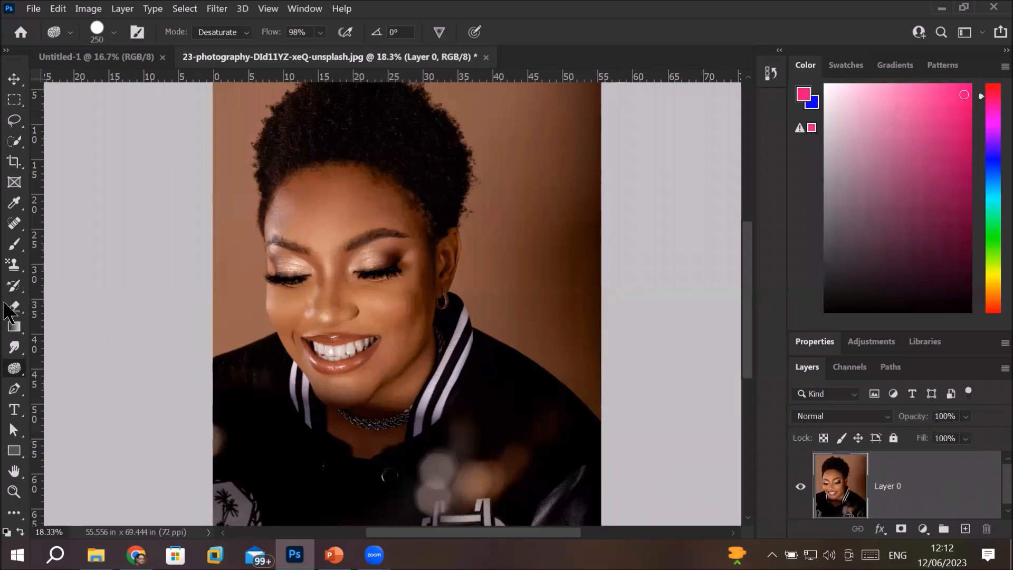
# - Set up the Dodge tool with a 400 px brush, the Shadows range and 1% exposure
pyautogui.click(6, 51)
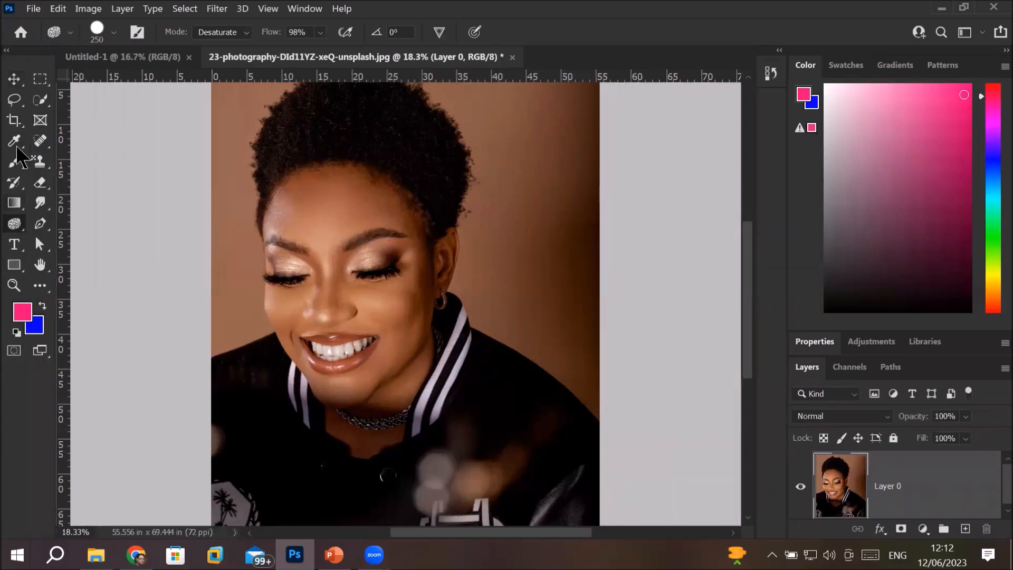
pyautogui.rightClick(14, 228)
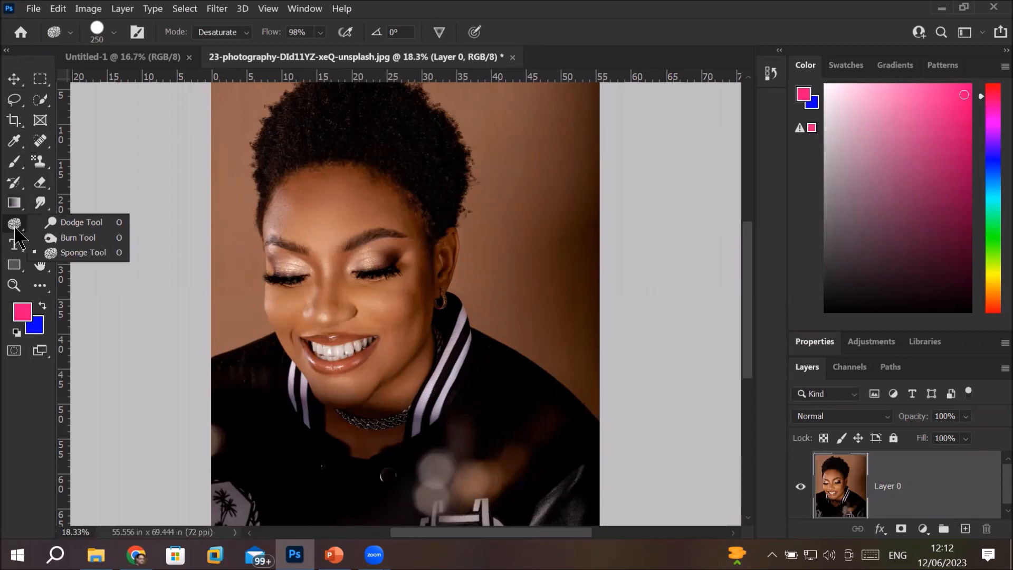
pyautogui.click(79, 223)
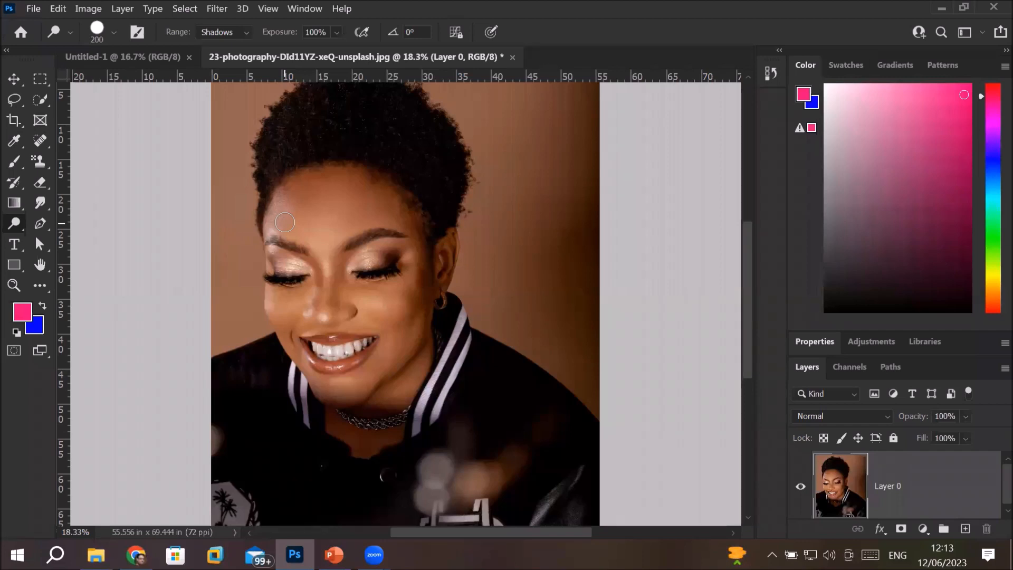
pyautogui.press(']')
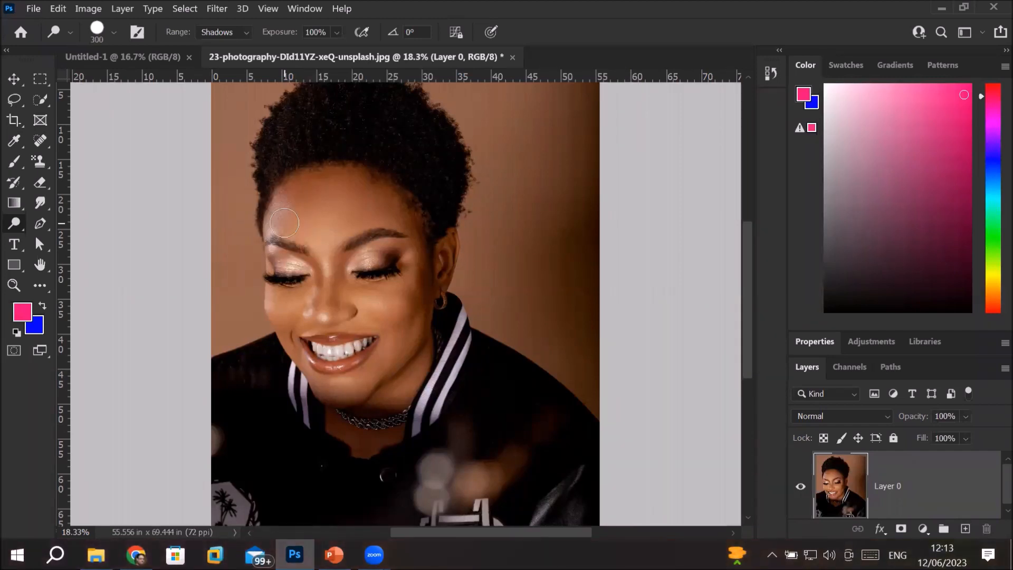
pyautogui.click(247, 33)
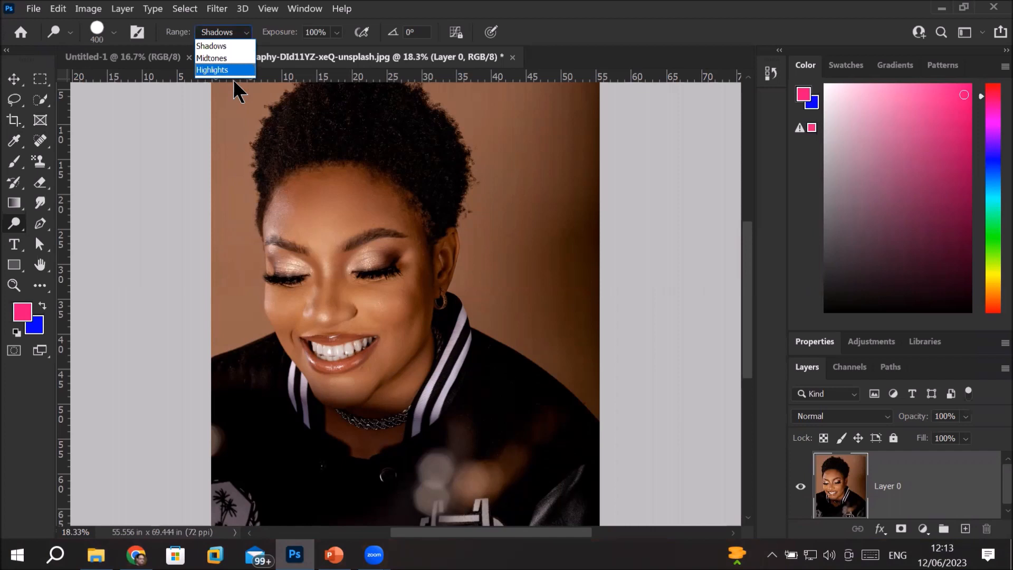
pyautogui.click(234, 46)
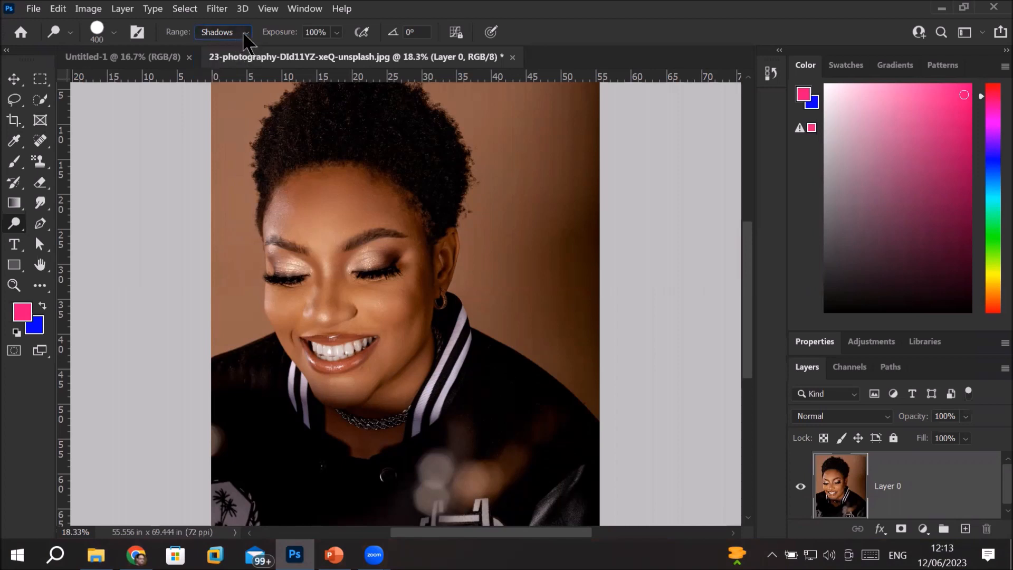
pyautogui.click(337, 33)
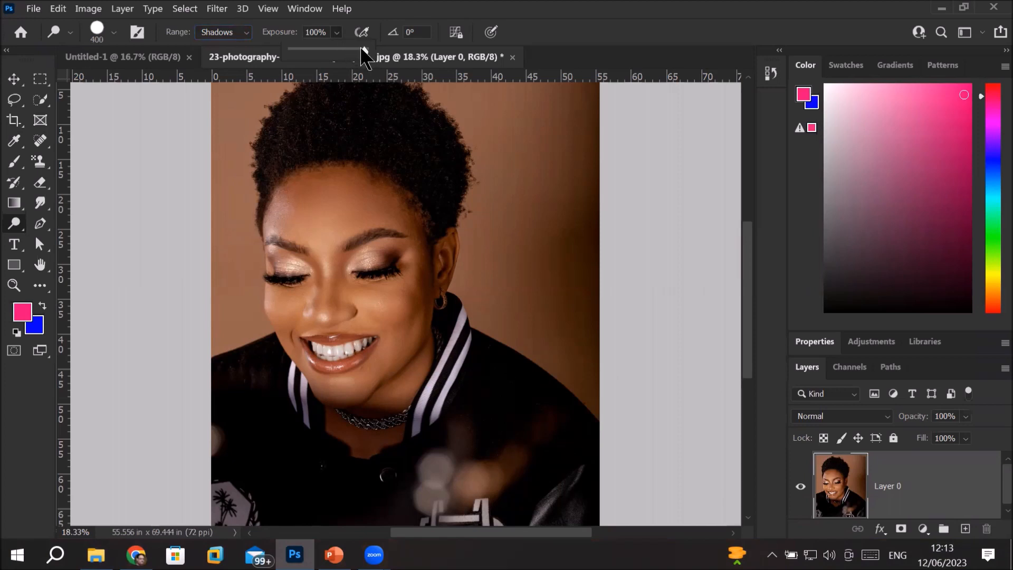
pyautogui.moveTo(363, 50); pyautogui.dragTo(294, 51)
pyautogui.click(306, 203)
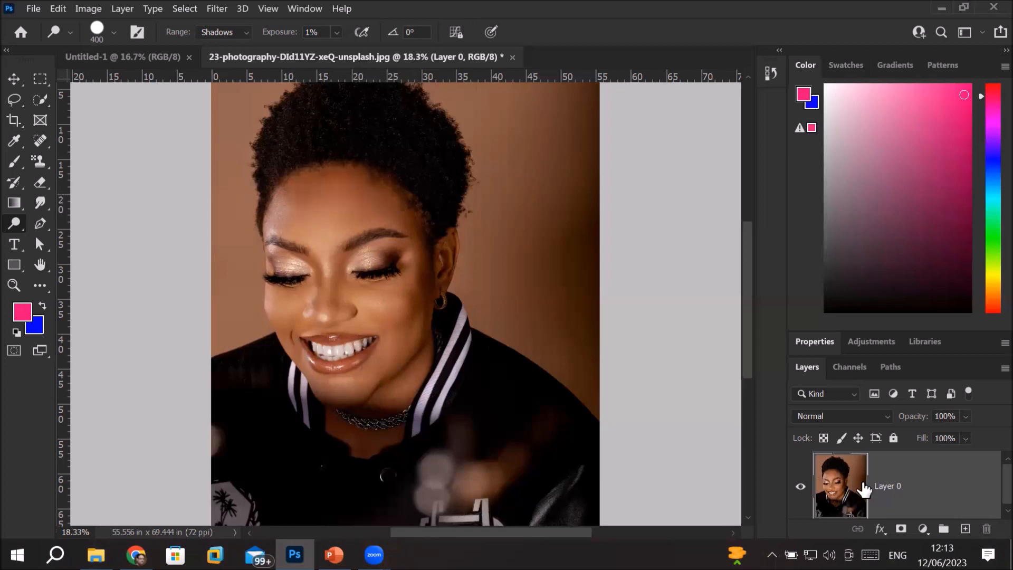
# - Duplicate Layer 0, then undock the Layers panel and make it tall enough to show both layers
pyautogui.moveTo(837, 484); pyautogui.dragTo(965, 528)
pyautogui.scroll(-1, 878, 476)
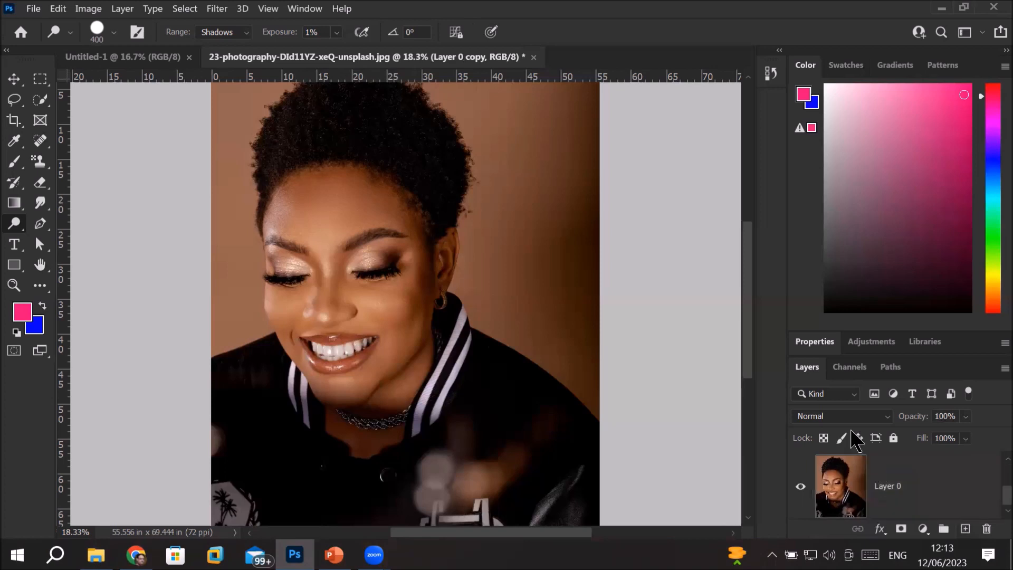
pyautogui.moveTo(790, 362); pyautogui.dragTo(669, 179)
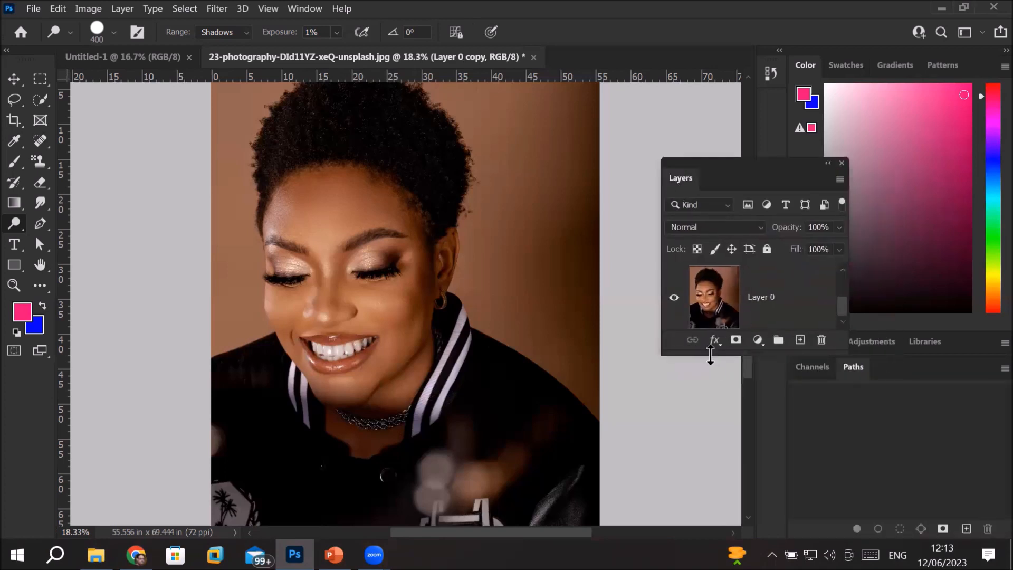
pyautogui.moveTo(706, 352); pyautogui.dragTo(709, 441)
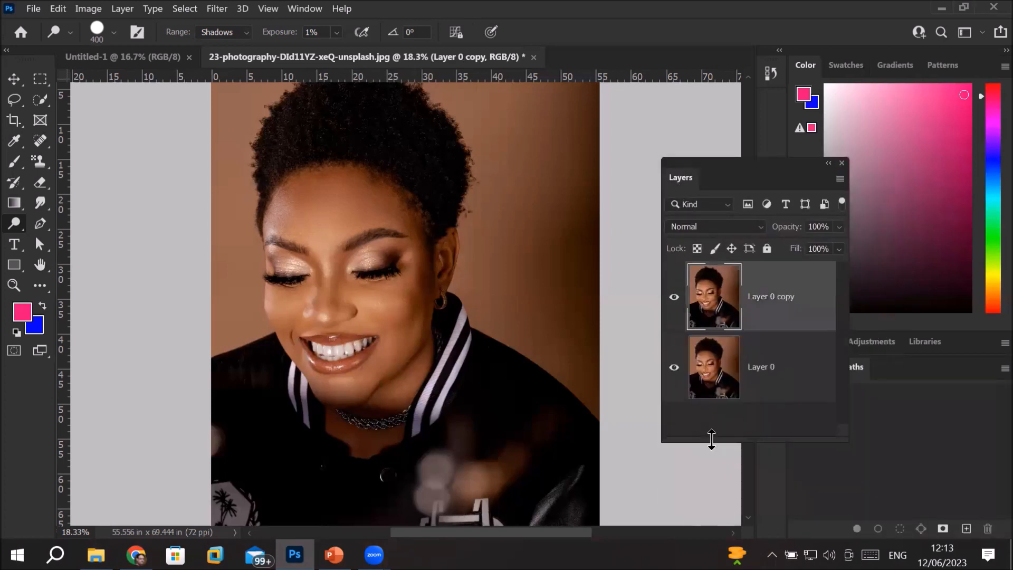
# - Rename the original layer as Before and its copy as After
pyautogui.doubleClick(764, 368)
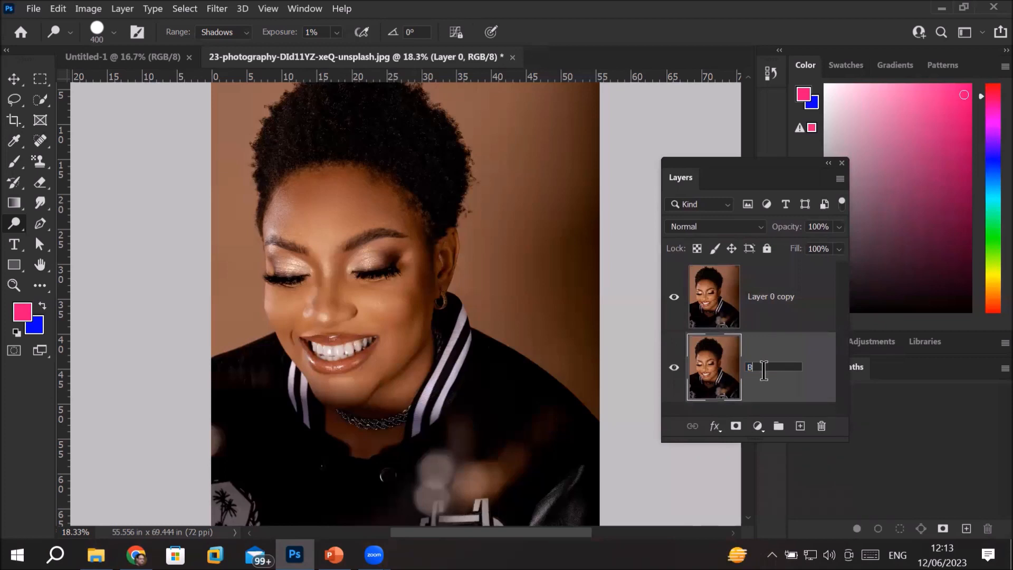
pyautogui.press('Return')
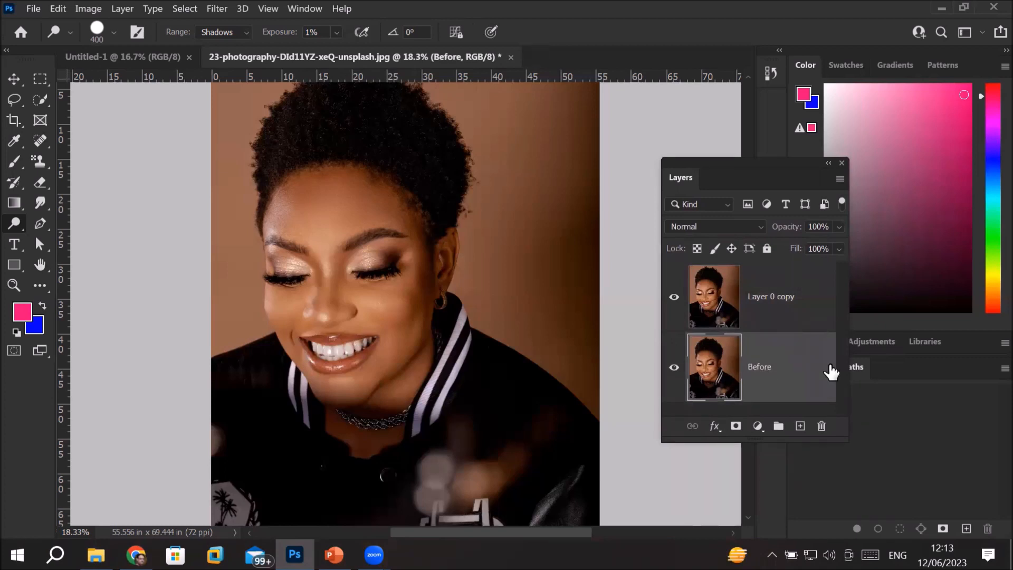
pyautogui.doubleClick(769, 296)
pyautogui.write('After')
pyautogui.press('Return')
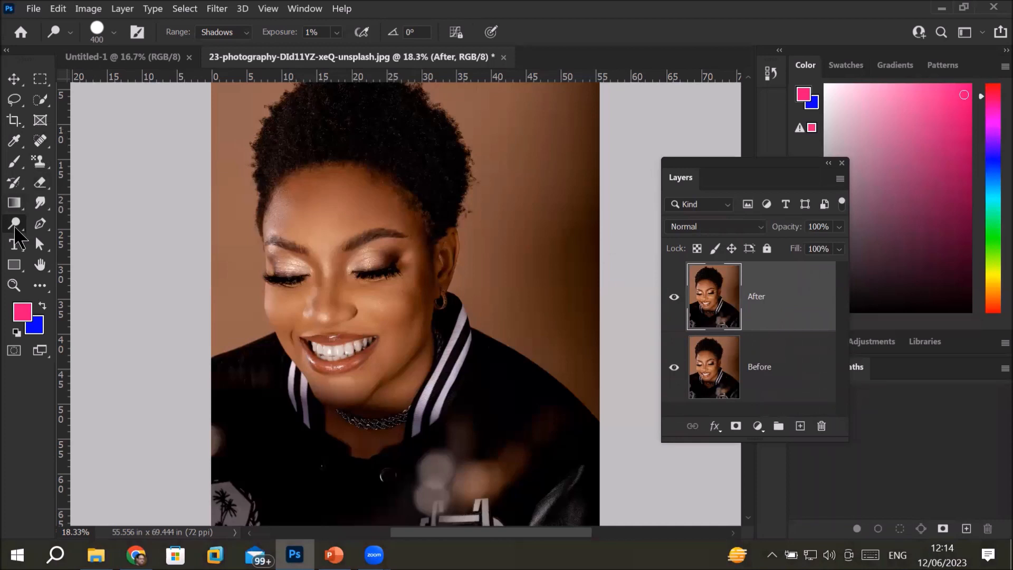
# - Try dodging the shadows on the forehead and cheek of the After layer at 100% exposure, and undo it
pyautogui.click(336, 32)
pyautogui.moveTo(339, 49); pyautogui.dragTo(418, 50)
pyautogui.moveTo(333, 192)
pyautogui.mouseDown()
pyautogui.moveTo(376, 207)
pyautogui.moveTo(343, 189)
pyautogui.moveTo(293, 215)
pyautogui.moveTo(325, 193)
pyautogui.moveTo(373, 210)
pyautogui.moveTo(308, 232)
pyautogui.moveTo(340, 216)
pyautogui.moveTo(326, 293)
pyautogui.moveTo(390, 297)
pyautogui.moveTo(404, 317)
pyautogui.moveTo(376, 343)
pyautogui.moveTo(400, 309)
pyautogui.moveTo(417, 248)
pyautogui.moveTo(385, 346)
pyautogui.moveTo(357, 326)
pyautogui.mouseUp()
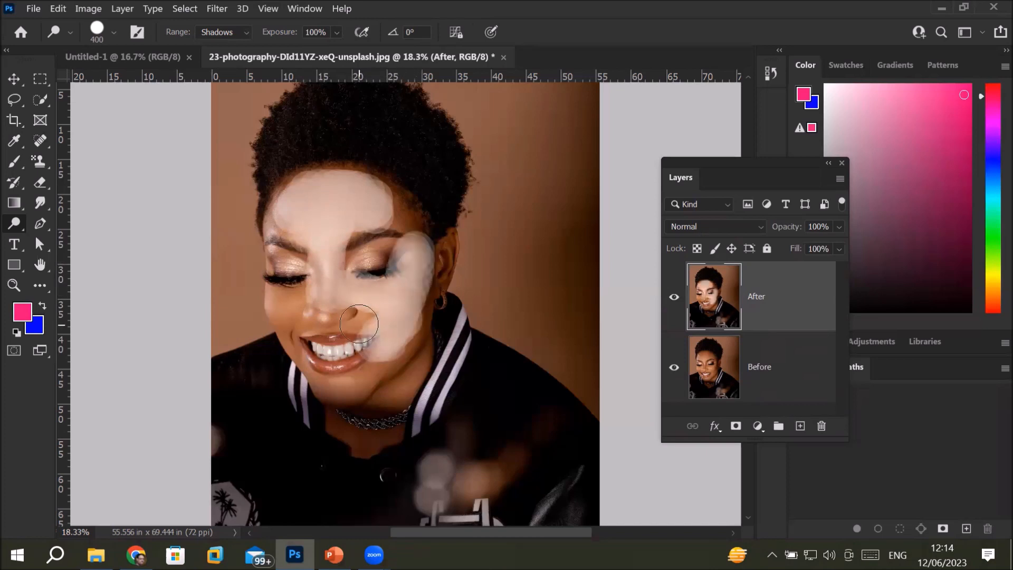
pyautogui.hotkey('ctrl', 'z')
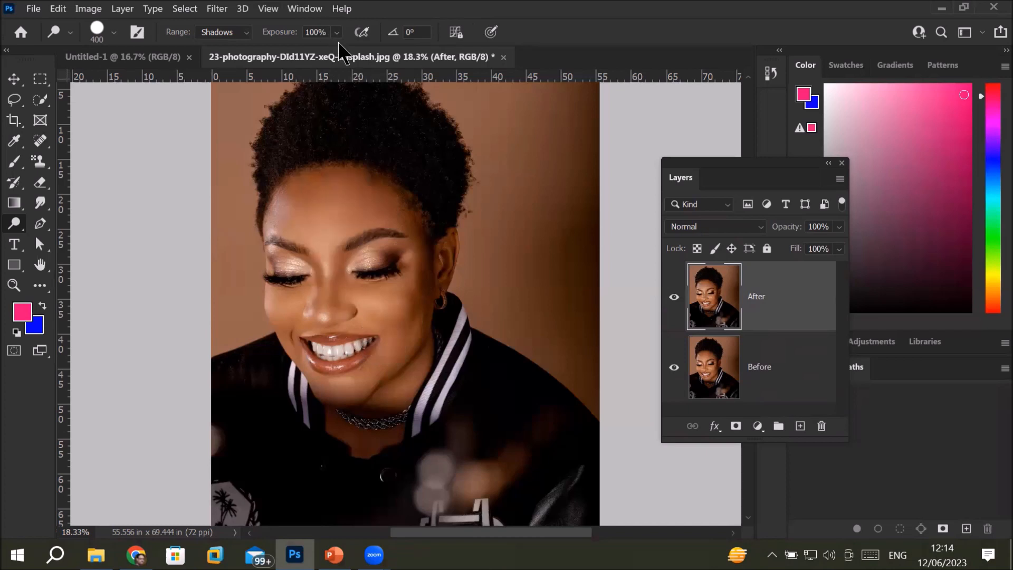
# - Reset the foreground and background colours to the default black and white
pyautogui.click(17, 335)
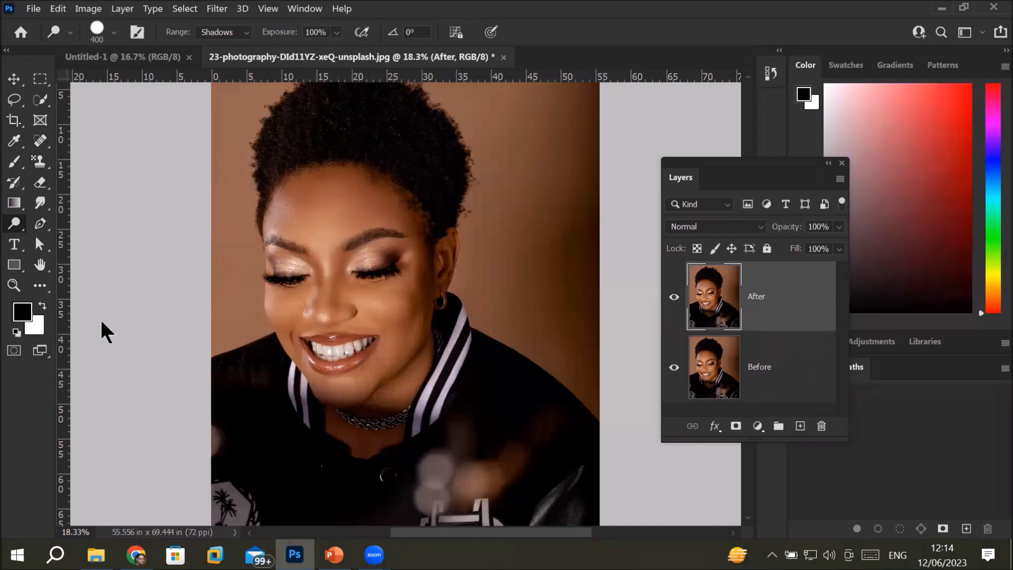
# - Try dodging the whole face at 51% exposure, and undo the strokes
pyautogui.click(336, 32)
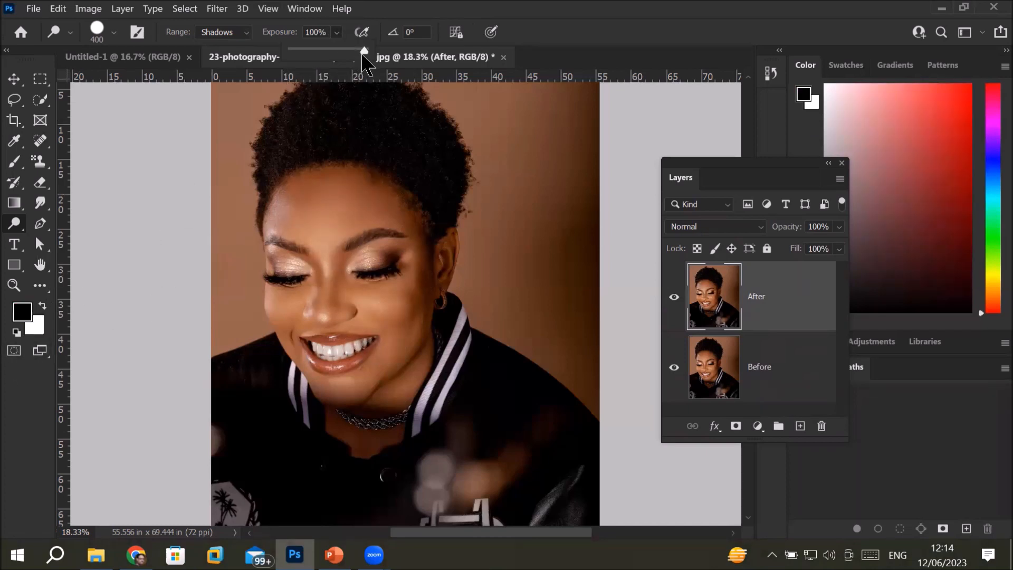
pyautogui.moveTo(360, 52); pyautogui.dragTo(330, 53)
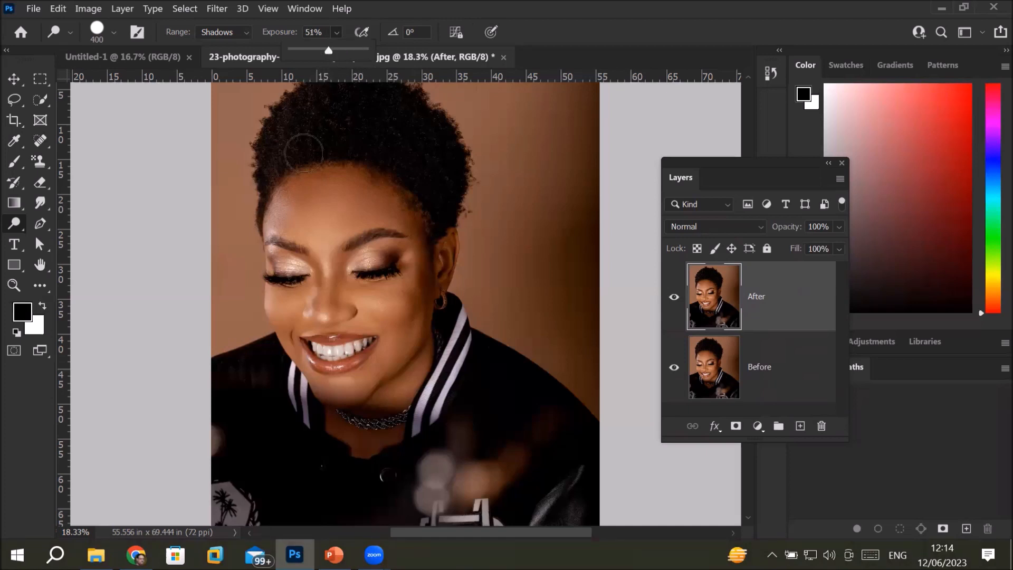
pyautogui.moveTo(317, 199)
pyautogui.mouseDown()
pyautogui.moveTo(350, 181)
pyautogui.moveTo(327, 191)
pyautogui.mouseUp()
pyautogui.moveTo(302, 223)
pyautogui.mouseDown()
pyautogui.moveTo(364, 195)
pyautogui.moveTo(264, 219)
pyautogui.moveTo(383, 222)
pyautogui.moveTo(310, 265)
pyautogui.moveTo(329, 288)
pyautogui.moveTo(401, 296)
pyautogui.moveTo(358, 316)
pyautogui.moveTo(318, 263)
pyautogui.moveTo(391, 253)
pyautogui.moveTo(358, 338)
pyautogui.moveTo(364, 248)
pyautogui.mouseUp()
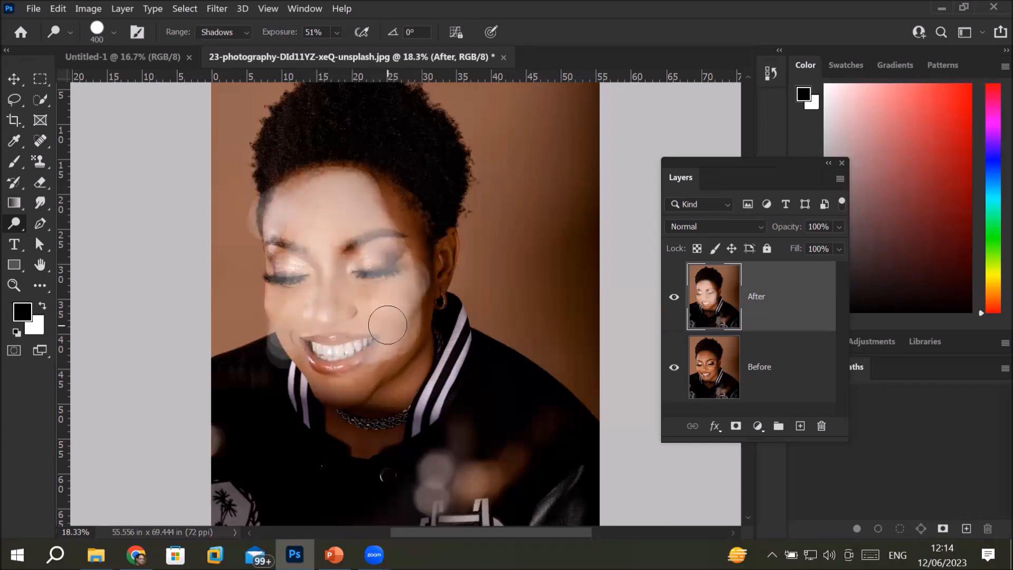
pyautogui.hotkey('ctrl', 'z')
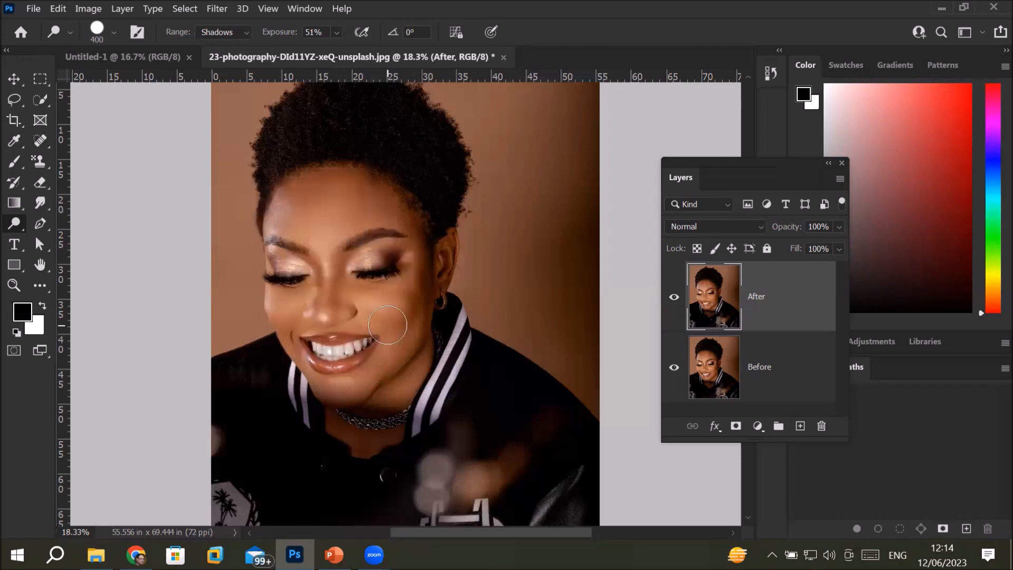
# - Try dodging the forehead, cheeks and eye area at 24% exposure, and undo both strokes
pyautogui.click(336, 31)
pyautogui.moveTo(351, 51); pyautogui.dragTo(332, 51)
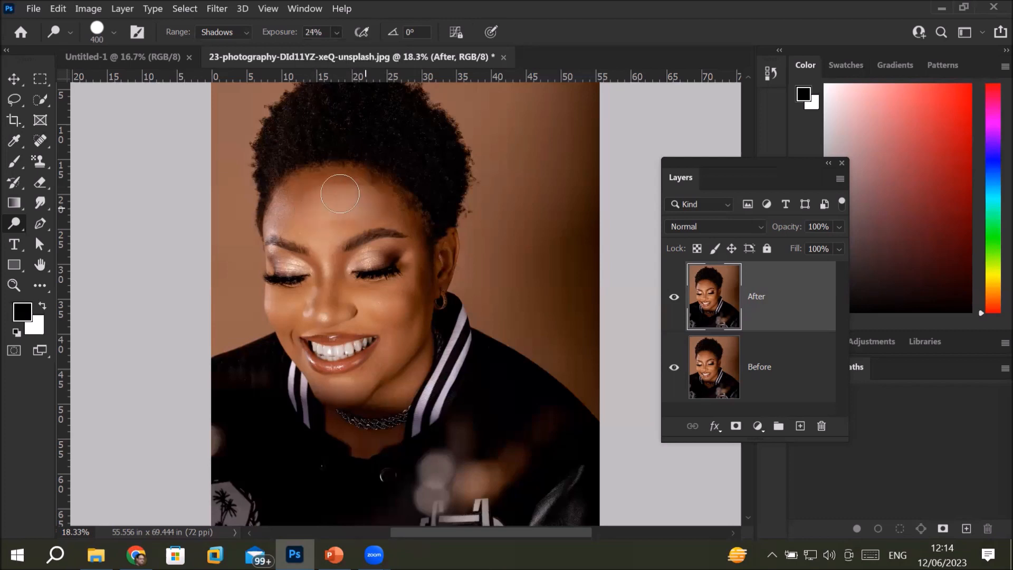
pyautogui.moveTo(307, 196)
pyautogui.mouseDown()
pyautogui.moveTo(345, 185)
pyautogui.moveTo(358, 197)
pyautogui.moveTo(309, 192)
pyautogui.moveTo(286, 213)
pyautogui.moveTo(337, 221)
pyautogui.moveTo(377, 201)
pyautogui.moveTo(352, 204)
pyautogui.moveTo(329, 226)
pyautogui.moveTo(366, 213)
pyautogui.moveTo(345, 234)
pyautogui.mouseUp()
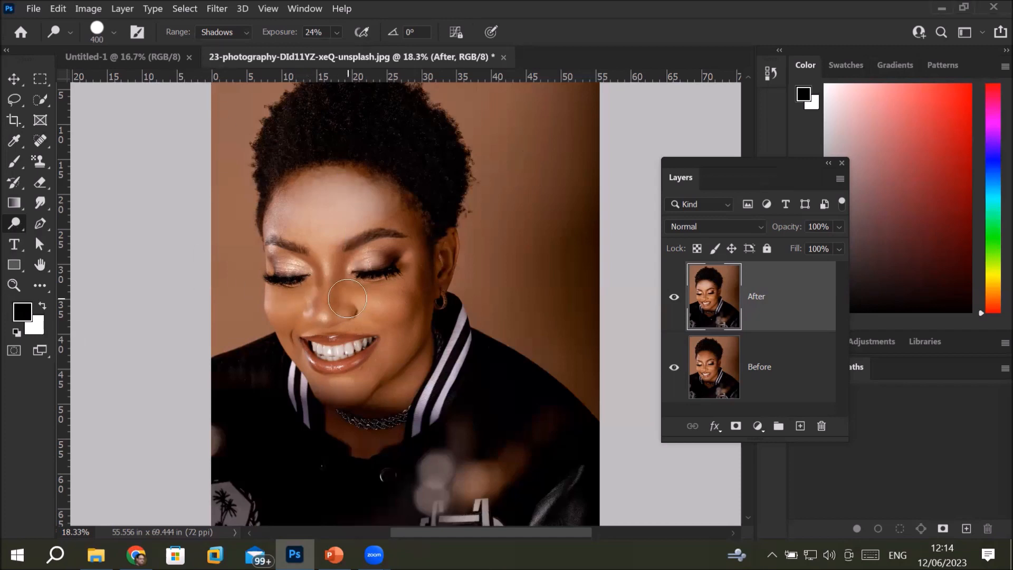
pyautogui.moveTo(379, 303)
pyautogui.mouseDown()
pyautogui.moveTo(416, 291)
pyautogui.moveTo(381, 327)
pyautogui.moveTo(415, 303)
pyautogui.moveTo(406, 326)
pyautogui.moveTo(340, 390)
pyautogui.moveTo(412, 306)
pyautogui.moveTo(335, 317)
pyautogui.moveTo(390, 289)
pyautogui.moveTo(311, 334)
pyautogui.moveTo(328, 274)
pyautogui.moveTo(267, 347)
pyautogui.moveTo(321, 208)
pyautogui.moveTo(319, 249)
pyautogui.moveTo(398, 230)
pyautogui.moveTo(383, 222)
pyautogui.moveTo(398, 256)
pyautogui.mouseUp()
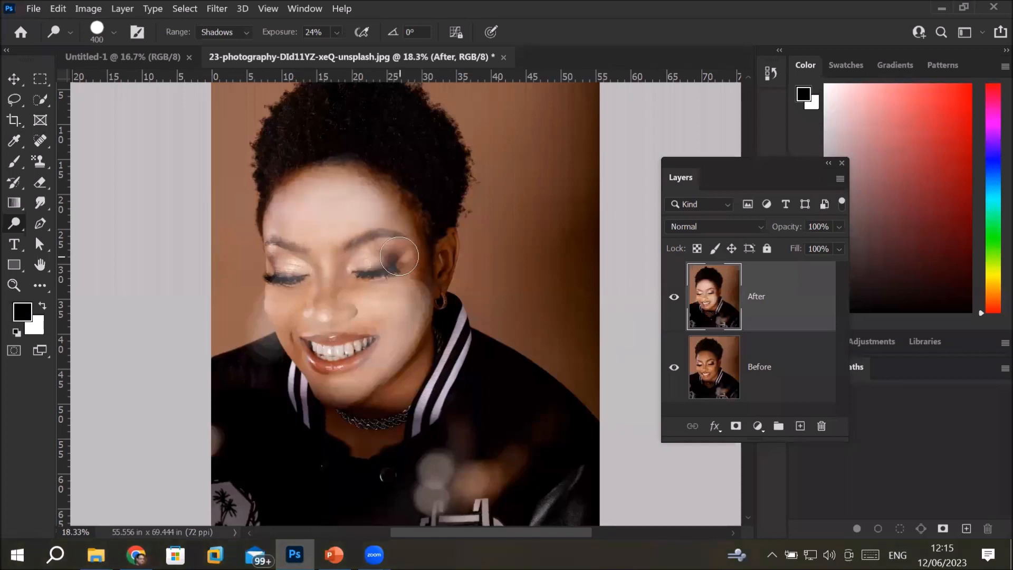
pyautogui.hotkey('ctrl', 'z')
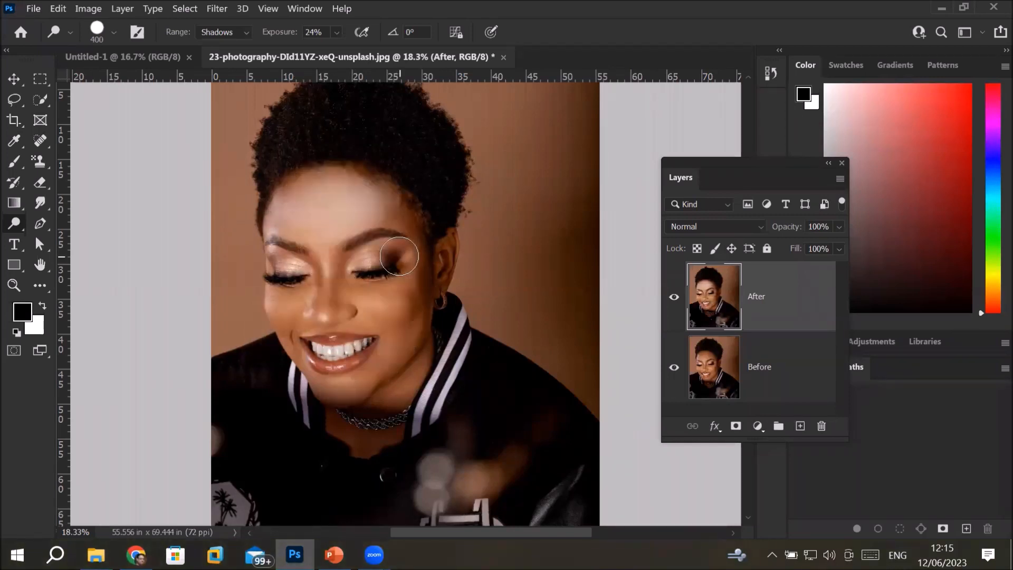
pyautogui.hotkey('ctrl', 'z')
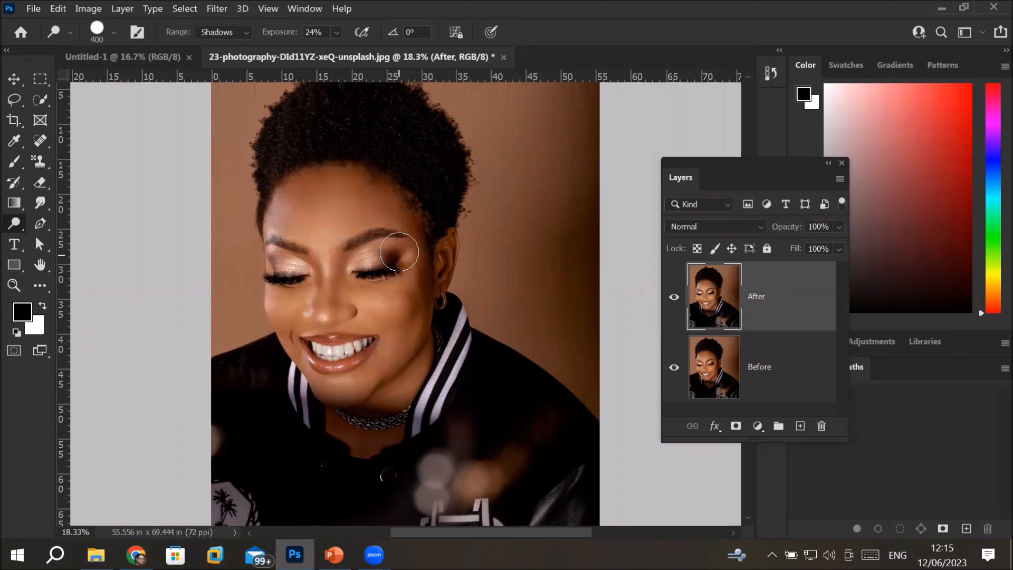
# - Try a subtle dodge over the face at 10% exposure, and undo it
pyautogui.click(336, 32)
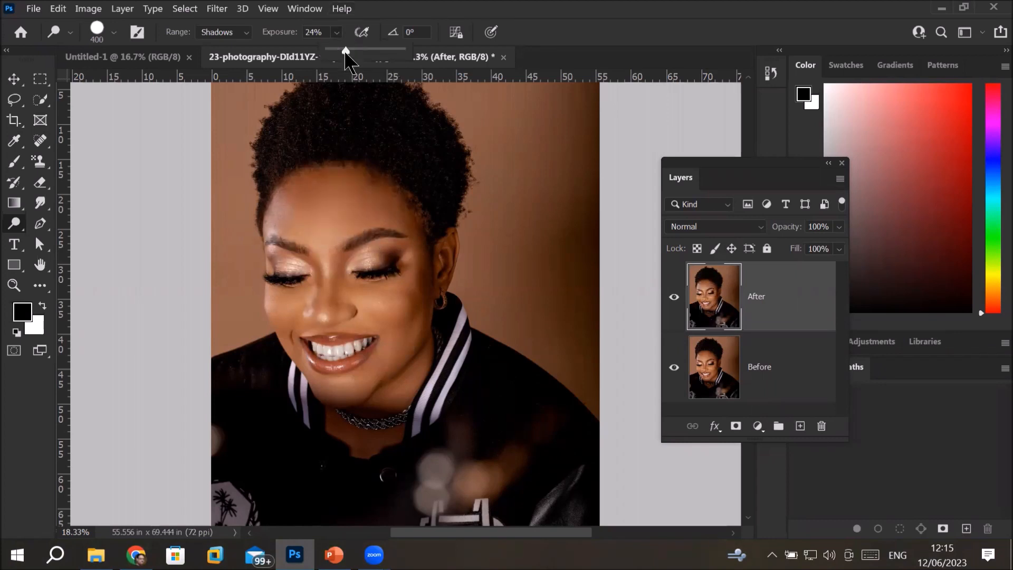
pyautogui.moveTo(346, 50); pyautogui.dragTo(334, 50)
pyautogui.click(330, 207)
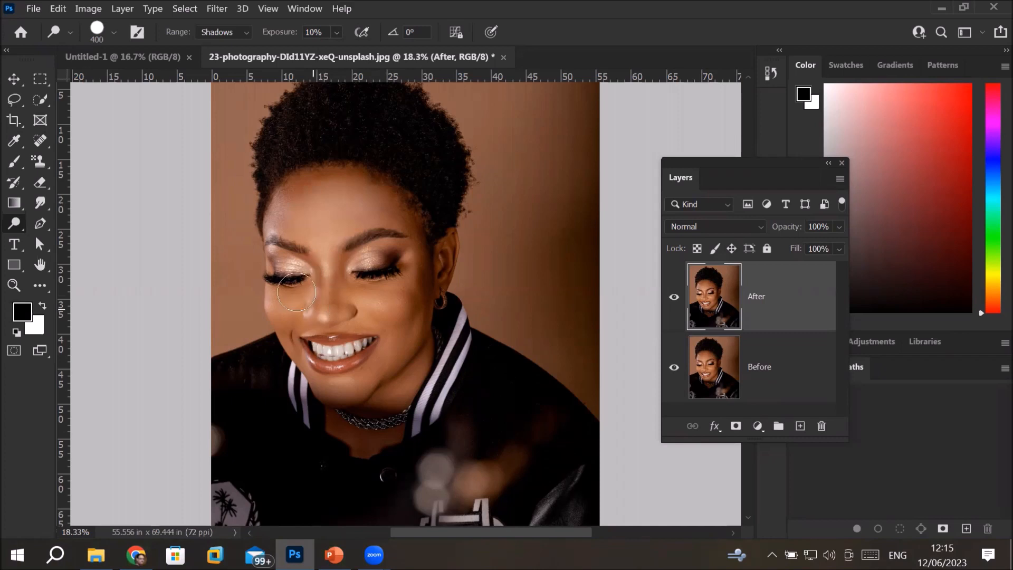
pyautogui.moveTo(283, 350)
pyautogui.mouseDown()
pyautogui.moveTo(340, 277)
pyautogui.moveTo(387, 320)
pyautogui.moveTo(365, 358)
pyautogui.moveTo(405, 257)
pyautogui.moveTo(357, 354)
pyautogui.moveTo(327, 371)
pyautogui.moveTo(392, 303)
pyautogui.moveTo(355, 365)
pyautogui.moveTo(268, 293)
pyautogui.moveTo(339, 210)
pyautogui.moveTo(379, 241)
pyautogui.moveTo(343, 183)
pyautogui.moveTo(288, 250)
pyautogui.moveTo(307, 177)
pyautogui.moveTo(364, 248)
pyautogui.moveTo(364, 310)
pyautogui.moveTo(390, 263)
pyautogui.moveTo(394, 318)
pyautogui.moveTo(362, 359)
pyautogui.mouseUp()
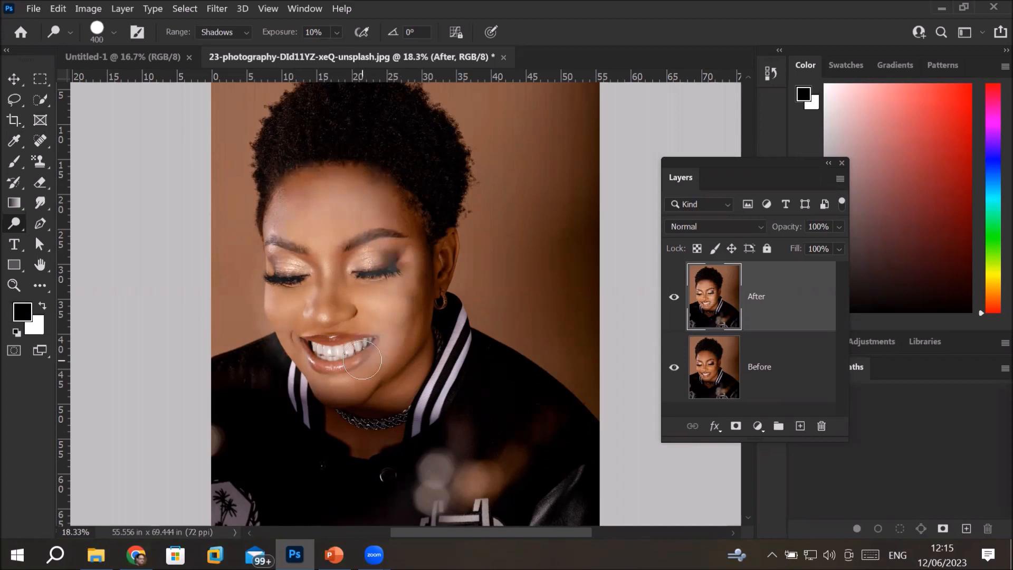
pyautogui.hotkey('ctrl', 'z')
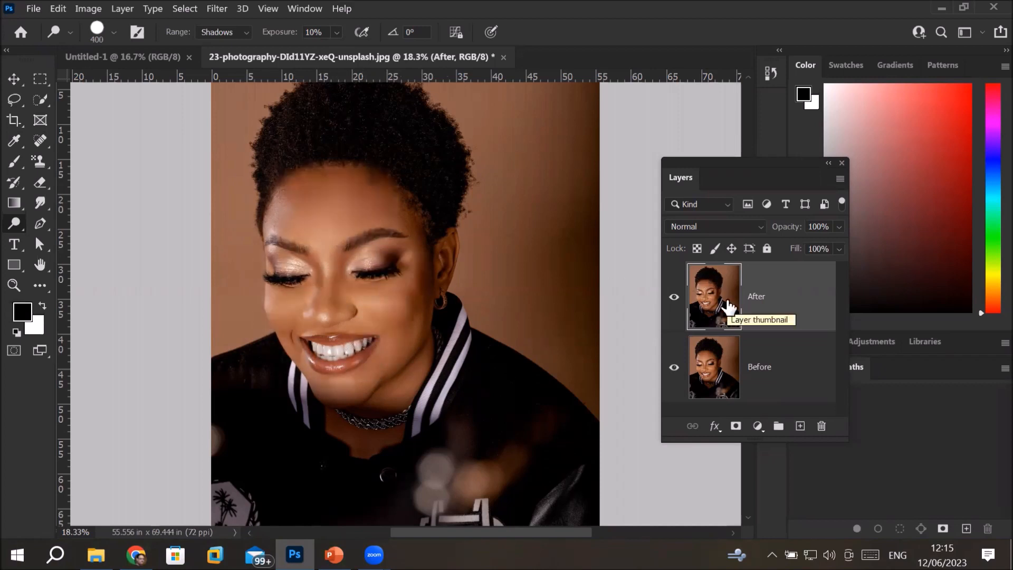
# - Select the woman's face on the After layer with the Quick Selection tool, brushing from the forehead to the cheek
pyautogui.click(45, 104)
pyautogui.rightClick(46, 108)
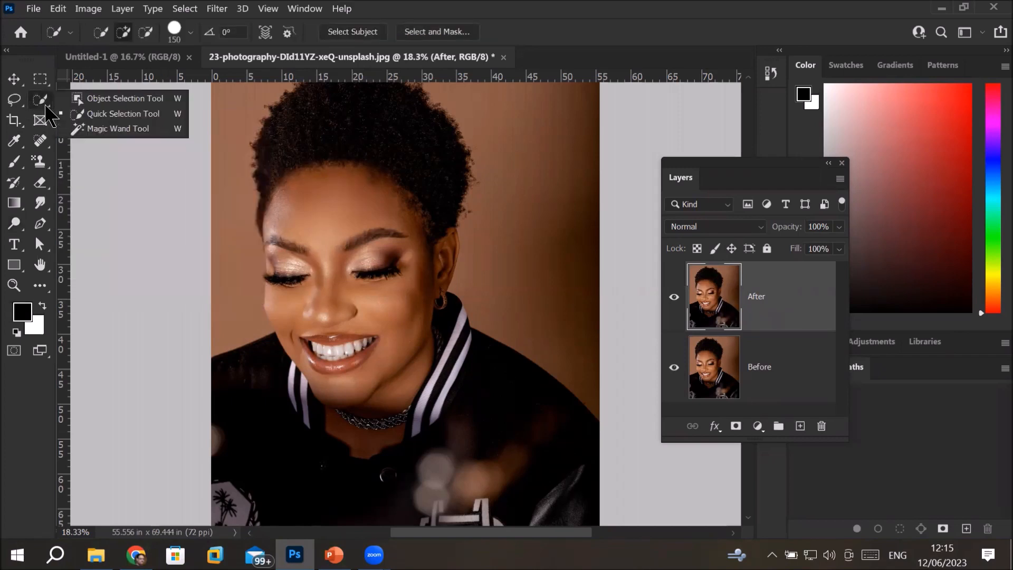
pyautogui.click(105, 113)
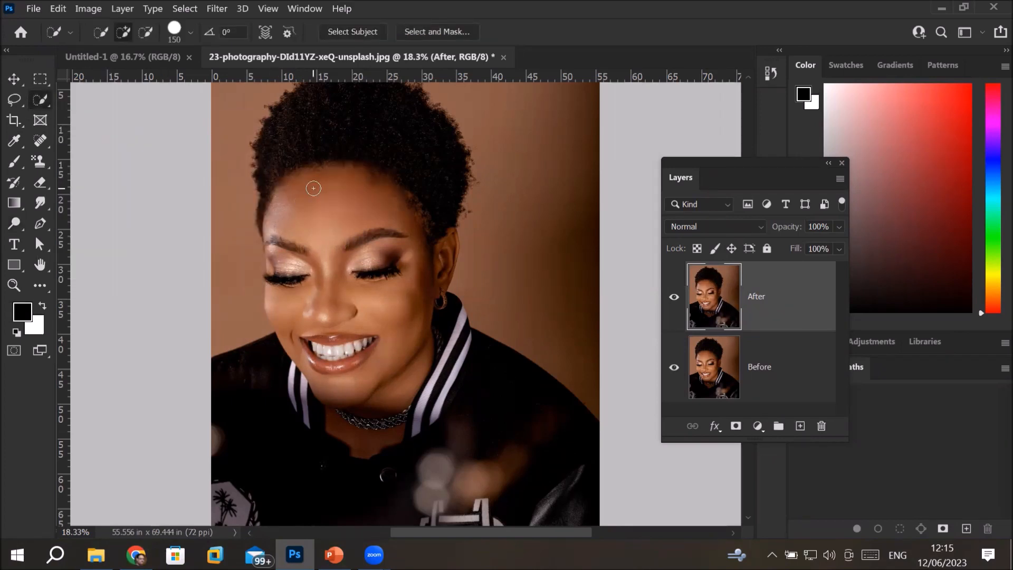
pyautogui.moveTo(311, 186)
pyautogui.mouseDown()
pyautogui.moveTo(286, 232)
pyautogui.moveTo(313, 282)
pyautogui.moveTo(402, 338)
pyautogui.mouseUp()
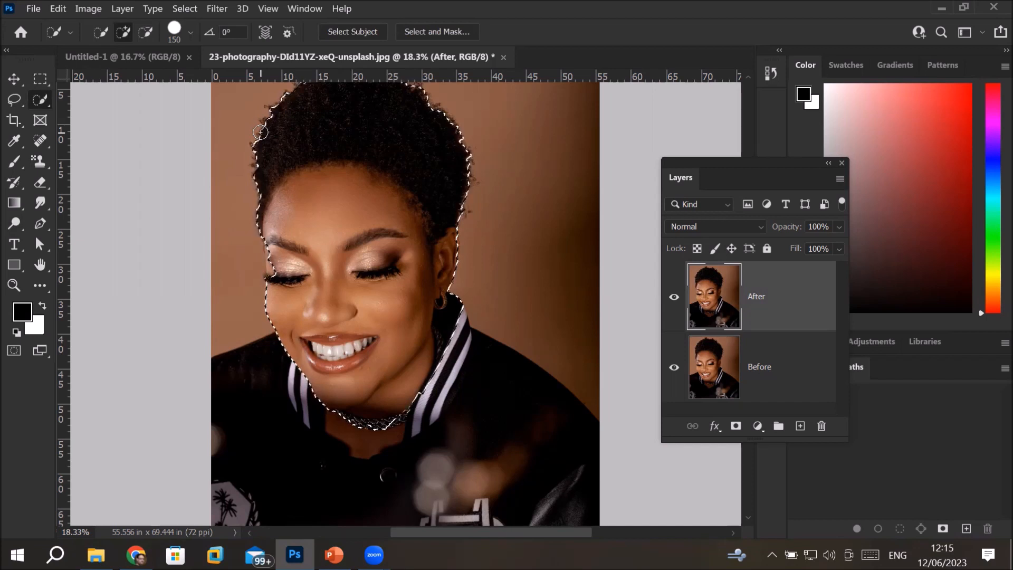
# - Subtract the hair from the selection and add the neck area below the chin down to the jacket collar
pyautogui.press('alt')
pyautogui.moveTo(258, 126)
pyautogui.mouseDown()
pyautogui.moveTo(331, 125)
pyautogui.moveTo(422, 140)
pyautogui.moveTo(454, 181)
pyautogui.moveTo(457, 217)
pyautogui.mouseUp()
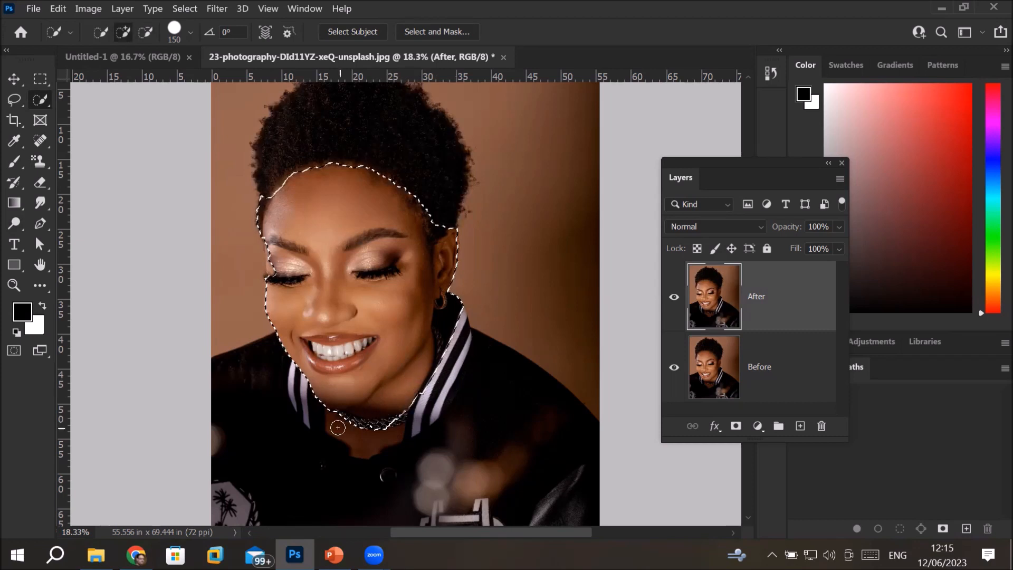
pyautogui.moveTo(357, 416); pyautogui.dragTo(356, 435)
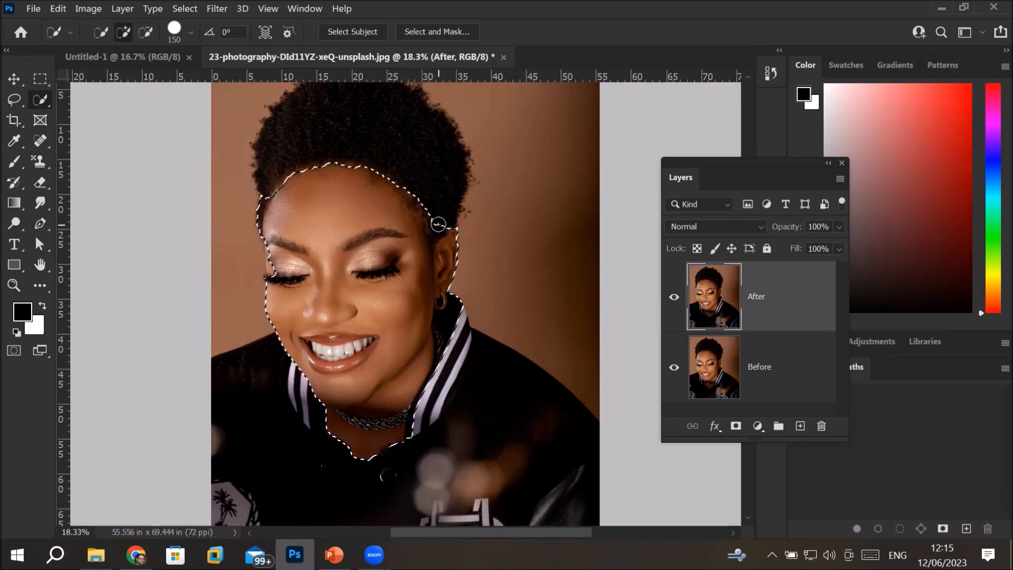
# - Subtract the hair beside the ear from the face and neck selection
pyautogui.press('alt')
pyautogui.moveTo(445, 262)
pyautogui.mouseDown()
pyautogui.moveTo(429, 239)
pyautogui.moveTo(446, 312)
pyautogui.mouseUp()
pyautogui.click(393, 281)
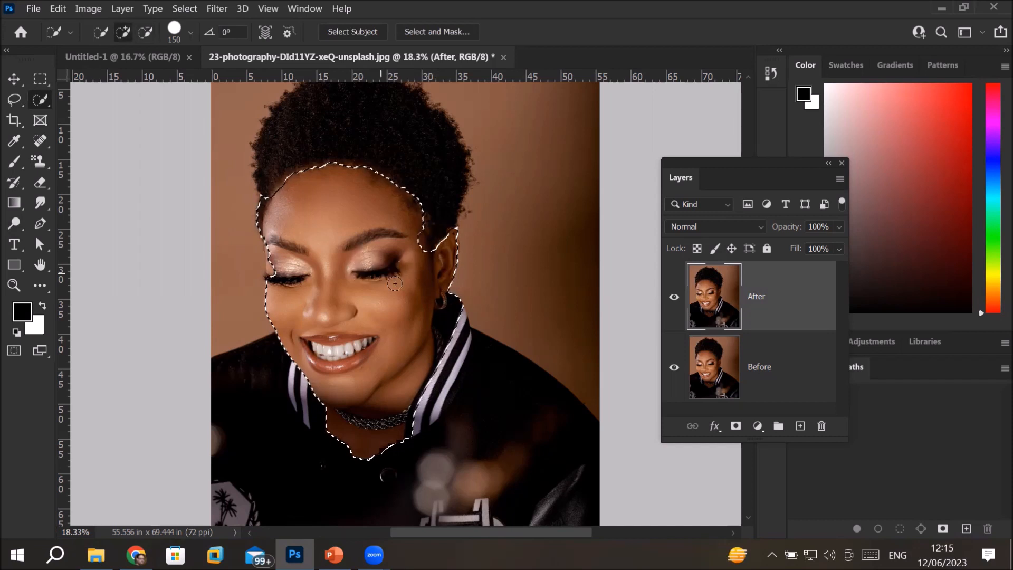
pyautogui.click(672, 294)
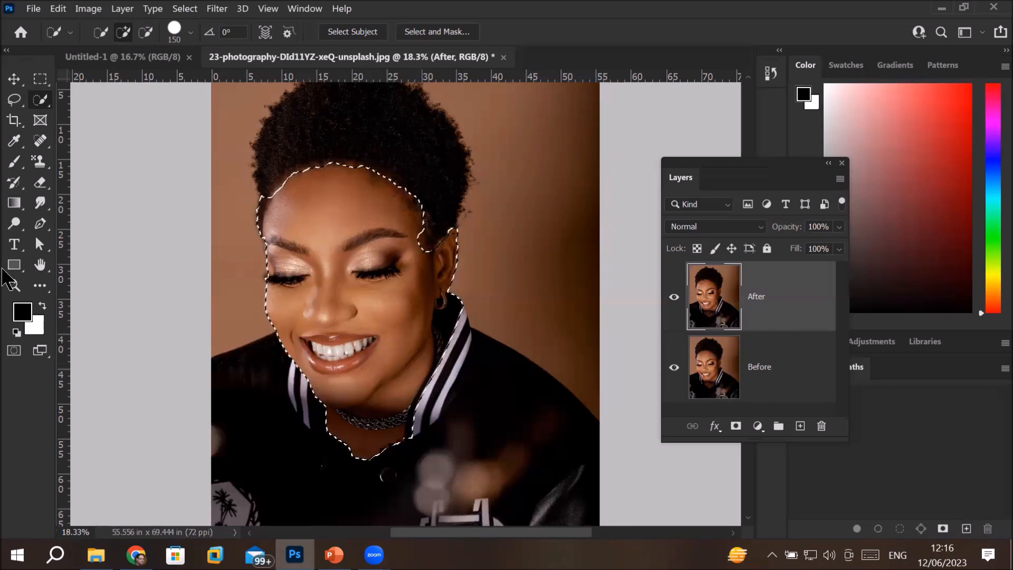
# - Dodge the selected face and neck on the After layer, with the range on Shadows and 10% exposure
pyautogui.click(15, 223)
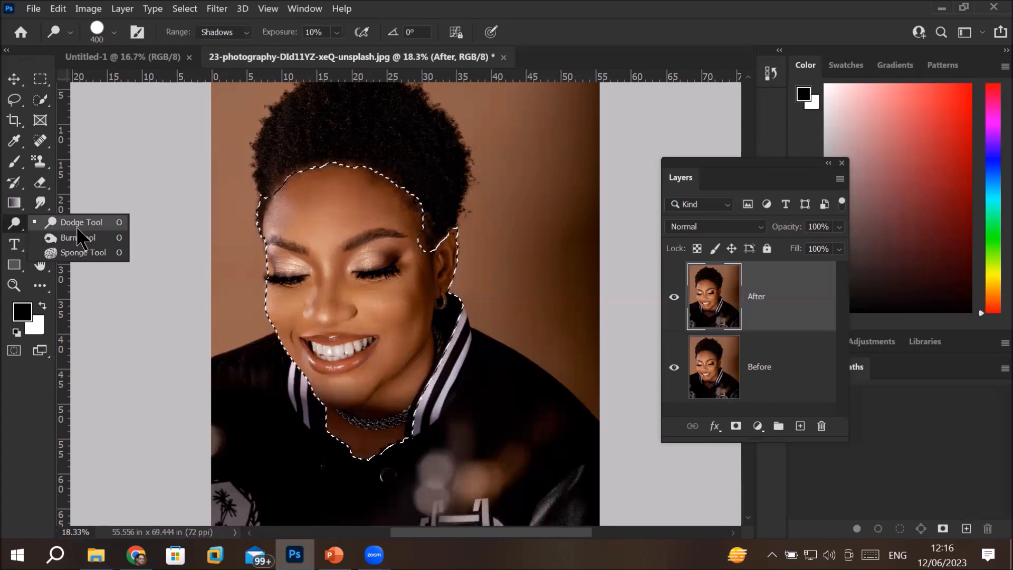
pyautogui.click(79, 222)
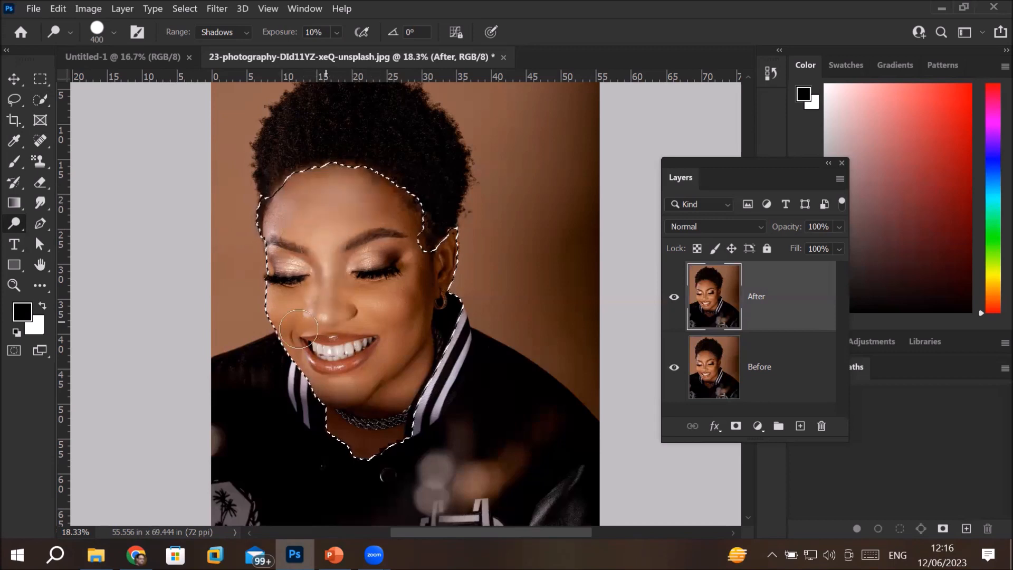
pyautogui.moveTo(355, 379); pyautogui.dragTo(394, 284)
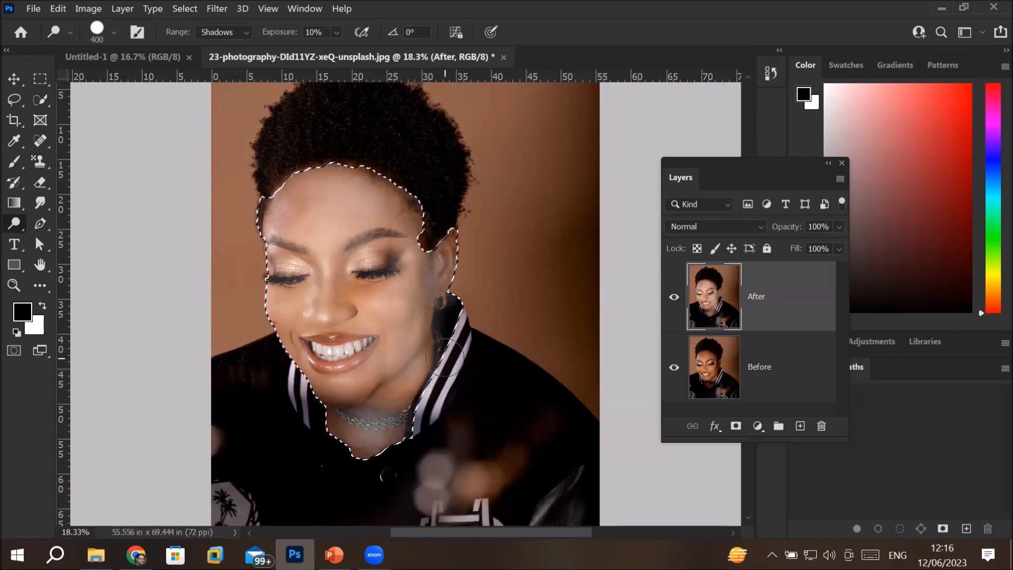
# - Compare the portrait before and after dodging by repeatedly hiding and showing the After layer
pyautogui.click(675, 297)
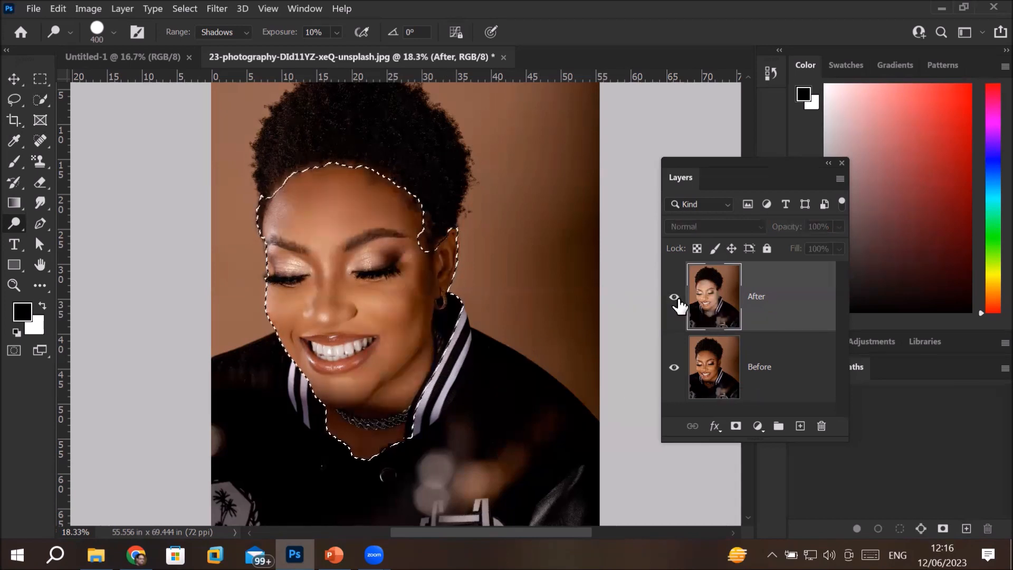
pyautogui.click(675, 298)
pyautogui.click(675, 298)
pyautogui.click(675, 298)
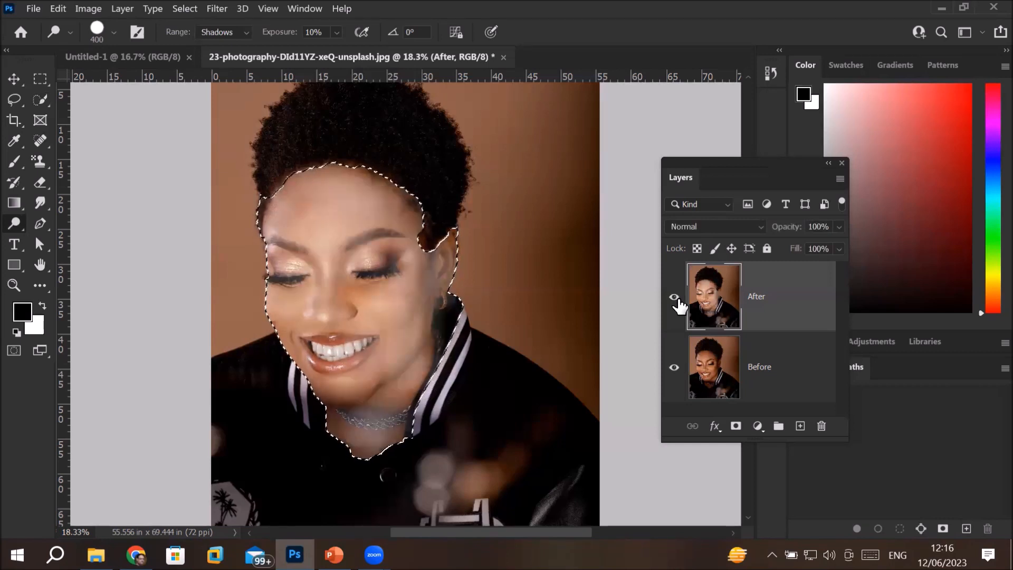
pyautogui.click(674, 298)
pyautogui.click(675, 298)
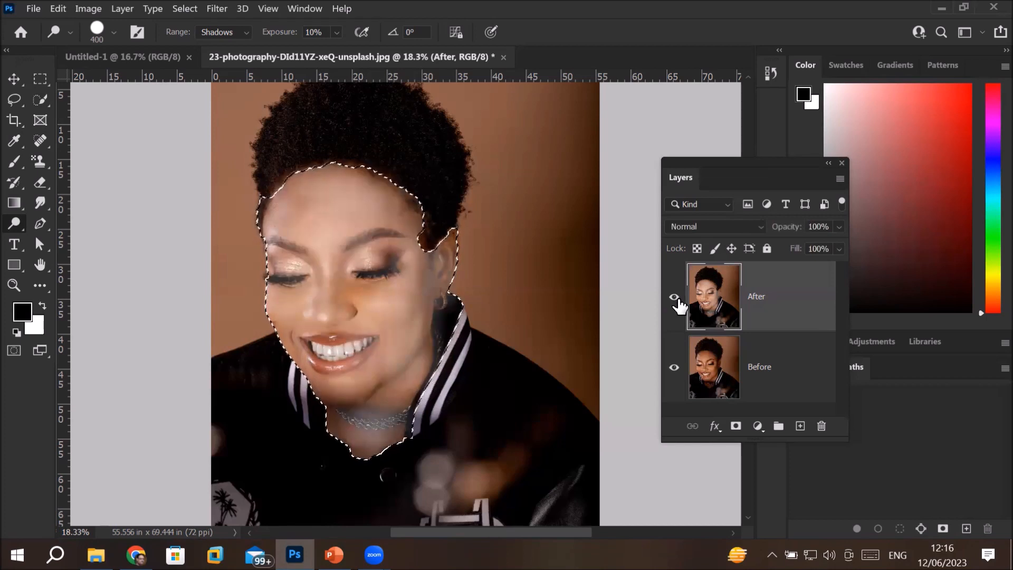
pyautogui.click(675, 299)
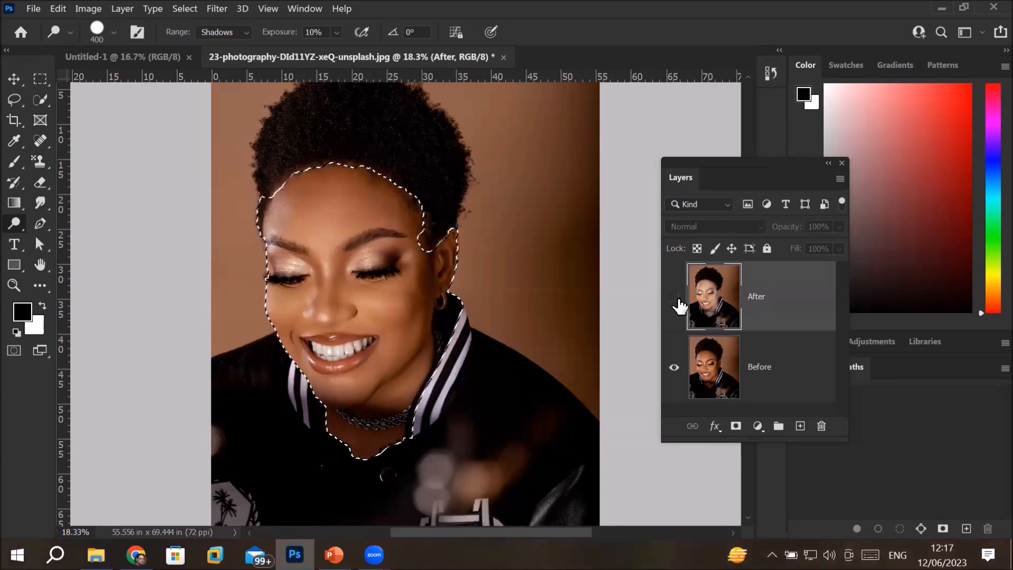
pyautogui.click(675, 298)
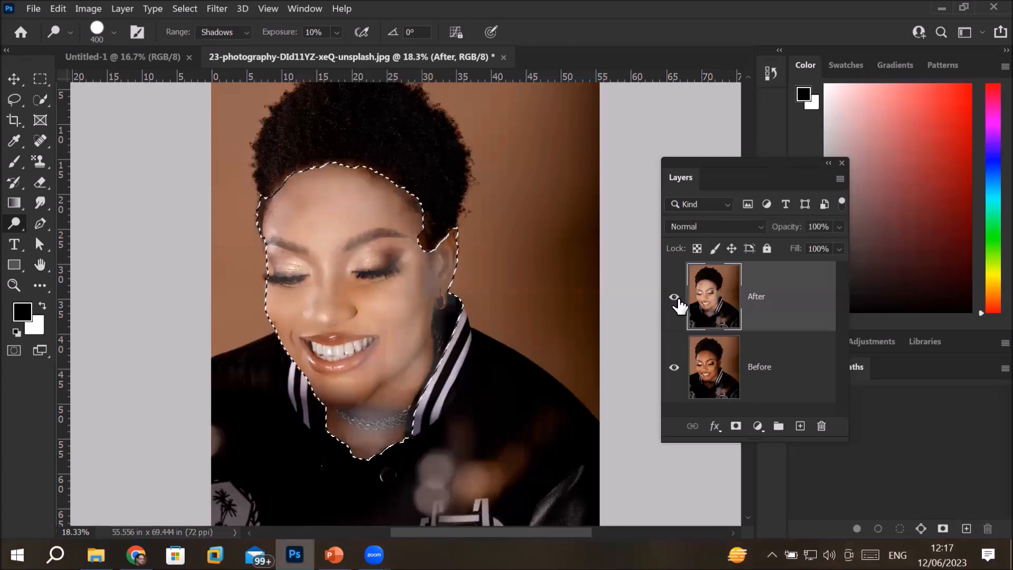
pyautogui.click(676, 298)
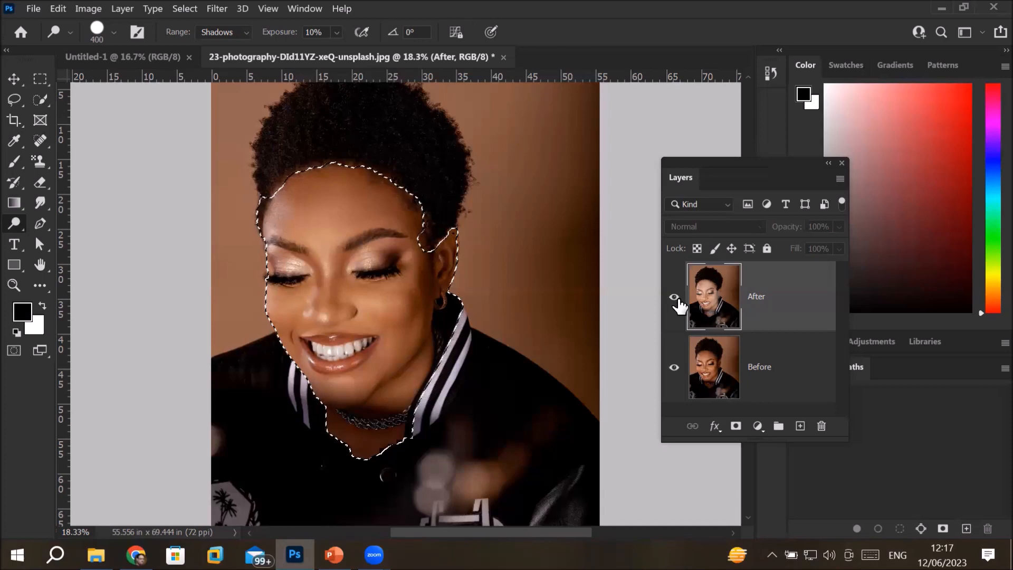
pyautogui.click(676, 298)
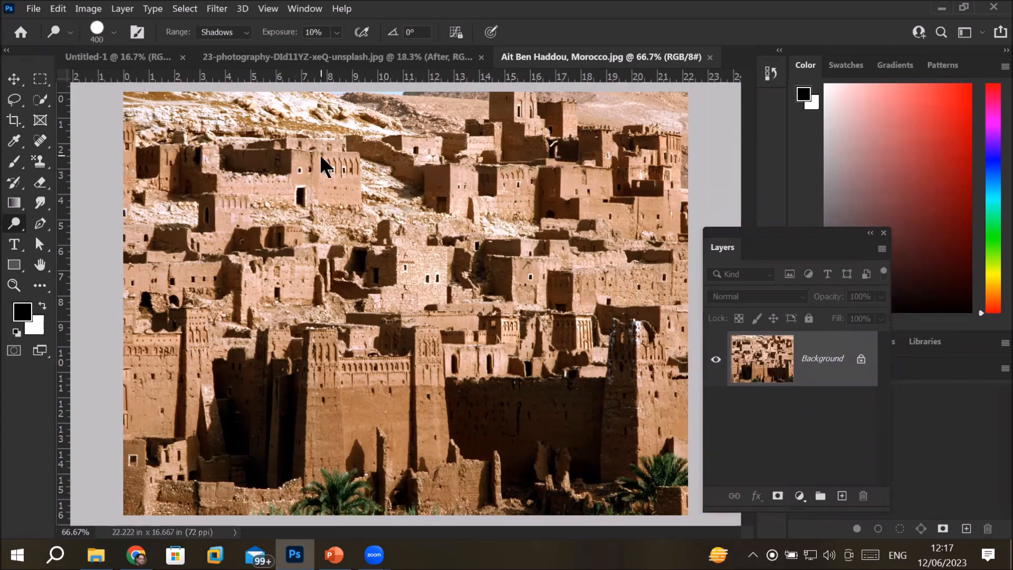
# - Set the Dodge tool's range to Highlights for the Ait Ben Haddou photo
pyautogui.click(246, 36)
pyautogui.click(229, 70)
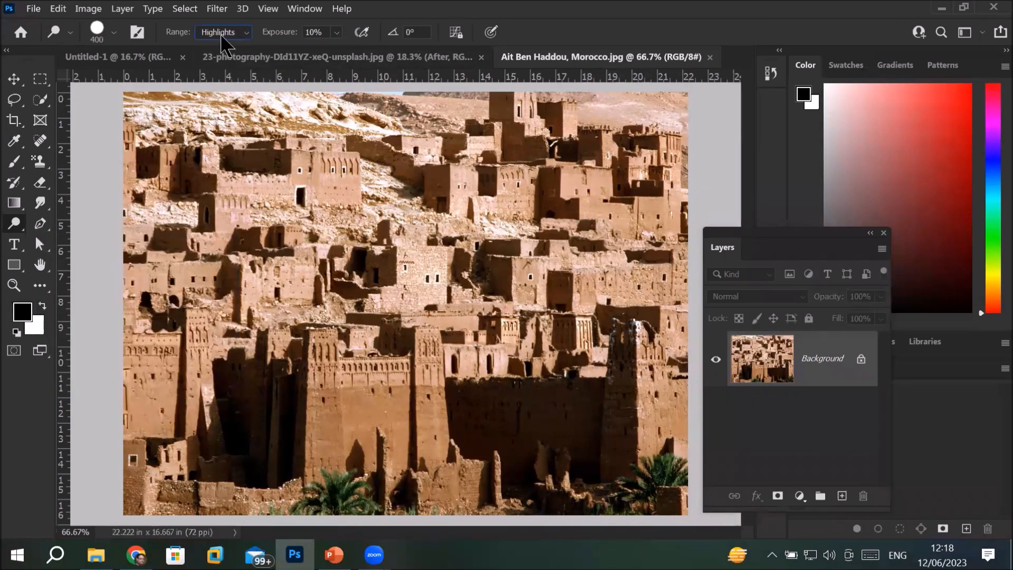
pyautogui.click(337, 32)
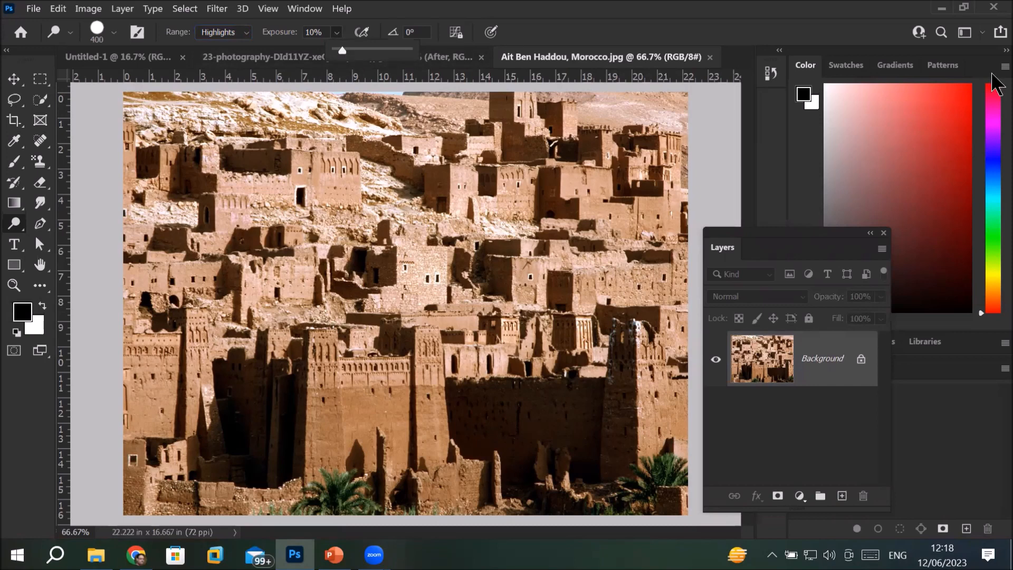
# - Try dodging the dark fortress wall and the buildings above it at 10% exposure on the Background layer, and undo it
pyautogui.scroll(2, 623, 488)
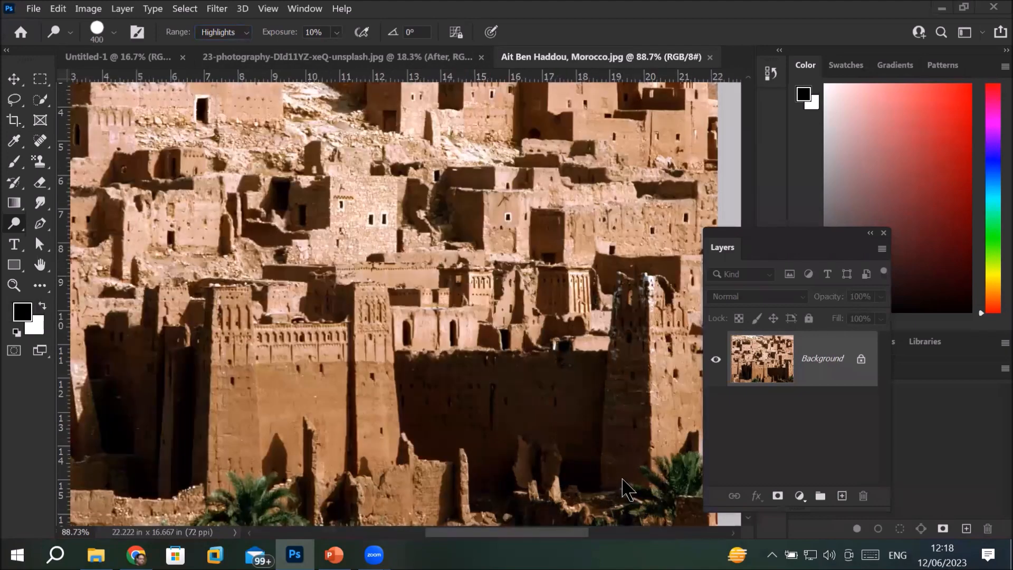
pyautogui.scroll(1, 622, 488)
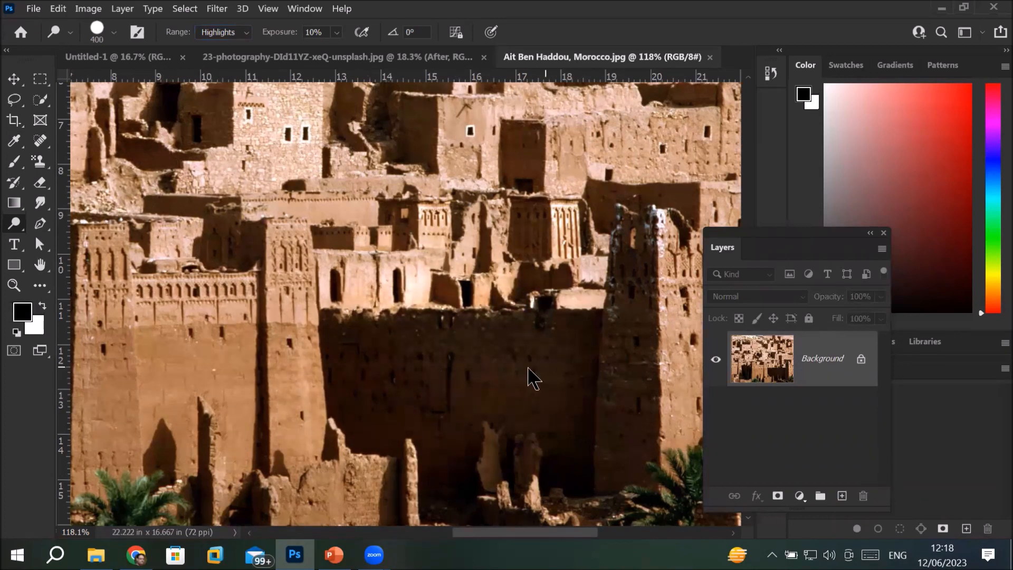
pyautogui.click(384, 384)
pyautogui.click(384, 384)
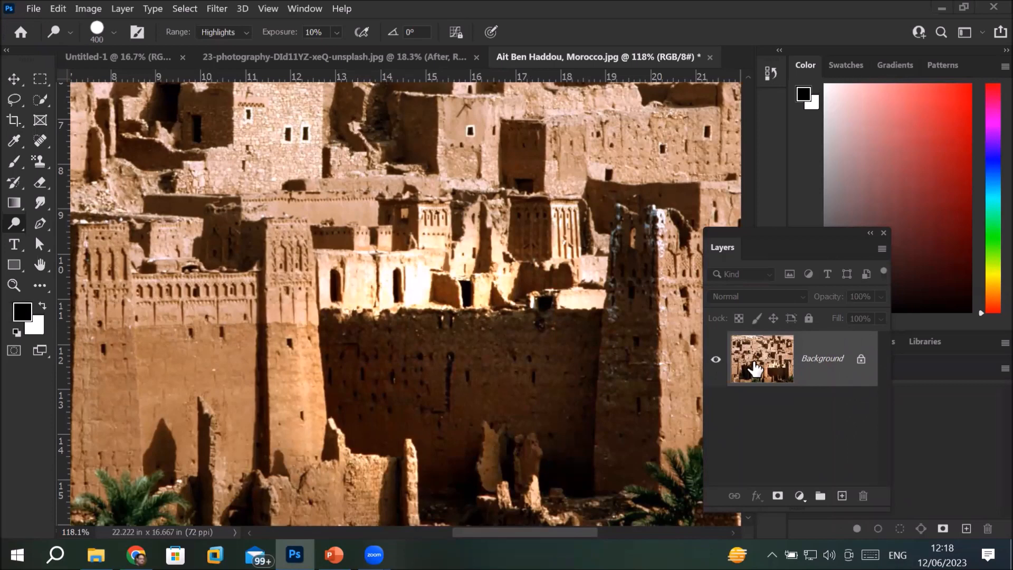
pyautogui.moveTo(762, 238); pyautogui.dragTo(735, 158)
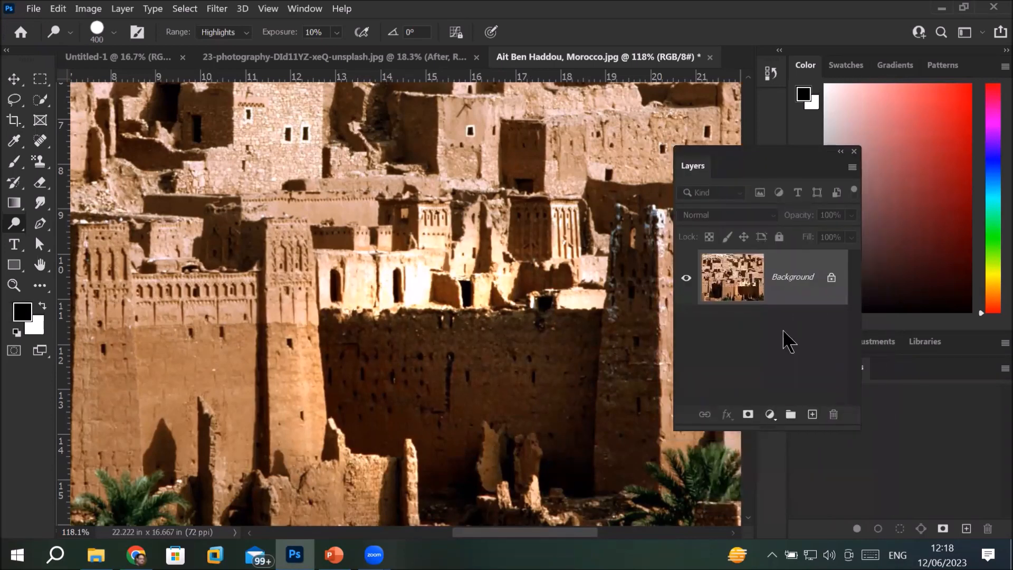
pyautogui.hotkey('ctrl', 'z')
# - Duplicate the Background layer and convert the original into a regular layer named Before
pyautogui.moveTo(731, 285)
pyautogui.mouseDown()
pyautogui.moveTo(801, 372)
pyautogui.moveTo(813, 414)
pyautogui.mouseUp()
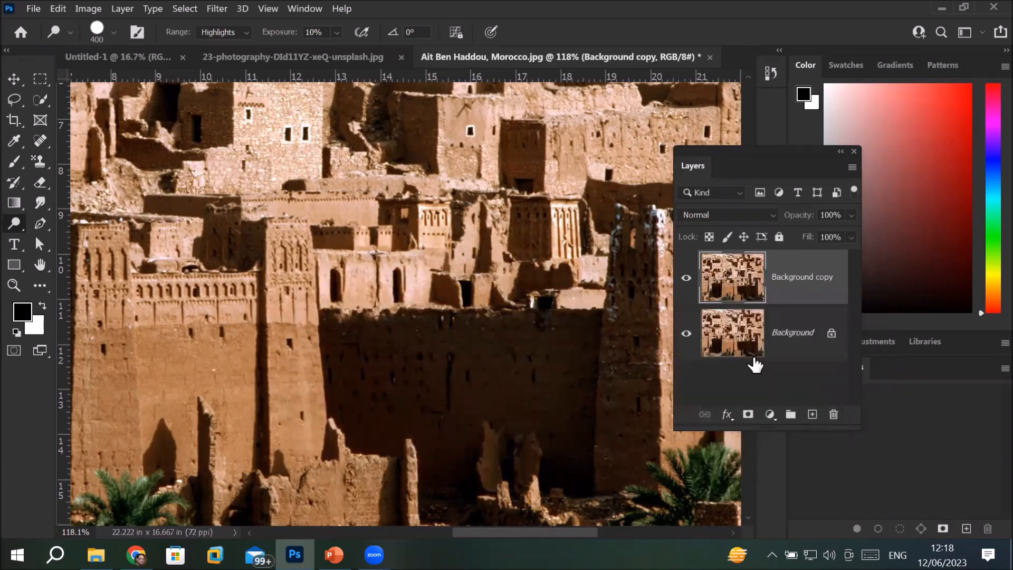
pyautogui.doubleClick(794, 341)
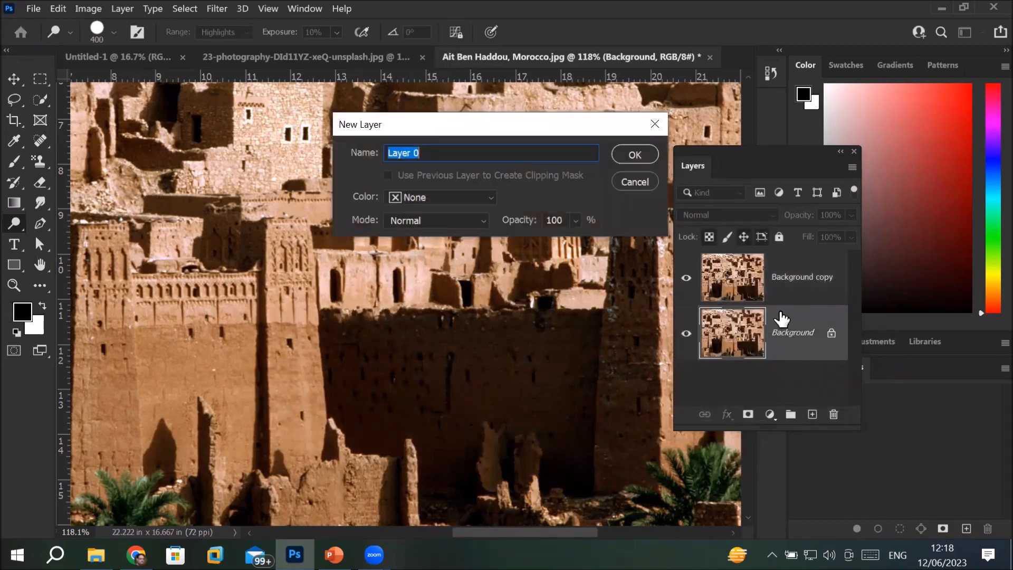
pyautogui.write('Before')
pyautogui.press('Return')
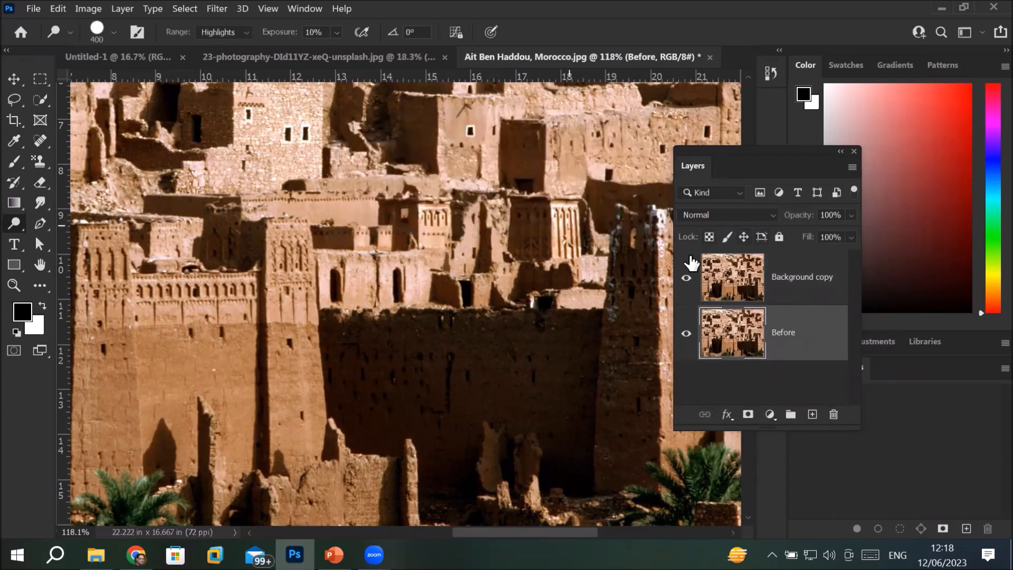
# - Rename the Background copy layer as AFter
pyautogui.click(810, 293)
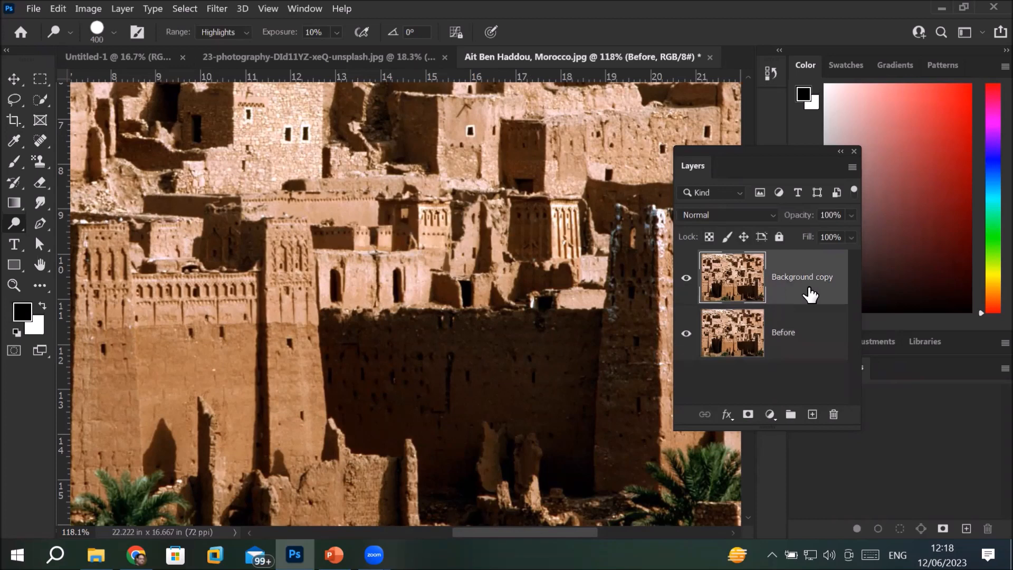
pyautogui.doubleClick(809, 288)
pyautogui.click(905, 136)
pyautogui.doubleClick(787, 277)
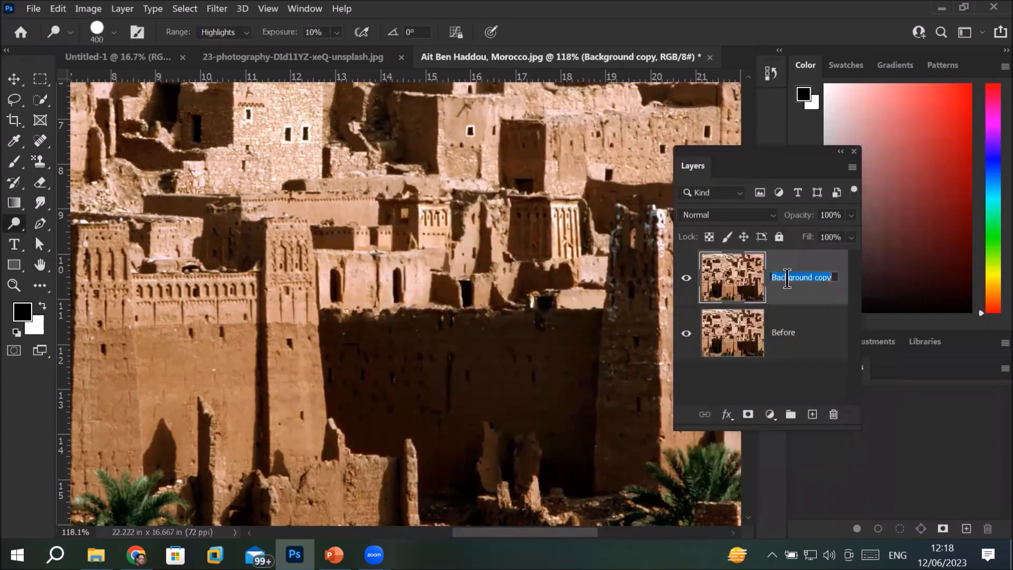
pyautogui.write('AFter')
pyautogui.press('Return')
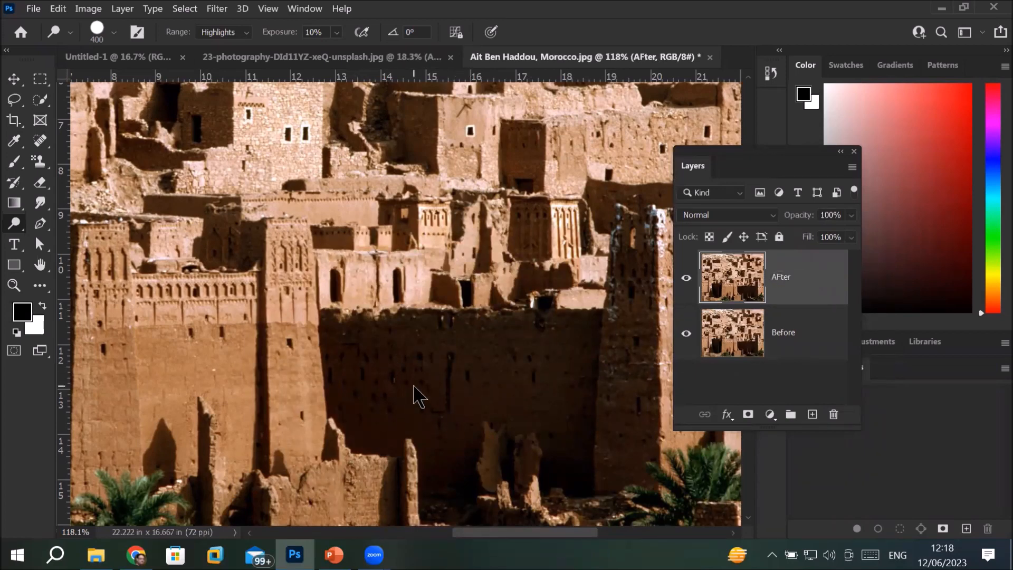
# - Dodge the highlights of the fortress walls, towers and buildings on the AFter layer at 93% exposure
pyautogui.scroll(2, 497, 420)
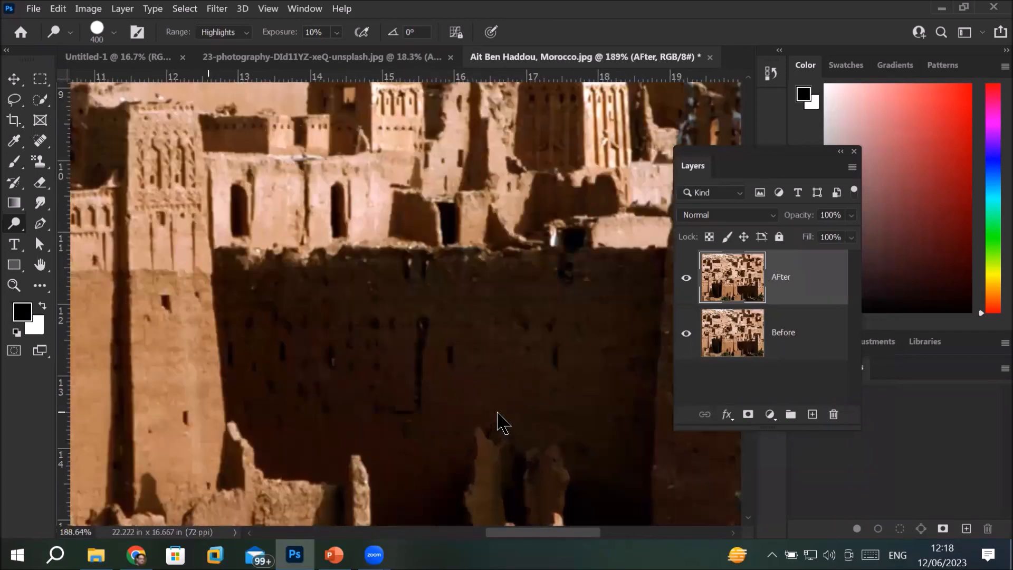
pyautogui.scroll(1, 473, 340)
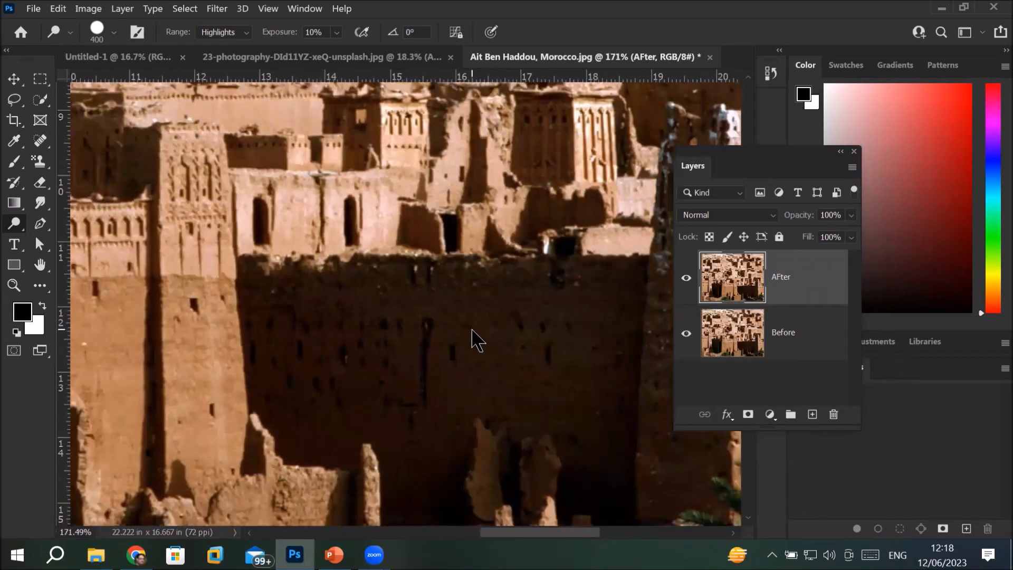
pyautogui.rightClick(14, 224)
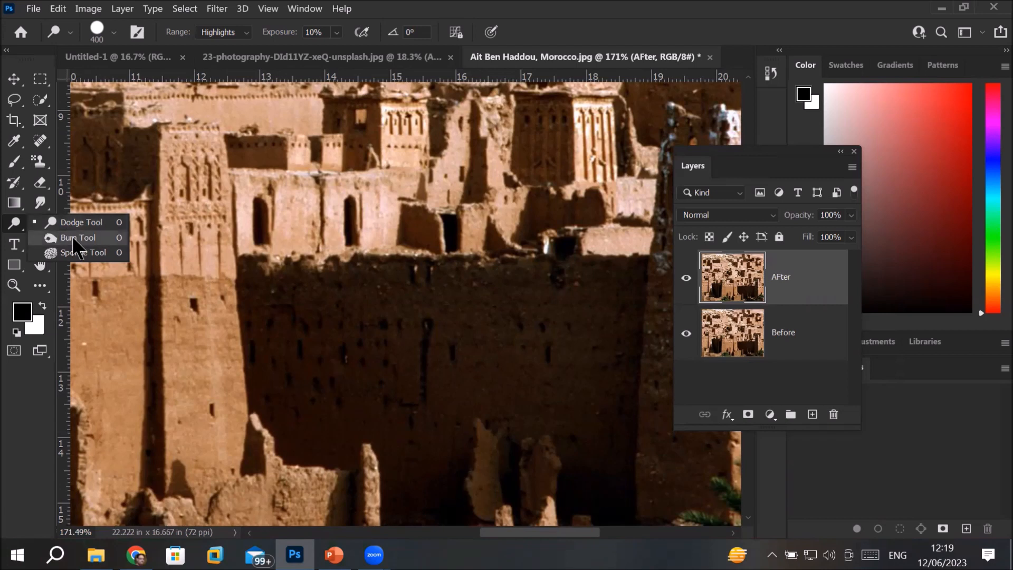
pyautogui.click(78, 224)
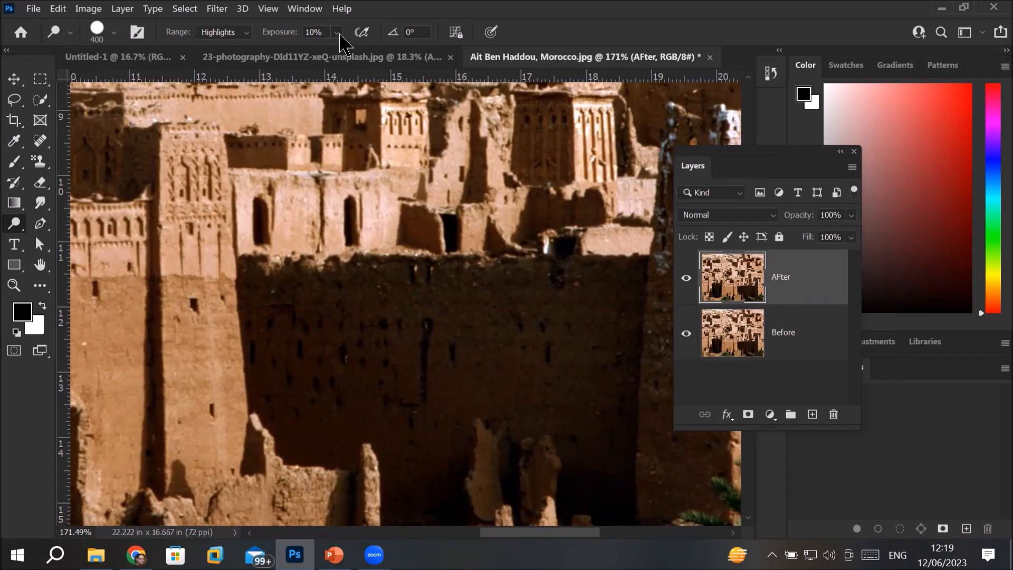
pyautogui.click(337, 32)
pyautogui.moveTo(345, 50); pyautogui.dragTo(403, 49)
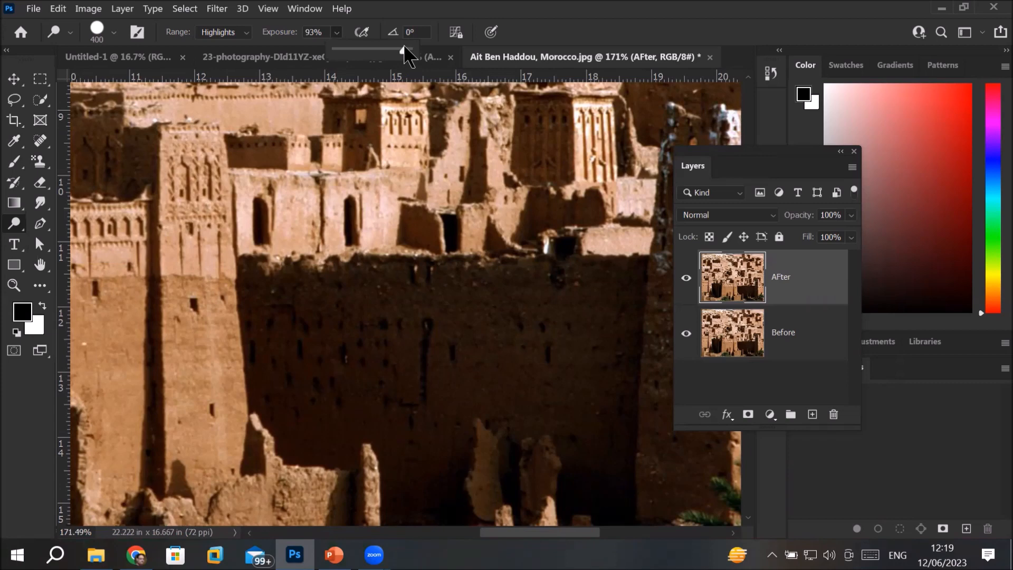
pyautogui.moveTo(330, 347)
pyautogui.mouseDown()
pyautogui.moveTo(549, 346)
pyautogui.moveTo(560, 374)
pyautogui.moveTo(353, 400)
pyautogui.moveTo(437, 357)
pyautogui.moveTo(611, 393)
pyautogui.moveTo(347, 410)
pyautogui.moveTo(497, 301)
pyautogui.moveTo(620, 368)
pyautogui.moveTo(367, 369)
pyautogui.moveTo(576, 254)
pyautogui.moveTo(425, 380)
pyautogui.moveTo(267, 443)
pyautogui.mouseUp()
pyautogui.scroll(-2, 433, 382)
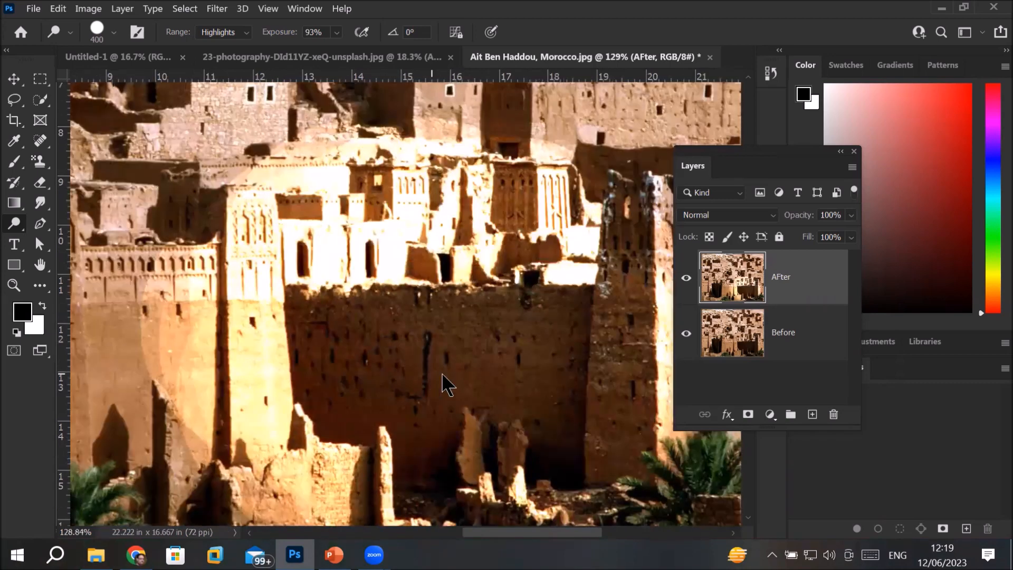
# - Compare the fortress photo before and after dodging by repeatedly hiding and showing the AFter layer
pyautogui.click(687, 278)
pyautogui.click(689, 280)
pyautogui.click(689, 279)
pyautogui.click(689, 280)
pyautogui.click(689, 280)
pyautogui.click(689, 280)
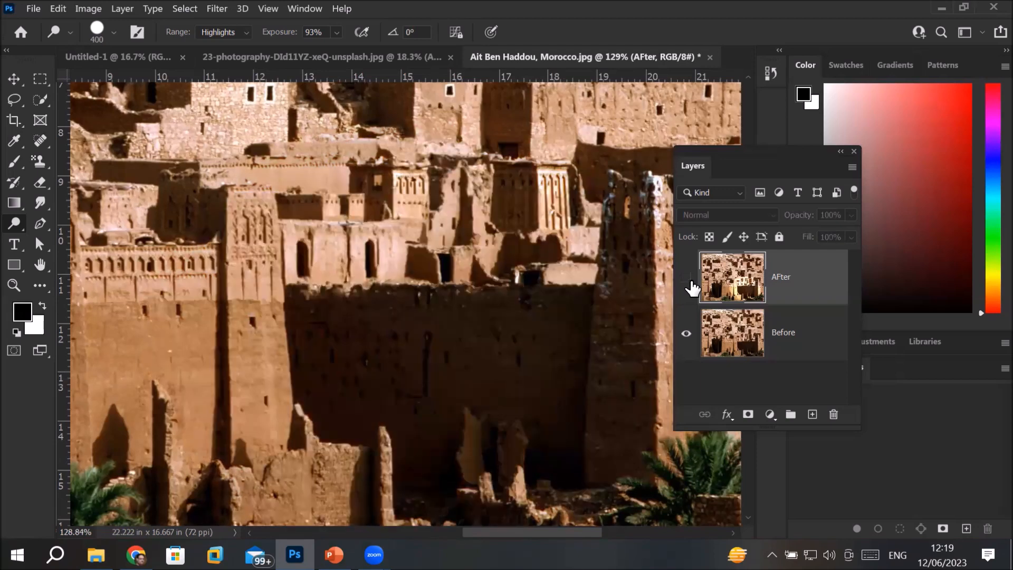
pyautogui.click(689, 280)
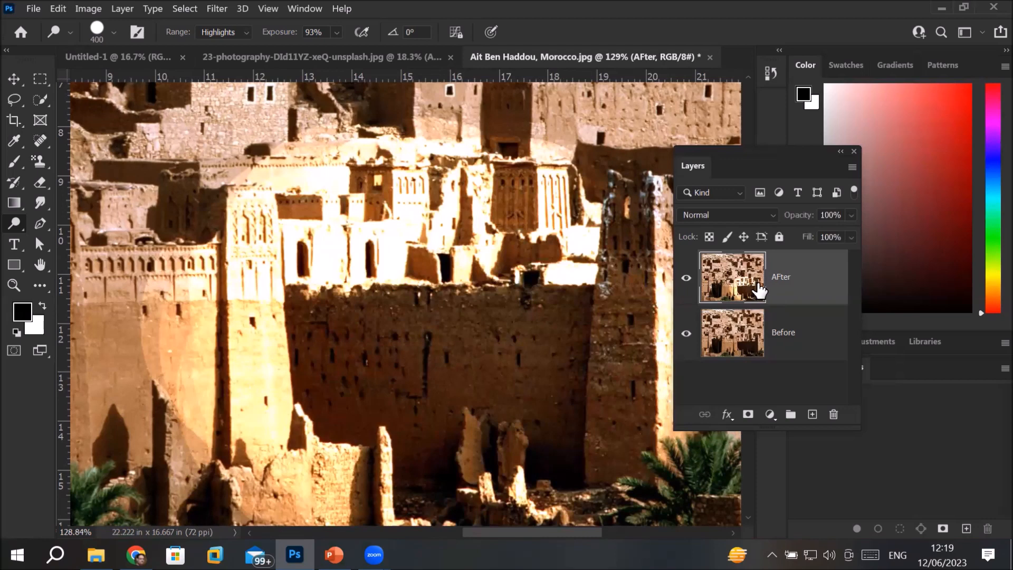
pyautogui.hotkey('ctrl', ',')
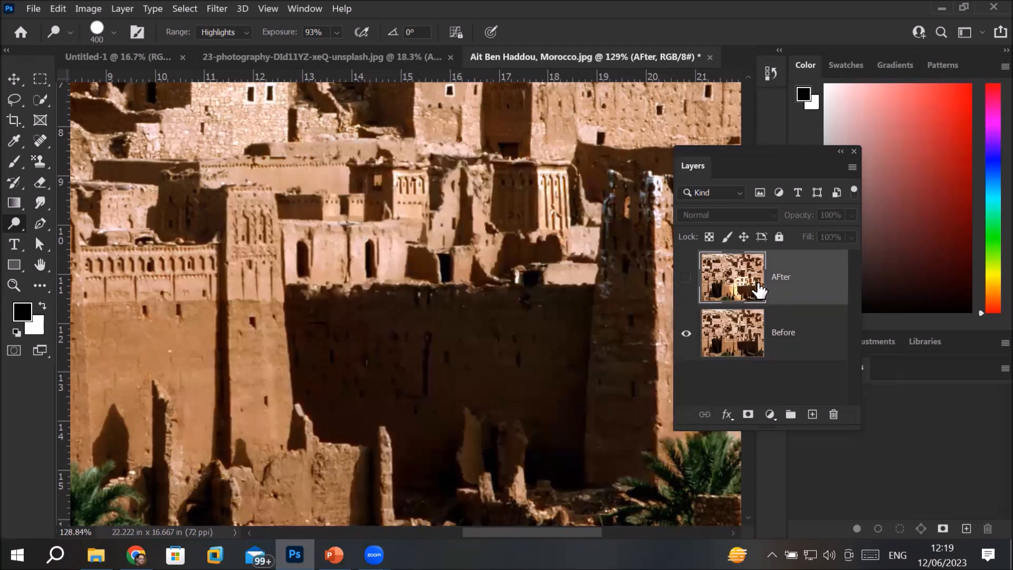
pyautogui.click(686, 278)
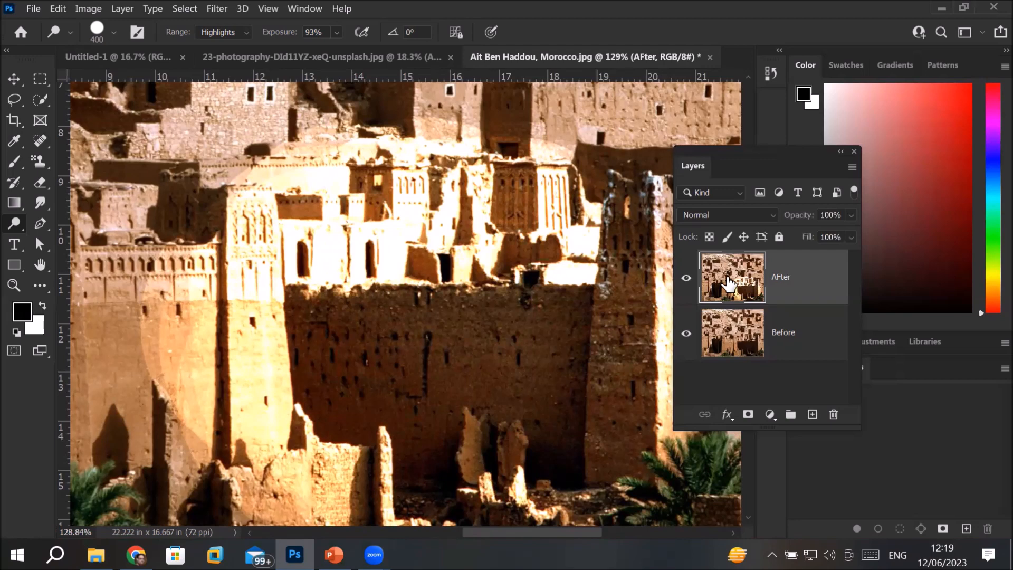
pyautogui.hotkey('ctrl', ',')
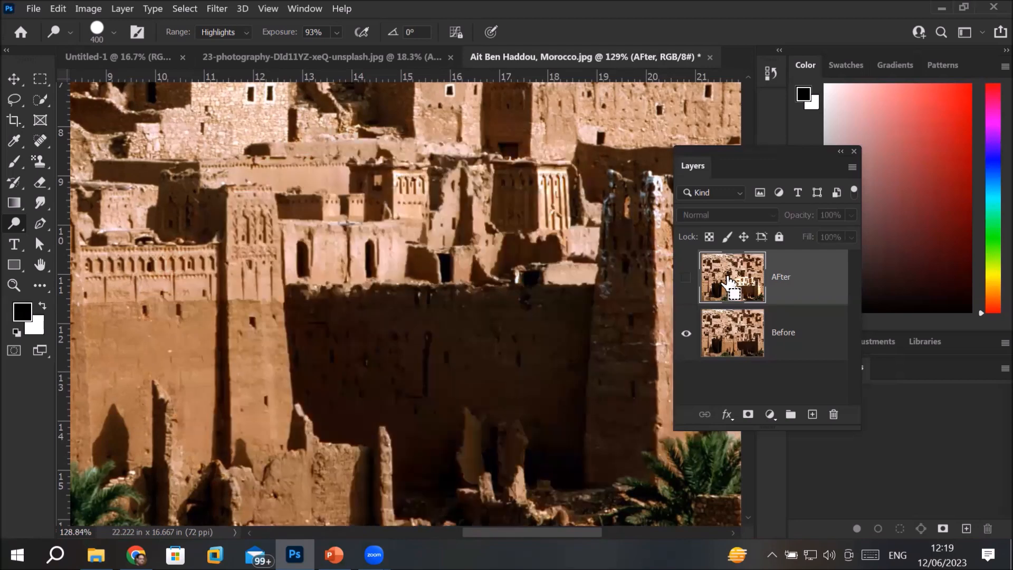
# - Delete the AFter layer and duplicate the Before layer
pyautogui.hotkey('ctrl', ',')
pyautogui.hotkey('ctrl', ',')
pyautogui.click(686, 280)
pyautogui.moveTo(736, 294); pyautogui.dragTo(834, 415)
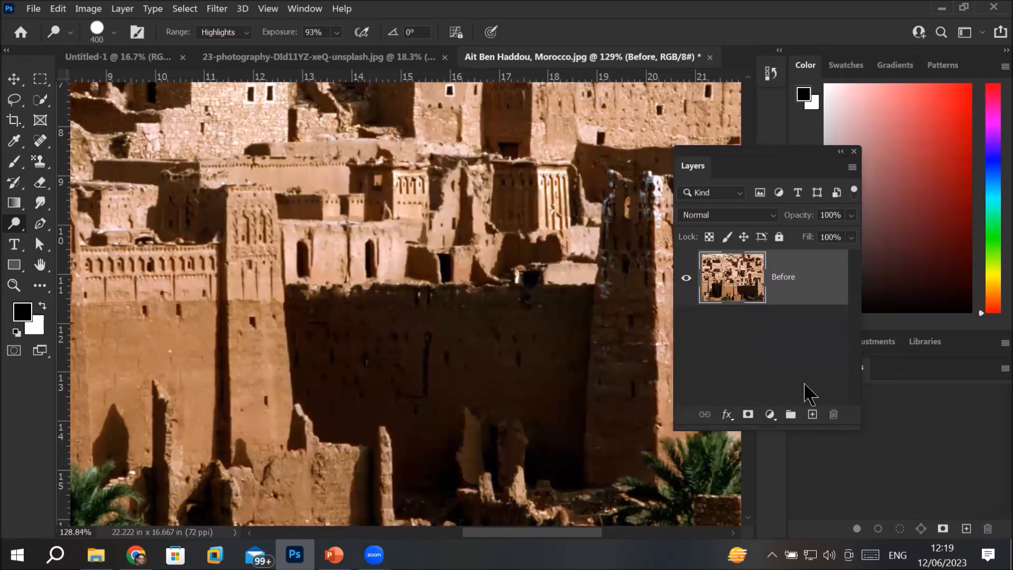
pyautogui.moveTo(735, 289); pyautogui.dragTo(797, 393)
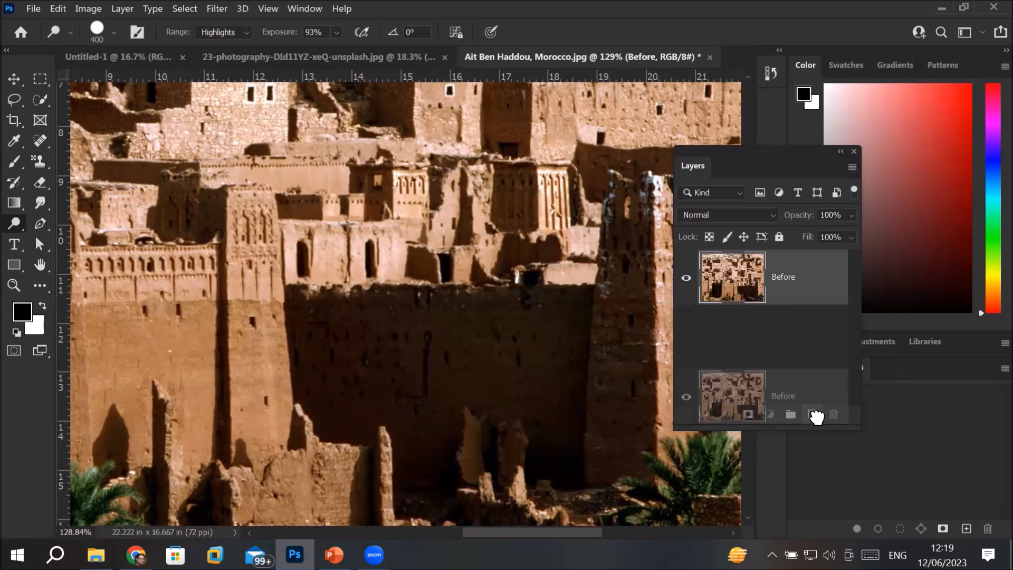
pyautogui.moveTo(816, 417); pyautogui.dragTo(813, 415)
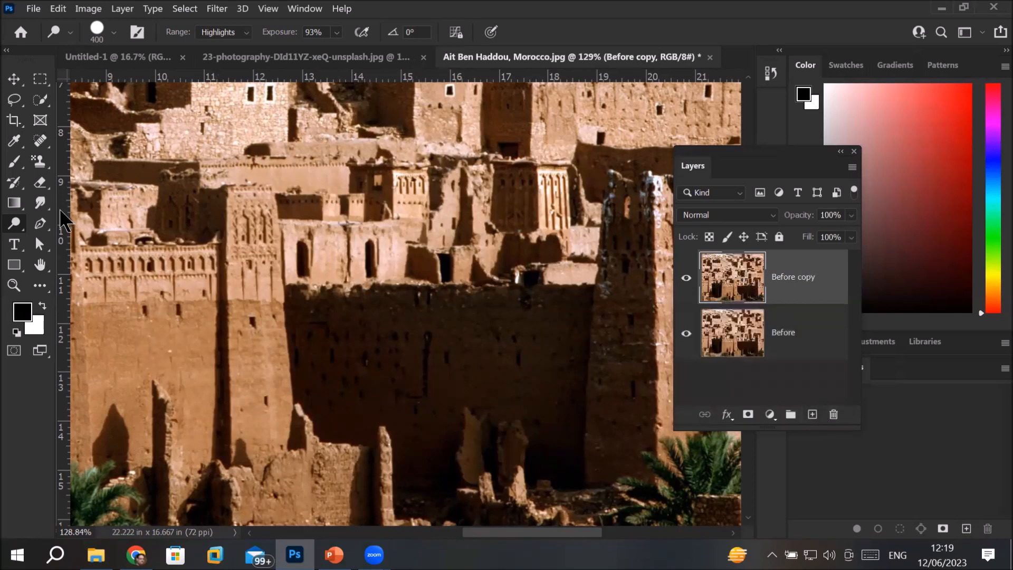
# - Select the two dark, shadowed fortress wall areas with Quick Selection, subtracting the stray buildings above the large wall
pyautogui.click(46, 102)
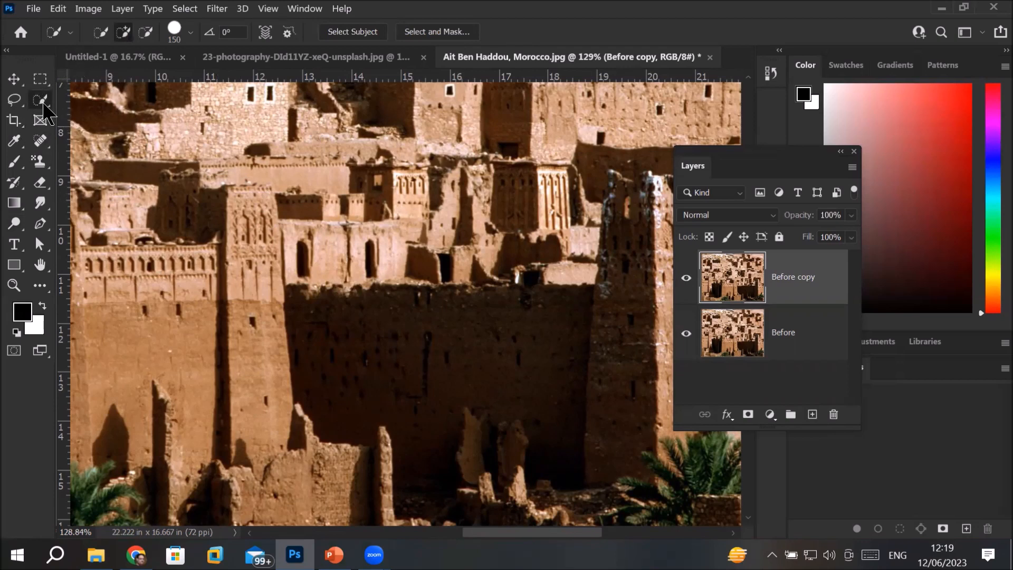
pyautogui.moveTo(362, 349)
pyautogui.mouseDown()
pyautogui.moveTo(475, 384)
pyautogui.moveTo(482, 402)
pyautogui.moveTo(530, 403)
pyautogui.mouseUp()
pyautogui.scroll(-4, 530, 349)
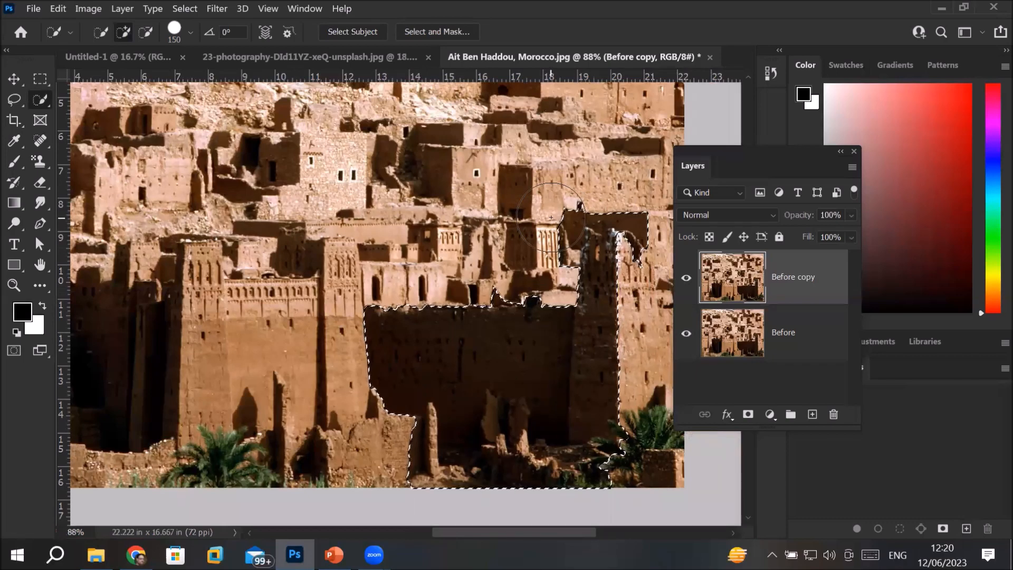
pyautogui.press('alt')
pyautogui.moveTo(540, 199)
pyautogui.mouseDown()
pyautogui.moveTo(628, 203)
pyautogui.moveTo(615, 227)
pyautogui.moveTo(665, 257)
pyautogui.mouseUp()
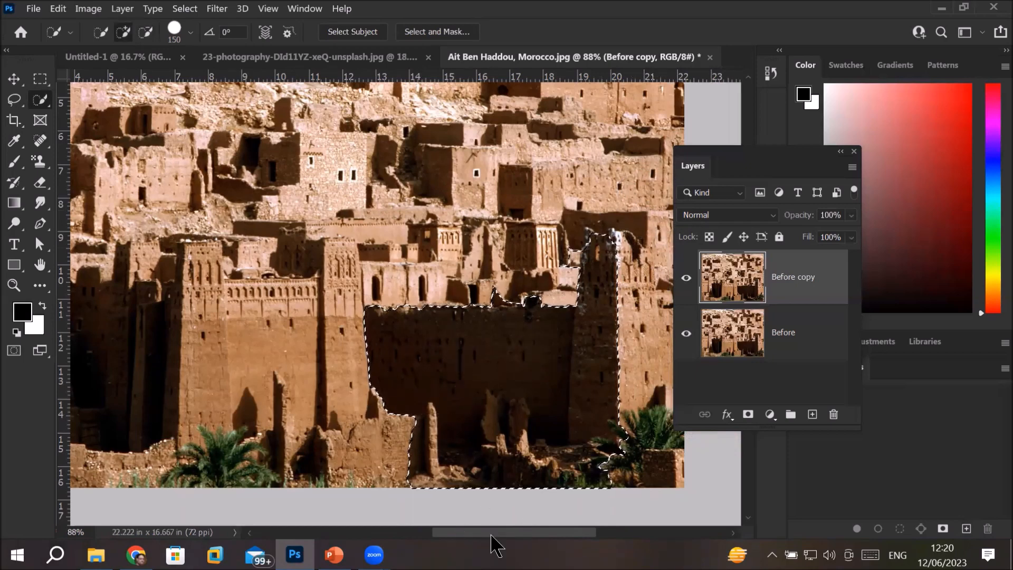
pyautogui.hotkey('ctrl', '-')
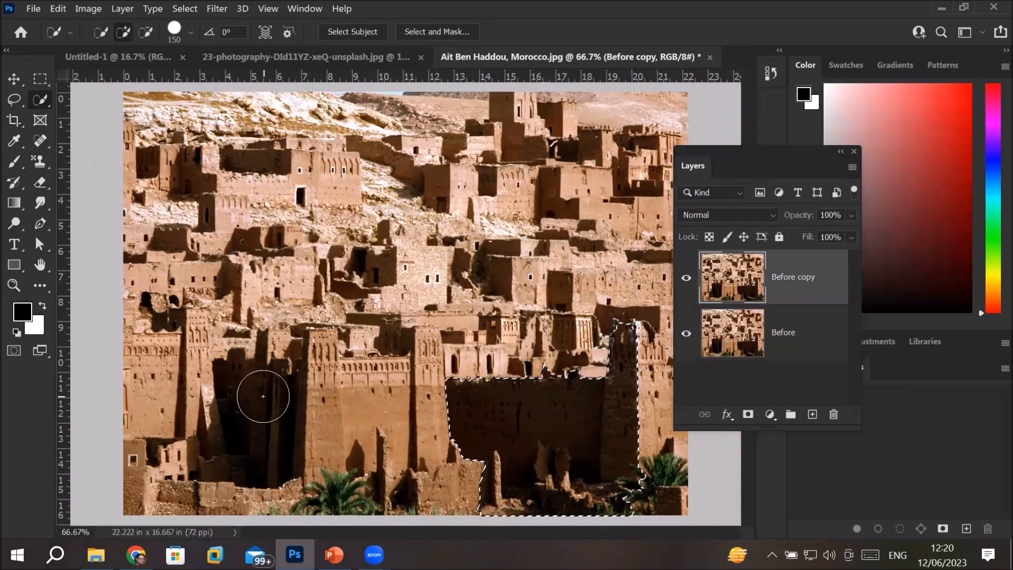
pyautogui.moveTo(263, 396); pyautogui.dragTo(269, 448)
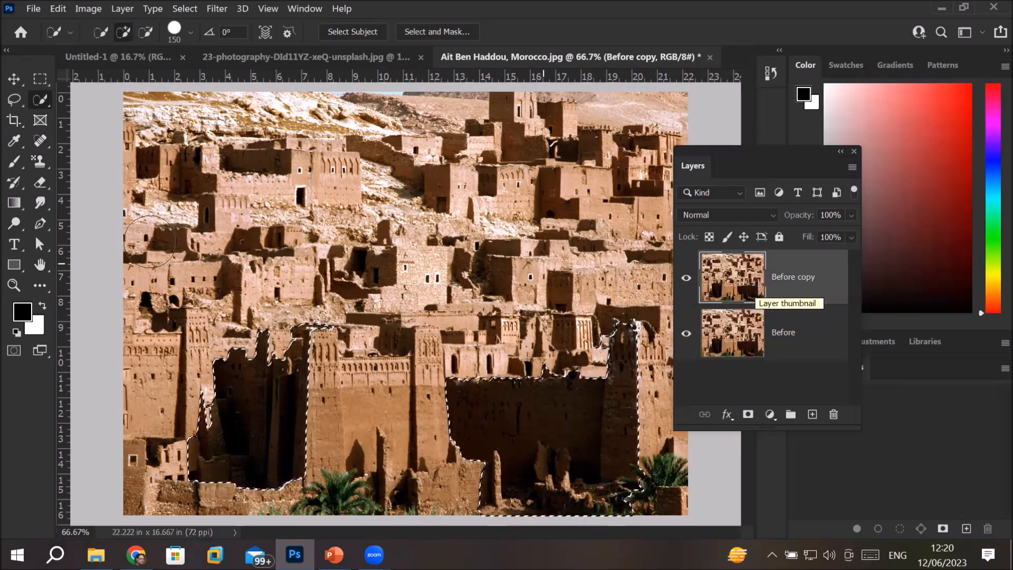
# - Choose the Dodge tool and set its exposure to 52%
pyautogui.click(14, 224)
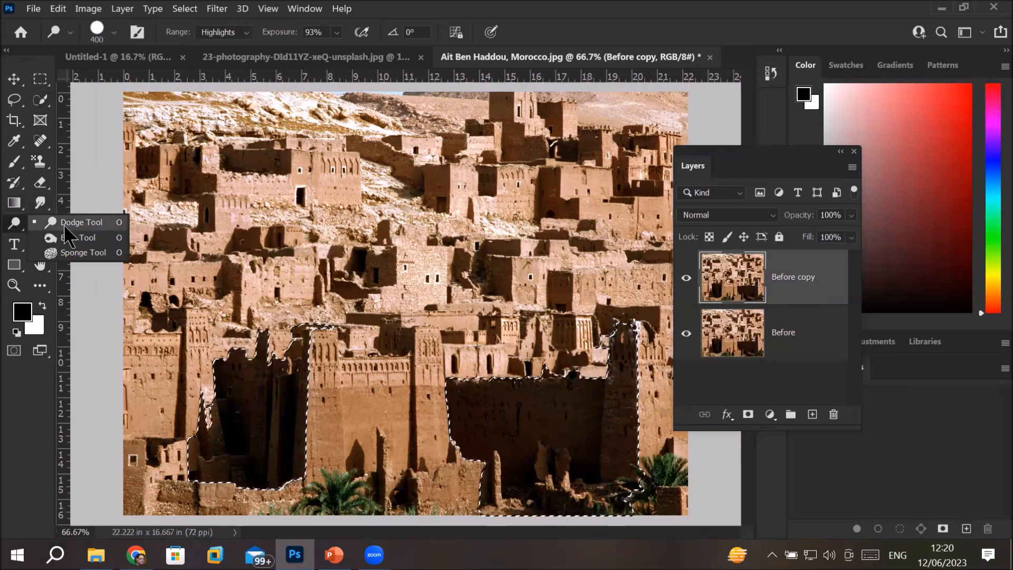
pyautogui.click(82, 223)
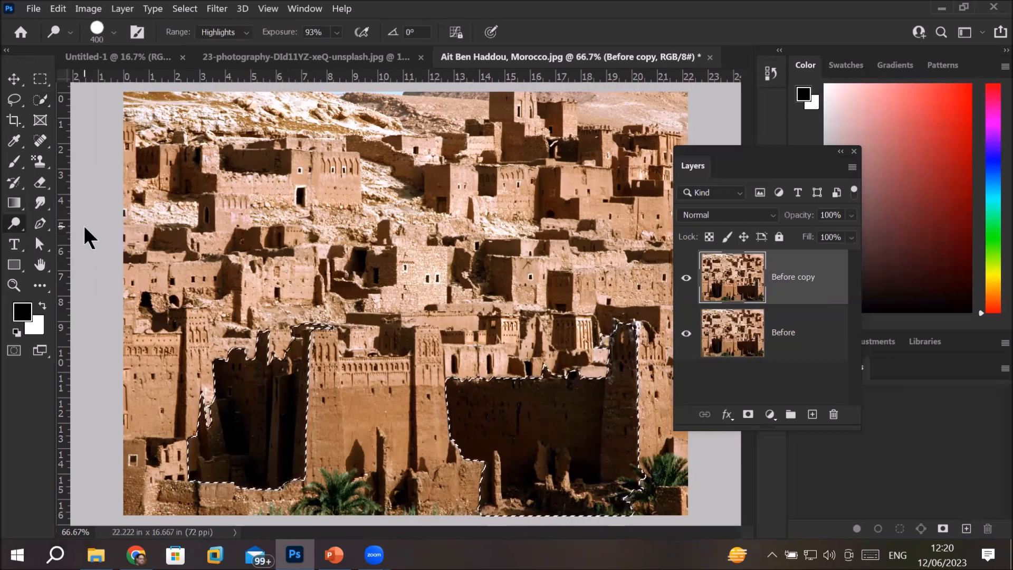
pyautogui.click(338, 33)
pyautogui.moveTo(362, 50); pyautogui.dragTo(360, 51)
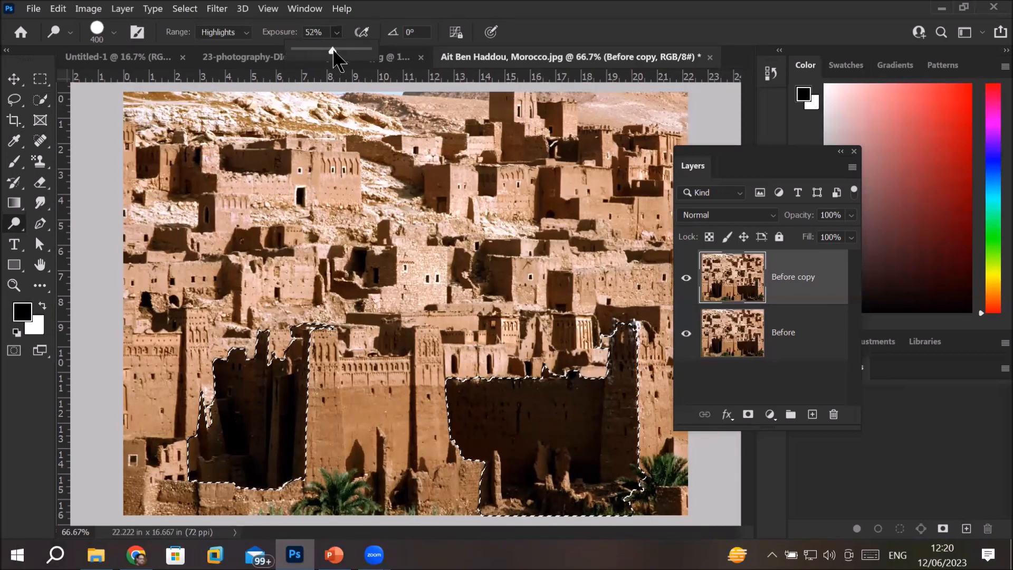
# - Try to dodge the highlights of both selected shadow areas on the Before copy layer with repeated strokes
pyautogui.click(275, 385)
pyautogui.moveTo(287, 402)
pyautogui.mouseDown()
pyautogui.moveTo(213, 441)
pyautogui.moveTo(296, 455)
pyautogui.mouseUp()
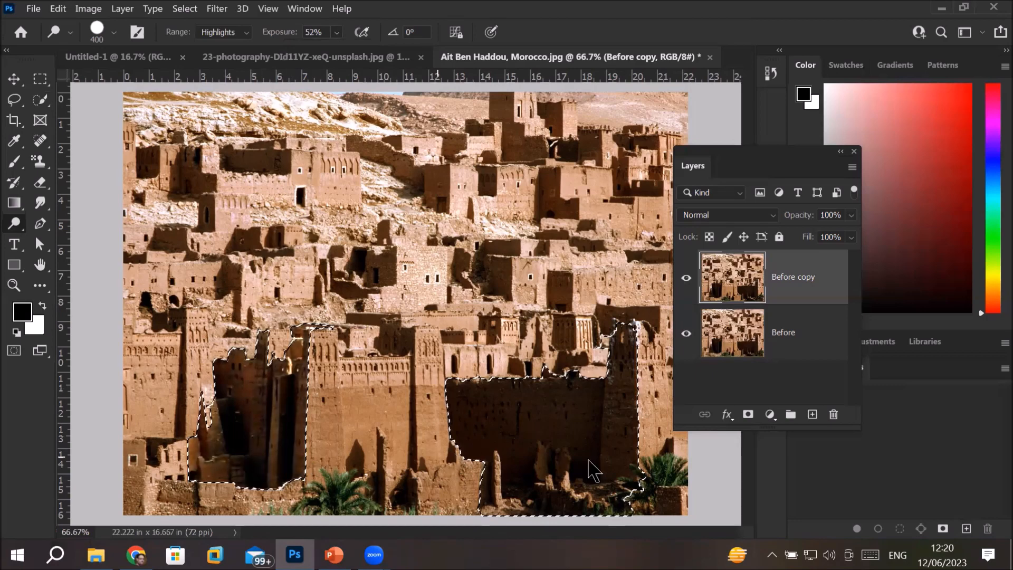
pyautogui.moveTo(516, 459)
pyautogui.mouseDown()
pyautogui.moveTo(473, 463)
pyautogui.moveTo(560, 408)
pyautogui.moveTo(490, 423)
pyautogui.moveTo(479, 449)
pyautogui.moveTo(592, 458)
pyautogui.moveTo(506, 521)
pyautogui.moveTo(465, 508)
pyautogui.moveTo(467, 489)
pyautogui.moveTo(591, 458)
pyautogui.moveTo(616, 421)
pyautogui.moveTo(575, 408)
pyautogui.moveTo(660, 486)
pyautogui.moveTo(472, 531)
pyautogui.moveTo(445, 497)
pyautogui.moveTo(588, 409)
pyautogui.moveTo(602, 424)
pyautogui.moveTo(504, 439)
pyautogui.moveTo(571, 465)
pyautogui.moveTo(582, 513)
pyautogui.moveTo(453, 501)
pyautogui.moveTo(574, 351)
pyautogui.moveTo(490, 357)
pyautogui.moveTo(613, 471)
pyautogui.mouseUp()
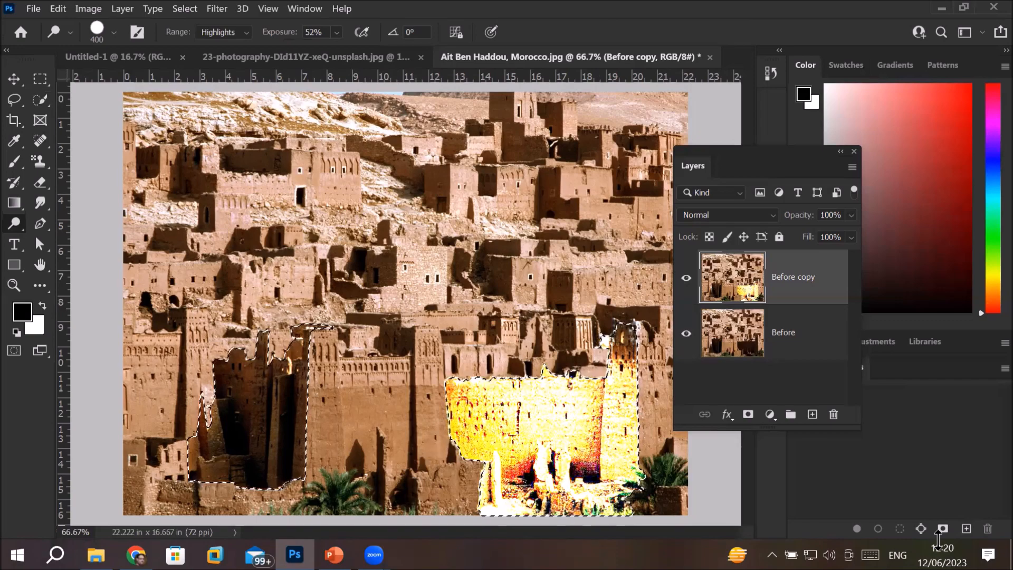
# - Undo the heavy dodge strokes and dodge the two selected shadow areas lightly at 52% exposure
pyautogui.hotkey('ctrl', 'z')
pyautogui.hotkey('ctrl', 'z')
pyautogui.hotkey('ctrl', 'z')
pyautogui.hotkey('ctrl', 'z')
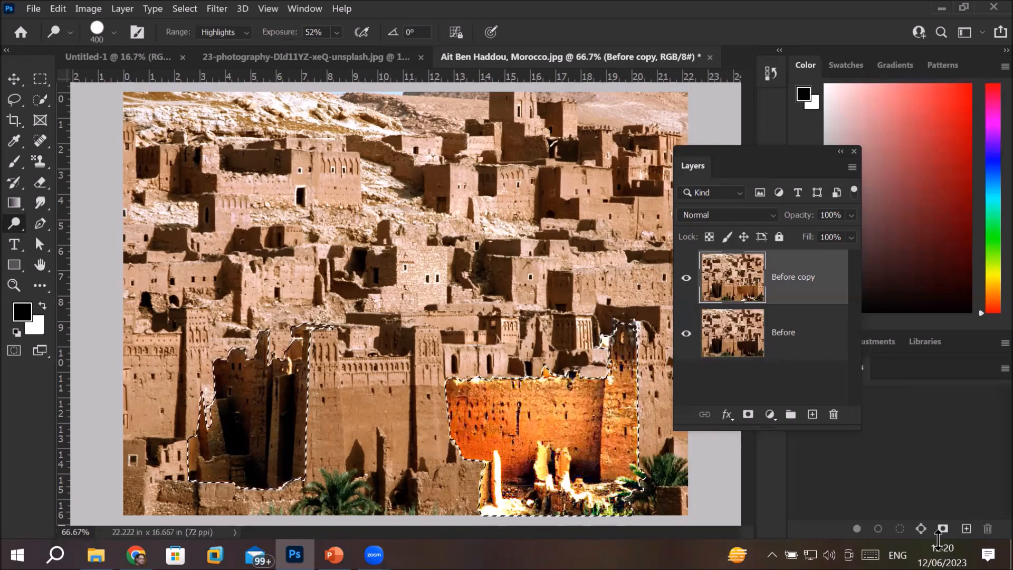
pyautogui.hotkey('ctrl', 'z')
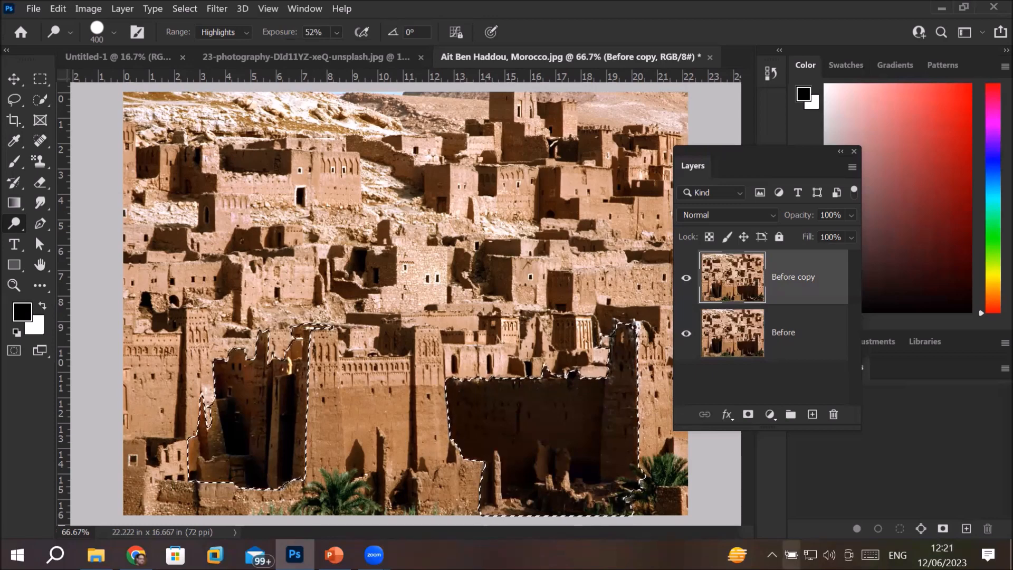
pyautogui.hotkey('ctrl', 'z')
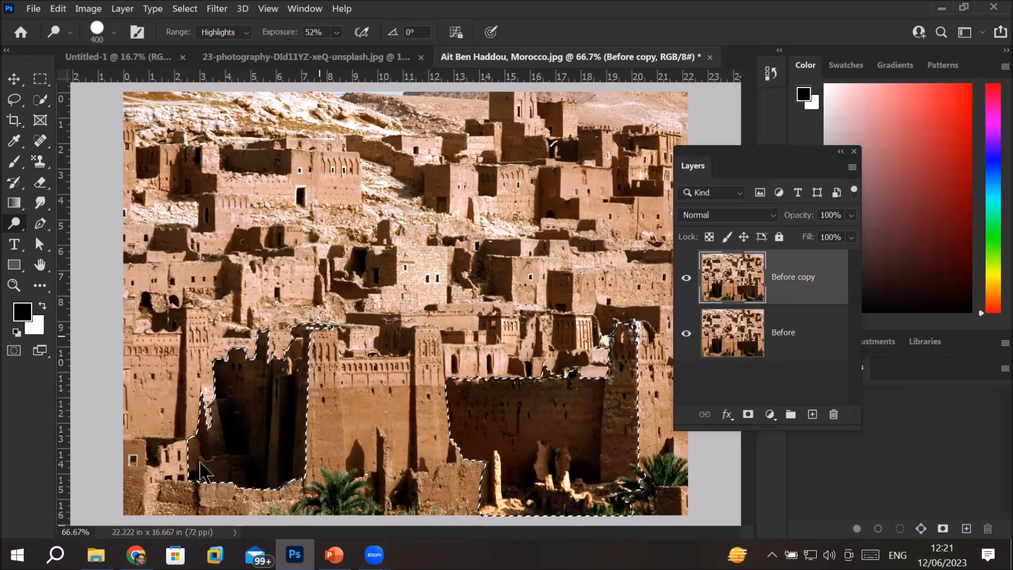
pyautogui.moveTo(201, 466); pyautogui.dragTo(284, 484)
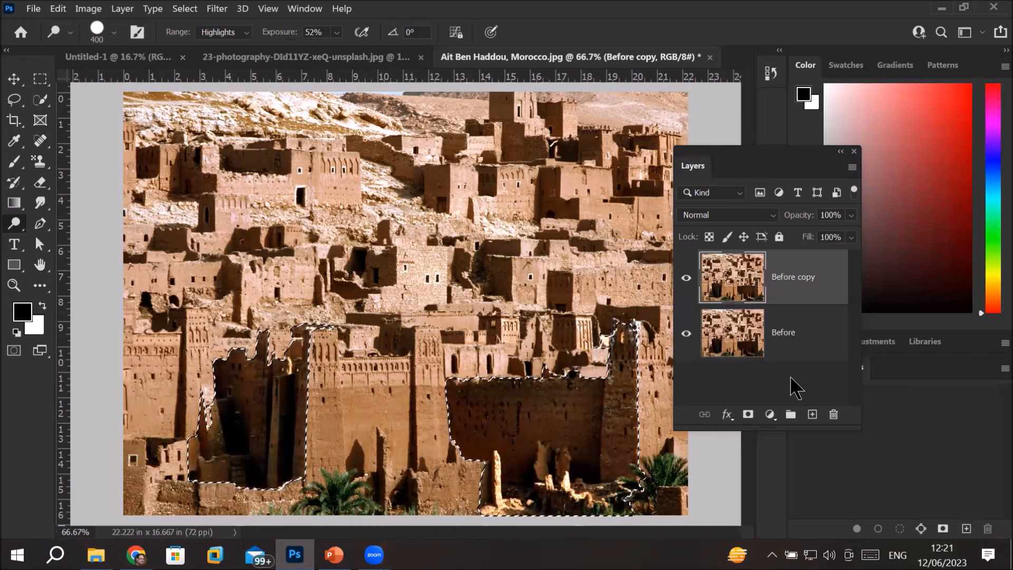
# - Compare the selected shadow areas before and after dodging by repeatedly hiding and showing the Before copy layer
pyautogui.click(686, 278)
pyautogui.click(686, 278)
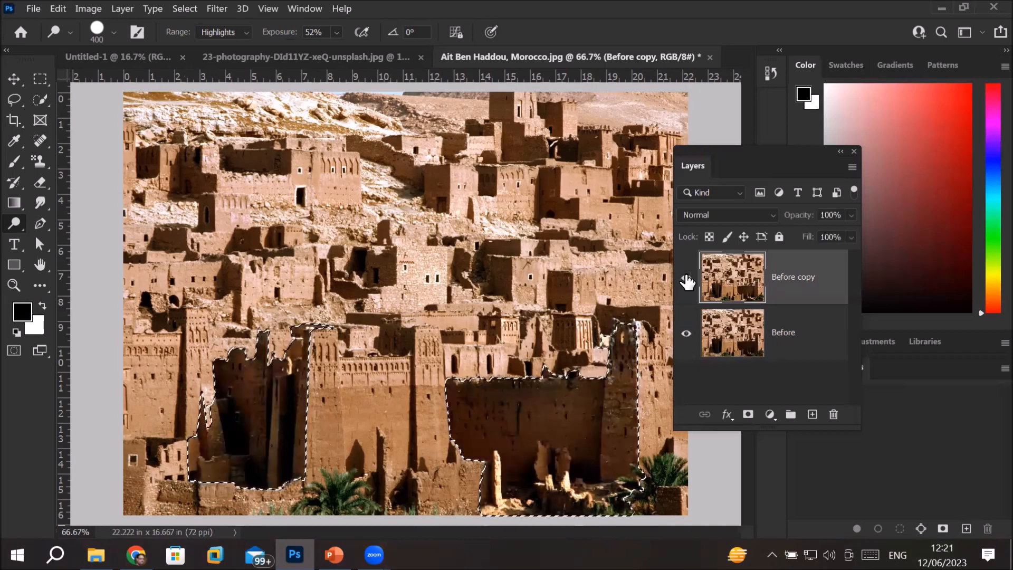
pyautogui.click(686, 279)
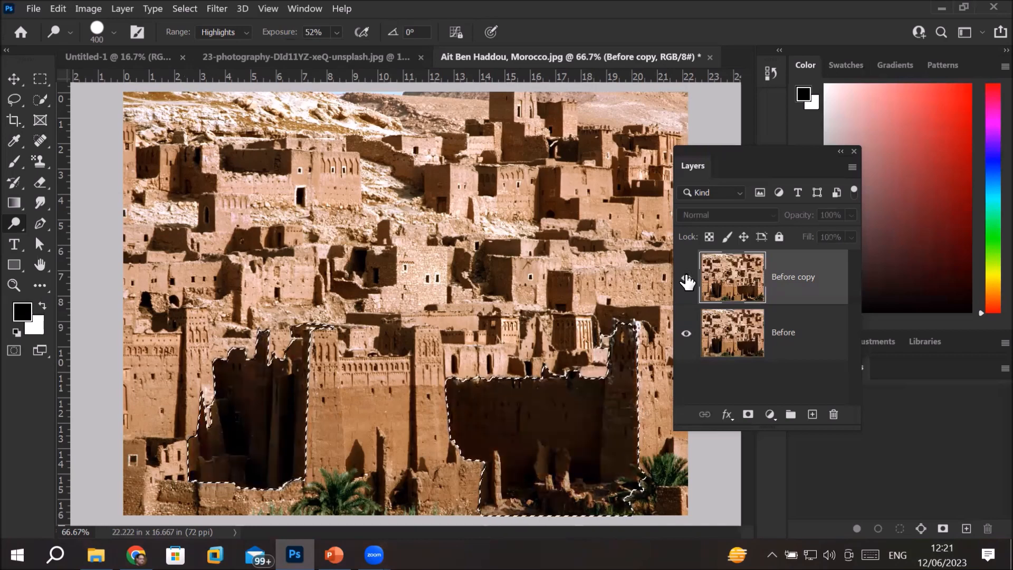
pyautogui.click(686, 278)
pyautogui.click(686, 278)
pyautogui.click(685, 279)
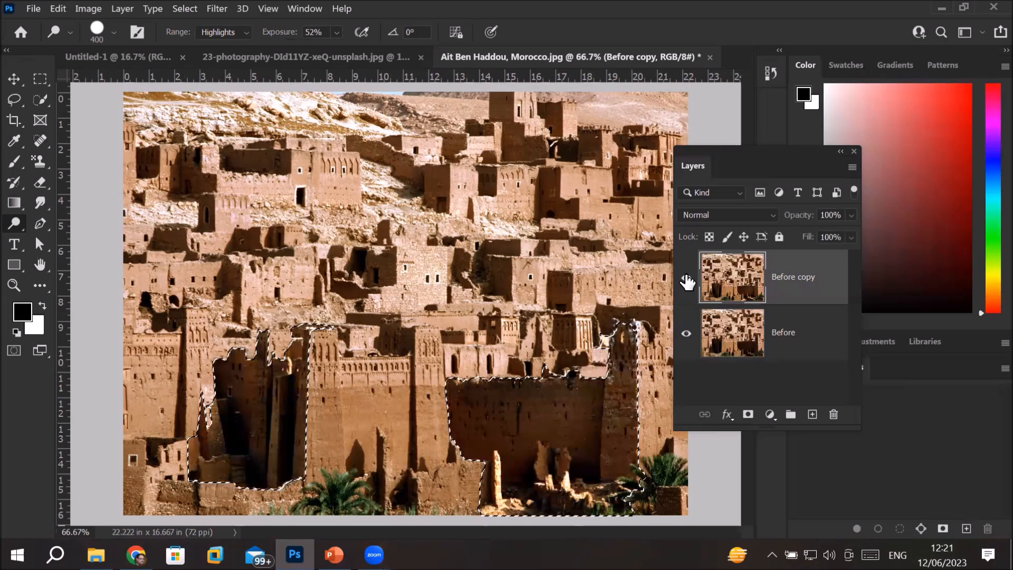
pyautogui.click(686, 278)
pyautogui.click(686, 279)
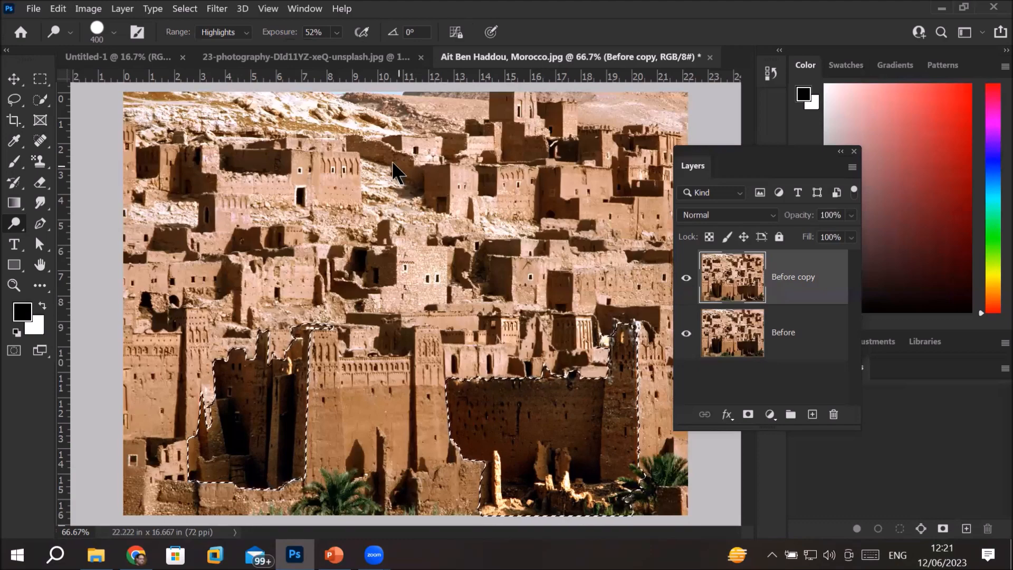
# - Clear the selection and burn the highlights across the buildings, hillside and walls on the Before copy layer at 50% exposure
pyautogui.hotkey('ctrl', '-')
pyautogui.scroll(2, 297, 146)
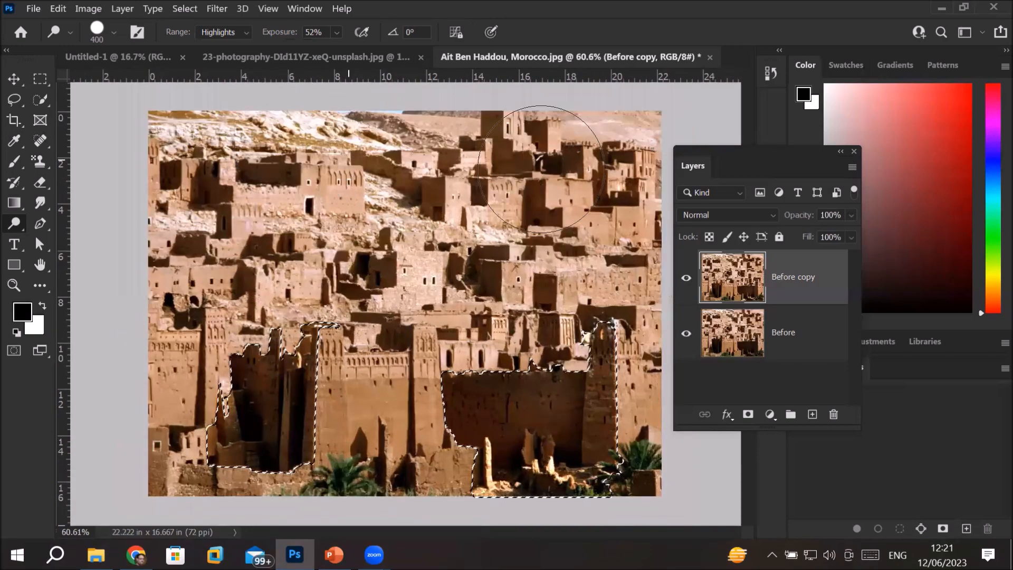
pyautogui.scroll(-1, 305, 183)
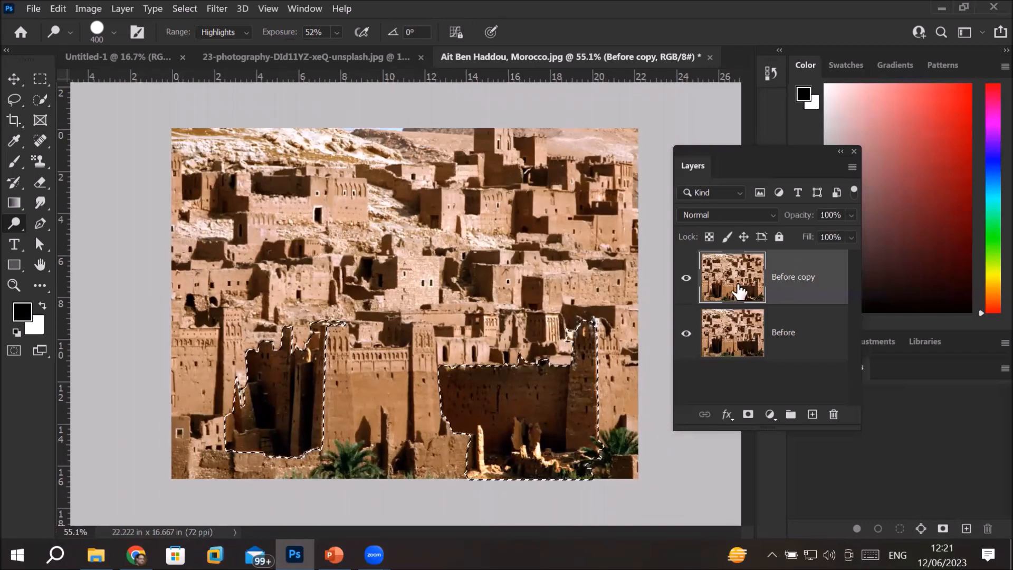
pyautogui.hotkey('ctrl', 'd')
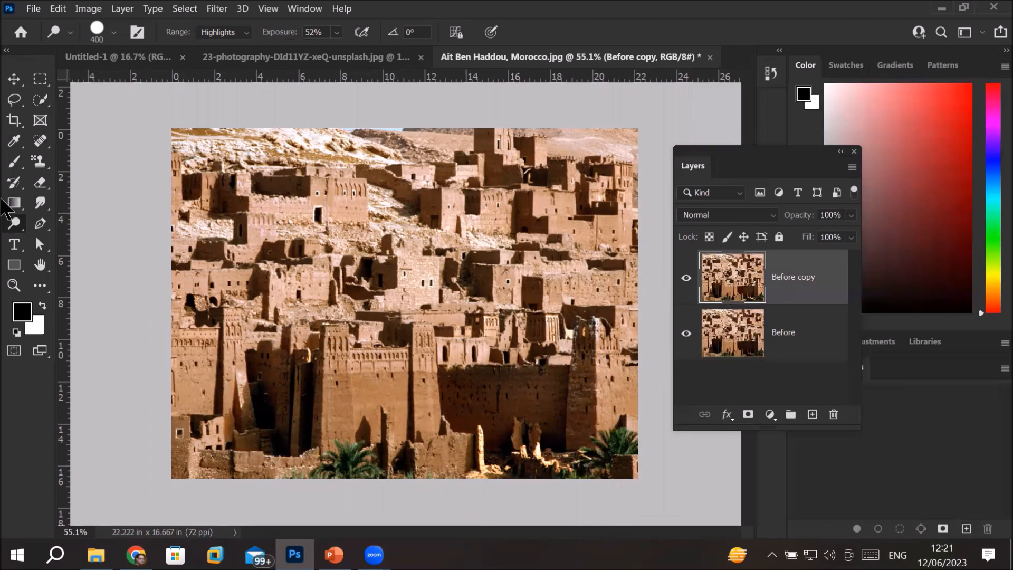
pyautogui.rightClick(13, 224)
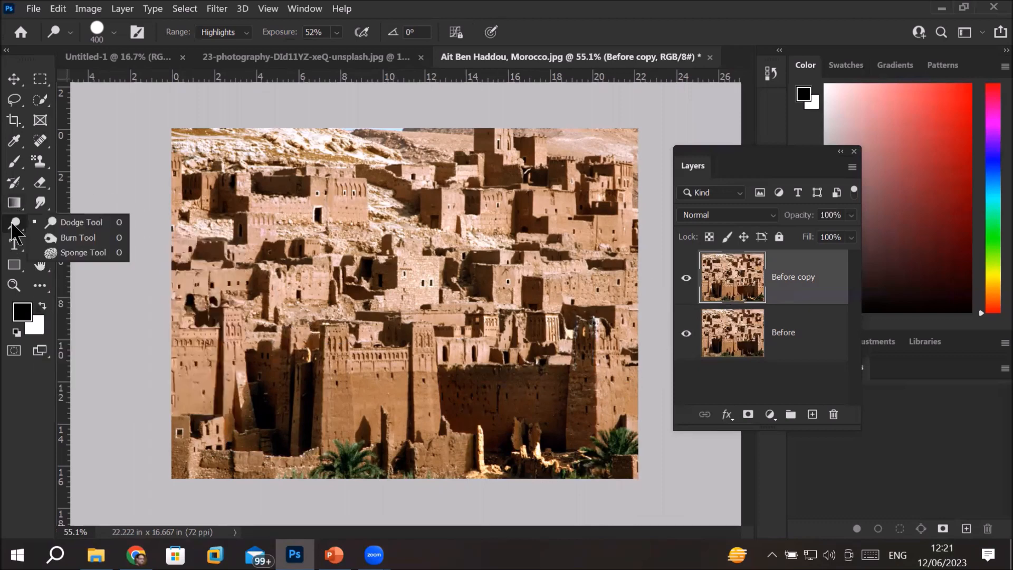
pyautogui.click(76, 238)
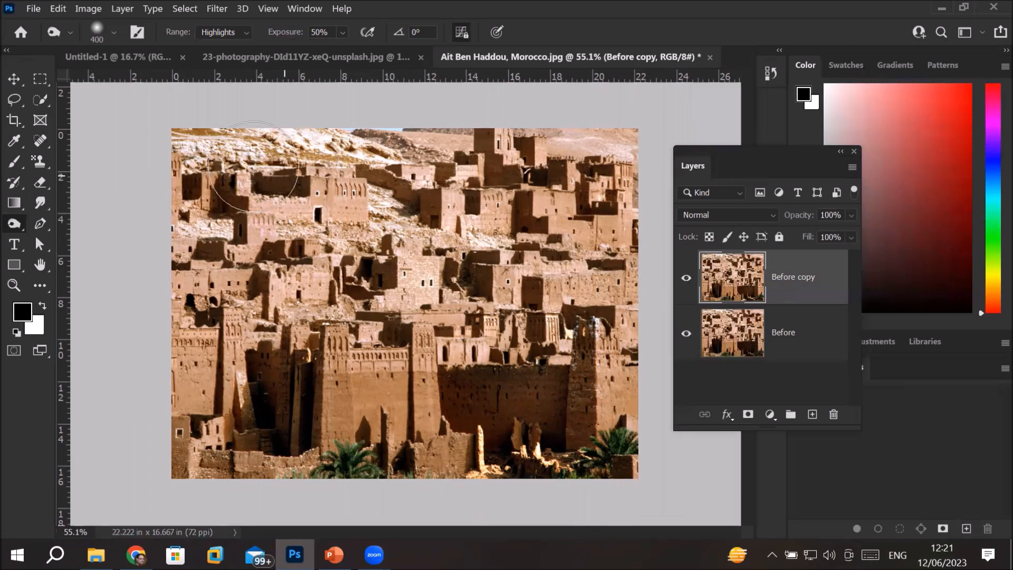
pyautogui.moveTo(222, 169)
pyautogui.mouseDown()
pyautogui.moveTo(663, 176)
pyautogui.moveTo(131, 170)
pyautogui.moveTo(436, 164)
pyautogui.moveTo(613, 181)
pyautogui.moveTo(213, 234)
pyautogui.moveTo(301, 257)
pyautogui.moveTo(615, 259)
pyautogui.moveTo(385, 307)
pyautogui.moveTo(231, 256)
pyautogui.moveTo(398, 300)
pyautogui.moveTo(582, 232)
pyautogui.mouseUp()
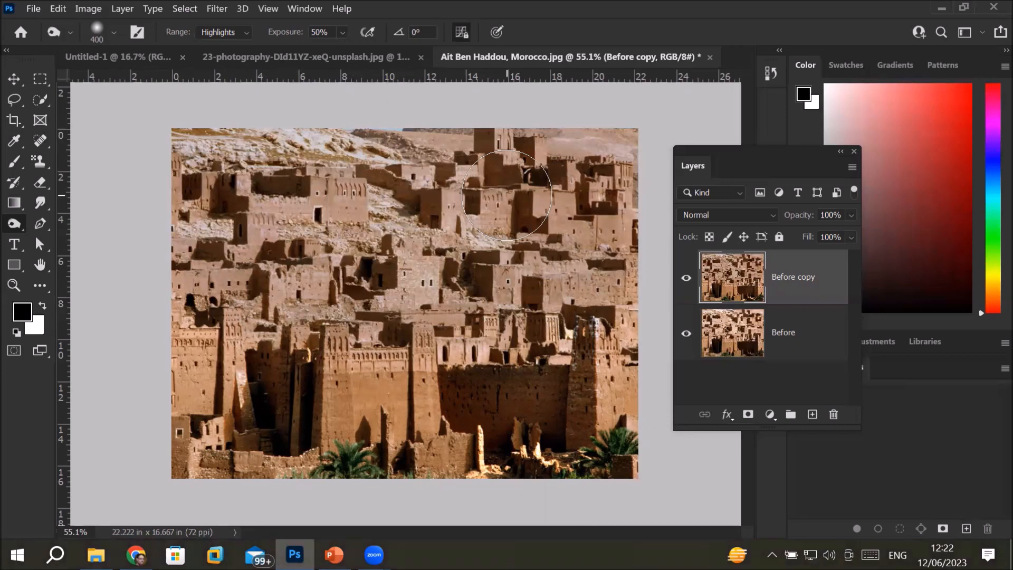
pyautogui.moveTo(506, 195)
pyautogui.mouseDown()
pyautogui.moveTo(284, 190)
pyautogui.moveTo(369, 237)
pyautogui.moveTo(242, 292)
pyautogui.moveTo(538, 221)
pyautogui.moveTo(606, 221)
pyautogui.moveTo(412, 142)
pyautogui.moveTo(343, 321)
pyautogui.moveTo(580, 243)
pyautogui.moveTo(585, 380)
pyautogui.moveTo(274, 464)
pyautogui.moveTo(327, 496)
pyautogui.moveTo(221, 401)
pyautogui.moveTo(190, 253)
pyautogui.moveTo(327, 327)
pyautogui.moveTo(433, 139)
pyautogui.moveTo(223, 206)
pyautogui.moveTo(369, 327)
pyautogui.moveTo(511, 410)
pyautogui.moveTo(580, 422)
pyautogui.mouseUp()
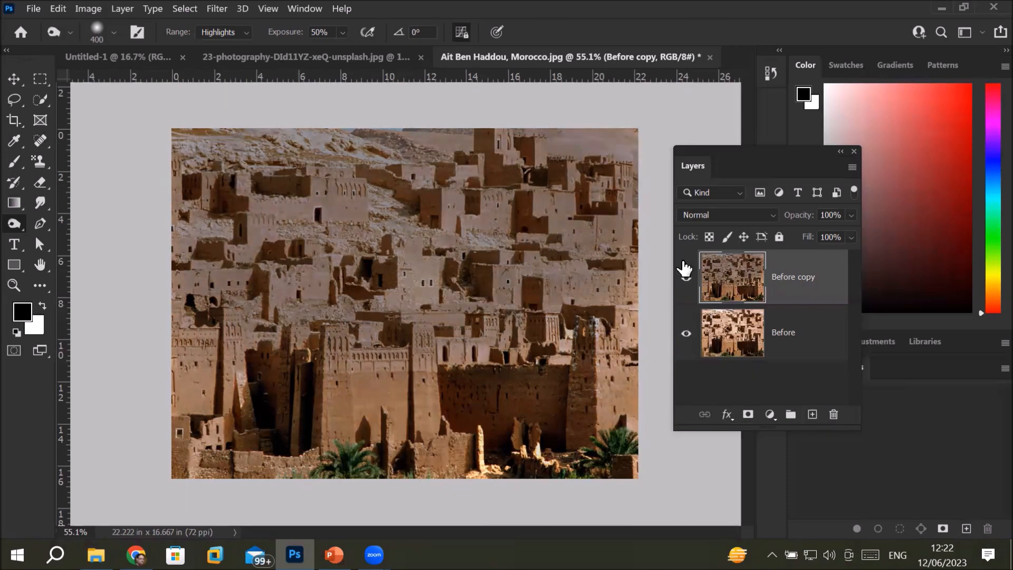
# - Compare the burned photo with the Before layer by toggling the Before copy layer, leaving it hidden
pyautogui.click(687, 284)
pyautogui.click(688, 283)
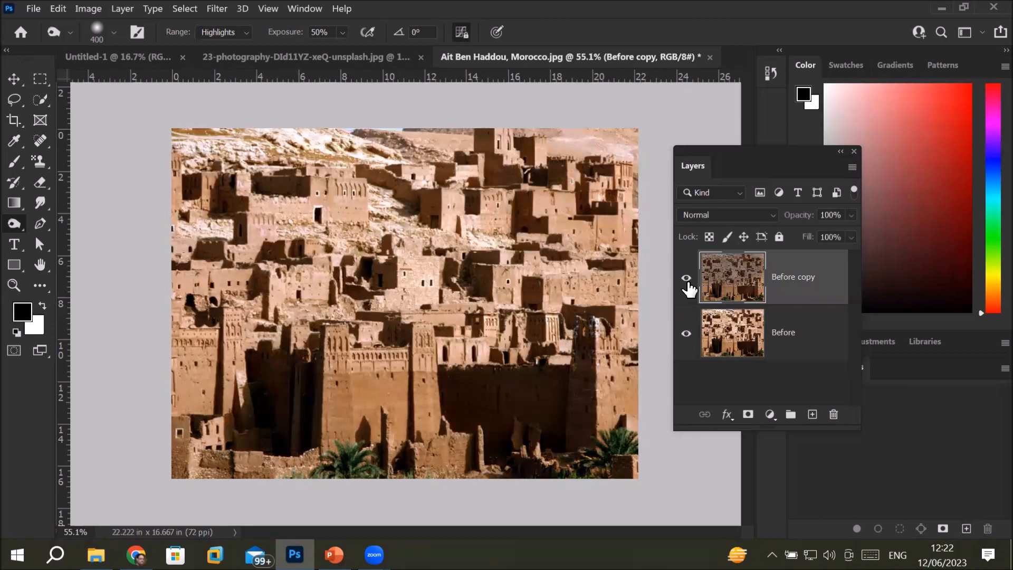
pyautogui.click(687, 284)
pyautogui.click(687, 284)
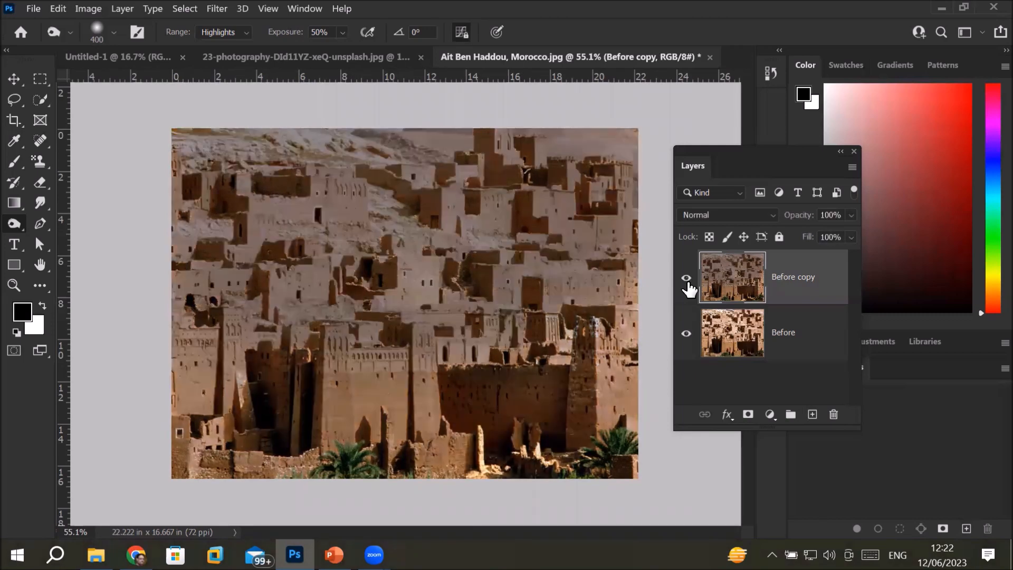
pyautogui.click(688, 284)
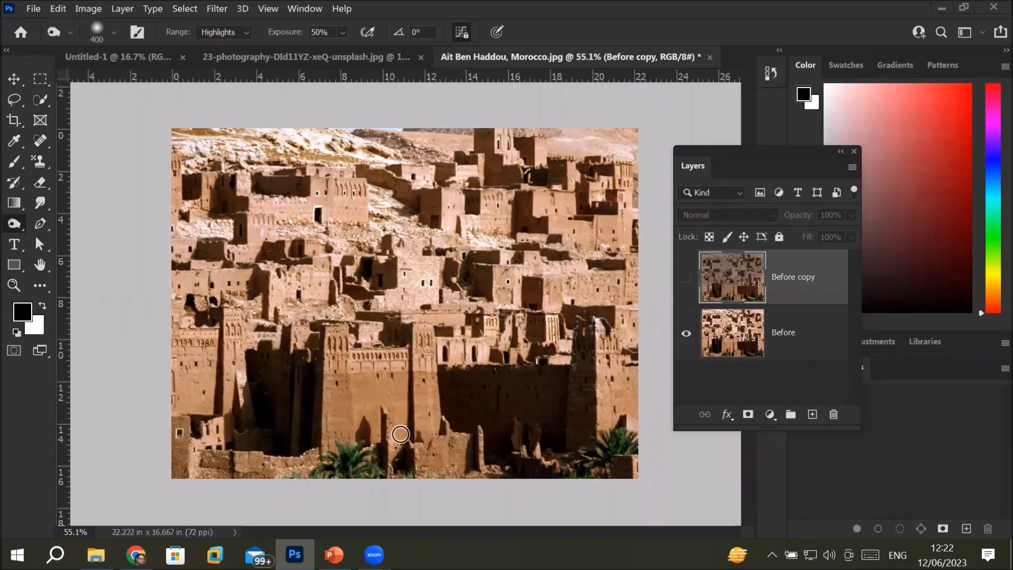
# - Switch to PowerPoint and go through the Burn Tool slide to the Sponge Tool slide
pyautogui.click(334, 554)
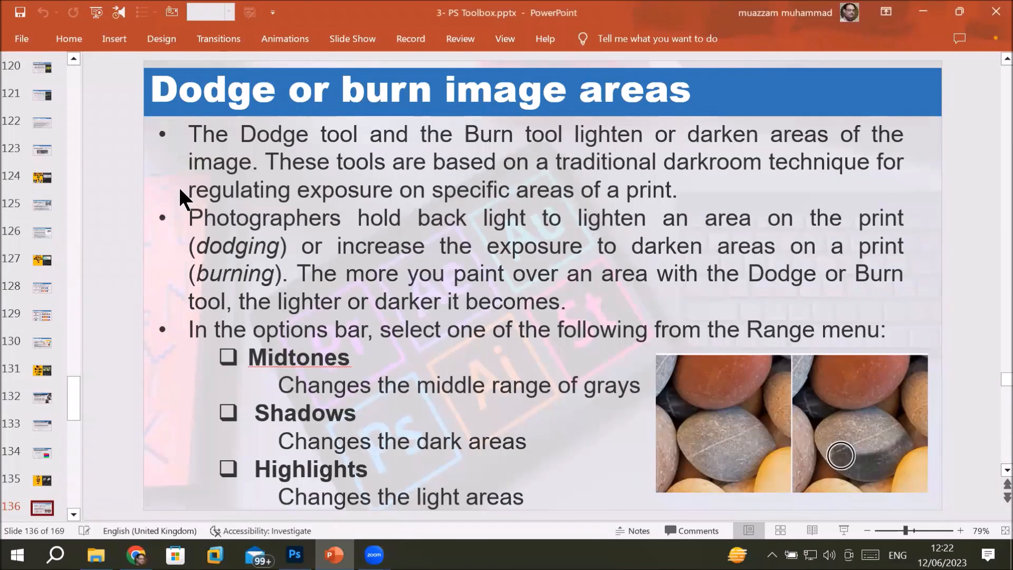
pyautogui.click(43, 397)
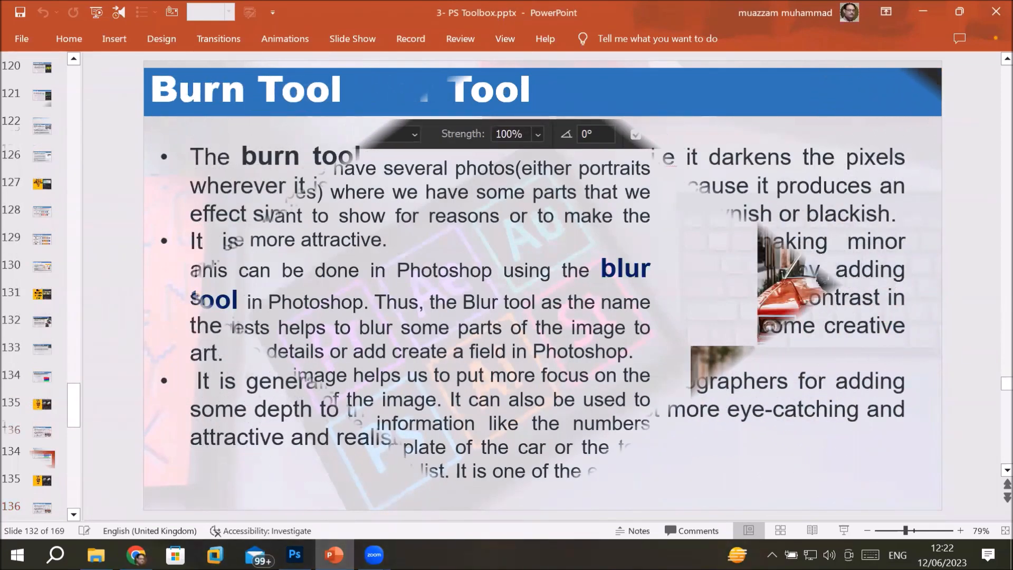
pyautogui.click(45, 483)
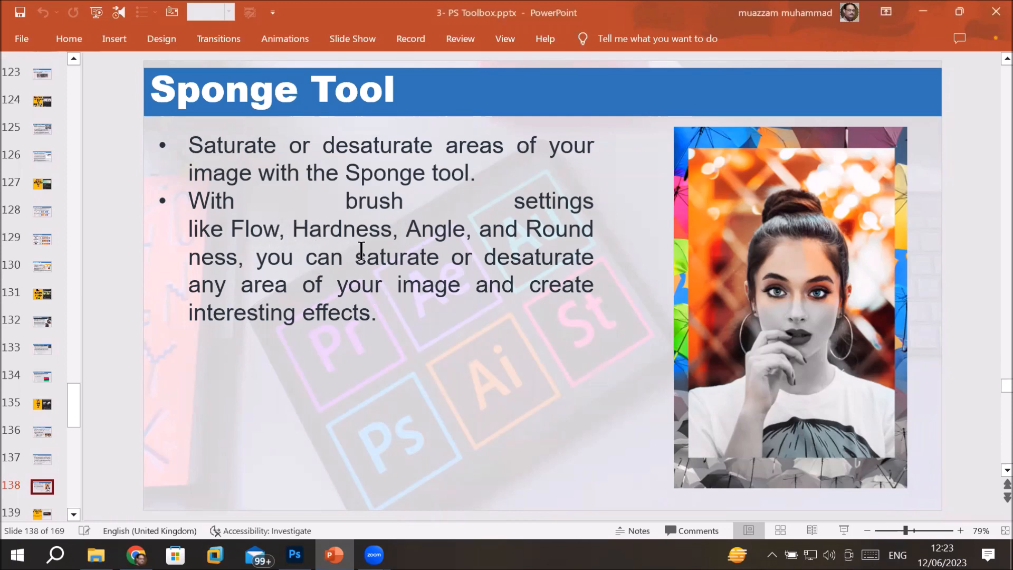
# - Switch to Photoshop, commit the portrait placed over the umbrellas photo, and hide it with the Background layer selected
pyautogui.moveTo(355, 257)
pyautogui.mouseDown()
pyautogui.moveTo(549, 260)
pyautogui.moveTo(492, 293)
pyautogui.moveTo(384, 312)
pyautogui.moveTo(401, 338)
pyautogui.mouseUp()
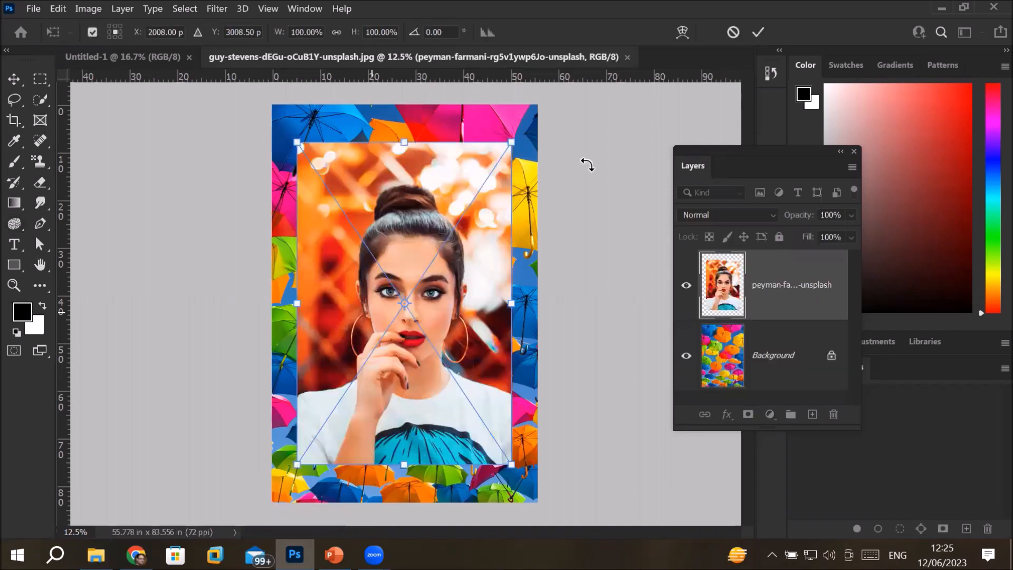
pyautogui.click(752, 36)
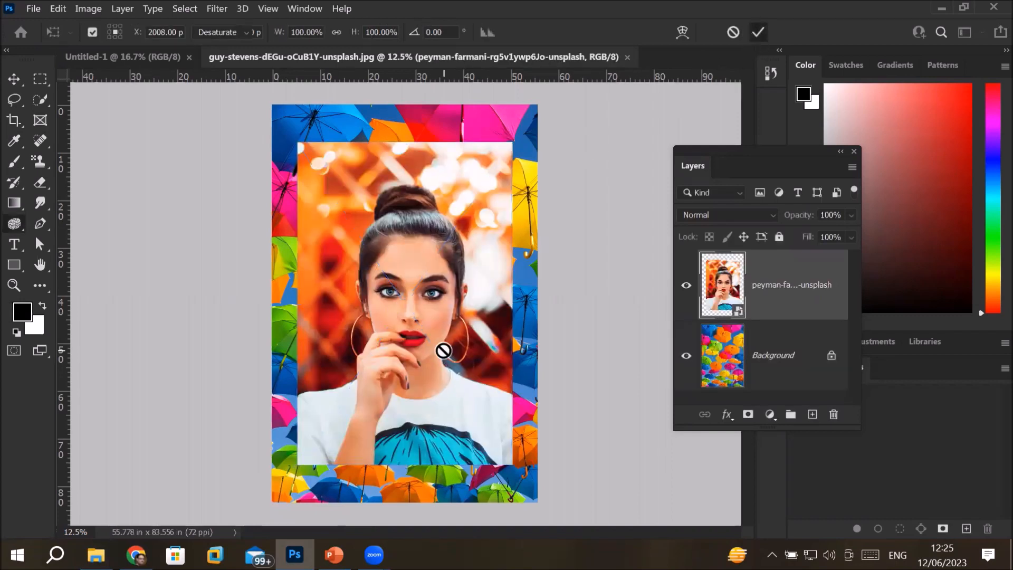
pyautogui.press('o')
pyautogui.click(726, 368)
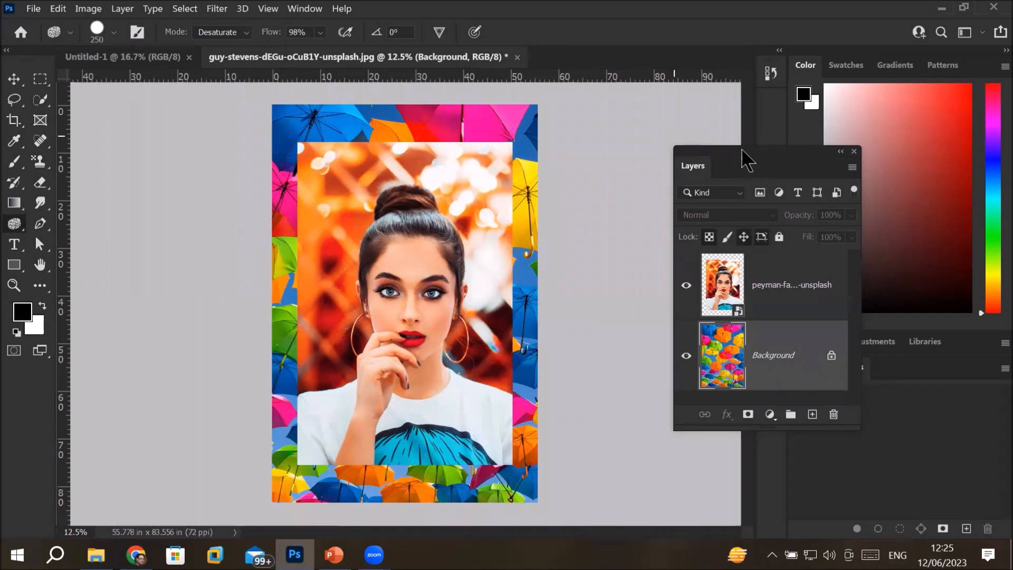
pyautogui.moveTo(744, 159); pyautogui.dragTo(701, 122)
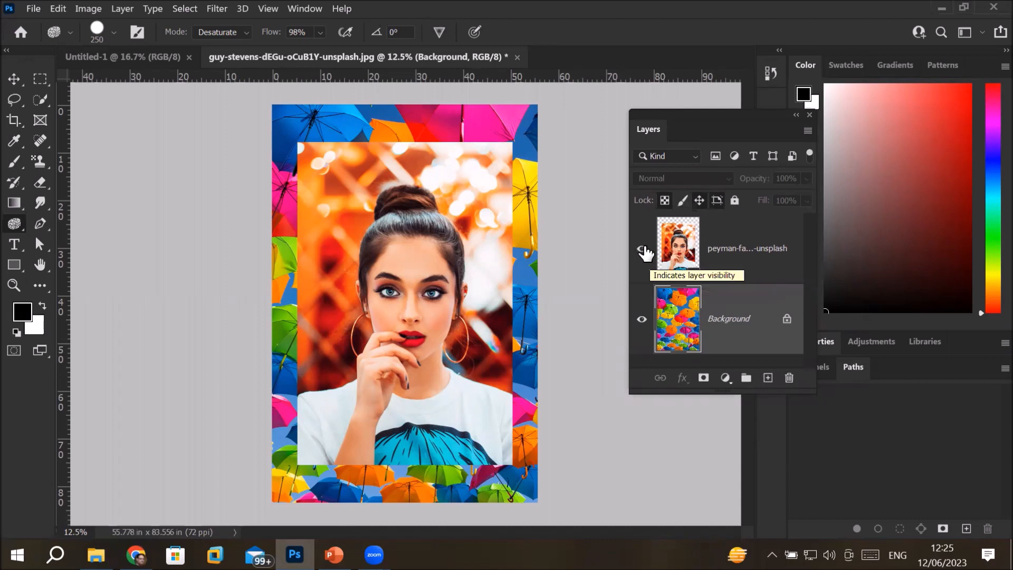
pyautogui.click(642, 249)
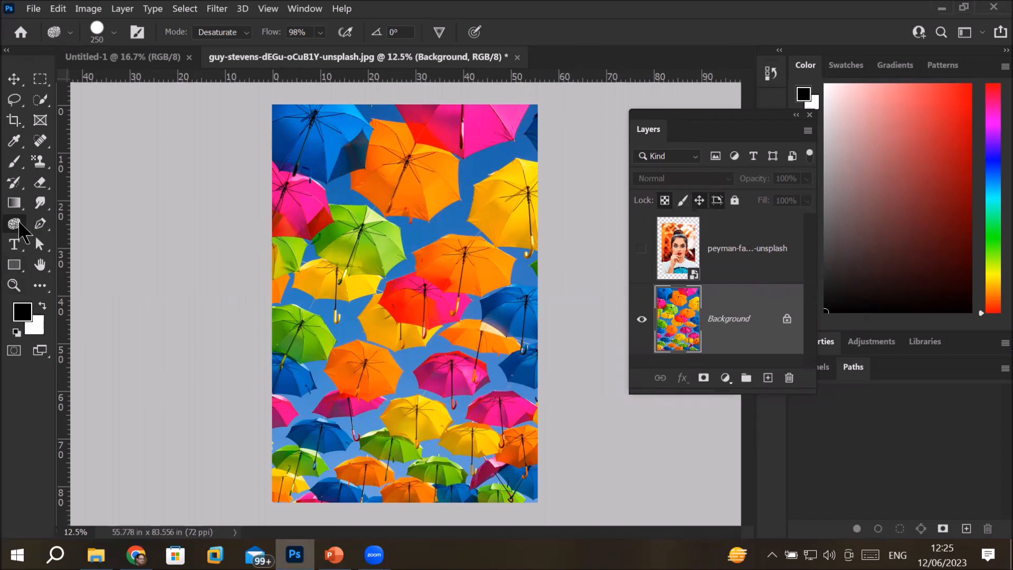
# - Desaturate the umbrellas in the upper half of the Background layer with the Sponge tool, using a 1500 to 1600 px brush
pyautogui.rightClick(19, 224)
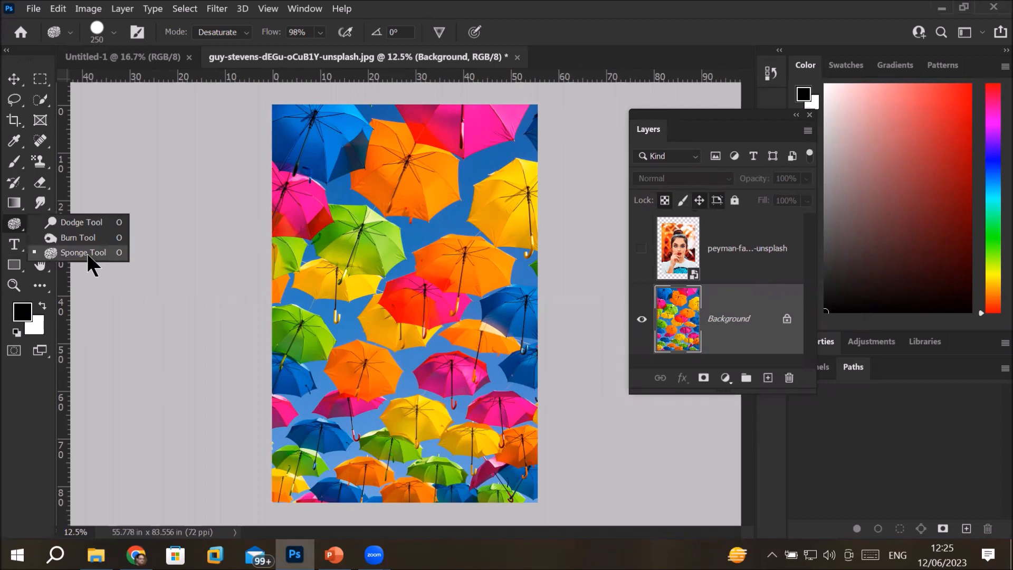
pyautogui.click(86, 252)
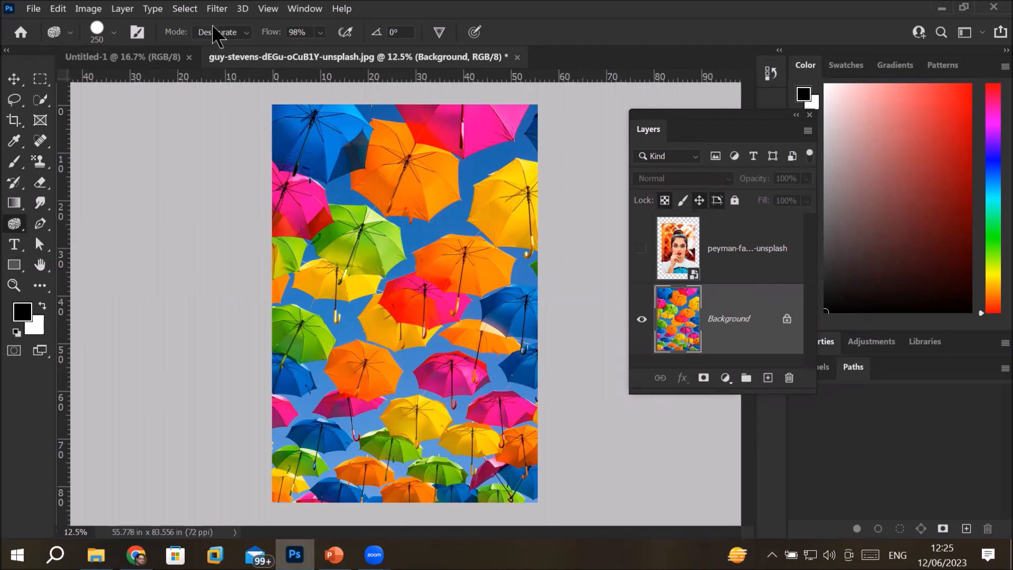
pyautogui.click(247, 33)
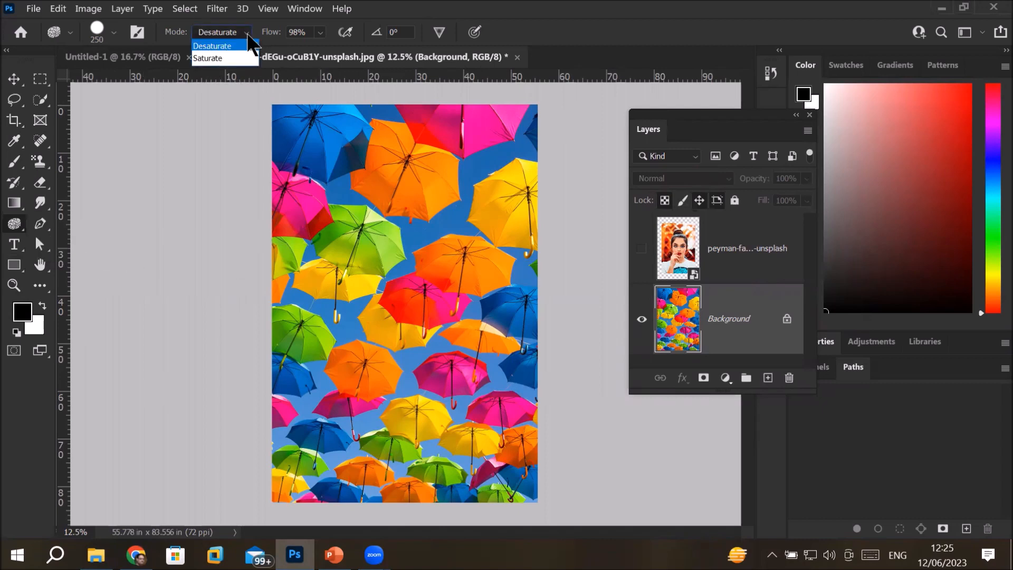
pyautogui.click(221, 47)
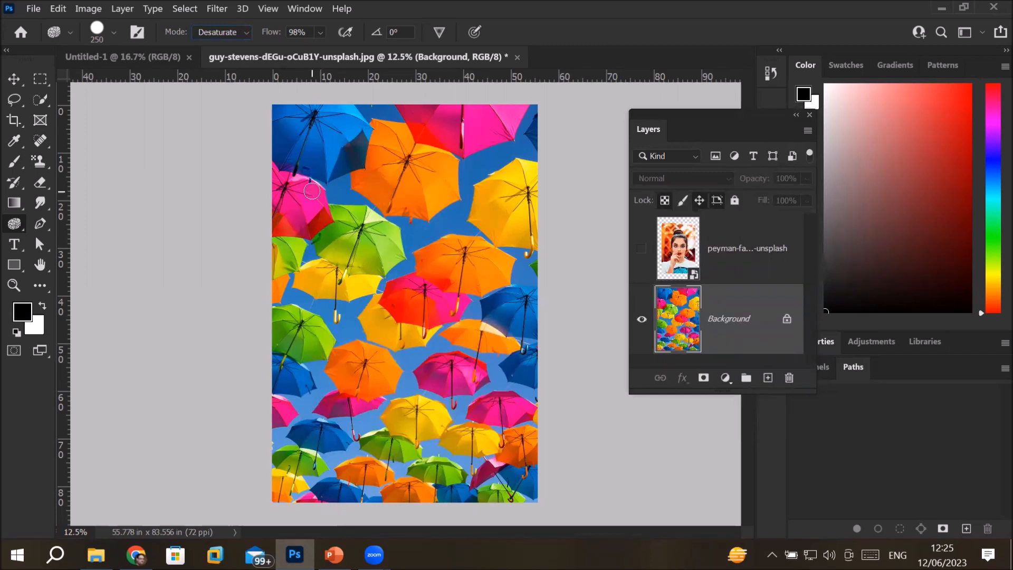
pyautogui.press(']')
pyautogui.press(']')
pyautogui.press(']')
pyautogui.press(']')
pyautogui.press(']')
pyautogui.press(']')
pyautogui.press(']')
pyautogui.moveTo(308, 147)
pyautogui.mouseDown()
pyautogui.moveTo(301, 174)
pyautogui.moveTo(343, 179)
pyautogui.moveTo(517, 153)
pyautogui.moveTo(377, 126)
pyautogui.mouseUp()
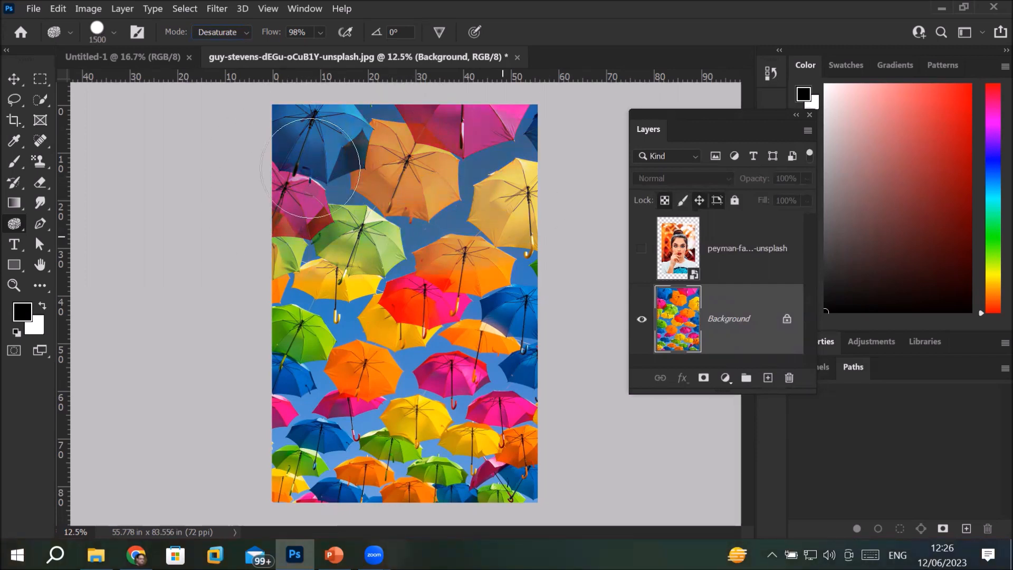
pyautogui.moveTo(412, 270)
pyautogui.mouseDown()
pyautogui.moveTo(474, 140)
pyautogui.moveTo(343, 142)
pyautogui.moveTo(364, 148)
pyautogui.moveTo(380, 248)
pyautogui.moveTo(318, 156)
pyautogui.moveTo(369, 211)
pyautogui.moveTo(343, 149)
pyautogui.moveTo(323, 161)
pyautogui.moveTo(491, 145)
pyautogui.moveTo(380, 174)
pyautogui.moveTo(327, 158)
pyautogui.moveTo(513, 185)
pyautogui.mouseUp()
pyautogui.moveTo(348, 246)
pyautogui.mouseDown()
pyautogui.moveTo(488, 148)
pyautogui.moveTo(348, 195)
pyautogui.moveTo(369, 137)
pyautogui.moveTo(420, 247)
pyautogui.moveTo(494, 153)
pyautogui.moveTo(327, 185)
pyautogui.moveTo(370, 153)
pyautogui.moveTo(380, 265)
pyautogui.moveTo(501, 174)
pyautogui.moveTo(317, 169)
pyautogui.moveTo(496, 154)
pyautogui.moveTo(350, 107)
pyautogui.moveTo(332, 251)
pyautogui.moveTo(496, 194)
pyautogui.mouseUp()
pyautogui.moveTo(305, 137)
pyautogui.mouseDown()
pyautogui.moveTo(487, 188)
pyautogui.moveTo(514, 180)
pyautogui.moveTo(491, 200)
pyautogui.moveTo(430, 182)
pyautogui.moveTo(497, 237)
pyautogui.moveTo(531, 156)
pyautogui.moveTo(424, 109)
pyautogui.moveTo(313, 118)
pyautogui.moveTo(252, 183)
pyautogui.moveTo(360, 256)
pyautogui.moveTo(514, 231)
pyautogui.moveTo(472, 156)
pyautogui.moveTo(513, 155)
pyautogui.moveTo(372, 116)
pyautogui.moveTo(353, 152)
pyautogui.moveTo(306, 174)
pyautogui.moveTo(423, 249)
pyautogui.moveTo(435, 268)
pyautogui.moveTo(468, 225)
pyautogui.moveTo(529, 198)
pyautogui.moveTo(383, 136)
pyautogui.moveTo(393, 146)
pyautogui.moveTo(340, 215)
pyautogui.moveTo(441, 271)
pyautogui.moveTo(506, 246)
pyautogui.moveTo(487, 241)
pyautogui.moveTo(274, 52)
pyautogui.mouseUp()
pyautogui.press(']')
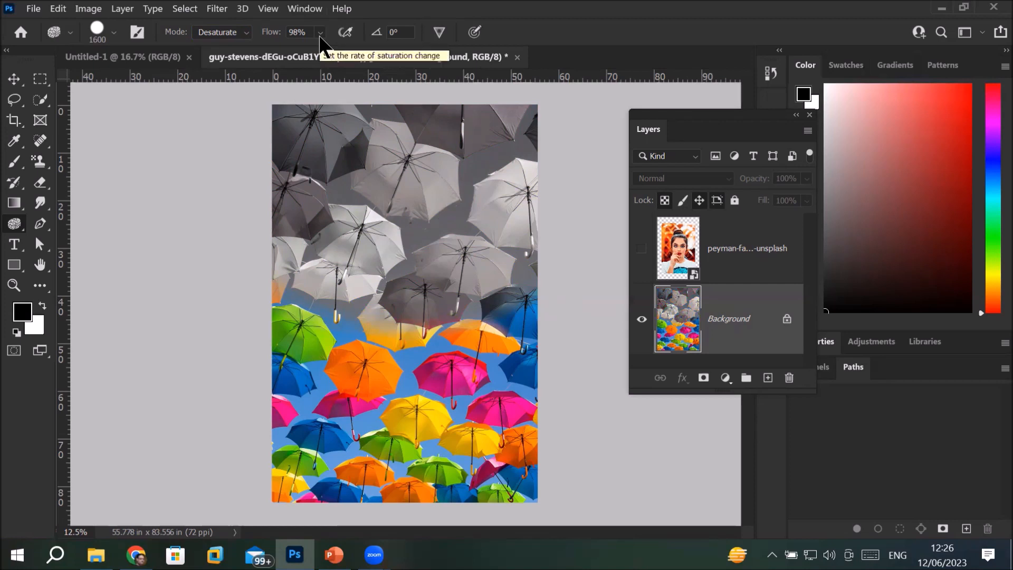
# - Switch the Sponge tool to Saturate mode and restore the colour of the umbrellas along the photo's left and right sides
pyautogui.click(241, 33)
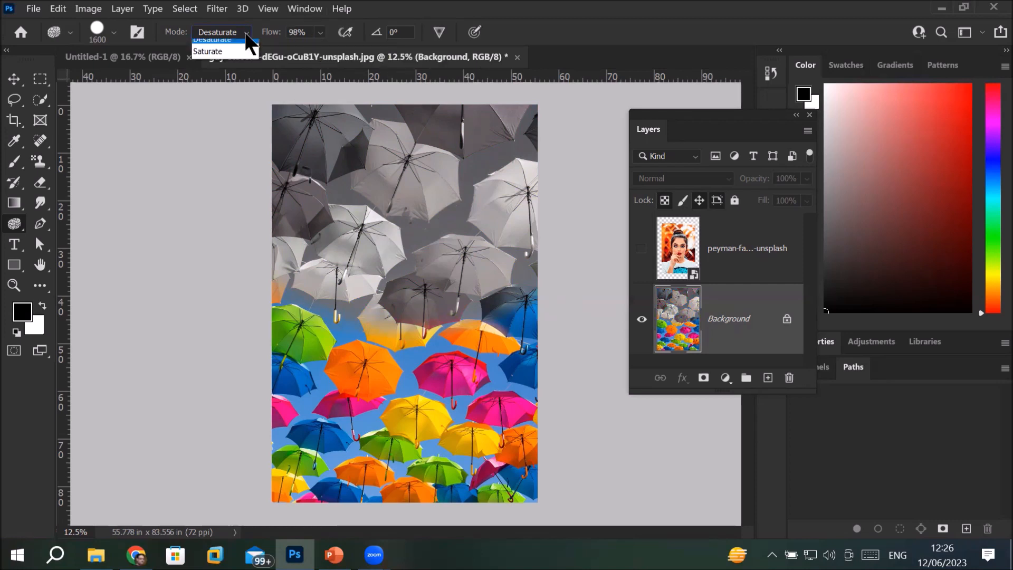
pyautogui.click(222, 58)
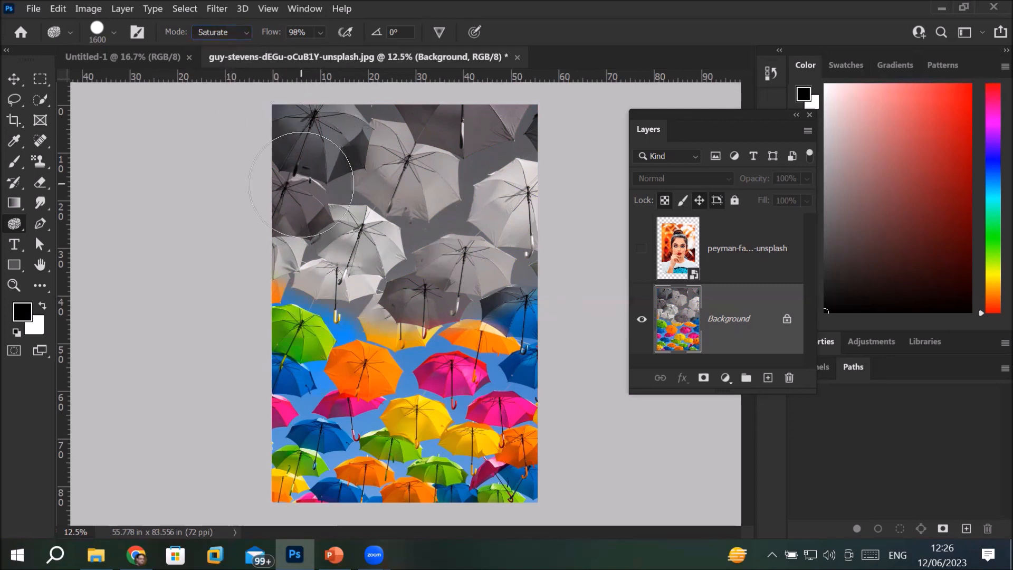
pyautogui.moveTo(302, 226)
pyautogui.mouseDown()
pyautogui.moveTo(283, 293)
pyautogui.moveTo(276, 244)
pyautogui.moveTo(317, 253)
pyautogui.moveTo(321, 96)
pyautogui.moveTo(342, 153)
pyautogui.moveTo(293, 301)
pyautogui.moveTo(311, 192)
pyautogui.moveTo(269, 205)
pyautogui.moveTo(261, 84)
pyautogui.moveTo(333, 129)
pyautogui.moveTo(318, 232)
pyautogui.moveTo(340, 309)
pyautogui.moveTo(325, 337)
pyautogui.moveTo(327, 263)
pyautogui.moveTo(283, 316)
pyautogui.moveTo(271, 267)
pyautogui.moveTo(313, 121)
pyautogui.moveTo(339, 164)
pyautogui.moveTo(336, 252)
pyautogui.moveTo(271, 143)
pyautogui.moveTo(300, 205)
pyautogui.moveTo(294, 95)
pyautogui.moveTo(343, 290)
pyautogui.moveTo(306, 258)
pyautogui.mouseUp()
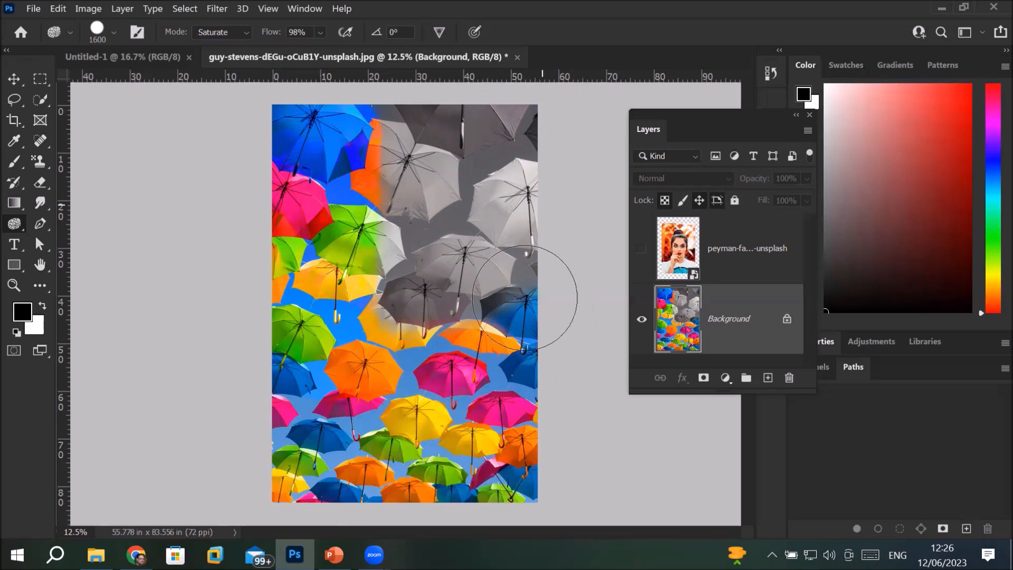
pyautogui.moveTo(541, 256)
pyautogui.mouseDown()
pyautogui.moveTo(538, 310)
pyautogui.moveTo(539, 111)
pyautogui.moveTo(545, 300)
pyautogui.moveTo(536, 272)
pyautogui.moveTo(549, 156)
pyautogui.moveTo(546, 236)
pyautogui.moveTo(541, 199)
pyautogui.moveTo(524, 177)
pyautogui.moveTo(524, 156)
pyautogui.moveTo(534, 204)
pyautogui.moveTo(536, 173)
pyautogui.moveTo(536, 264)
pyautogui.moveTo(538, 125)
pyautogui.moveTo(530, 307)
pyautogui.moveTo(530, 229)
pyautogui.moveTo(520, 266)
pyautogui.moveTo(526, 156)
pyautogui.moveTo(523, 224)
pyautogui.moveTo(517, 140)
pyautogui.moveTo(517, 191)
pyautogui.moveTo(533, 157)
pyautogui.moveTo(512, 210)
pyautogui.moveTo(516, 294)
pyautogui.moveTo(533, 119)
pyautogui.moveTo(529, 278)
pyautogui.moveTo(516, 303)
pyautogui.moveTo(497, 159)
pyautogui.moveTo(516, 275)
pyautogui.moveTo(539, 331)
pyautogui.moveTo(526, 380)
pyautogui.moveTo(516, 370)
pyautogui.moveTo(511, 183)
pyautogui.moveTo(511, 204)
pyautogui.moveTo(526, 143)
pyautogui.moveTo(544, 167)
pyautogui.moveTo(544, 304)
pyautogui.moveTo(552, 232)
pyautogui.moveTo(533, 152)
pyautogui.moveTo(541, 136)
pyautogui.moveTo(540, 285)
pyautogui.moveTo(554, 365)
pyautogui.moveTo(554, 139)
pyautogui.moveTo(533, 390)
pyautogui.mouseUp()
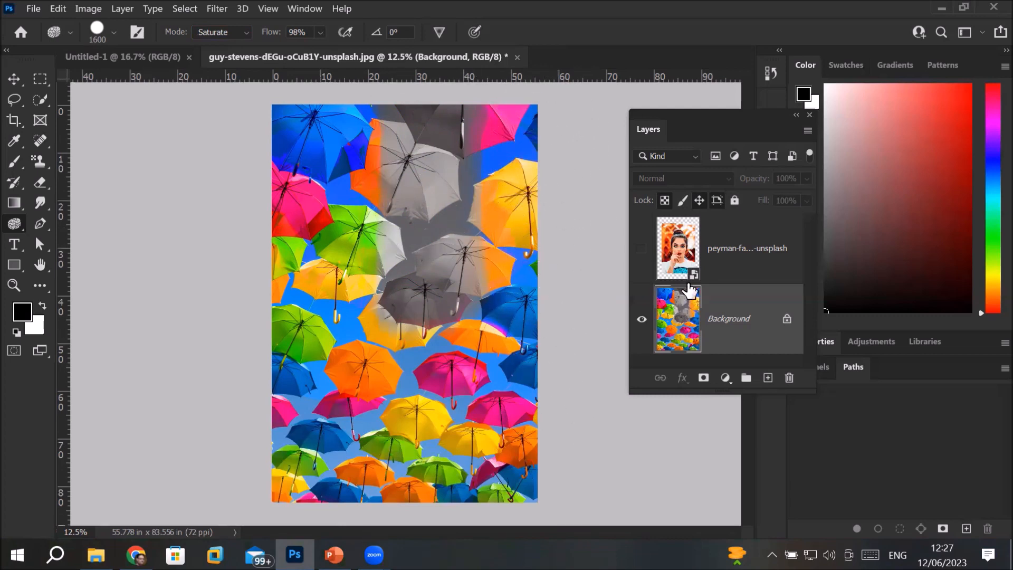
# - Show the portrait layer again and desaturate the umbrellas beside it on the Background layer
pyautogui.click(642, 249)
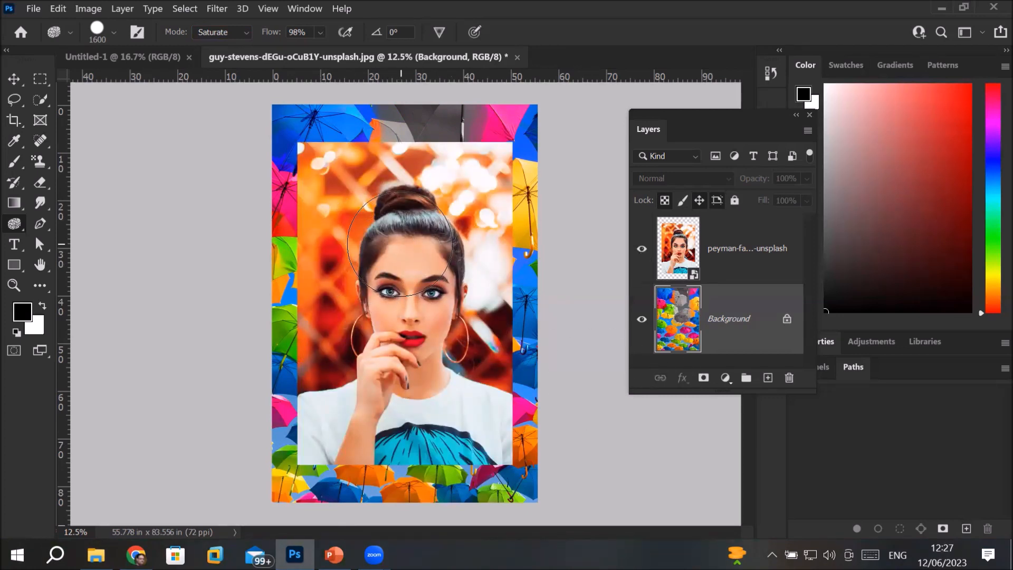
pyautogui.click(246, 37)
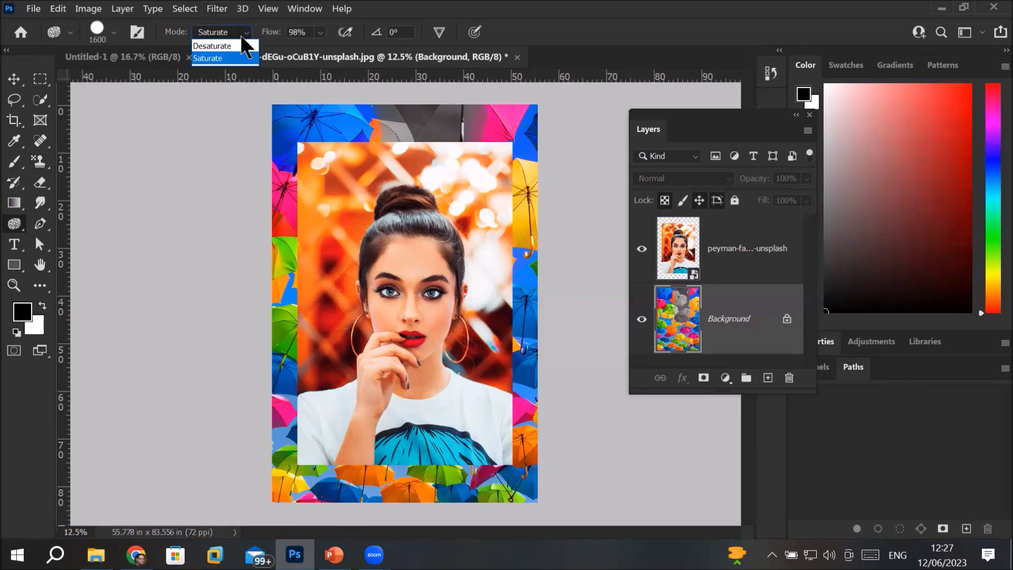
pyautogui.click(237, 53)
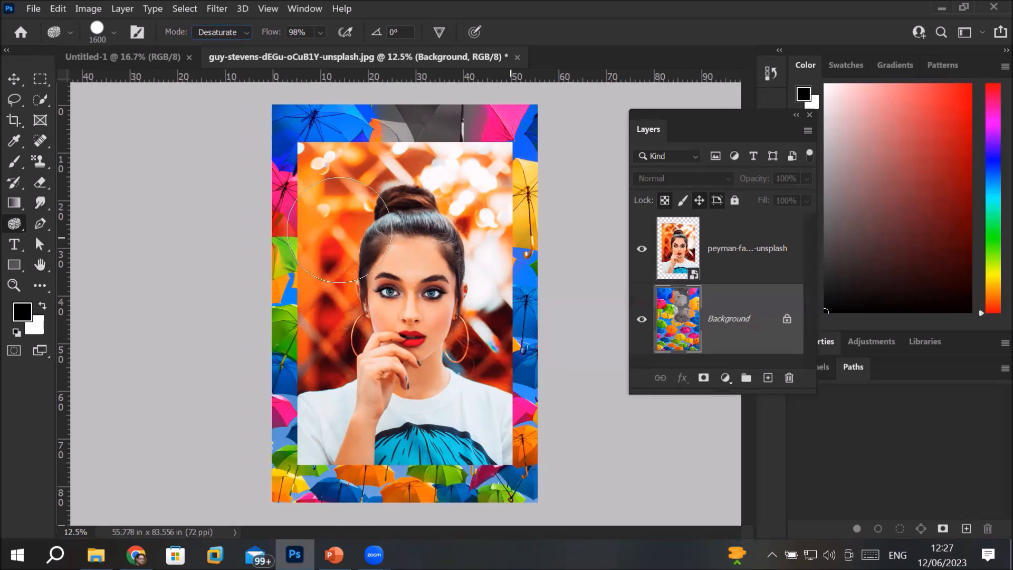
pyautogui.moveTo(490, 227); pyautogui.dragTo(536, 228)
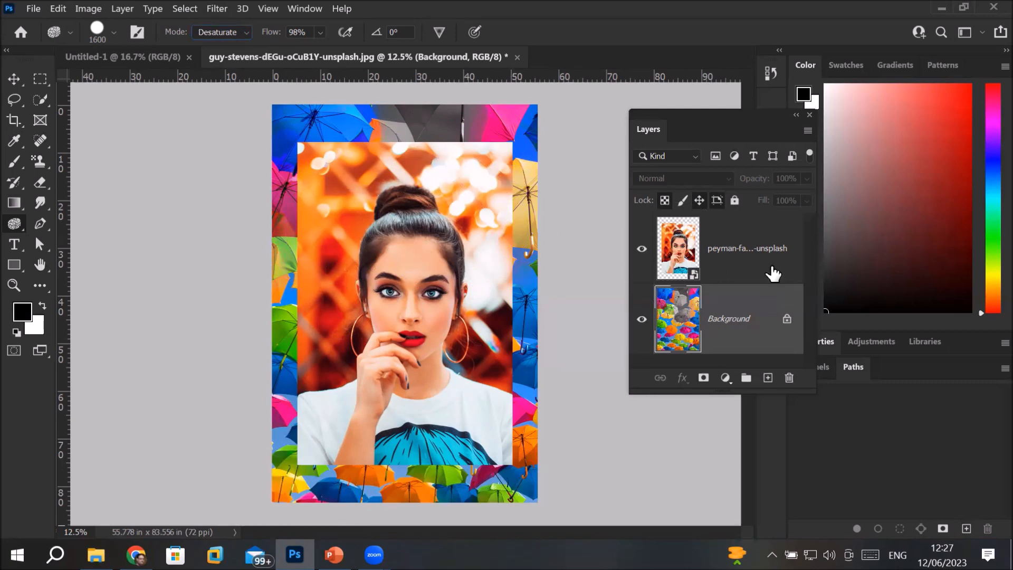
# - Select the portrait layer and rasterize it so that the Sponge tool can edit it
pyautogui.click(730, 255)
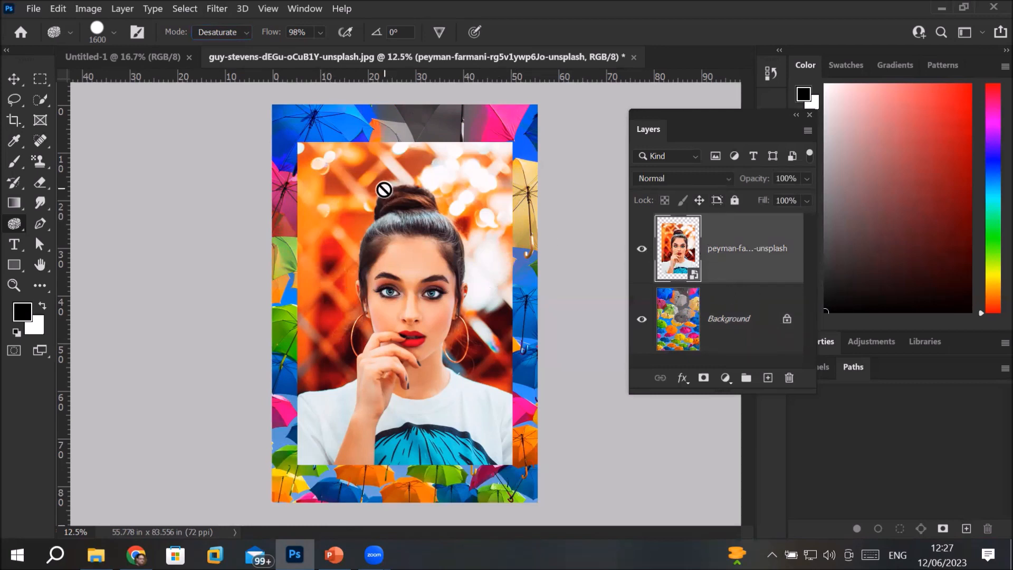
pyautogui.click(384, 190)
pyautogui.click(550, 242)
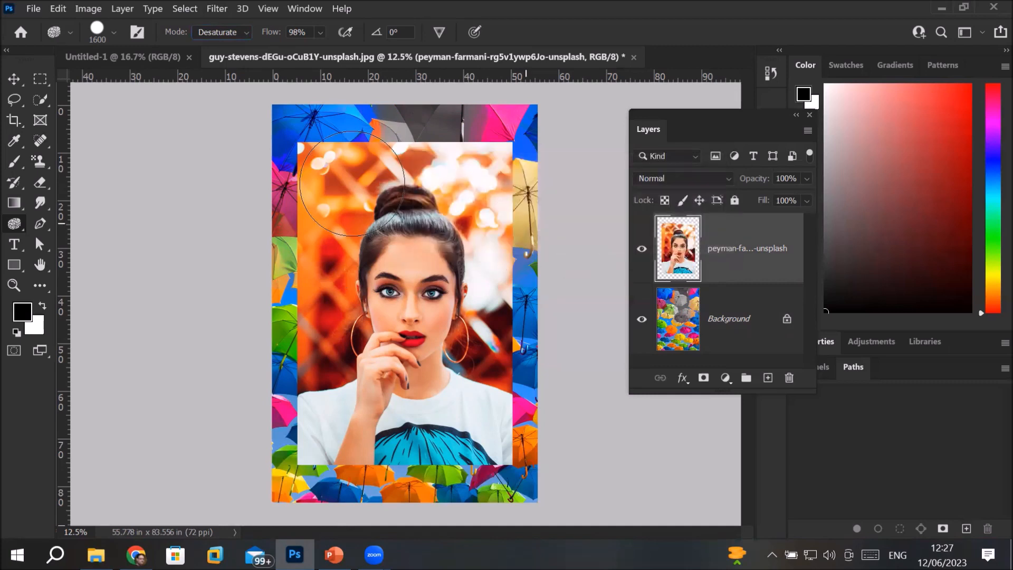
# - Desaturate the portrait's upper backdrop, hair, face and lips with the Sponge tool at 1600 px
pyautogui.moveTo(323, 196)
pyautogui.mouseDown()
pyautogui.moveTo(338, 201)
pyautogui.moveTo(237, 204)
pyautogui.moveTo(439, 217)
pyautogui.mouseUp()
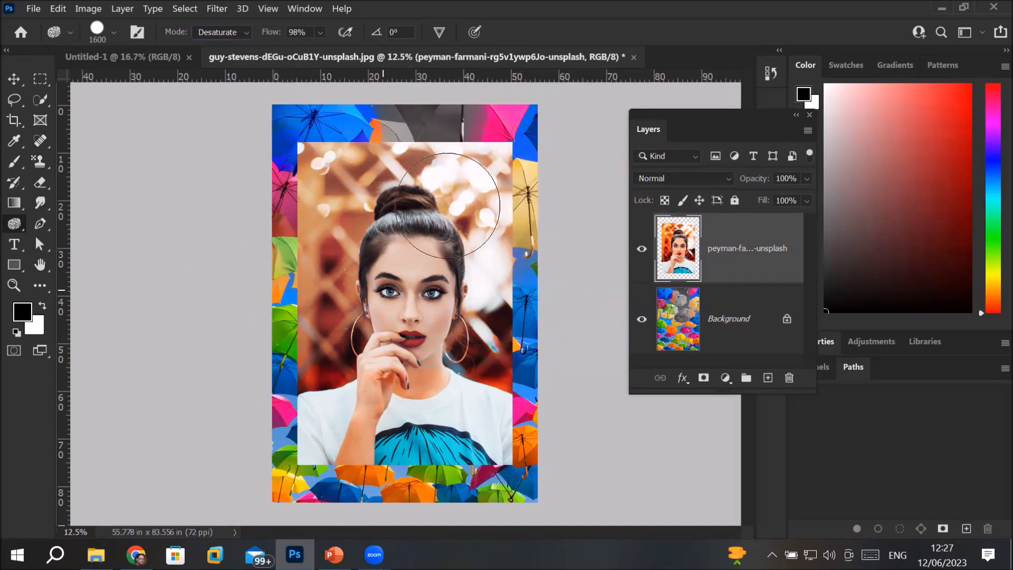
pyautogui.moveTo(475, 213); pyautogui.dragTo(366, 193)
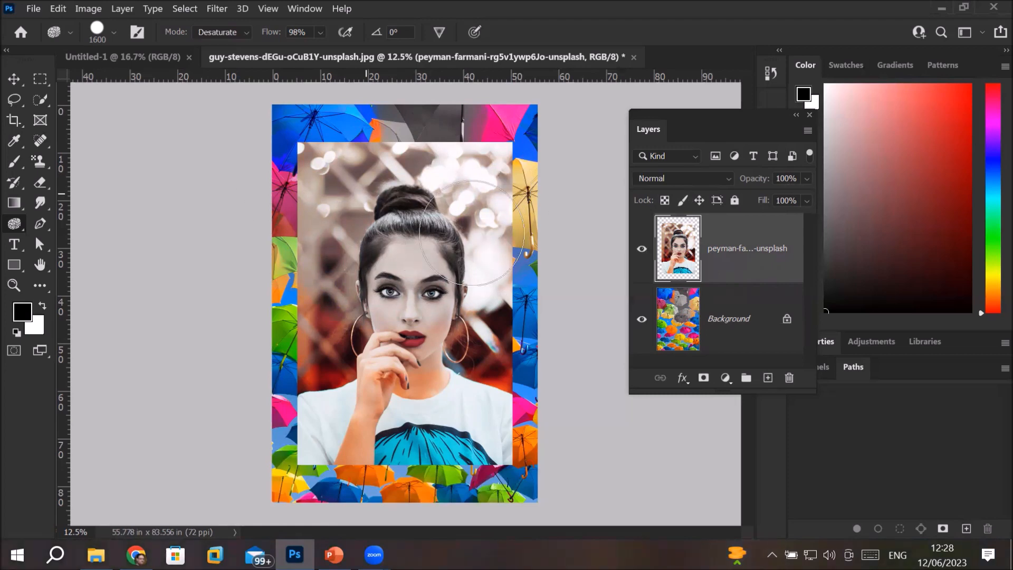
pyautogui.scroll(3, 417, 369)
pyautogui.scroll(5, 421, 373)
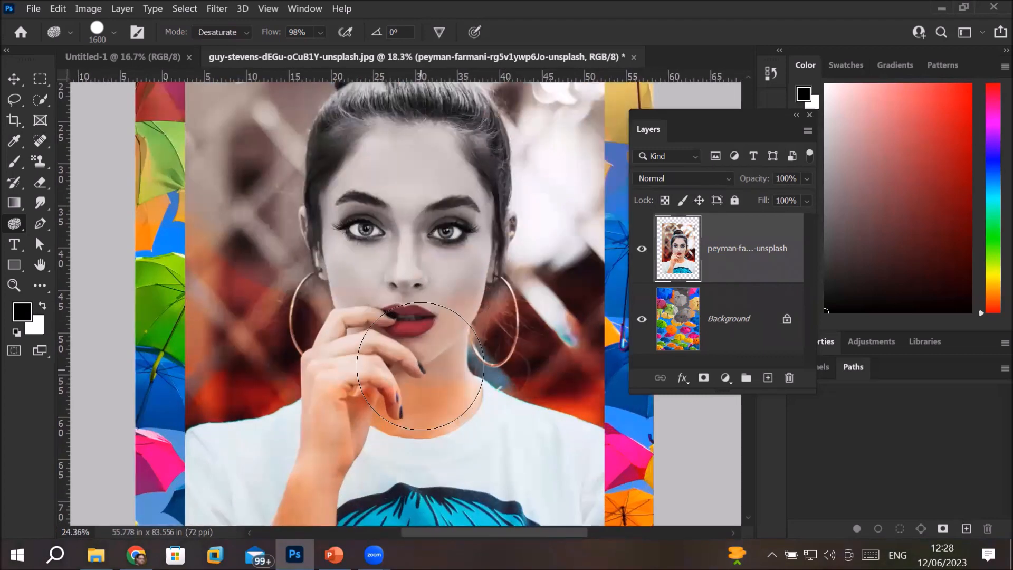
pyautogui.scroll(-5, 387, 200)
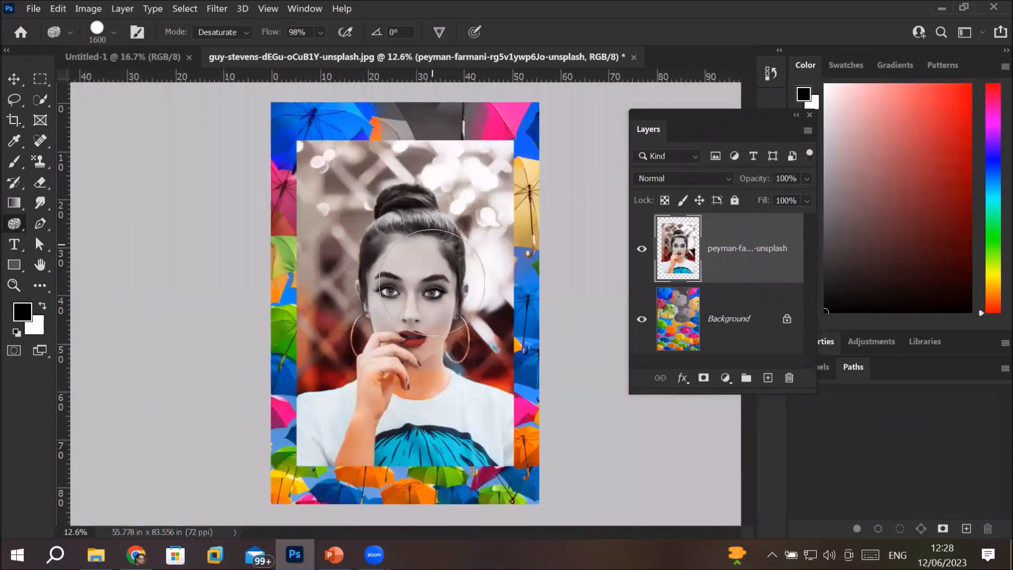
pyautogui.scroll(-1, 416, 292)
pyautogui.scroll(5, 417, 291)
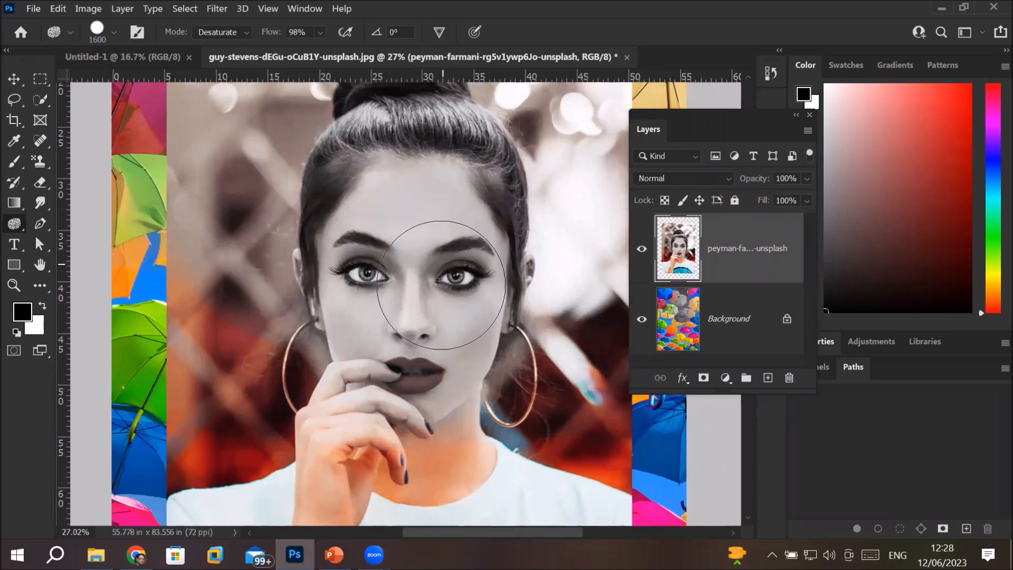
# - Saturate the portrait's lips with the Sponge tool in Saturate mode, using a 300 px brush
pyautogui.rightClick(13, 230)
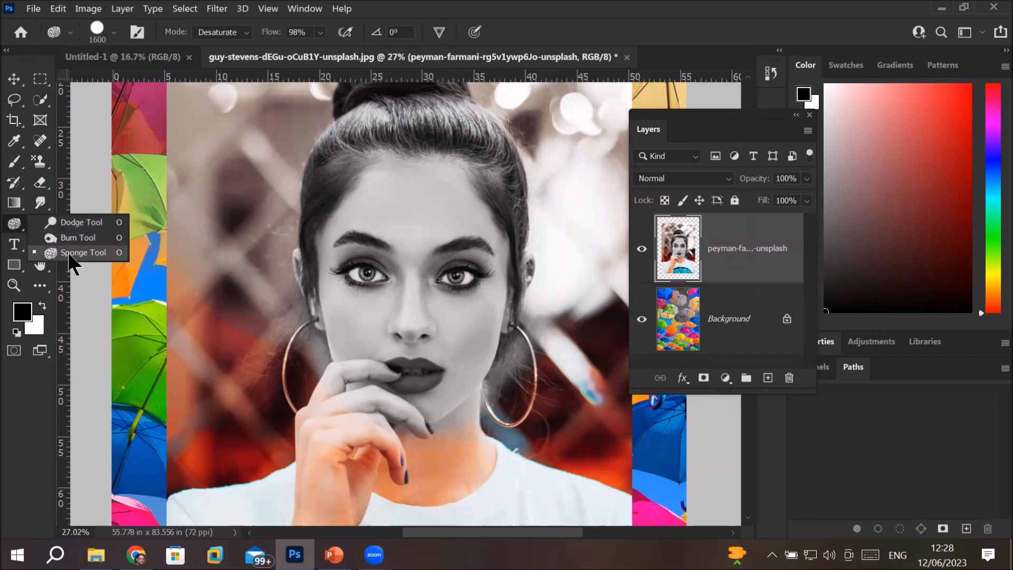
pyautogui.click(14, 226)
pyautogui.click(241, 33)
pyautogui.click(221, 58)
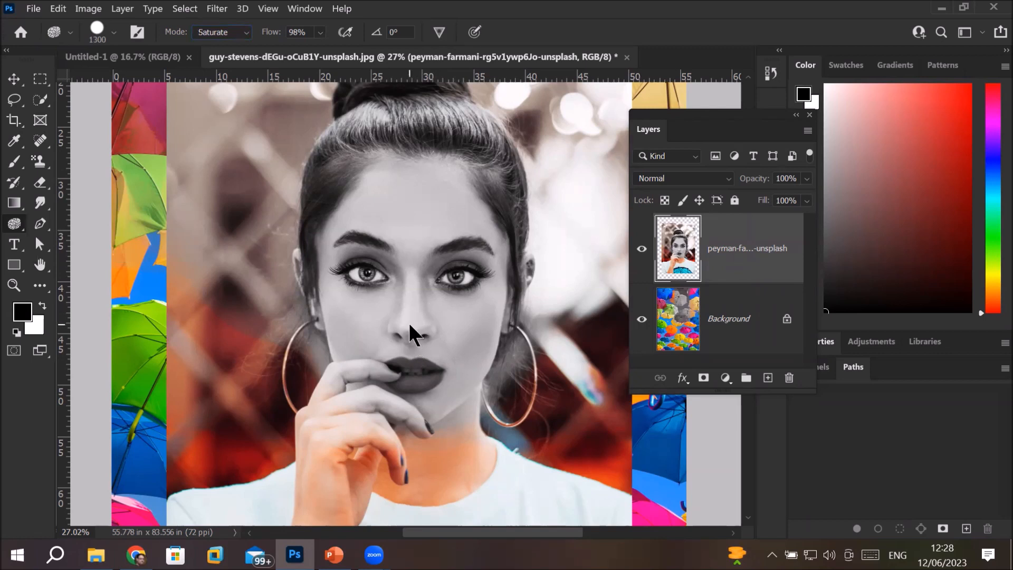
pyautogui.press('[')
pyautogui.press('[')
pyautogui.press('[')
pyautogui.press('[')
pyautogui.press('[')
pyautogui.press('[')
pyautogui.press('[')
pyautogui.press('[')
pyautogui.press('[')
pyautogui.press('[')
pyautogui.moveTo(409, 372)
pyautogui.mouseDown()
pyautogui.moveTo(442, 369)
pyautogui.moveTo(389, 372)
pyautogui.moveTo(423, 364)
pyautogui.moveTo(394, 367)
pyautogui.moveTo(400, 359)
pyautogui.moveTo(388, 370)
pyautogui.moveTo(424, 373)
pyautogui.moveTo(382, 362)
pyautogui.moveTo(421, 345)
pyautogui.moveTo(384, 348)
pyautogui.moveTo(439, 349)
pyautogui.moveTo(390, 379)
pyautogui.moveTo(399, 371)
pyautogui.moveTo(425, 383)
pyautogui.moveTo(439, 371)
pyautogui.moveTo(356, 368)
pyautogui.moveTo(388, 377)
pyautogui.moveTo(431, 345)
pyautogui.moveTo(447, 362)
pyautogui.moveTo(397, 361)
pyautogui.moveTo(433, 376)
pyautogui.moveTo(416, 370)
pyautogui.moveTo(438, 362)
pyautogui.moveTo(411, 384)
pyautogui.moveTo(430, 387)
pyautogui.moveTo(402, 381)
pyautogui.moveTo(416, 346)
pyautogui.moveTo(438, 385)
pyautogui.moveTo(427, 393)
pyautogui.moveTo(407, 374)
pyautogui.moveTo(411, 391)
pyautogui.moveTo(390, 350)
pyautogui.moveTo(449, 347)
pyautogui.moveTo(451, 359)
pyautogui.moveTo(425, 384)
pyautogui.moveTo(387, 352)
pyautogui.moveTo(431, 365)
pyautogui.mouseUp()
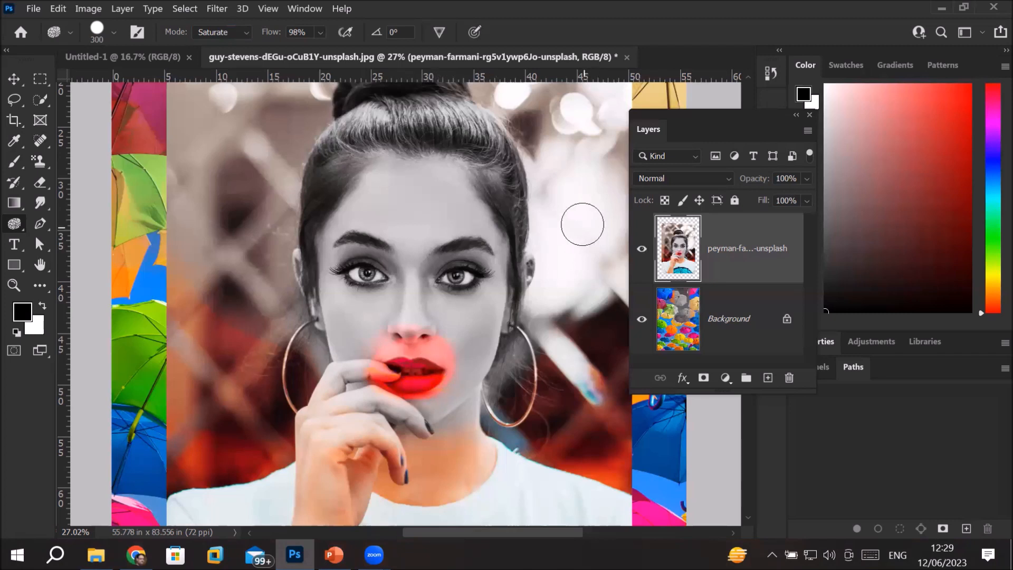
# - Set the Sponge tool back to Desaturate mode and remove the red from the lips and the surrounding skin
pyautogui.click(243, 33)
pyautogui.click(246, 45)
pyautogui.moveTo(385, 312)
pyautogui.mouseDown()
pyautogui.moveTo(380, 353)
pyautogui.moveTo(362, 328)
pyautogui.moveTo(422, 363)
pyautogui.mouseUp()
pyautogui.hotkey('ctrl', 'z')
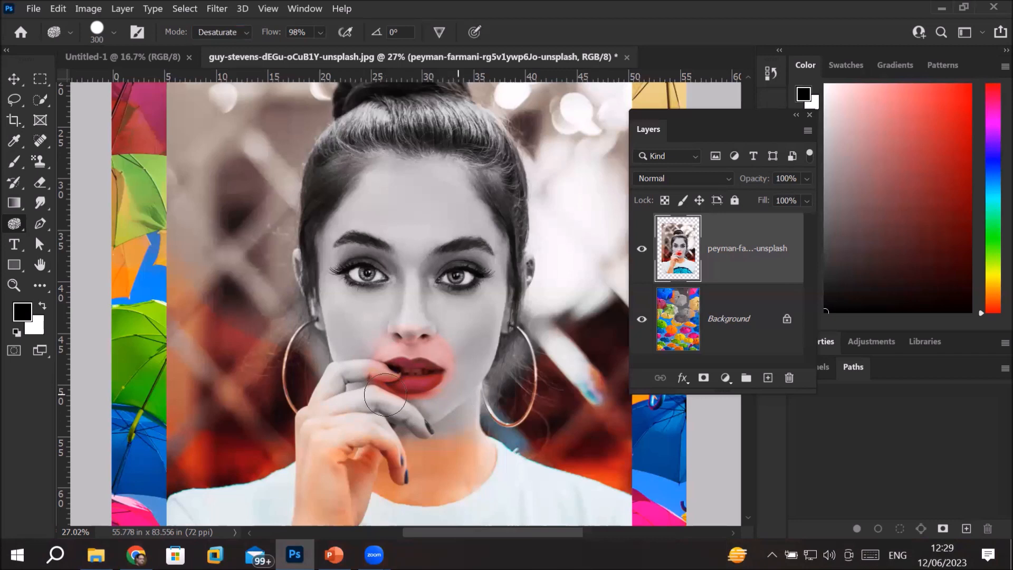
pyautogui.moveTo(452, 398)
pyautogui.mouseDown()
pyautogui.moveTo(376, 372)
pyautogui.moveTo(449, 372)
pyautogui.mouseUp()
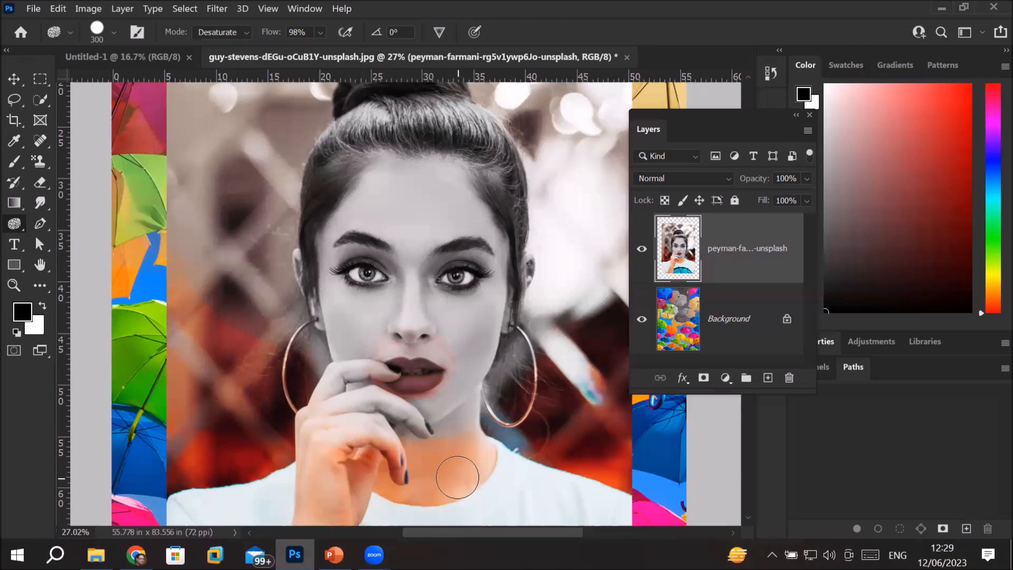
# - Review the Dodge, Burn and Sponge tools by activating each one, finishing with the Sponge tool
pyautogui.scroll(-5, 460, 467)
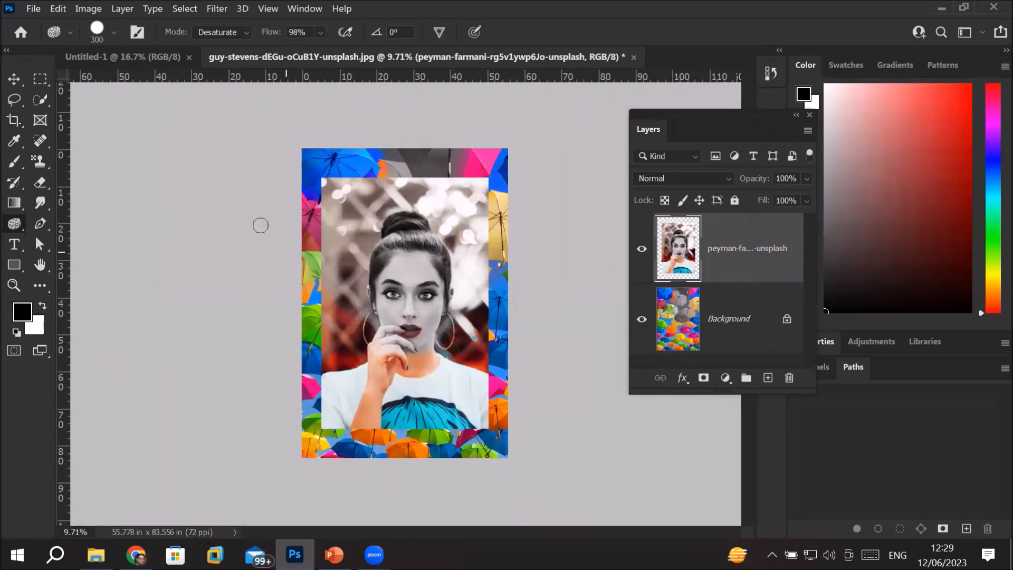
pyautogui.rightClick(14, 226)
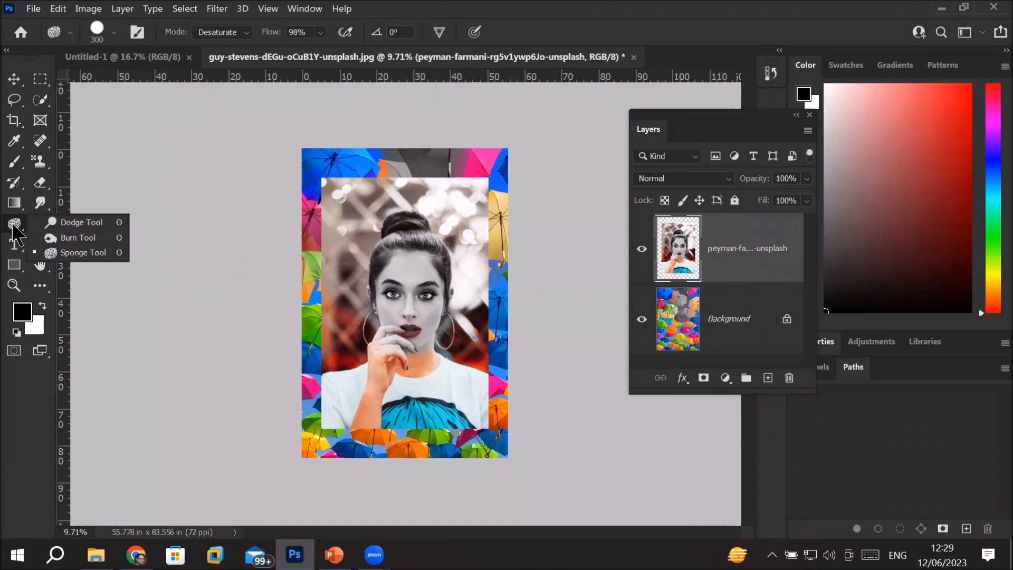
pyautogui.click(68, 223)
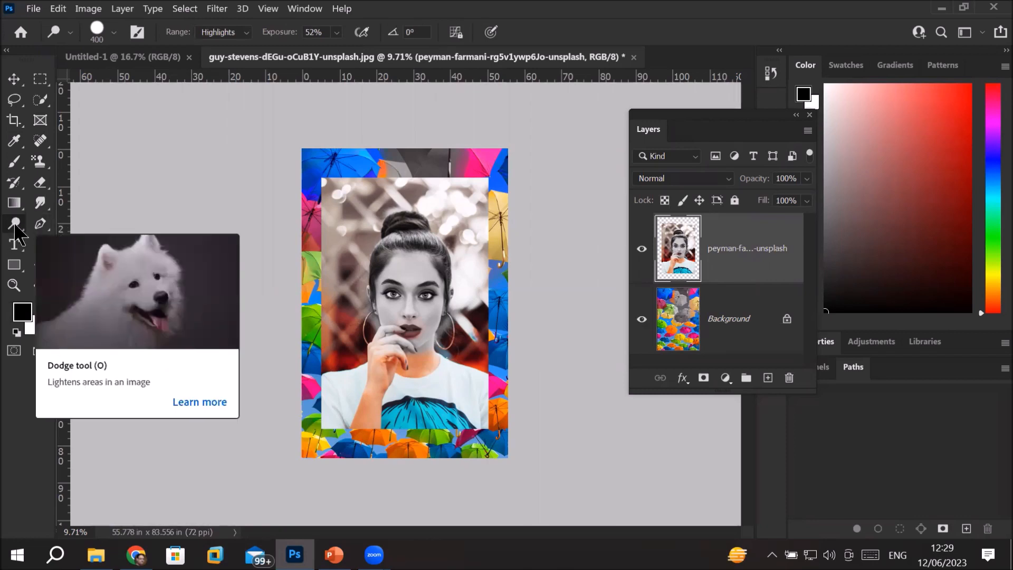
pyautogui.rightClick(14, 224)
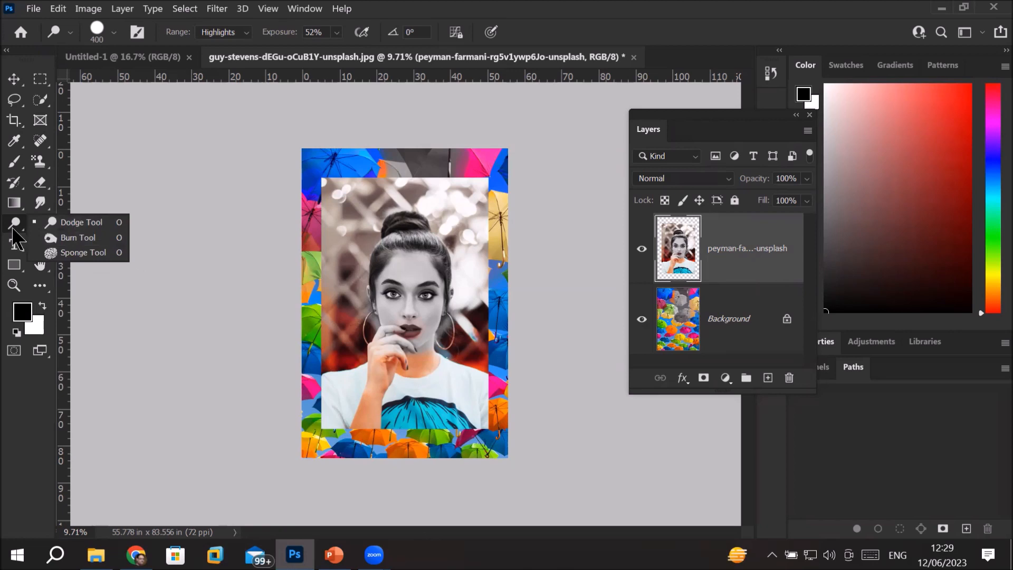
pyautogui.click(58, 222)
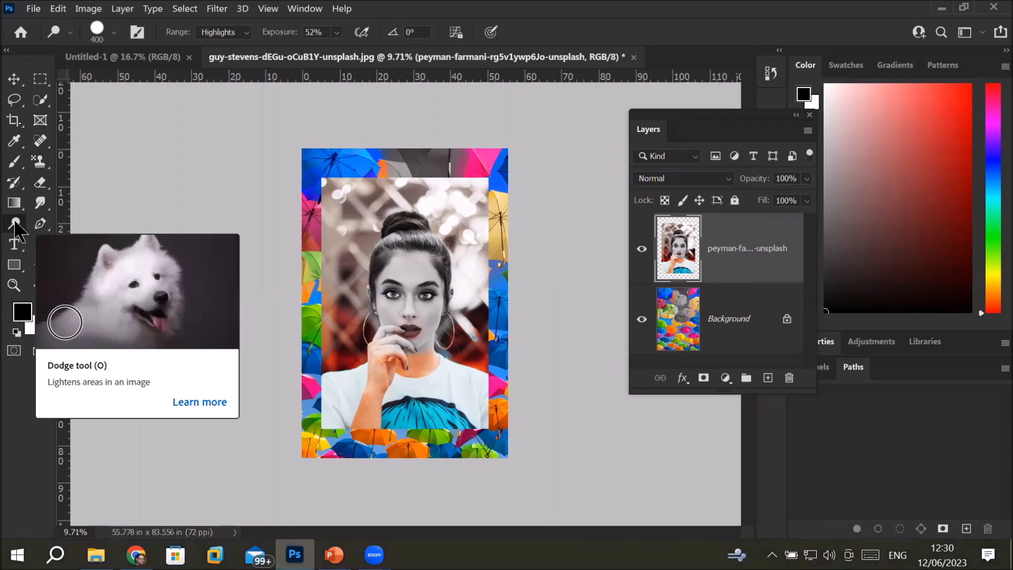
pyautogui.click(14, 223)
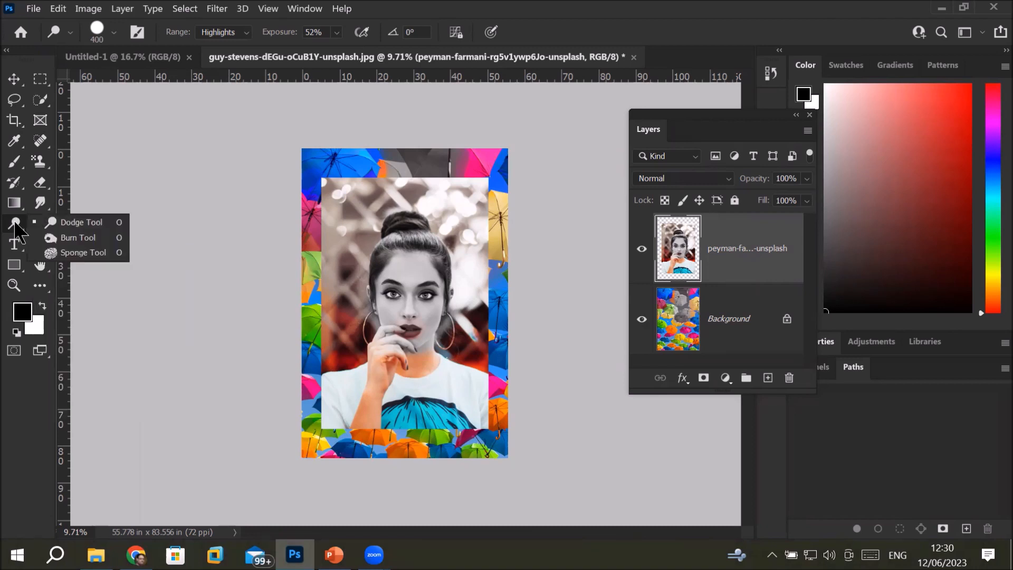
pyautogui.click(79, 239)
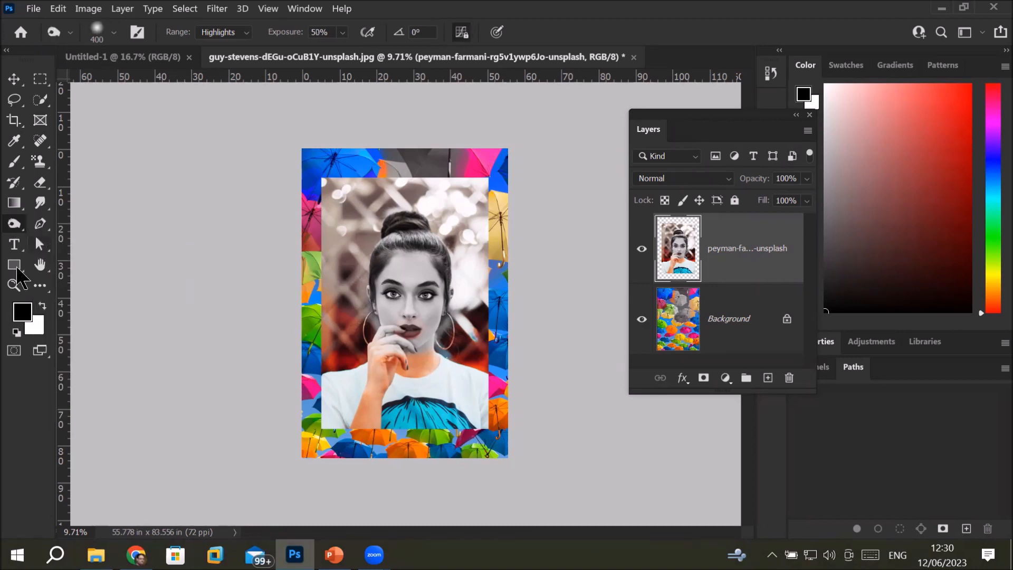
pyautogui.rightClick(9, 223)
pyautogui.click(83, 254)
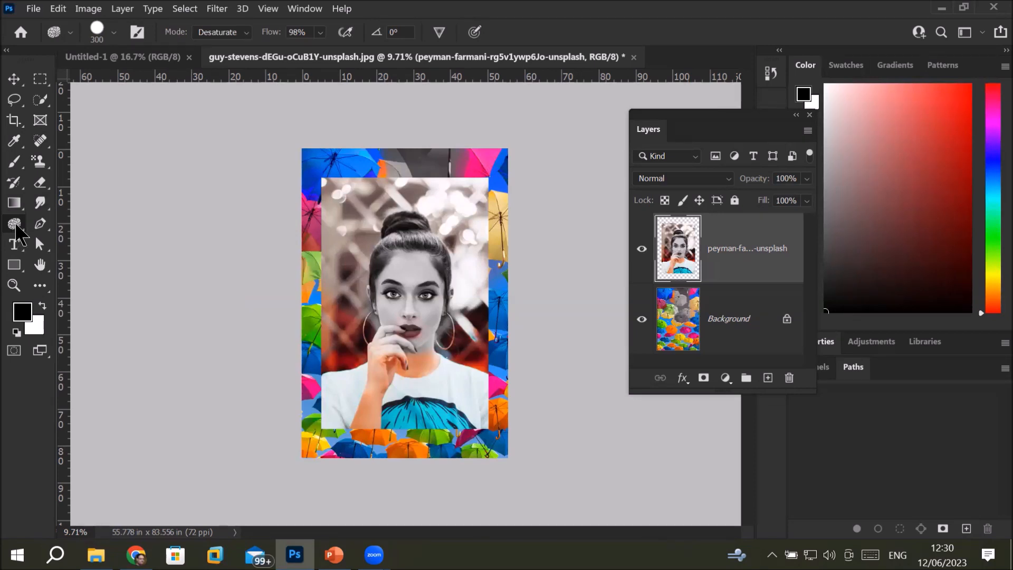
# - Select the History Brush tool and switch to PowerPoint to show the slide on the History Brush and Art History Brush tools
pyautogui.click(16, 188)
pyautogui.rightClick(17, 191)
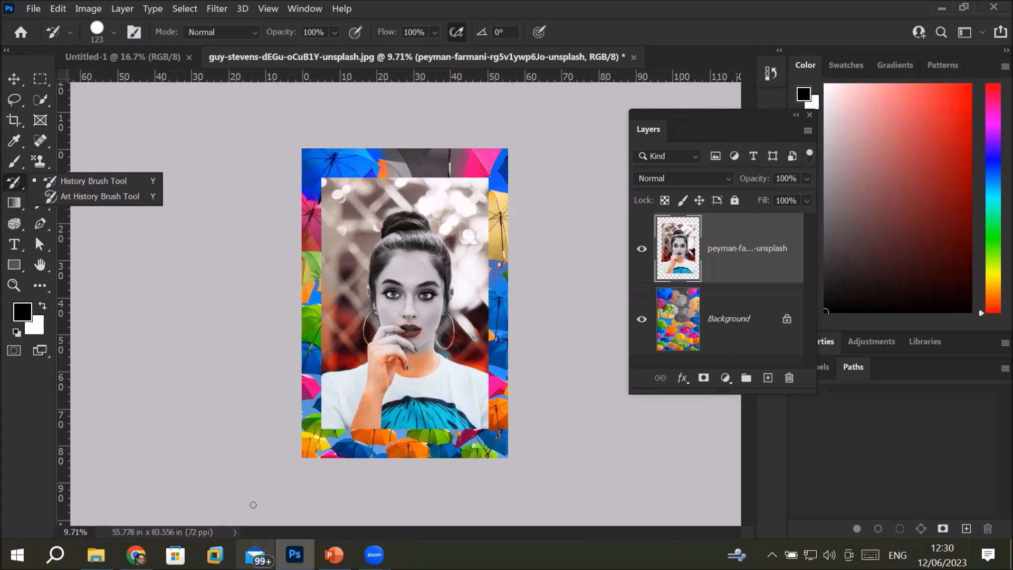
pyautogui.click(334, 554)
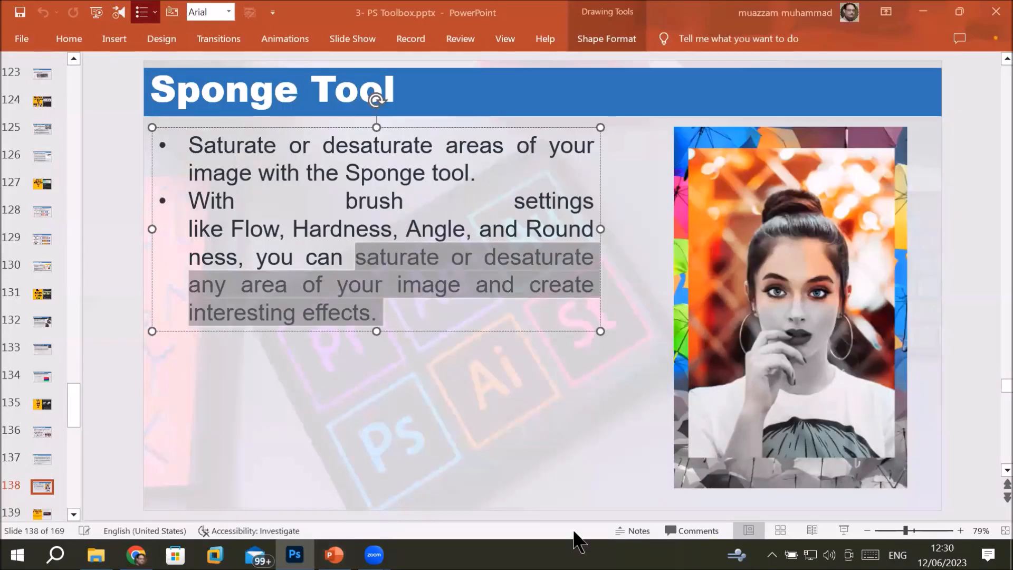
pyautogui.click(1006, 469)
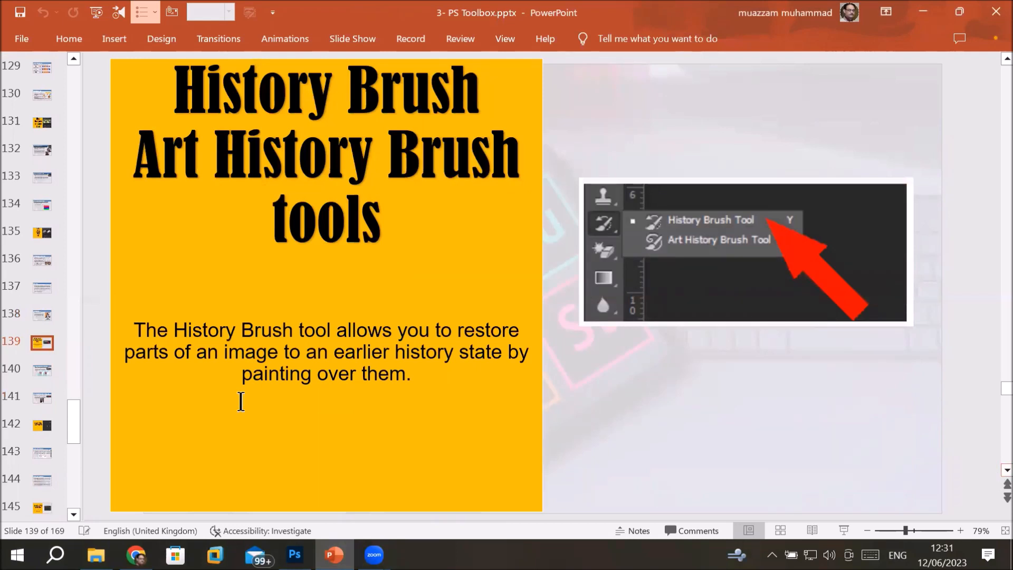
# - Read the slide's History Brush description, highlighting the phrases about restoring parts of an image to an earlier history state
pyautogui.doubleClick(177, 328)
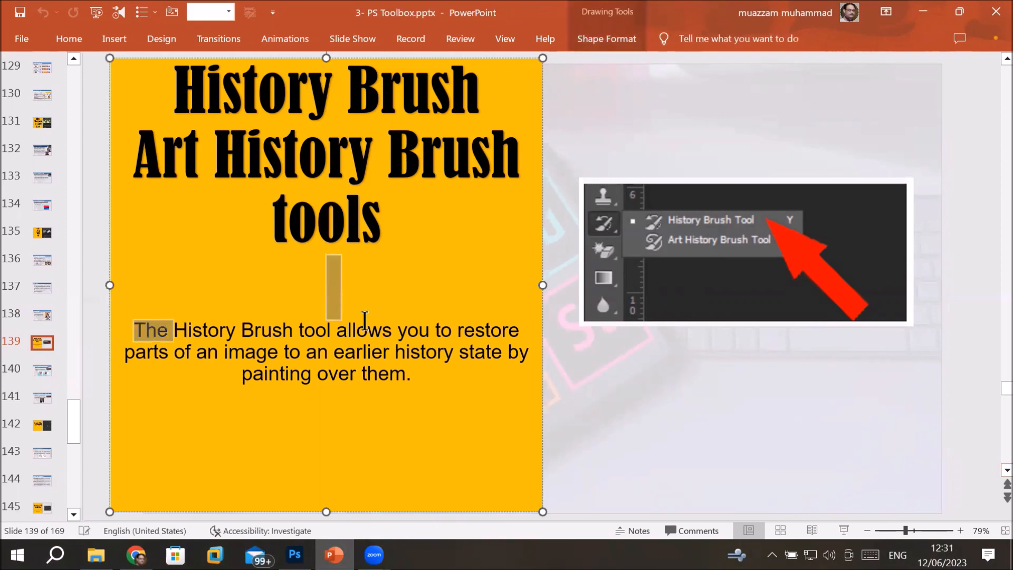
pyautogui.click(384, 328)
pyautogui.keyDown('shift'); pyautogui.click(533, 326); pyautogui.keyUp('shift')
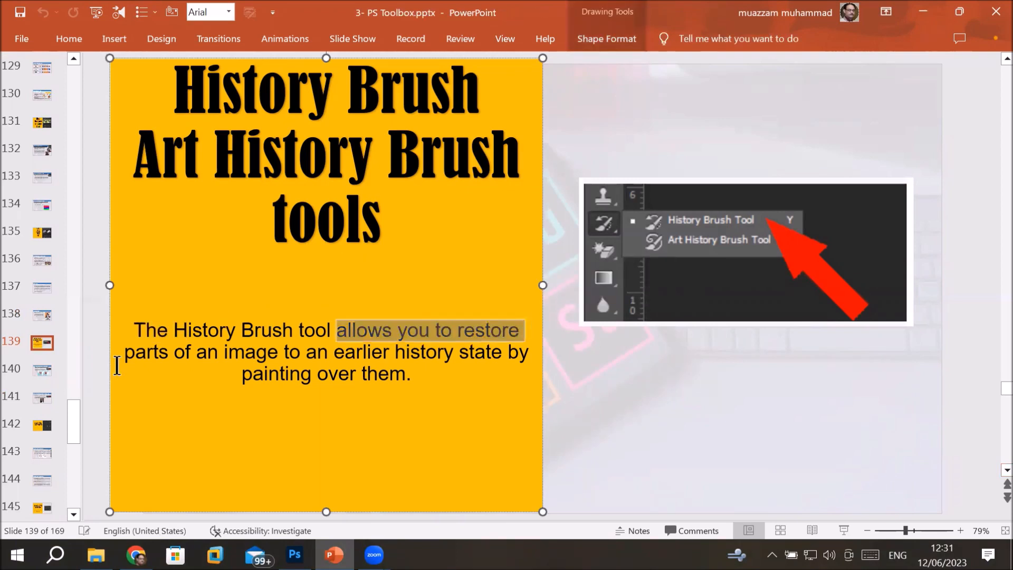
pyautogui.moveTo(123, 352); pyautogui.dragTo(493, 355)
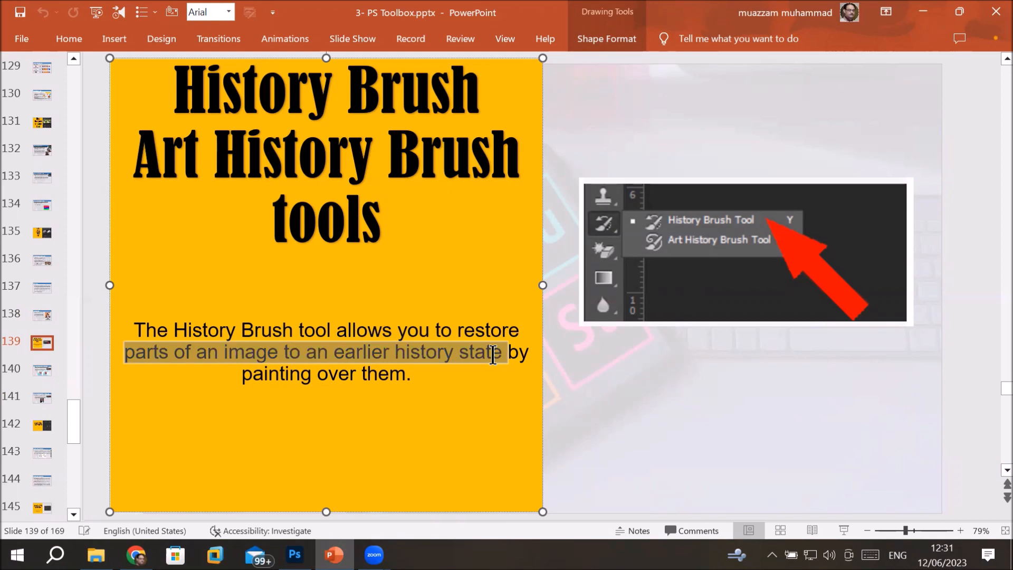
pyautogui.moveTo(493, 355); pyautogui.dragTo(492, 356)
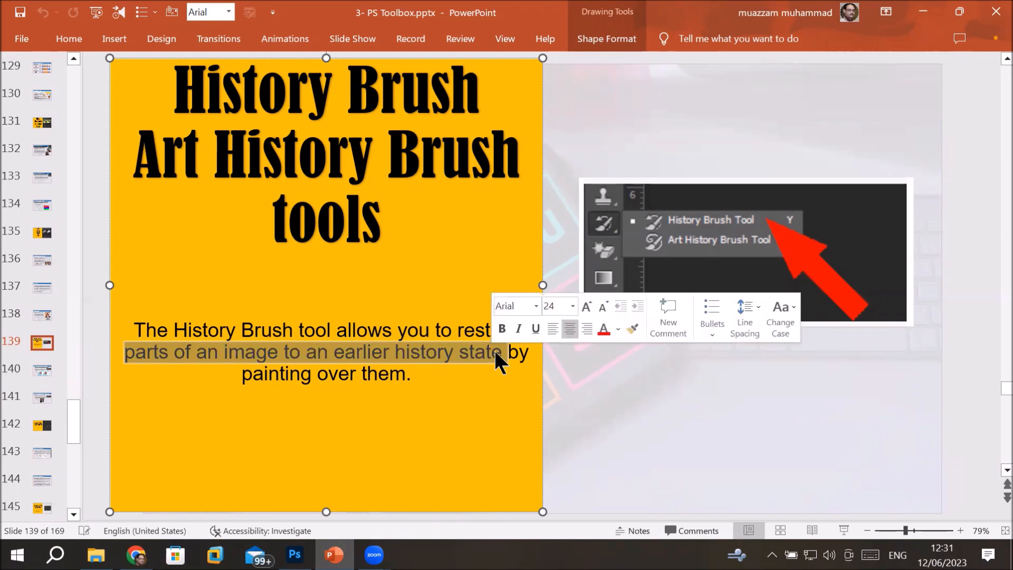
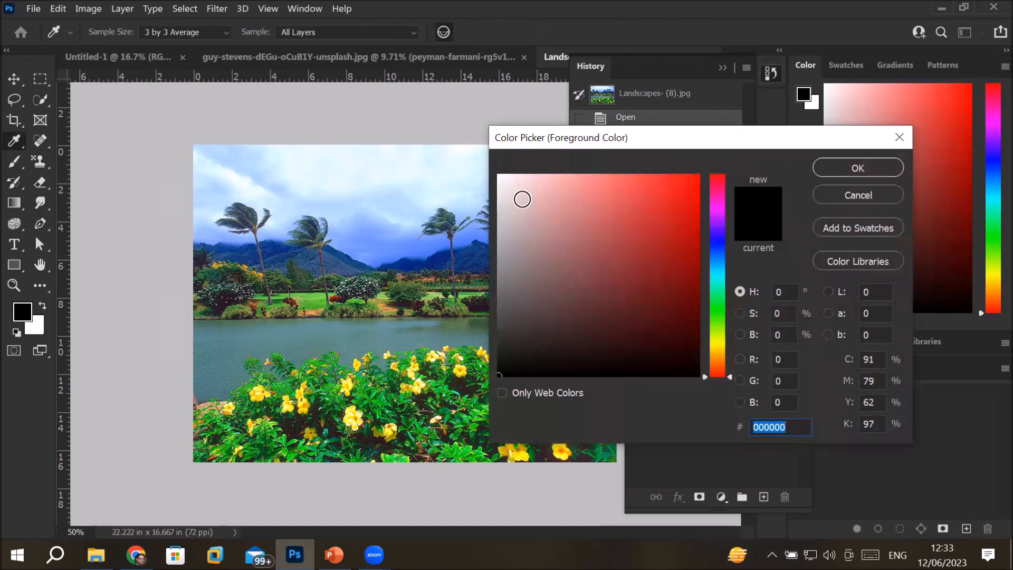
# - Set the foreground colour to pale blue e4fafe and paint over the landscape's sky and palm tops with a 300 px brush
pyautogui.click(329, 157)
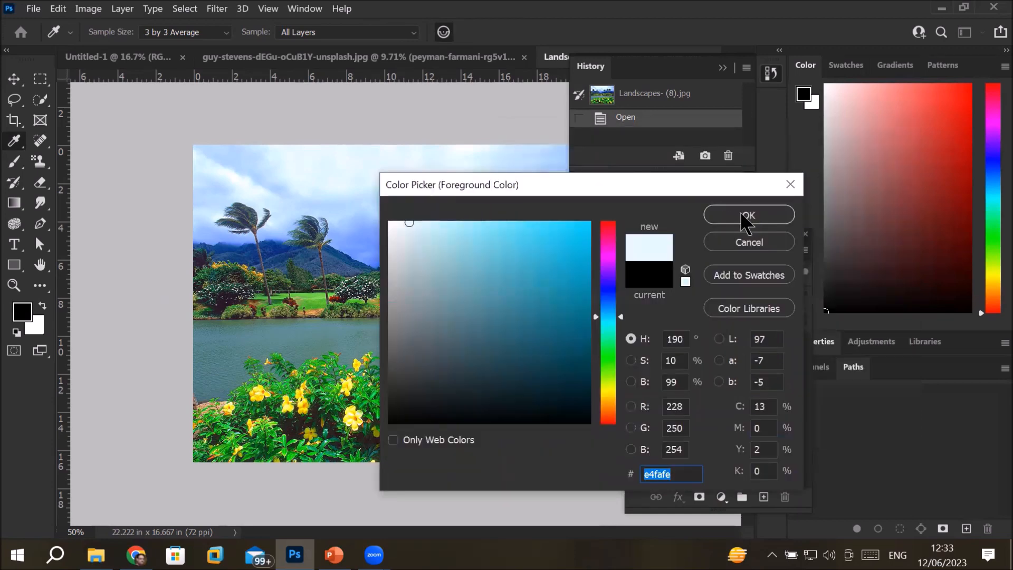
pyautogui.click(720, 216)
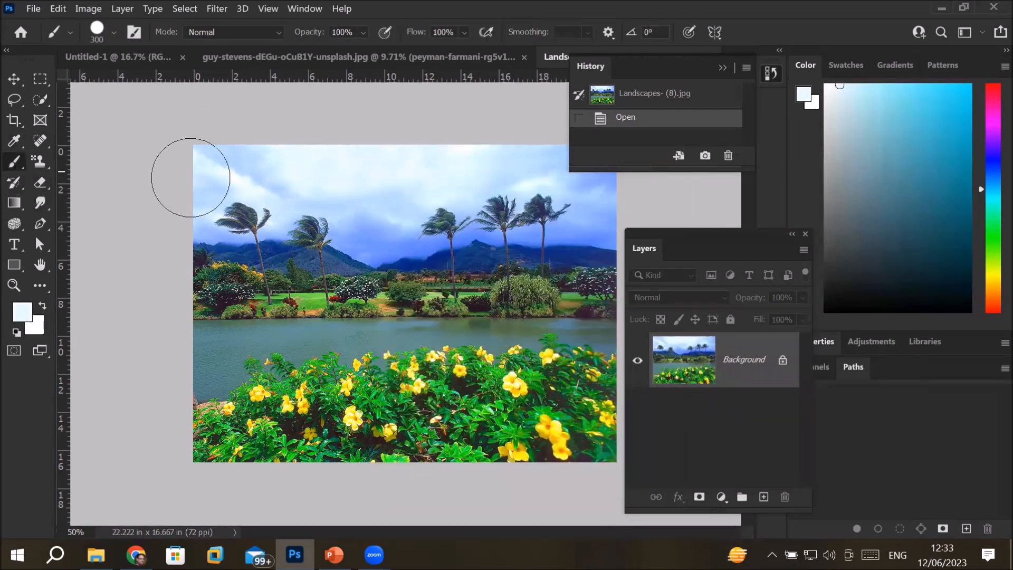
pyautogui.moveTo(368, 192)
pyautogui.mouseDown()
pyautogui.moveTo(366, 181)
pyautogui.moveTo(443, 197)
pyautogui.moveTo(559, 181)
pyautogui.moveTo(443, 204)
pyautogui.moveTo(252, 193)
pyautogui.moveTo(217, 176)
pyautogui.moveTo(459, 181)
pyautogui.moveTo(606, 199)
pyautogui.moveTo(650, 322)
pyautogui.mouseUp()
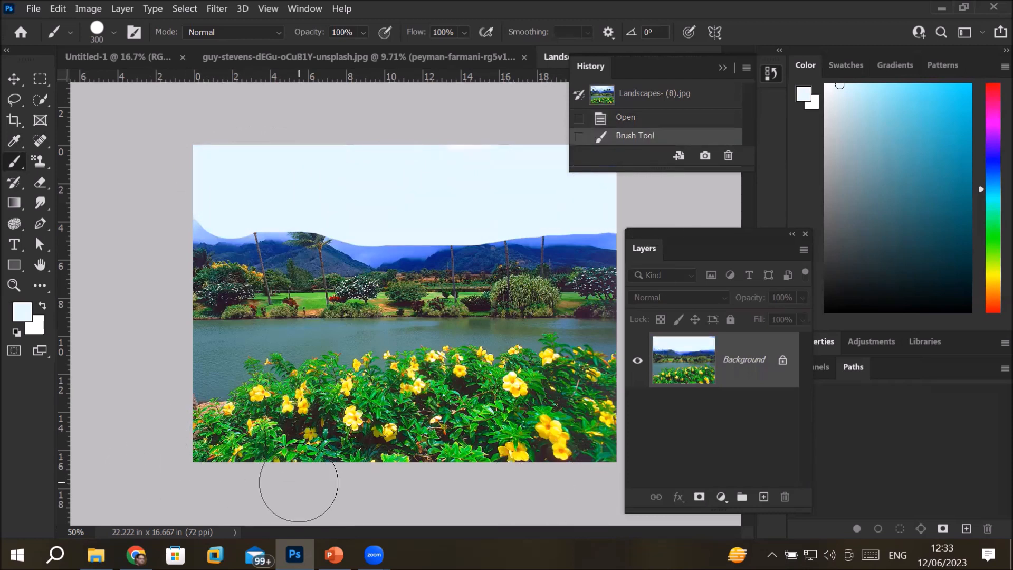
# - Restore the painted-over sky and palm trees to the original image with the History Brush at 123 px
pyautogui.click(12, 185)
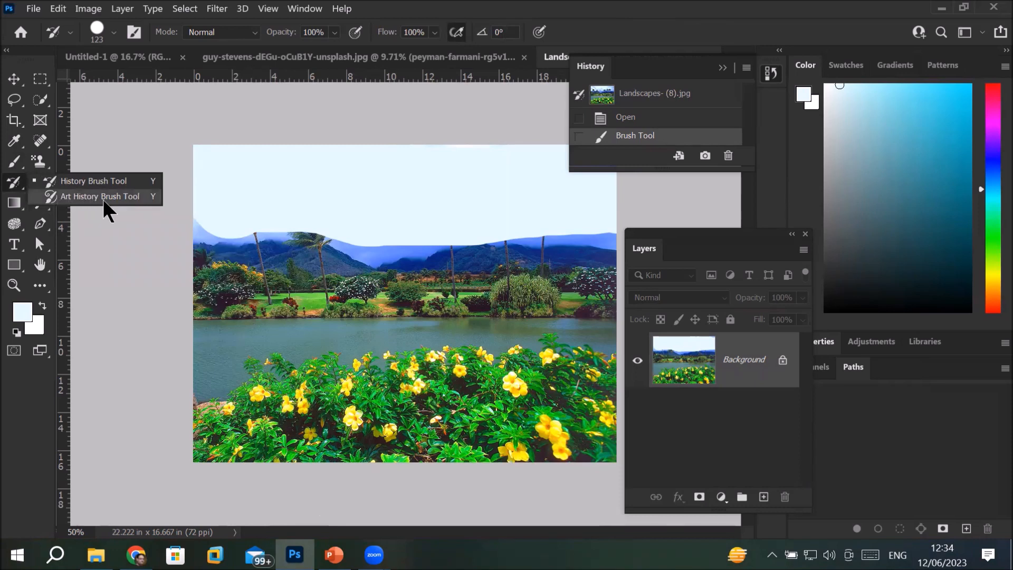
pyautogui.click(93, 180)
pyautogui.moveTo(208, 167)
pyautogui.mouseDown()
pyautogui.moveTo(205, 153)
pyautogui.moveTo(201, 224)
pyautogui.moveTo(206, 190)
pyautogui.moveTo(210, 239)
pyautogui.moveTo(236, 158)
pyautogui.moveTo(245, 213)
pyautogui.moveTo(249, 154)
pyautogui.moveTo(240, 249)
pyautogui.moveTo(244, 140)
pyautogui.moveTo(258, 222)
pyautogui.moveTo(266, 211)
pyautogui.moveTo(298, 243)
pyautogui.moveTo(315, 229)
pyautogui.mouseUp()
pyautogui.moveTo(478, 252)
pyautogui.mouseDown()
pyautogui.moveTo(438, 230)
pyautogui.moveTo(466, 229)
pyautogui.moveTo(460, 240)
pyautogui.moveTo(498, 259)
pyautogui.moveTo(510, 239)
pyautogui.moveTo(501, 215)
pyautogui.moveTo(512, 215)
pyautogui.moveTo(468, 234)
pyautogui.moveTo(522, 209)
pyautogui.moveTo(487, 206)
pyautogui.moveTo(497, 202)
pyautogui.moveTo(520, 243)
pyautogui.moveTo(539, 232)
pyautogui.moveTo(524, 233)
pyautogui.moveTo(529, 215)
pyautogui.moveTo(561, 220)
pyautogui.moveTo(550, 228)
pyautogui.mouseUp()
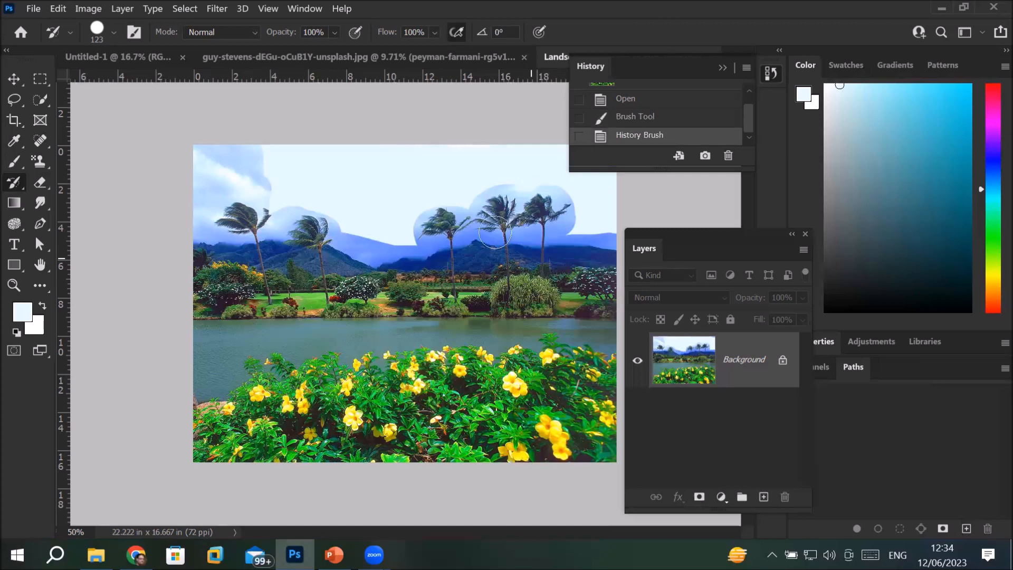
pyautogui.moveTo(291, 153)
pyautogui.mouseDown()
pyautogui.moveTo(586, 164)
pyautogui.moveTo(235, 144)
pyautogui.moveTo(502, 189)
pyautogui.moveTo(513, 215)
pyautogui.moveTo(312, 212)
pyautogui.mouseUp()
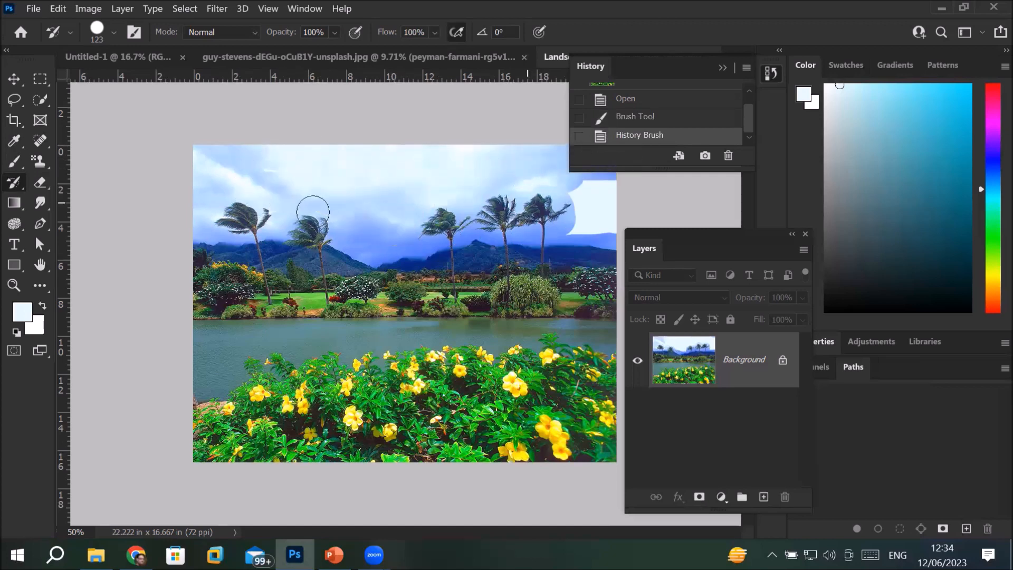
pyautogui.moveTo(517, 196)
pyautogui.mouseDown()
pyautogui.moveTo(589, 161)
pyautogui.moveTo(548, 192)
pyautogui.moveTo(561, 221)
pyautogui.moveTo(617, 237)
pyautogui.moveTo(592, 245)
pyautogui.moveTo(592, 217)
pyautogui.mouseUp()
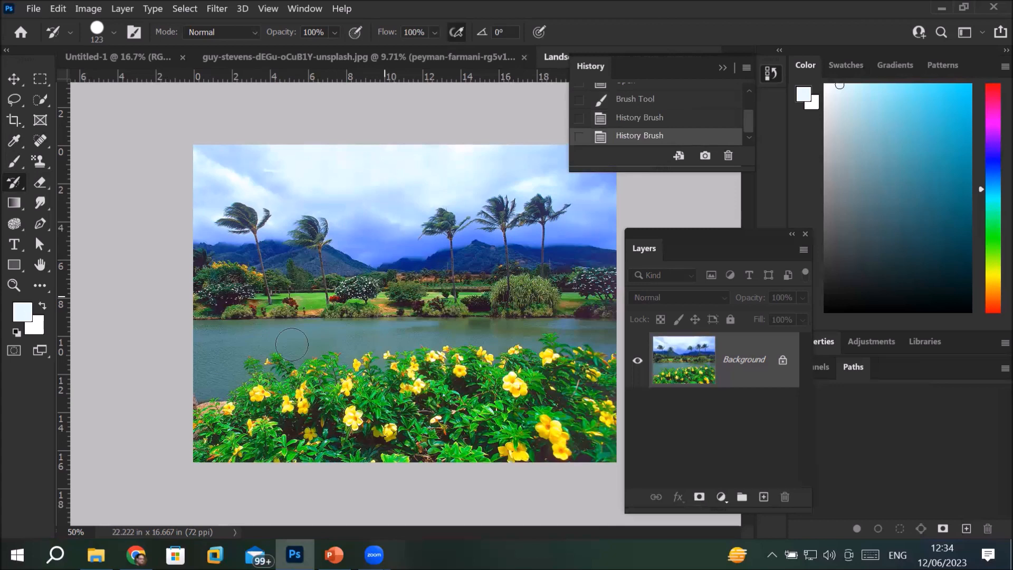
# - Paint a straight pale pink (fee4e8) band along the landscape's bottom edge with the Brush tool at 300 px
pyautogui.click(15, 164)
pyautogui.click(66, 161)
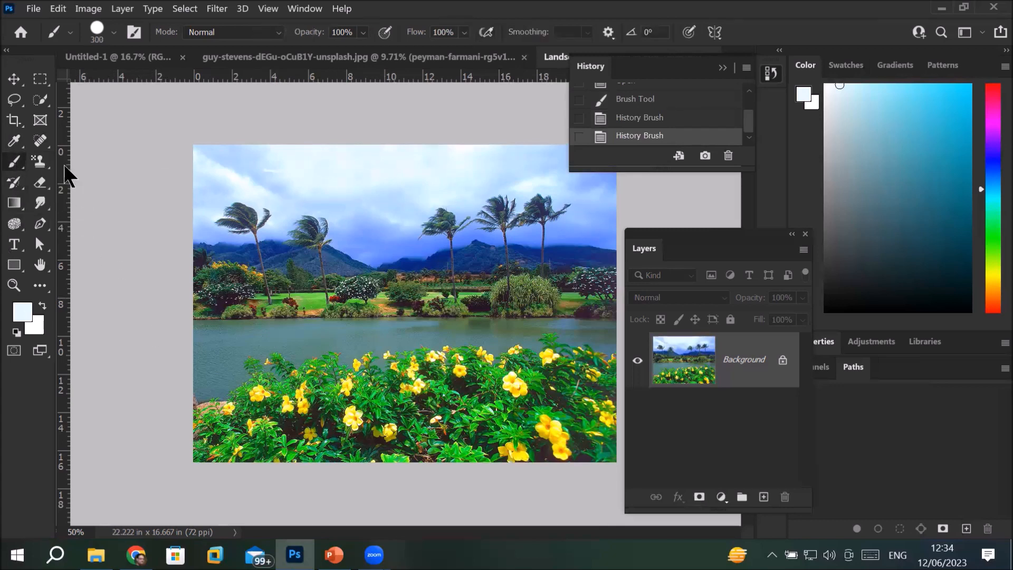
pyautogui.click(26, 311)
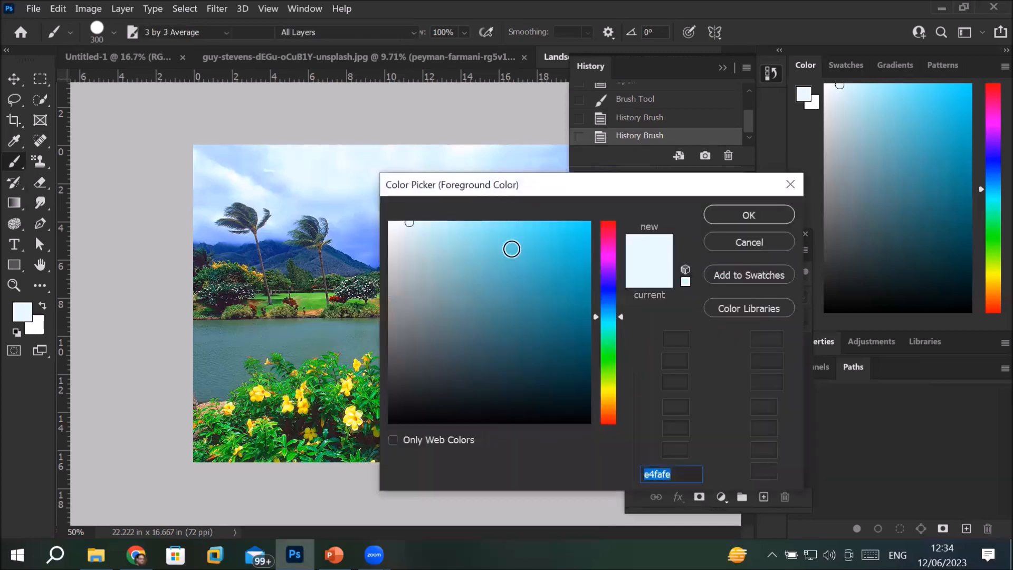
pyautogui.click(608, 227)
pyautogui.click(747, 216)
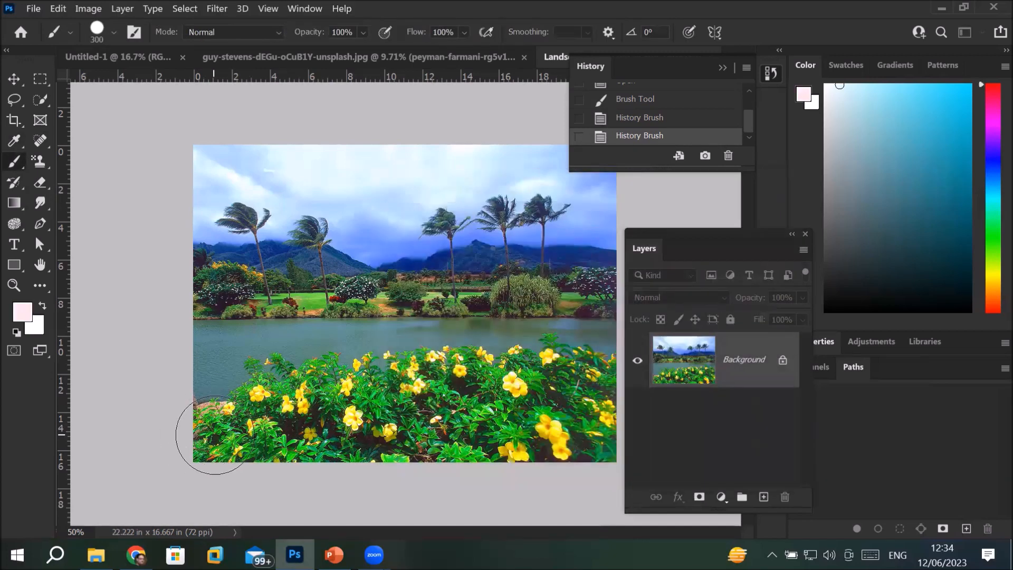
pyautogui.click(209, 461)
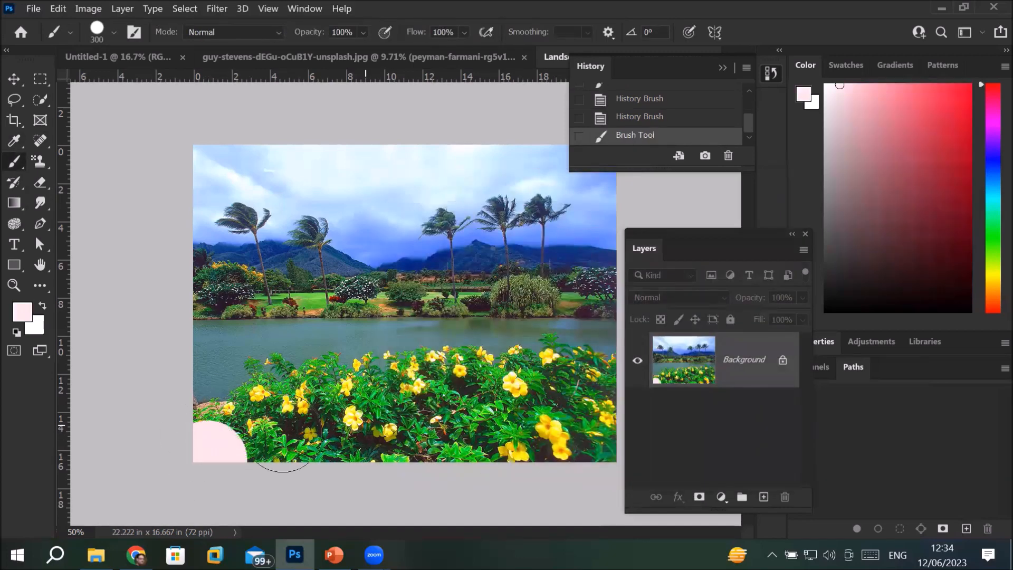
pyautogui.keyDown('shift'); pyautogui.click(590, 457); pyautogui.keyUp('shift')
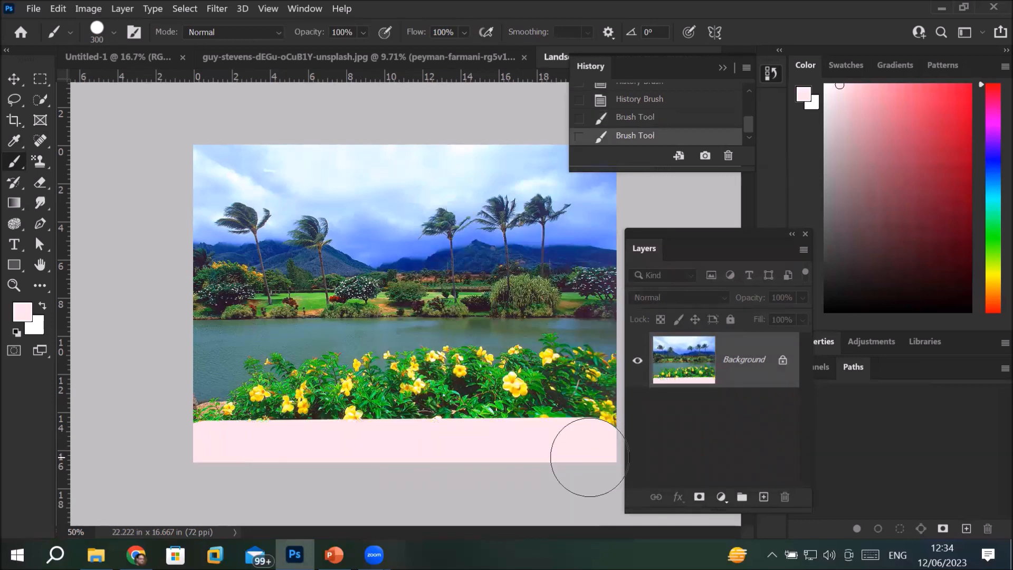
# - Paint a straight red (ef082e) band across the flowers just above the pink band with a 175 px brush
pyautogui.click(22, 312)
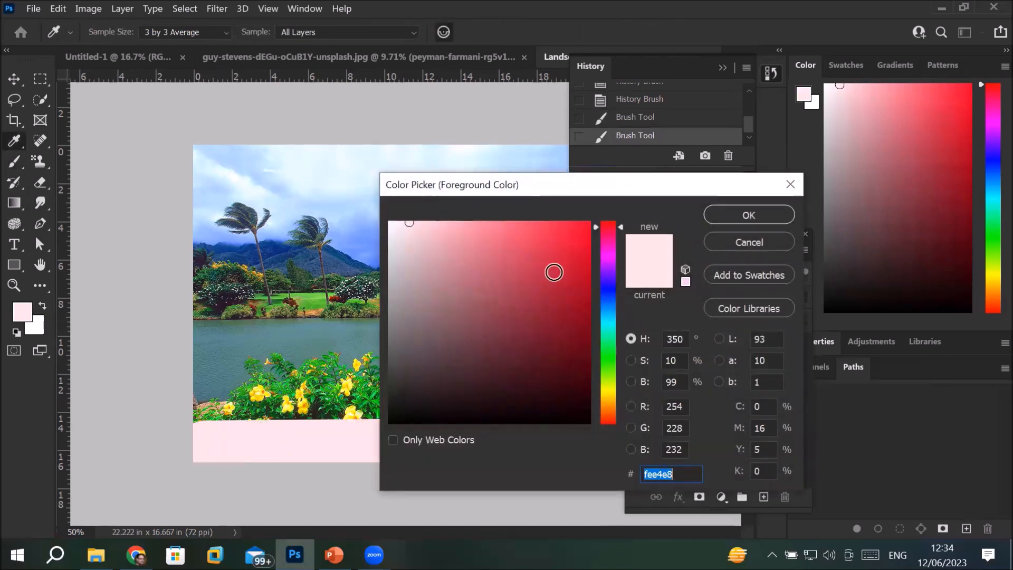
pyautogui.click(583, 234)
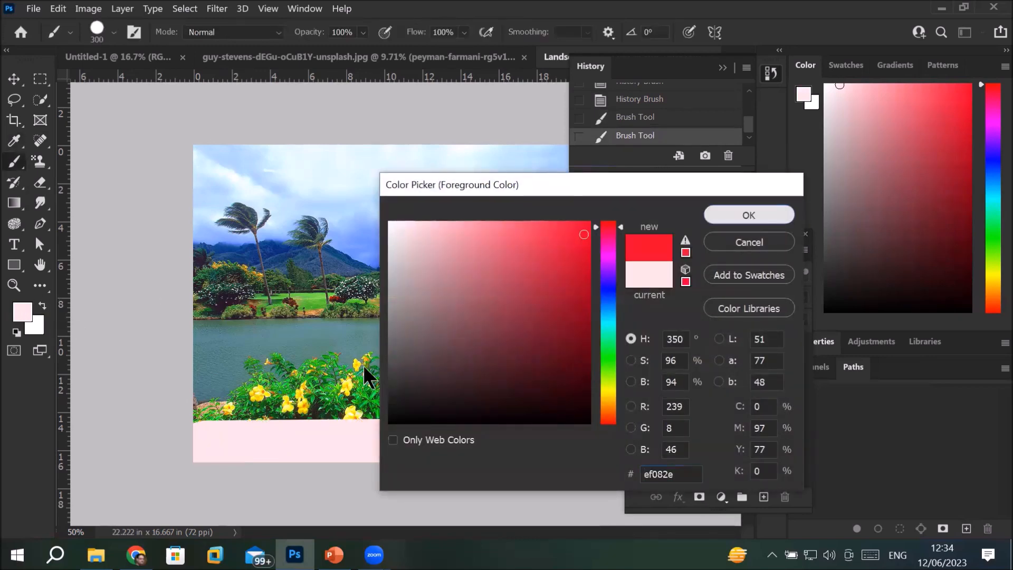
pyautogui.press('Return')
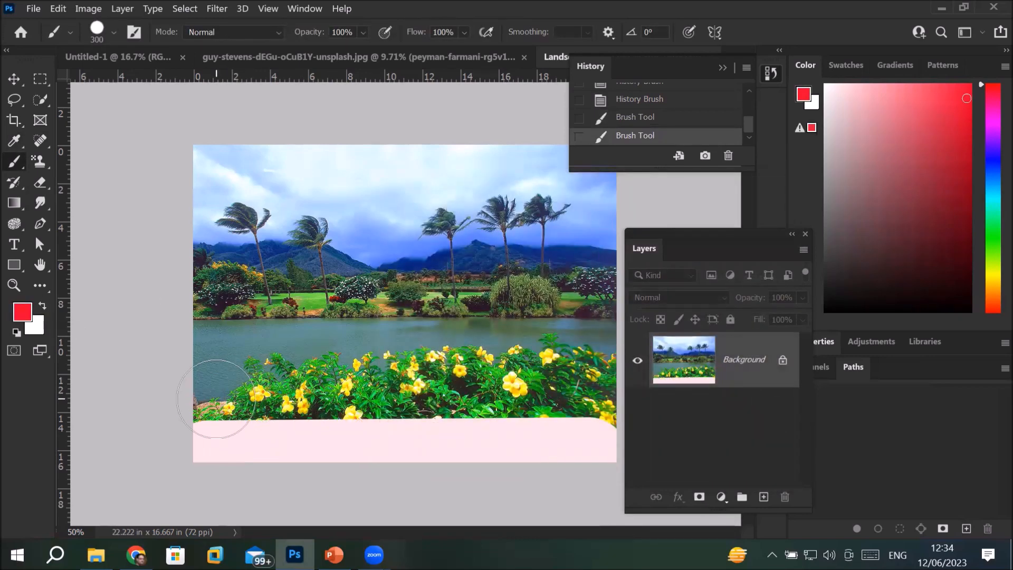
pyautogui.press('[')
pyautogui.press('[')
pyautogui.press('[')
pyautogui.click(206, 403)
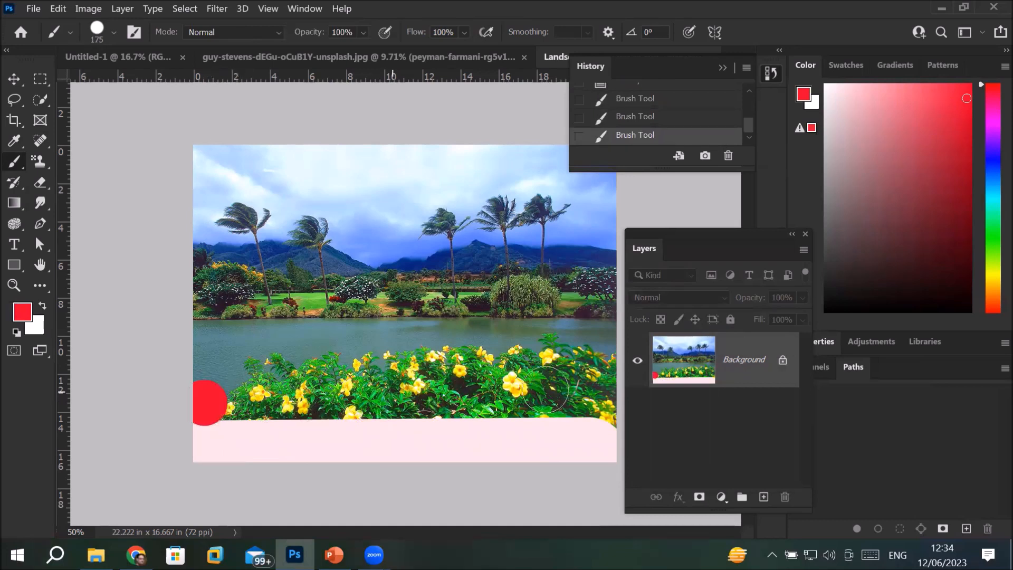
pyautogui.keyDown('shift'); pyautogui.click(596, 403); pyautogui.keyUp('shift')
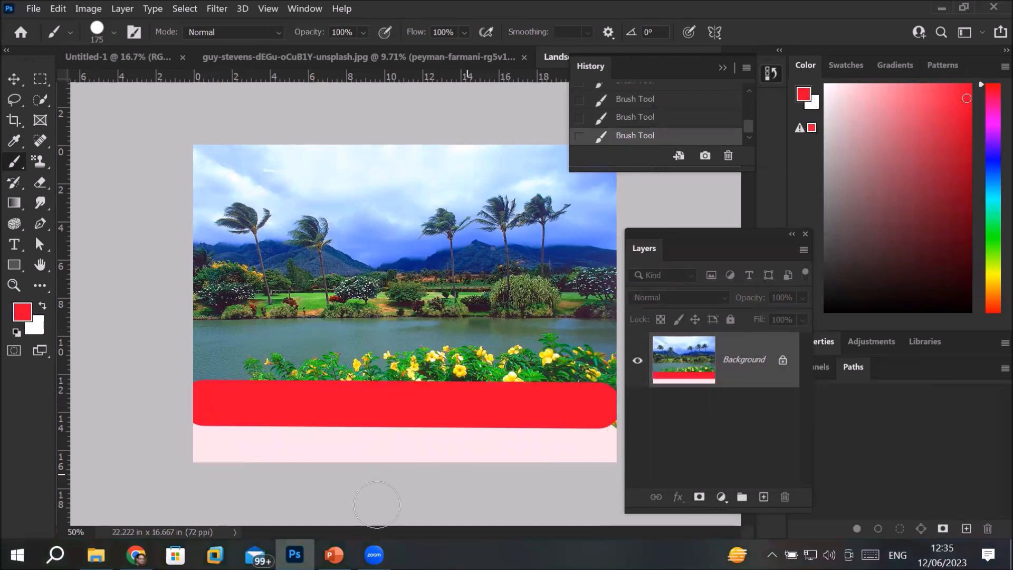
# - Set the foreground colour to bright blue and paint rough vertical bands along the landscape's left and right edges with the 175 px brush
pyautogui.click(22, 312)
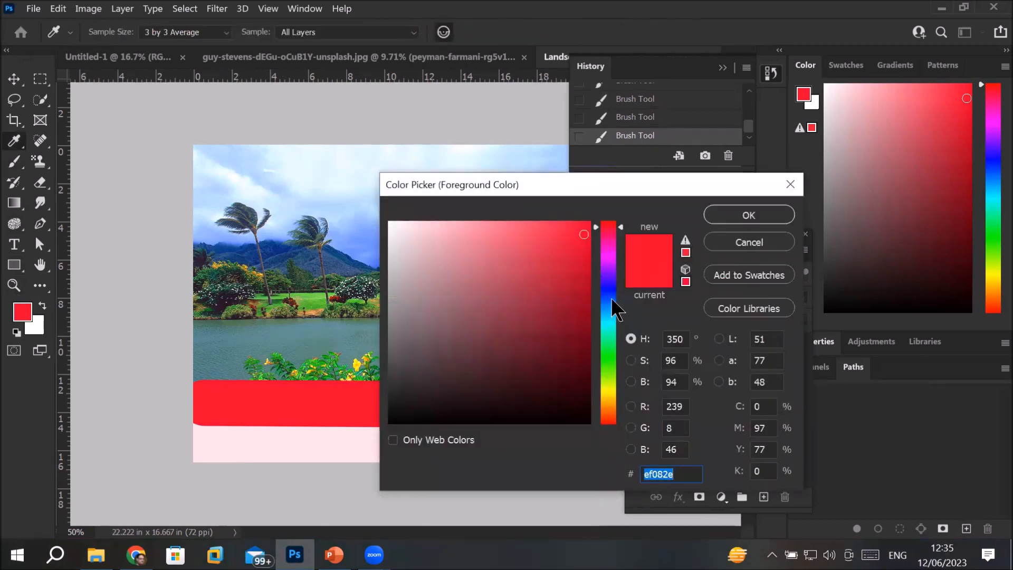
pyautogui.click(612, 299)
pyautogui.click(763, 215)
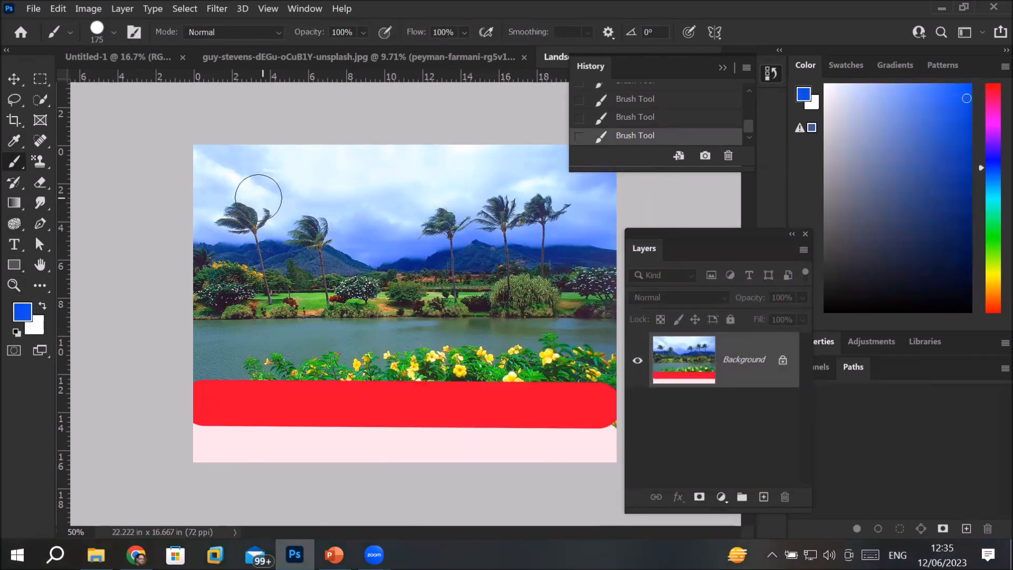
pyautogui.moveTo(206, 155); pyautogui.dragTo(209, 288)
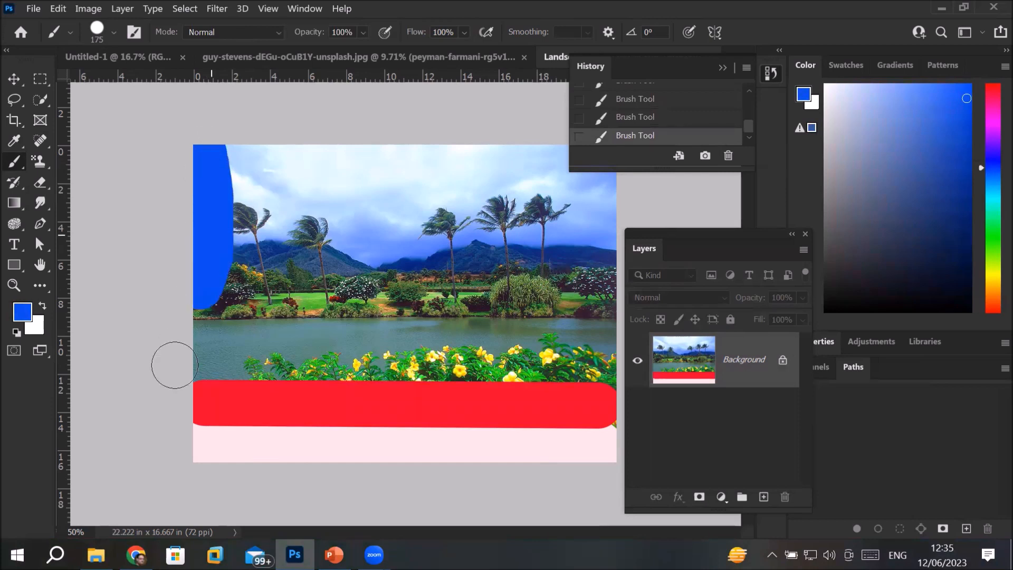
pyautogui.moveTo(175, 365); pyautogui.dragTo(210, 306)
pyautogui.moveTo(554, 151)
pyautogui.mouseDown()
pyautogui.moveTo(610, 259)
pyautogui.moveTo(607, 493)
pyautogui.mouseUp()
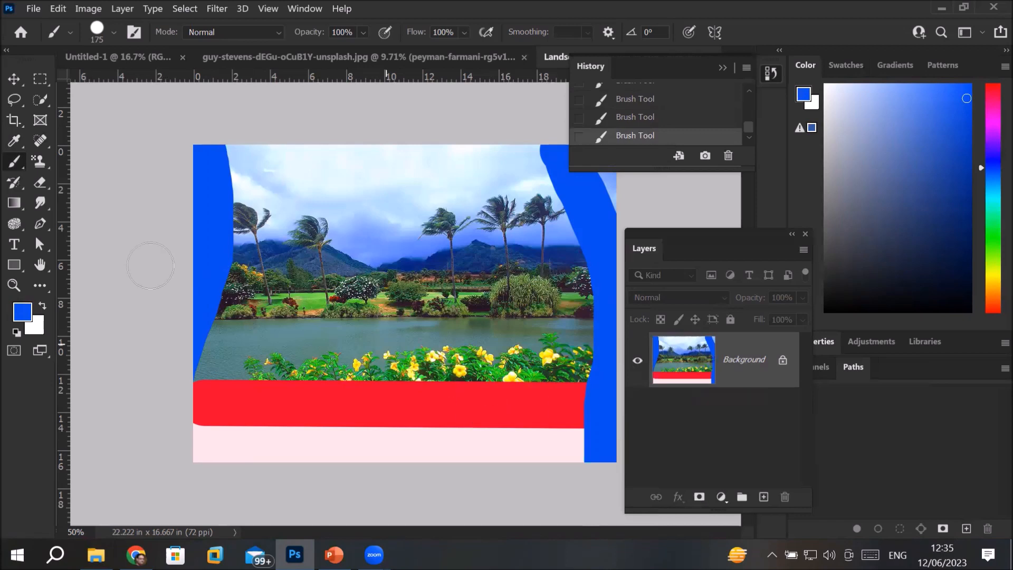
# - Restore the landscape under the pink band and the left blue band with the History Brush at 123 px
pyautogui.click(18, 184)
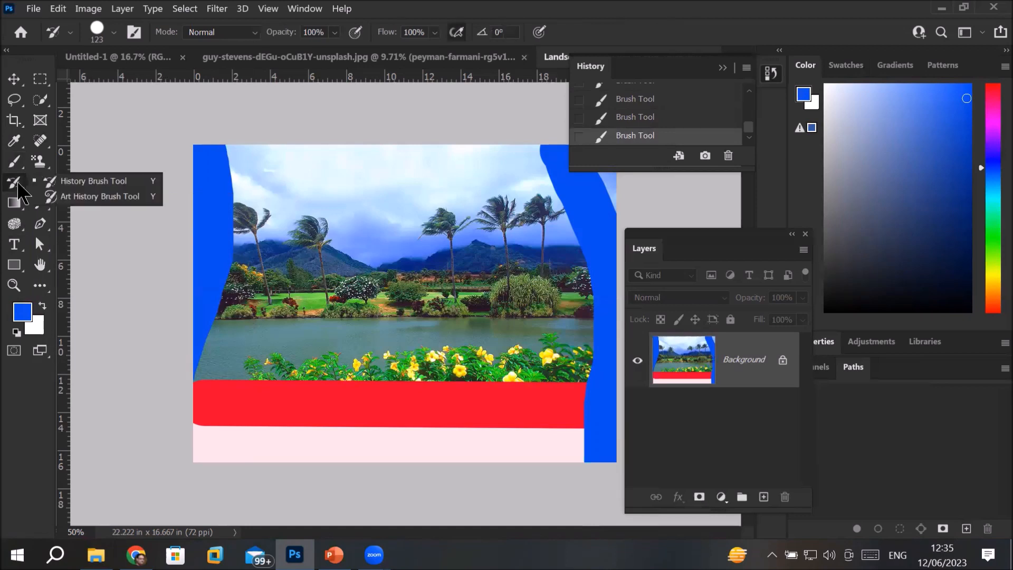
pyautogui.click(93, 181)
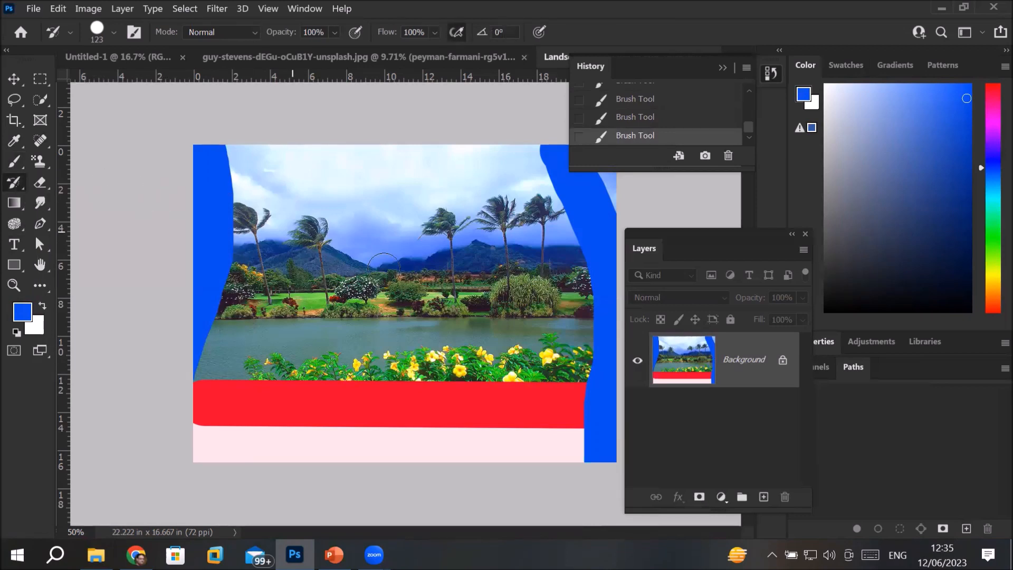
pyautogui.moveTo(223, 418)
pyautogui.mouseDown()
pyautogui.moveTo(214, 437)
pyautogui.moveTo(611, 443)
pyautogui.moveTo(575, 445)
pyautogui.mouseUp()
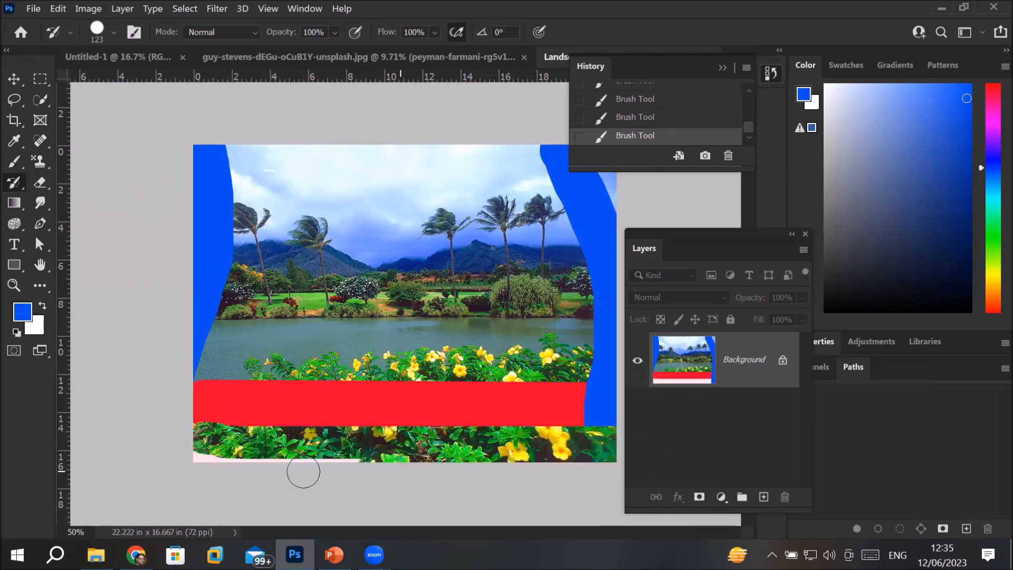
pyautogui.moveTo(535, 478); pyautogui.dragTo(546, 485)
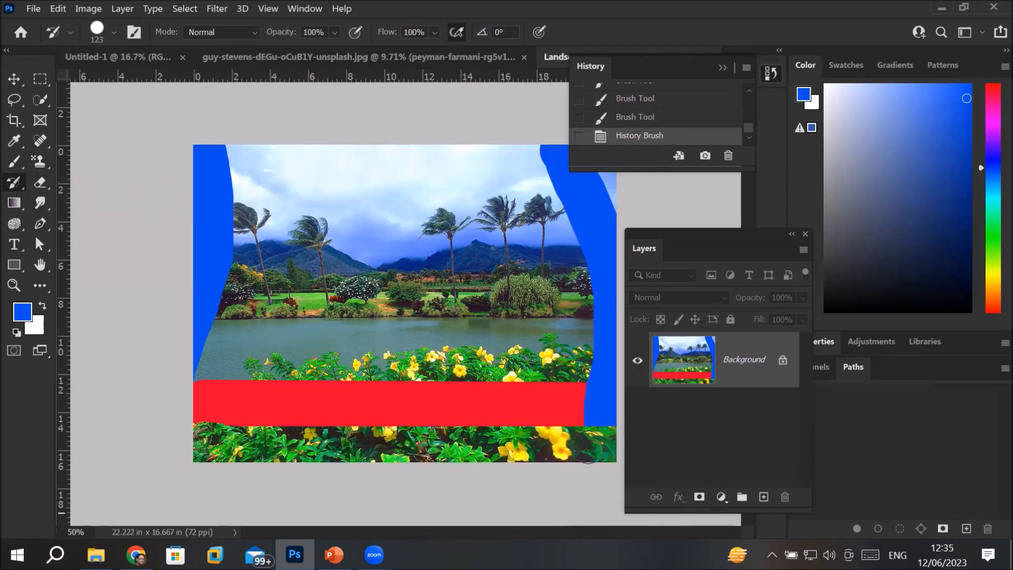
pyautogui.moveTo(239, 172)
pyautogui.mouseDown()
pyautogui.moveTo(215, 254)
pyautogui.moveTo(198, 130)
pyautogui.moveTo(208, 271)
pyautogui.moveTo(202, 187)
pyautogui.moveTo(205, 237)
pyautogui.moveTo(220, 247)
pyautogui.moveTo(194, 355)
pyautogui.mouseUp()
pyautogui.moveTo(242, 224); pyautogui.dragTo(258, 255)
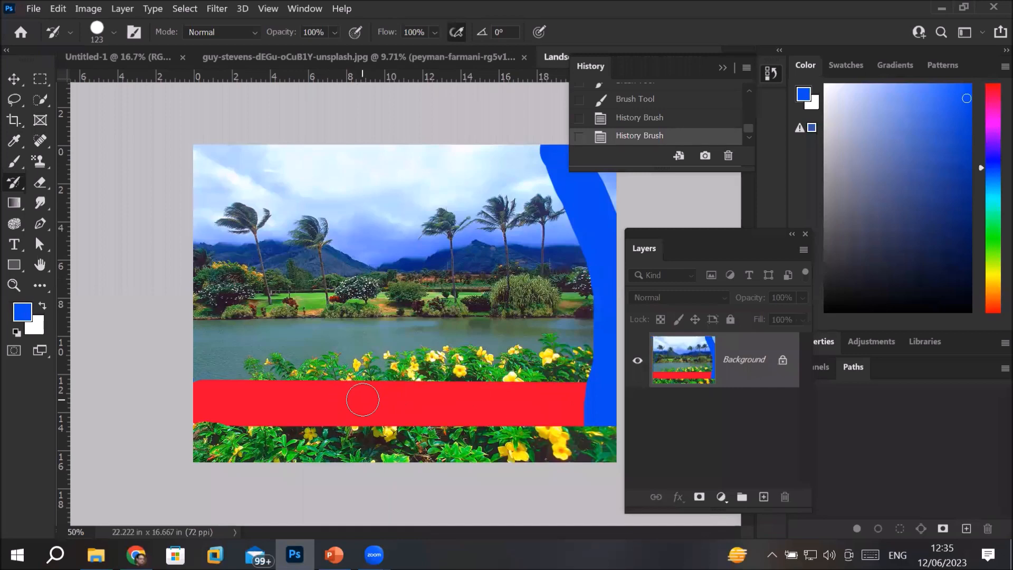
# - Reduce the History Brush to 70 px and restore a straight horizontal strip through the middle of the red band
pyautogui.press('[')
pyautogui.press('[')
pyautogui.press('[')
pyautogui.press('[')
pyautogui.click(198, 405)
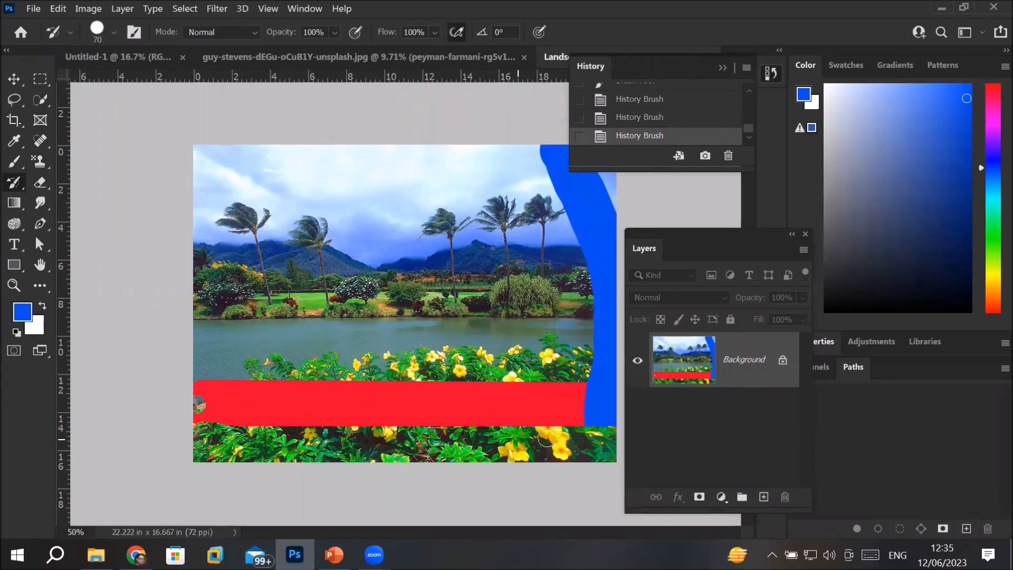
pyautogui.keyDown('shift'); pyautogui.click(608, 408); pyautogui.keyUp('shift')
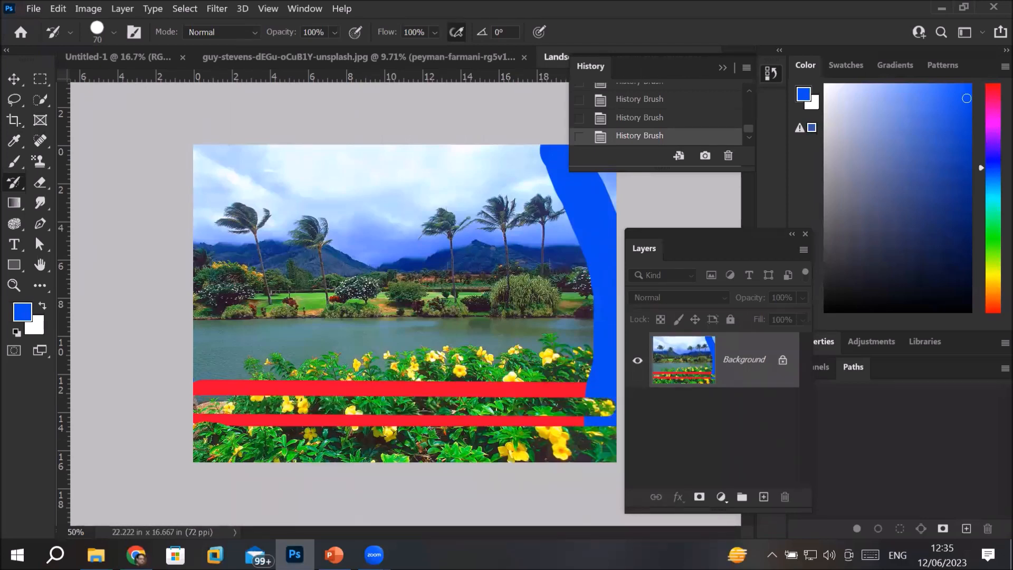
# - Restore the original image under the blue band along the landscape's right edge with the 70 px History Brush
pyautogui.moveTo(589, 314)
pyautogui.mouseDown()
pyautogui.moveTo(599, 335)
pyautogui.moveTo(559, 238)
pyautogui.moveTo(504, 227)
pyautogui.mouseUp()
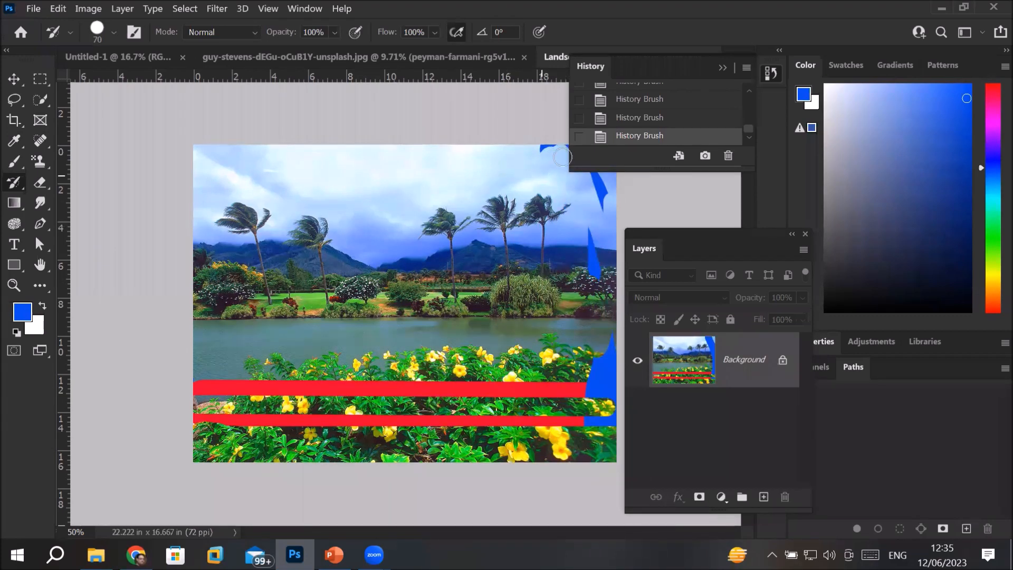
pyautogui.moveTo(611, 337)
pyautogui.mouseDown()
pyautogui.moveTo(608, 253)
pyautogui.moveTo(582, 224)
pyautogui.moveTo(622, 305)
pyautogui.mouseUp()
pyautogui.moveTo(609, 429)
pyautogui.mouseDown()
pyautogui.moveTo(585, 356)
pyautogui.moveTo(602, 438)
pyautogui.moveTo(575, 370)
pyautogui.moveTo(577, 447)
pyautogui.mouseUp()
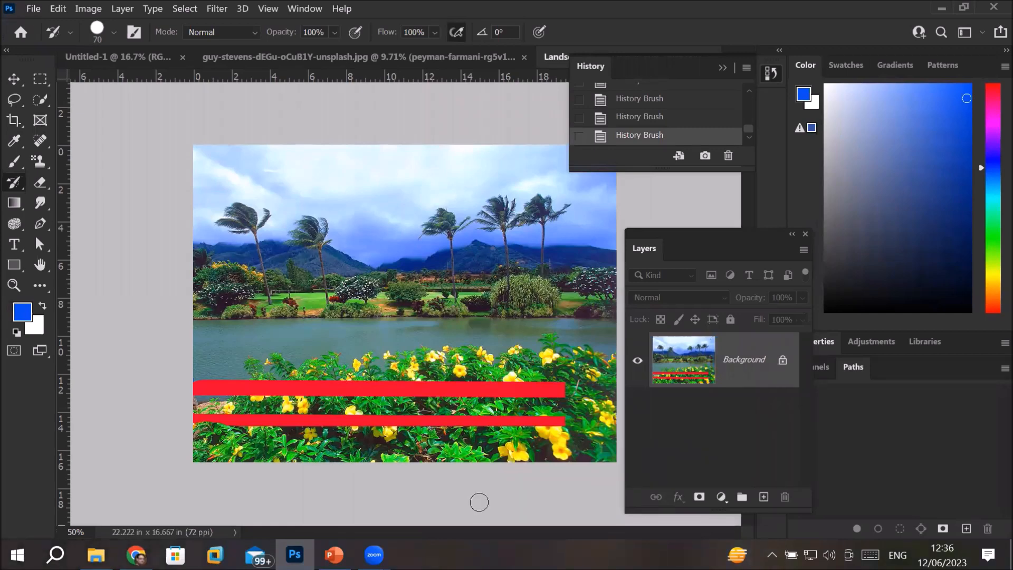
# - Switch to the PowerPoint presentation and read the slide's explanation of how the History Brush tool works
pyautogui.click(343, 554)
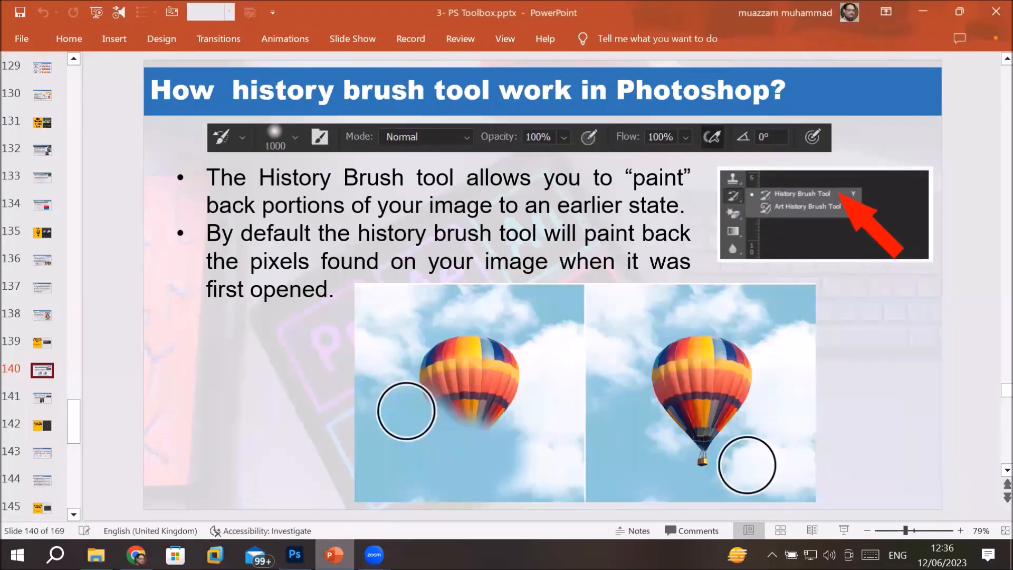
pyautogui.moveTo(210, 177); pyautogui.dragTo(666, 176)
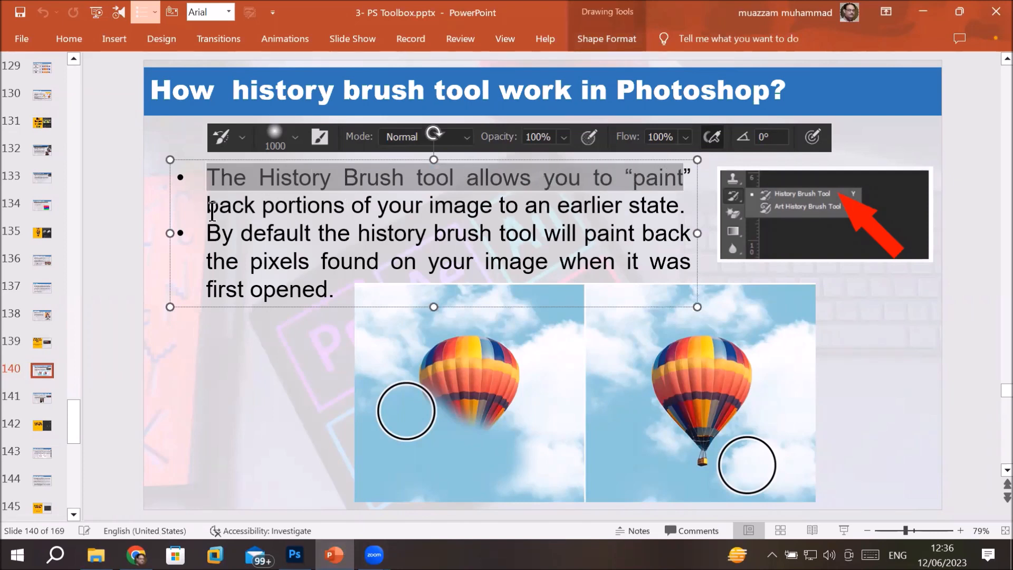
pyautogui.moveTo(214, 210); pyautogui.dragTo(690, 199)
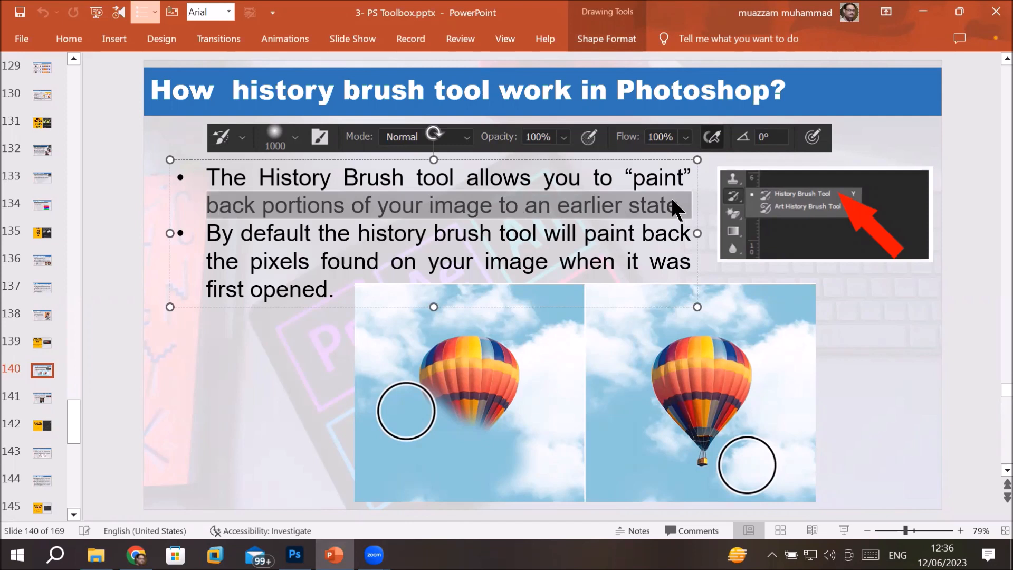
pyautogui.moveTo(319, 232); pyautogui.dragTo(680, 224)
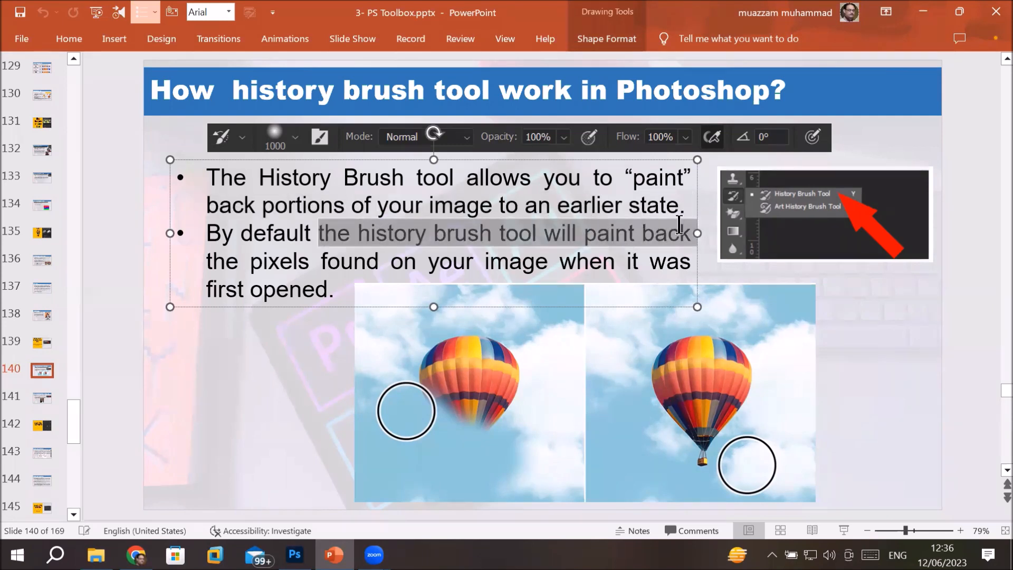
pyautogui.moveTo(327, 259); pyautogui.dragTo(543, 263)
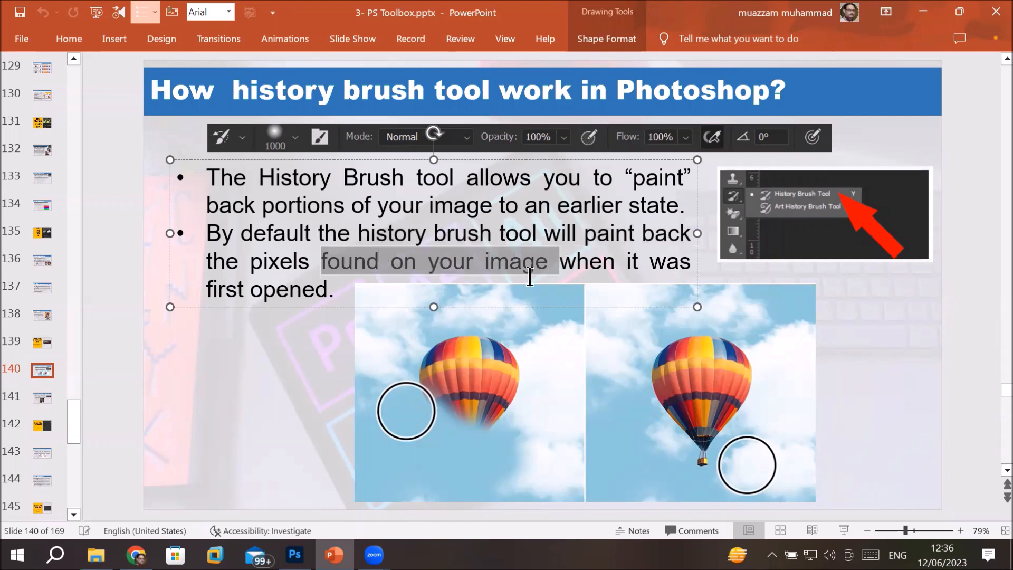
pyautogui.moveTo(328, 289); pyautogui.dragTo(198, 291)
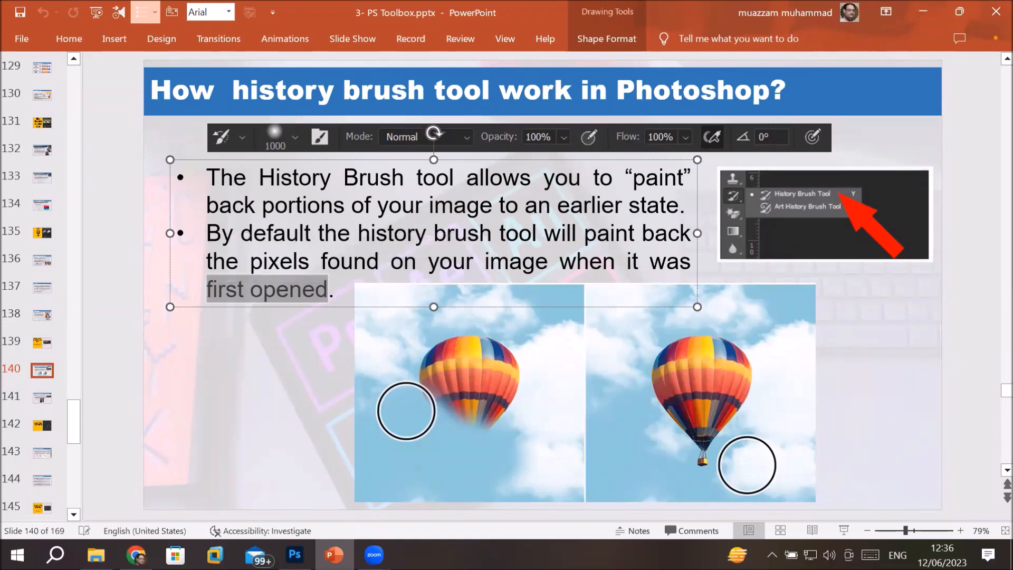
# - Switch back to Photoshop and set History States to 56 in the Performance preferences
pyautogui.hotkey('alt', 'Tab')
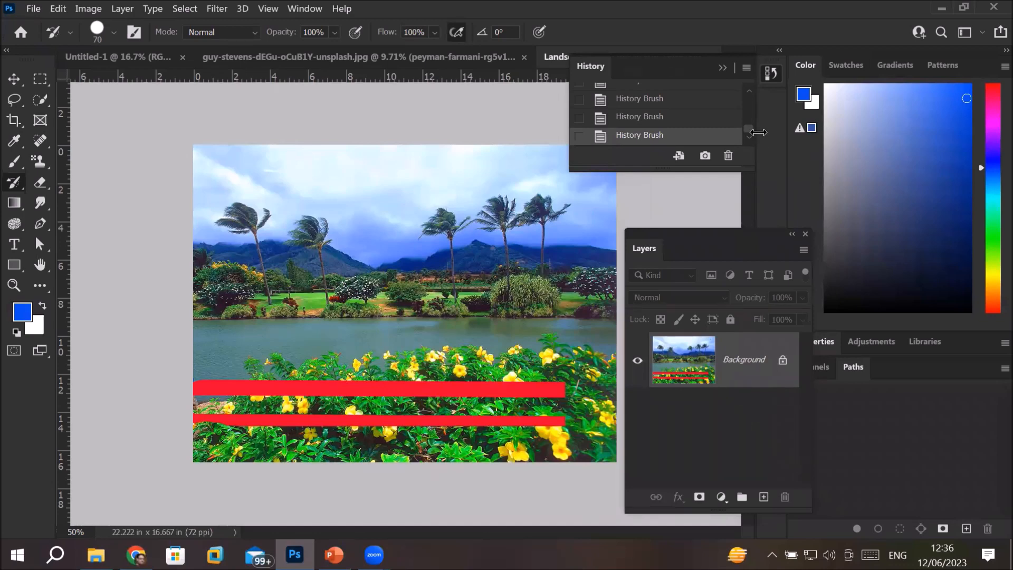
pyautogui.click(56, 10)
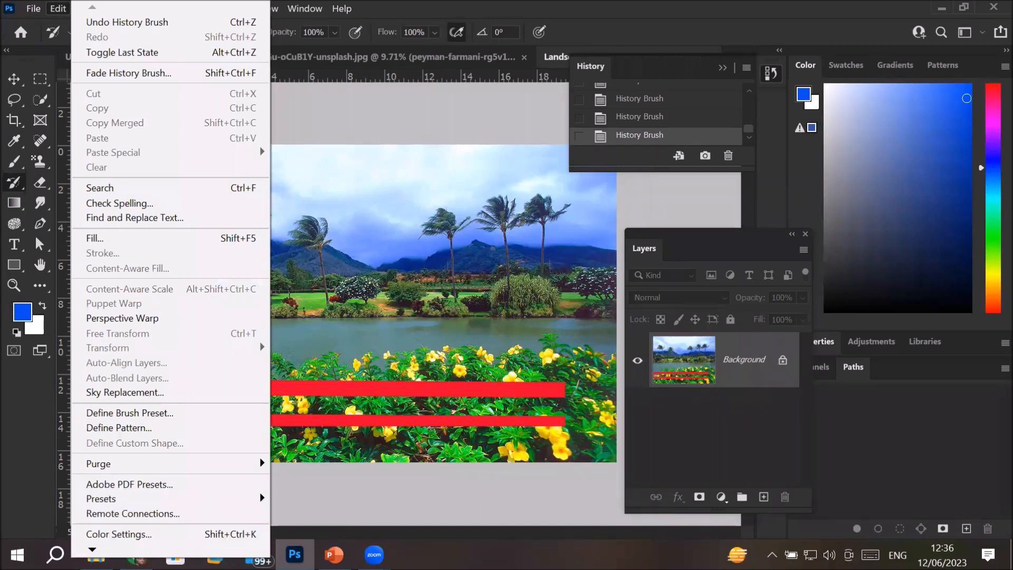
pyautogui.scroll(-5, 170, 272)
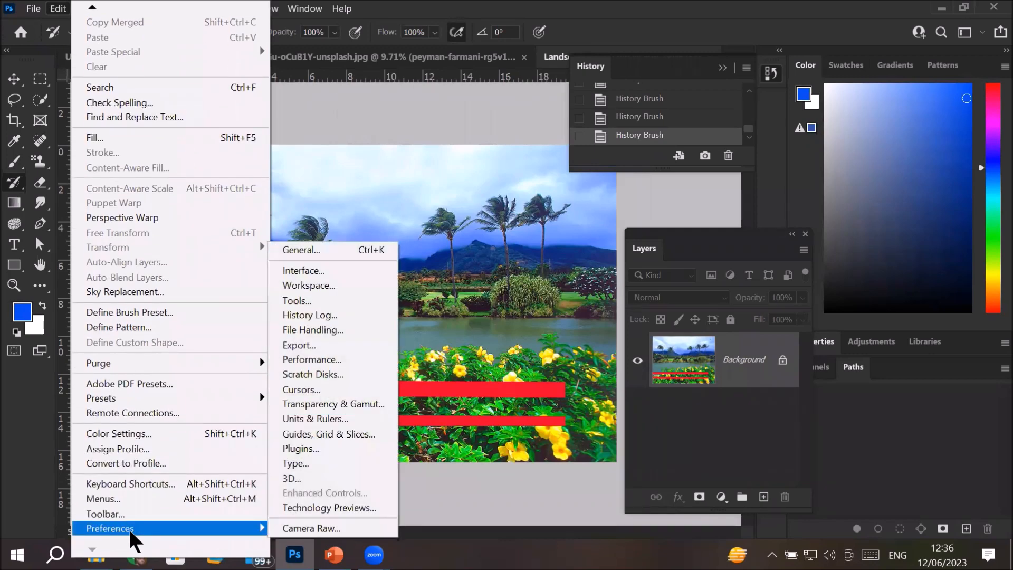
pyautogui.moveTo(253, 530)
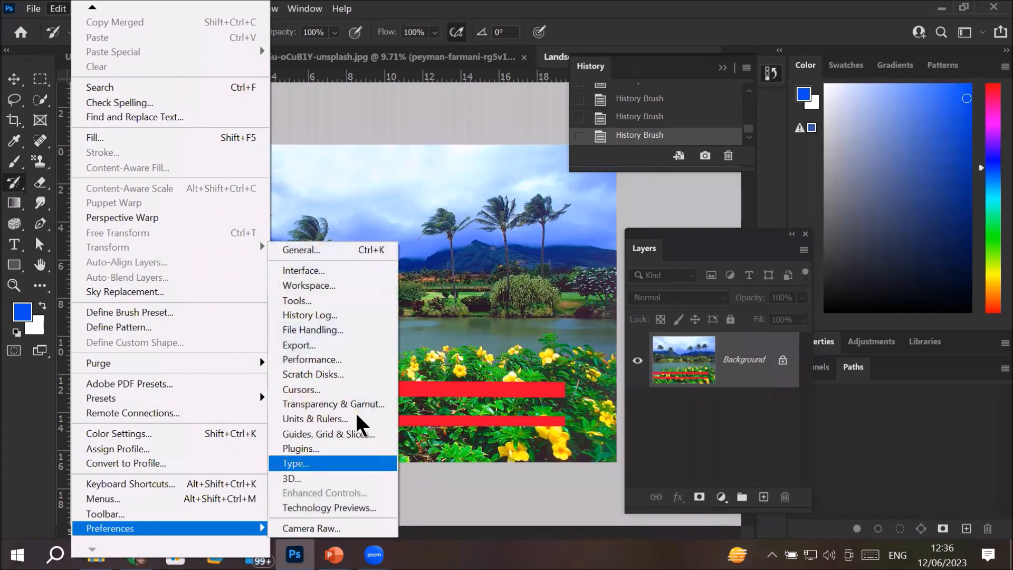
pyautogui.click(343, 364)
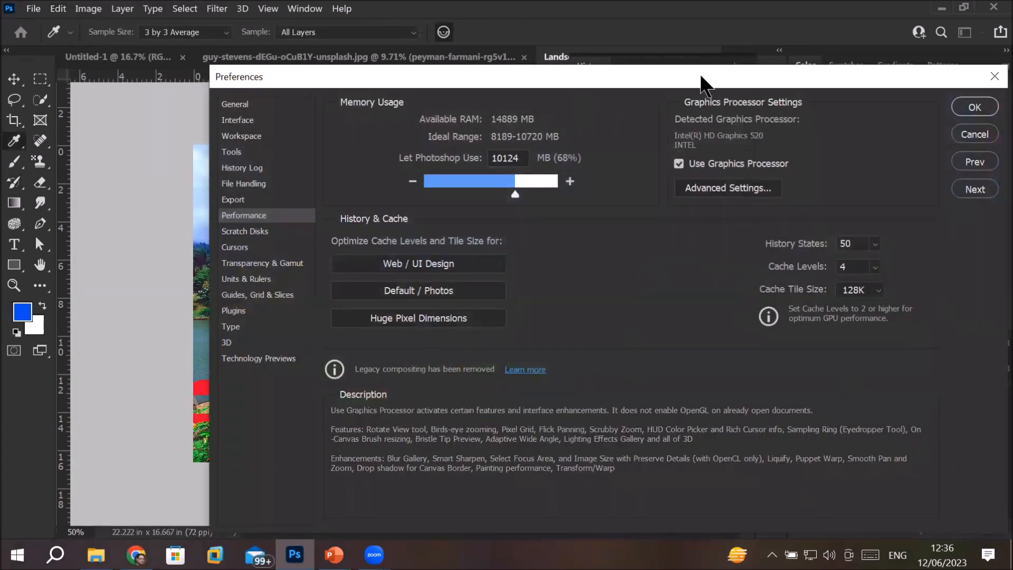
pyautogui.moveTo(701, 72); pyautogui.dragTo(539, 72)
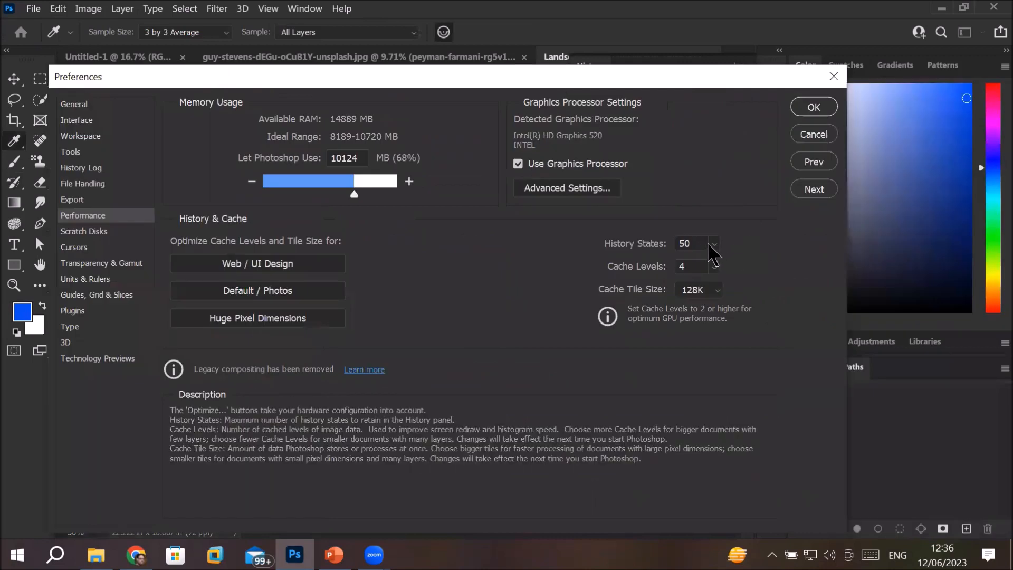
pyautogui.moveTo(715, 244); pyautogui.dragTo(788, 262)
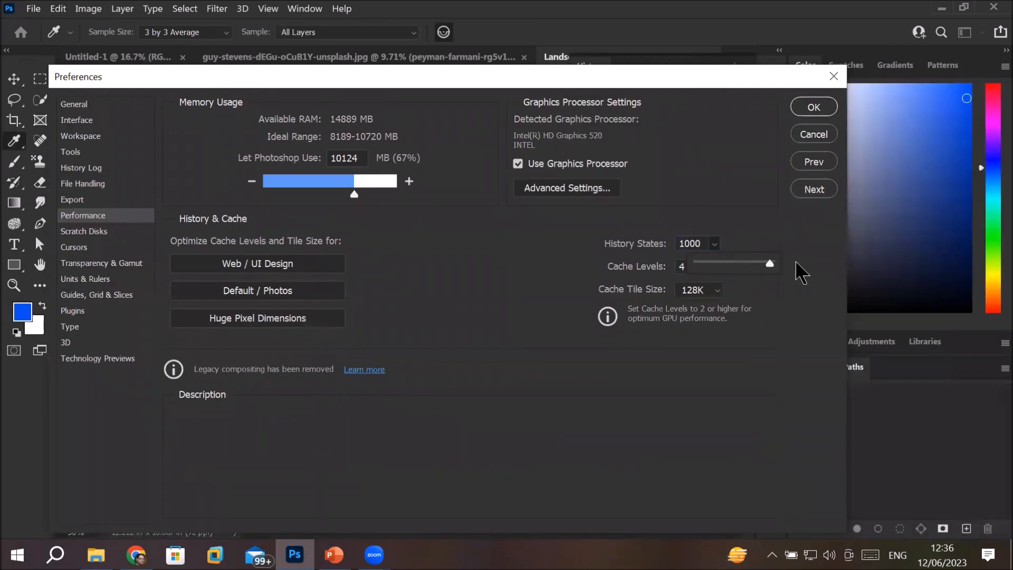
pyautogui.moveTo(756, 265); pyautogui.dragTo(679, 293)
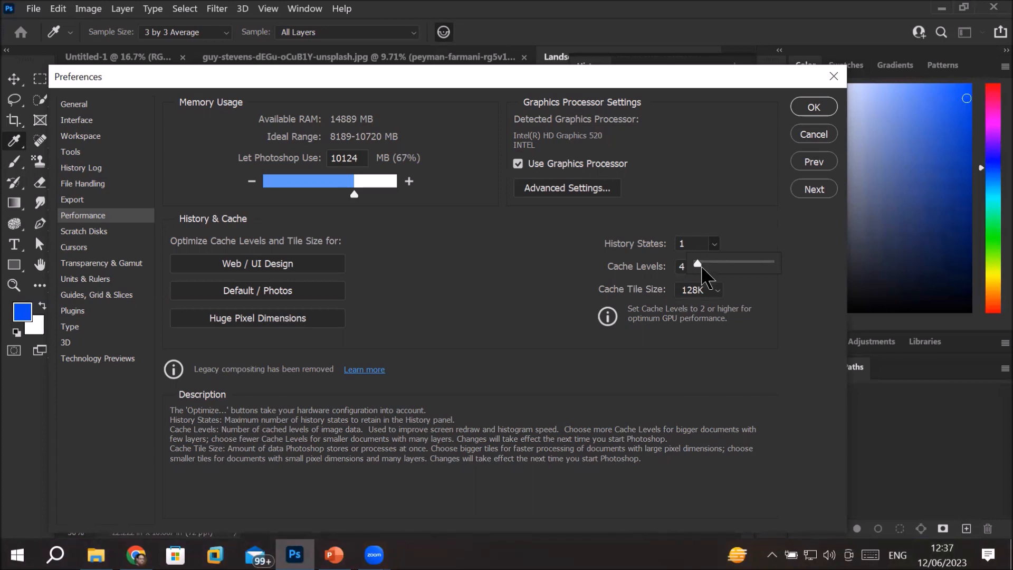
pyautogui.moveTo(698, 263); pyautogui.dragTo(728, 265)
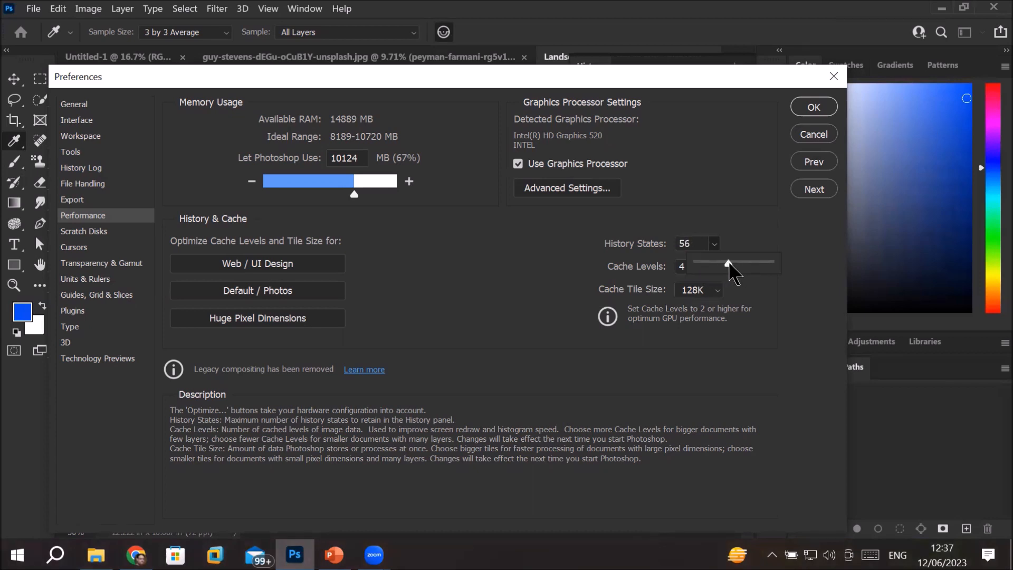
pyautogui.click(810, 107)
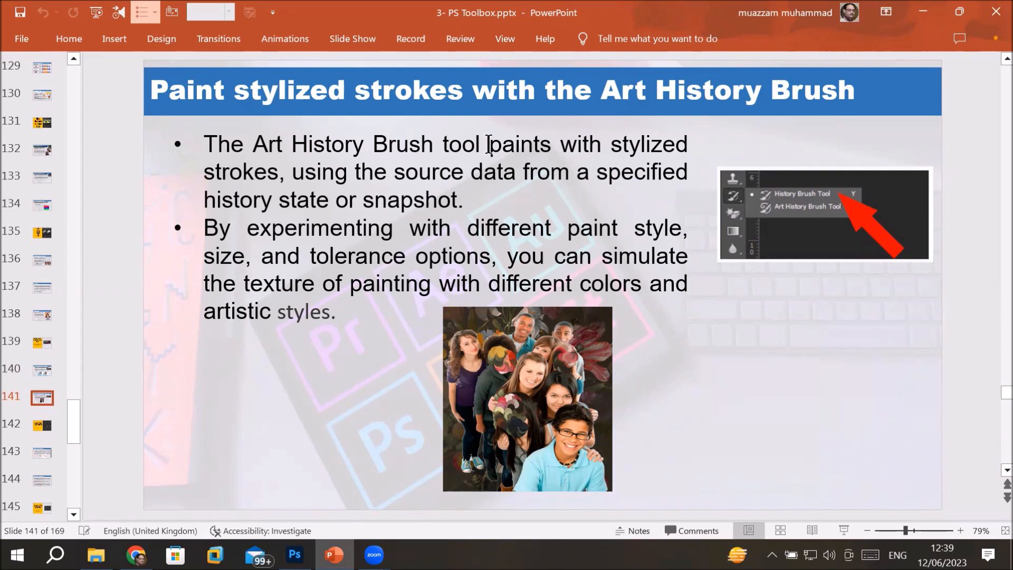
# - Read the slide's description of painting stylized strokes with the Art History Brush
pyautogui.doubleClick(520, 145)
pyautogui.moveTo(596, 146); pyautogui.dragTo(669, 145)
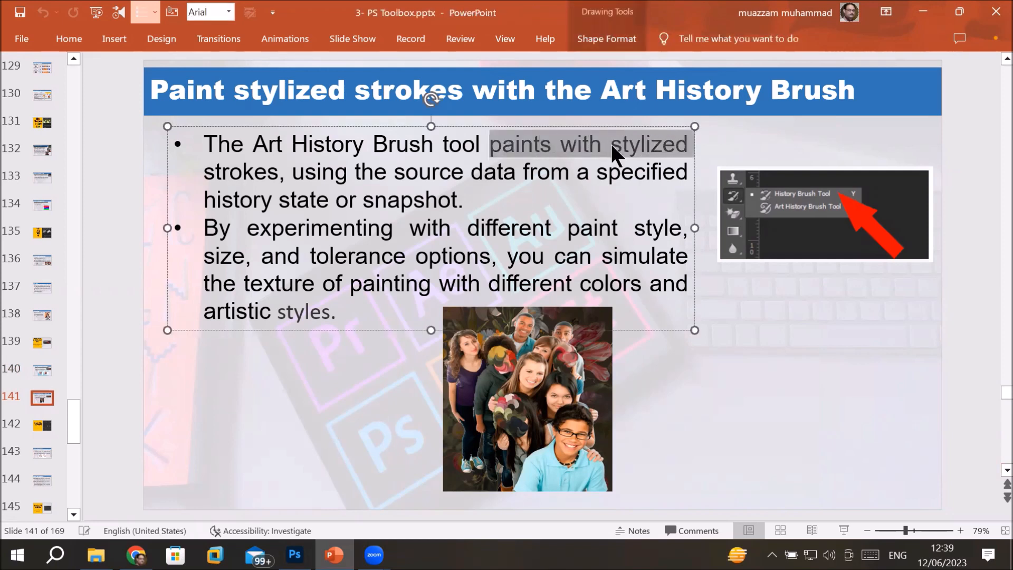
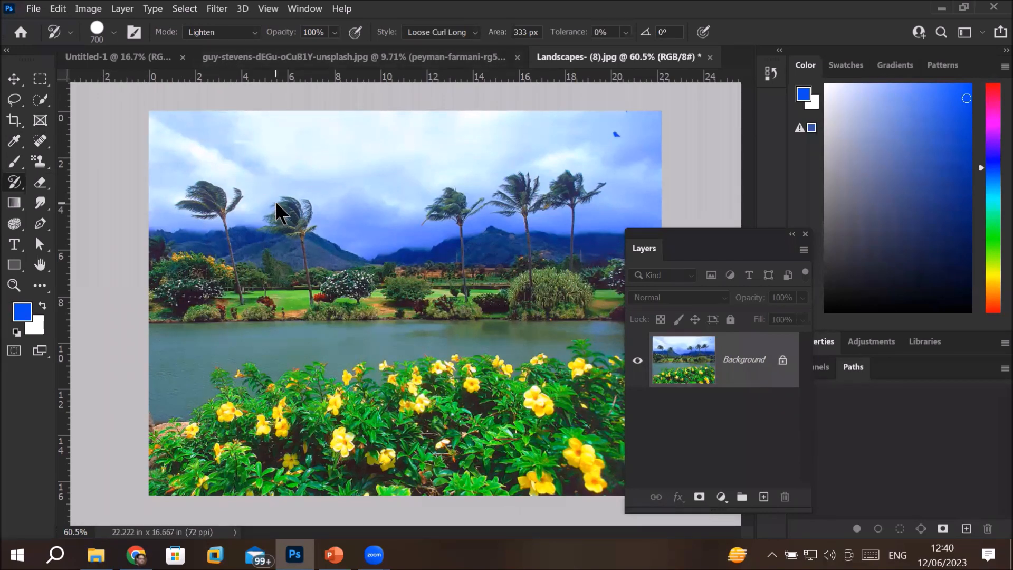
# - Set the Art History Brush size to 250 px
pyautogui.press('[')
pyautogui.press('[')
pyautogui.press('[')
pyautogui.press('[')
pyautogui.press('[')
pyautogui.press('[')
pyautogui.press(']')
pyautogui.press(']')
pyautogui.press('[')
pyautogui.press('[')
pyautogui.press(']')
# - Set the Art History Brush's blending mode to Normal and its style to Tight Short
pyautogui.click(240, 33)
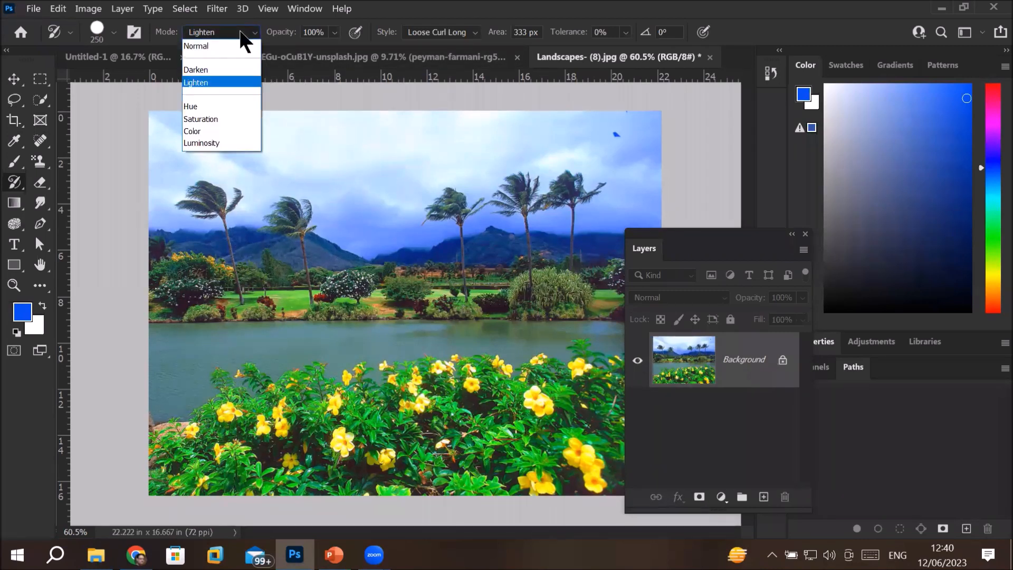
pyautogui.click(225, 46)
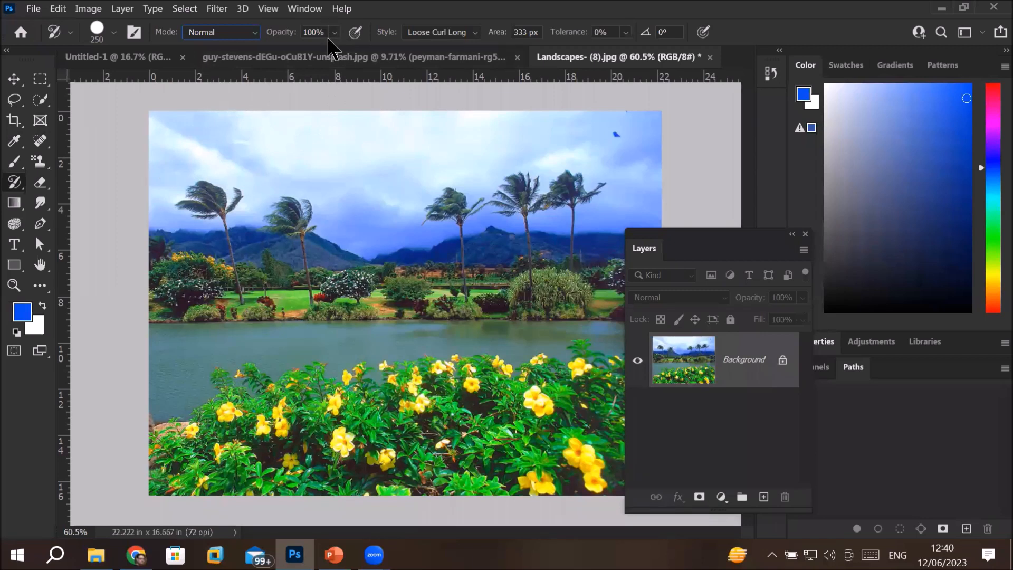
pyautogui.click(476, 32)
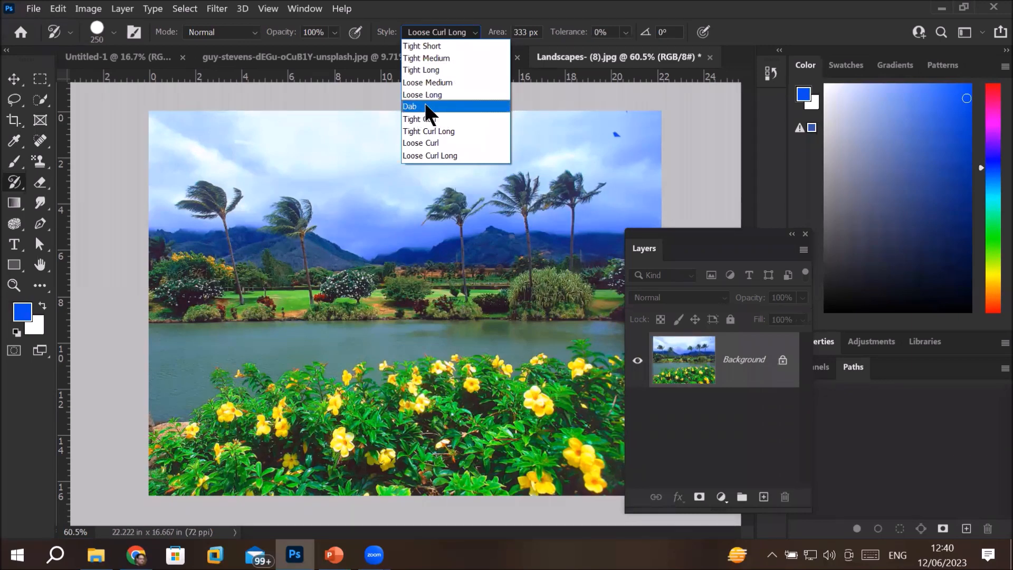
pyautogui.click(429, 47)
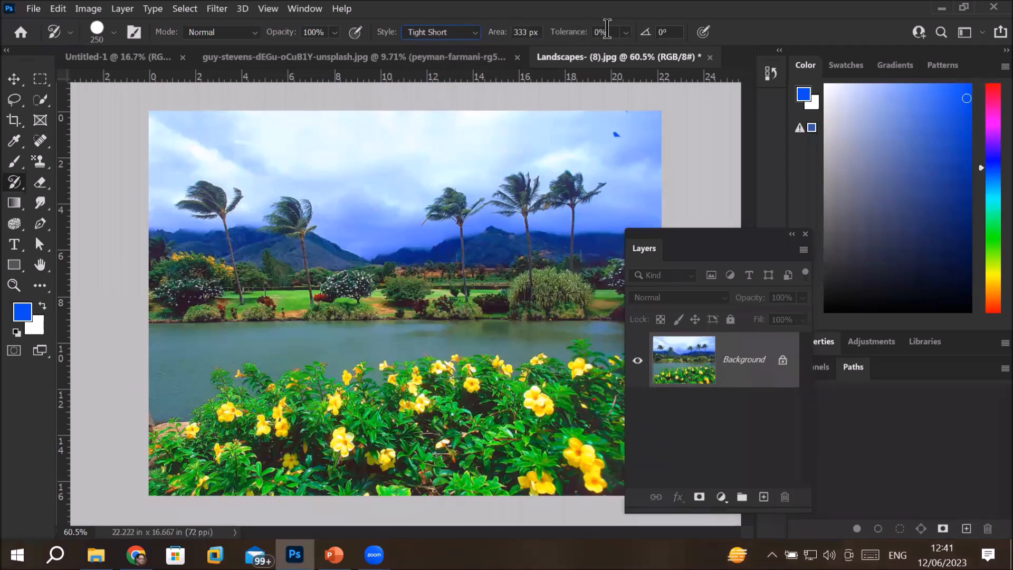
# - Set the Art History Brush's area to 1 px and its size to 60 px
pyautogui.click(526, 32)
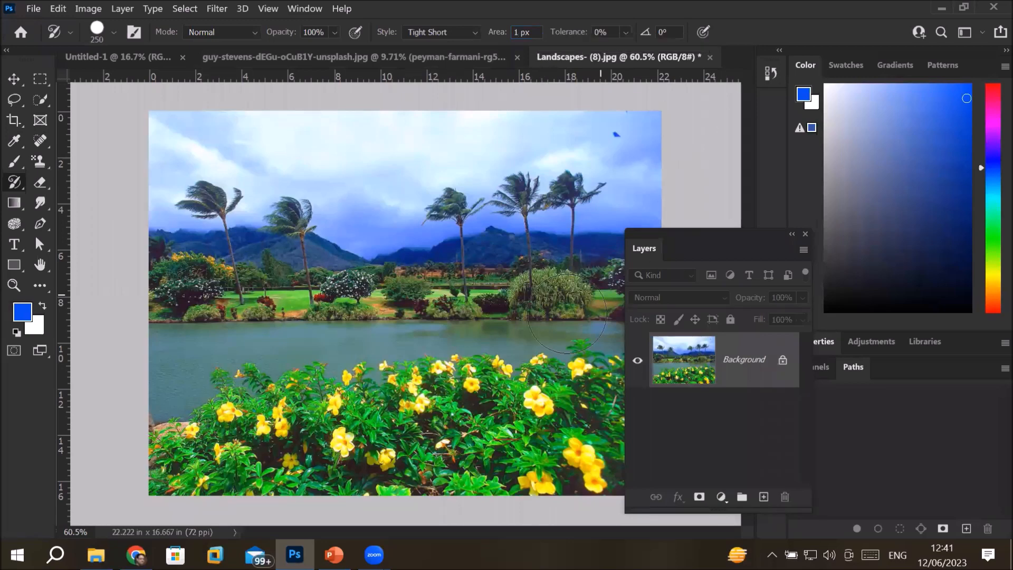
pyautogui.scroll(3, 485, 403)
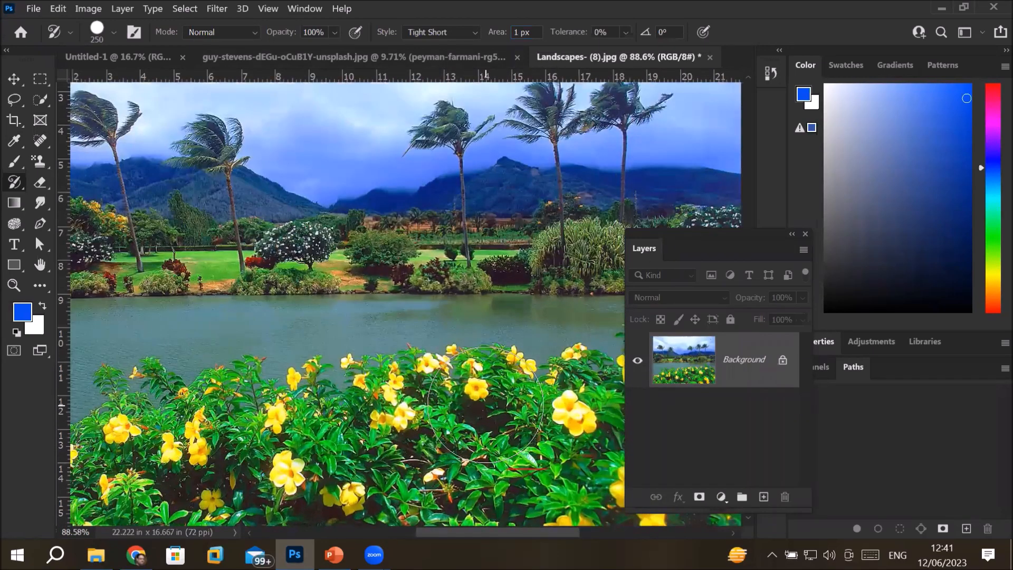
pyautogui.press('[')
pyautogui.press('[')
pyautogui.press('[')
pyautogui.press('[')
pyautogui.press('[')
pyautogui.press('[')
pyautogui.press('[')
# - Paint Tight Short Art History Brush strokes over the yellow flowers in the landscape's foreground
pyautogui.click(477, 389)
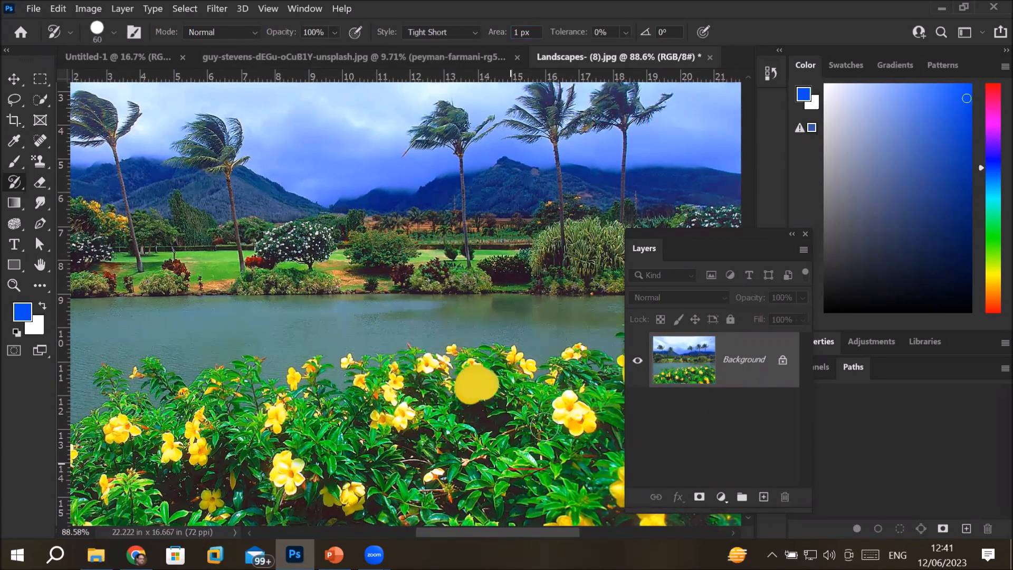
pyautogui.click(573, 413)
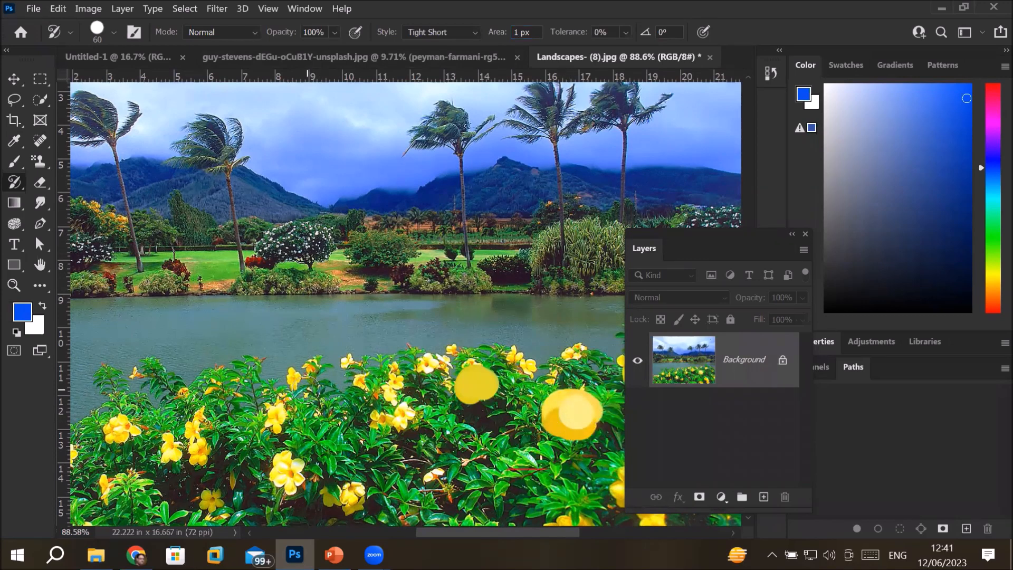
pyautogui.click(275, 419)
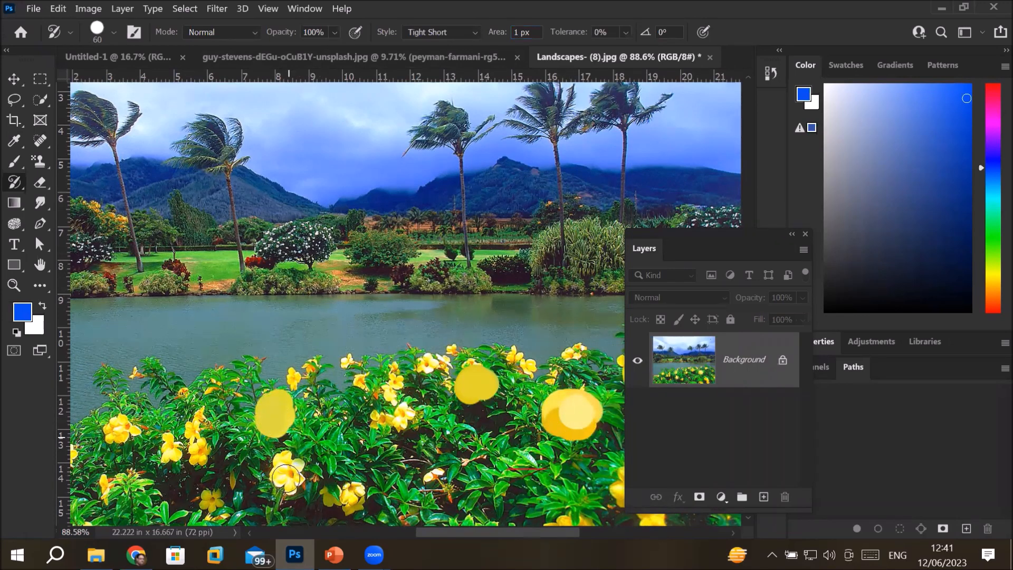
pyautogui.click(286, 464)
pyautogui.moveTo(176, 442); pyautogui.dragTo(227, 446)
pyautogui.moveTo(104, 428); pyautogui.dragTo(118, 422)
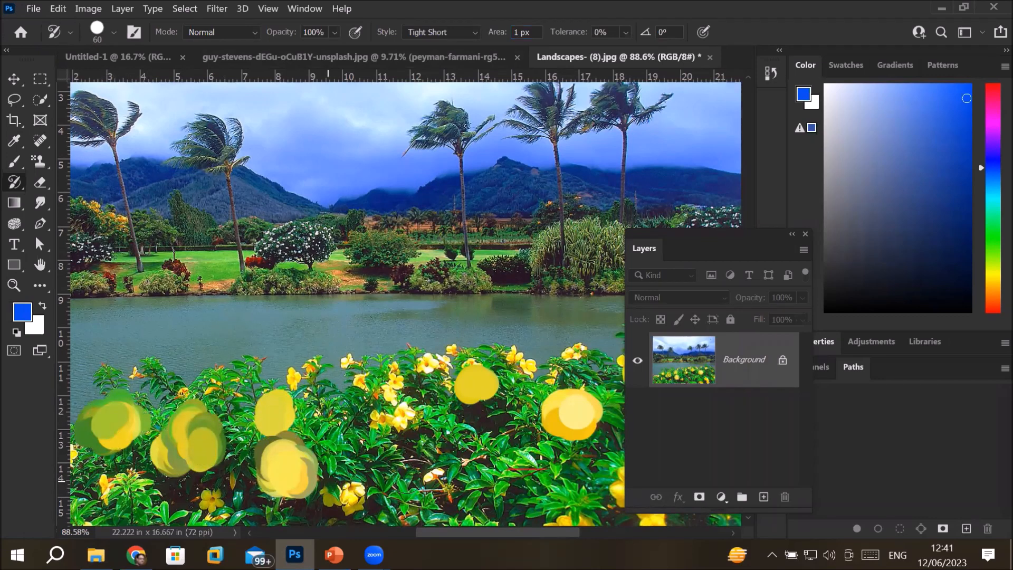
pyautogui.click(346, 501)
pyautogui.moveTo(385, 391); pyautogui.dragTo(403, 409)
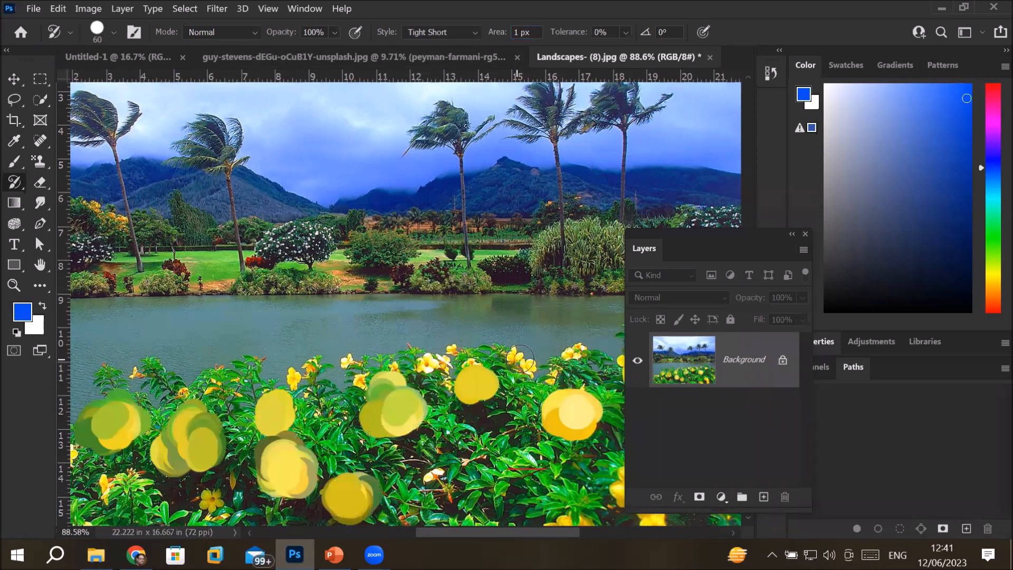
pyautogui.moveTo(515, 359); pyautogui.dragTo(524, 382)
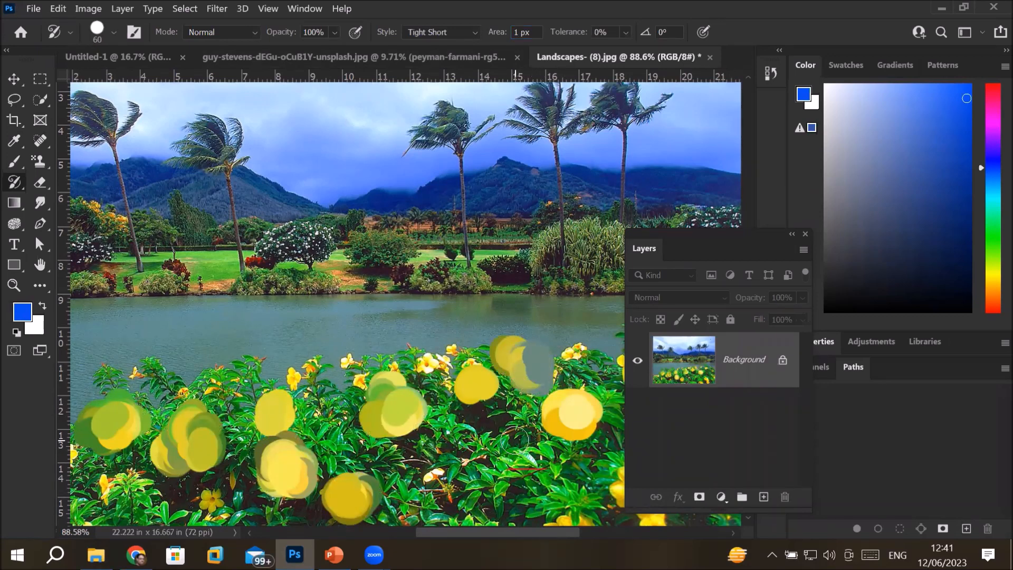
# - Paint Art History Brush strokes down the crowns and trunks of the five palm trees
pyautogui.moveTo(219, 132); pyautogui.dragTo(241, 266)
pyautogui.moveTo(444, 108); pyautogui.dragTo(452, 256)
pyautogui.moveTo(546, 97); pyautogui.dragTo(559, 266)
pyautogui.moveTo(87, 96)
pyautogui.mouseDown()
pyautogui.moveTo(115, 112)
pyautogui.moveTo(132, 280)
pyautogui.mouseUp()
pyautogui.moveTo(629, 102); pyautogui.dragTo(614, 245)
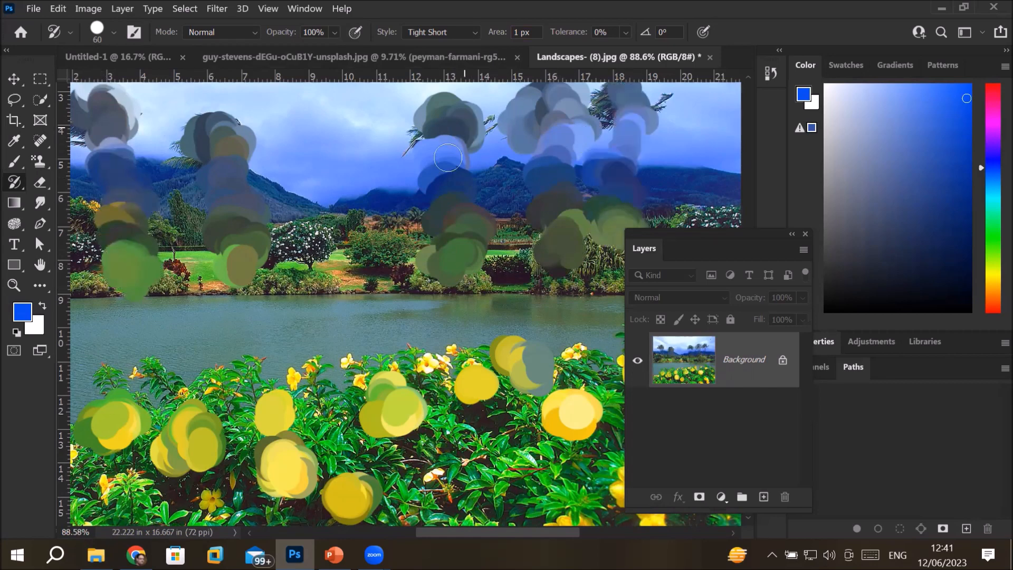
pyautogui.moveTo(405, 137); pyautogui.dragTo(483, 141)
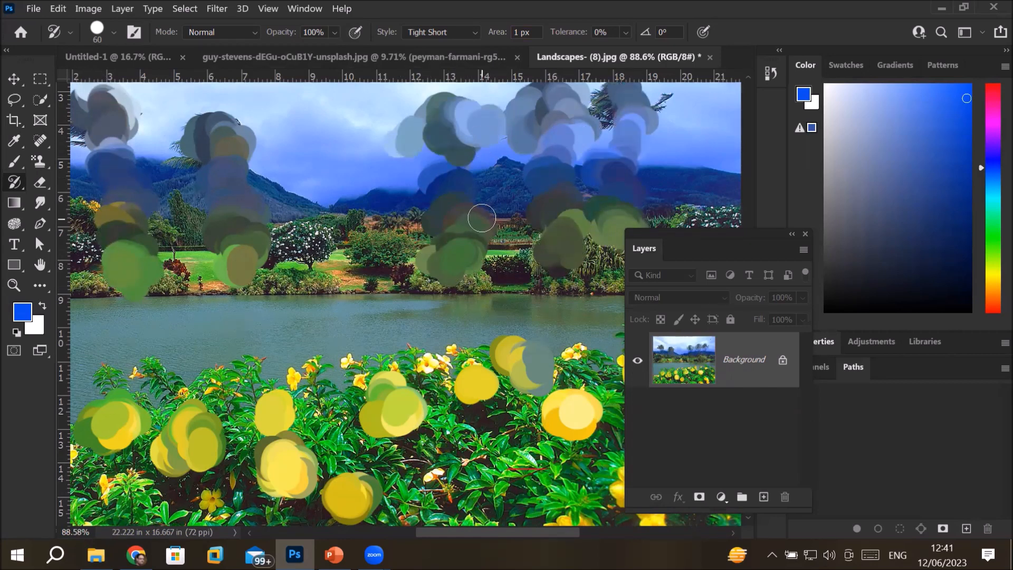
pyautogui.scroll(-2, 482, 218)
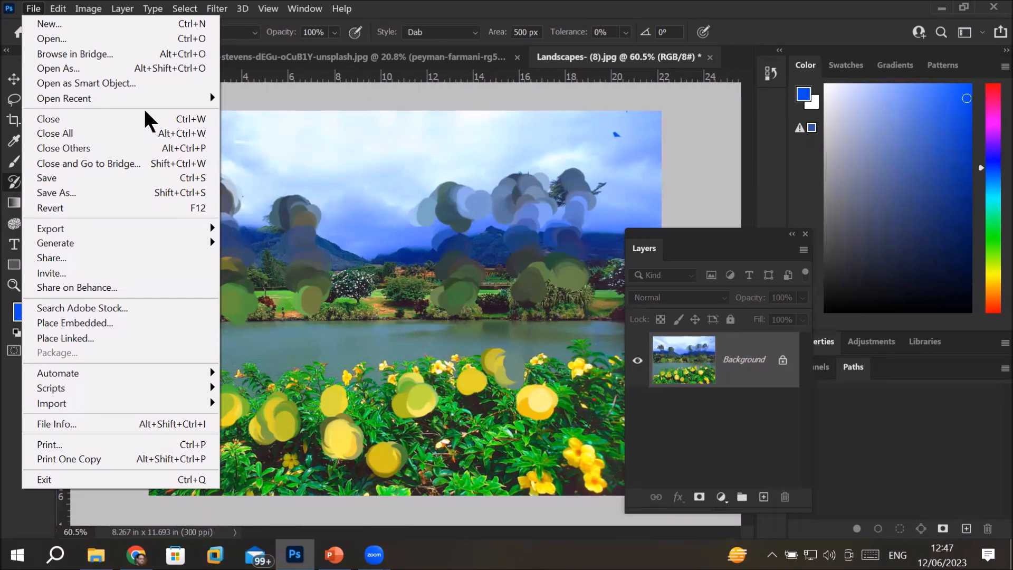
# - Close all open documents without saving their changes
pyautogui.click(108, 133)
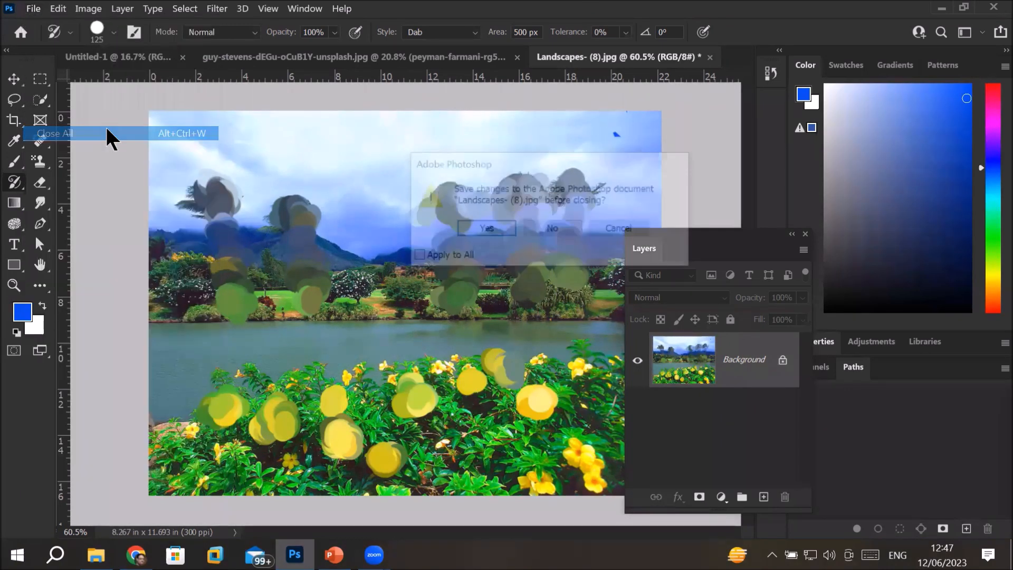
pyautogui.click(549, 223)
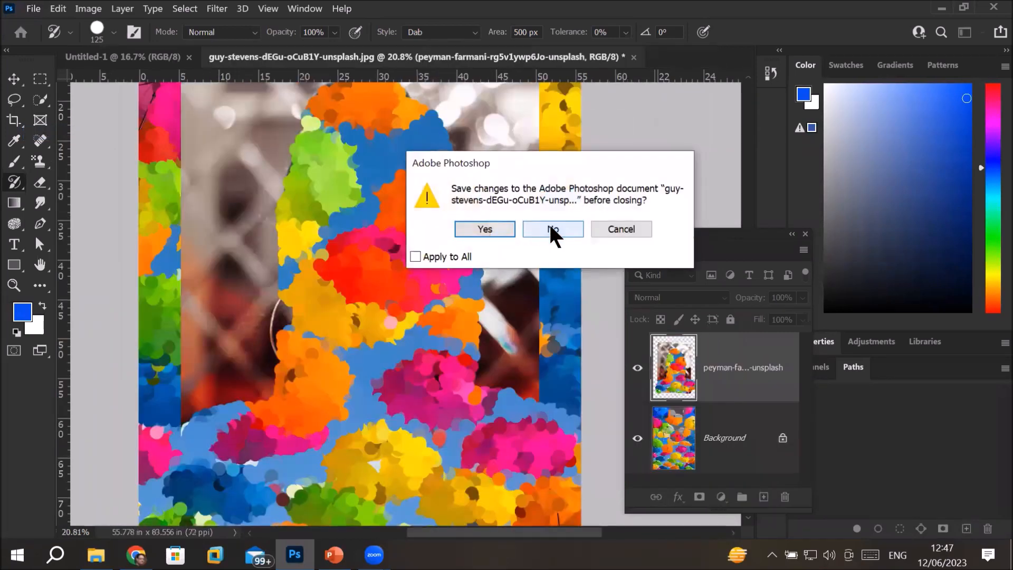
pyautogui.click(549, 223)
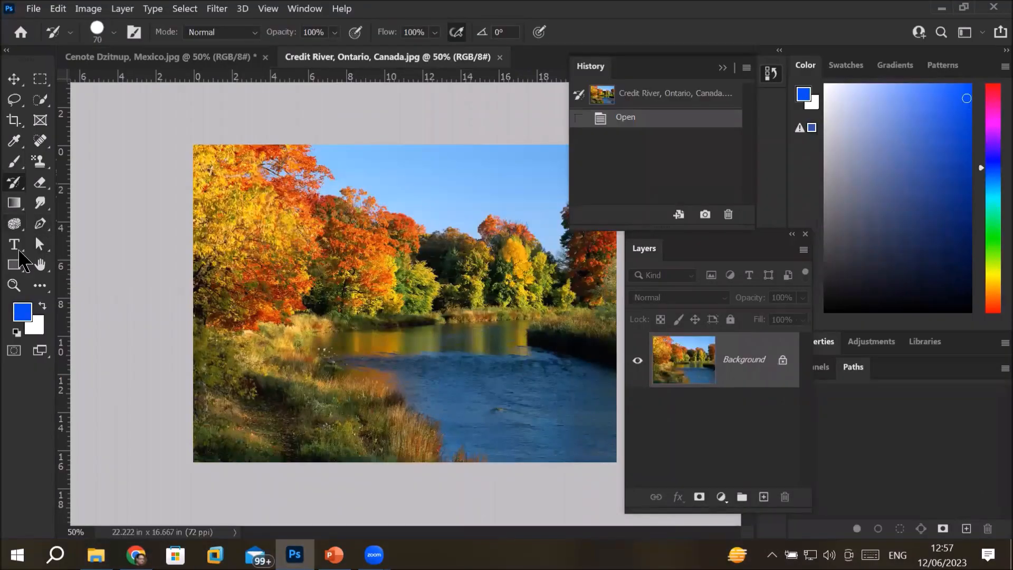
# - Paint over the autumn trees in the Credit River photo with the Art History Brush, using the Dab style and a 1 px area
pyautogui.rightClick(14, 182)
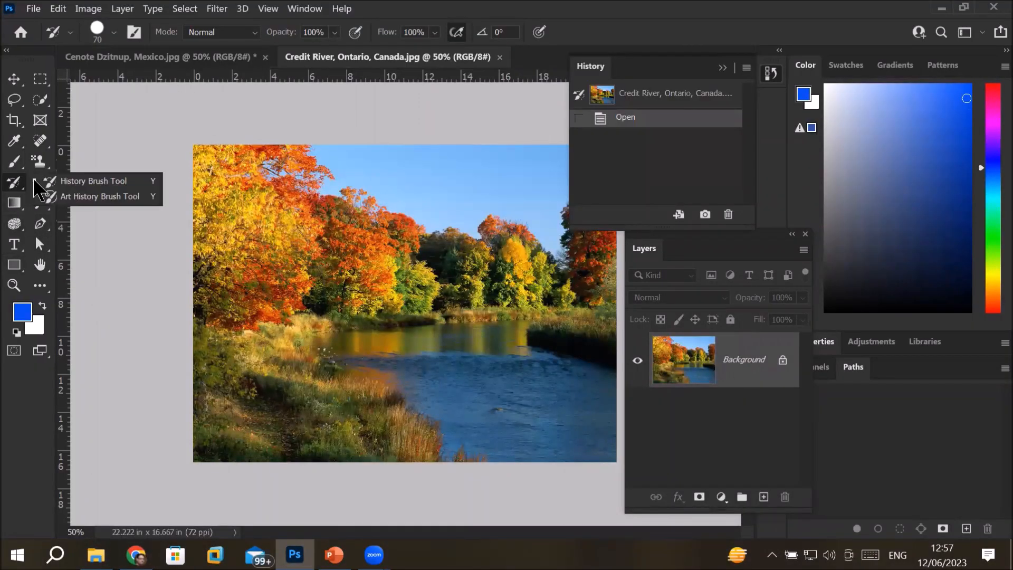
pyautogui.click(90, 196)
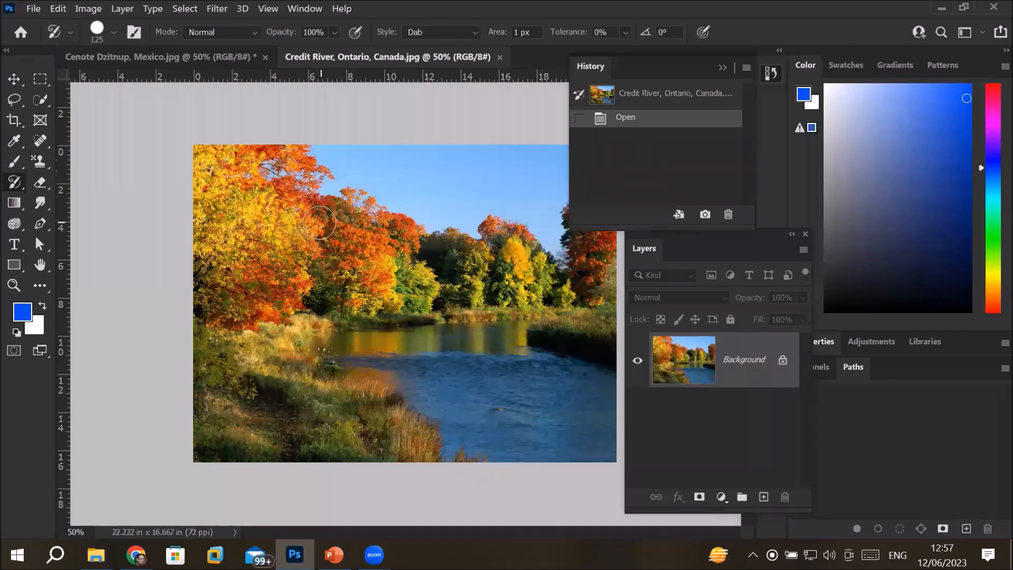
pyautogui.moveTo(303, 159)
pyautogui.mouseDown()
pyautogui.moveTo(201, 170)
pyautogui.moveTo(207, 201)
pyautogui.moveTo(271, 196)
pyautogui.moveTo(307, 203)
pyautogui.moveTo(330, 223)
pyautogui.moveTo(396, 232)
pyautogui.moveTo(411, 301)
pyautogui.moveTo(378, 273)
pyautogui.moveTo(351, 282)
pyautogui.moveTo(339, 309)
pyautogui.moveTo(336, 265)
pyautogui.moveTo(285, 309)
pyautogui.moveTo(309, 258)
pyautogui.moveTo(262, 309)
pyautogui.moveTo(257, 228)
pyautogui.moveTo(206, 225)
pyautogui.moveTo(272, 283)
pyautogui.moveTo(543, 248)
pyautogui.moveTo(419, 251)
pyautogui.moveTo(611, 222)
pyautogui.moveTo(594, 269)
pyautogui.moveTo(572, 262)
pyautogui.moveTo(586, 292)
pyautogui.moveTo(449, 284)
pyautogui.moveTo(603, 281)
pyautogui.moveTo(459, 281)
pyautogui.moveTo(593, 280)
pyautogui.moveTo(583, 317)
pyautogui.mouseUp()
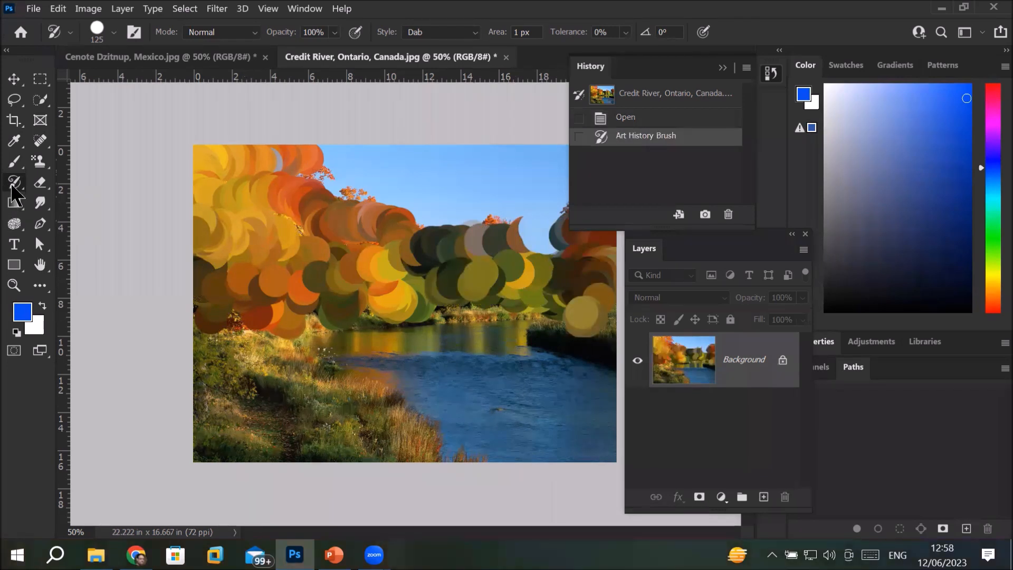
# - Restore a patch of the yellow foliage at the photo's upper left with the History Brush
pyautogui.rightClick(13, 184)
pyautogui.click(87, 182)
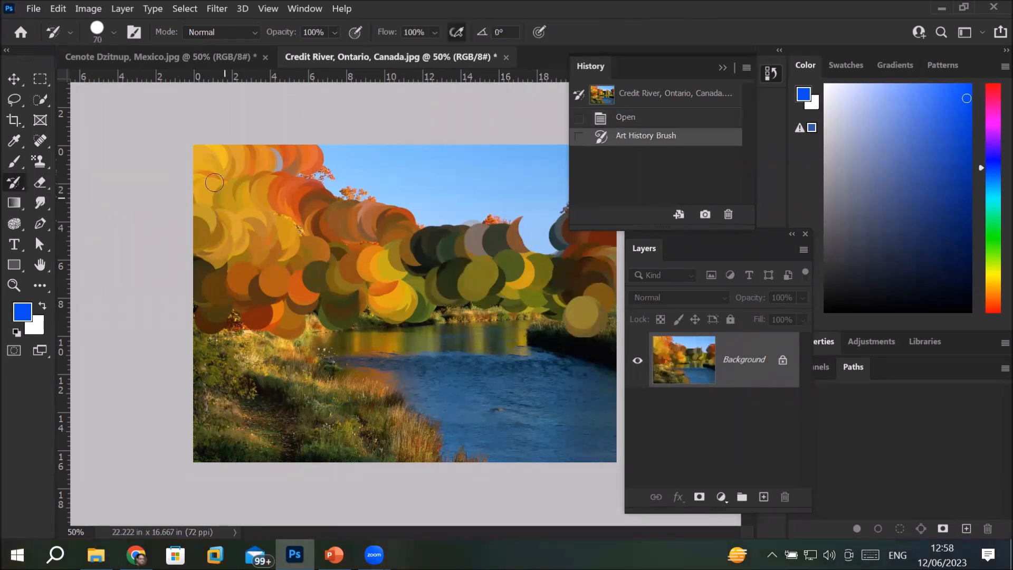
pyautogui.moveTo(214, 182)
pyautogui.mouseDown()
pyautogui.moveTo(244, 157)
pyautogui.moveTo(197, 203)
pyautogui.moveTo(238, 128)
pyautogui.moveTo(227, 227)
pyautogui.moveTo(255, 216)
pyautogui.mouseUp()
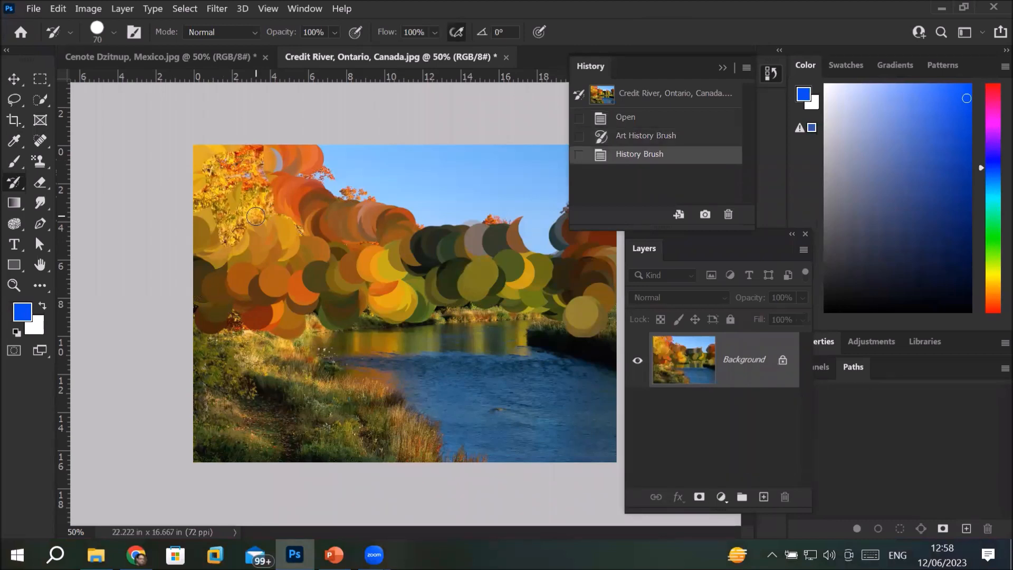
# - Enlarge the History Brush to 400 px and restore the rest of the painted-over trees
pyautogui.press(']')
pyautogui.press(']')
pyautogui.press(']')
pyautogui.press(']')
pyautogui.press(']')
pyautogui.press(']')
pyautogui.press(']')
pyautogui.press(']')
pyautogui.moveTo(264, 211)
pyautogui.mouseDown()
pyautogui.moveTo(255, 293)
pyautogui.moveTo(240, 238)
pyautogui.moveTo(232, 283)
pyautogui.moveTo(455, 283)
pyautogui.moveTo(432, 211)
pyautogui.moveTo(517, 232)
pyautogui.moveTo(510, 264)
pyautogui.moveTo(603, 318)
pyautogui.moveTo(570, 342)
pyautogui.moveTo(214, 331)
pyautogui.moveTo(483, 322)
pyautogui.moveTo(256, 311)
pyautogui.mouseUp()
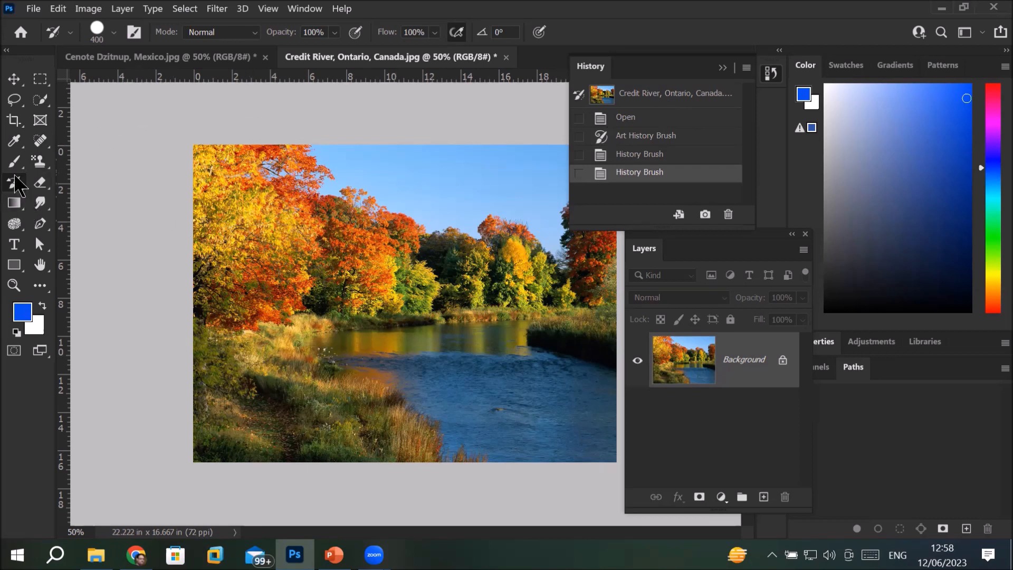
pyautogui.click(15, 162)
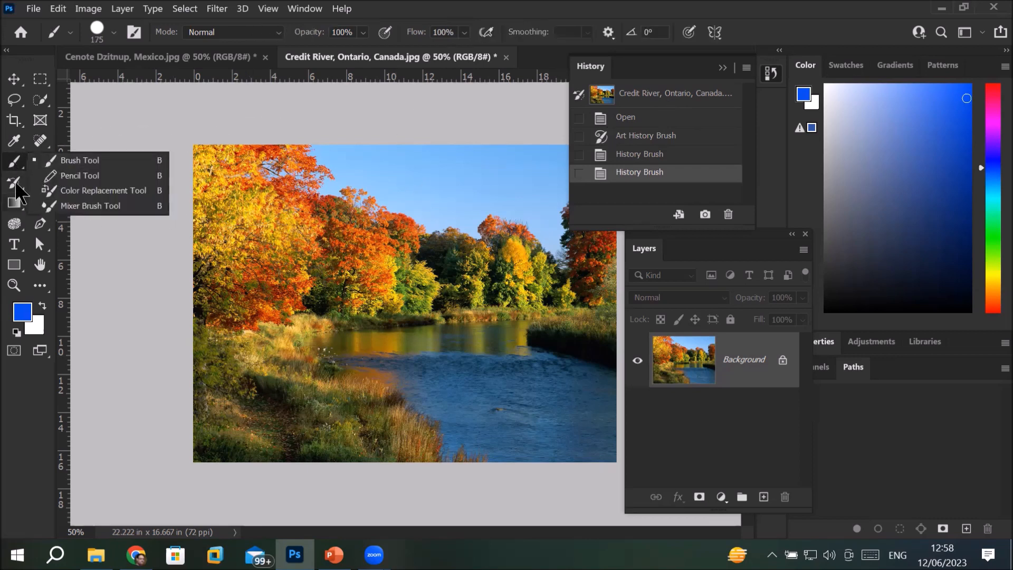
pyautogui.click(16, 183)
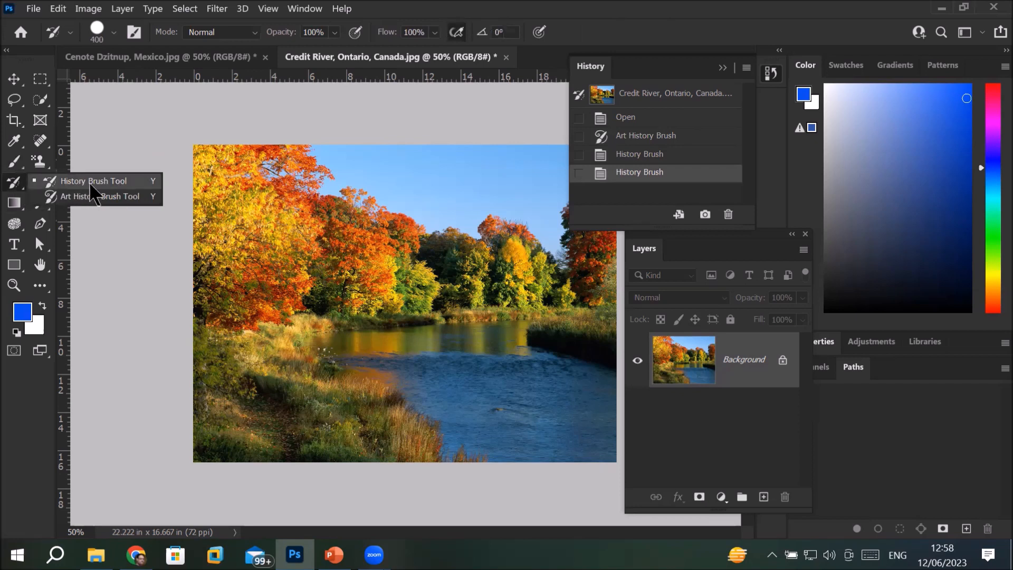
pyautogui.click(11, 164)
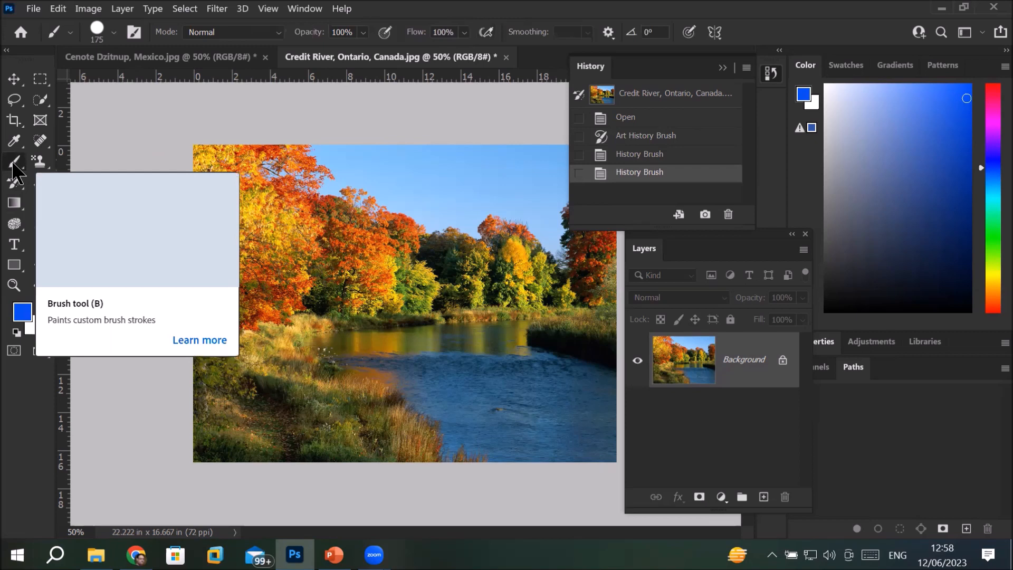
# - Paint Art History Brush dabs over the grassy riverbank and the river
pyautogui.click(14, 182)
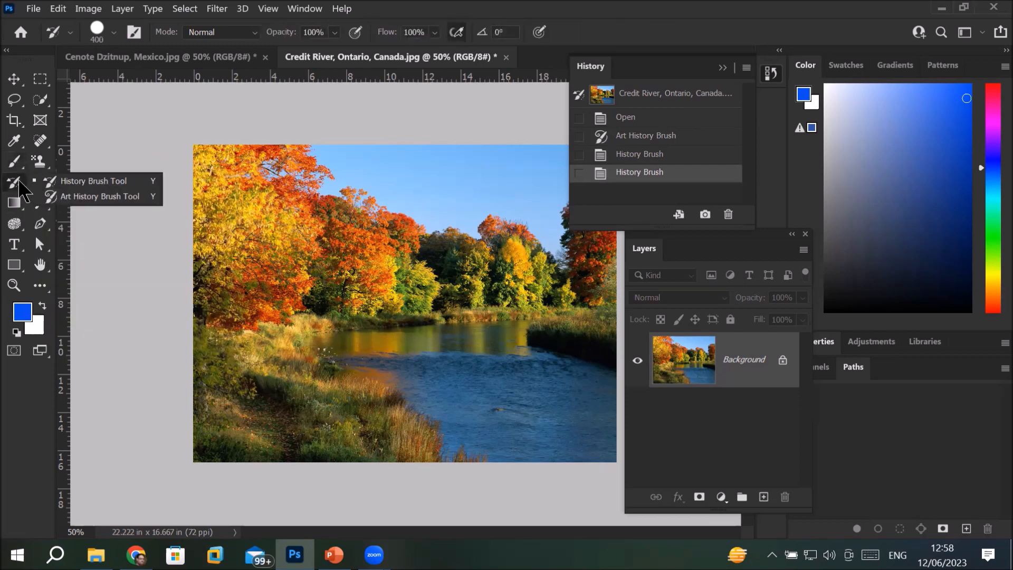
pyautogui.click(82, 196)
pyautogui.moveTo(325, 383)
pyautogui.mouseDown()
pyautogui.moveTo(389, 464)
pyautogui.moveTo(369, 392)
pyautogui.moveTo(449, 461)
pyautogui.moveTo(386, 438)
pyautogui.moveTo(329, 381)
pyautogui.moveTo(316, 440)
pyautogui.moveTo(277, 370)
pyautogui.moveTo(280, 430)
pyautogui.moveTo(245, 364)
pyautogui.moveTo(224, 417)
pyautogui.moveTo(189, 341)
pyautogui.moveTo(203, 443)
pyautogui.moveTo(309, 463)
pyautogui.moveTo(381, 458)
pyautogui.moveTo(369, 400)
pyautogui.moveTo(424, 457)
pyautogui.moveTo(462, 454)
pyautogui.mouseUp()
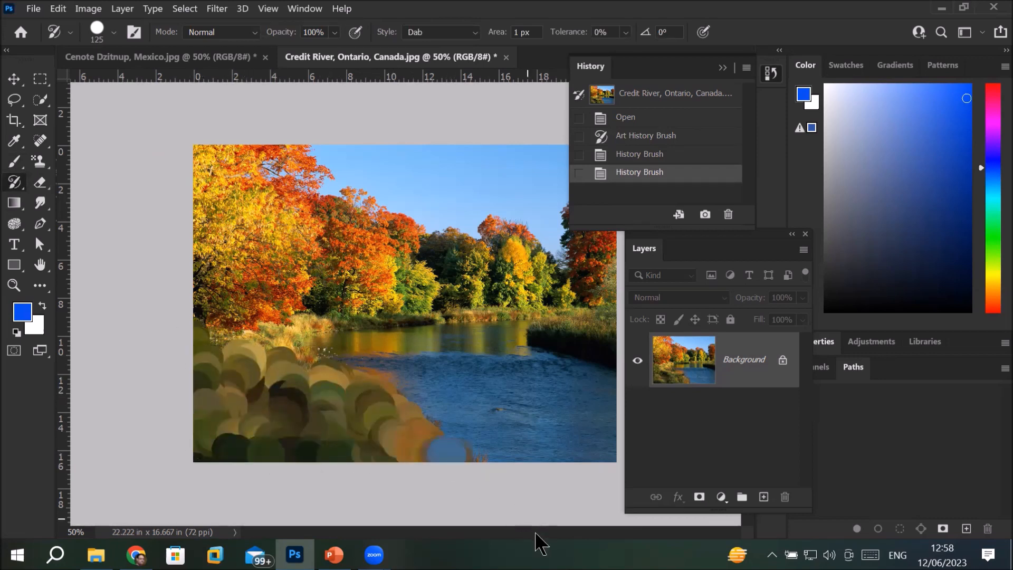
pyautogui.moveTo(537, 543); pyautogui.dragTo(560, 543)
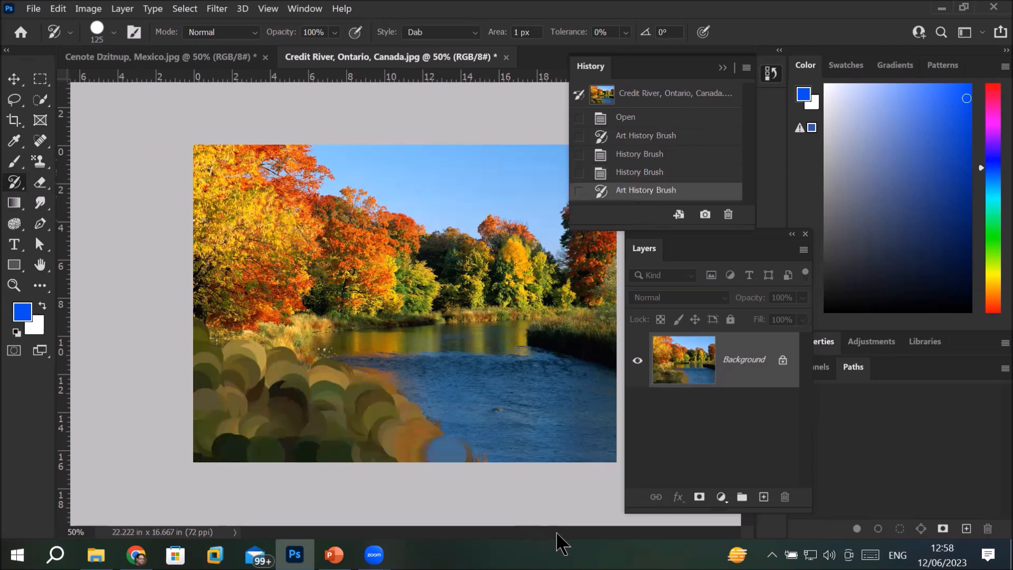
pyautogui.moveTo(351, 359)
pyautogui.mouseDown()
pyautogui.moveTo(426, 339)
pyautogui.moveTo(585, 373)
pyautogui.moveTo(641, 373)
pyautogui.moveTo(497, 359)
pyautogui.moveTo(600, 391)
pyautogui.moveTo(434, 377)
pyautogui.moveTo(562, 397)
pyautogui.moveTo(430, 395)
pyautogui.moveTo(539, 423)
pyautogui.moveTo(473, 434)
pyautogui.moveTo(452, 458)
pyautogui.moveTo(608, 451)
pyautogui.moveTo(440, 455)
pyautogui.moveTo(578, 402)
pyautogui.moveTo(506, 359)
pyautogui.moveTo(632, 388)
pyautogui.moveTo(625, 356)
pyautogui.moveTo(548, 346)
pyautogui.moveTo(594, 346)
pyautogui.moveTo(569, 349)
pyautogui.mouseUp()
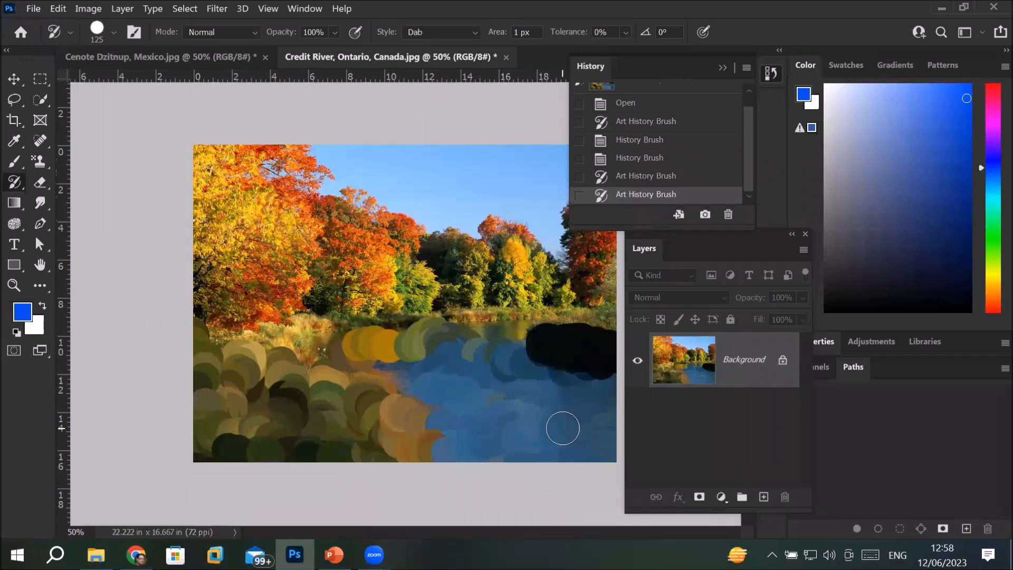
# - Restore the painted-over riverbank and river to their original detail with the History Brush
pyautogui.rightClick(13, 187)
pyautogui.click(100, 177)
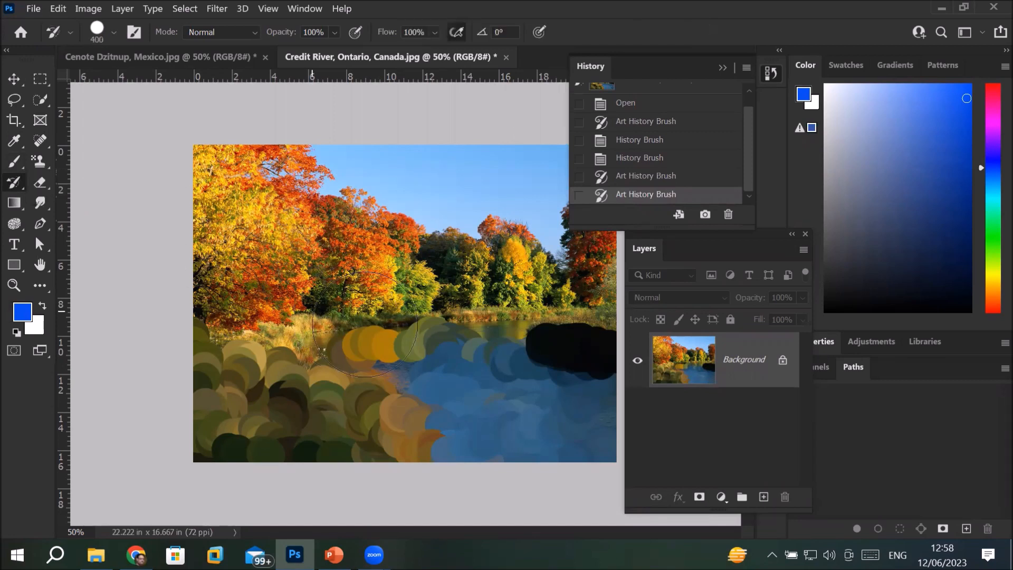
pyautogui.moveTo(370, 343)
pyautogui.mouseDown()
pyautogui.moveTo(200, 311)
pyautogui.moveTo(362, 464)
pyautogui.moveTo(396, 372)
pyautogui.moveTo(577, 418)
pyautogui.mouseUp()
pyautogui.moveTo(480, 372); pyautogui.dragTo(554, 356)
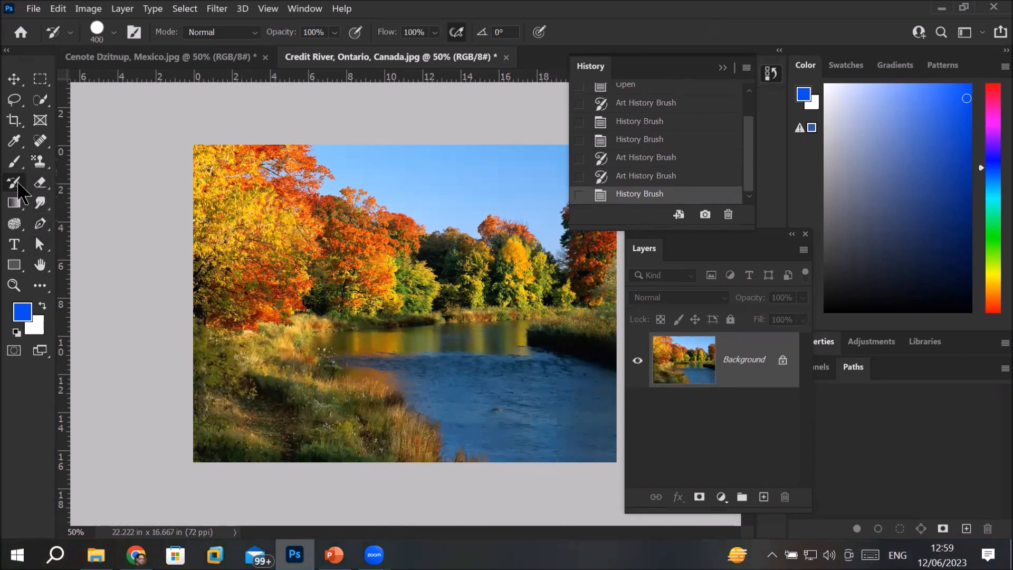
# - Paint Art History Brush dabs over the orange and yellow trees on the photo's left side
pyautogui.rightClick(18, 187)
pyautogui.click(79, 194)
pyautogui.moveTo(202, 170)
pyautogui.mouseDown()
pyautogui.moveTo(274, 160)
pyautogui.moveTo(323, 169)
pyautogui.moveTo(284, 180)
pyautogui.moveTo(381, 229)
pyautogui.moveTo(424, 236)
pyautogui.moveTo(362, 274)
pyautogui.moveTo(343, 240)
pyautogui.moveTo(303, 296)
pyautogui.moveTo(298, 263)
pyautogui.moveTo(263, 213)
pyautogui.moveTo(287, 210)
pyautogui.mouseUp()
pyautogui.moveTo(217, 217)
pyautogui.mouseDown()
pyautogui.moveTo(236, 295)
pyautogui.moveTo(256, 274)
pyautogui.mouseUp()
# - Restore the dabbed orange and yellow trees with the History Brush
pyautogui.rightClick(9, 182)
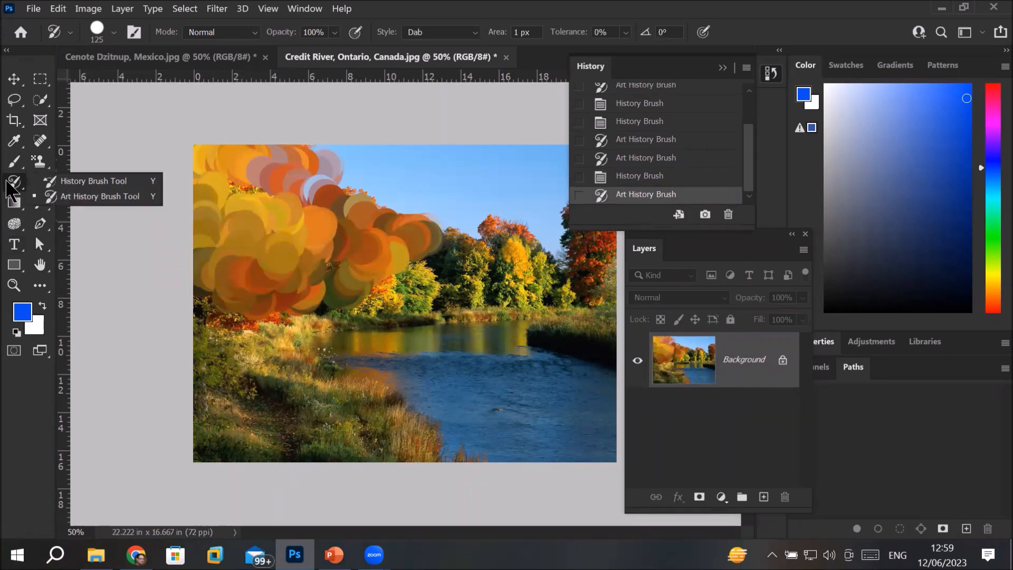
pyautogui.click(96, 182)
pyautogui.moveTo(226, 141)
pyautogui.mouseDown()
pyautogui.moveTo(223, 320)
pyautogui.moveTo(317, 175)
pyautogui.moveTo(313, 138)
pyautogui.moveTo(324, 292)
pyautogui.mouseUp()
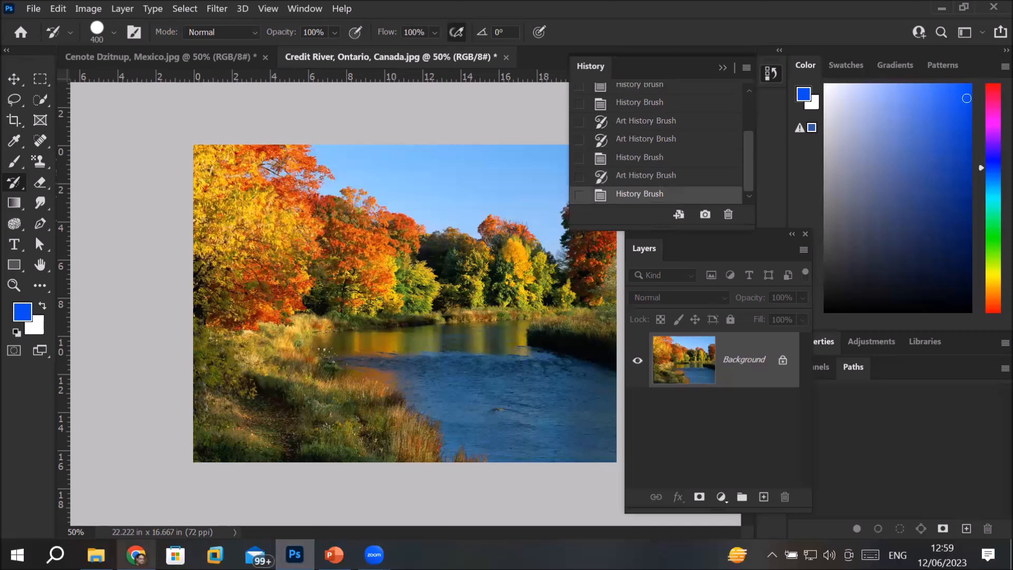
# - Switch to File Explorer and open the Models folder inside the Images folder
pyautogui.click(95, 554)
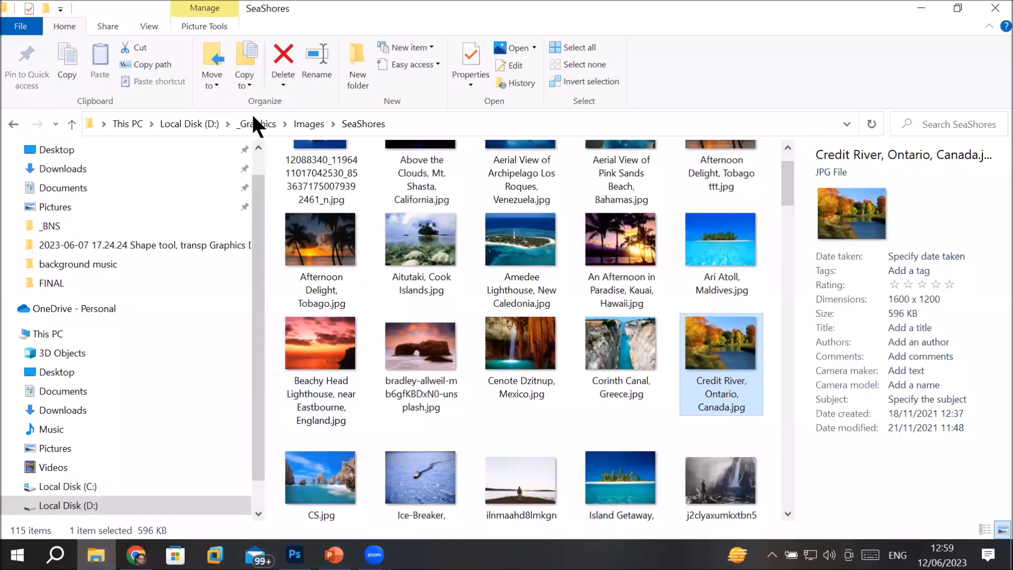
pyautogui.click(307, 123)
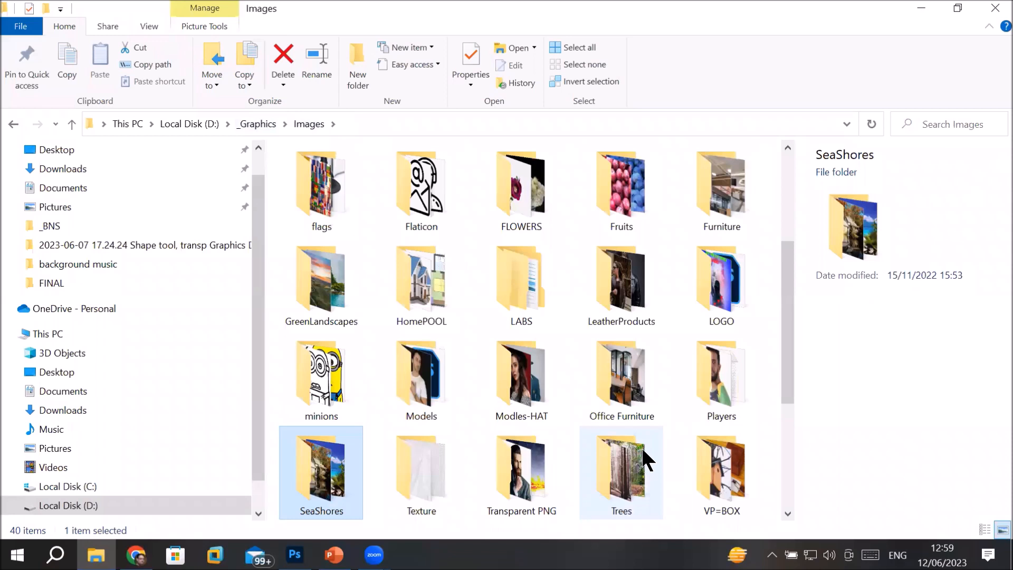
pyautogui.moveTo(647, 458)
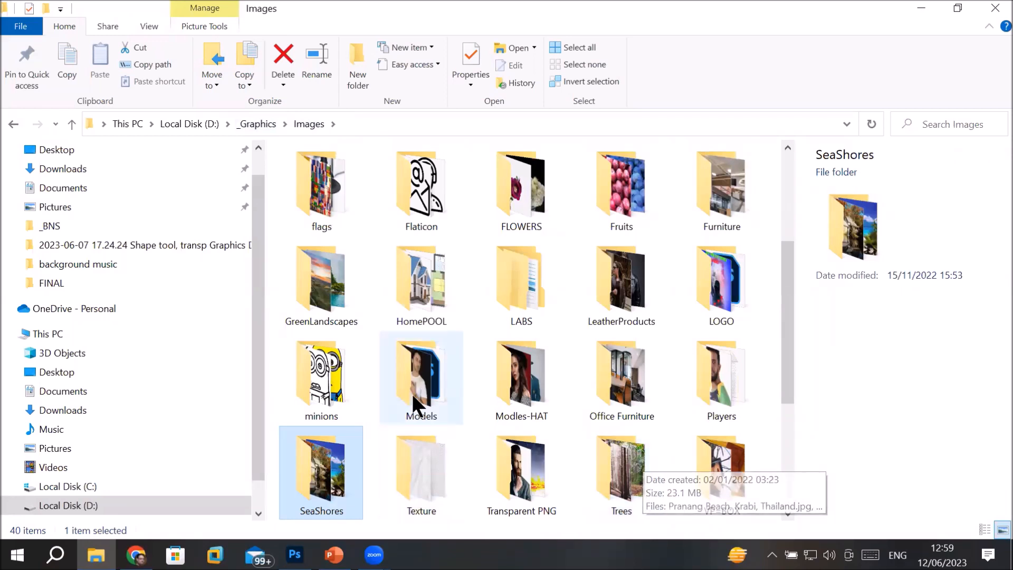
pyautogui.click(431, 392)
pyautogui.doubleClick(430, 382)
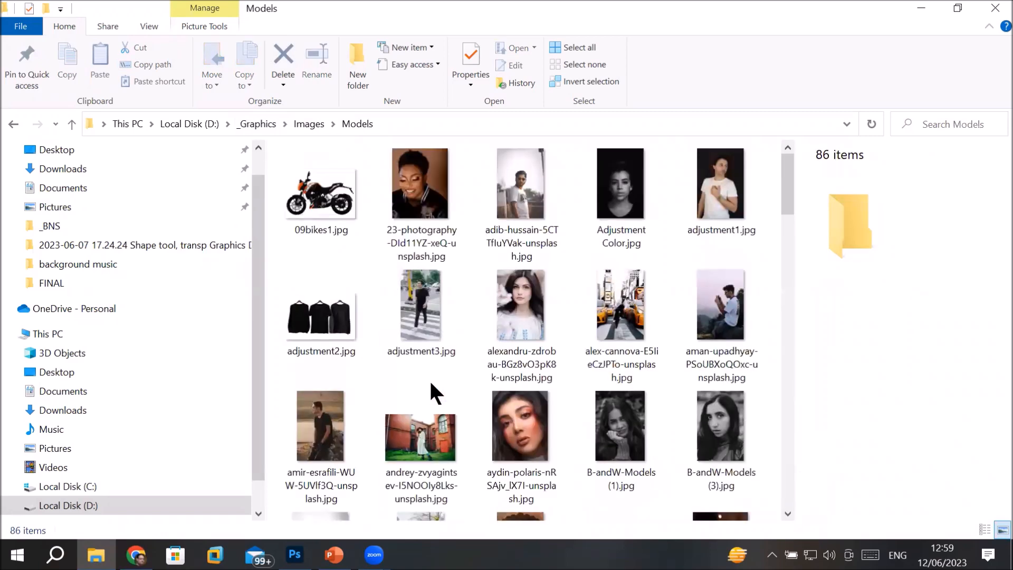
# - Open the Models photo of the cyclist riding between yellow taxis in Photoshop
pyautogui.moveTo(631, 316); pyautogui.dragTo(561, 49)
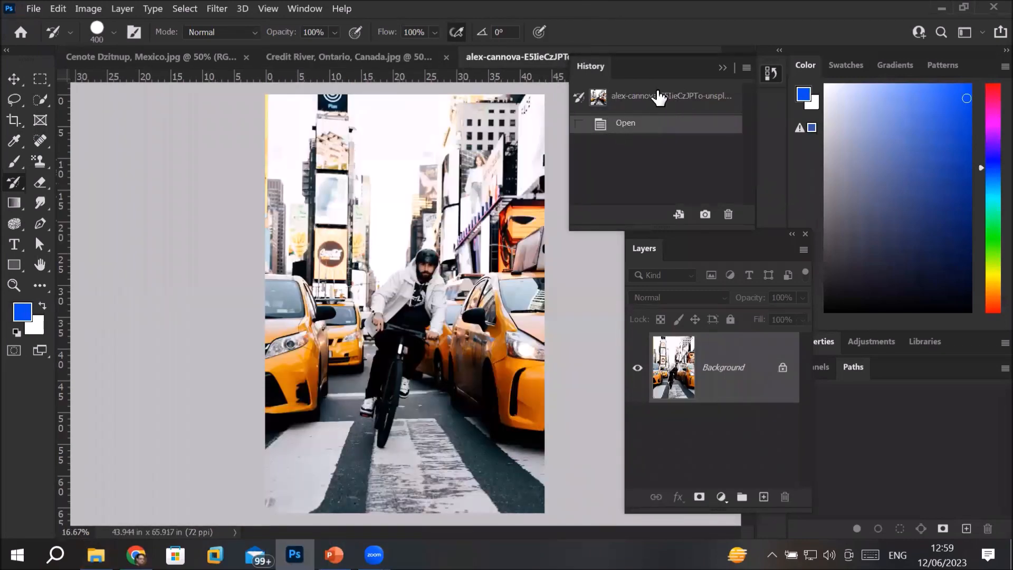
pyautogui.scroll(2, 432, 340)
pyautogui.scroll(3, 432, 340)
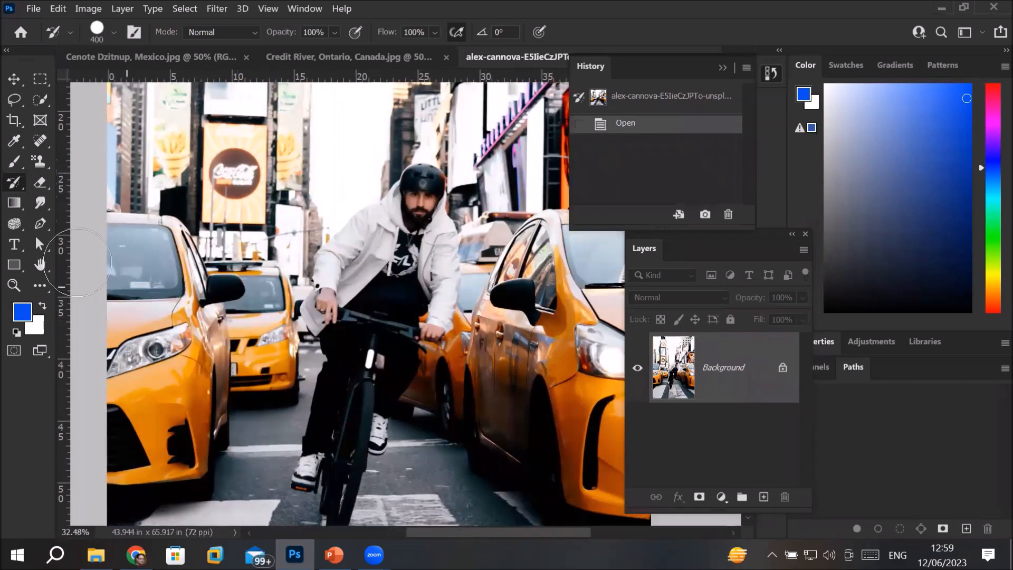
# - Paint Dab-style Art History Brush strokes over the cyclist's head and white jacket
pyautogui.rightClick(13, 187)
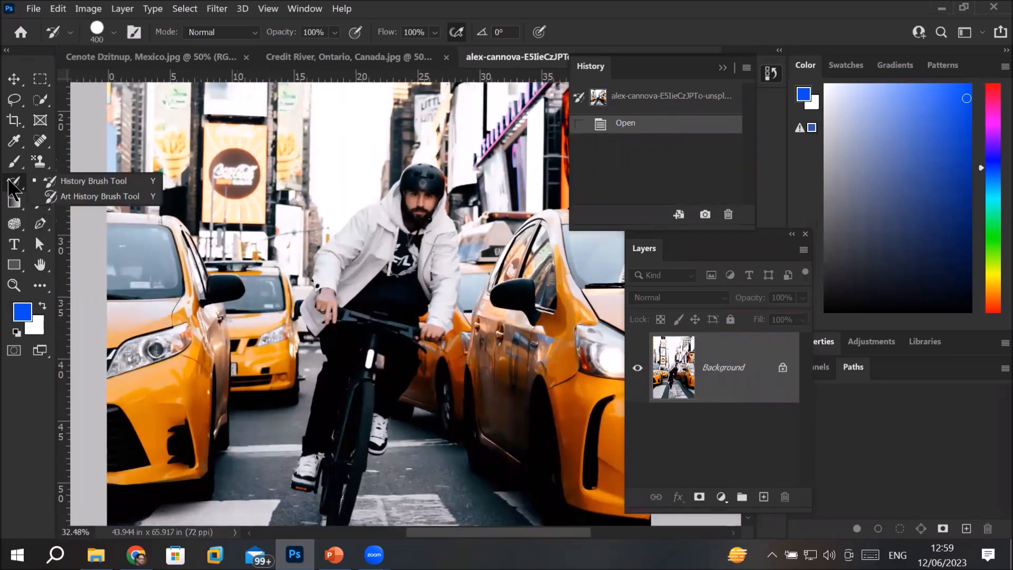
pyautogui.click(89, 197)
pyautogui.moveTo(388, 187)
pyautogui.mouseDown()
pyautogui.moveTo(412, 216)
pyautogui.moveTo(438, 177)
pyautogui.moveTo(393, 248)
pyautogui.moveTo(428, 188)
pyautogui.moveTo(377, 230)
pyautogui.moveTo(441, 207)
pyautogui.moveTo(418, 284)
pyautogui.moveTo(356, 272)
pyautogui.moveTo(417, 200)
pyautogui.moveTo(438, 274)
pyautogui.mouseUp()
pyautogui.scroll(-2, 483, 301)
pyautogui.scroll(-2, 573, 317)
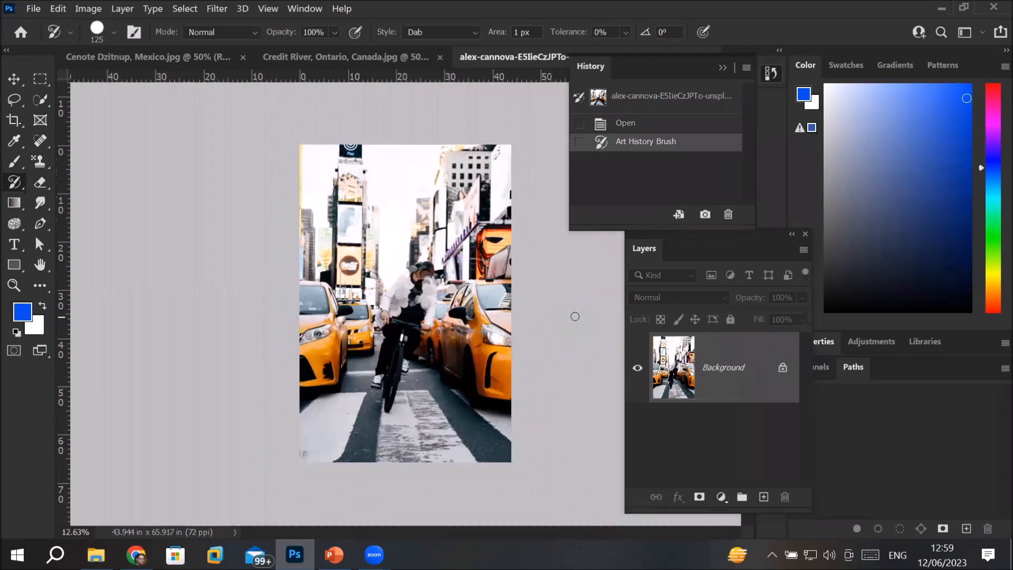
# - Restore the cyclist's dabbed face, helmet and jacket to their original detail with the History Brush
pyautogui.scroll(3, 519, 223)
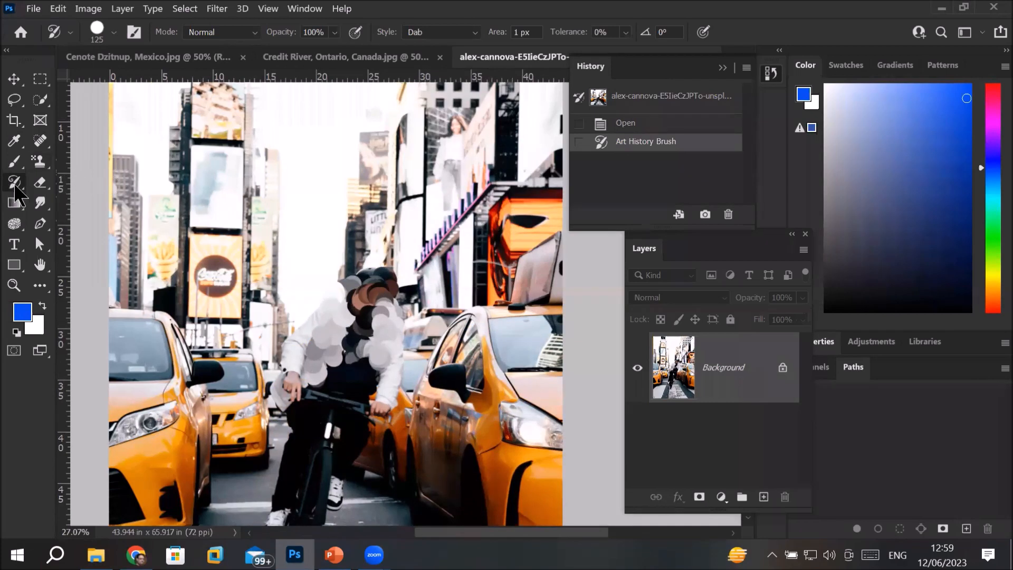
pyautogui.rightClick(14, 185)
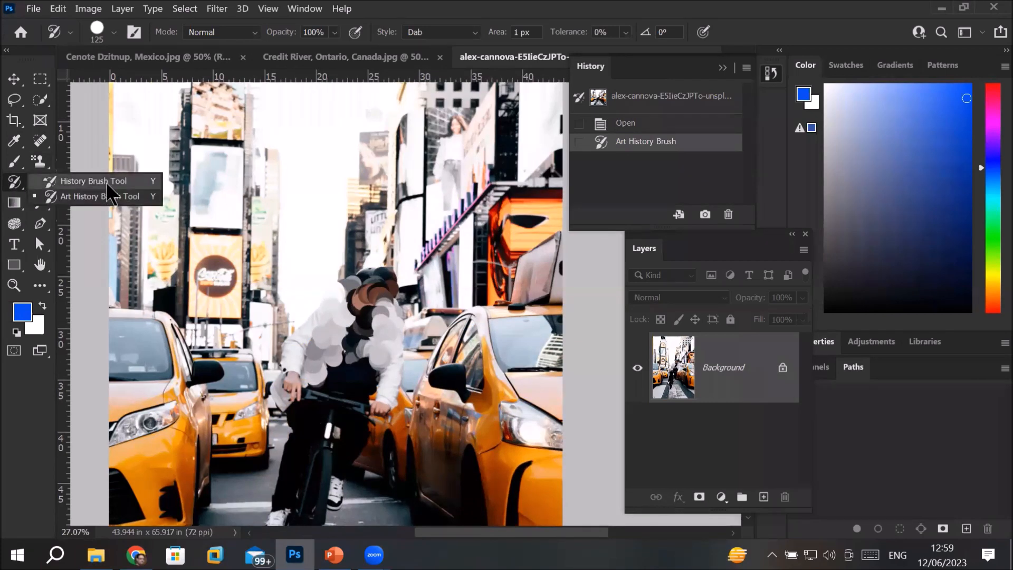
pyautogui.click(106, 182)
pyautogui.moveTo(364, 280); pyautogui.dragTo(391, 299)
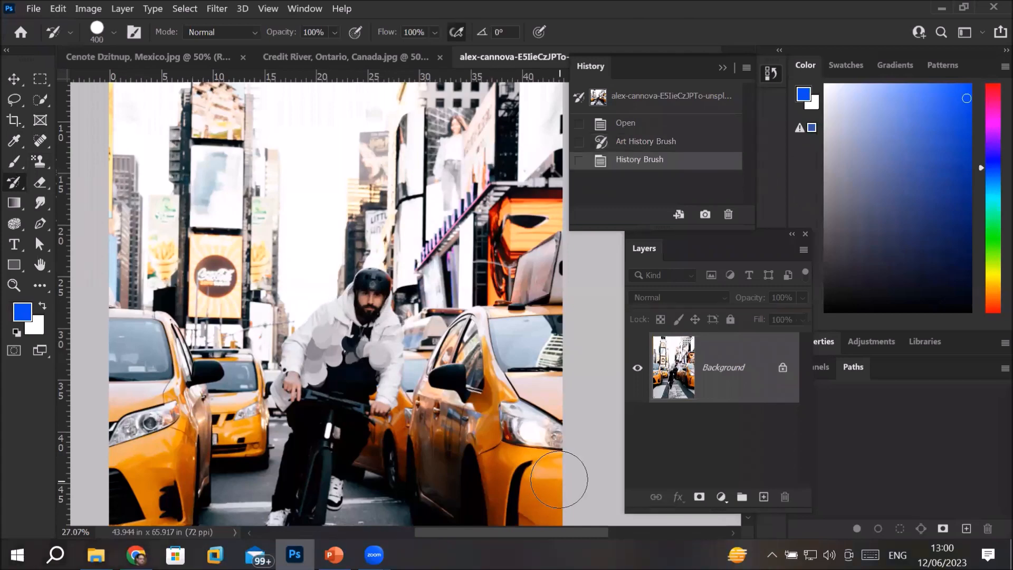
pyautogui.moveTo(329, 332)
pyautogui.mouseDown()
pyautogui.moveTo(333, 313)
pyautogui.moveTo(304, 385)
pyautogui.moveTo(370, 375)
pyautogui.moveTo(323, 341)
pyautogui.moveTo(154, 420)
pyautogui.mouseUp()
pyautogui.scroll(-2, 238, 357)
pyautogui.scroll(-1, 238, 357)
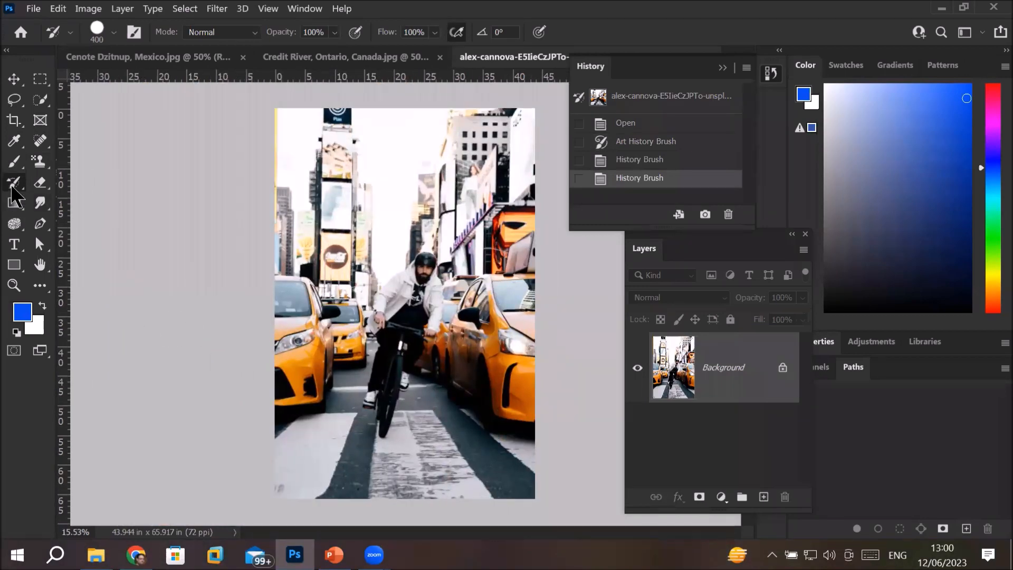
# - Set the Art History Brush style to Loose Curl Long
pyautogui.rightClick(15, 184)
pyautogui.click(84, 196)
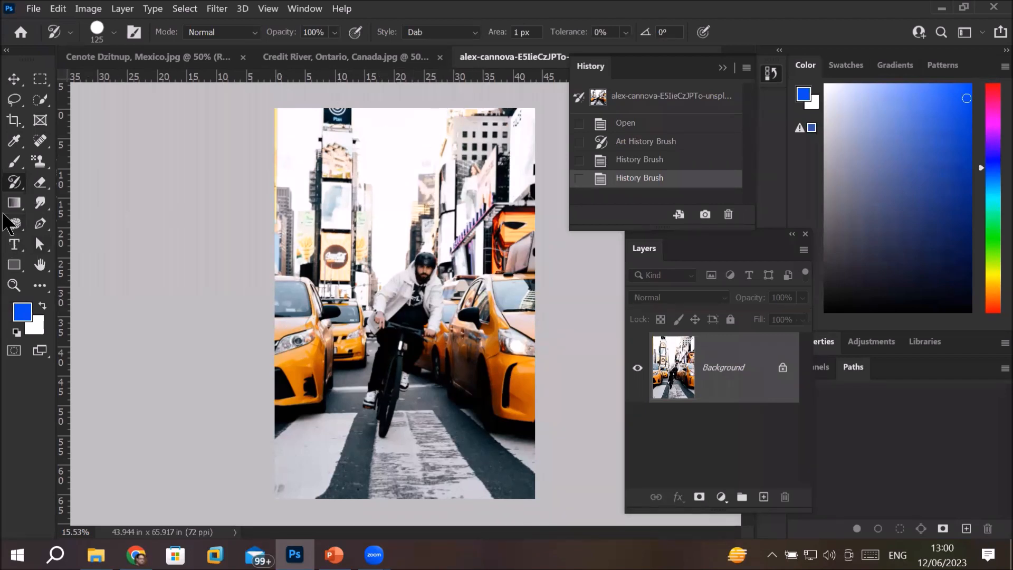
pyautogui.rightClick(13, 184)
pyautogui.click(105, 197)
pyautogui.click(475, 33)
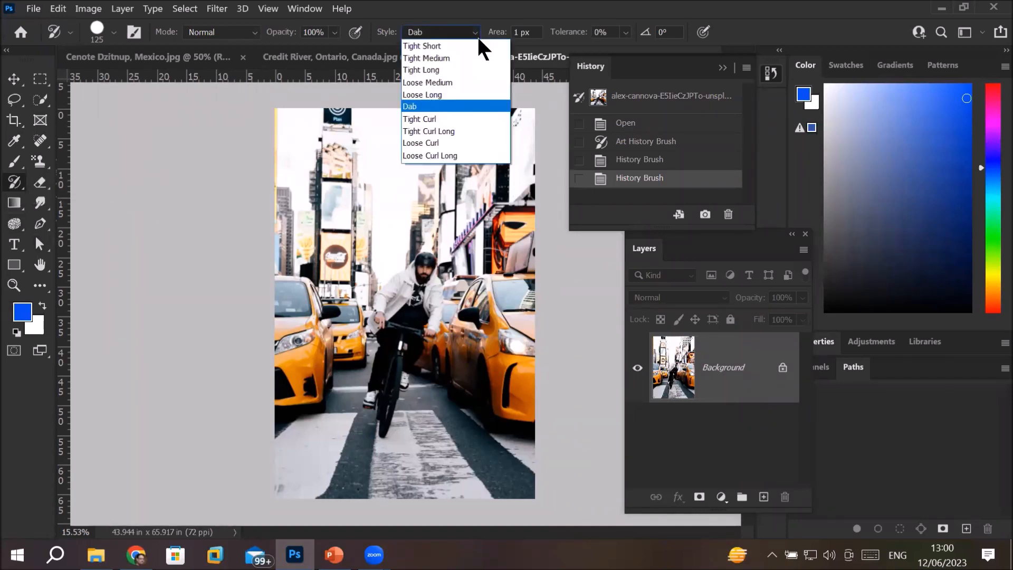
pyautogui.click(441, 155)
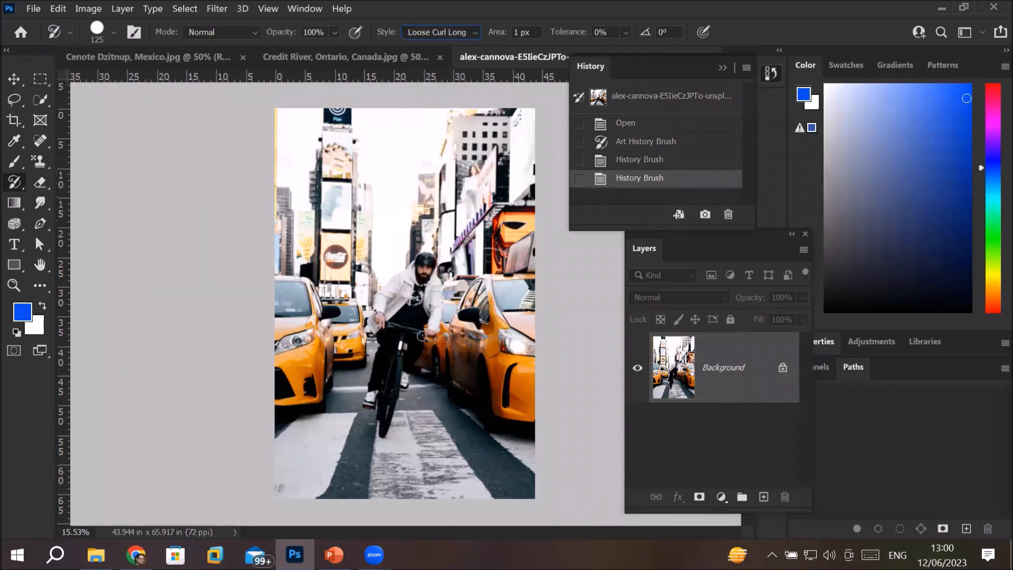
# - Unlock the Background layer and select everything around the cyclist by inverting a Quick Selection of him and his bicycle
pyautogui.click(782, 368)
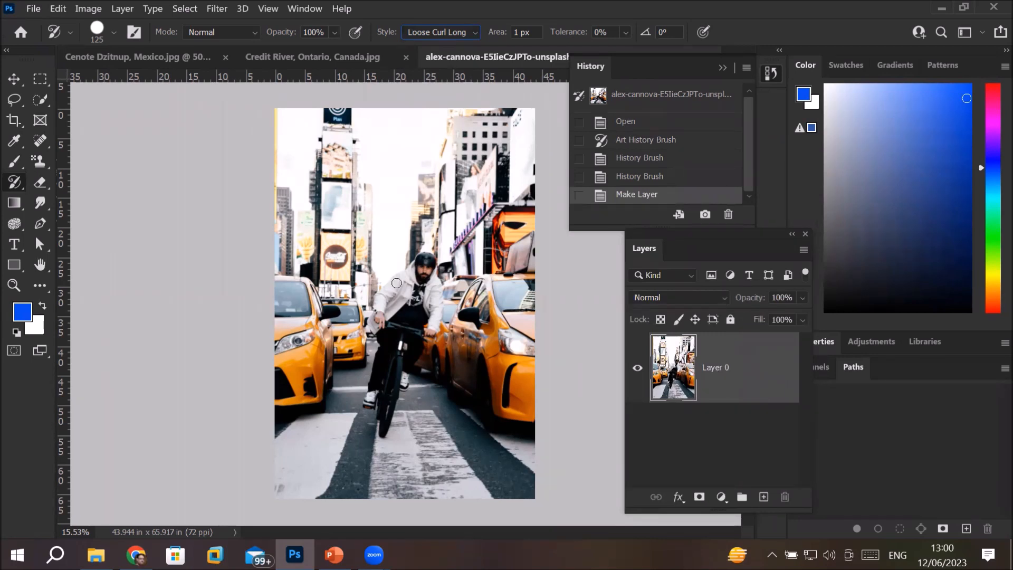
pyautogui.click(41, 99)
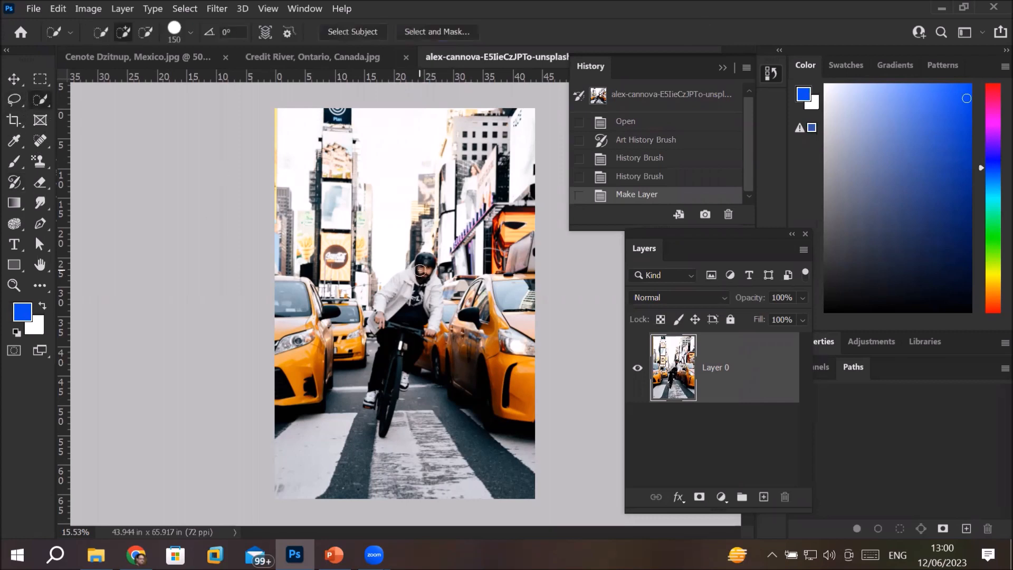
pyautogui.moveTo(423, 264)
pyautogui.mouseDown()
pyautogui.moveTo(397, 364)
pyautogui.moveTo(418, 414)
pyautogui.mouseUp()
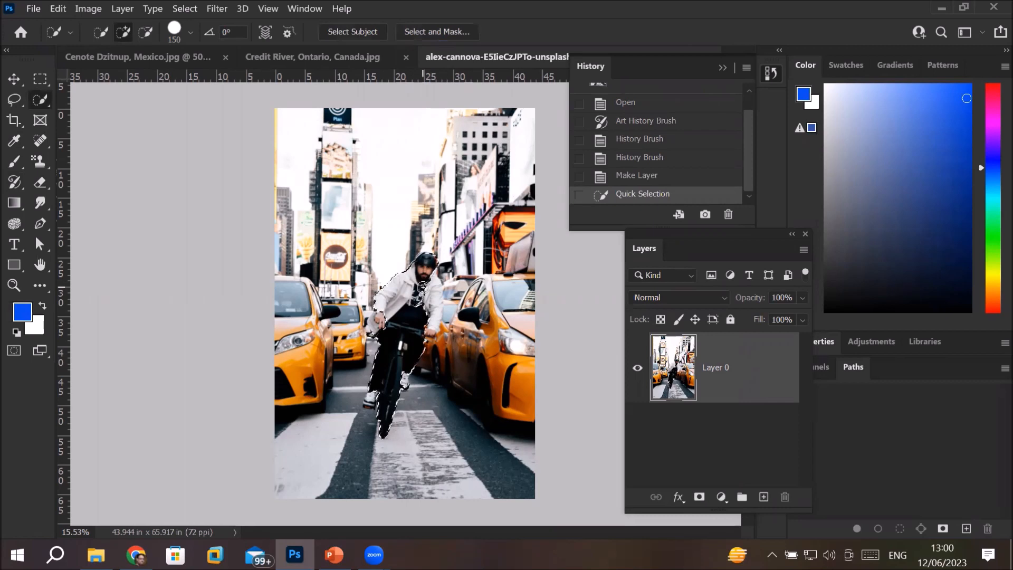
pyautogui.moveTo(422, 288)
pyautogui.mouseDown()
pyautogui.moveTo(431, 322)
pyautogui.moveTo(475, 311)
pyautogui.mouseUp()
pyautogui.moveTo(462, 277)
pyautogui.mouseDown()
pyautogui.moveTo(459, 349)
pyautogui.moveTo(496, 348)
pyautogui.mouseUp()
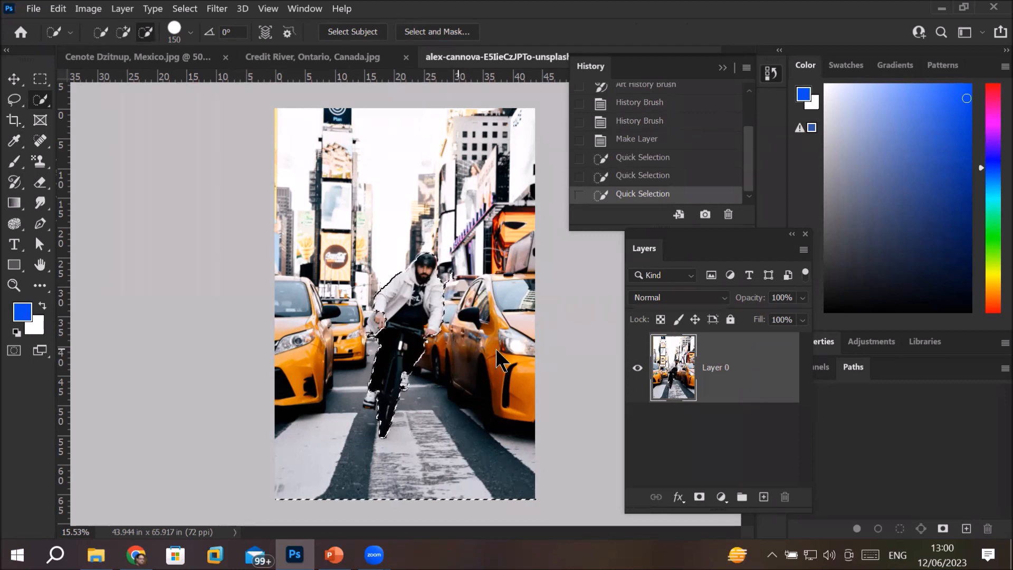
pyautogui.rightClick(397, 304)
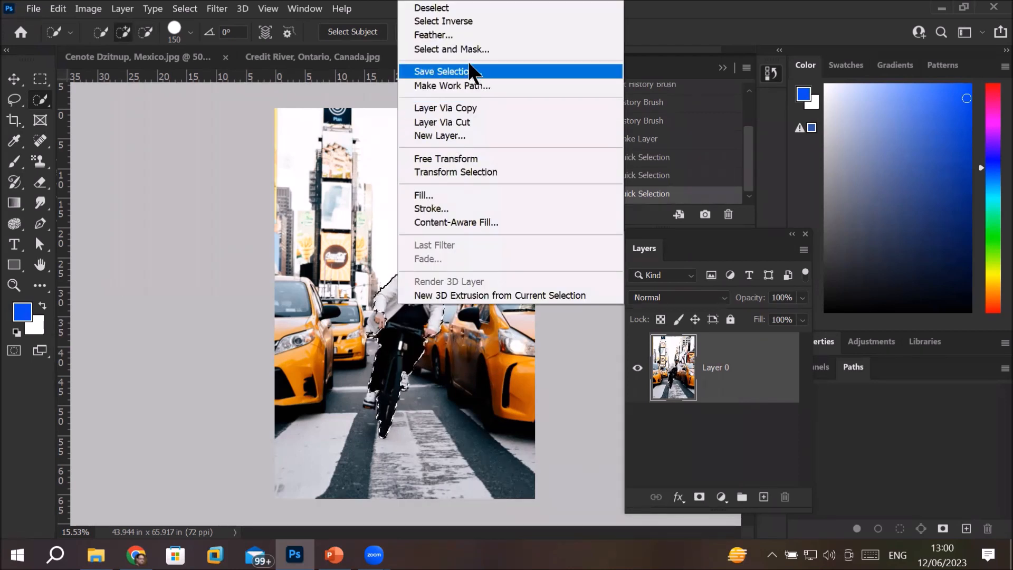
pyautogui.click(483, 21)
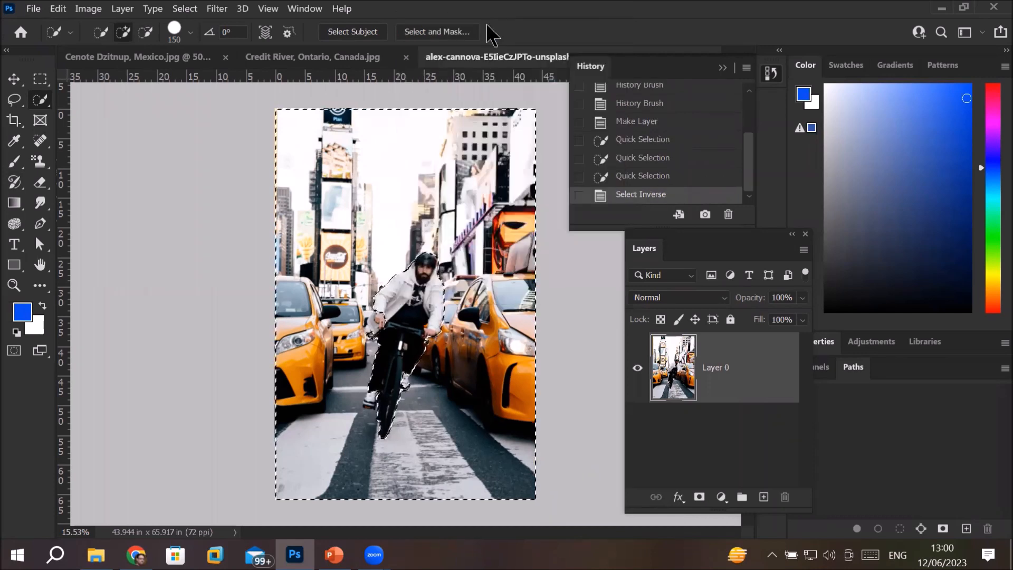
# - Try covering the selected street scene with Loose Curl Long Art History Brush strokes at brush size 1400, and undo the large stroke
pyautogui.click(15, 183)
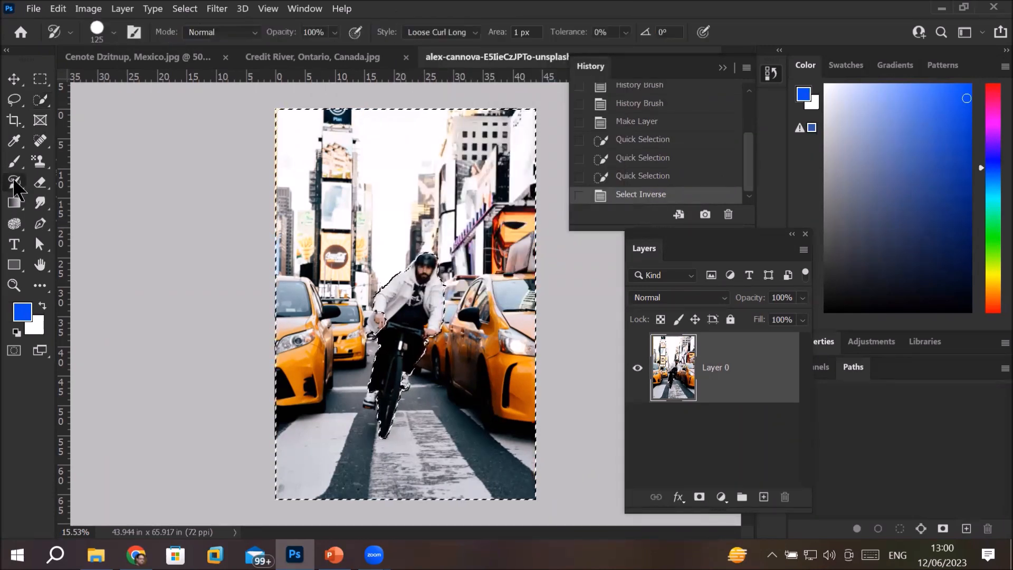
pyautogui.rightClick(16, 184)
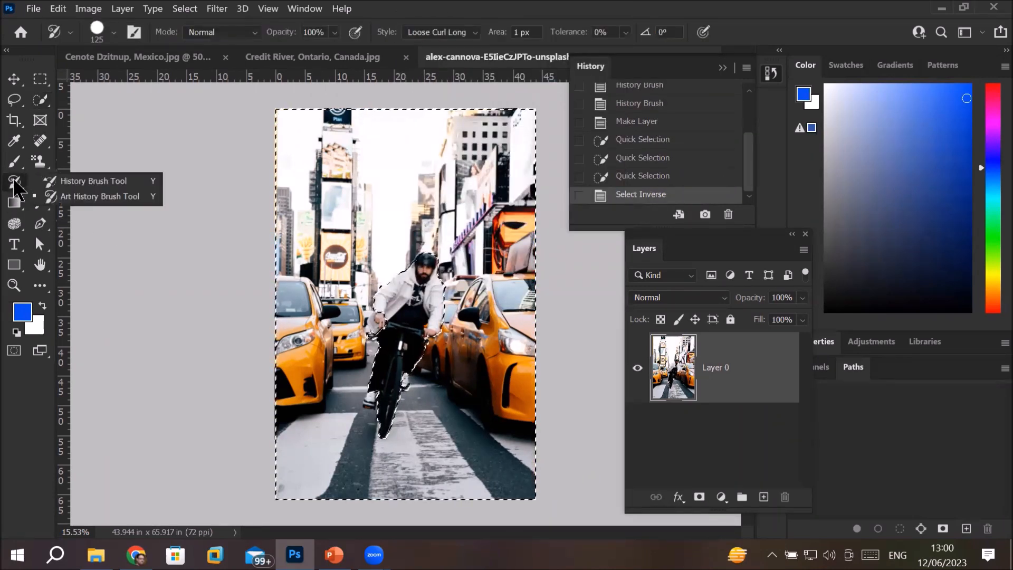
pyautogui.click(71, 196)
pyautogui.click(474, 33)
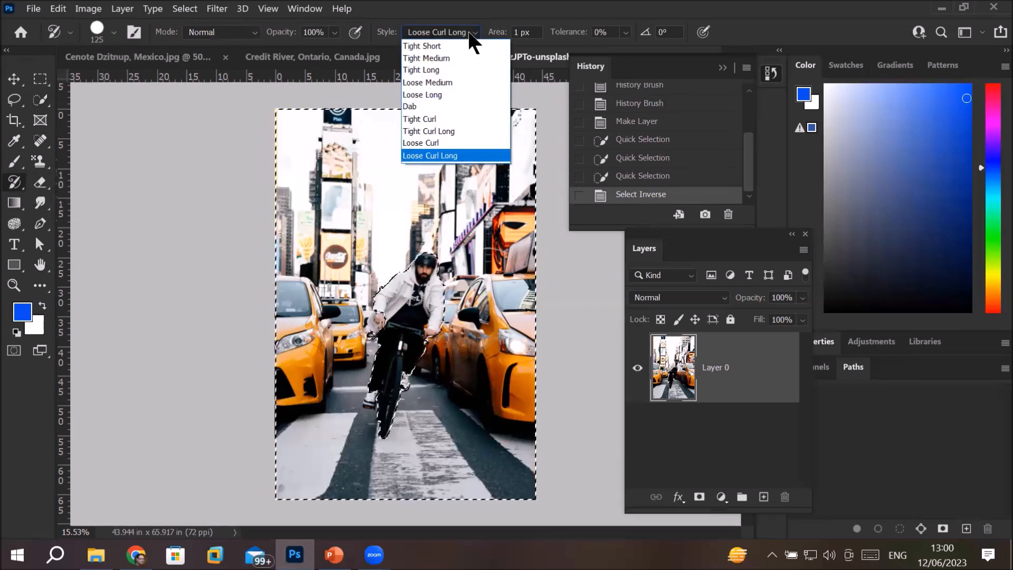
pyautogui.click(430, 155)
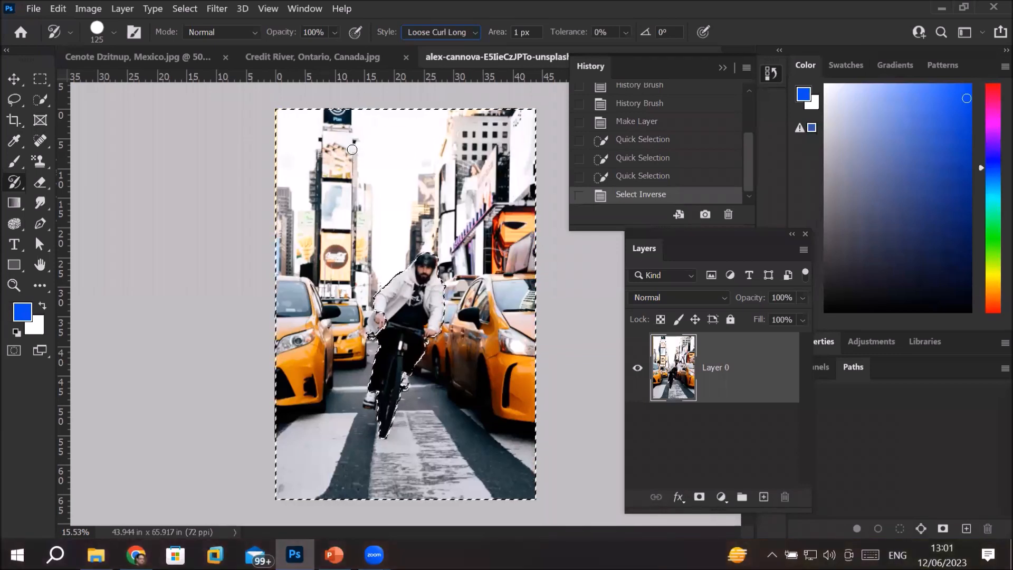
pyautogui.click(352, 150)
pyautogui.press(']')
pyautogui.press(']')
pyautogui.press(']')
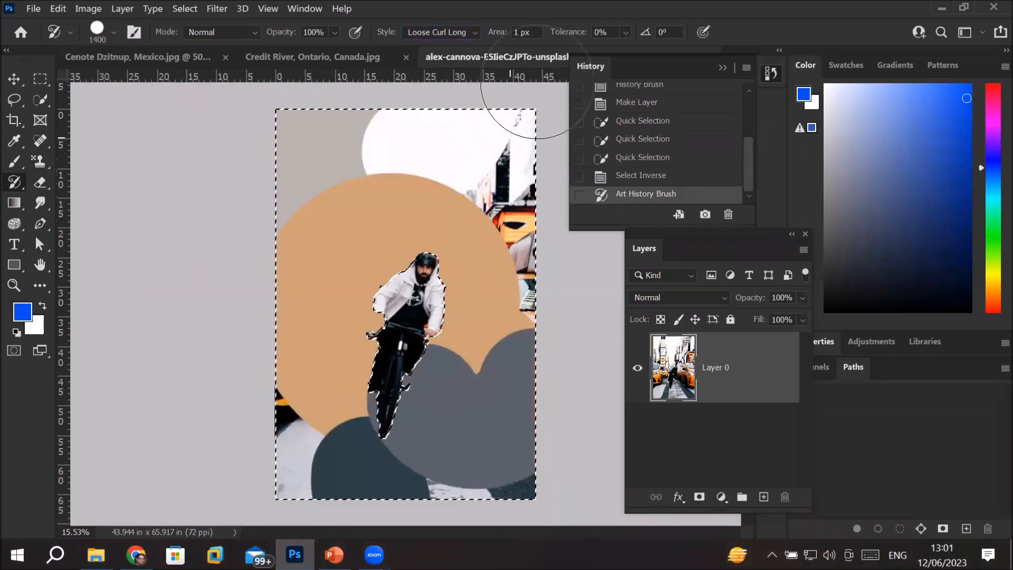
pyautogui.moveTo(270, 397); pyautogui.dragTo(370, 411)
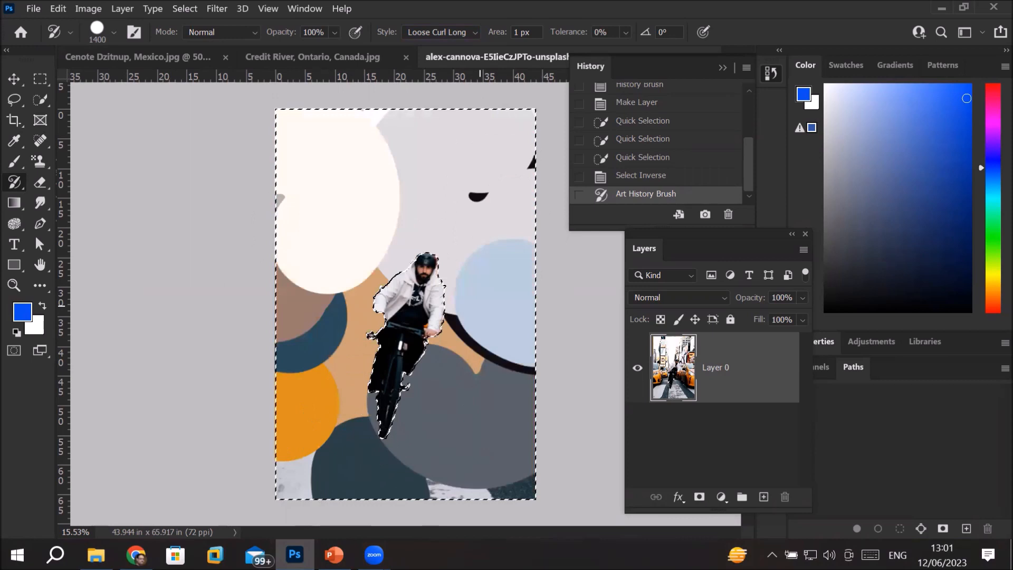
pyautogui.click(480, 305)
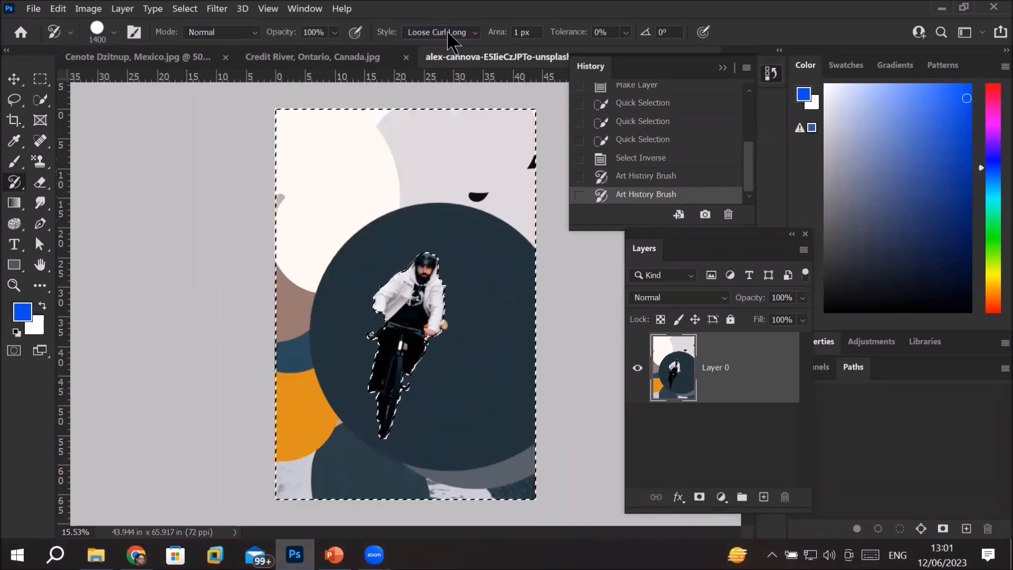
pyautogui.scroll(5, 419, 306)
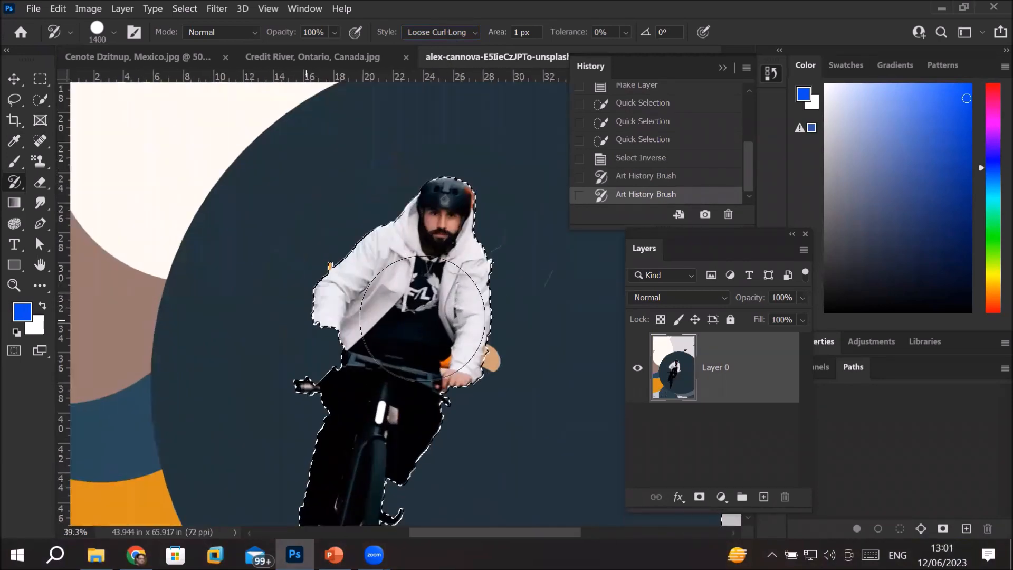
pyautogui.scroll(-6, 419, 306)
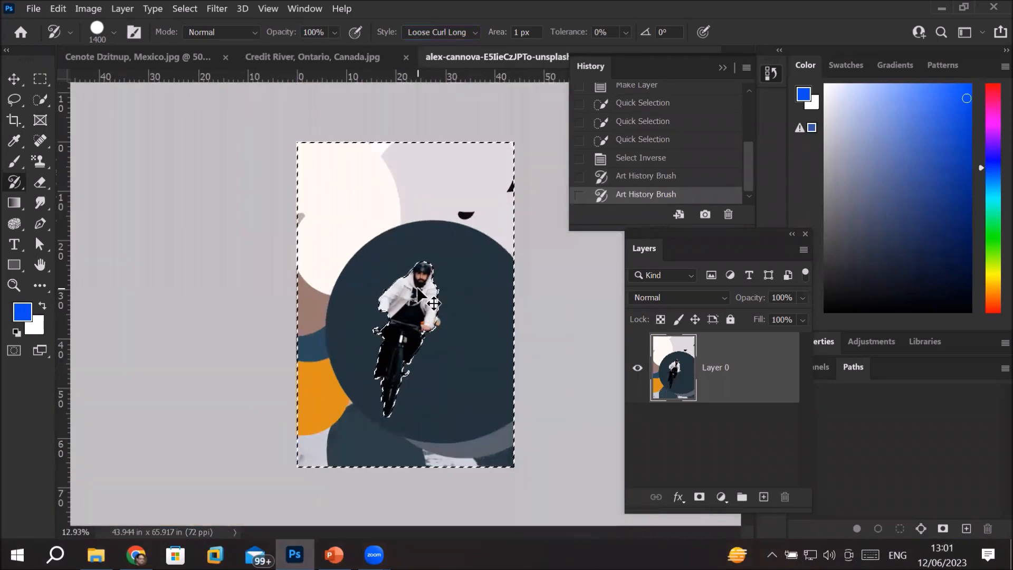
pyautogui.hotkey('ctrl', 'z')
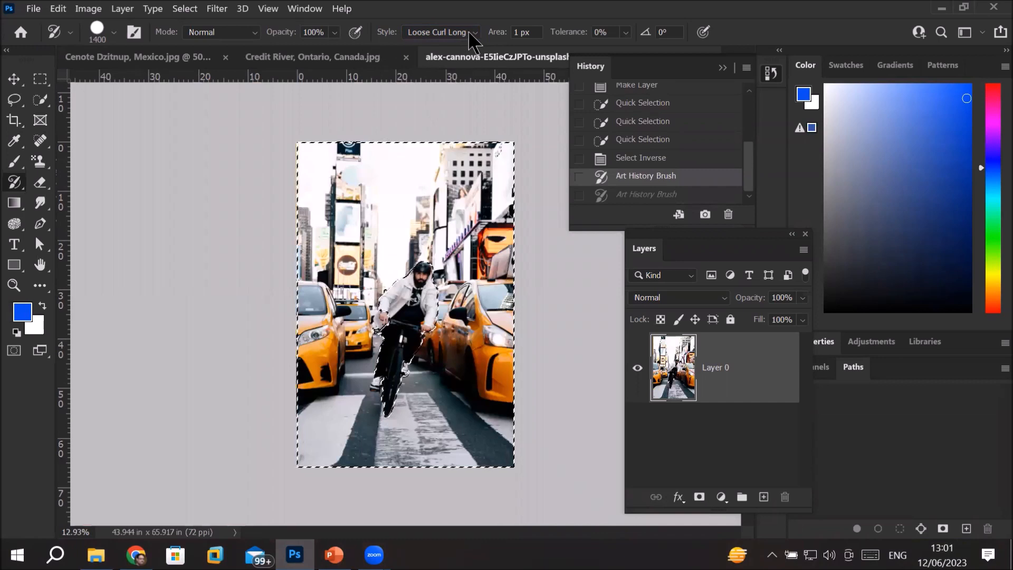
# - Paint Tight Short Art History Brush strokes across the street scene around the cyclist, reducing the brush size to 300
pyautogui.click(471, 32)
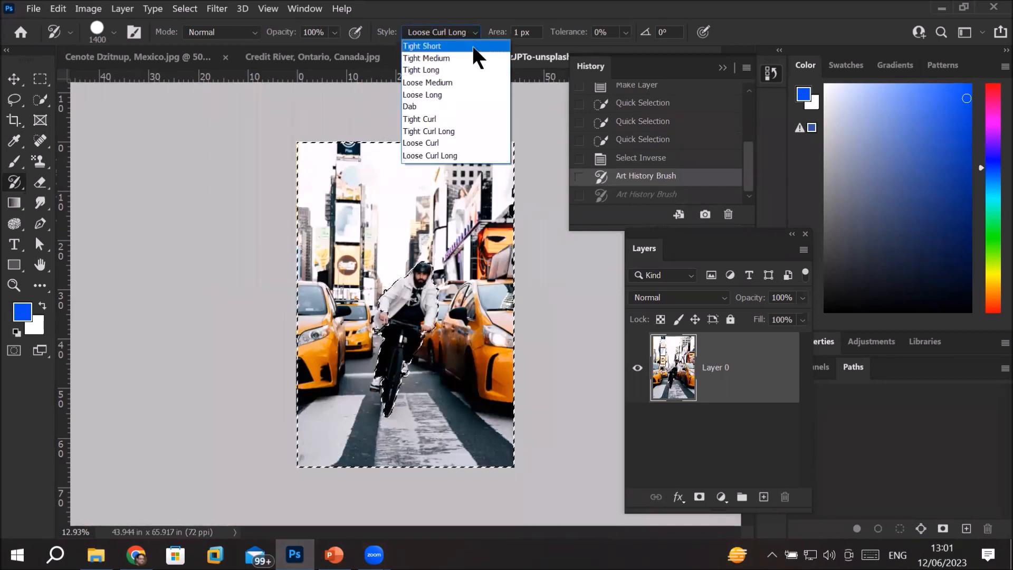
pyautogui.click(473, 45)
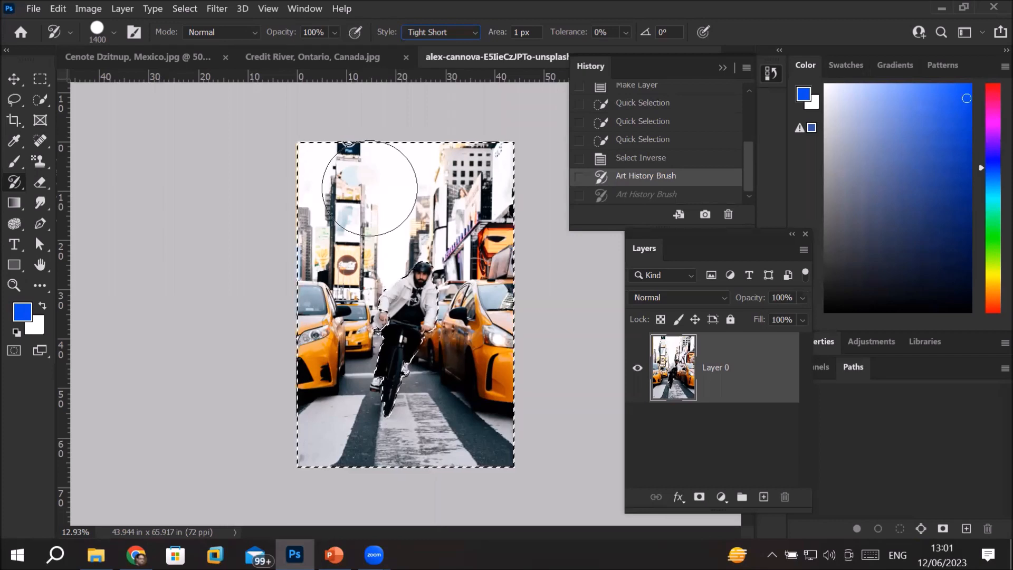
pyautogui.moveTo(369, 187); pyautogui.dragTo(366, 181)
pyautogui.press('[')
pyautogui.press('[')
pyautogui.press('[')
pyautogui.press('[')
pyautogui.press('[')
pyautogui.press('[')
pyautogui.press('[')
pyautogui.press('[')
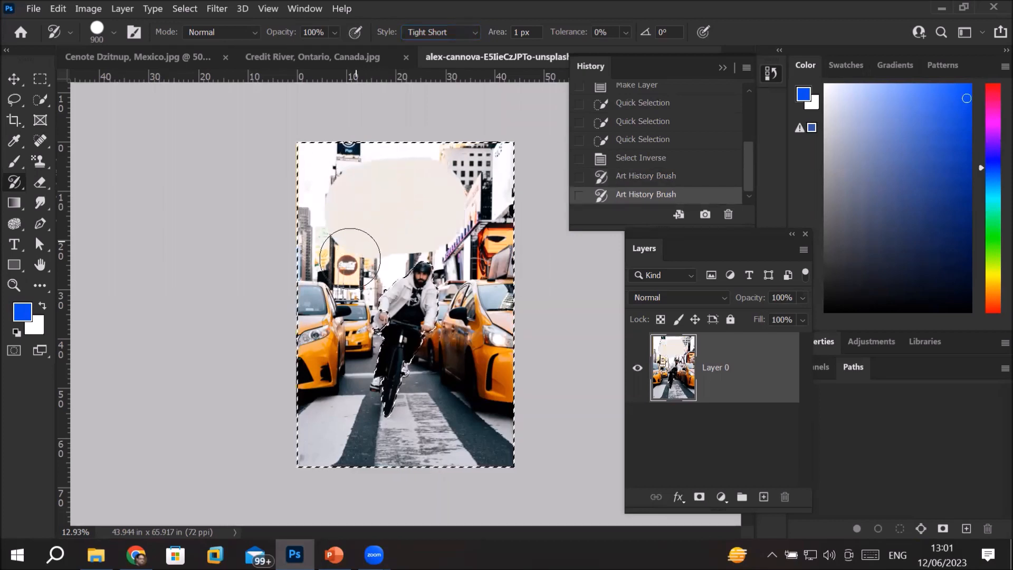
pyautogui.moveTo(328, 288)
pyautogui.mouseDown()
pyautogui.moveTo(317, 300)
pyautogui.moveTo(309, 400)
pyautogui.moveTo(345, 322)
pyautogui.moveTo(366, 343)
pyautogui.moveTo(348, 422)
pyautogui.moveTo(454, 359)
pyautogui.moveTo(412, 401)
pyautogui.moveTo(480, 414)
pyautogui.moveTo(501, 227)
pyautogui.moveTo(488, 158)
pyautogui.moveTo(444, 175)
pyautogui.moveTo(370, 174)
pyautogui.moveTo(336, 152)
pyautogui.moveTo(311, 211)
pyautogui.moveTo(353, 321)
pyautogui.moveTo(343, 264)
pyautogui.moveTo(417, 248)
pyautogui.moveTo(380, 300)
pyautogui.moveTo(501, 374)
pyautogui.moveTo(385, 415)
pyautogui.moveTo(343, 238)
pyautogui.moveTo(322, 327)
pyautogui.moveTo(477, 188)
pyautogui.moveTo(493, 370)
pyautogui.moveTo(477, 417)
pyautogui.mouseUp()
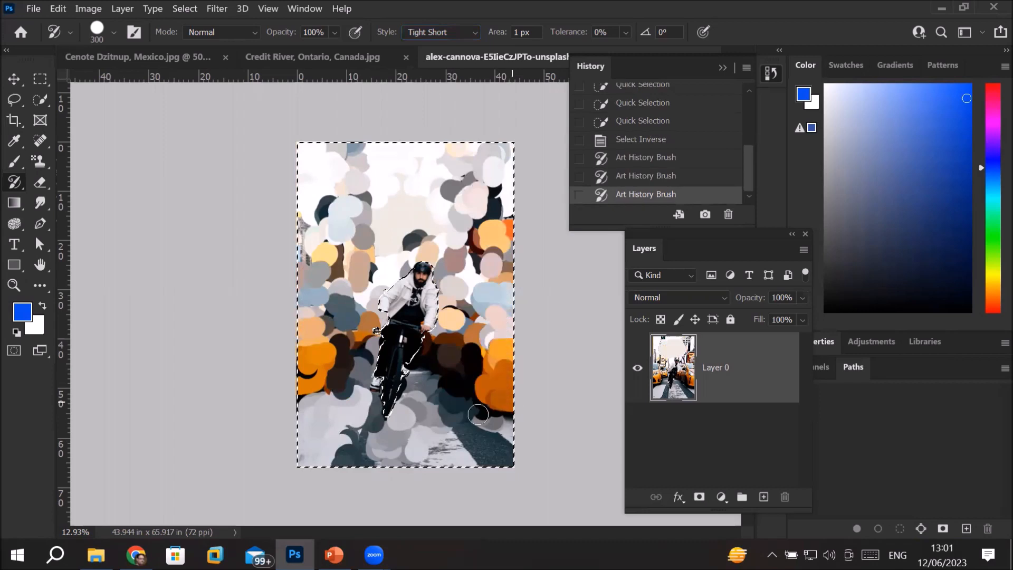
# - Deselect the painted background and inspect the cyclist's edges against it up close
pyautogui.hotkey('ctrl', 'd')
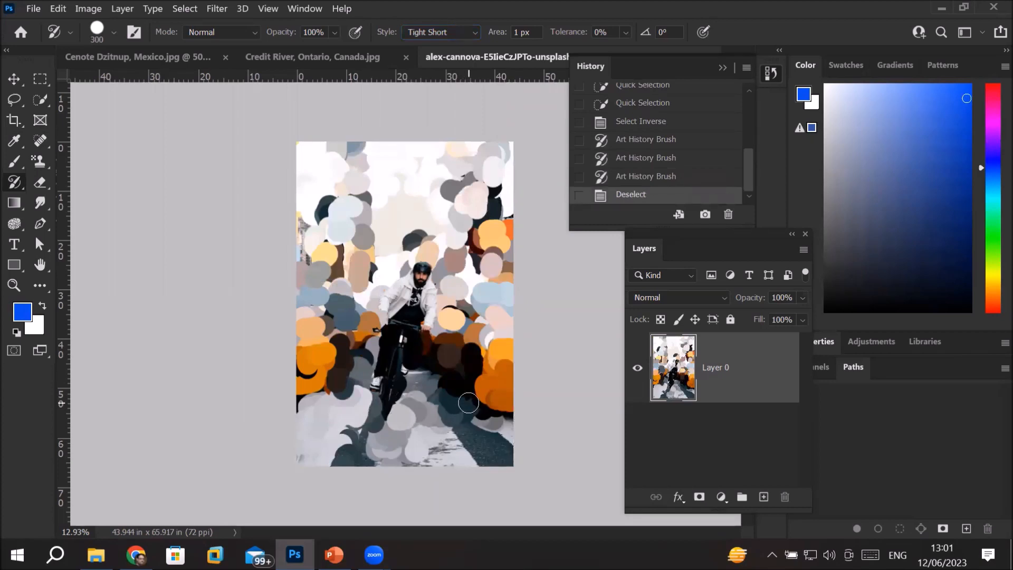
pyautogui.scroll(6, 449, 369)
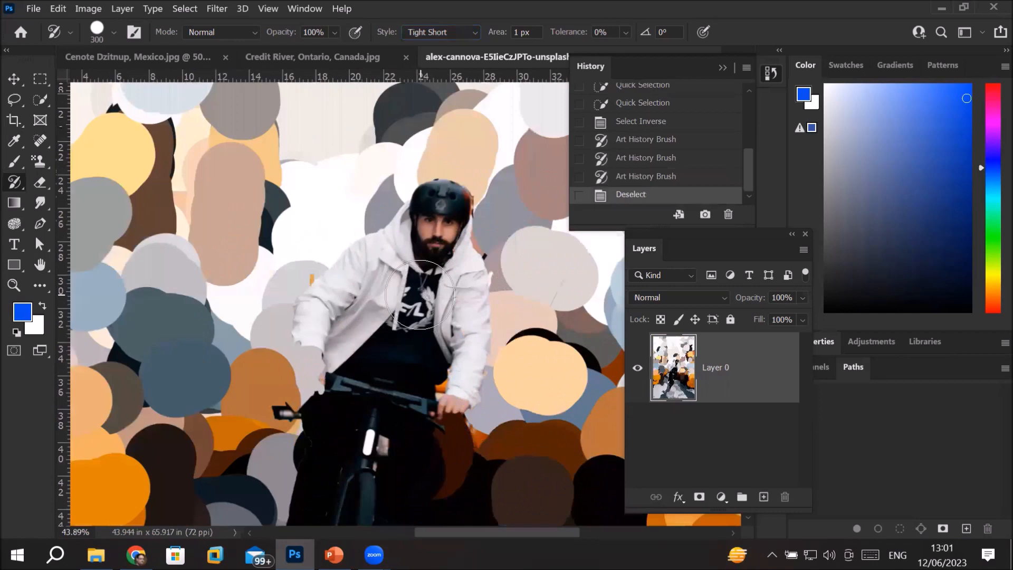
pyautogui.scroll(3, 420, 294)
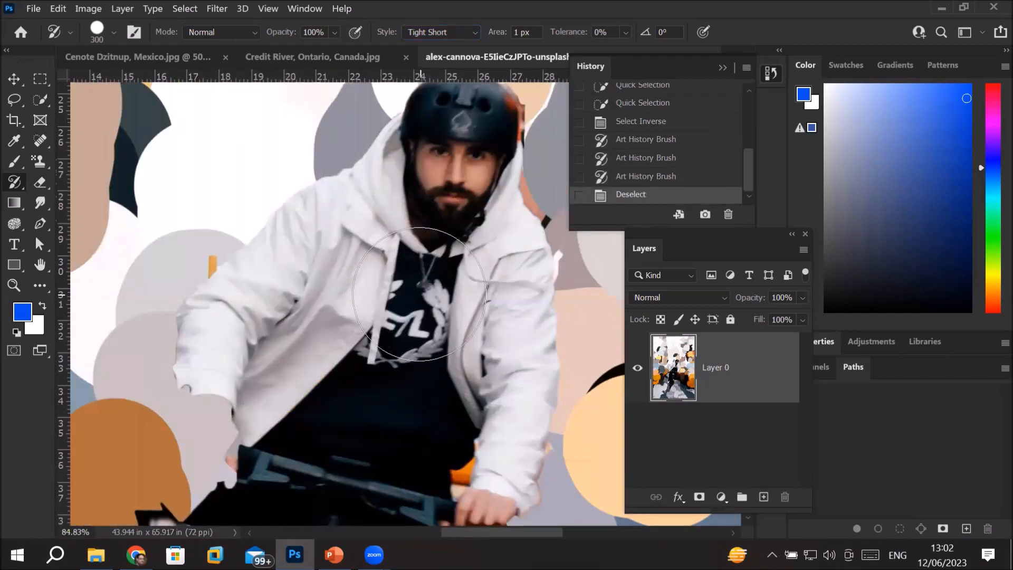
pyautogui.scroll(-9, 420, 294)
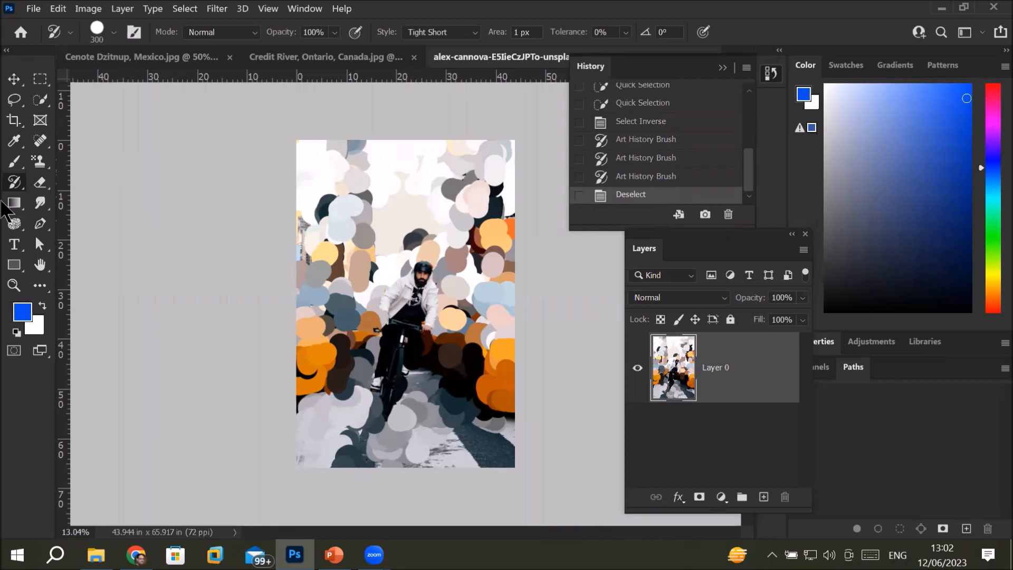
# - Restore the original photo detail over the buildings and taxi beside the cyclist with History Brush strokes at size 400
pyautogui.rightClick(12, 186)
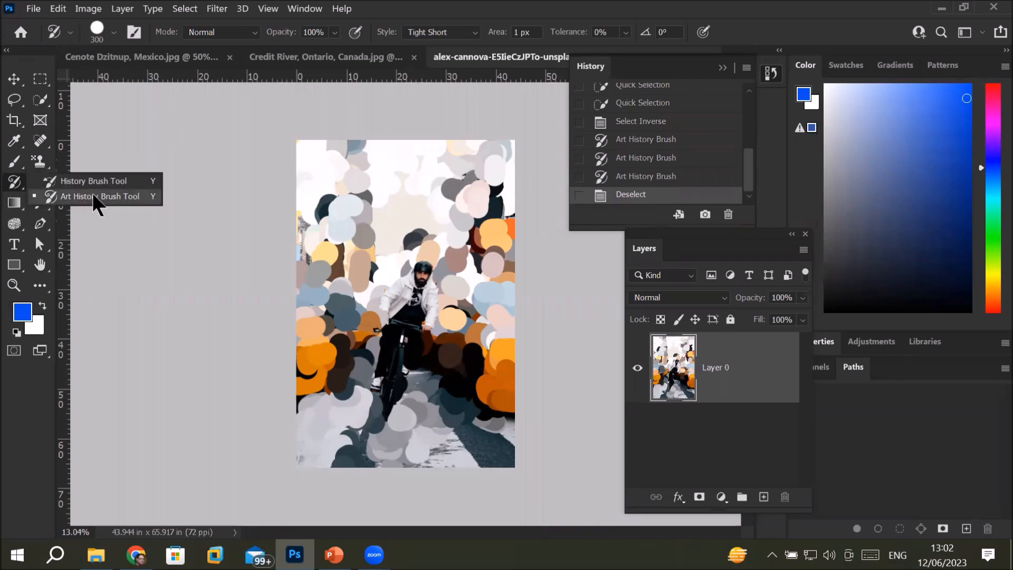
pyautogui.click(103, 181)
pyautogui.moveTo(328, 153)
pyautogui.mouseDown()
pyautogui.moveTo(317, 370)
pyautogui.moveTo(324, 143)
pyautogui.moveTo(310, 406)
pyautogui.moveTo(344, 227)
pyautogui.moveTo(350, 263)
pyautogui.moveTo(340, 178)
pyautogui.mouseUp()
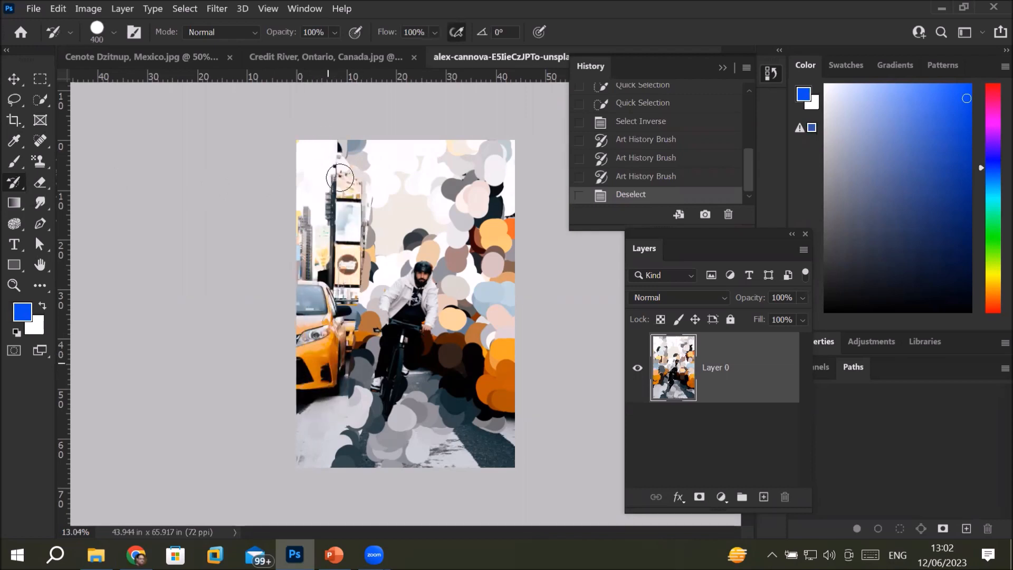
pyautogui.moveTo(315, 350); pyautogui.dragTo(318, 365)
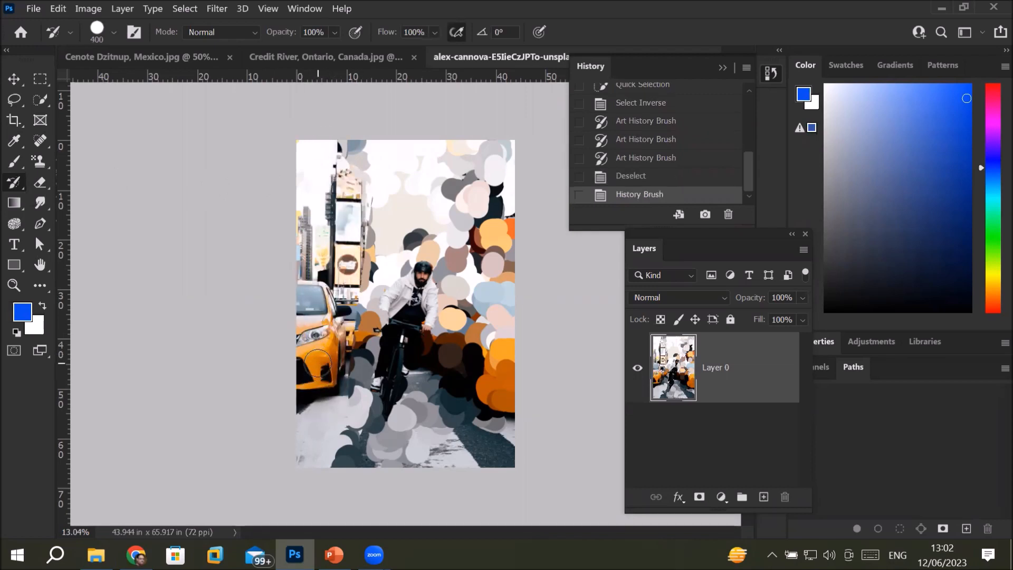
# - Enlarge the History Brush to 1400 and paint over the rest of the image to restore the original street scene
pyautogui.press(']')
pyautogui.press(']')
pyautogui.press(']')
pyautogui.press(']')
pyautogui.press(']')
pyautogui.press(']')
pyautogui.press(']')
pyautogui.press(']')
pyautogui.press(']')
pyautogui.press(']')
pyautogui.moveTo(334, 169)
pyautogui.mouseDown()
pyautogui.moveTo(337, 401)
pyautogui.moveTo(350, 475)
pyautogui.moveTo(354, 179)
pyautogui.moveTo(363, 334)
pyautogui.moveTo(349, 306)
pyautogui.moveTo(364, 276)
pyautogui.moveTo(359, 301)
pyautogui.moveTo(361, 190)
pyautogui.moveTo(366, 440)
pyautogui.moveTo(405, 501)
pyautogui.mouseUp()
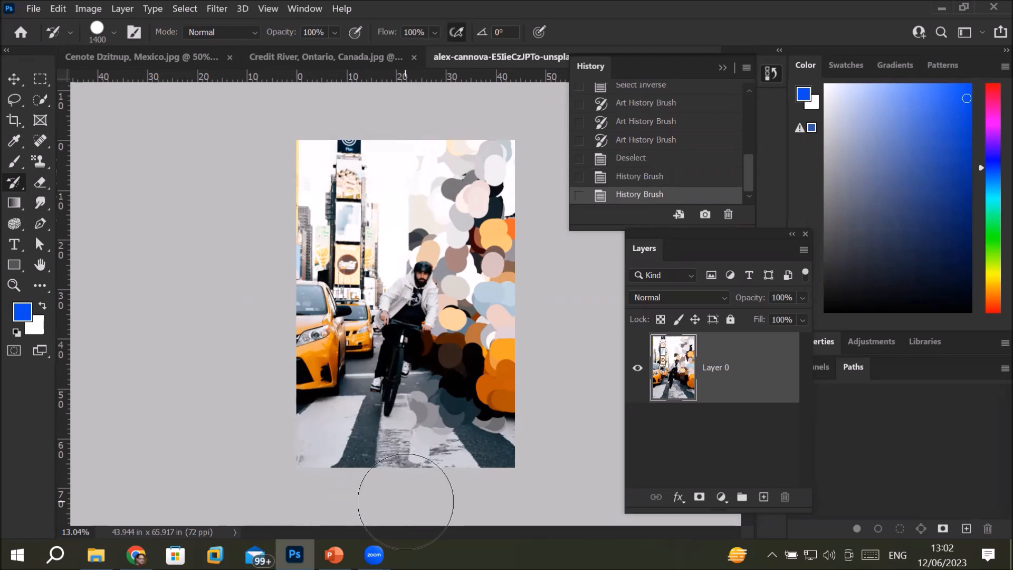
pyautogui.moveTo(405, 502)
pyautogui.mouseDown()
pyautogui.moveTo(525, 152)
pyautogui.moveTo(488, 164)
pyautogui.mouseUp()
pyautogui.moveTo(488, 299)
pyautogui.mouseDown()
pyautogui.moveTo(485, 390)
pyautogui.moveTo(419, 227)
pyautogui.moveTo(390, 274)
pyautogui.mouseUp()
pyautogui.moveTo(417, 401); pyautogui.dragTo(424, 456)
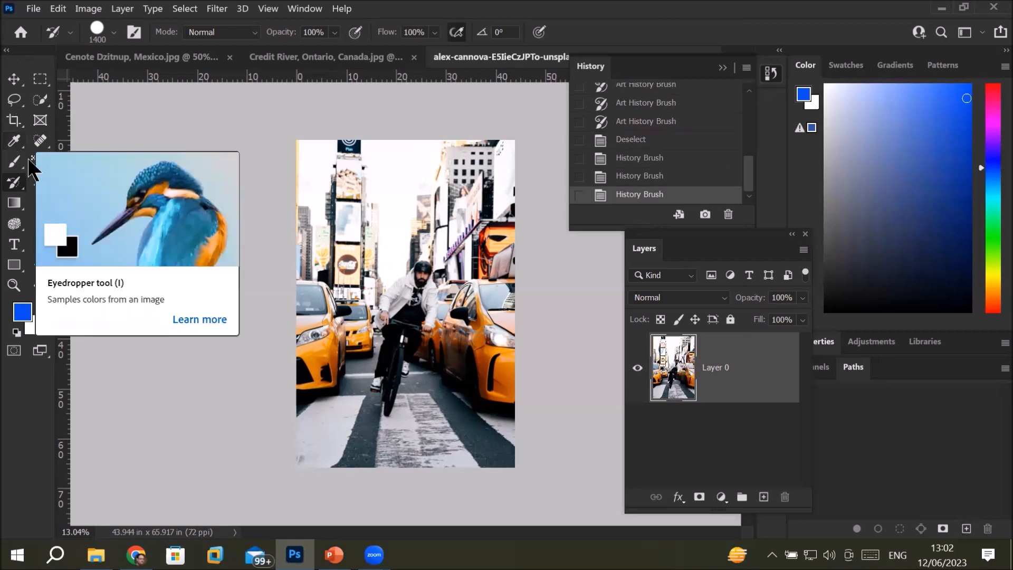
# - Switch to the Art History Brush and review its available stroke styles, keeping Tight Short
pyautogui.rightClick(19, 186)
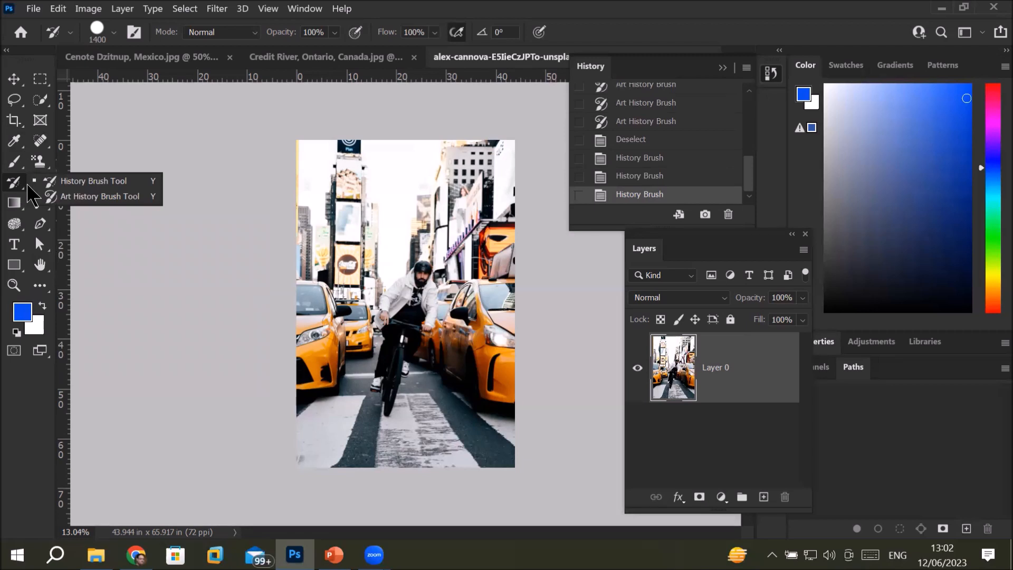
pyautogui.click(98, 196)
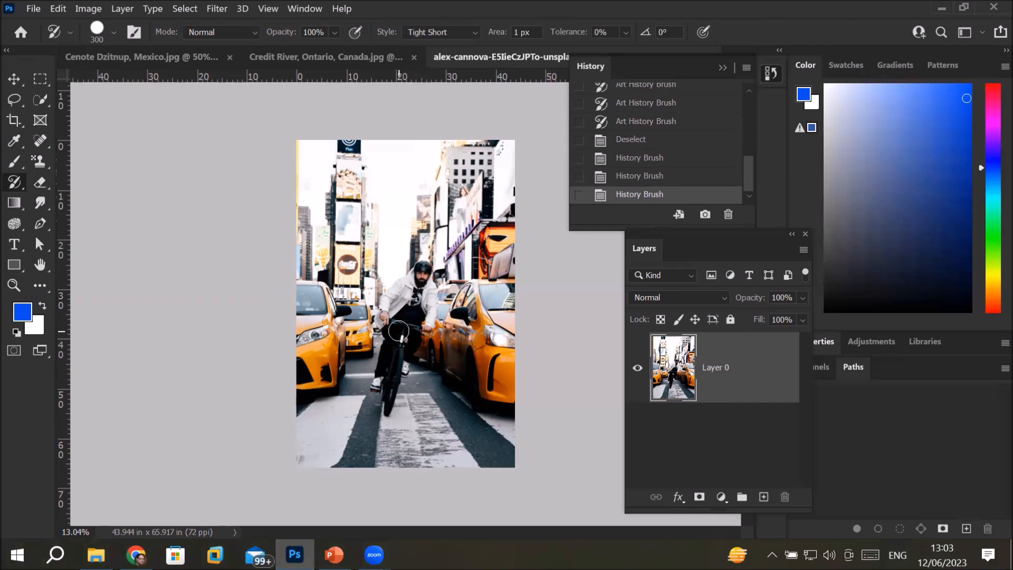
pyautogui.click(457, 33)
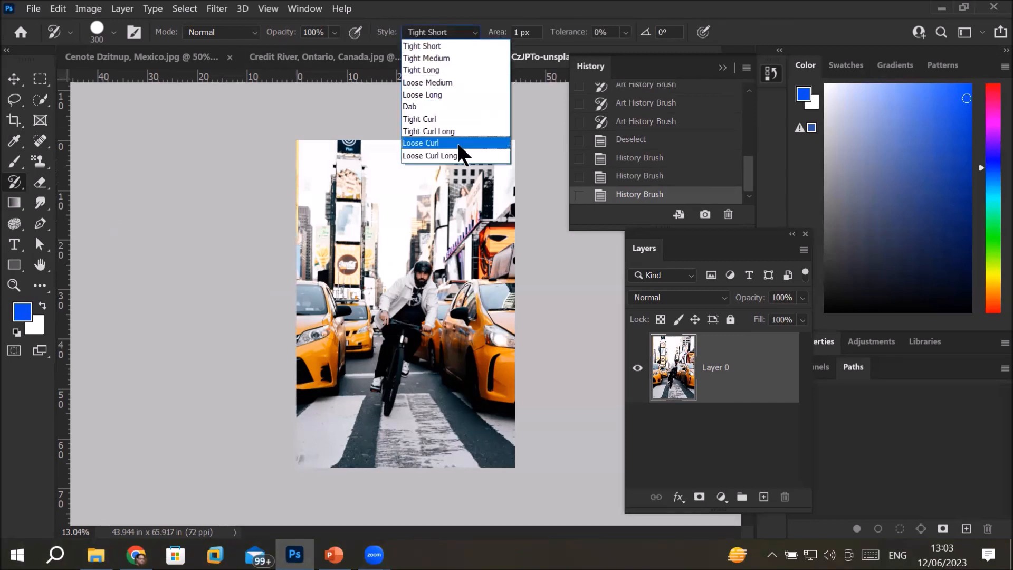
pyautogui.click(768, 169)
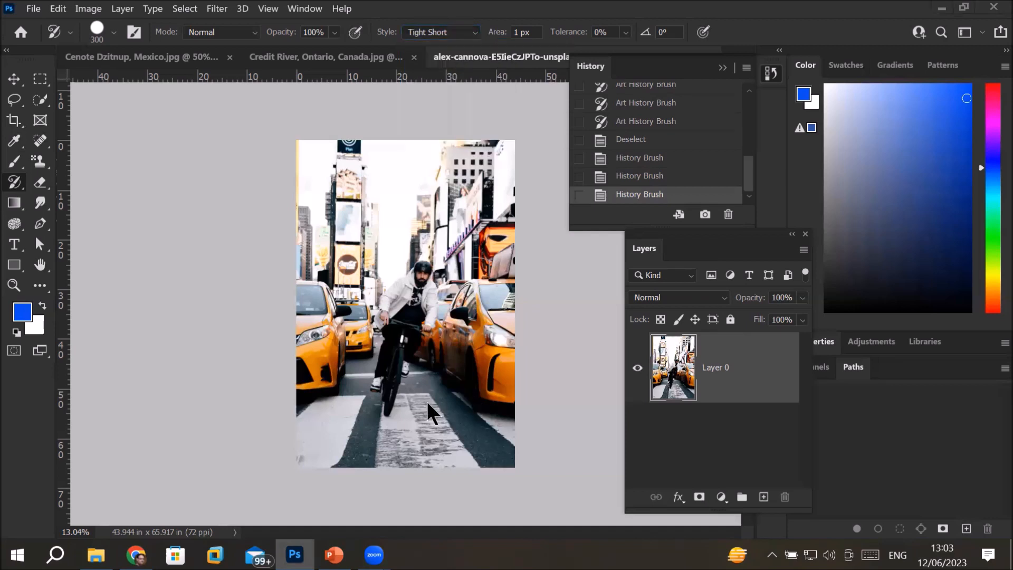
# - Revert the cyclist image to its opening snapshot in the history
pyautogui.rightClick(14, 184)
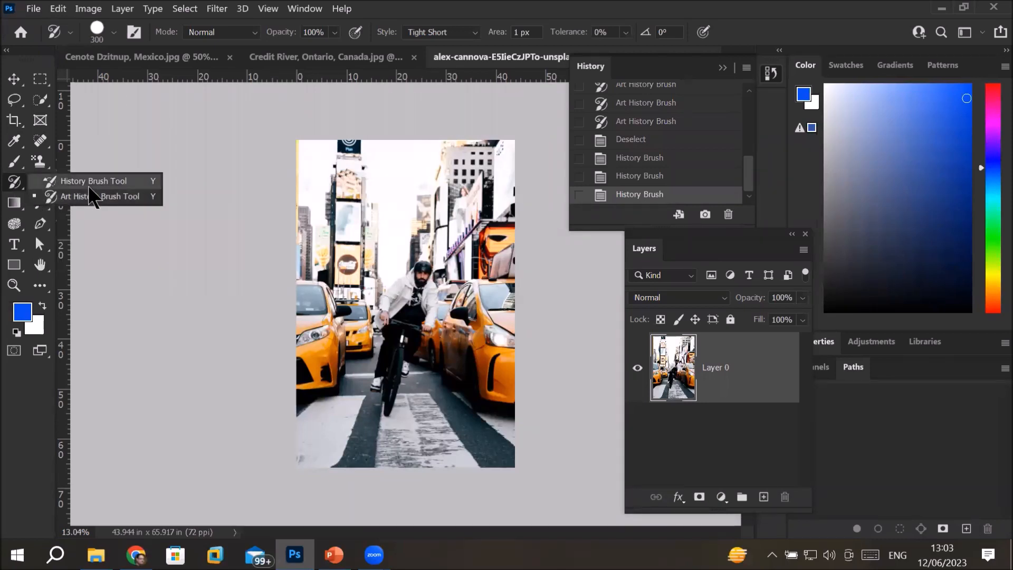
pyautogui.click(737, 228)
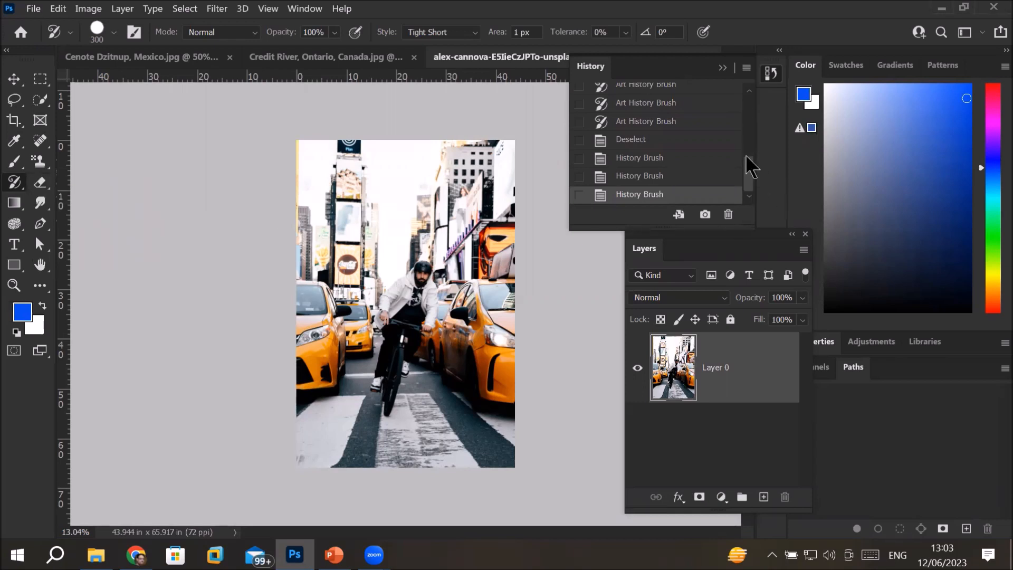
pyautogui.moveTo(747, 157); pyautogui.dragTo(763, 100)
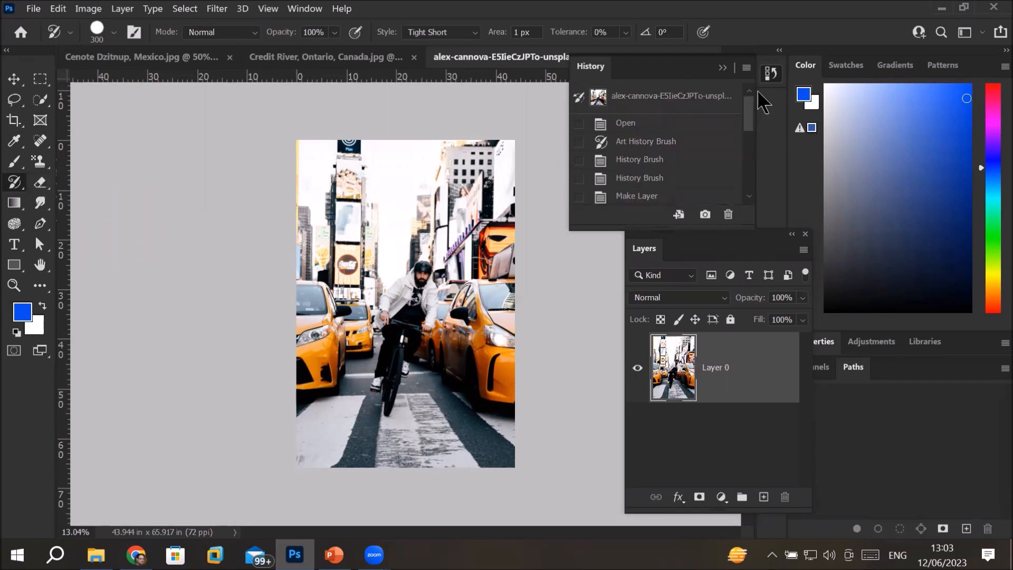
pyautogui.click(644, 100)
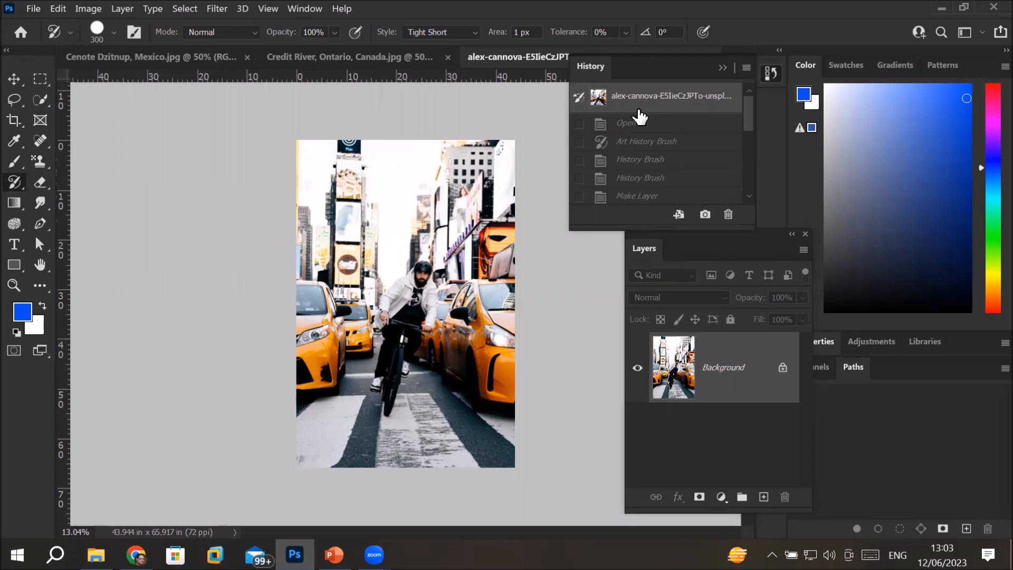
pyautogui.rightClick(12, 186)
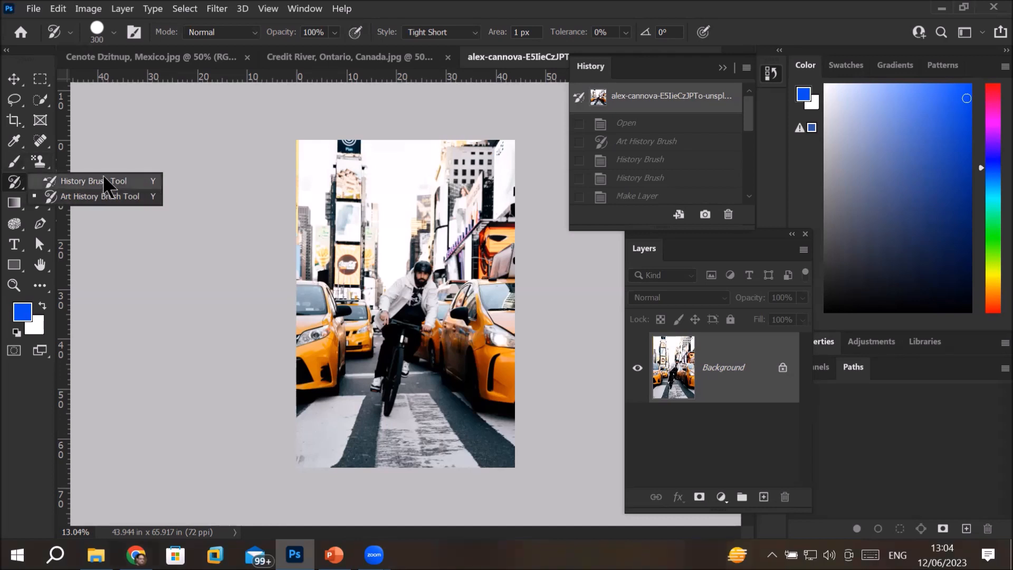
pyautogui.click(16, 180)
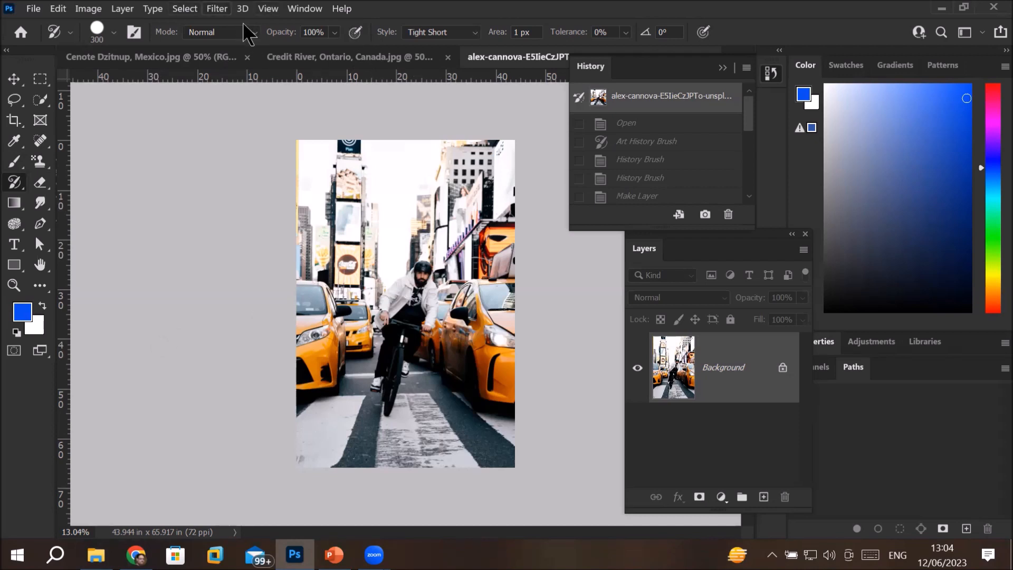
pyautogui.hotkey('alt', 't')
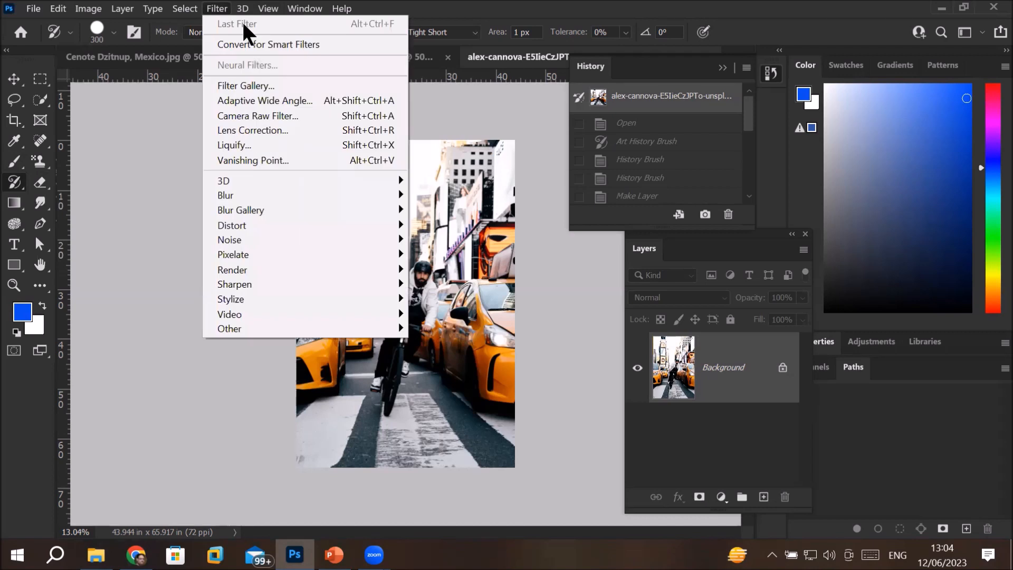
pyautogui.click(41, 163)
pyautogui.click(39, 142)
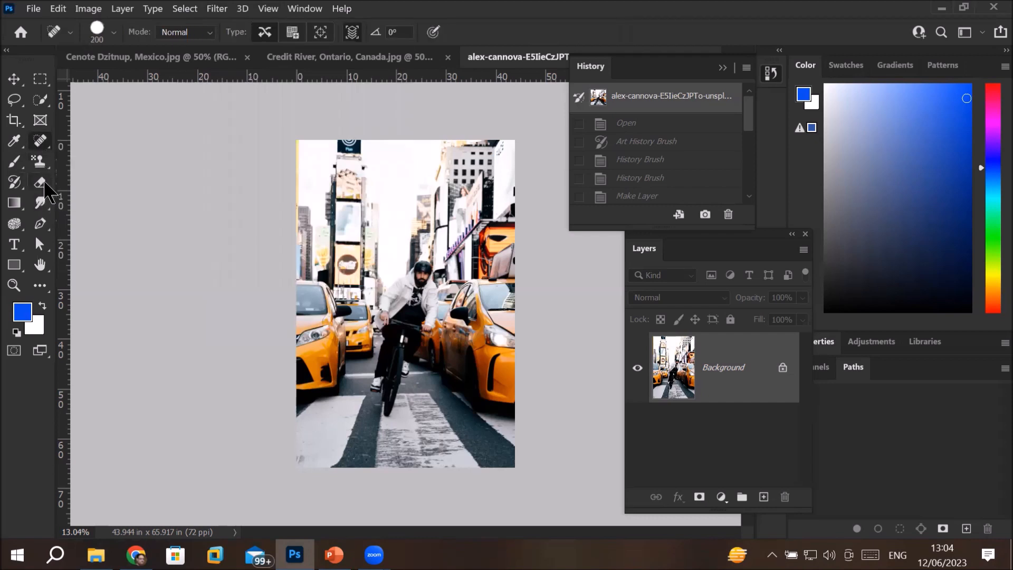
pyautogui.click(44, 185)
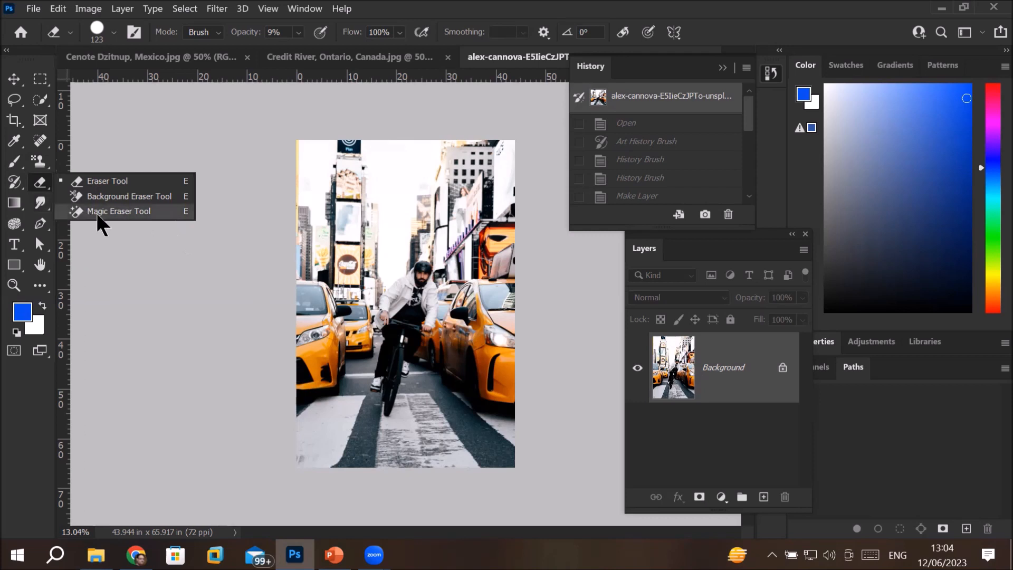
# - Unlock the Background layer and place a new layer beneath it filled with the blue foreground color
pyautogui.click(783, 367)
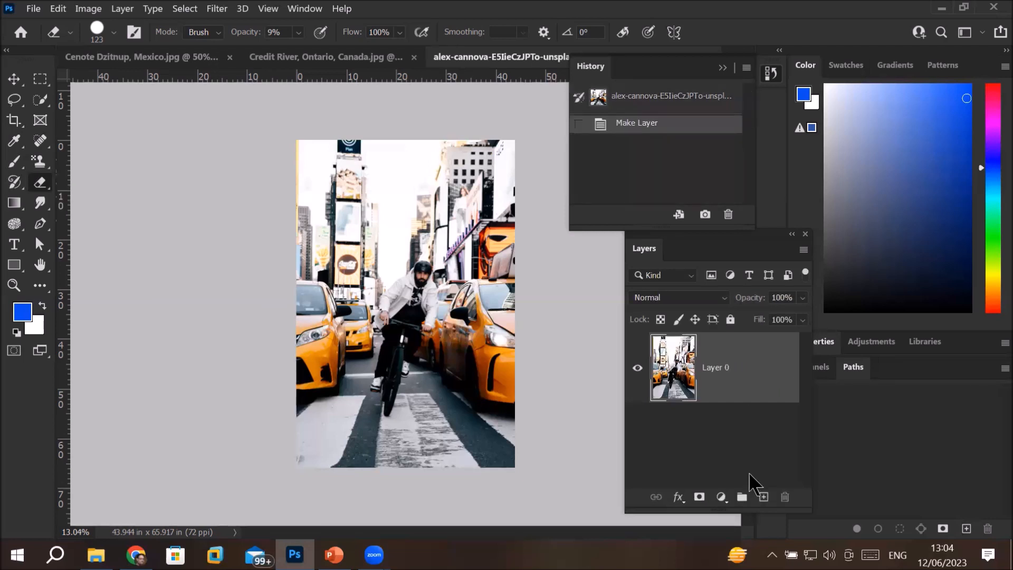
pyautogui.click(768, 503)
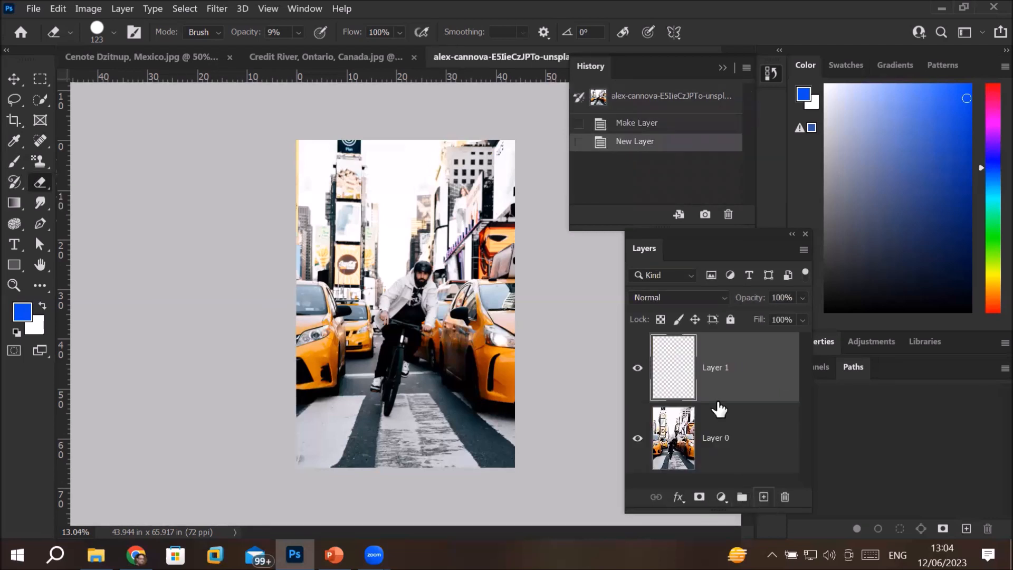
pyautogui.moveTo(692, 384); pyautogui.dragTo(689, 466)
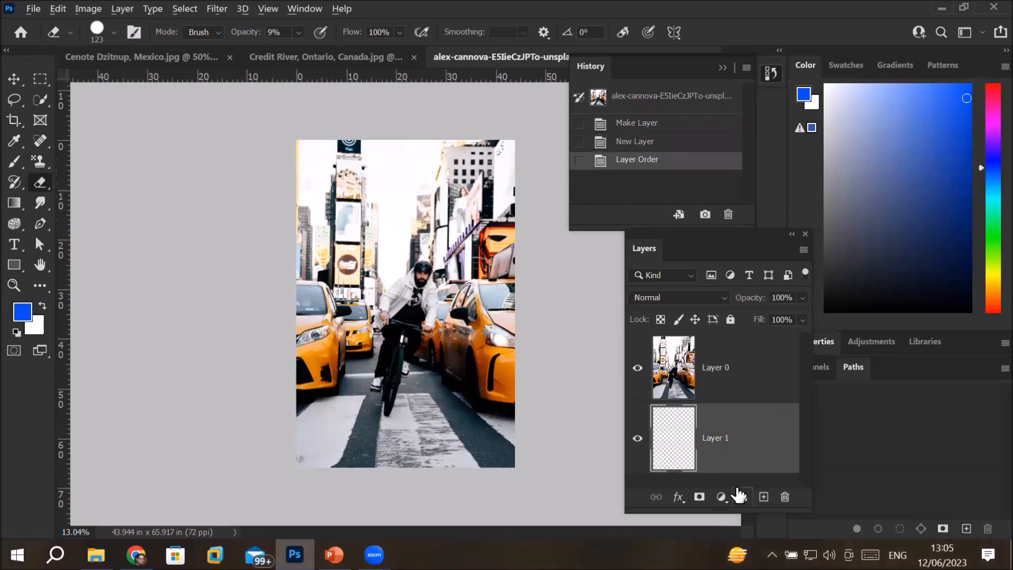
pyautogui.hotkey('alt', 'BackSpace')
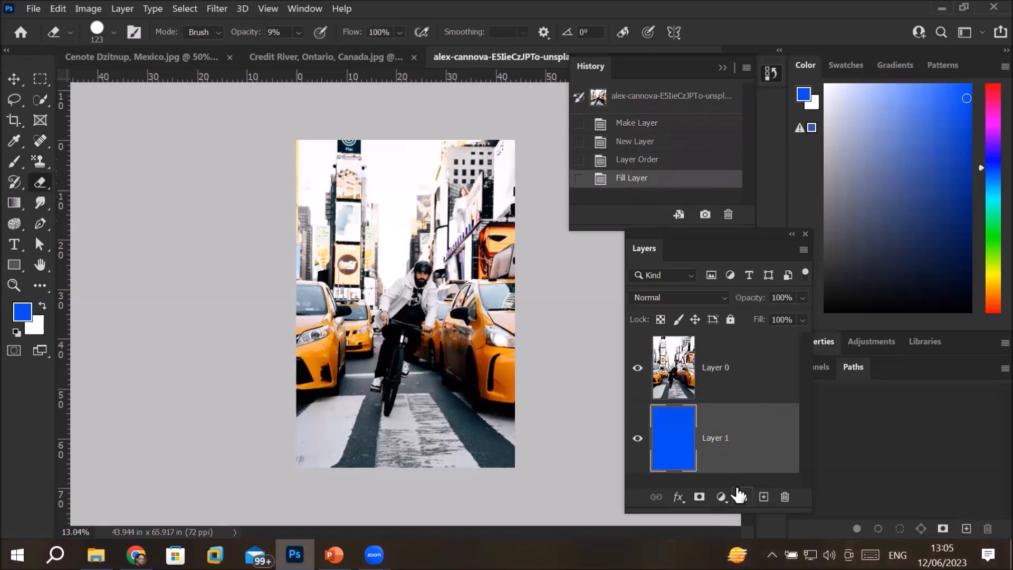
# - Erase the white sky from the photo layer with the Magic Eraser, undoing a stray erase on the blue layer
pyautogui.rightClick(37, 187)
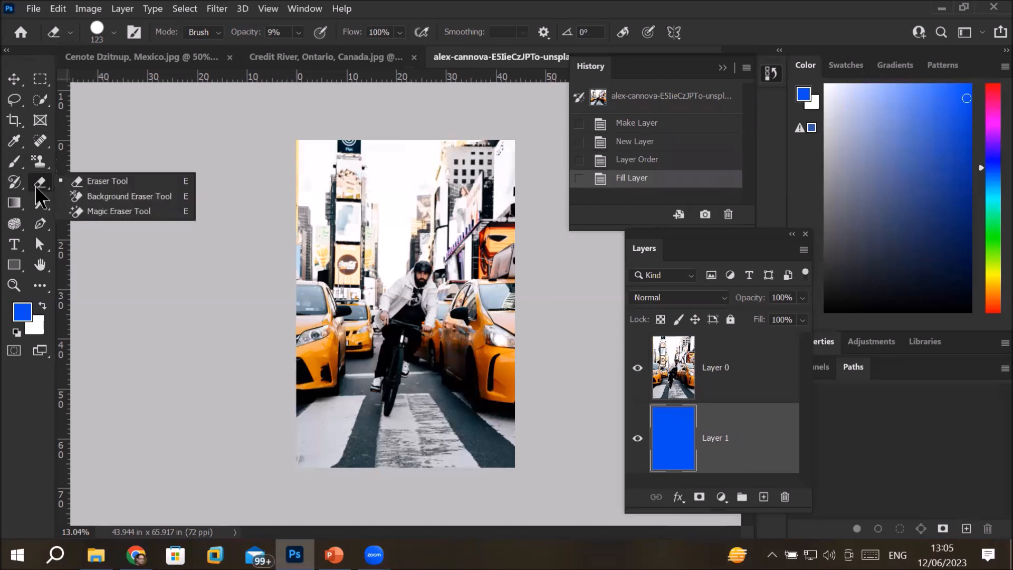
pyautogui.click(115, 210)
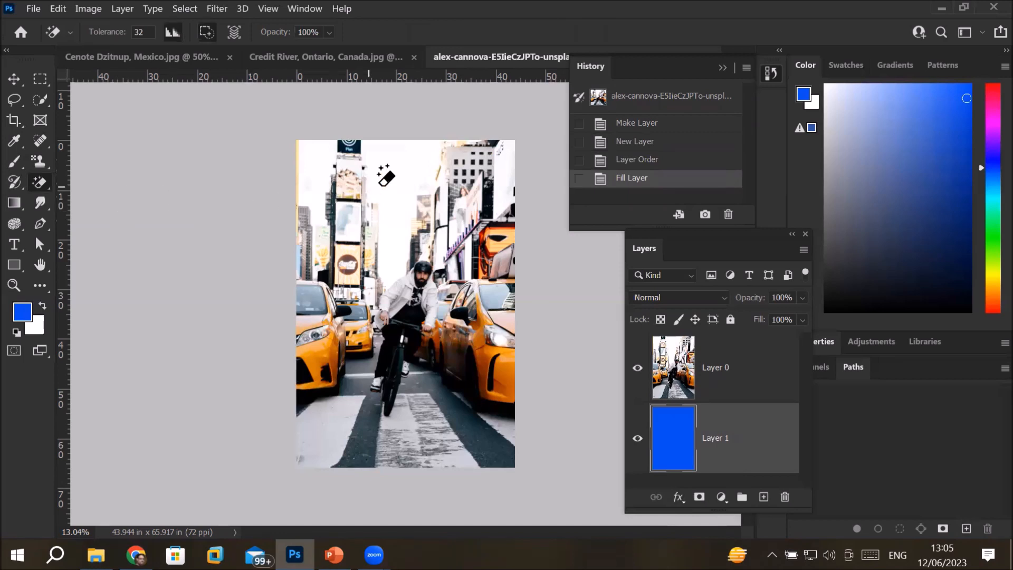
pyautogui.click(400, 183)
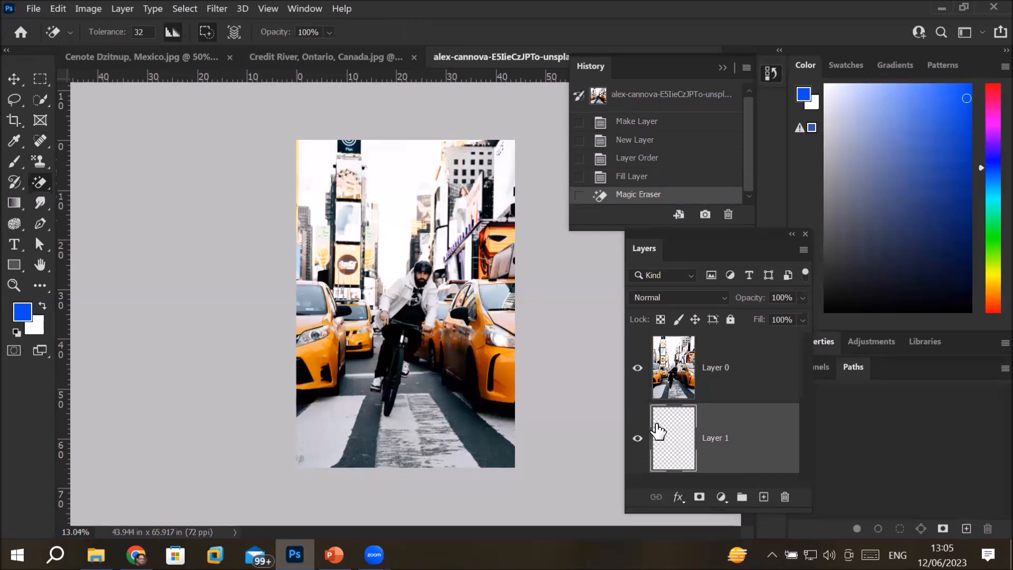
pyautogui.hotkey('ctrl', 'z')
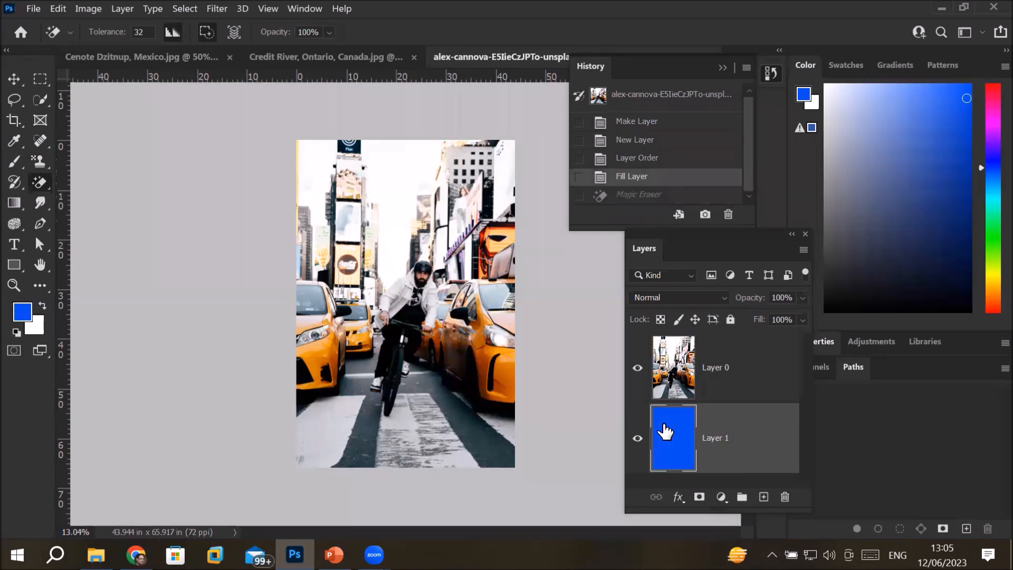
pyautogui.click(710, 366)
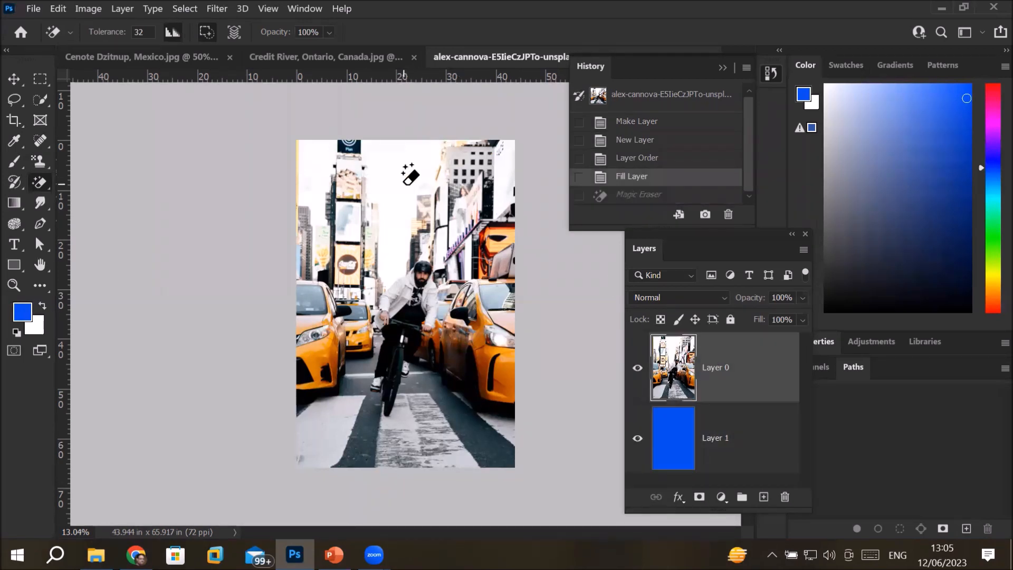
pyautogui.click(419, 177)
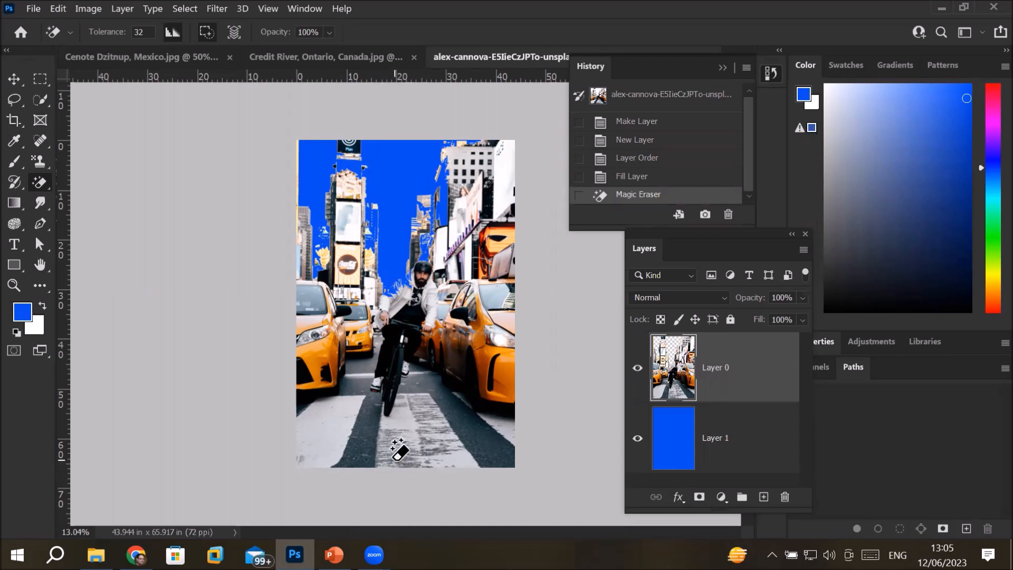
# - Remove the crosswalk and road areas around the bicycle from the photo layer with the Magic Eraser
pyautogui.click(363, 446)
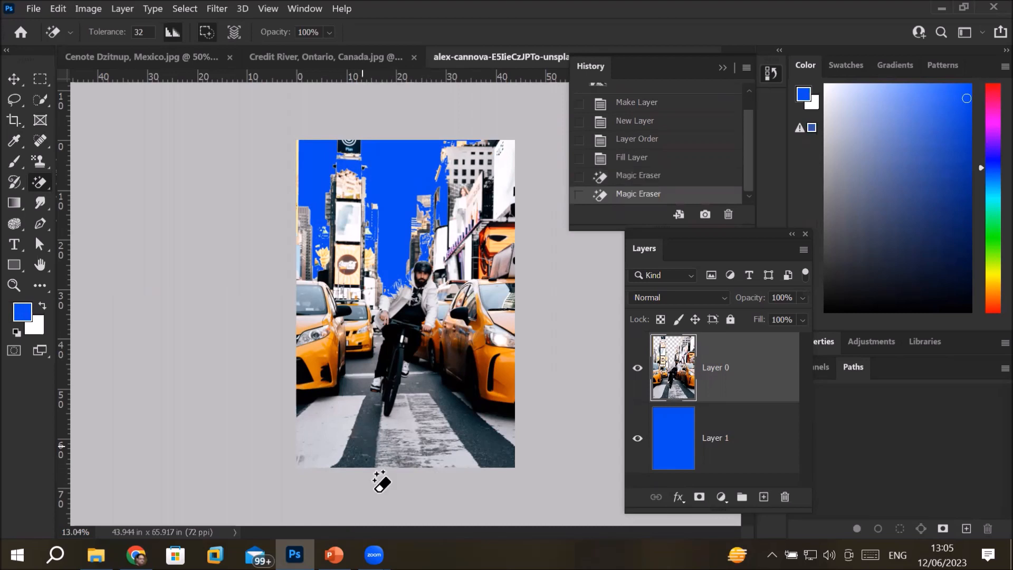
pyautogui.click(334, 422)
pyautogui.click(438, 446)
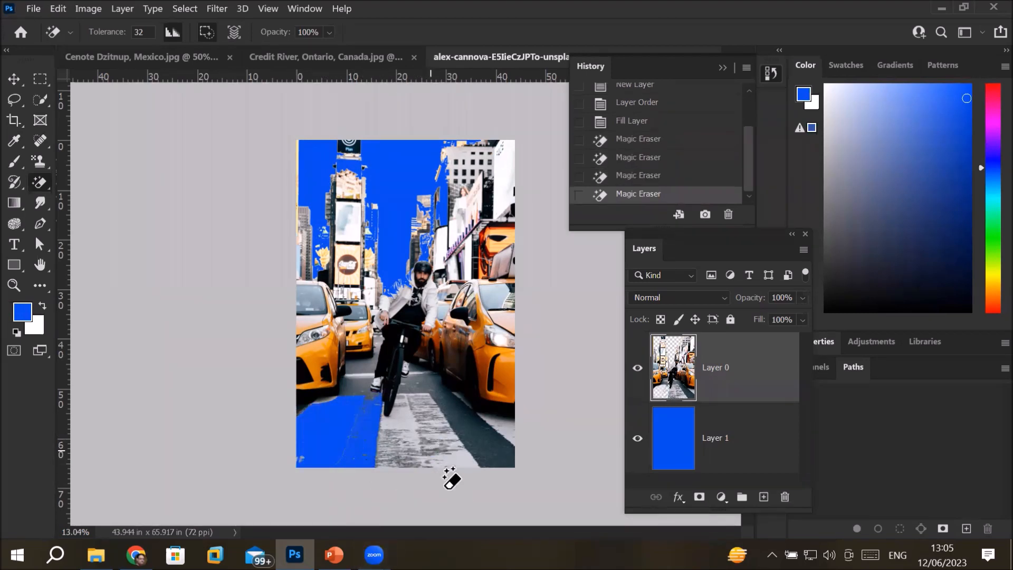
pyautogui.click(479, 447)
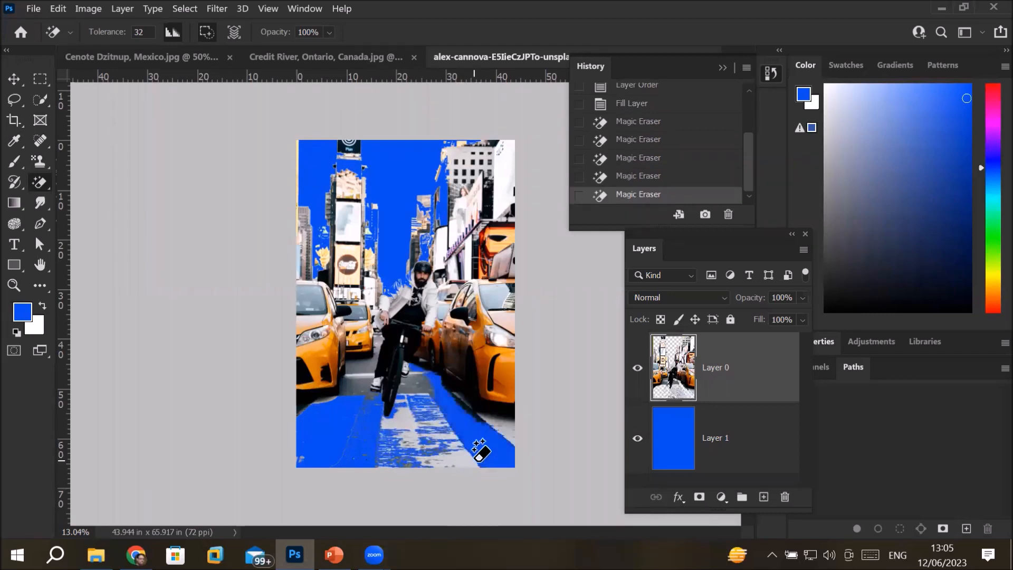
pyautogui.click(361, 390)
pyautogui.click(358, 396)
# - Erase color patches on the two front taxis and the round billboard logo with the Magic Eraser
pyautogui.click(329, 360)
pyautogui.click(319, 353)
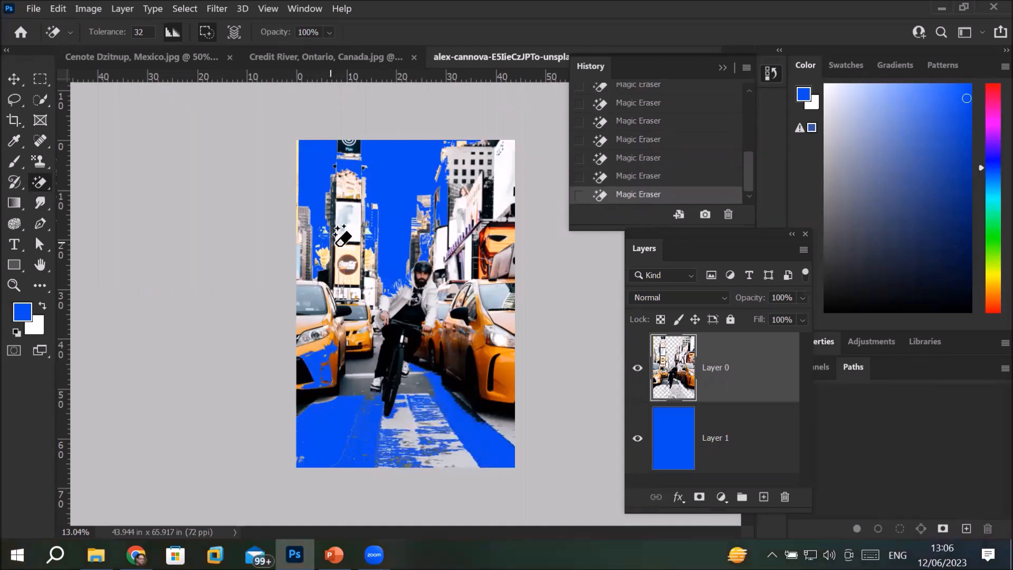
pyautogui.click(354, 255)
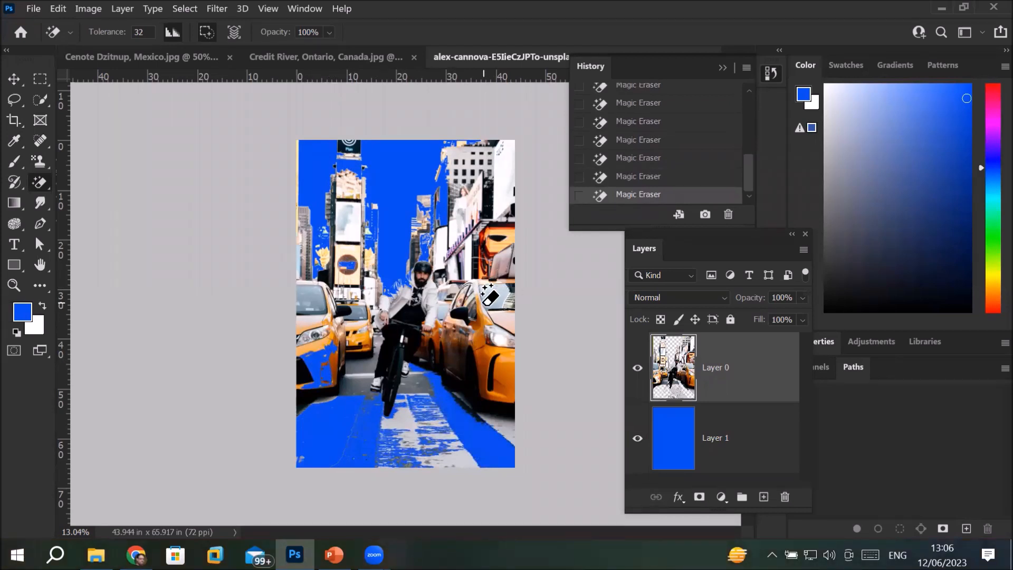
pyautogui.click(493, 295)
pyautogui.click(497, 381)
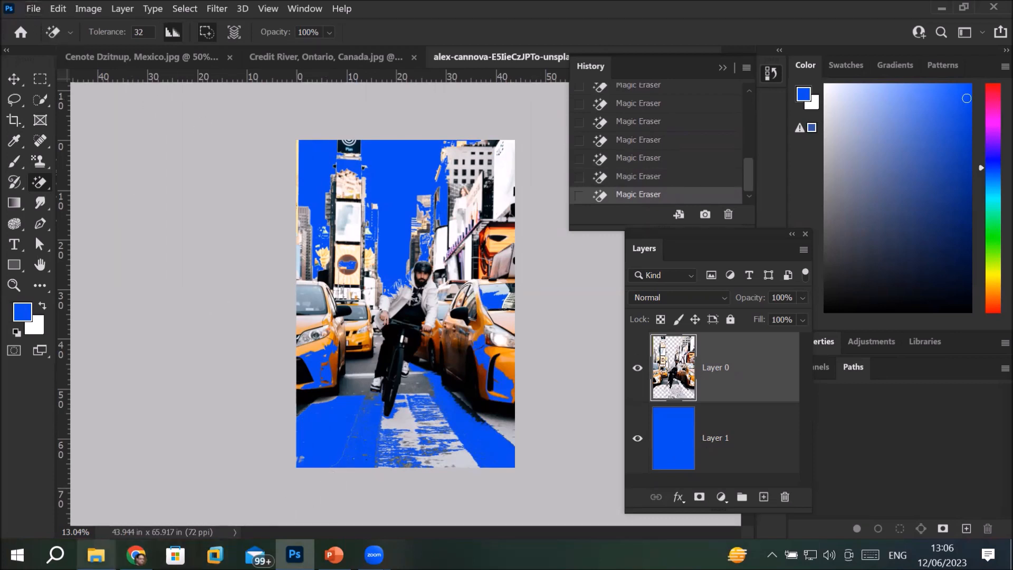
# - Place 09bikes1.jpg from the Models folder in File Explorer into the cyclist document, enlarged across the lower part of the photo
pyautogui.click(96, 555)
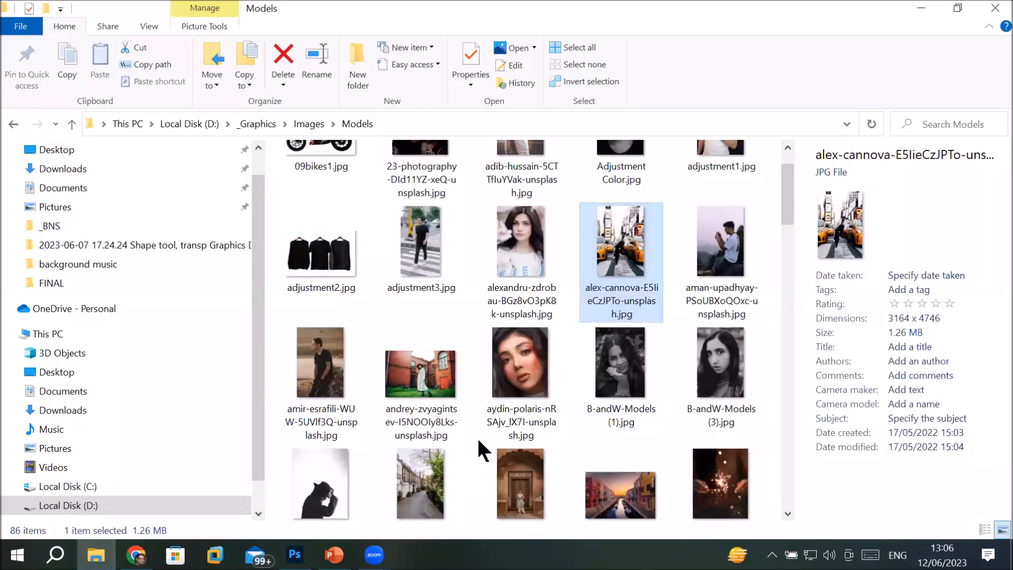
pyautogui.scroll(1, 475, 453)
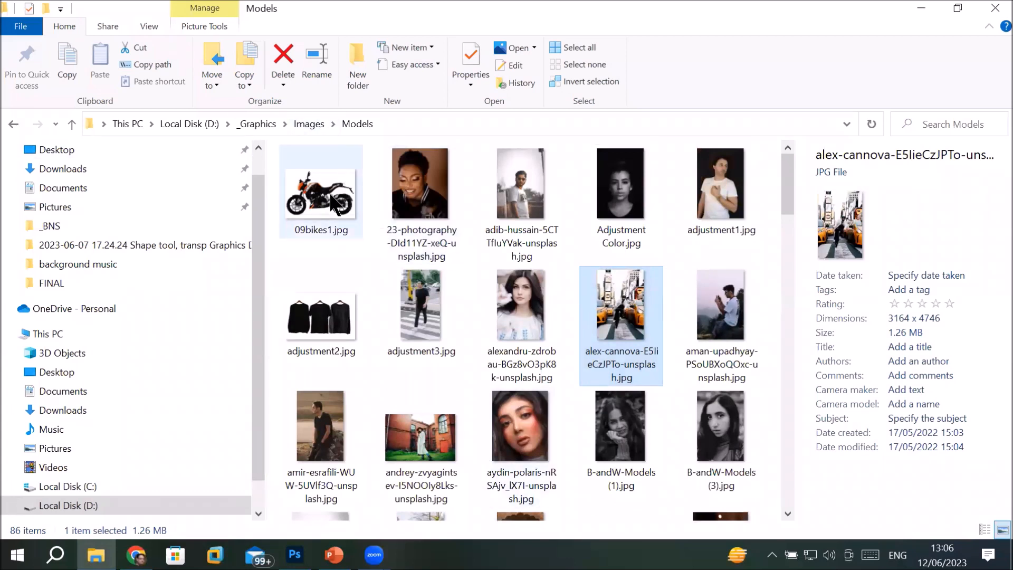
pyautogui.click(335, 204)
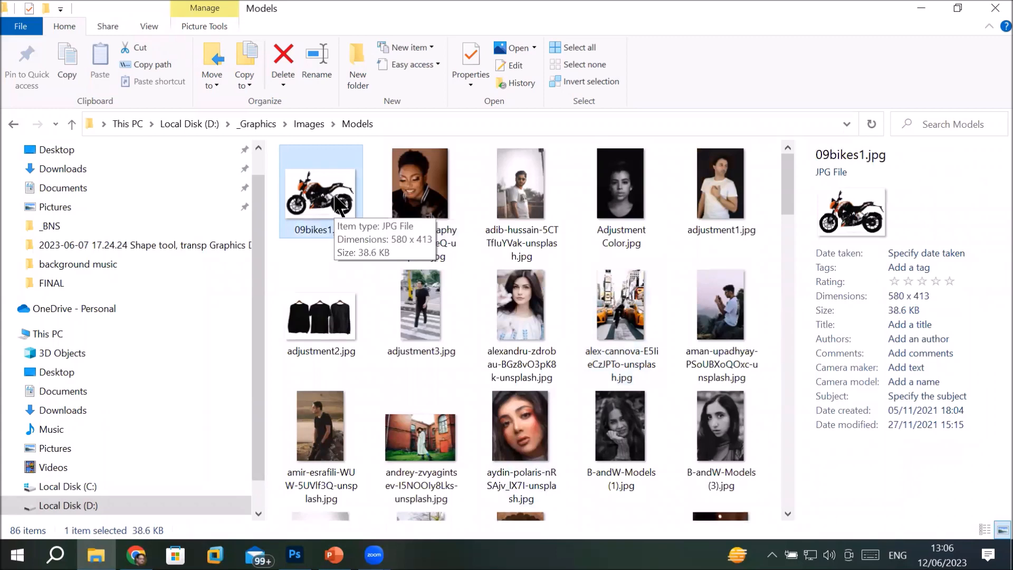
pyautogui.moveTo(338, 204); pyautogui.dragTo(381, 352)
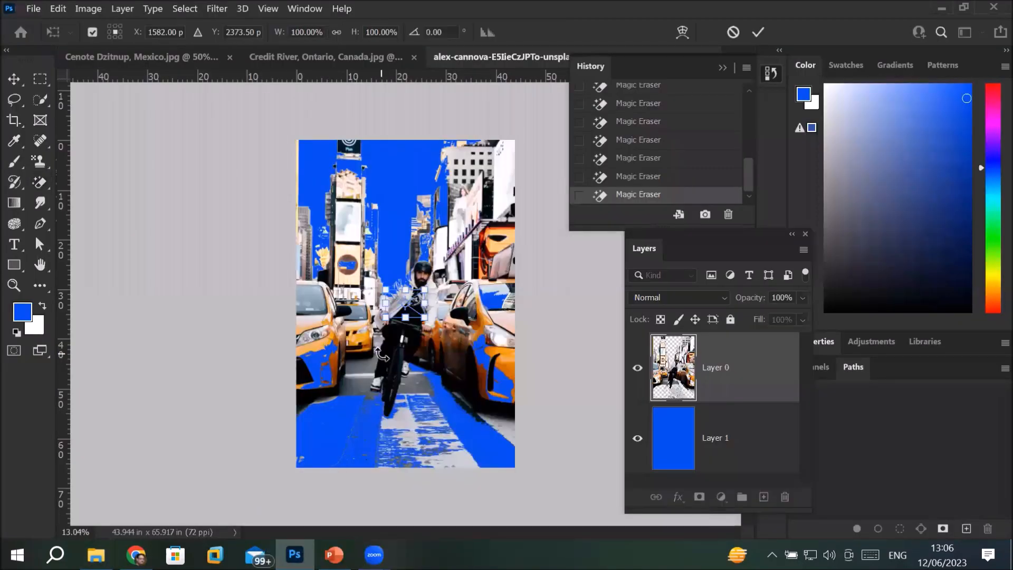
pyautogui.moveTo(425, 318); pyautogui.dragTo(520, 452)
pyautogui.moveTo(386, 372); pyautogui.dragTo(308, 377)
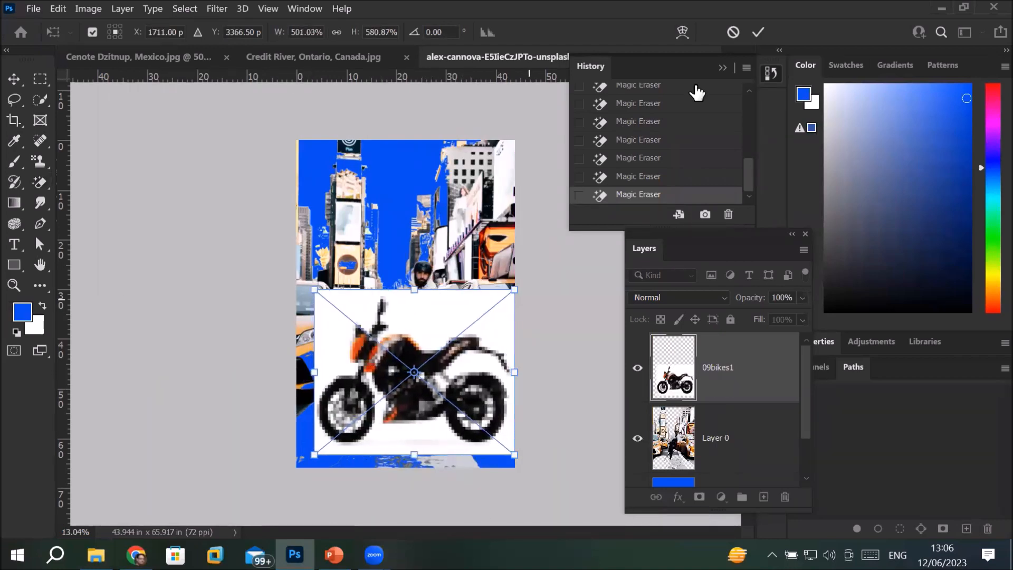
pyautogui.click(763, 36)
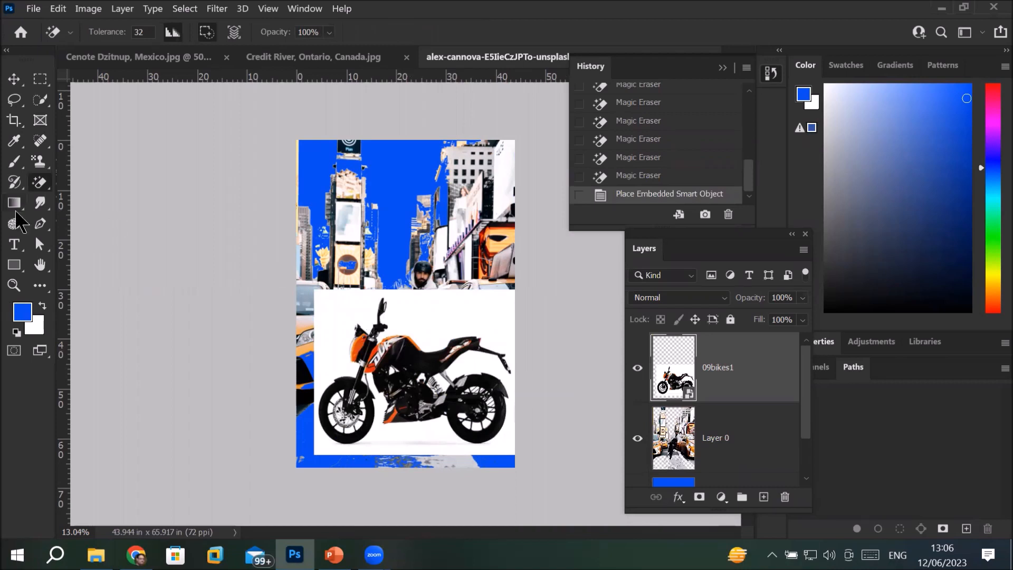
# - Rasterize the motorcycle layer and erase its white background with the Magic Eraser
pyautogui.click(426, 314)
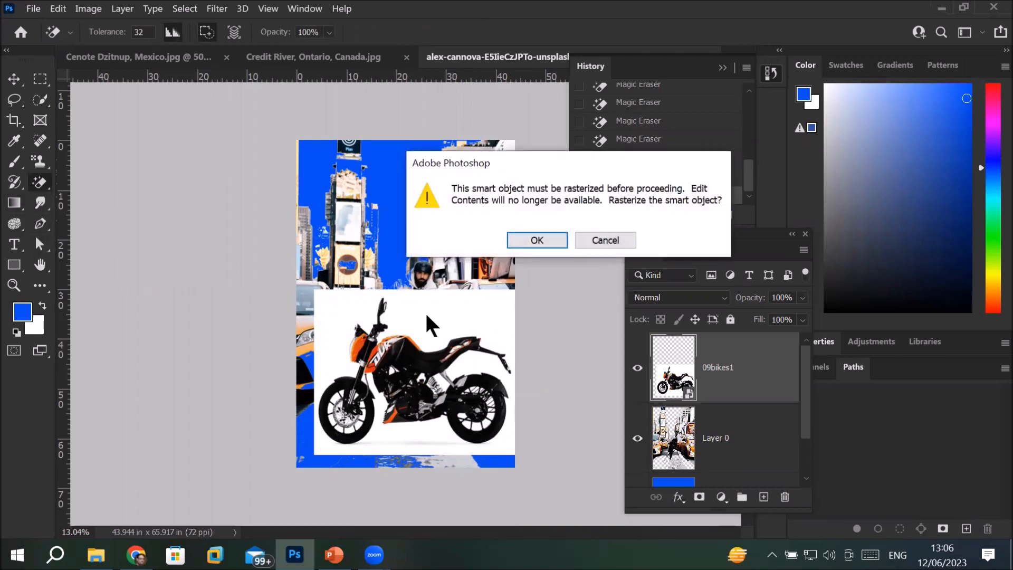
pyautogui.click(526, 238)
pyautogui.click(433, 307)
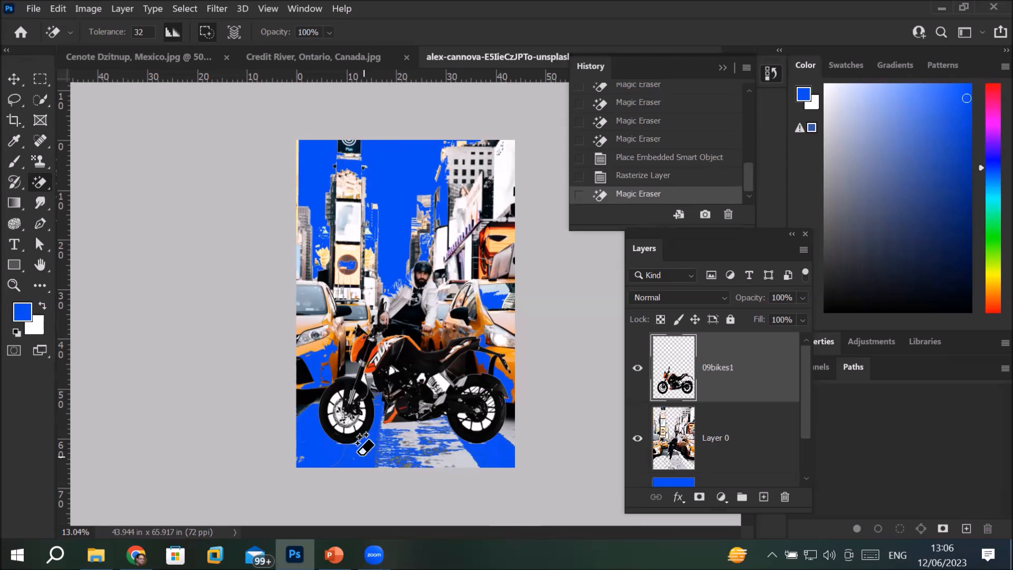
pyautogui.scroll(3, 370, 433)
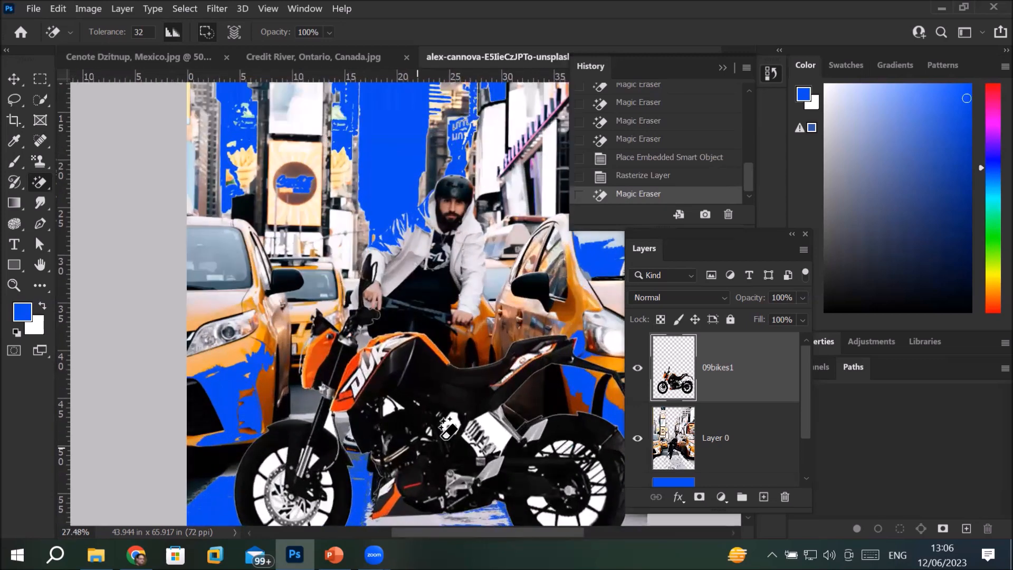
pyautogui.scroll(-2, 446, 427)
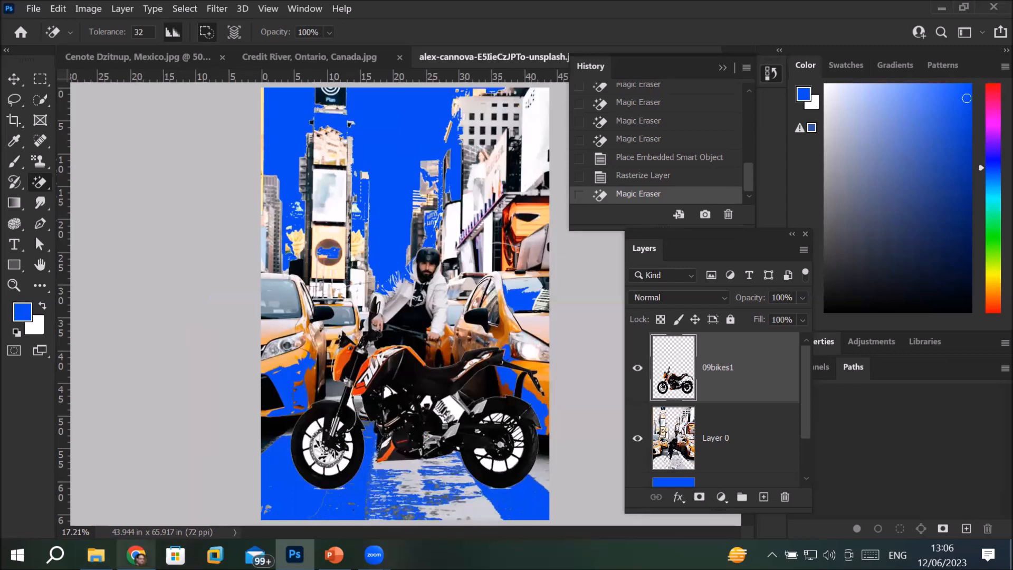
# - Switch to File Explorer and open the SeaShores folder inside Images to pick a new photo
pyautogui.click(95, 555)
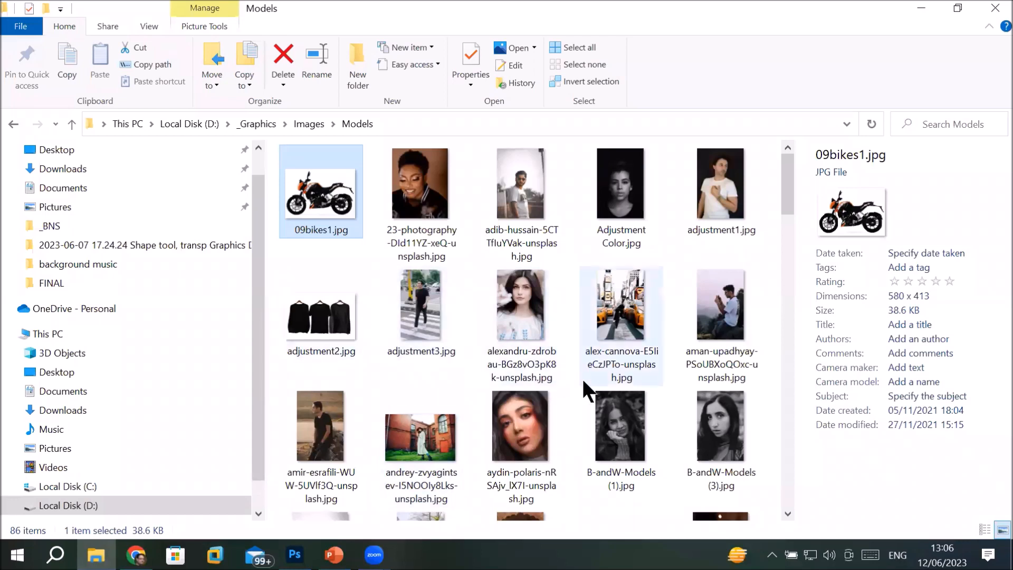
pyautogui.click(305, 124)
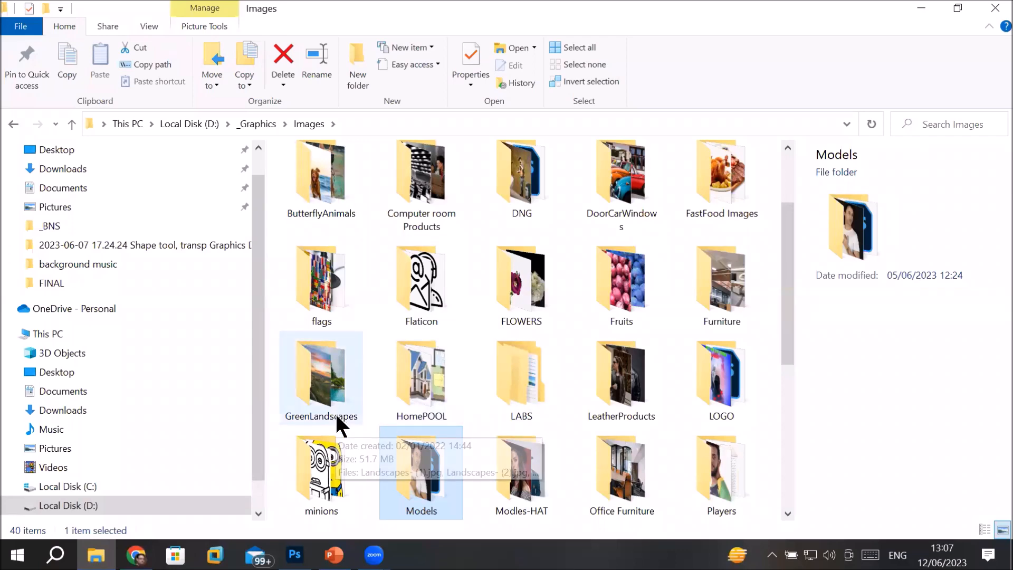
pyautogui.scroll(-5, 672, 432)
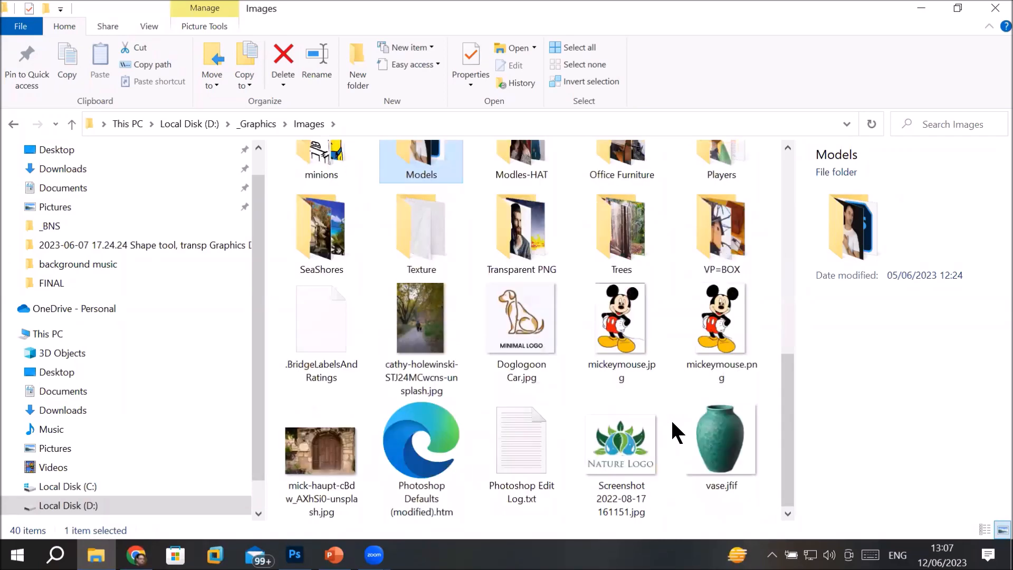
pyautogui.click(326, 246)
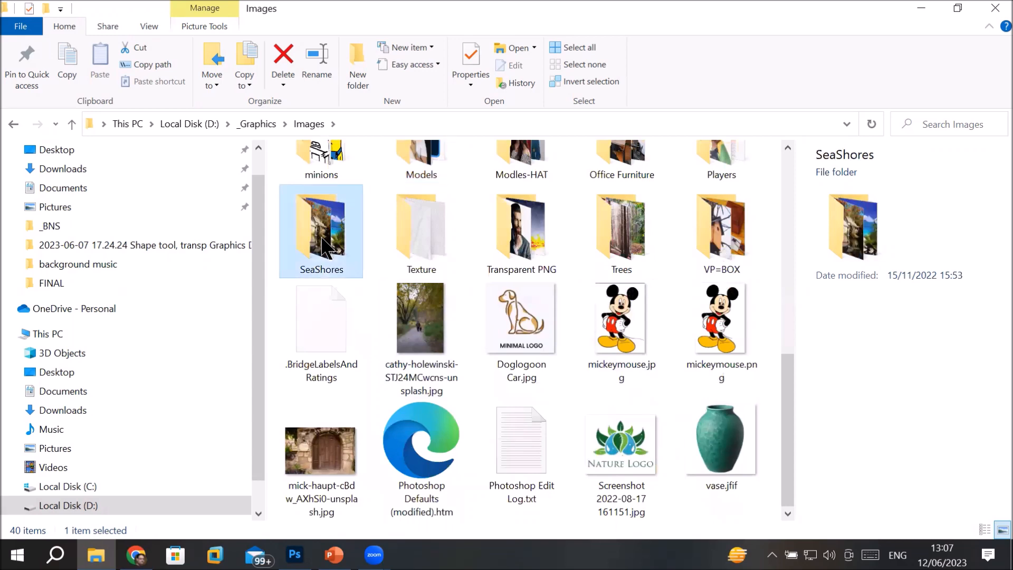
pyautogui.doubleClick(326, 246)
pyautogui.moveTo(729, 299); pyautogui.dragTo(499, 60)
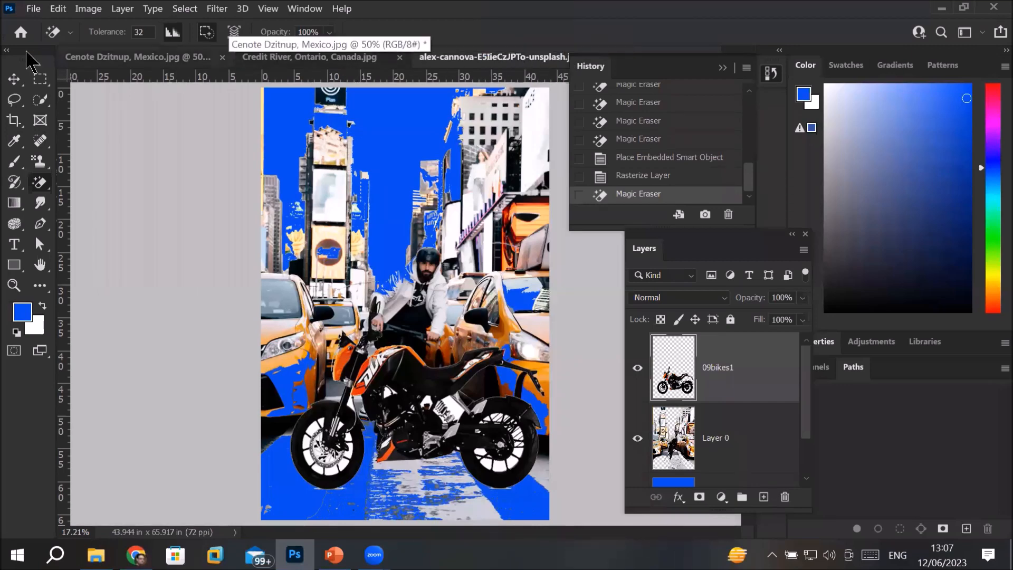
# - Close all open Photoshop documents without saving any changes
pyautogui.click(33, 8)
pyautogui.click(87, 133)
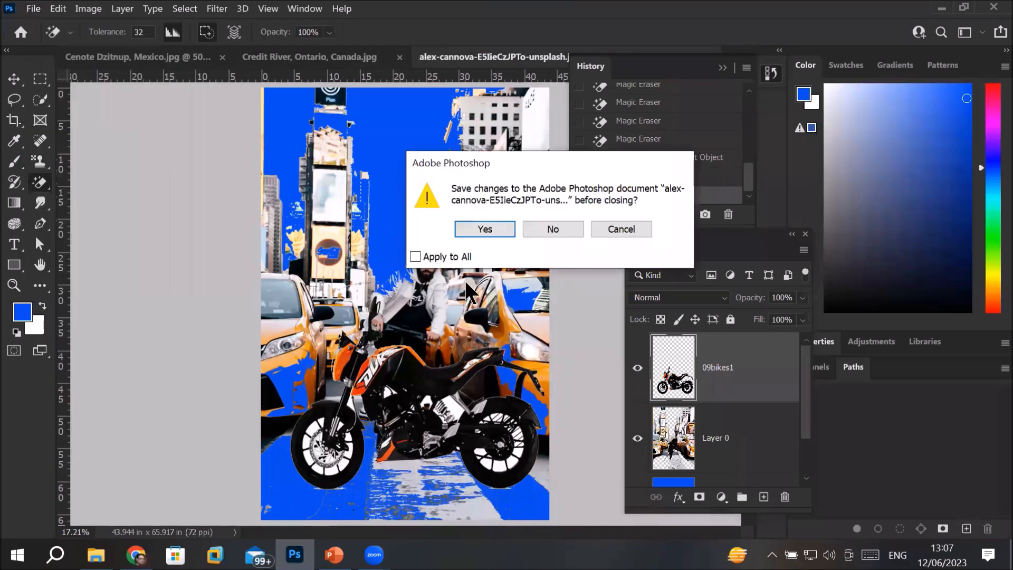
pyautogui.click(569, 227)
pyautogui.click(545, 227)
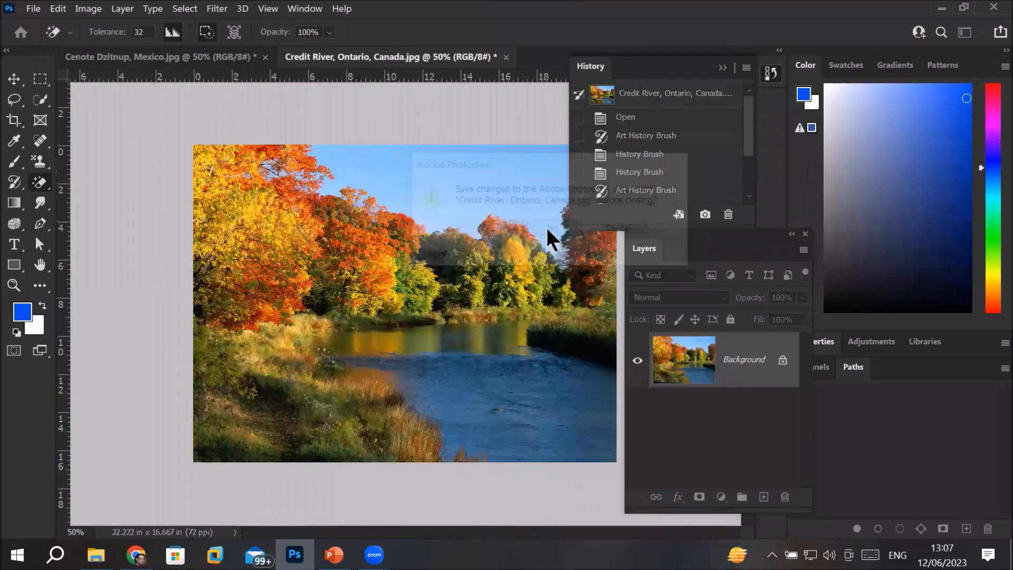
pyautogui.click(549, 228)
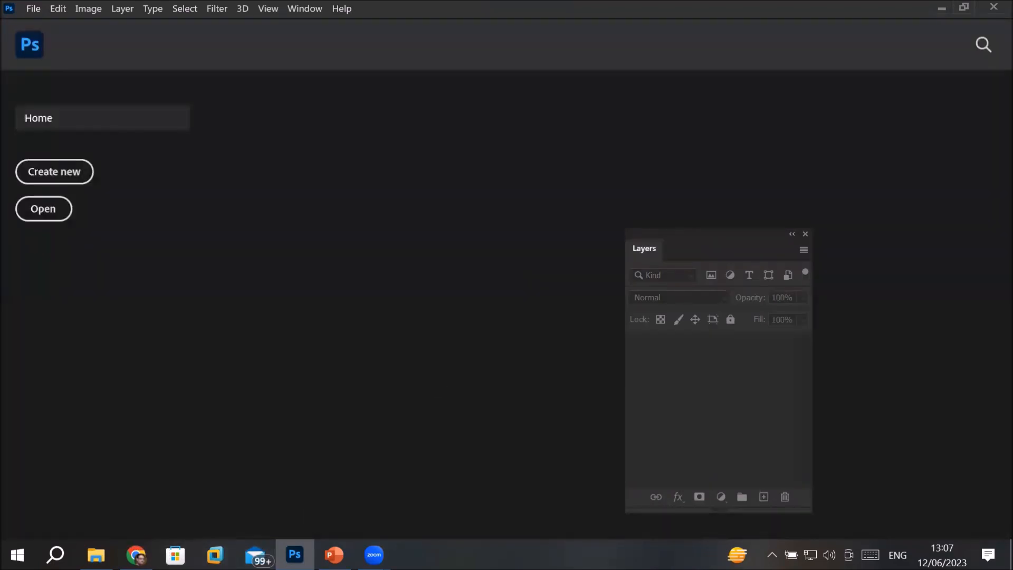
# - Open Ari Atoll, Maldives.jpg from the SeaShores folder in Photoshop and place the Beachy Head Lighthouse photo over it
pyautogui.click(96, 554)
pyautogui.moveTo(695, 337); pyautogui.dragTo(366, 244)
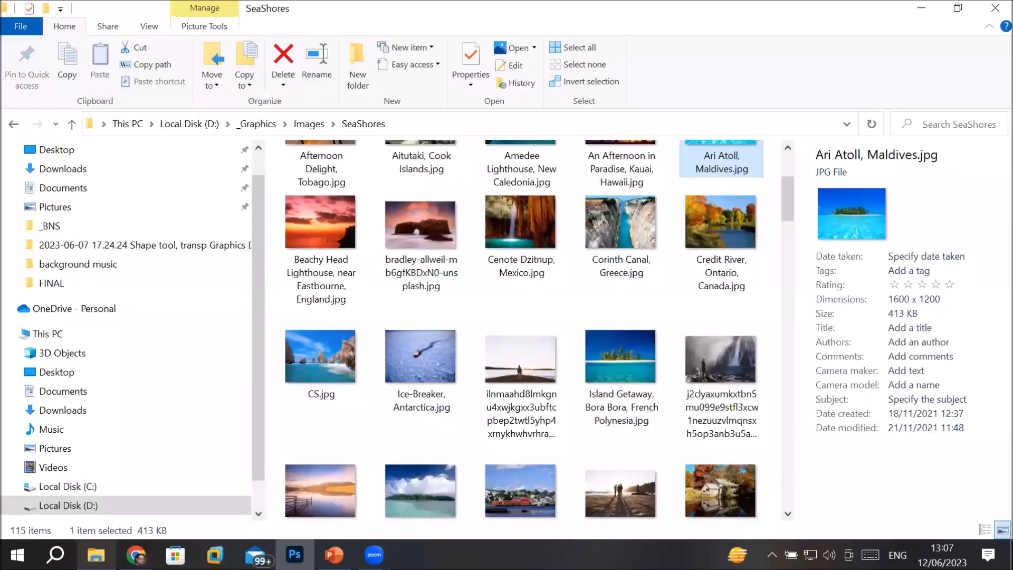
pyautogui.click(96, 554)
pyautogui.moveTo(340, 243); pyautogui.dragTo(363, 320)
pyautogui.press('Return')
# - Unlock the Background island layer and move the lighthouse sunset layer beneath it
pyautogui.moveTo(683, 433); pyautogui.dragTo(760, 511)
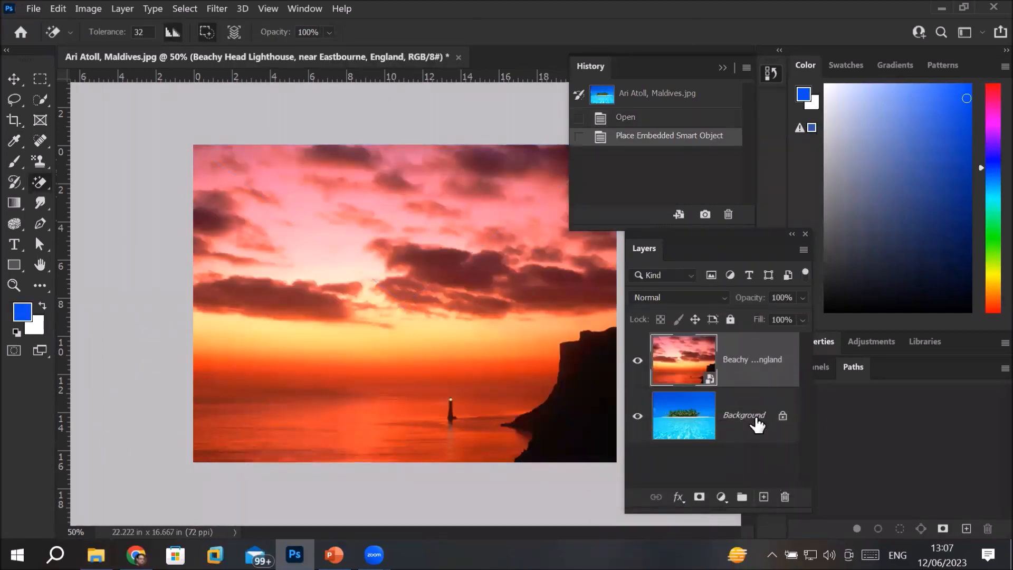
pyautogui.click(765, 422)
pyautogui.click(783, 417)
pyautogui.moveTo(730, 368); pyautogui.dragTo(708, 452)
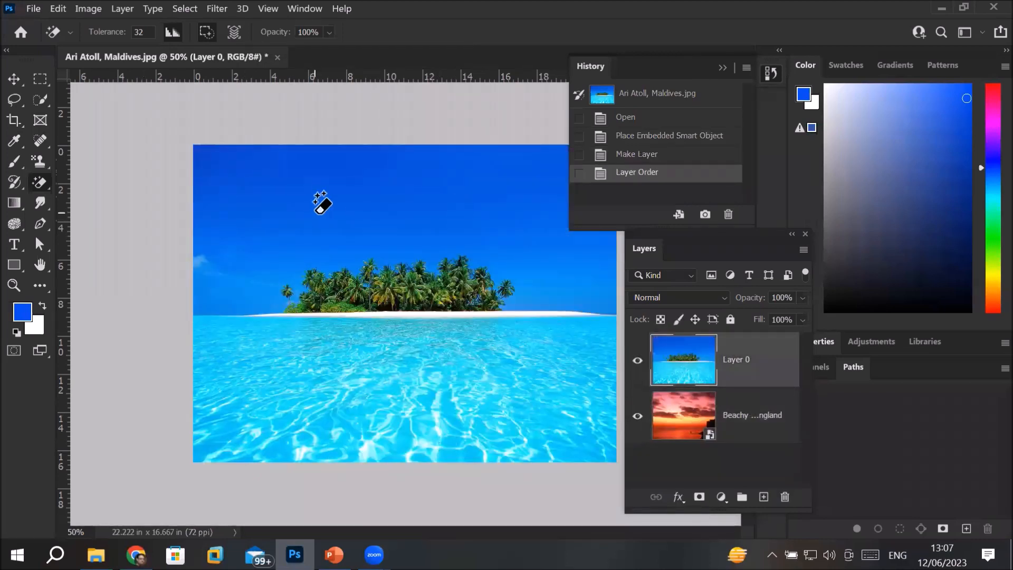
# - Set the Magic Eraser's tolerance to 0 and erase at four spots in the blue sky of the island layer
pyautogui.rightClick(40, 186)
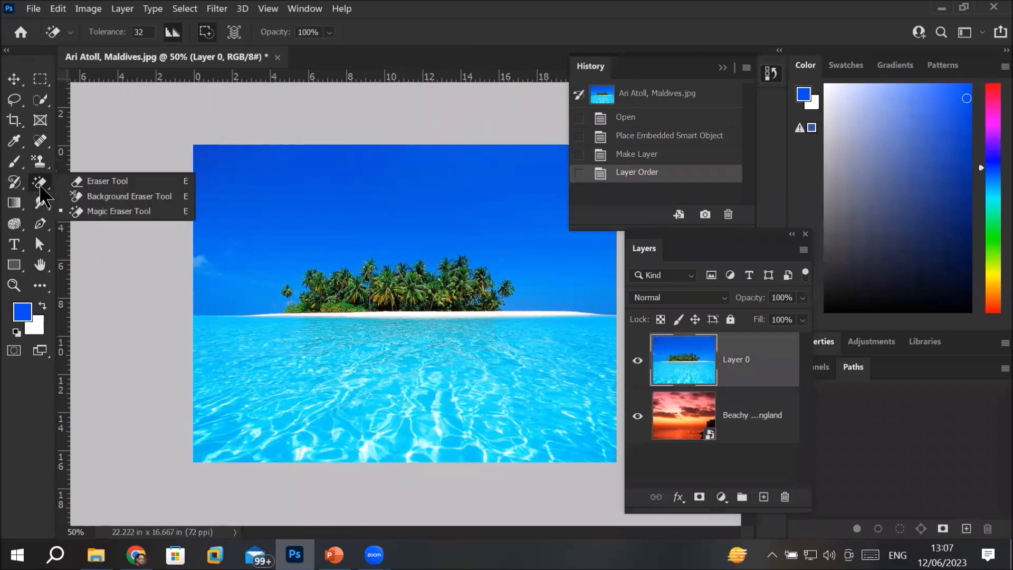
pyautogui.click(121, 210)
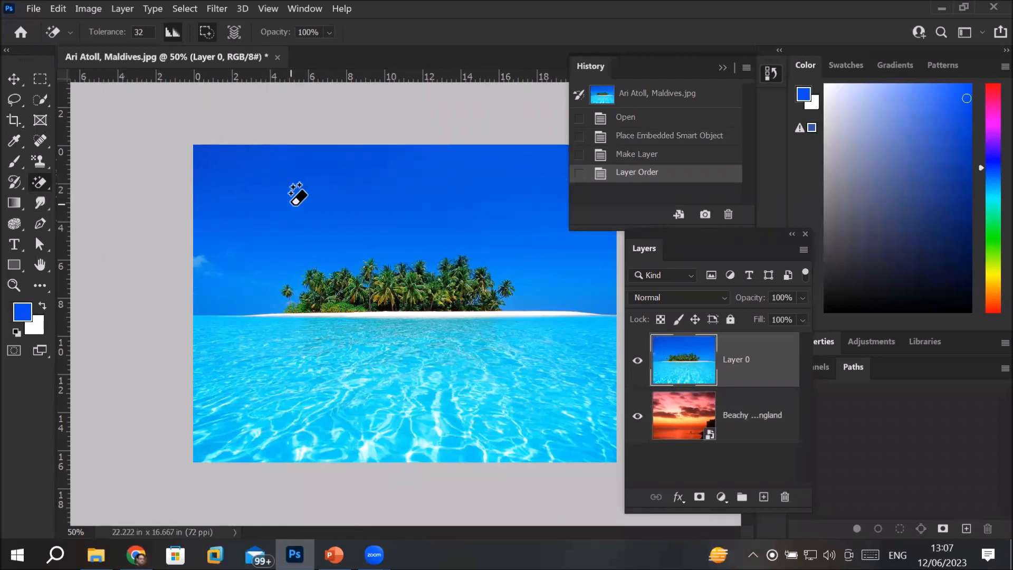
pyautogui.click(149, 31)
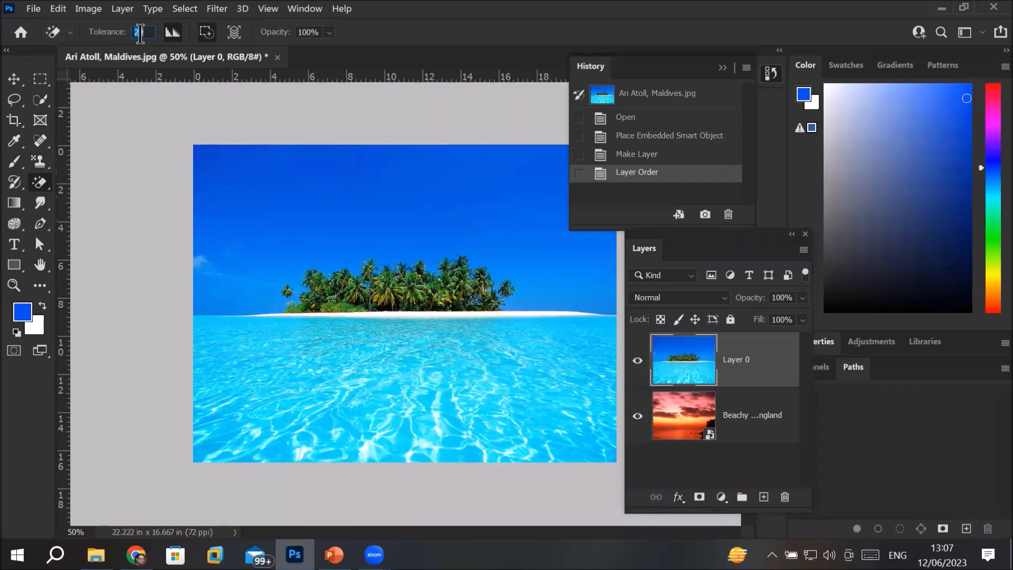
pyautogui.write('3')
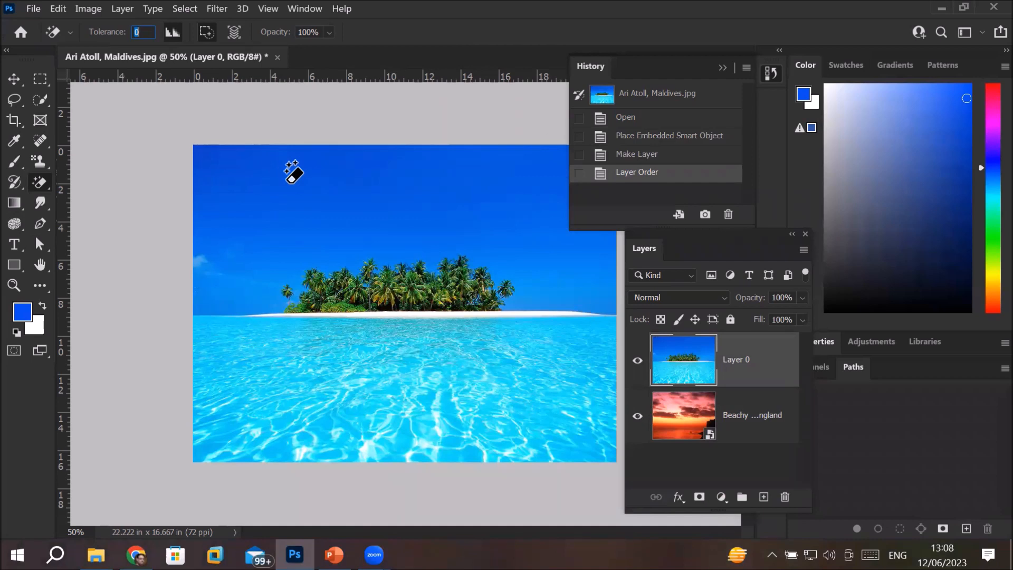
pyautogui.click(290, 177)
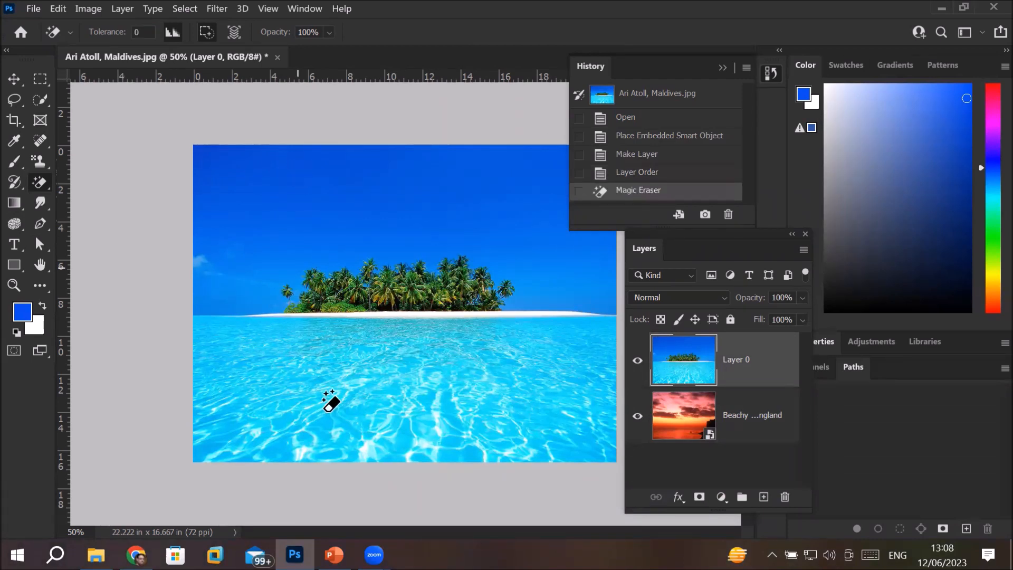
pyautogui.click(437, 183)
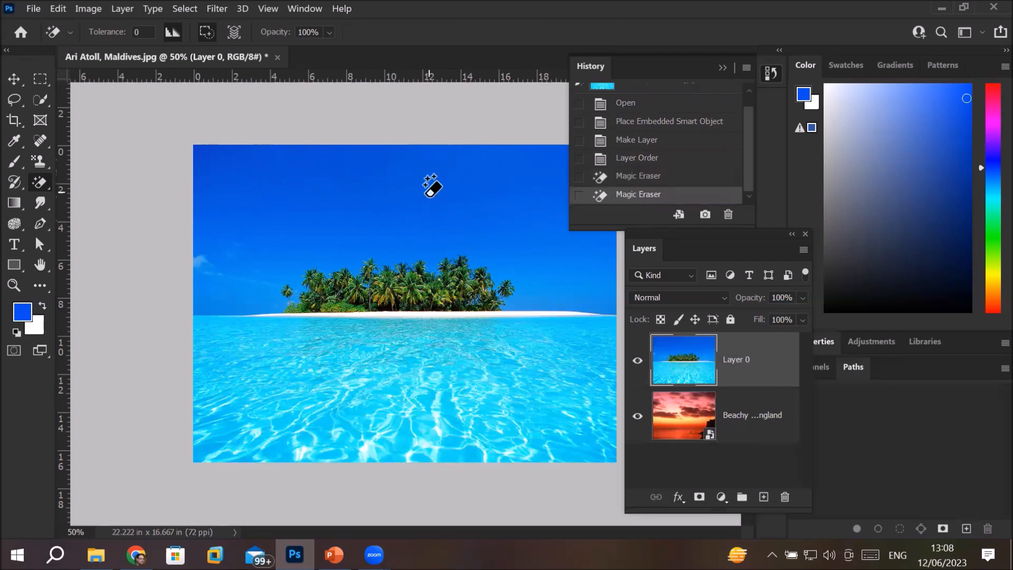
pyautogui.click(316, 187)
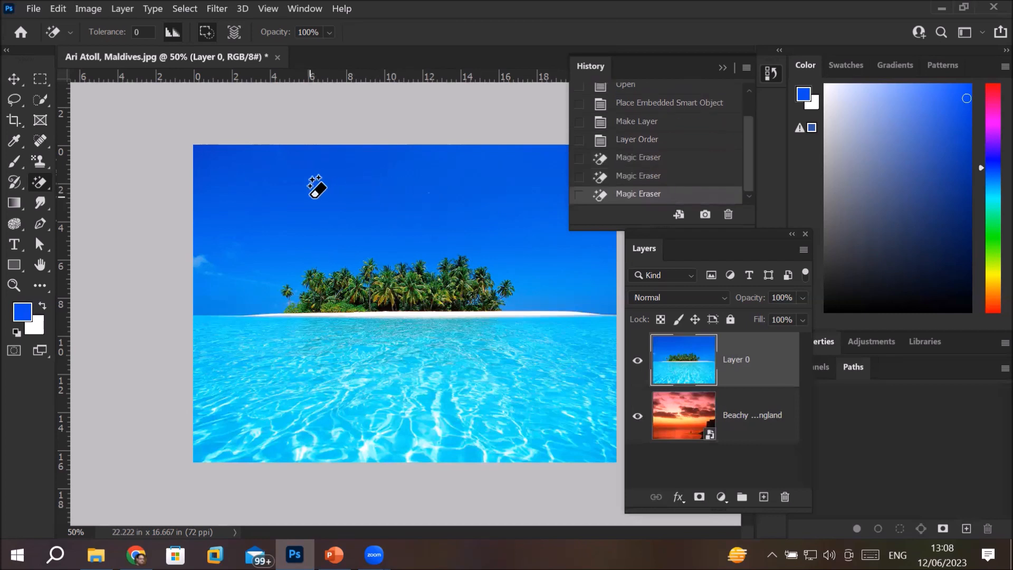
pyautogui.click(285, 206)
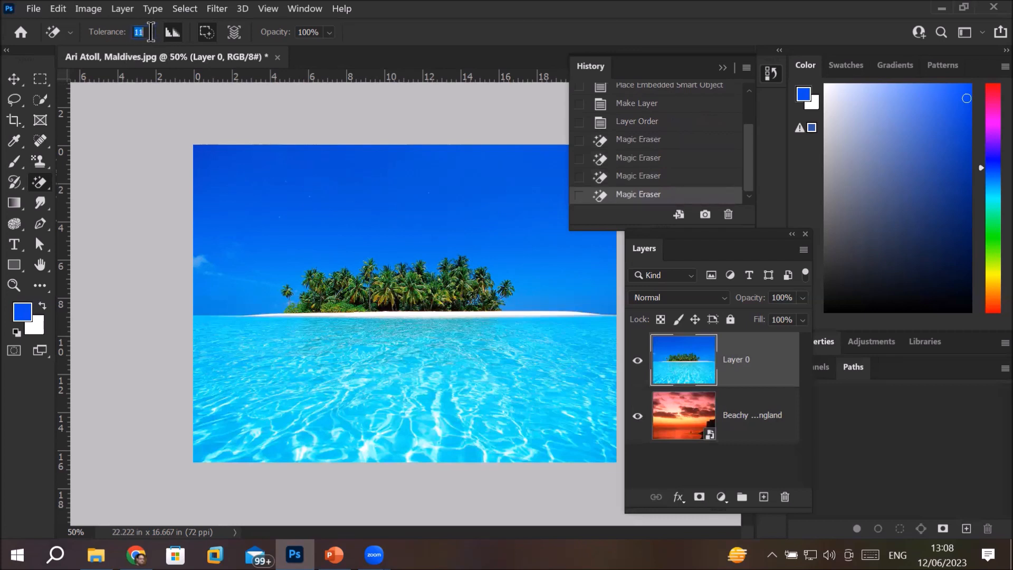
# - Erase the upper band of blue sky at tolerance 11 and the sky below it at tolerance 40
pyautogui.click(323, 181)
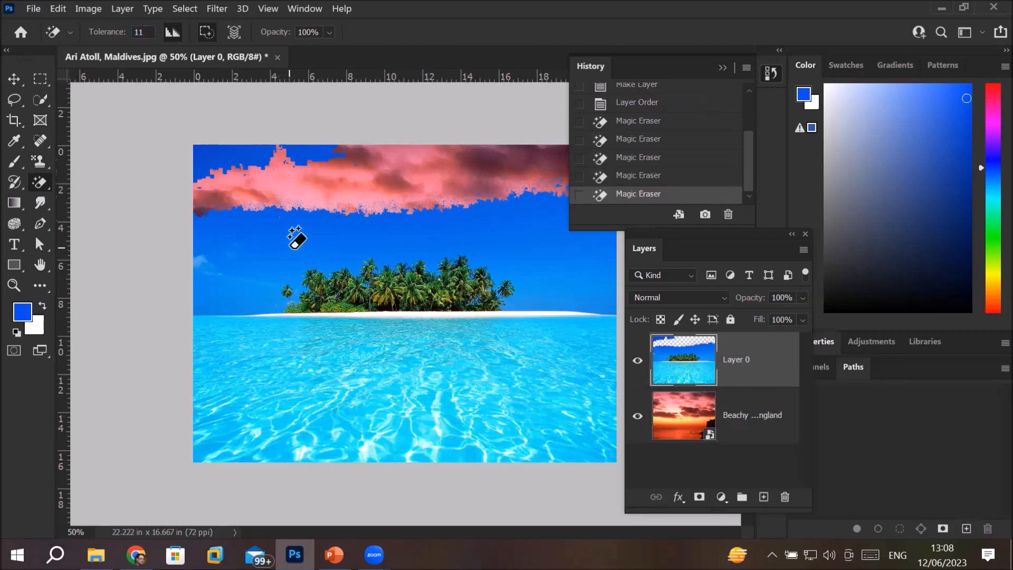
pyautogui.scroll(5, 232, 289)
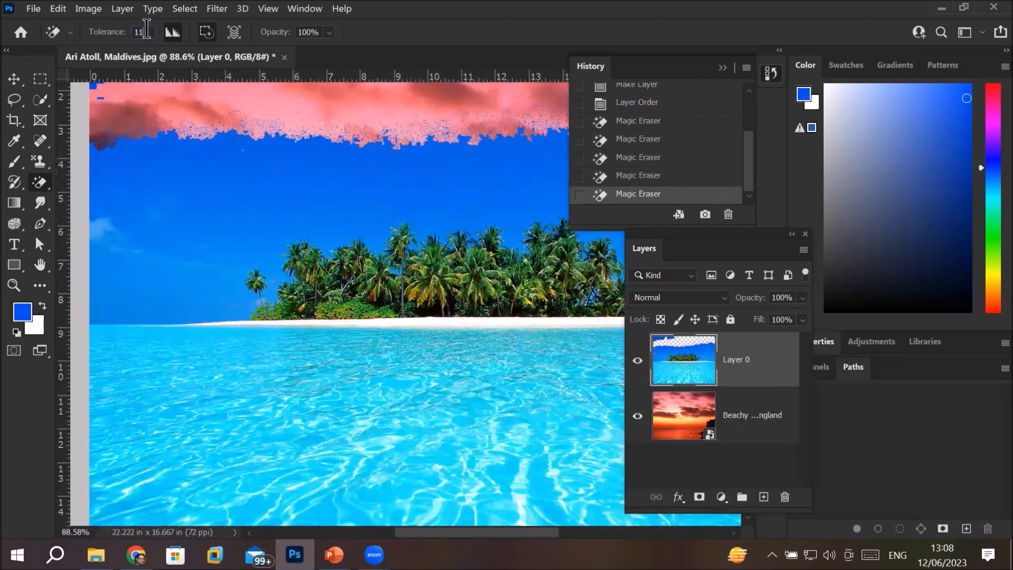
pyautogui.scroll(3, 147, 30)
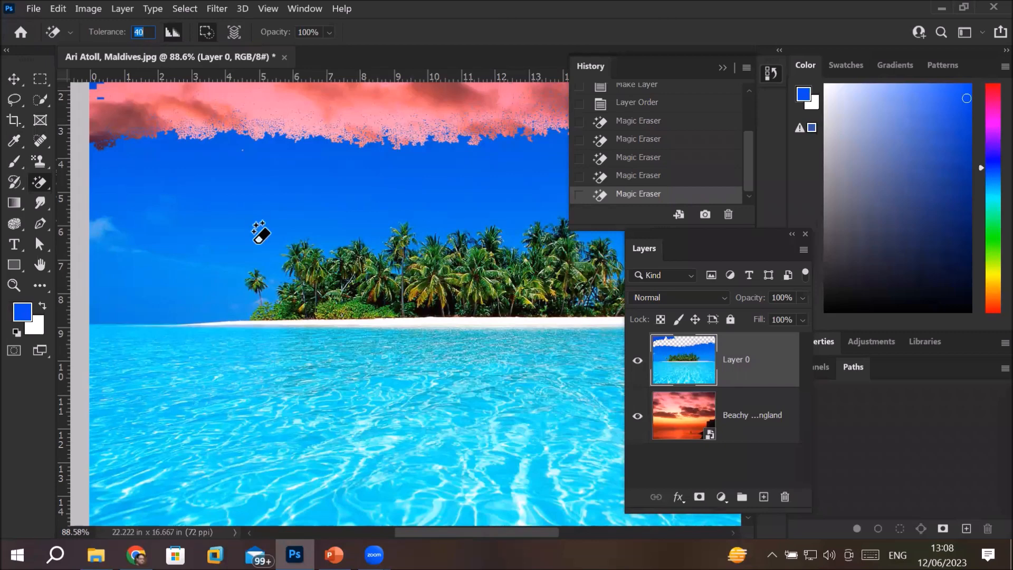
pyautogui.click(254, 197)
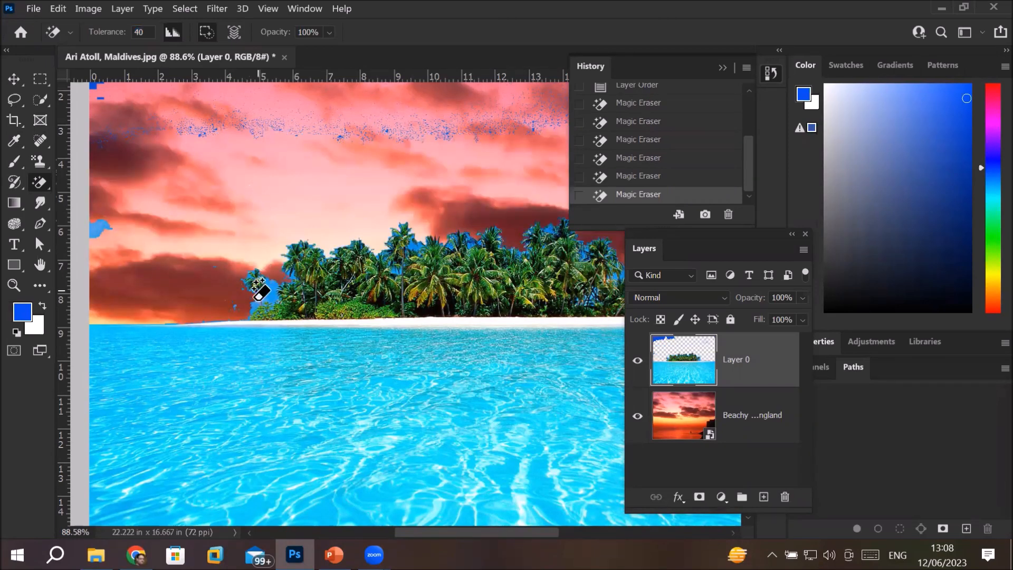
# - Erase the leftover blue sky patch between the lone palm and the main trees with the Magic Eraser
pyautogui.scroll(5, 266, 290)
pyautogui.scroll(2, 278, 300)
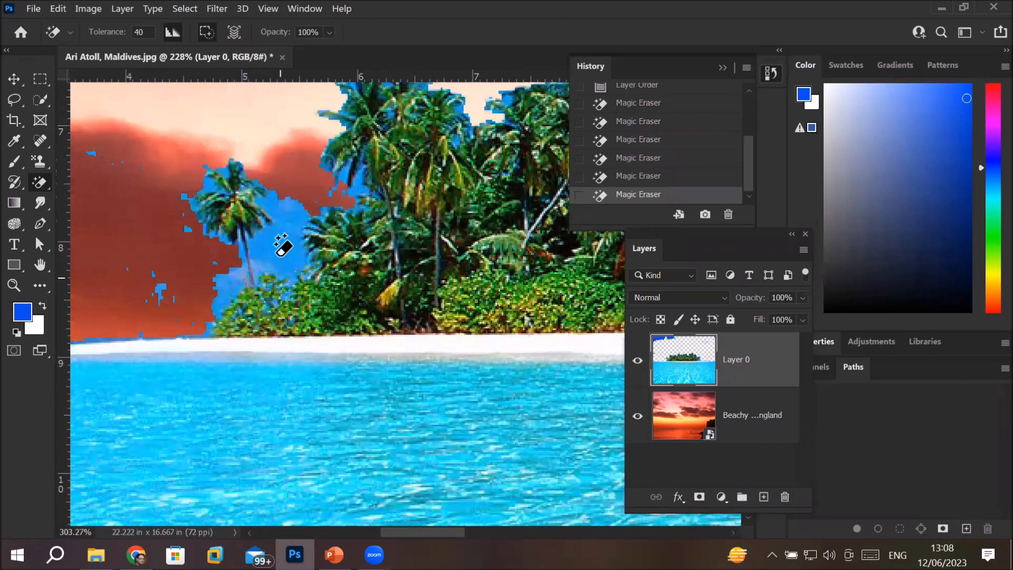
pyautogui.click(285, 244)
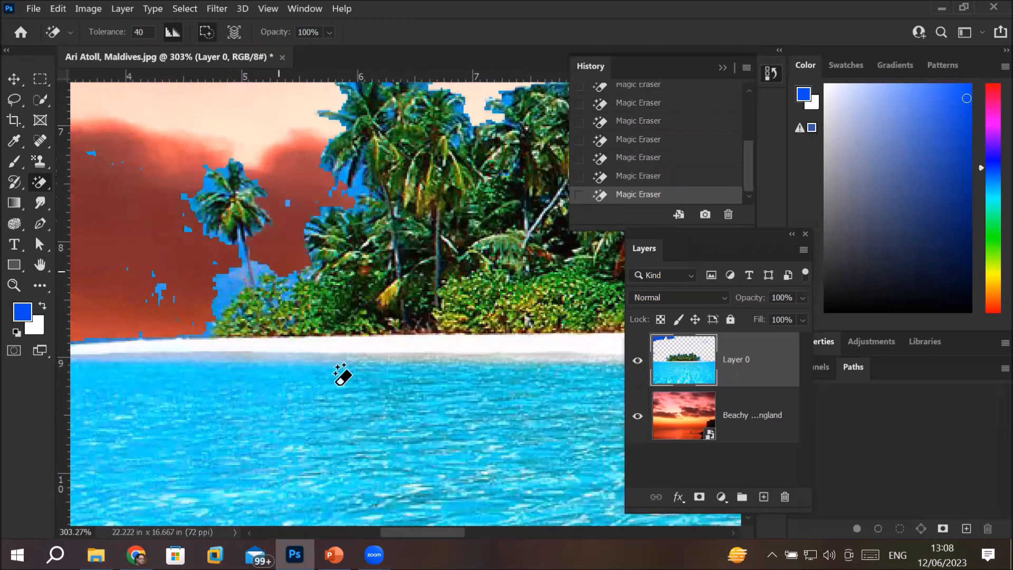
# - Erase the leftover blue sky patch beside the lone palm's trunk and the dark blue upper-left corner of the sky at tolerance 40
pyautogui.click(225, 288)
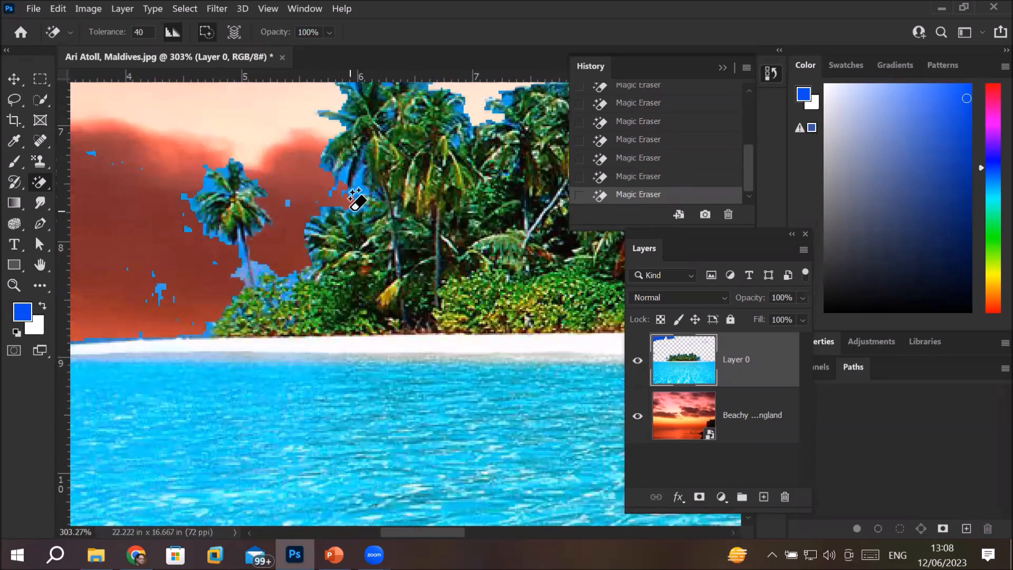
pyautogui.scroll(1, 511, 258)
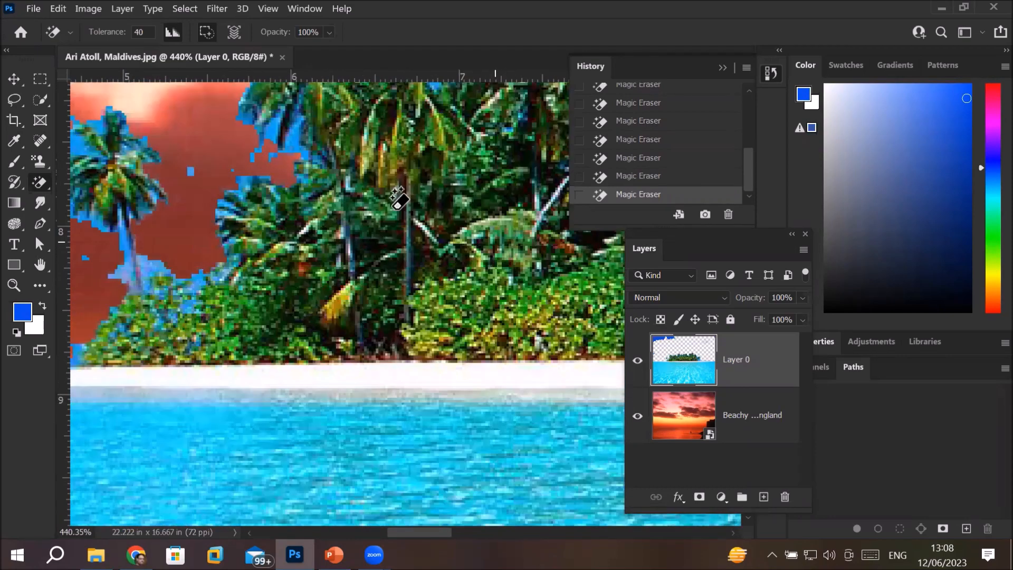
pyautogui.scroll(-2, 147, 176)
pyautogui.scroll(3, 135, 176)
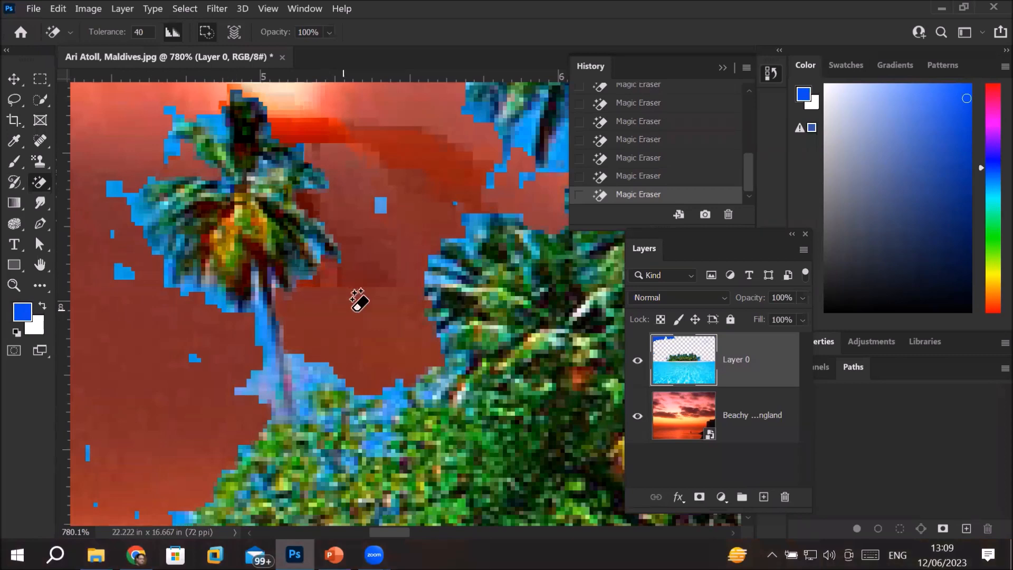
pyautogui.scroll(-2, 240, 233)
pyautogui.scroll(-6, 240, 232)
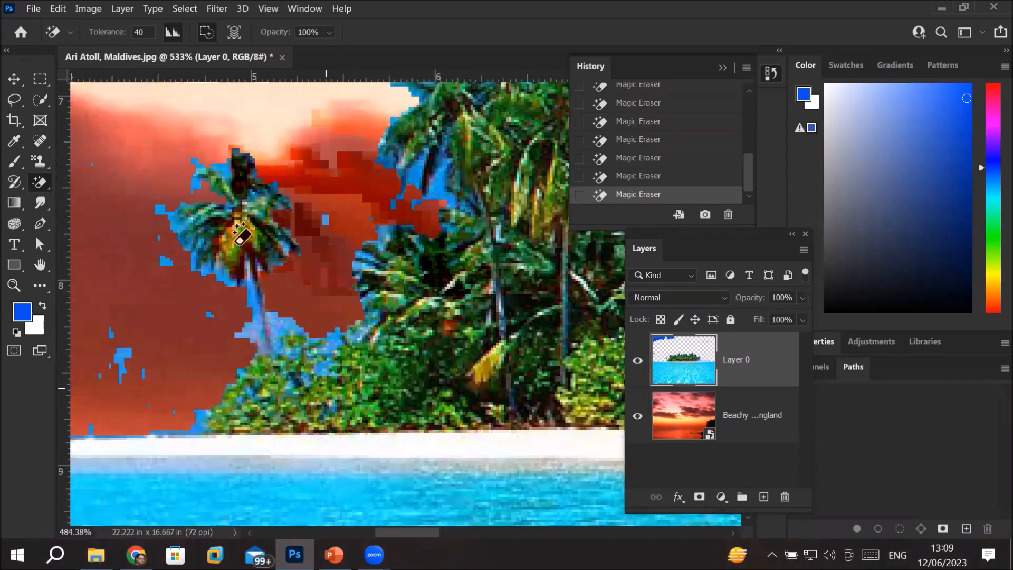
pyautogui.scroll(-2, 241, 233)
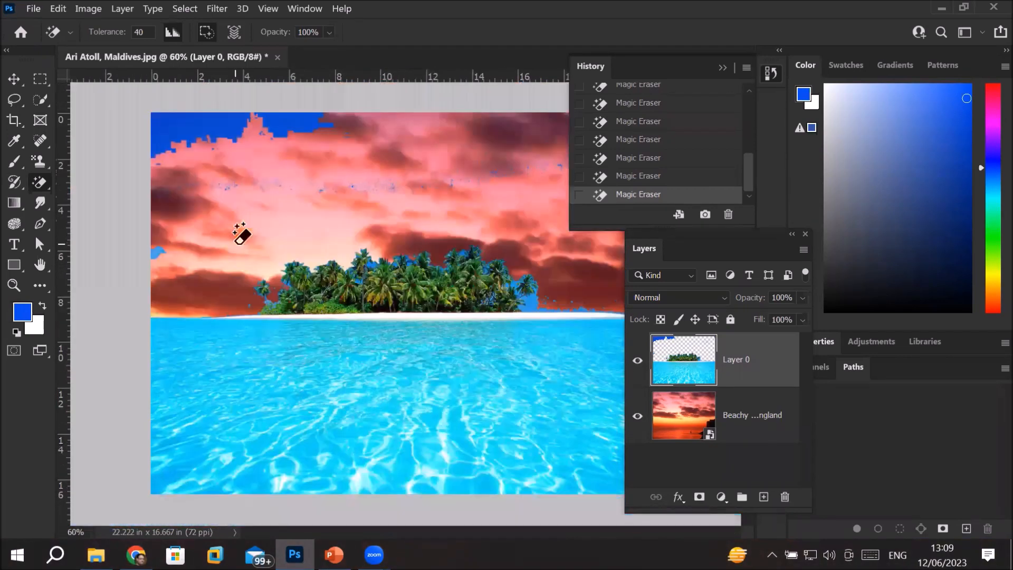
pyautogui.click(205, 125)
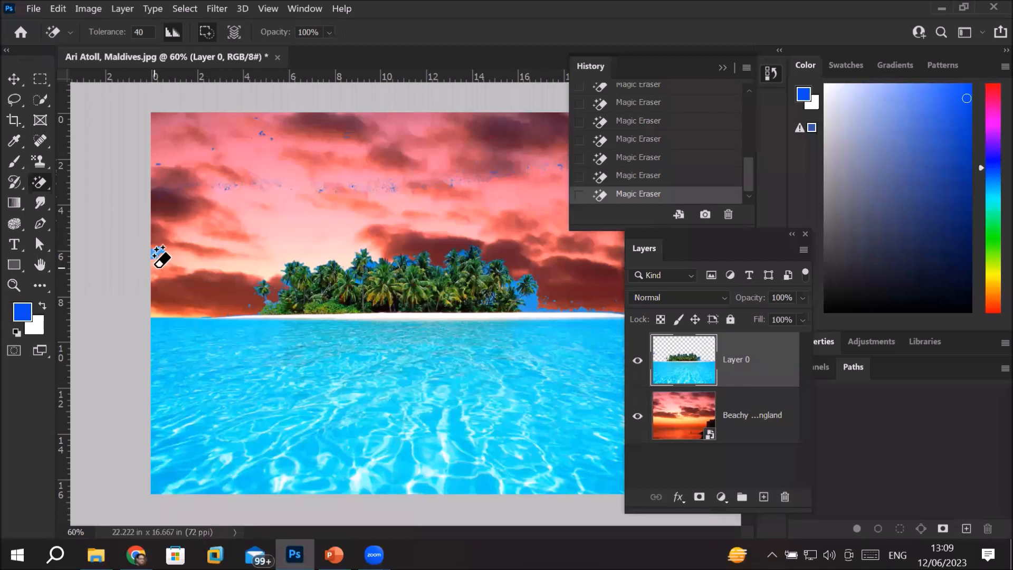
# - Erase the white sand strip and several areas of the turquoise sea with the Magic Eraser at tolerance 40
pyautogui.click(544, 316)
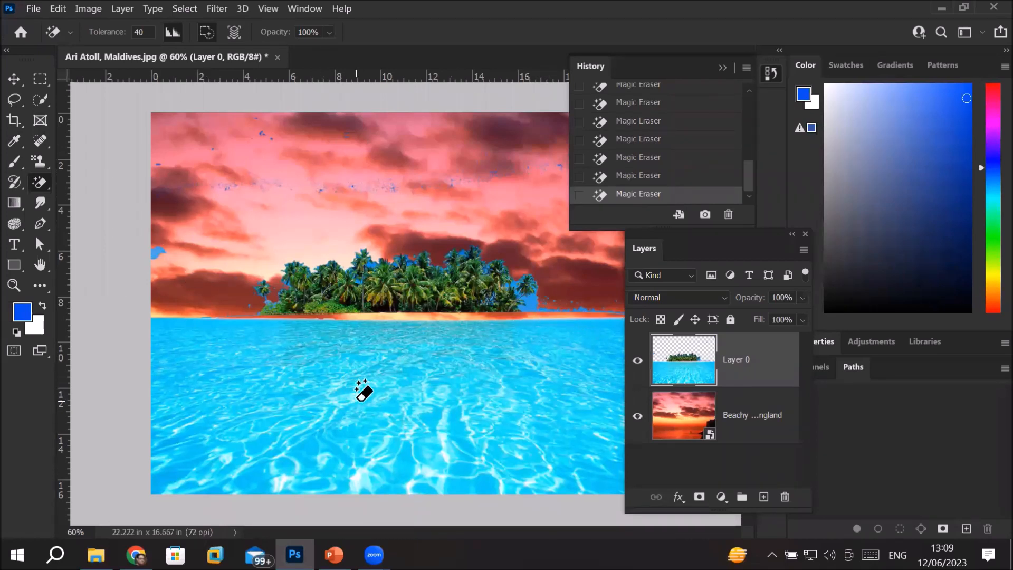
pyautogui.click(381, 409)
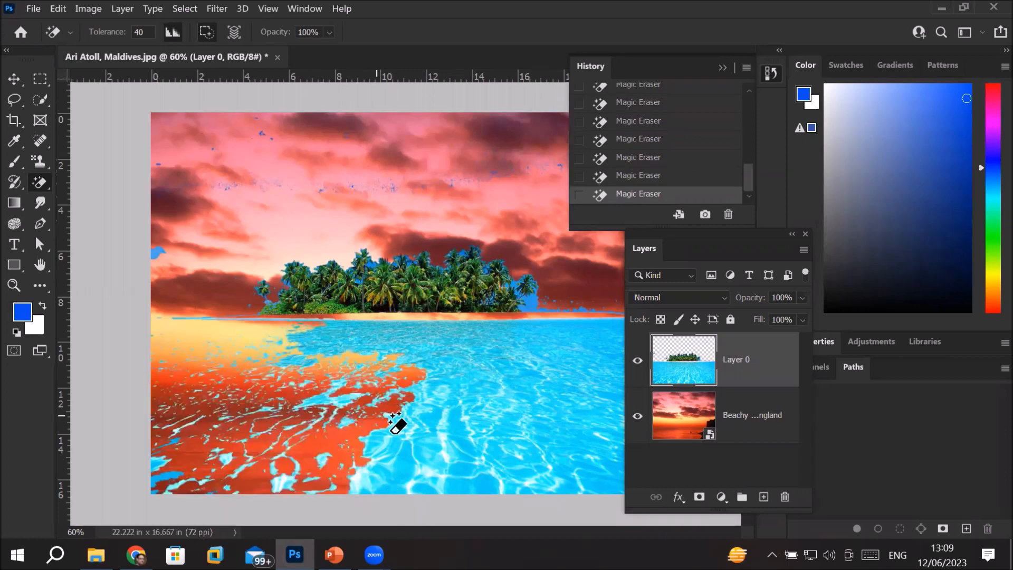
pyautogui.click(480, 413)
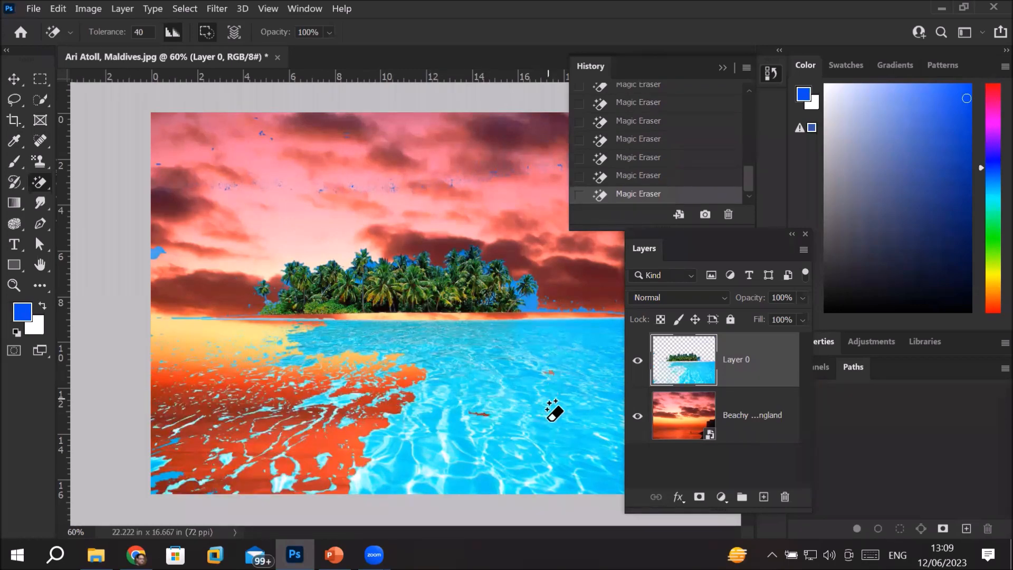
pyautogui.click(541, 438)
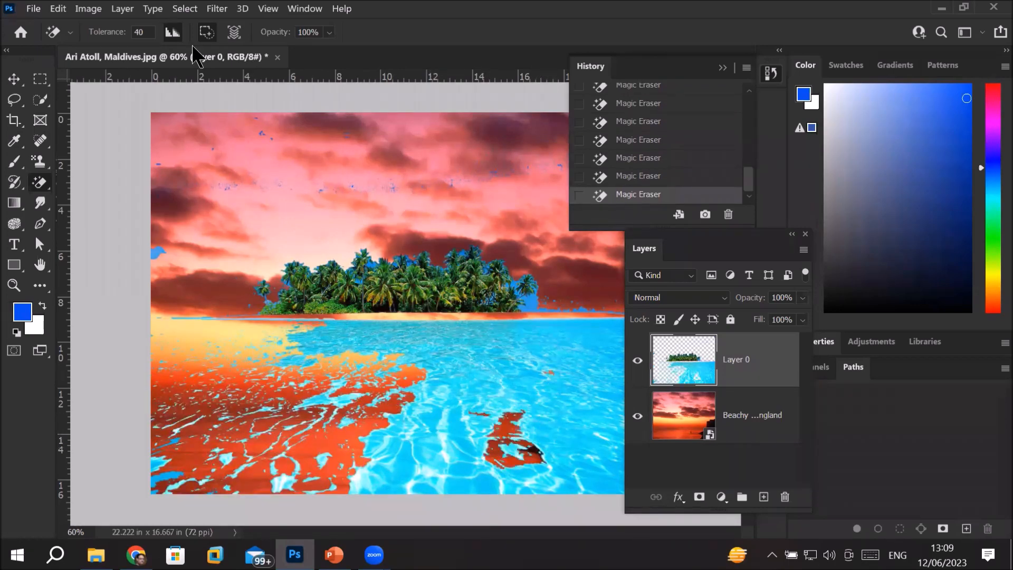
# - Raise the Magic Eraser's tolerance to 99 and erase the remaining turquoise sea
pyautogui.click(148, 31)
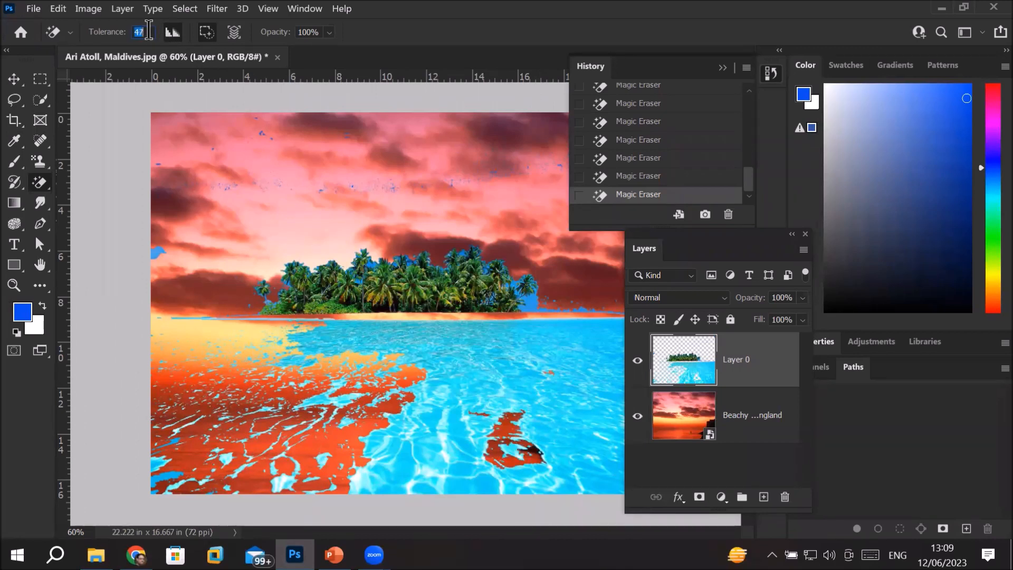
pyautogui.scroll(8, 148, 31)
pyautogui.scroll(5, 148, 32)
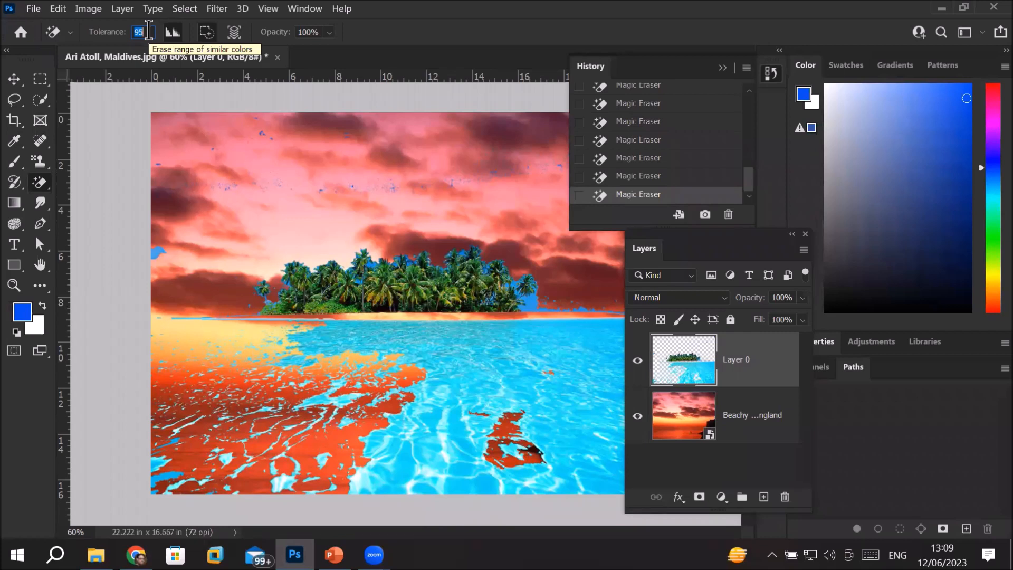
pyautogui.click(504, 375)
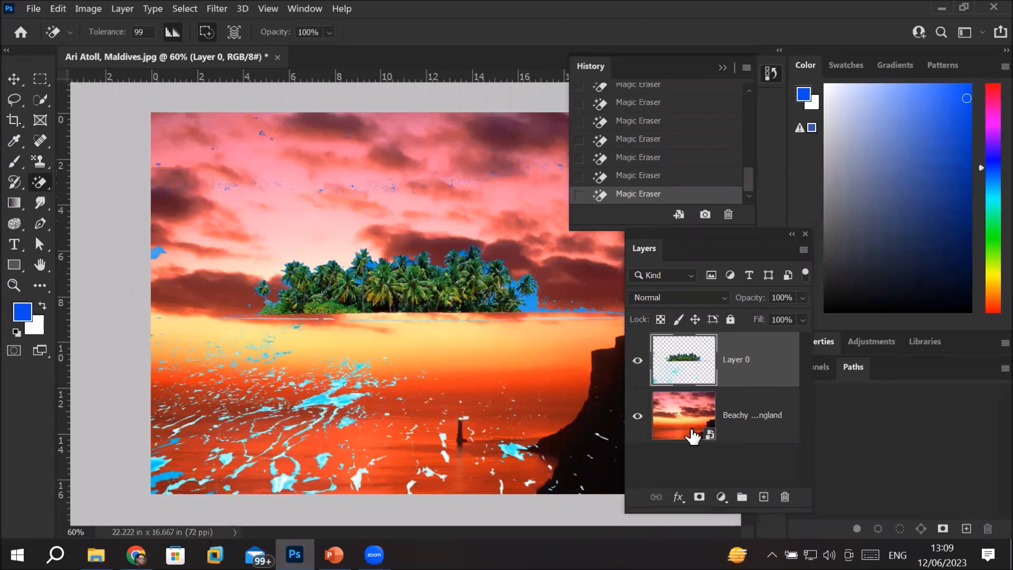
# - Undo the recent Magic Eraser erasures on the sea
pyautogui.hotkey('ctrl', 'z')
pyautogui.hotkey('ctrl', 'z')
pyautogui.hotkey('ctrl', 'z')
pyautogui.hotkey('ctrl', 'z')
pyautogui.hotkey('ctrl', 'z')
pyautogui.hotkey('ctrl', 'z')
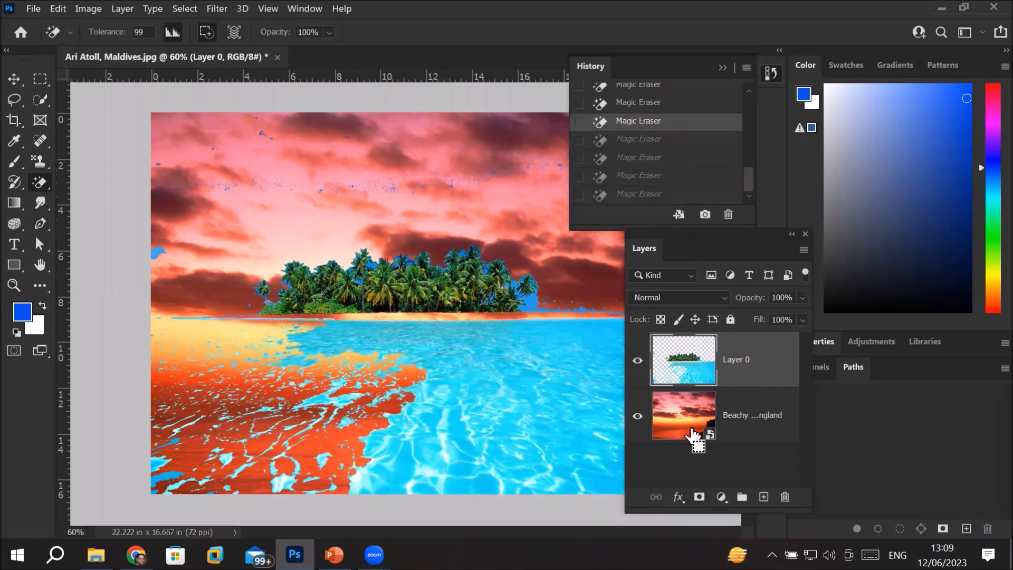
# - Undo the series of Magic Eraser erasures until the island photo on Layer 0 has its full blue sky and sea
pyautogui.hotkey('ctrl', 'z')
pyautogui.hotkey('ctrl', 'z')
pyautogui.hotkey('ctrl', 'z')
pyautogui.hotkey('ctrl', 'z')
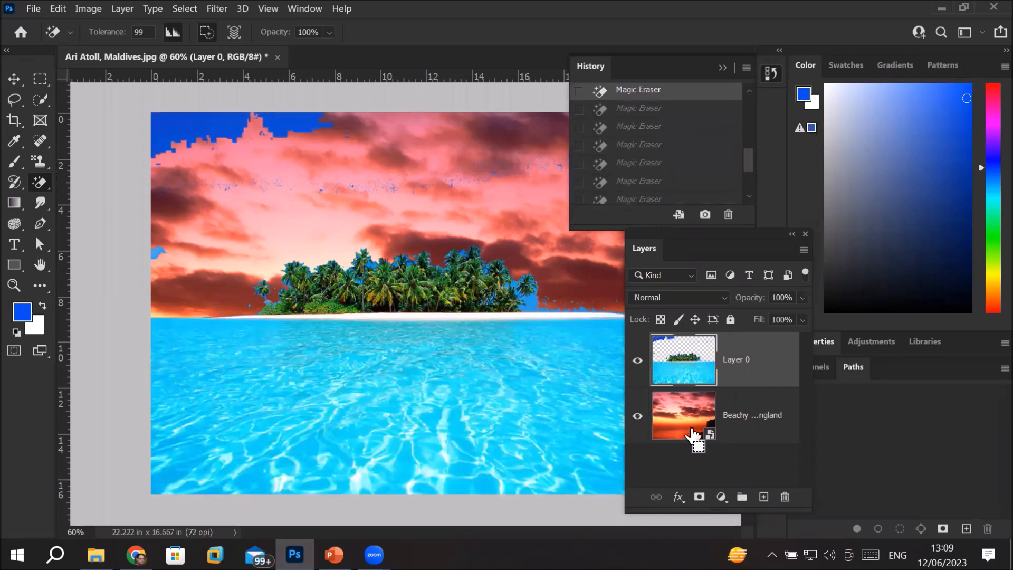
pyautogui.hotkey('ctrl', 'z')
pyautogui.hotkey('ctrl', 'z')
pyautogui.hotkey('ctrl', 'z')
pyautogui.hotkey('ctrl', 'z')
pyautogui.hotkey('ctrl', 'z')
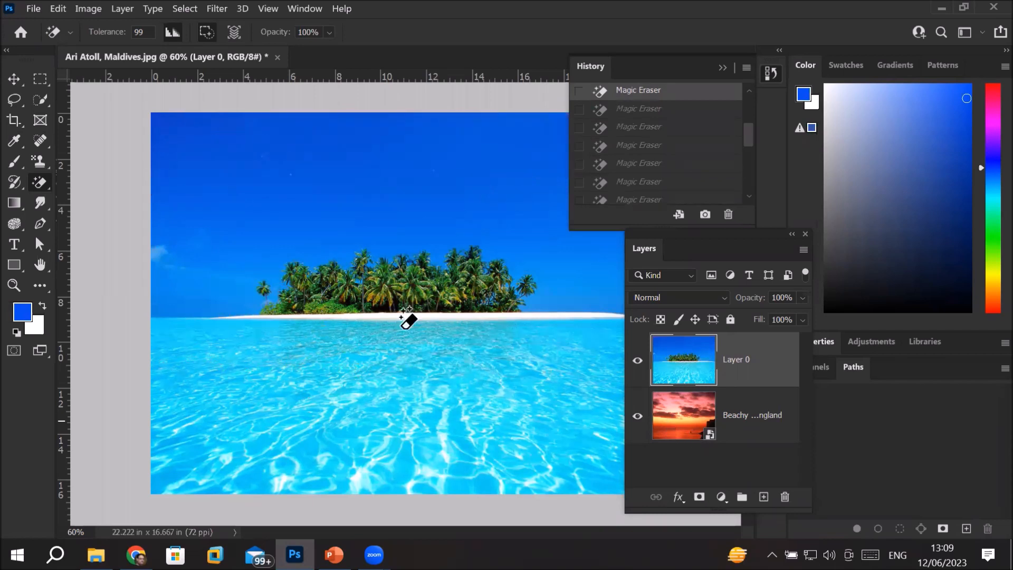
# - Erase the blue sky, the sea and the white sand strip from Layer 0 with the Magic Eraser at tolerance 99
pyautogui.rightClick(41, 186)
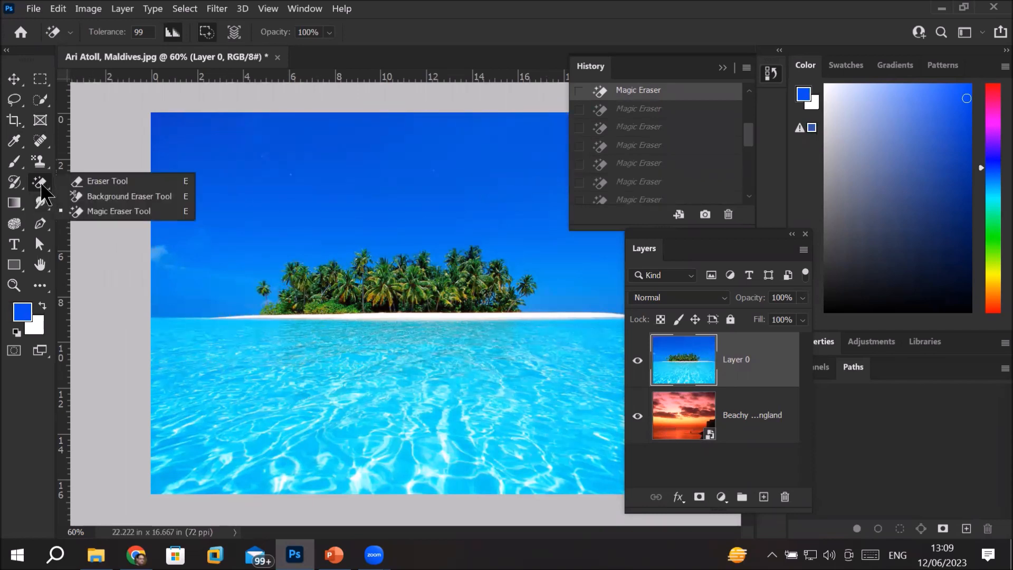
pyautogui.click(124, 210)
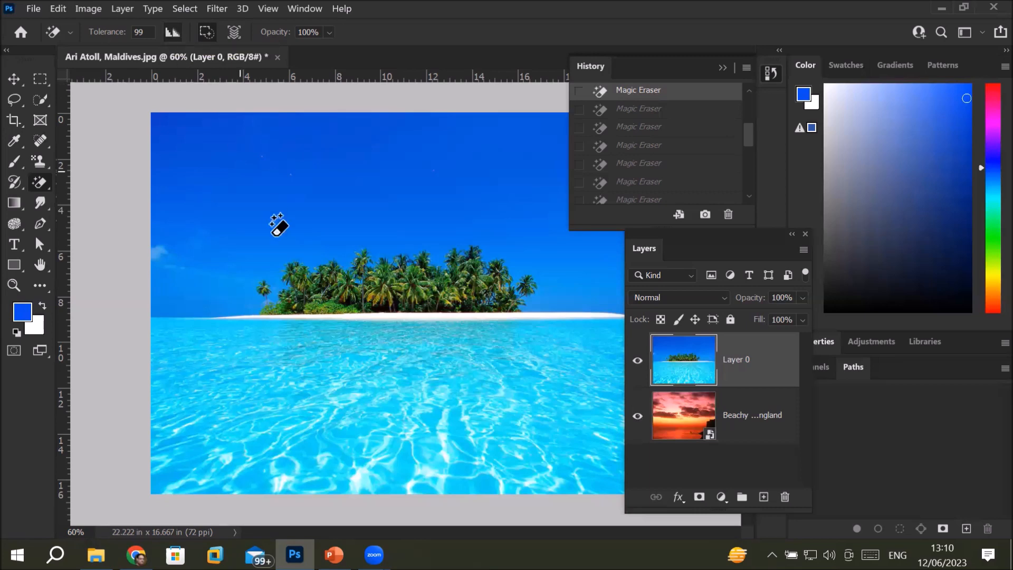
pyautogui.click(236, 299)
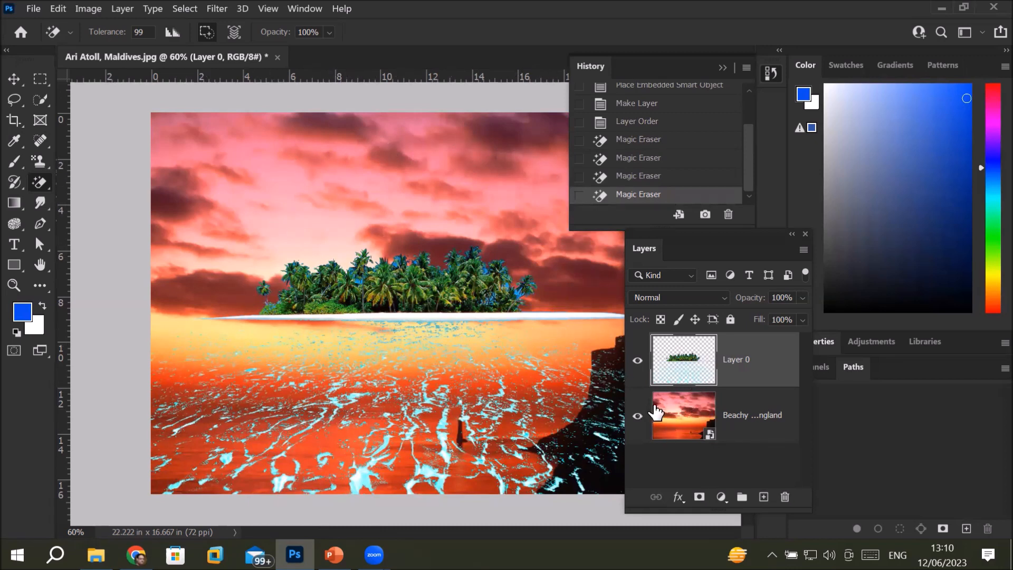
pyautogui.scroll(3, 445, 300)
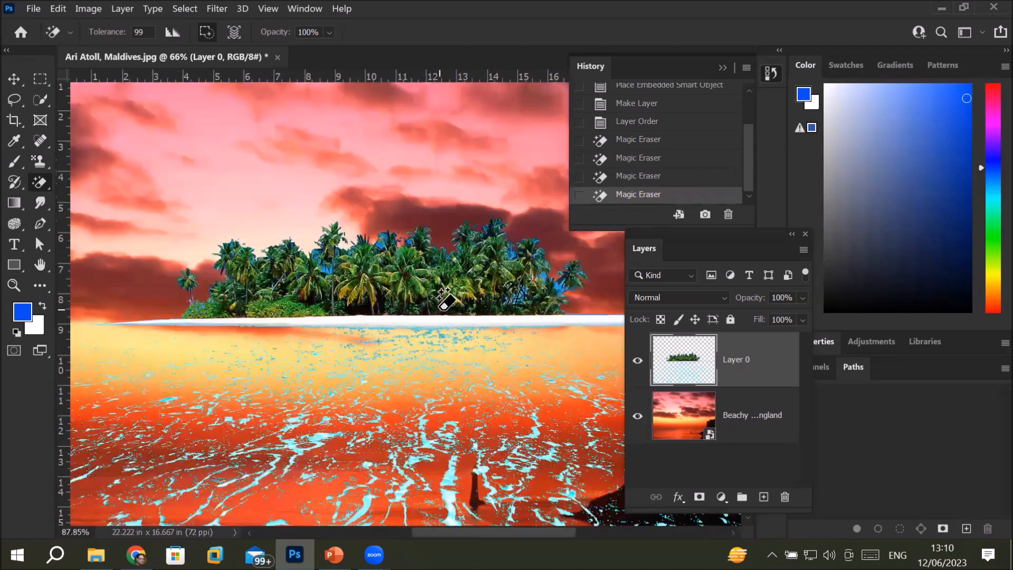
pyautogui.scroll(3, 445, 300)
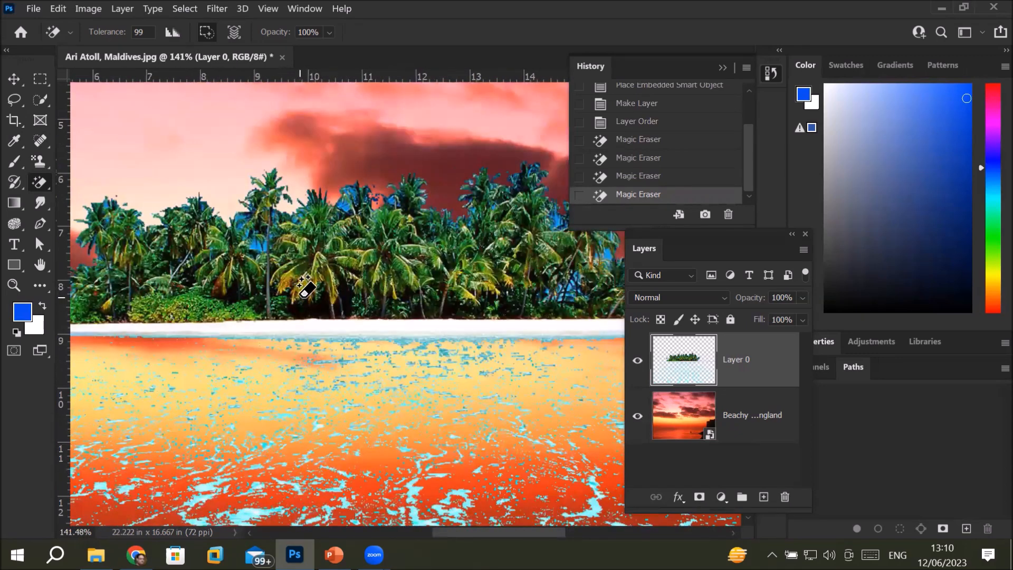
pyautogui.scroll(-2, 305, 287)
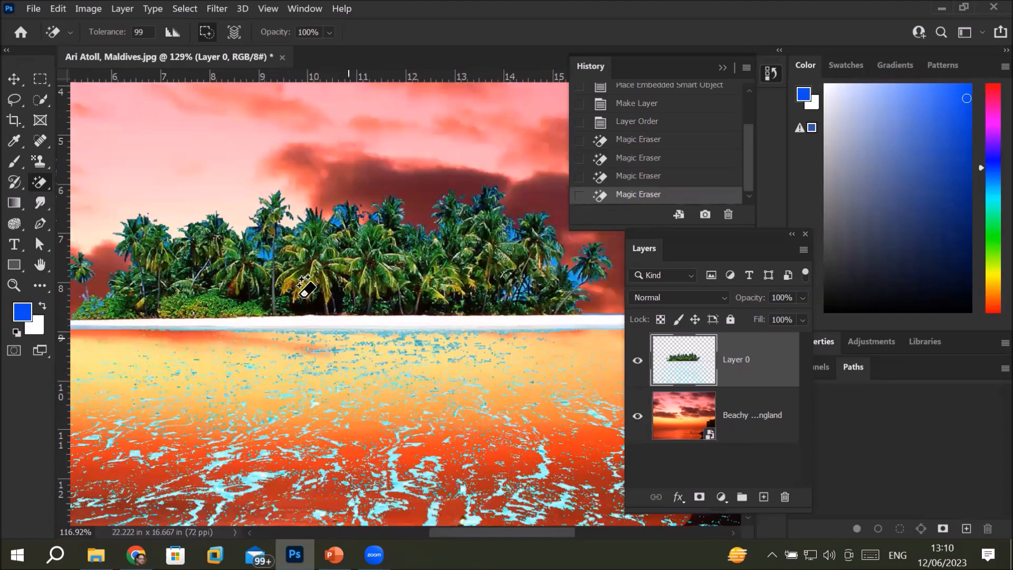
pyautogui.scroll(-3, 305, 287)
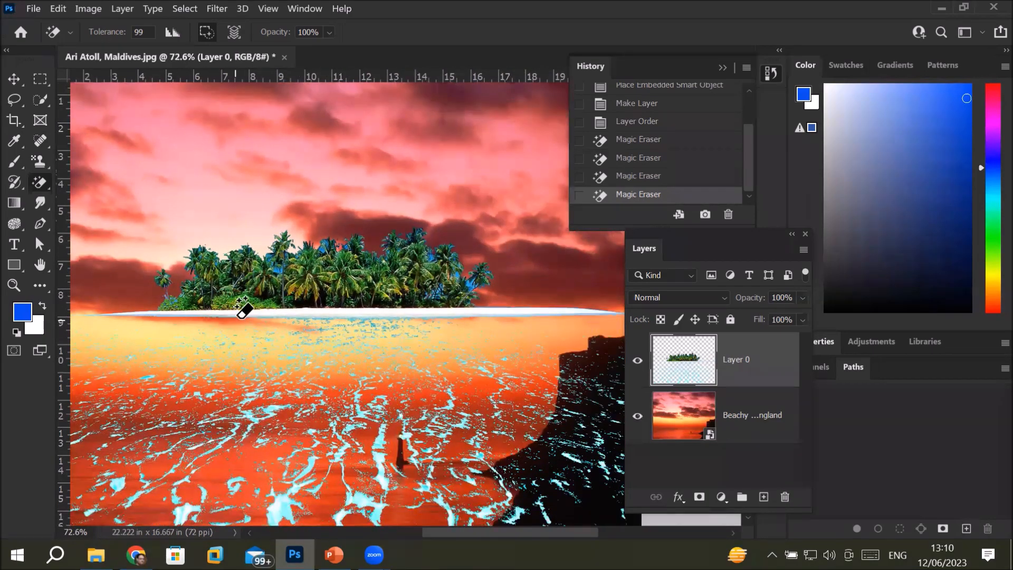
pyautogui.click(244, 313)
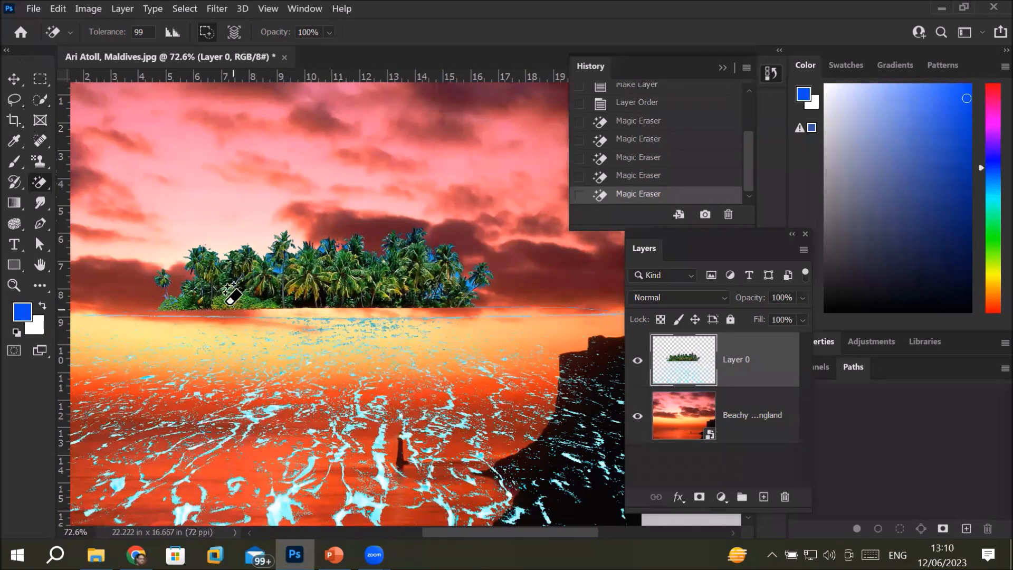
# - Erase green foliage and palm tree areas of the island on Layer 0 with the Magic Eraser
pyautogui.scroll(4, 231, 297)
pyautogui.scroll(2, 258, 285)
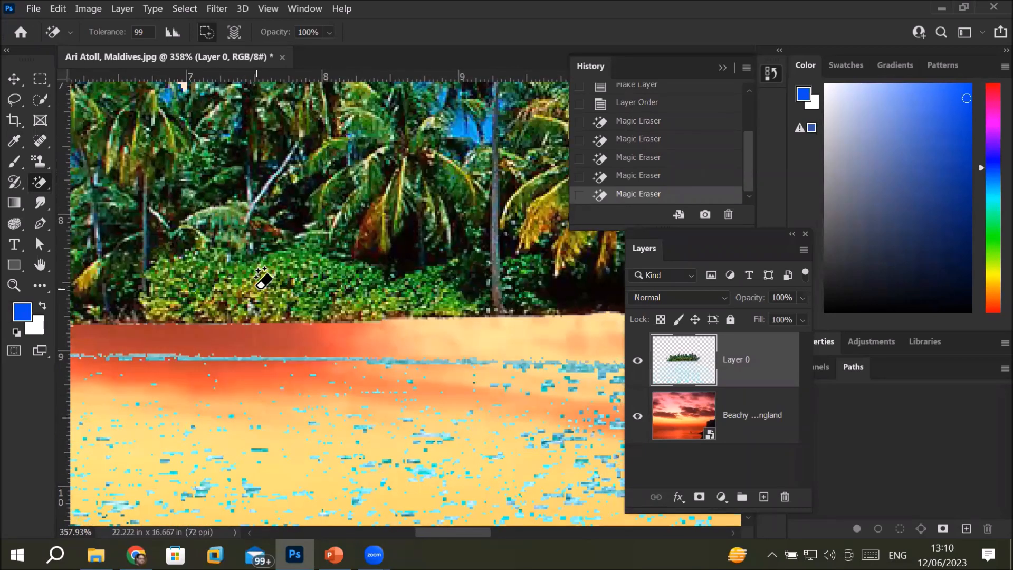
pyautogui.click(324, 261)
pyautogui.click(306, 267)
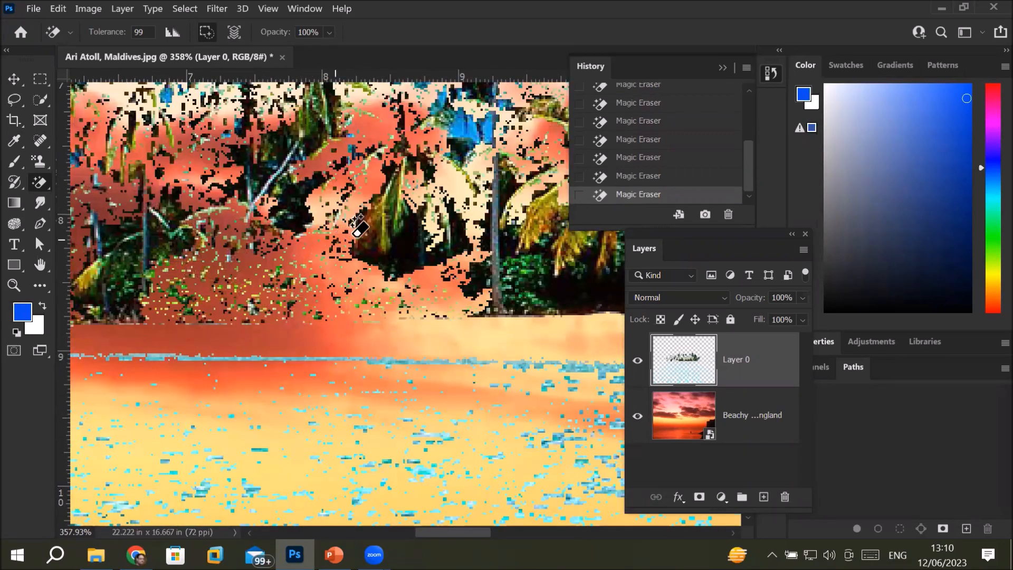
pyautogui.click(398, 205)
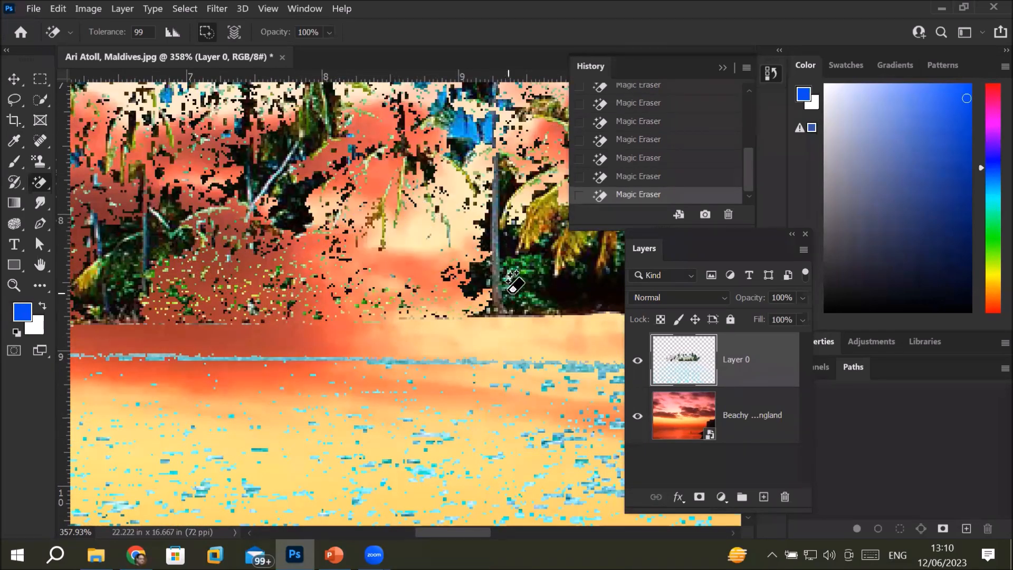
pyautogui.scroll(-2, 454, 213)
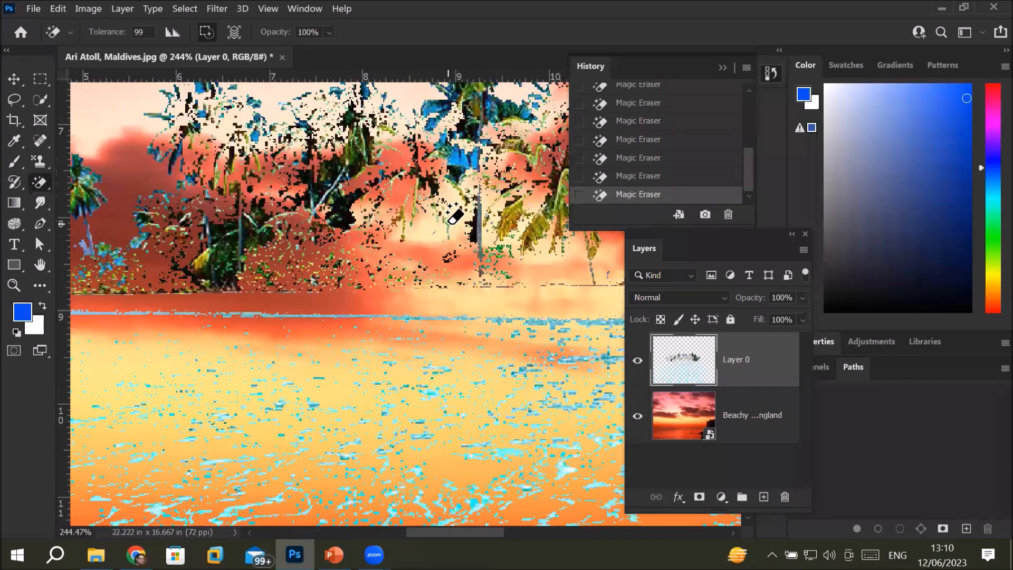
pyautogui.scroll(-3, 454, 213)
pyautogui.scroll(-1, 454, 213)
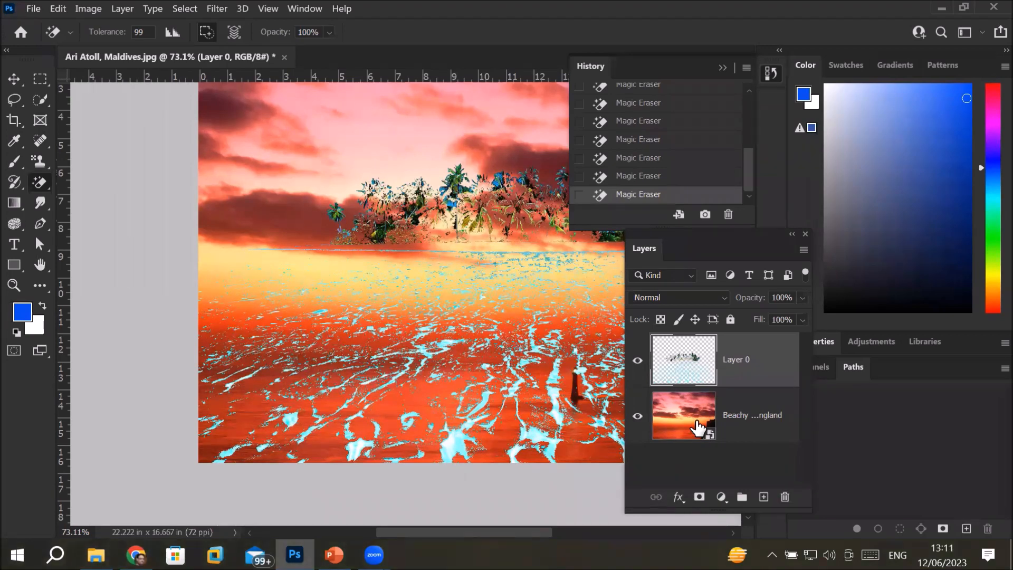
# - Undo the Magic Eraser erasures of the foliage, sand, sea and sky on Layer 0
pyautogui.moveTo(698, 426); pyautogui.dragTo(698, 425)
pyautogui.hotkey('ctrl', 'alt', 'z')
pyautogui.hotkey('ctrl', 'alt', 'z')
pyautogui.hotkey('ctrl', 'alt', 'z')
pyautogui.hotkey('ctrl', 'alt', 'z')
pyautogui.hotkey('ctrl', 'alt', 'z')
pyautogui.hotkey('ctrl', 'alt', 'z')
pyautogui.hotkey('ctrl', 'alt', 'z')
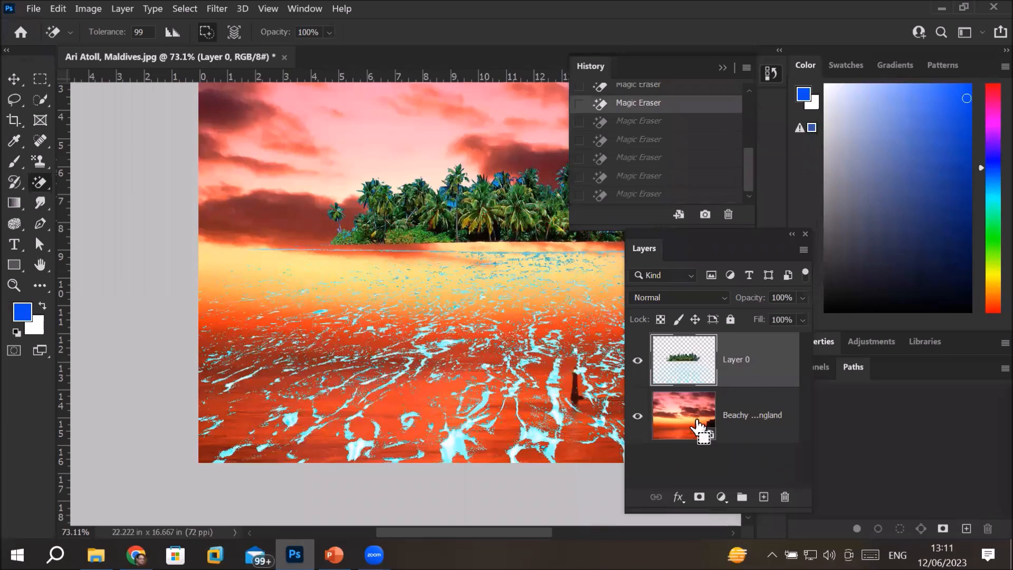
pyautogui.hotkey('ctrl', 'alt', 'z')
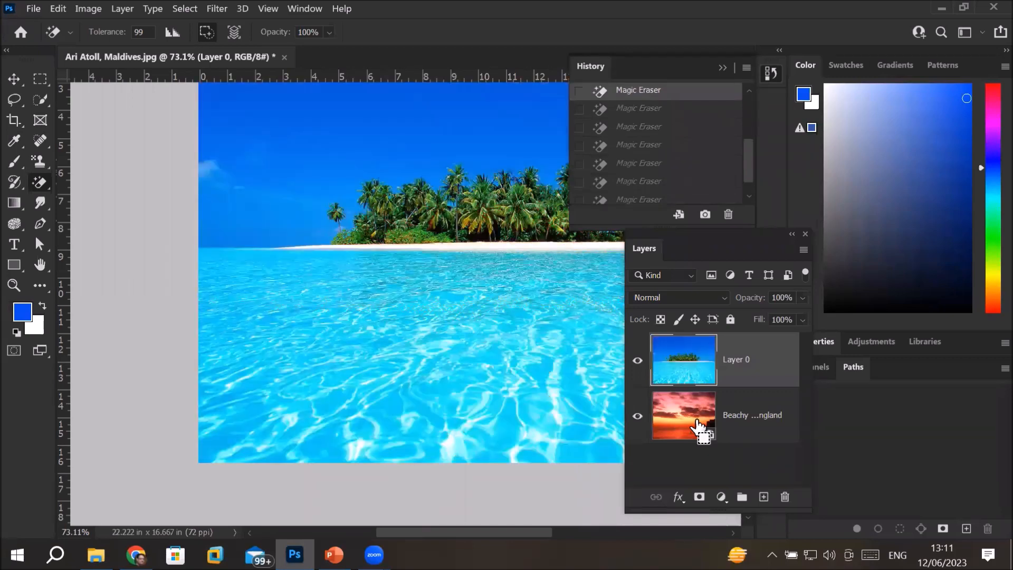
# - Switch to the Background Eraser tool with the whole island photo in view
pyautogui.rightClick(42, 185)
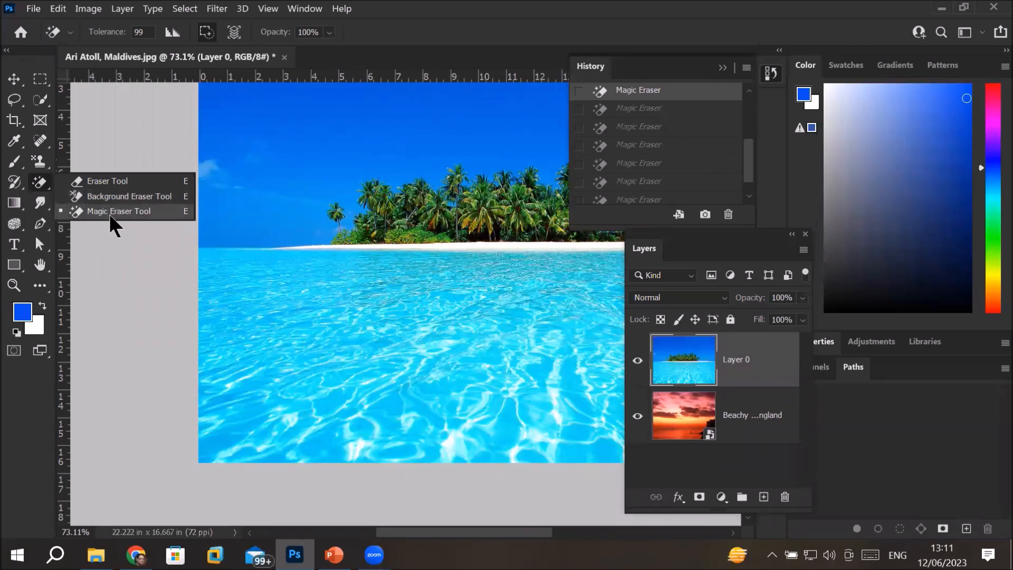
pyautogui.click(134, 194)
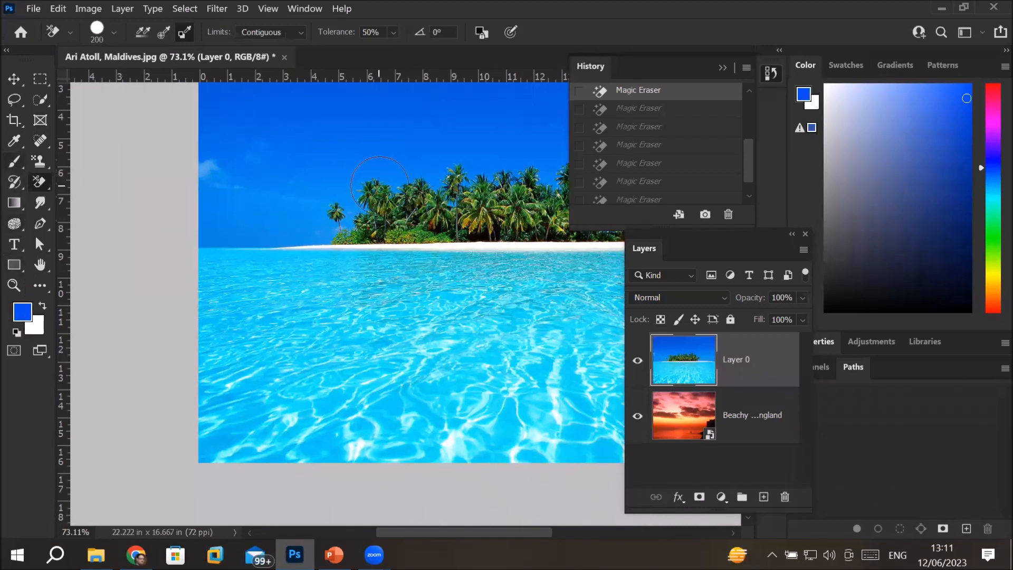
pyautogui.scroll(-3, 379, 185)
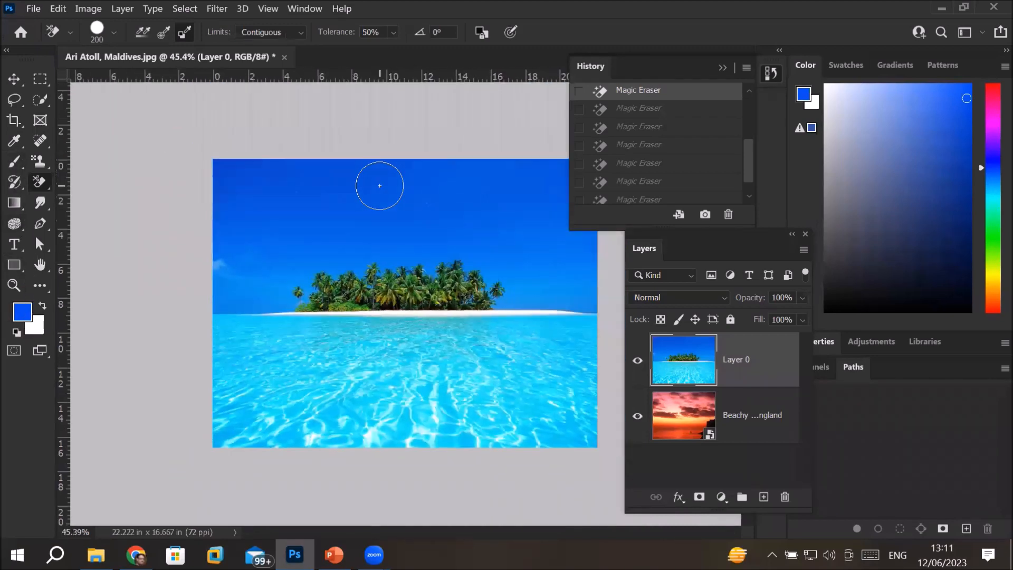
# - Set the foreground colour to pinkish red f2425b and brush a horizontal band along the upper edge of the sky on Layer 0
pyautogui.click(14, 161)
pyautogui.click(22, 313)
pyautogui.click(608, 227)
pyautogui.click(534, 229)
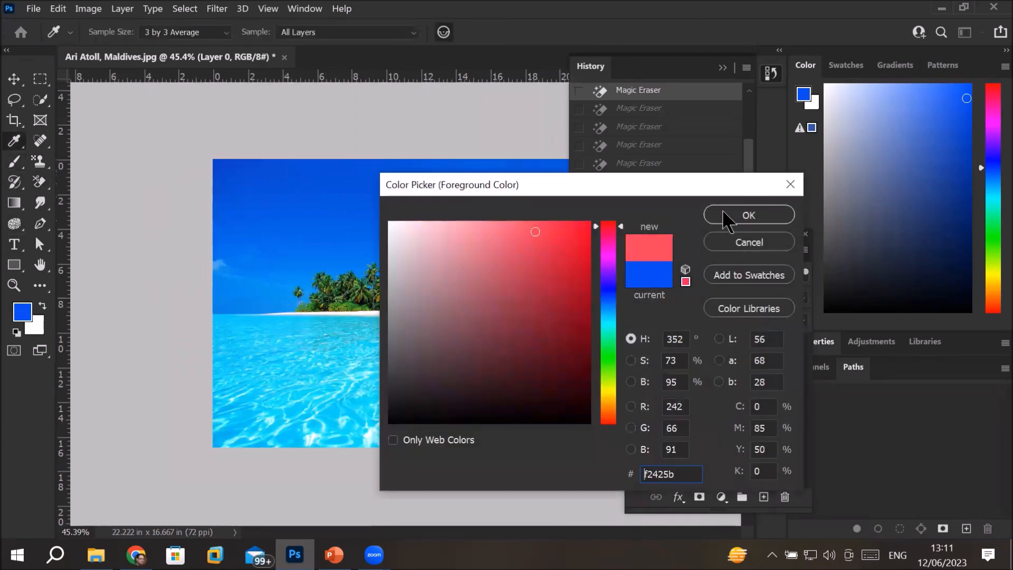
pyautogui.click(759, 212)
pyautogui.moveTo(226, 174); pyautogui.dragTo(619, 165)
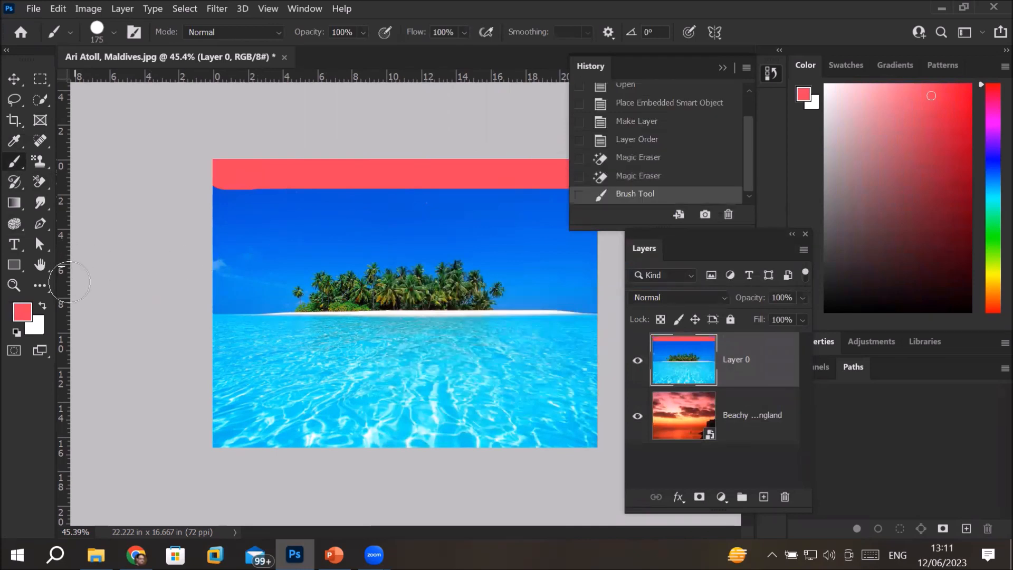
# - Set the foreground colour to green 11f506 and brush a full-width horizontal band just below the red one
pyautogui.click(21, 314)
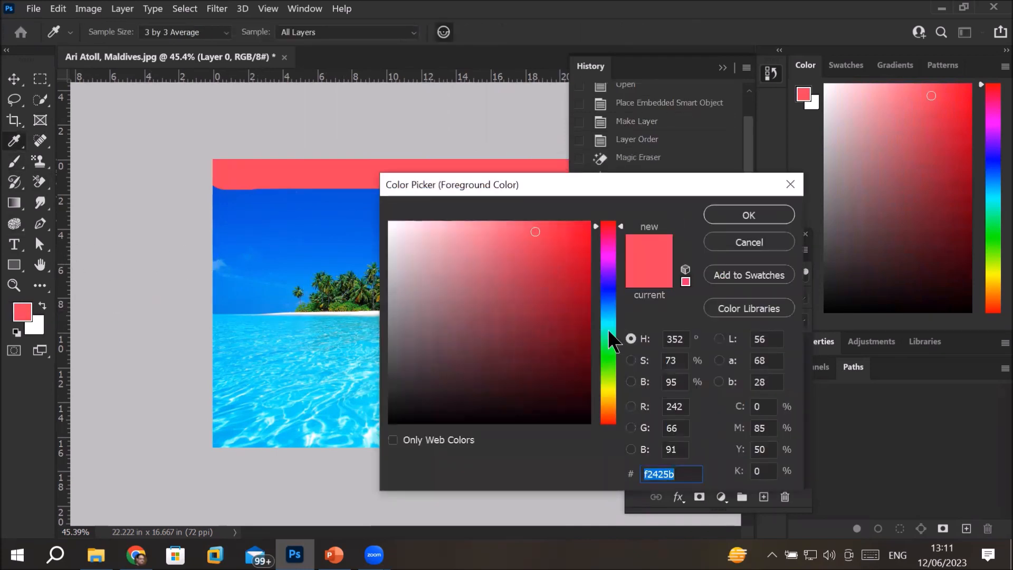
pyautogui.click(612, 357)
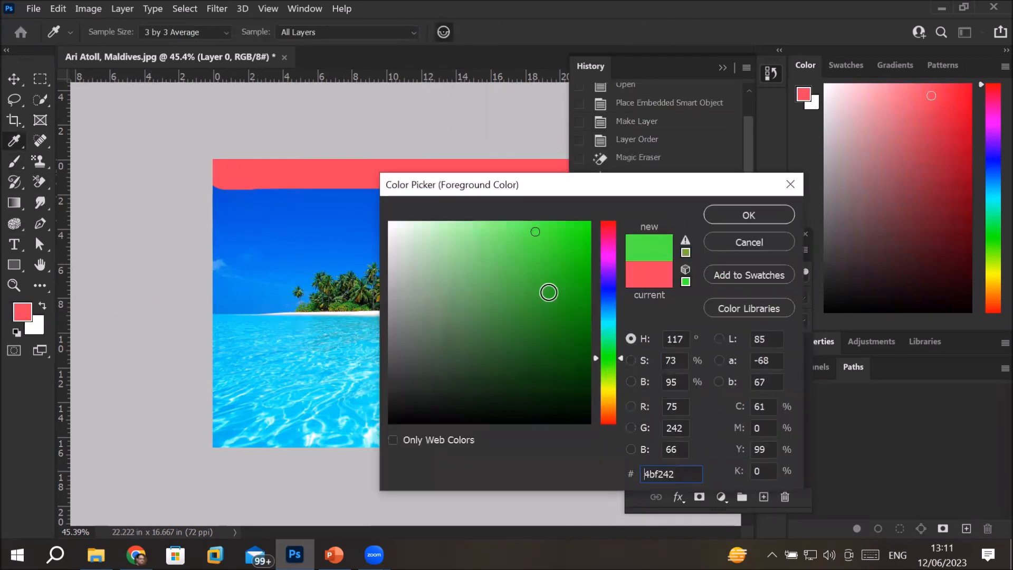
pyautogui.click(587, 229)
pyautogui.click(752, 216)
pyautogui.moveTo(228, 201); pyautogui.dragTo(607, 197)
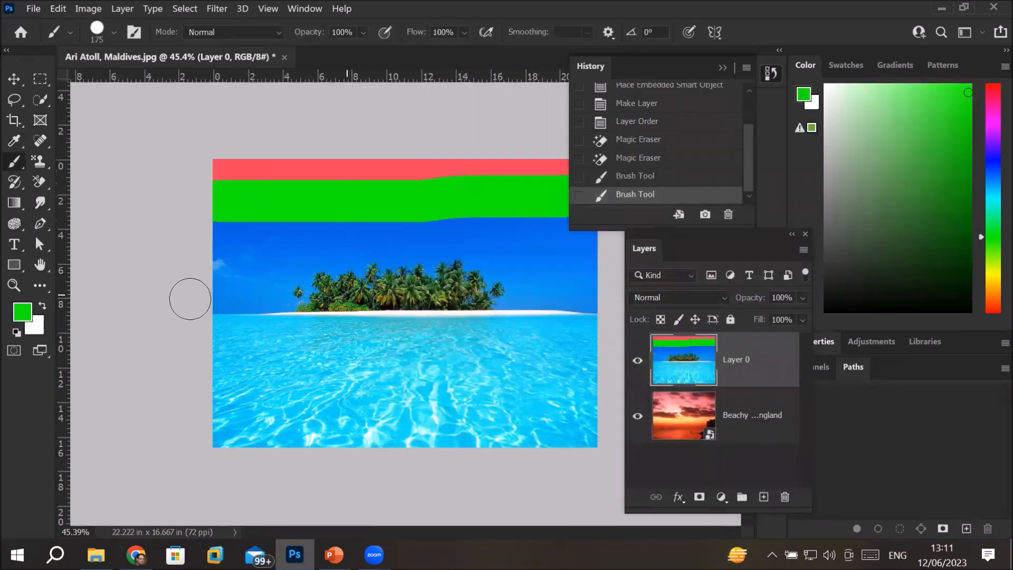
# - Set the foreground colour to yellow d0f506 and brush a shorter horizontal stroke across the red and green bands
pyautogui.click(22, 312)
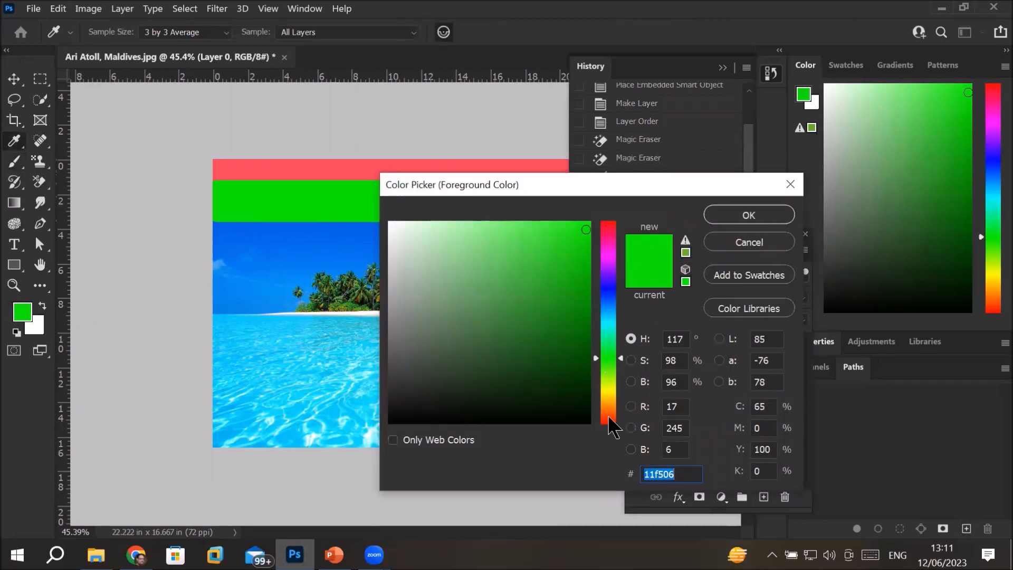
pyautogui.click(613, 386)
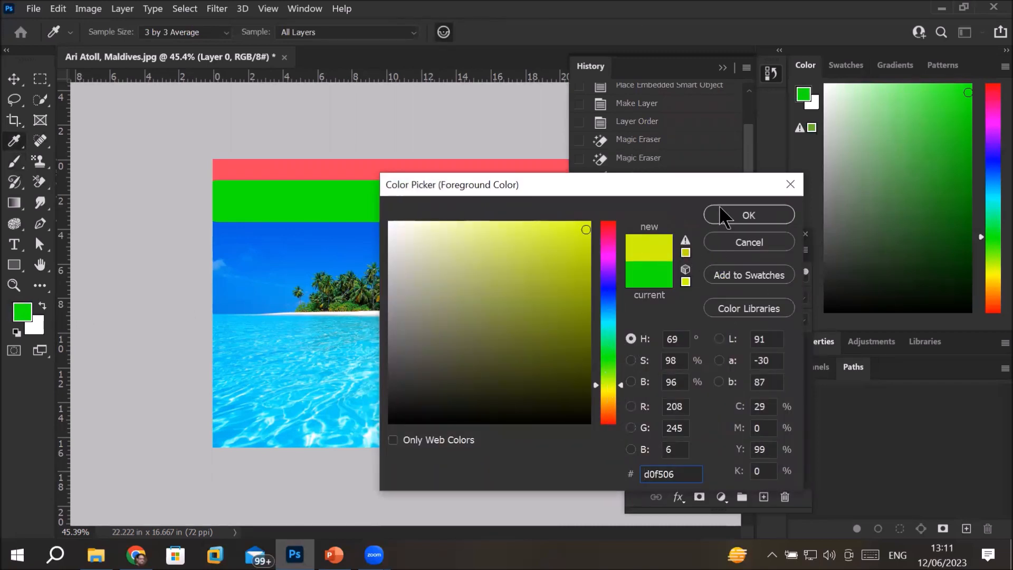
pyautogui.click(739, 219)
pyautogui.moveTo(247, 188); pyautogui.dragTo(480, 179)
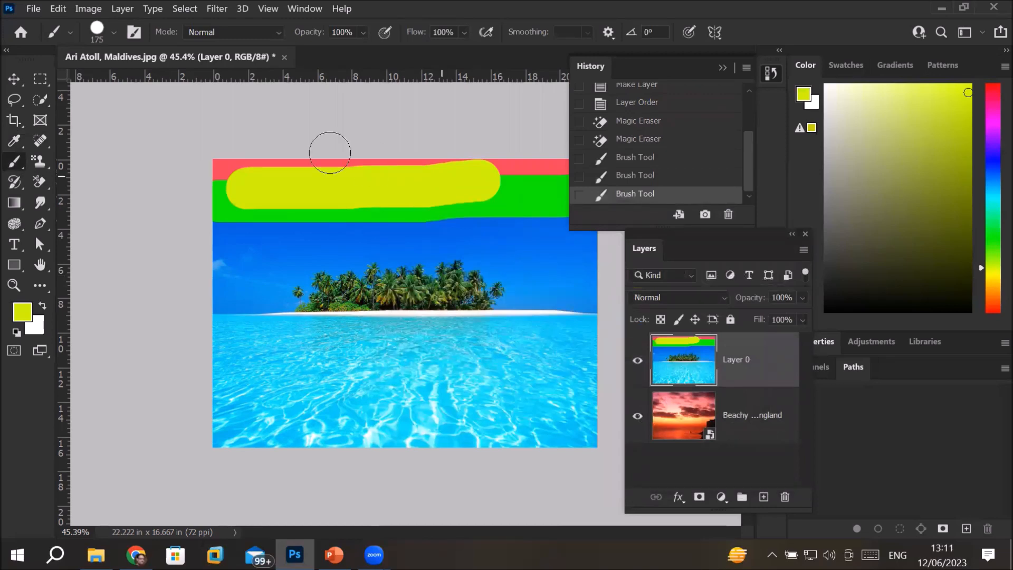
# - Switch to the Background Eraser tool and set the background colour to yellow d0f506, sampled from the yellow stroke
pyautogui.hotkey('ctrl', '+')
pyautogui.hotkey('ctrl', '+')
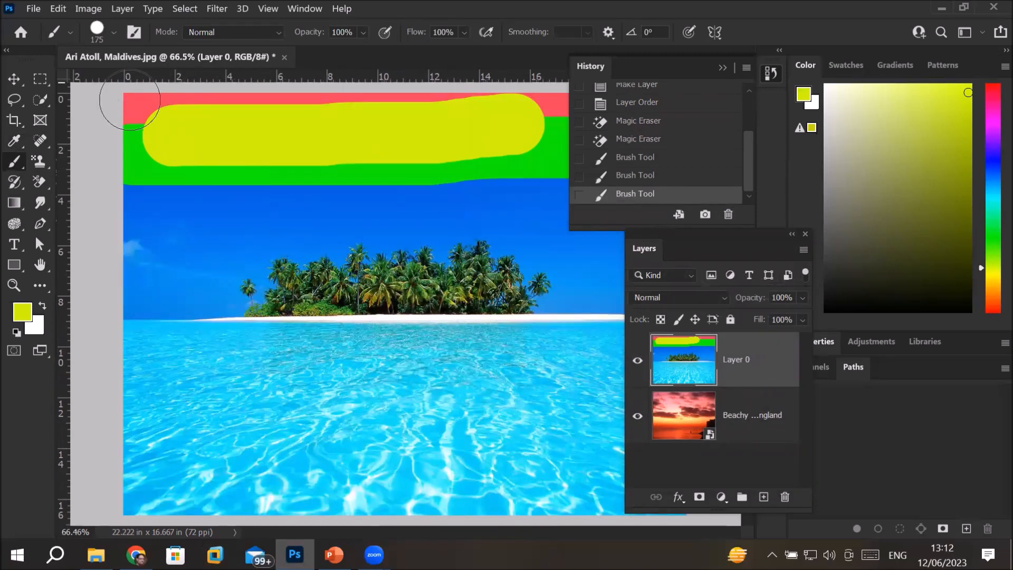
pyautogui.hotkey('ctrl', '-')
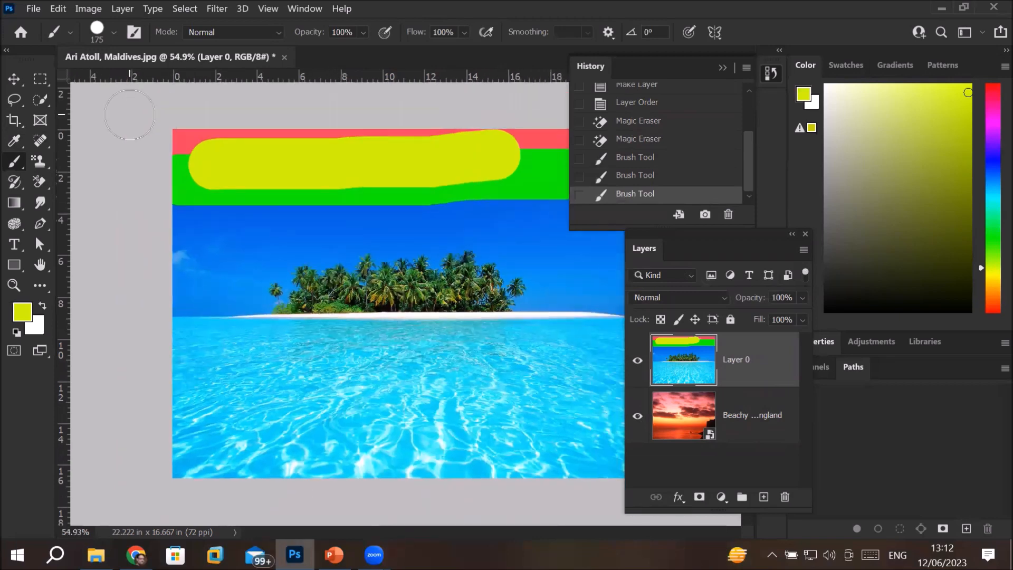
pyautogui.hotkey('ctrl', '-')
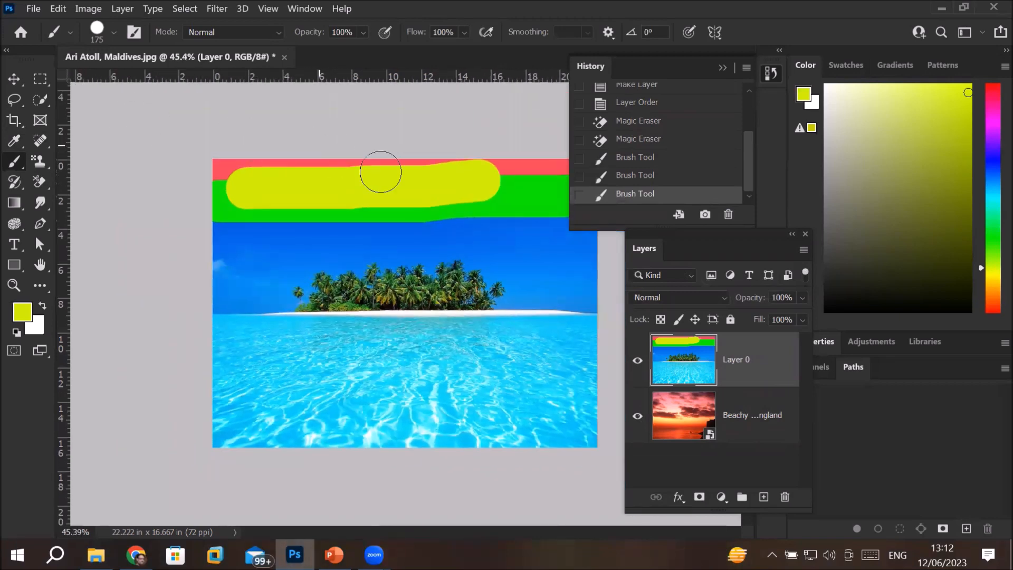
pyautogui.hotkey('ctrl', '-')
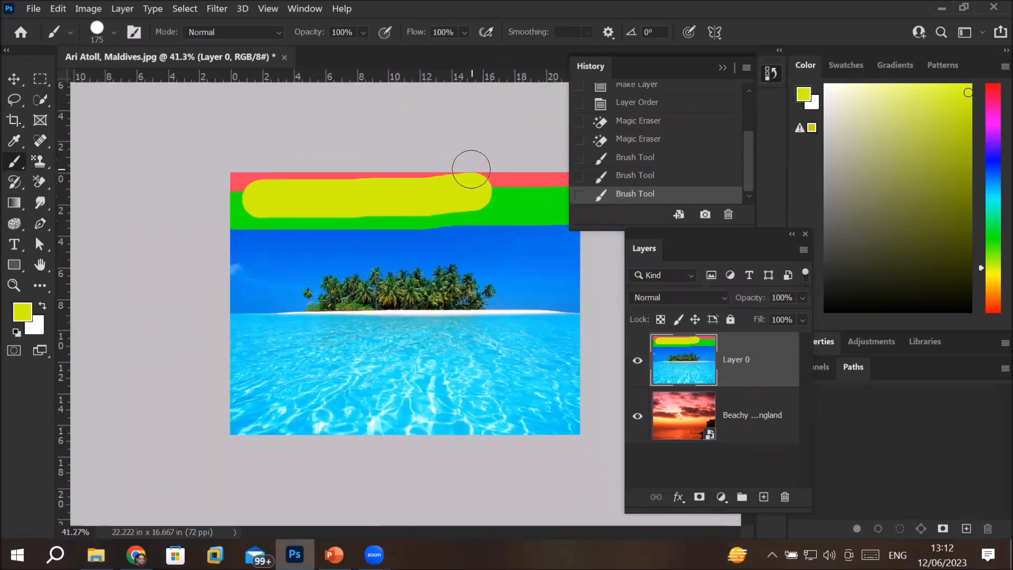
pyautogui.click(39, 183)
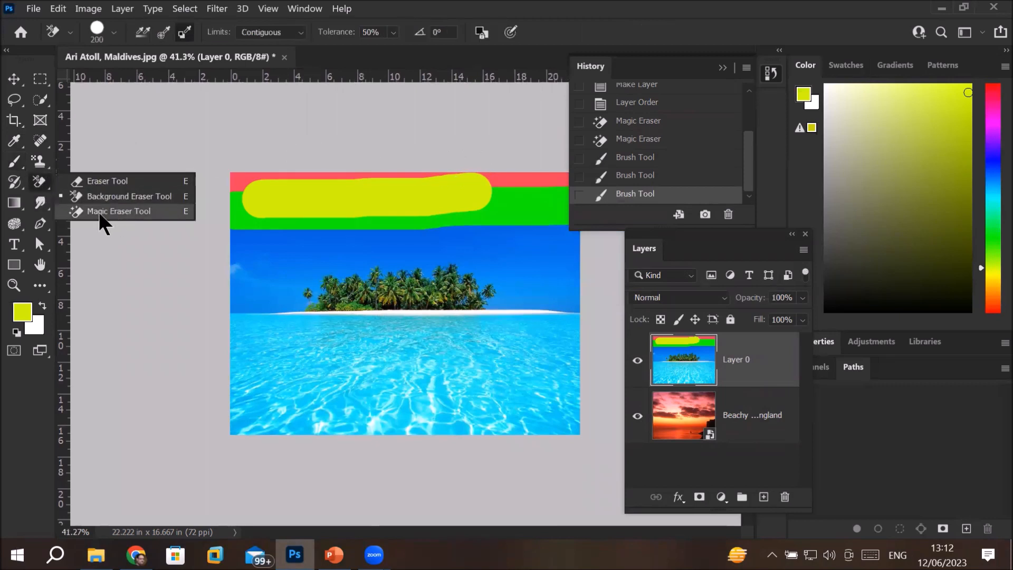
pyautogui.click(132, 197)
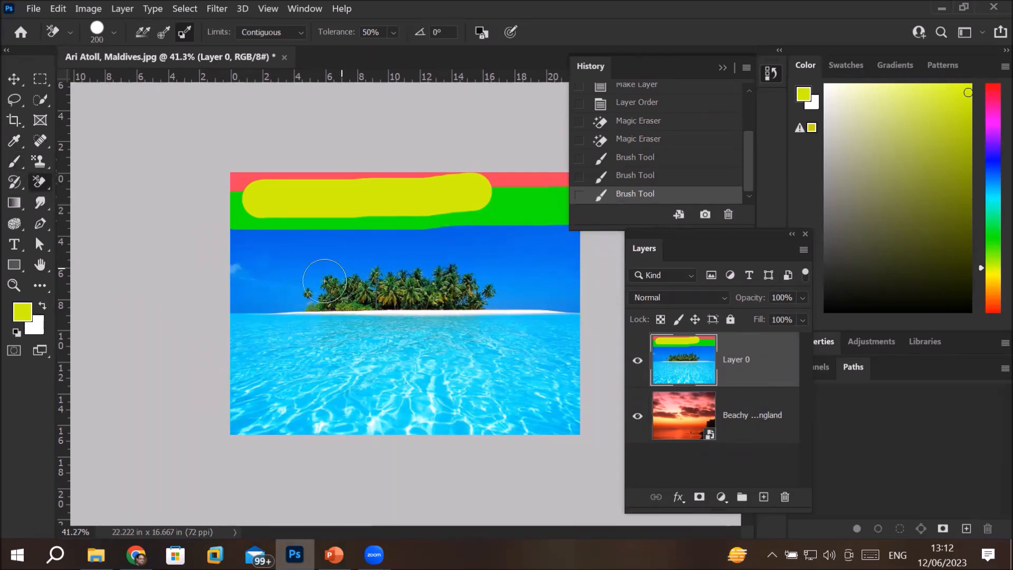
pyautogui.click(40, 329)
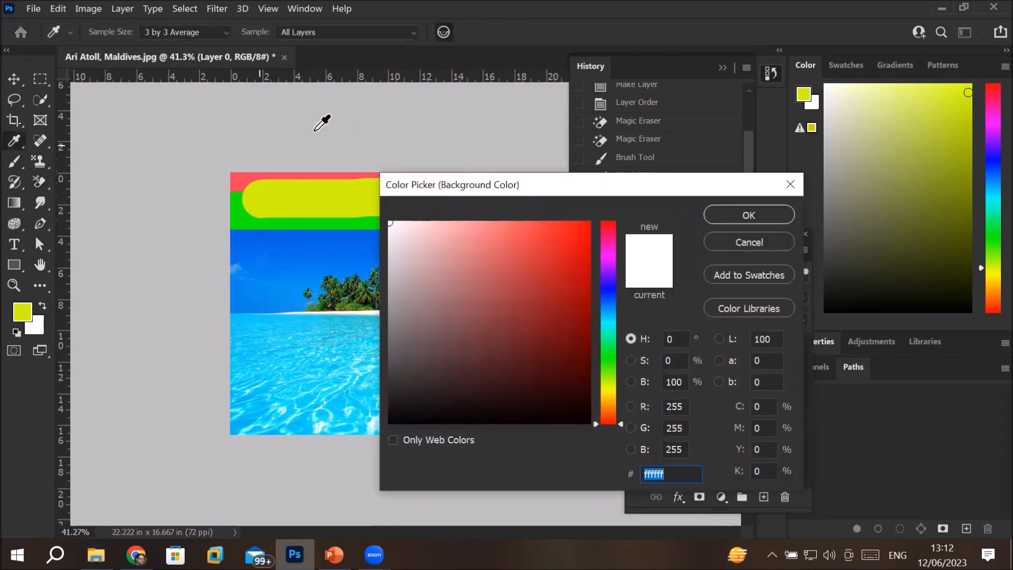
pyautogui.click(269, 202)
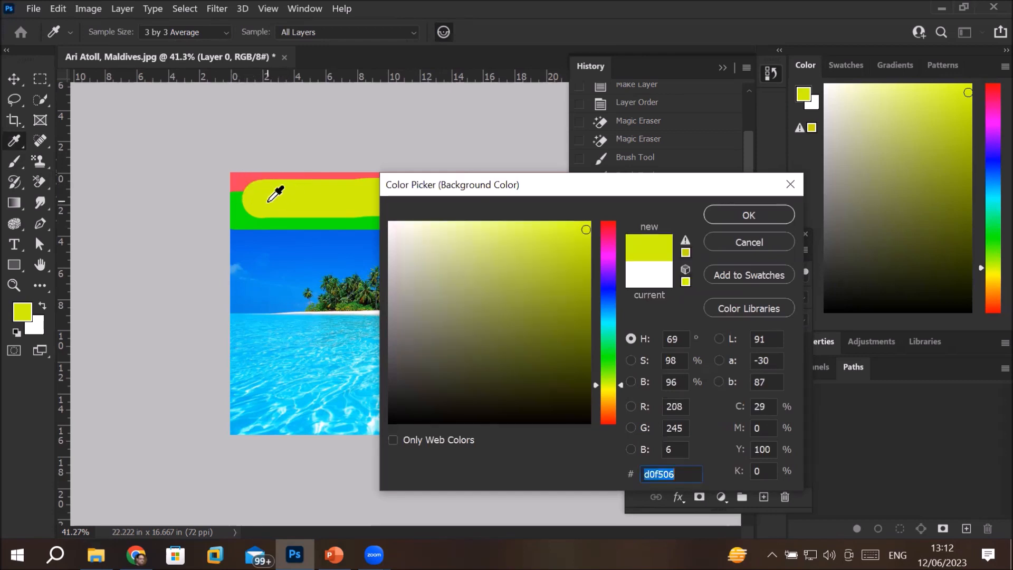
pyautogui.click(739, 216)
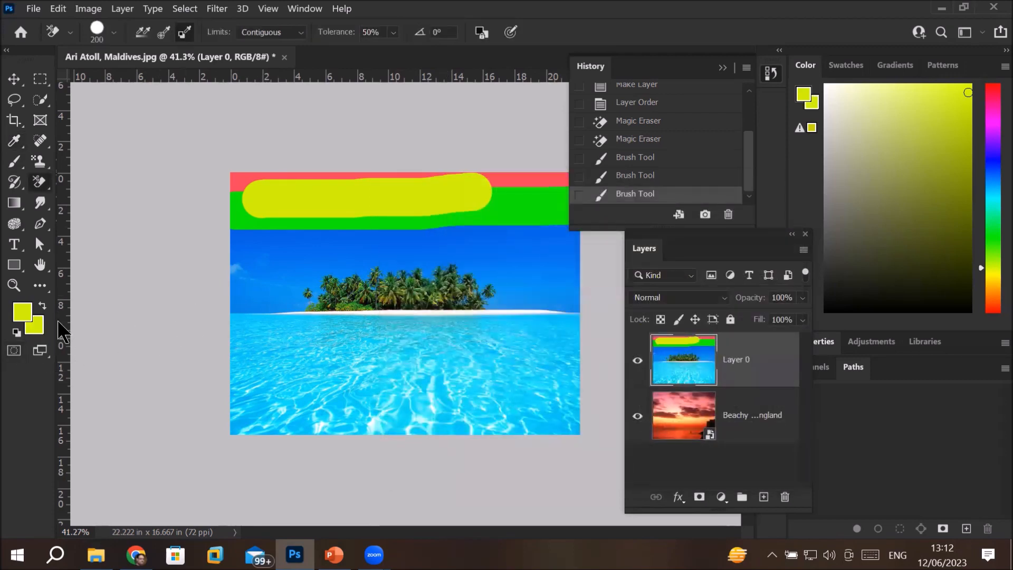
# - Erase the yellow stroke across the red and green bands on Layer 0 with the Background Eraser
pyautogui.click(249, 197)
pyautogui.moveTo(249, 196); pyautogui.dragTo(494, 198)
pyautogui.moveTo(427, 194)
pyautogui.mouseDown()
pyautogui.moveTo(523, 179)
pyautogui.moveTo(454, 191)
pyautogui.mouseUp()
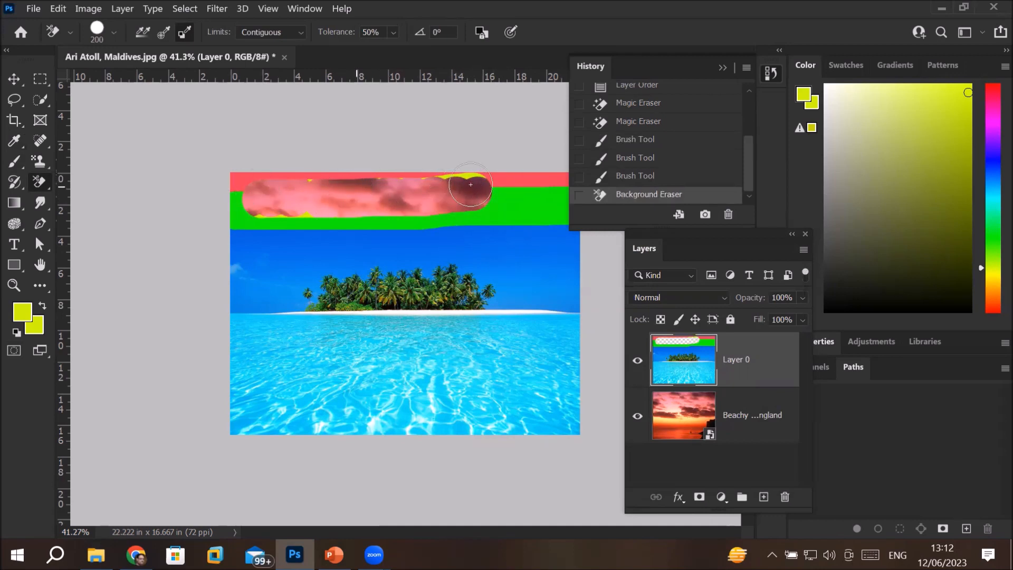
pyautogui.moveTo(441, 192); pyautogui.dragTo(447, 177)
pyautogui.click(406, 197)
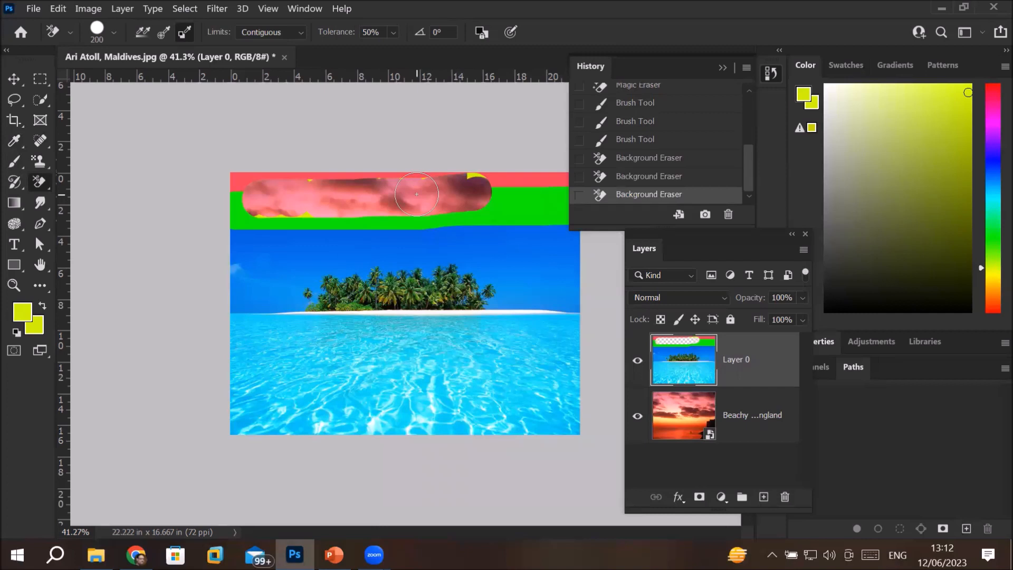
pyautogui.click(461, 192)
pyautogui.click(451, 201)
pyautogui.moveTo(465, 185); pyautogui.dragTo(461, 172)
pyautogui.click(477, 178)
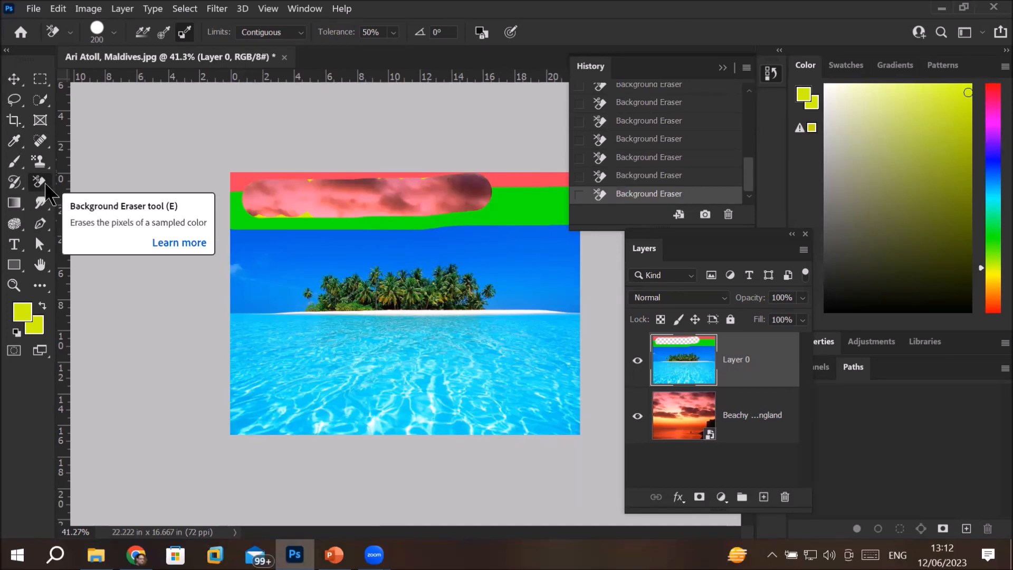
# - Set the background colour to green 11f506, sampled from the green band, and erase that band with the Background Eraser
pyautogui.click(34, 324)
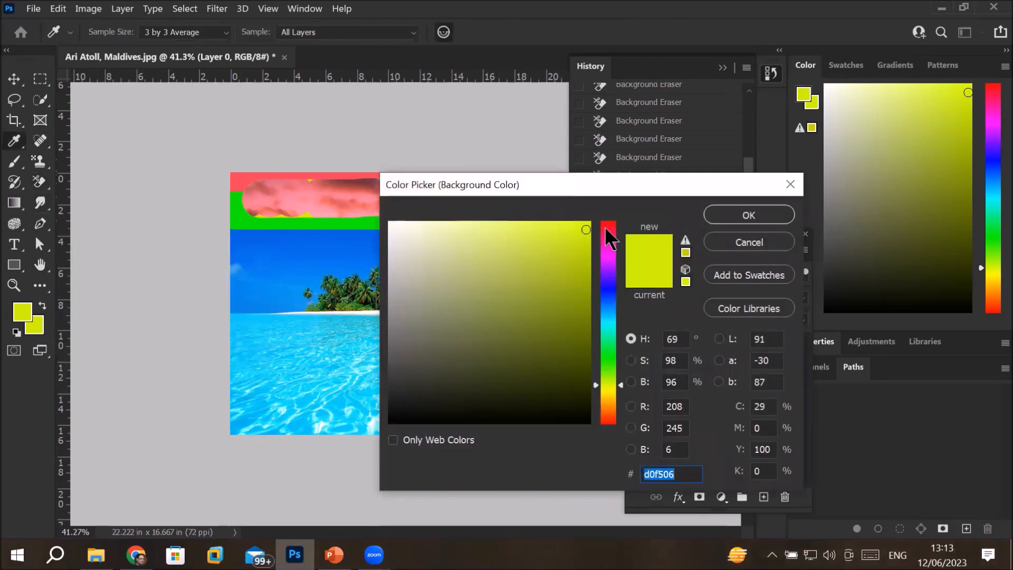
pyautogui.click(240, 220)
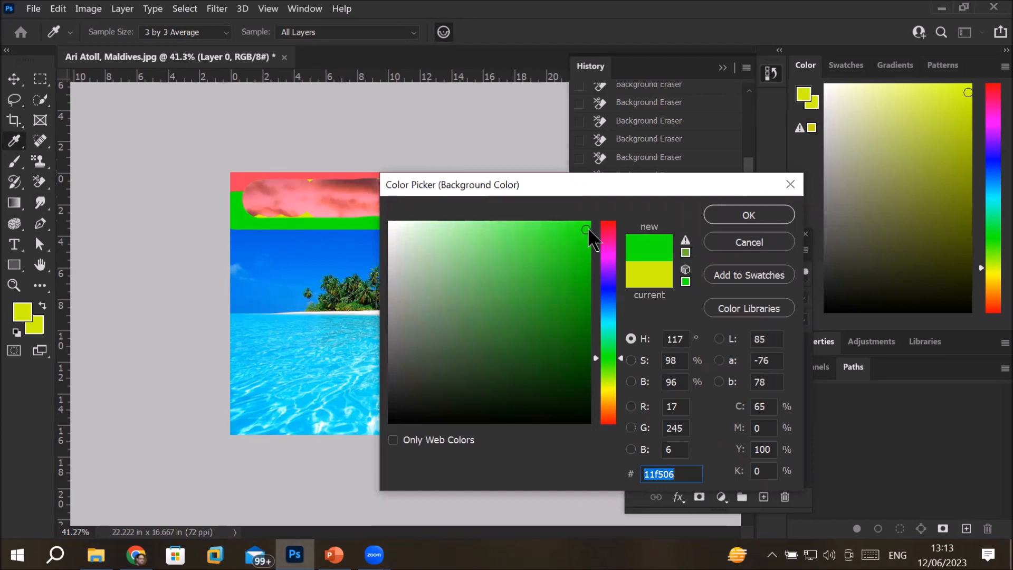
pyautogui.click(760, 214)
pyautogui.moveTo(240, 226)
pyautogui.mouseDown()
pyautogui.moveTo(523, 227)
pyautogui.moveTo(557, 204)
pyautogui.moveTo(474, 210)
pyautogui.moveTo(486, 201)
pyautogui.moveTo(449, 222)
pyautogui.moveTo(498, 211)
pyautogui.moveTo(461, 219)
pyautogui.moveTo(520, 234)
pyautogui.moveTo(486, 232)
pyautogui.moveTo(514, 230)
pyautogui.mouseUp()
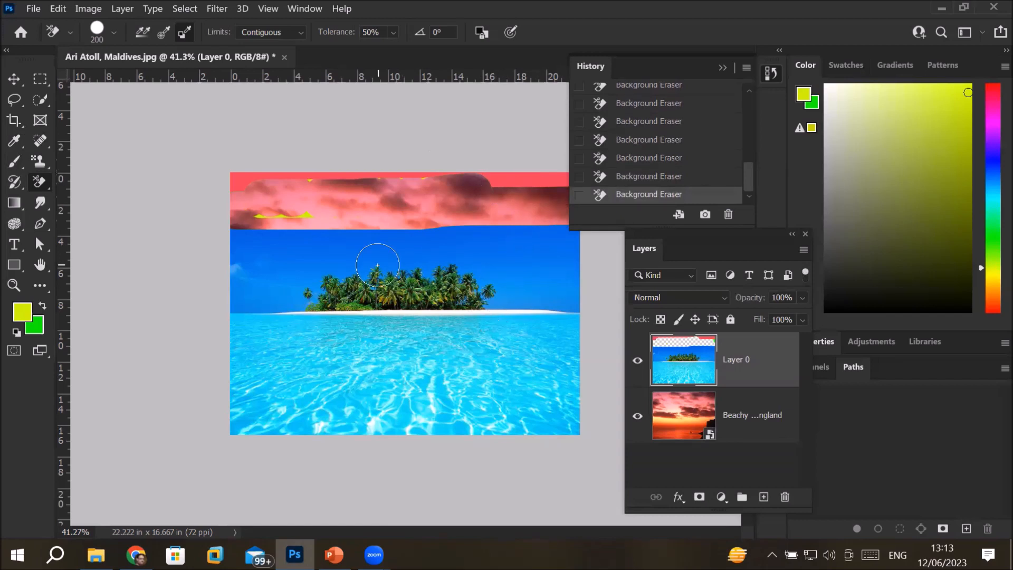
# - Set the background colour to blue 0467e7, sampled from the sky, and erase the blue sky around the palm trees
pyautogui.scroll(-2, 596, 282)
pyautogui.scroll(1, 510, 251)
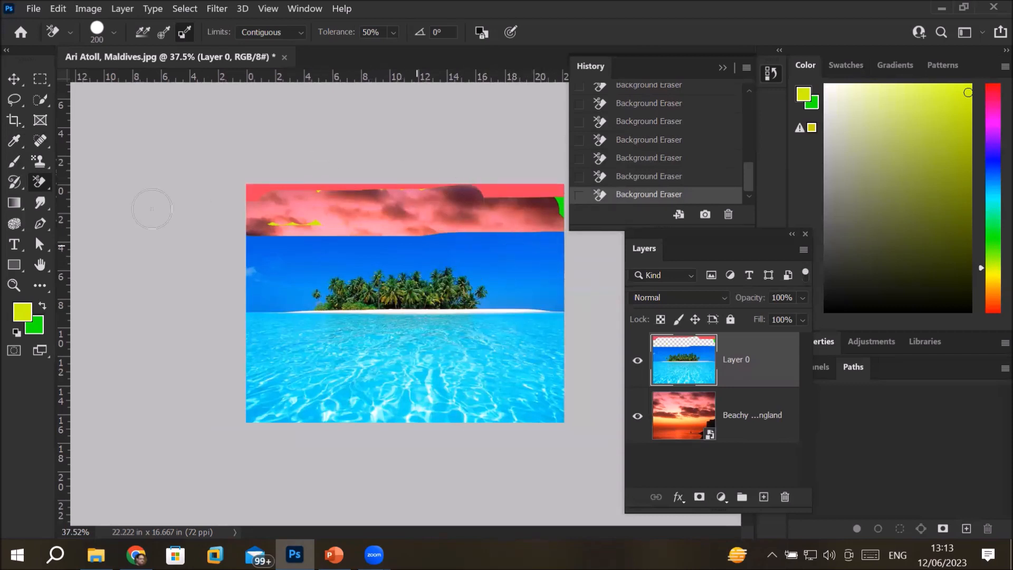
pyautogui.click(37, 331)
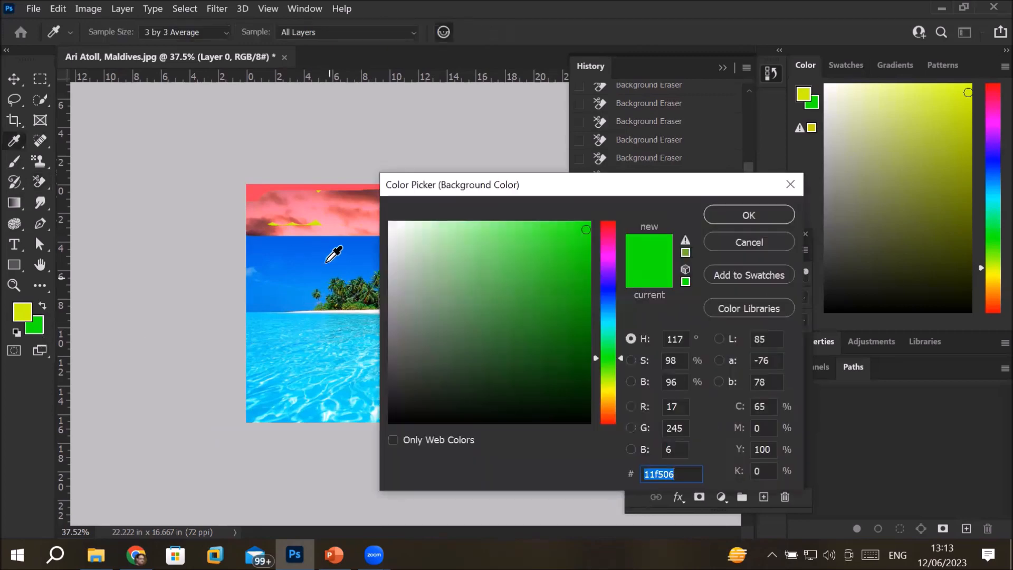
pyautogui.click(345, 246)
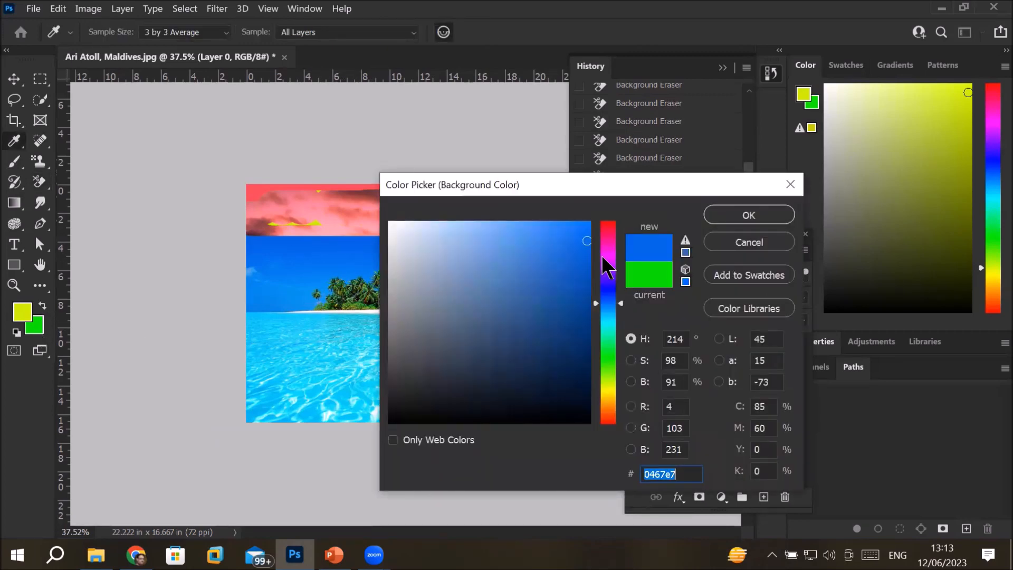
pyautogui.click(754, 216)
pyautogui.moveTo(431, 249)
pyautogui.mouseDown()
pyautogui.moveTo(544, 248)
pyautogui.moveTo(364, 248)
pyautogui.moveTo(261, 256)
pyautogui.moveTo(251, 268)
pyautogui.moveTo(328, 218)
pyautogui.mouseUp()
pyautogui.moveTo(263, 278)
pyautogui.mouseDown()
pyautogui.moveTo(262, 306)
pyautogui.moveTo(536, 279)
pyautogui.moveTo(422, 305)
pyautogui.mouseUp()
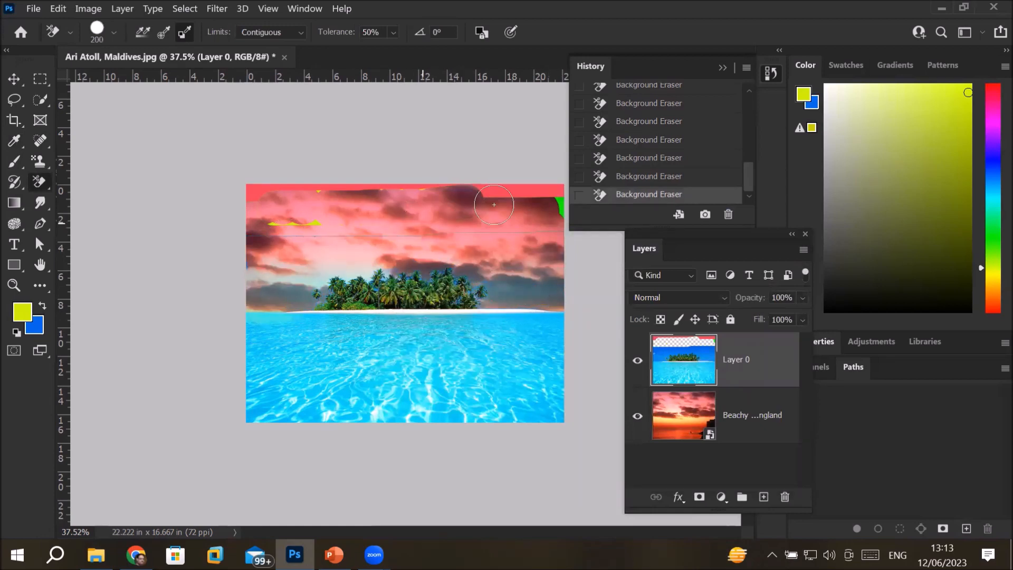
# - Set the background colour to pinkish red f2425b, sampled from the red band, and erase that band along the photo's upper edge
pyautogui.hotkey('ctrl', '+')
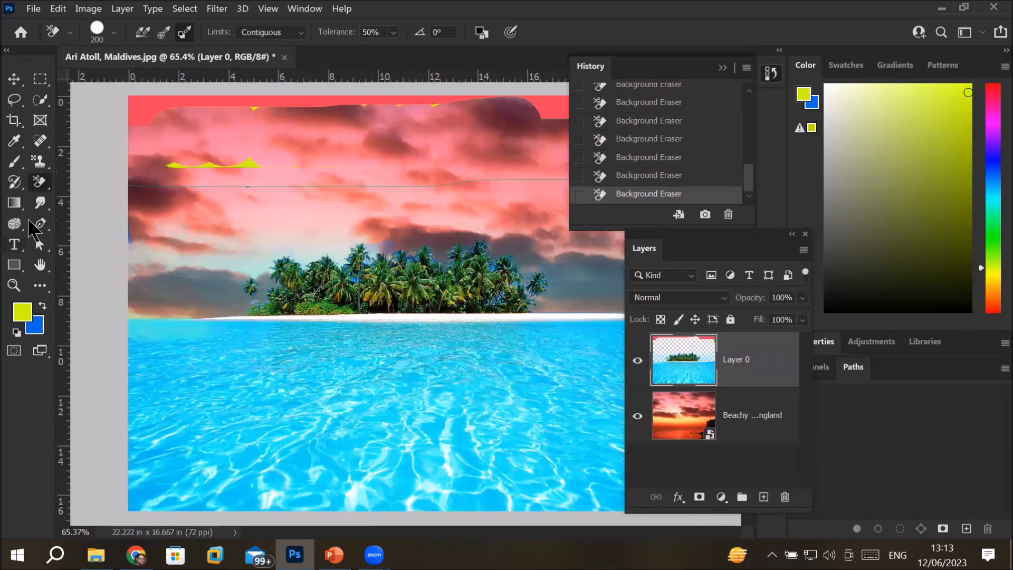
pyautogui.click(35, 330)
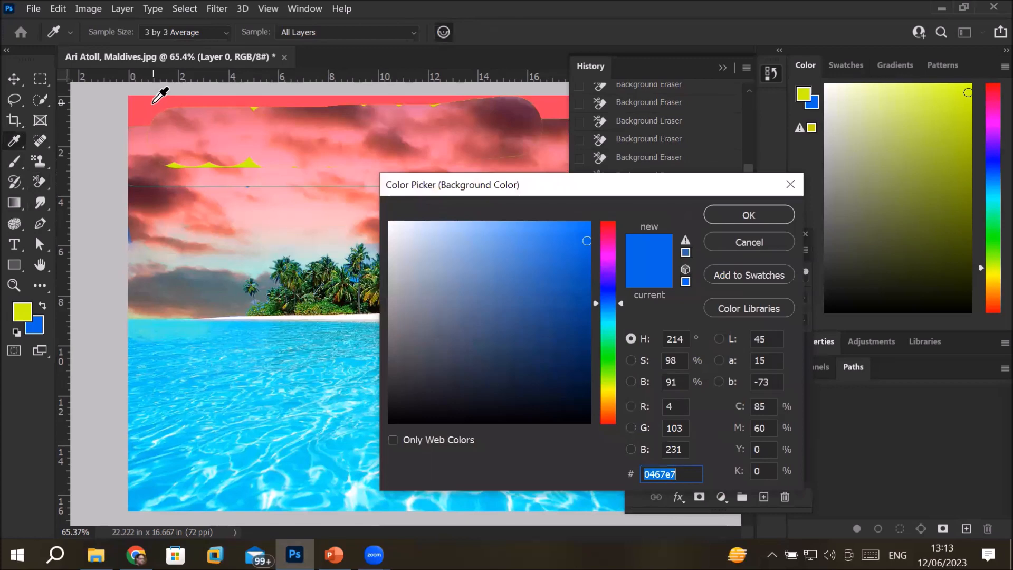
pyautogui.click(140, 103)
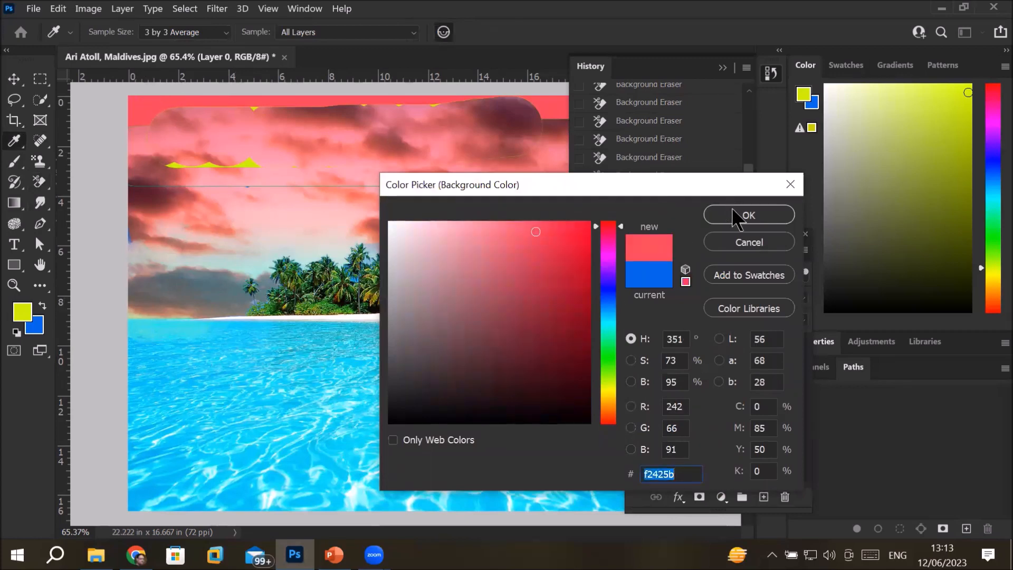
pyautogui.click(735, 222)
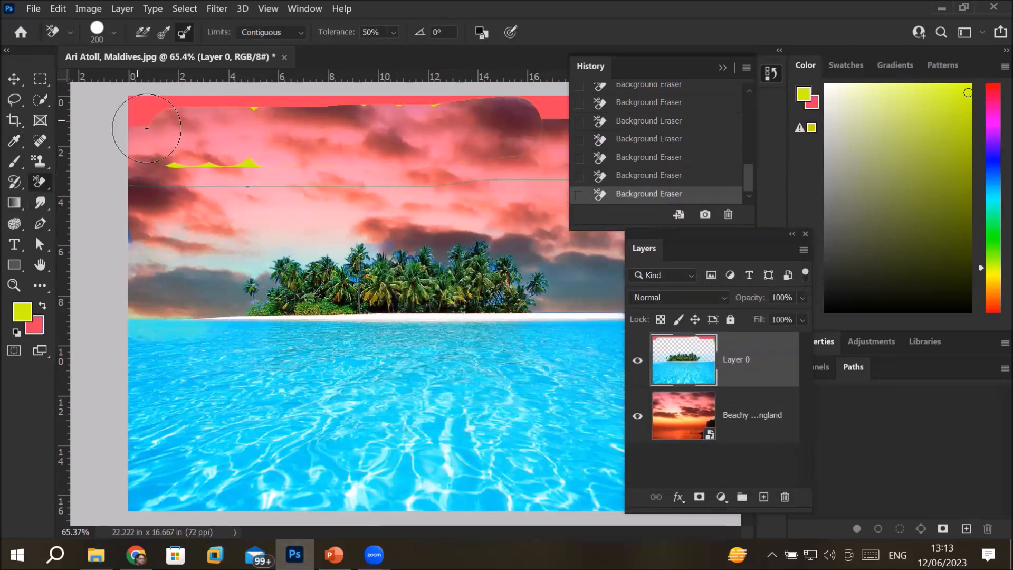
pyautogui.moveTo(139, 116)
pyautogui.mouseDown()
pyautogui.moveTo(376, 119)
pyautogui.moveTo(590, 139)
pyautogui.moveTo(554, 113)
pyautogui.moveTo(453, 101)
pyautogui.moveTo(267, 104)
pyautogui.moveTo(409, 102)
pyautogui.moveTo(360, 110)
pyautogui.moveTo(152, 103)
pyautogui.moveTo(174, 106)
pyautogui.mouseUp()
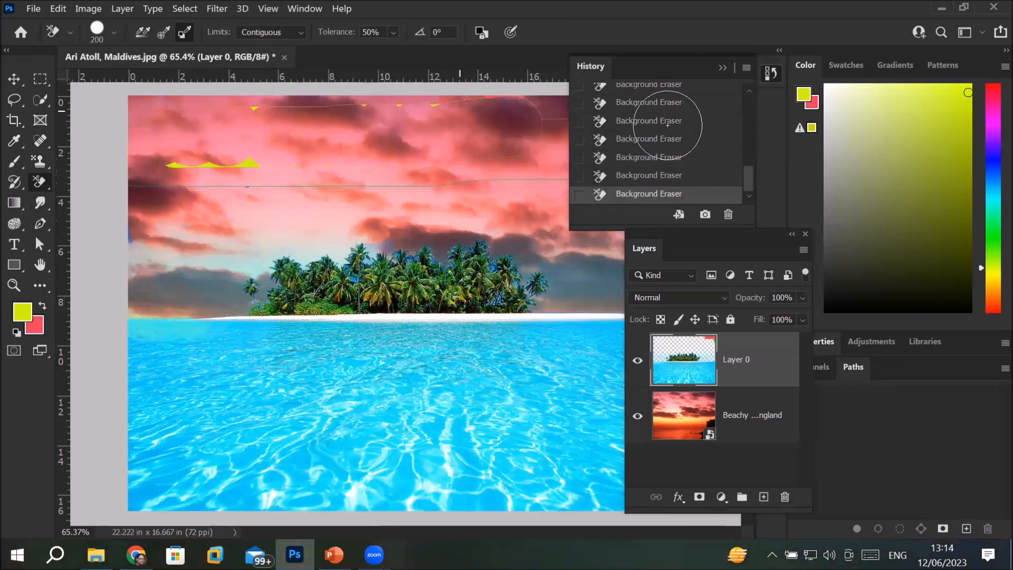
pyautogui.click(301, 132)
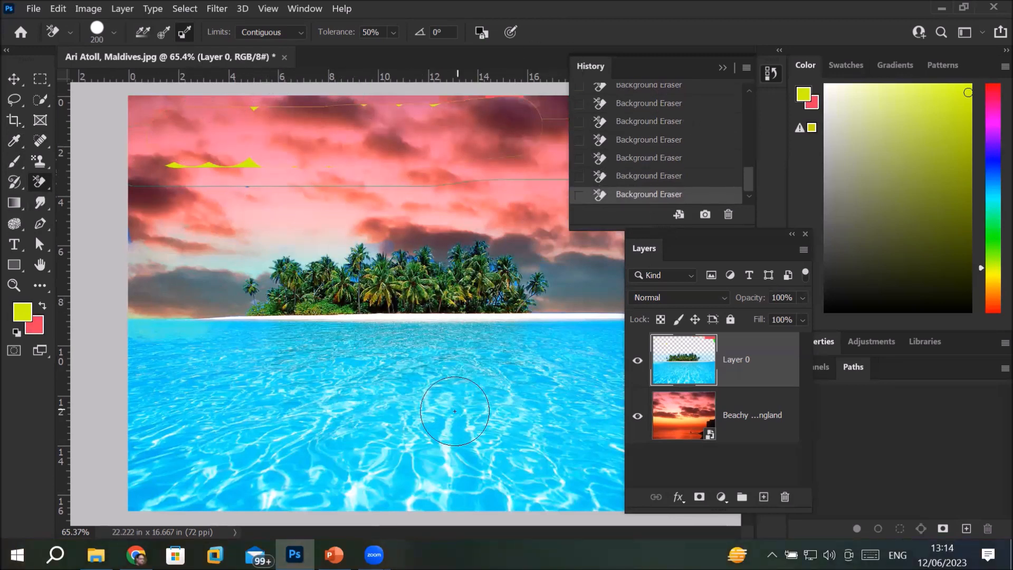
# - Set the background colour to light blue 1fdff9, sampled from the sea, and erase the blue water in front of the island with the Background Eraser
pyautogui.scroll(3, 388, 429)
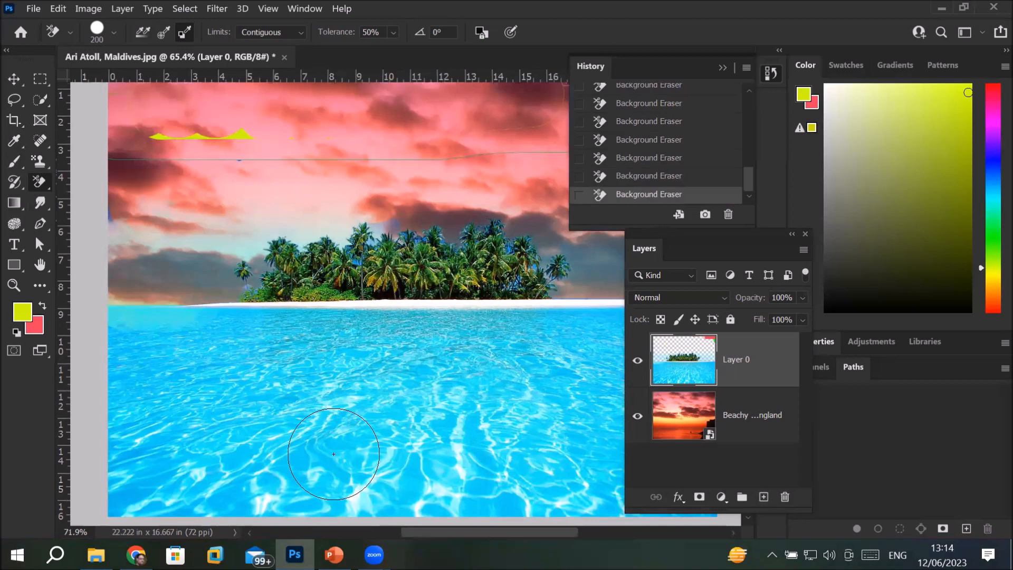
pyautogui.scroll(2, 391, 468)
pyautogui.scroll(2, 391, 468)
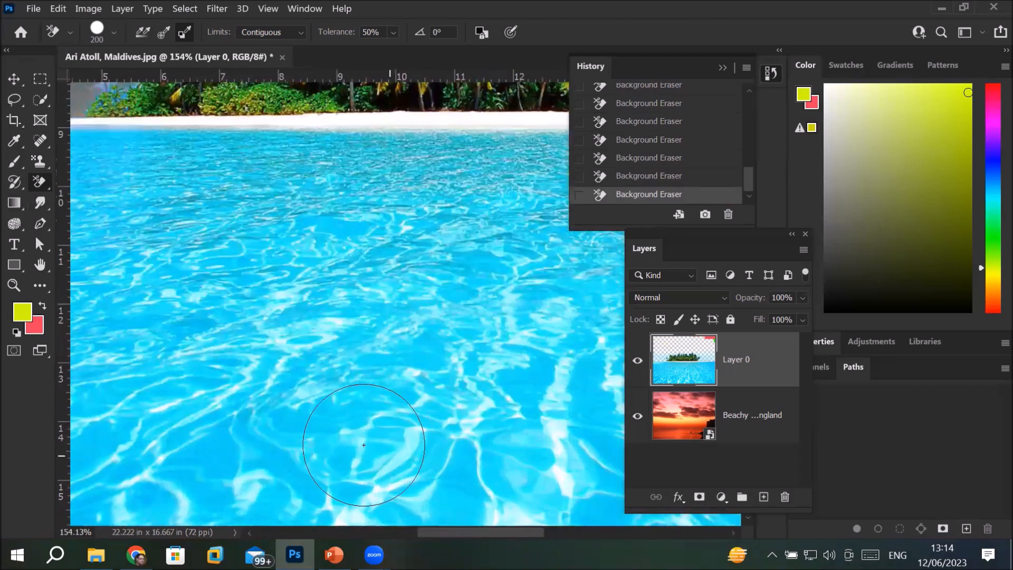
pyautogui.rightClick(37, 193)
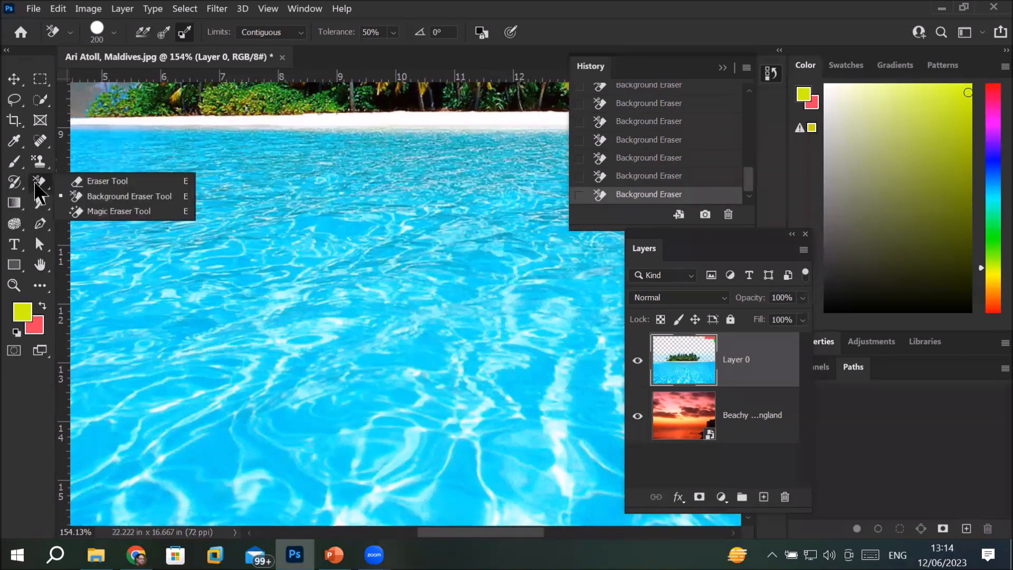
pyautogui.click(115, 193)
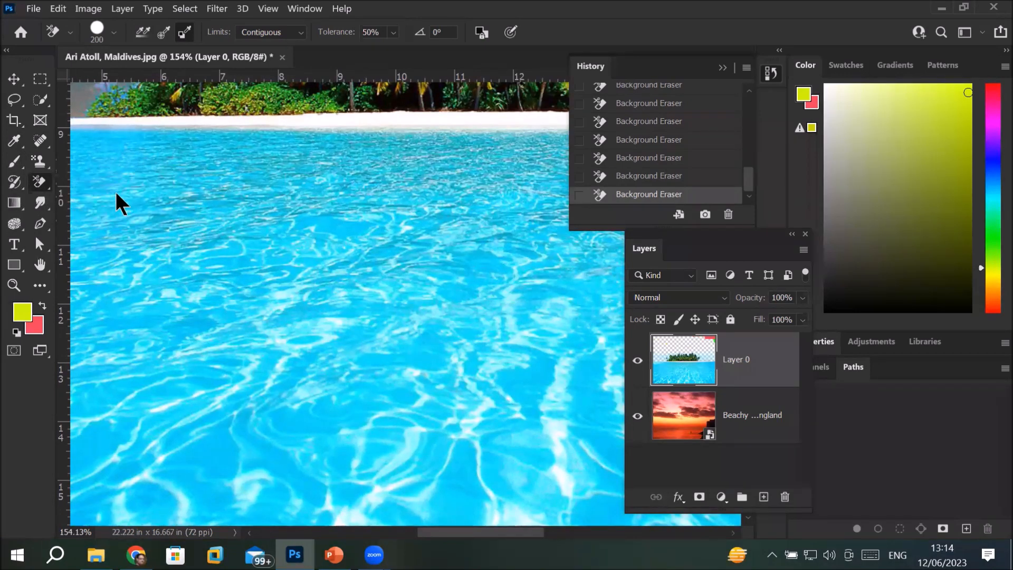
pyautogui.click(38, 330)
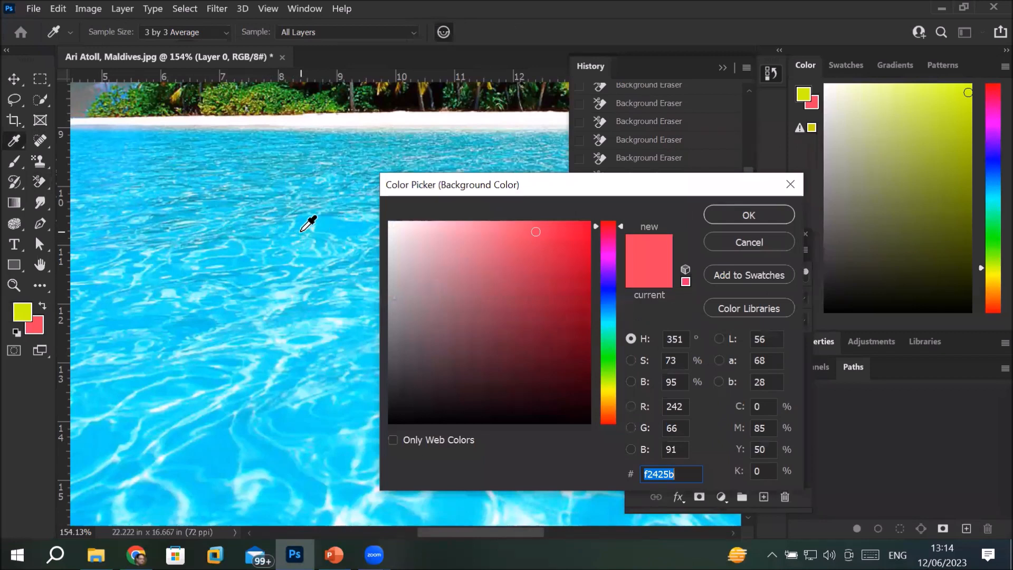
pyautogui.click(323, 222)
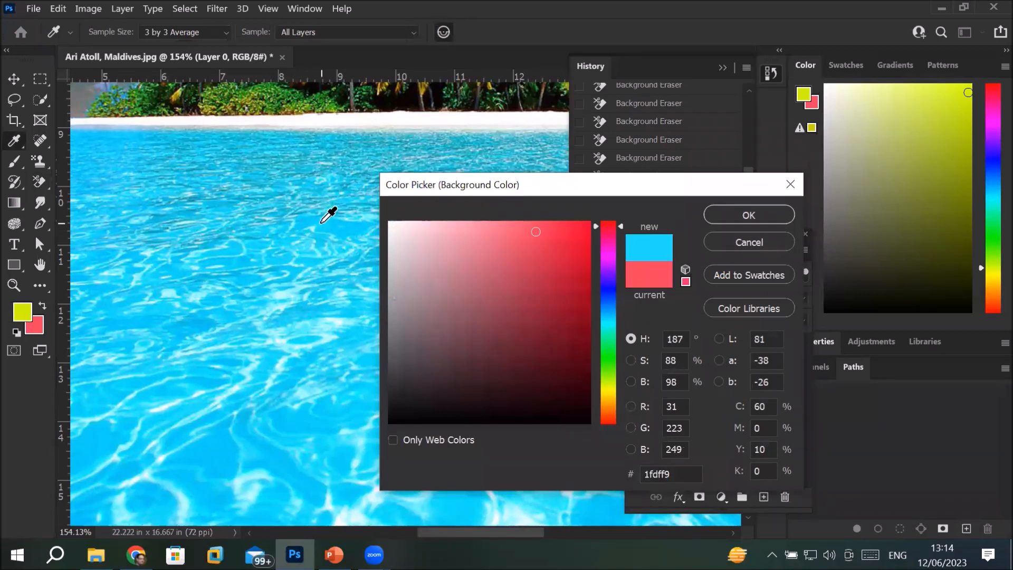
pyautogui.click(749, 215)
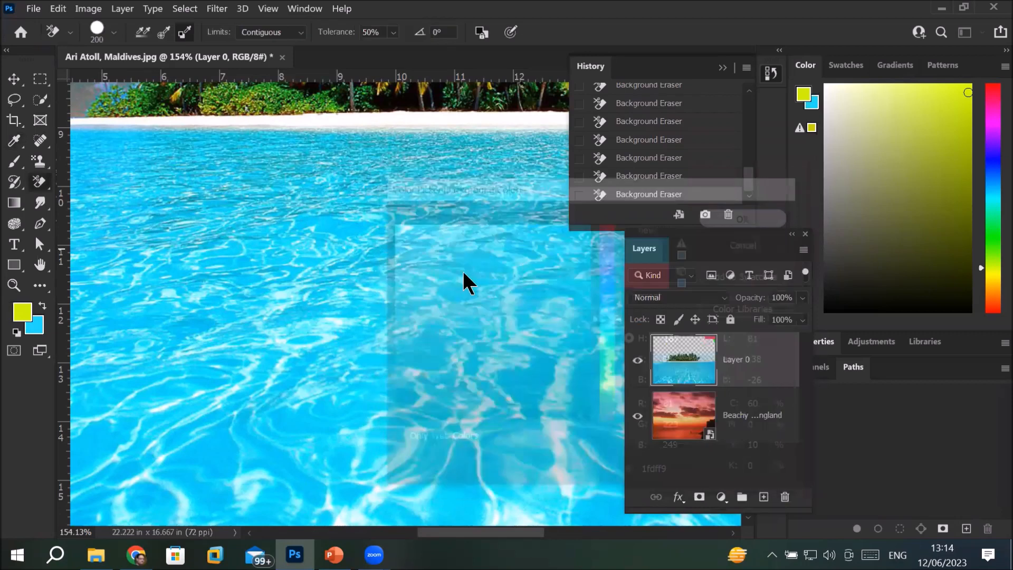
pyautogui.moveTo(382, 277)
pyautogui.mouseDown()
pyautogui.moveTo(200, 274)
pyautogui.moveTo(185, 290)
pyautogui.moveTo(559, 208)
pyautogui.moveTo(445, 296)
pyautogui.moveTo(113, 407)
pyautogui.moveTo(311, 489)
pyautogui.moveTo(163, 486)
pyautogui.moveTo(504, 489)
pyautogui.moveTo(646, 385)
pyautogui.moveTo(640, 416)
pyautogui.moveTo(631, 343)
pyautogui.mouseUp()
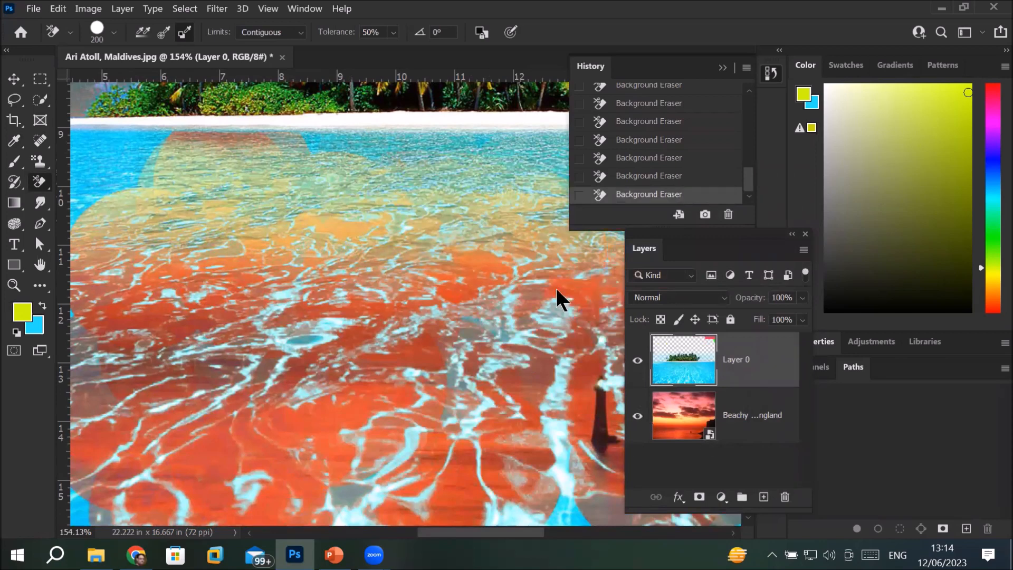
pyautogui.moveTo(294, 150); pyautogui.dragTo(64, 194)
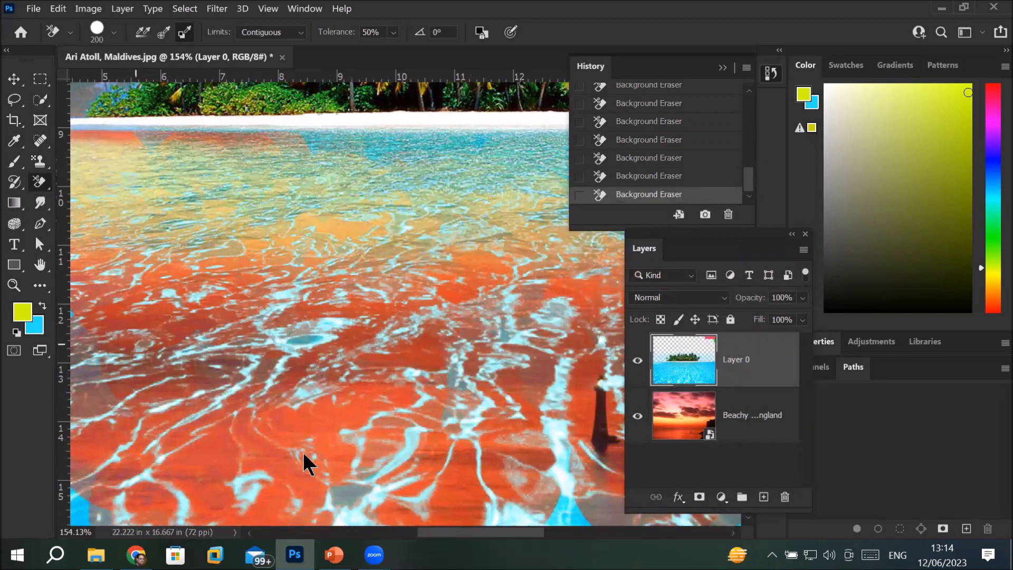
pyautogui.moveTo(563, 543); pyautogui.dragTo(583, 550)
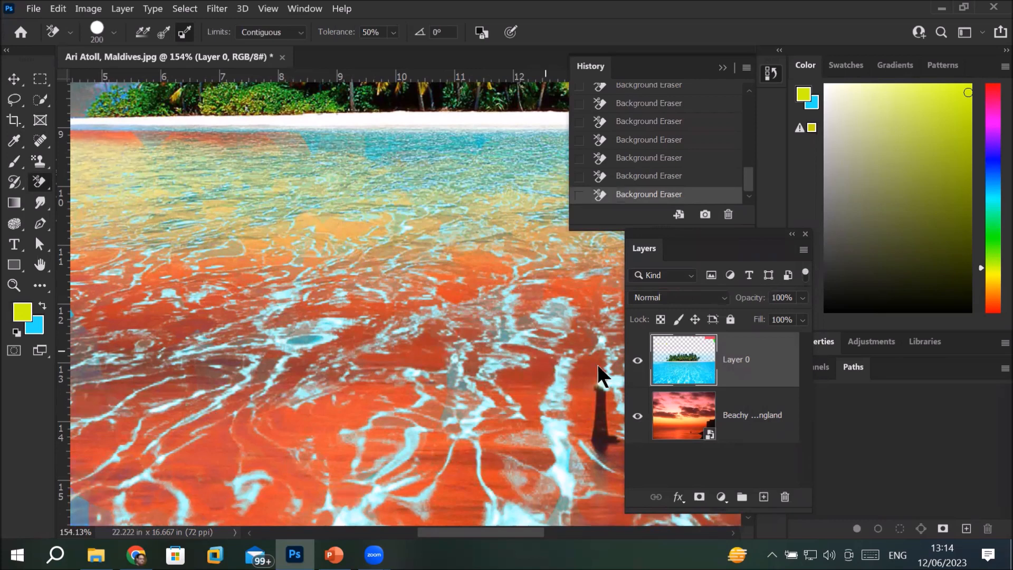
# - Erase the remaining blue water across the whole sea and the bluish haze in the sky around the island
pyautogui.scroll(-2, 524, 344)
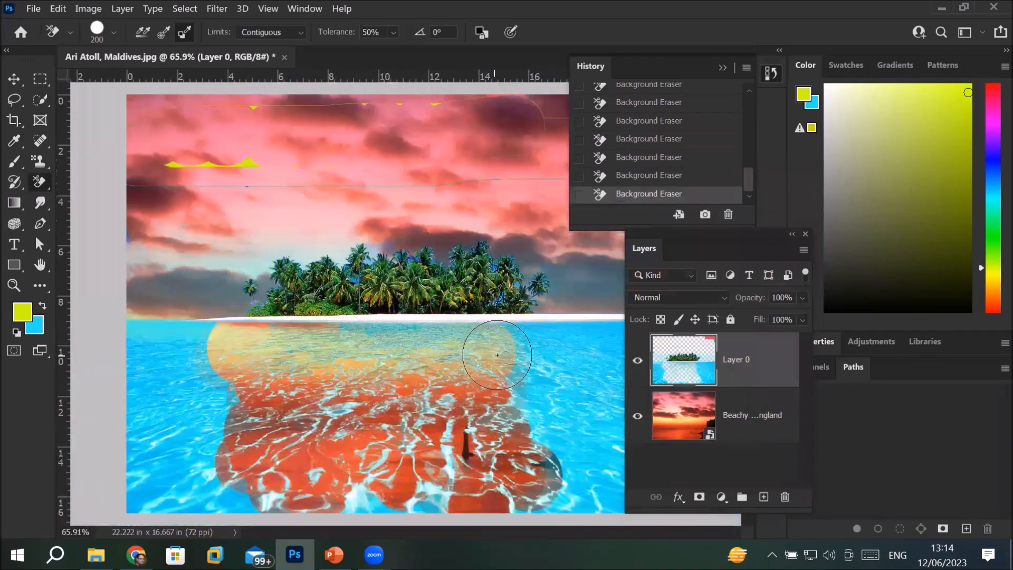
pyautogui.scroll(-1, 497, 354)
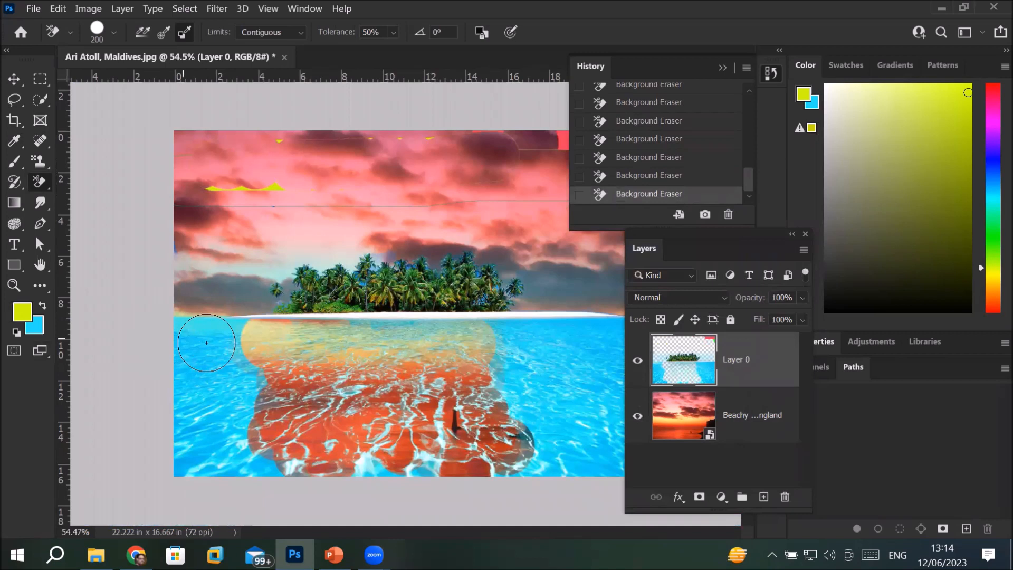
pyautogui.moveTo(153, 355)
pyautogui.mouseDown()
pyautogui.moveTo(291, 329)
pyautogui.moveTo(309, 348)
pyautogui.moveTo(191, 407)
pyautogui.moveTo(164, 409)
pyautogui.moveTo(240, 392)
pyautogui.moveTo(457, 428)
pyautogui.moveTo(123, 444)
pyautogui.moveTo(430, 415)
pyautogui.moveTo(382, 390)
pyautogui.moveTo(601, 400)
pyautogui.moveTo(560, 316)
pyautogui.moveTo(631, 416)
pyautogui.moveTo(689, 442)
pyautogui.moveTo(606, 317)
pyautogui.moveTo(534, 466)
pyautogui.moveTo(281, 453)
pyautogui.moveTo(444, 466)
pyautogui.moveTo(354, 450)
pyautogui.moveTo(406, 456)
pyautogui.mouseUp()
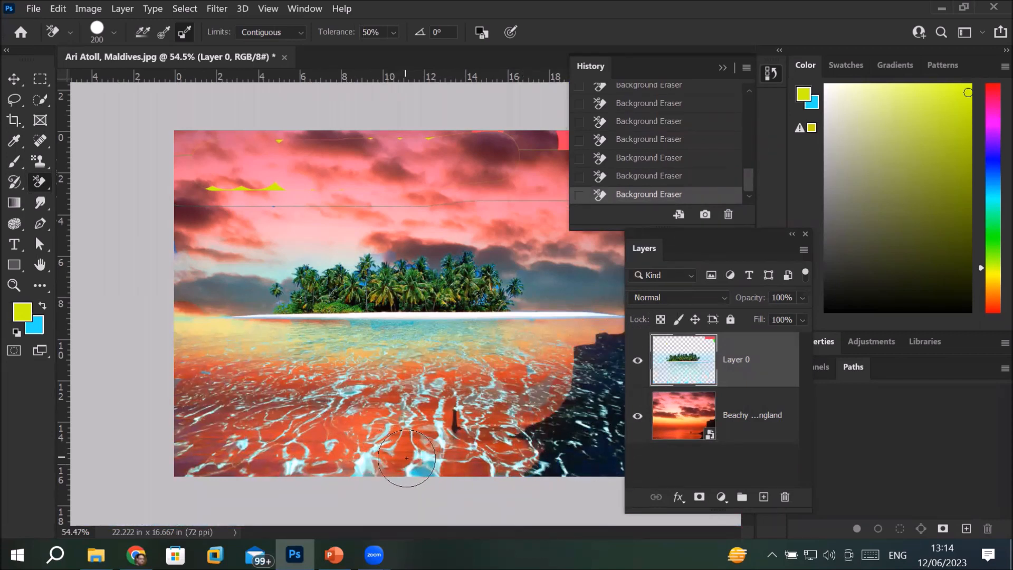
pyautogui.moveTo(590, 296)
pyautogui.mouseDown()
pyautogui.moveTo(551, 308)
pyautogui.moveTo(538, 296)
pyautogui.mouseUp()
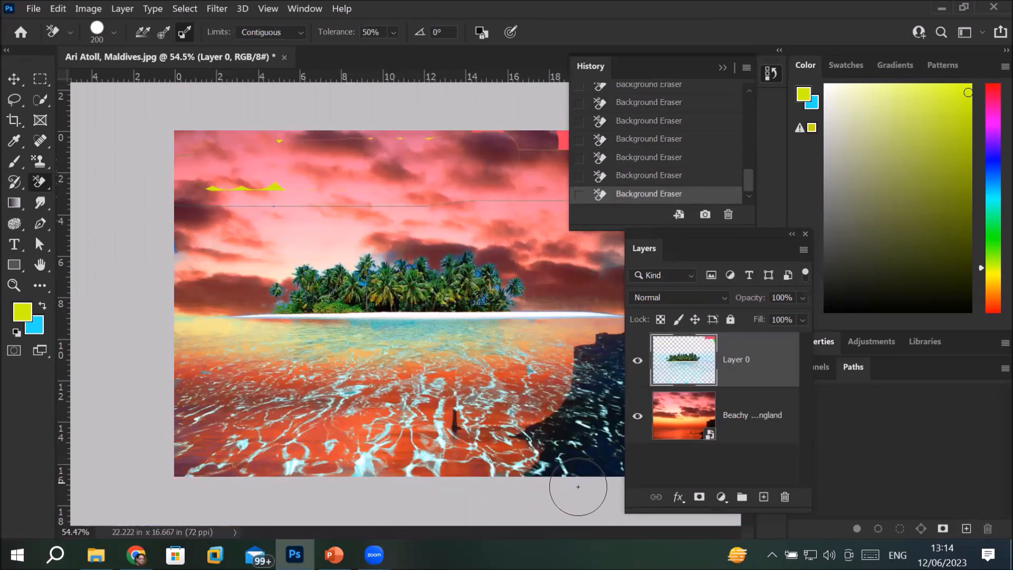
# - Set the background colour to pale blue aef7fd, sampled from the light foam lines in the water
pyautogui.hotkey('ctrl', '+')
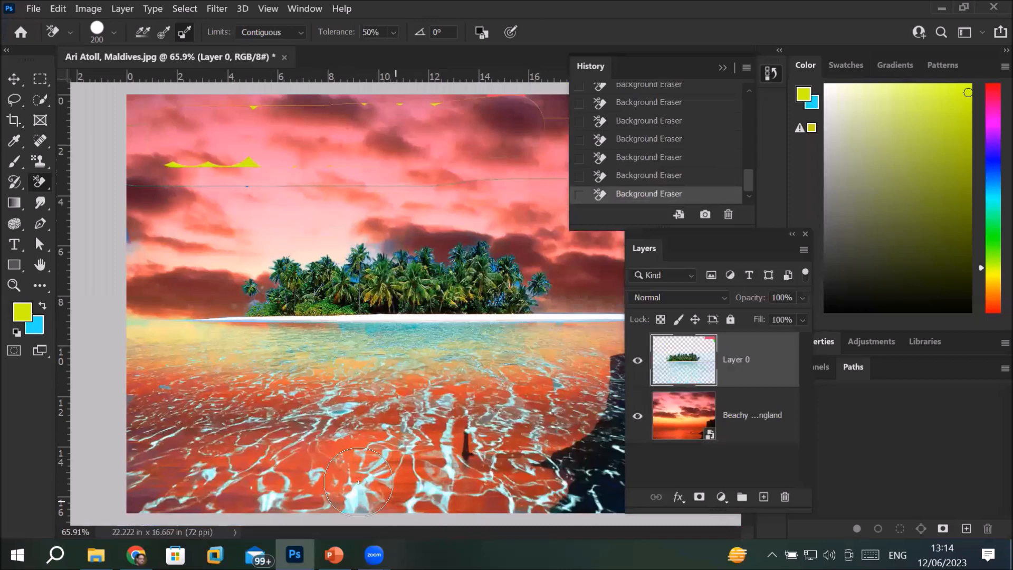
pyautogui.scroll(3, 376, 464)
pyautogui.scroll(2, 335, 373)
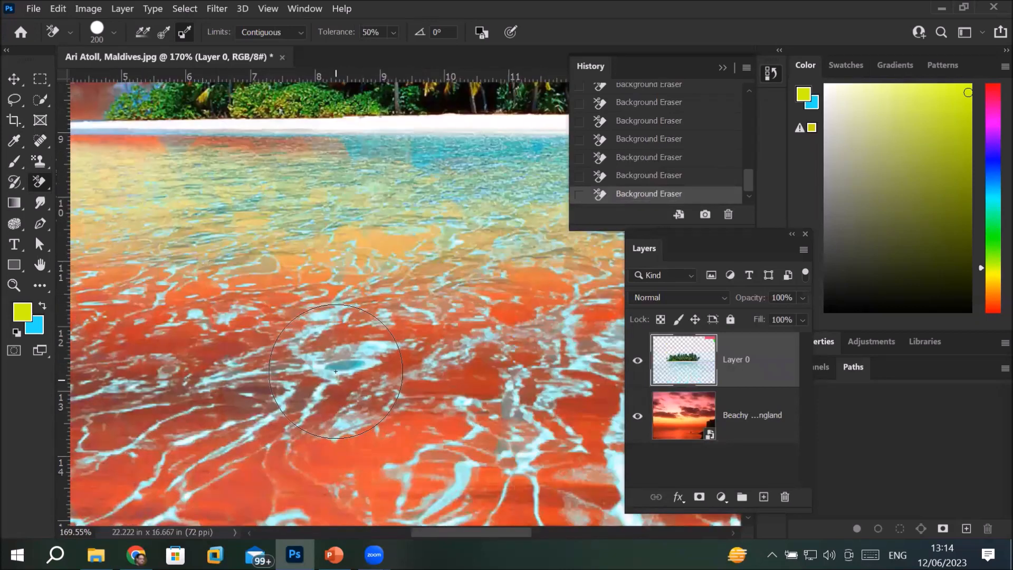
pyautogui.scroll(2, 335, 373)
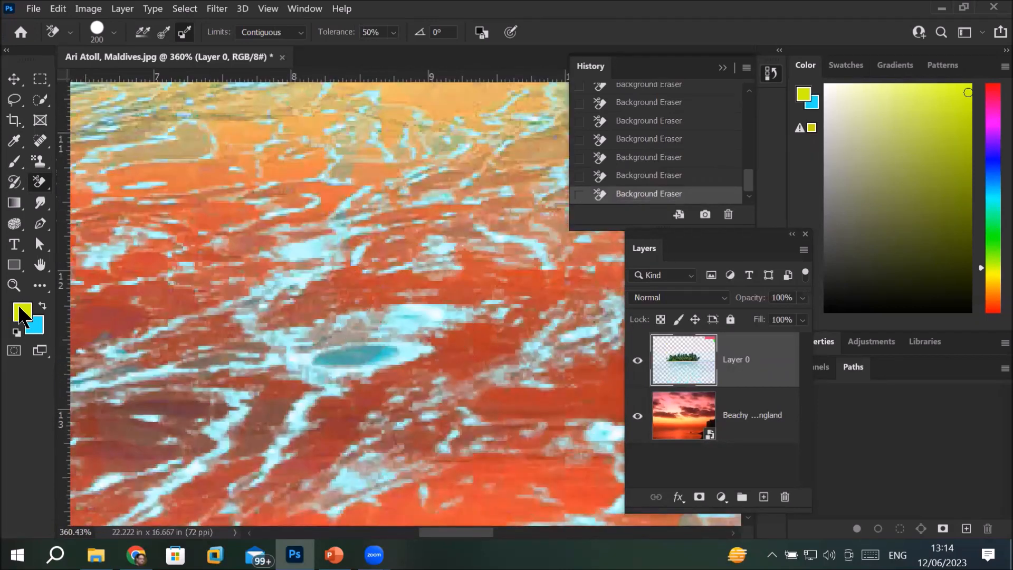
pyautogui.click(35, 328)
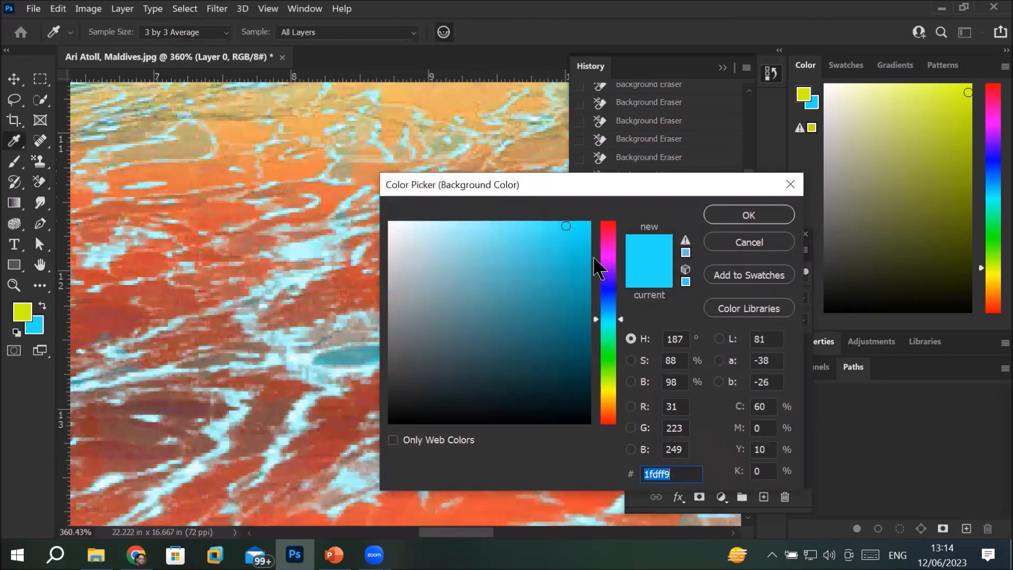
pyautogui.moveTo(526, 184); pyautogui.dragTo(713, 125)
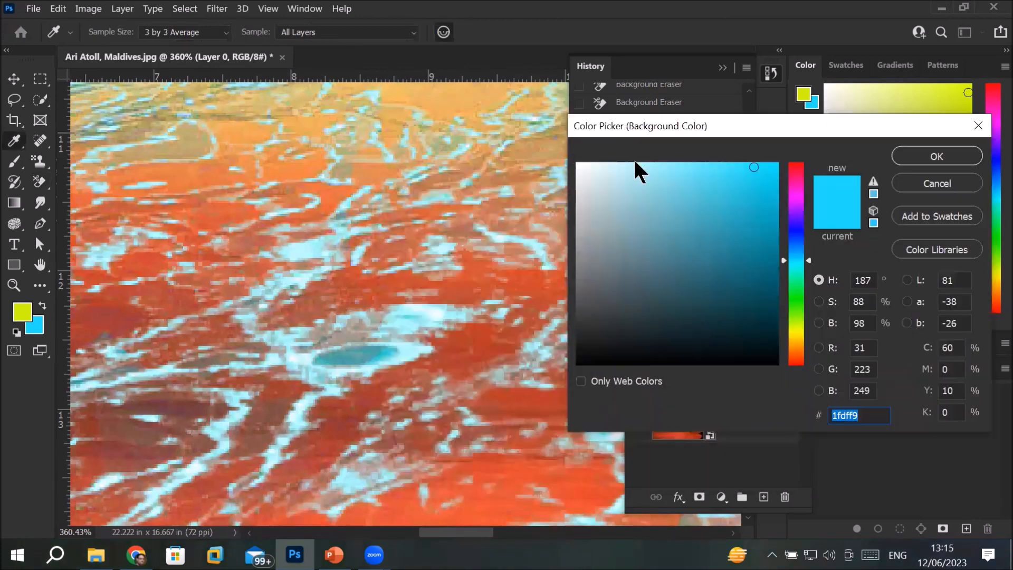
pyautogui.click(414, 326)
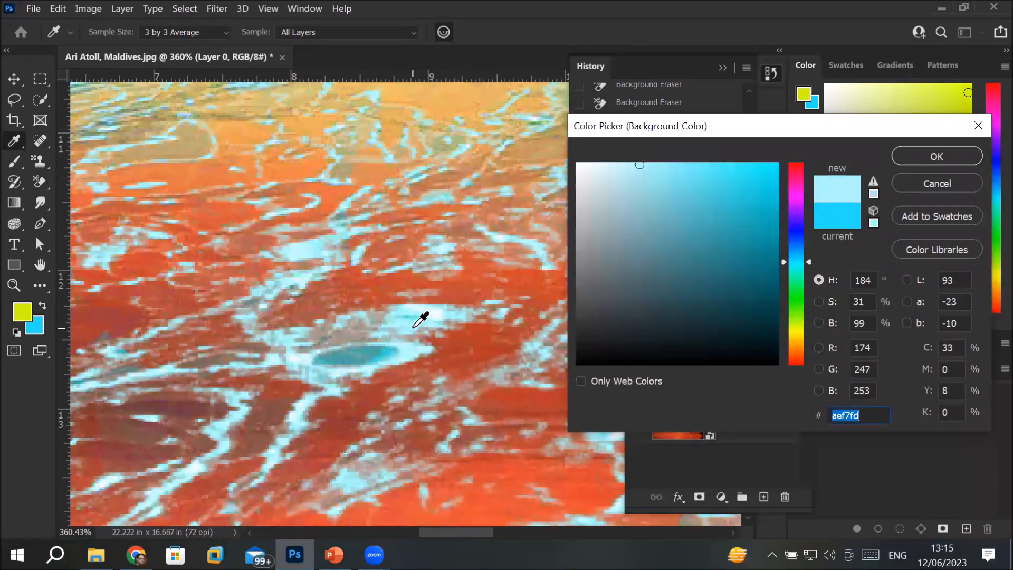
pyautogui.click(936, 157)
# - Erase the pale foam lines across the water and the white tones along the beach with the Background Eraser
pyautogui.moveTo(487, 318)
pyautogui.mouseDown()
pyautogui.moveTo(274, 323)
pyautogui.moveTo(202, 348)
pyautogui.moveTo(328, 220)
pyautogui.moveTo(389, 396)
pyautogui.moveTo(450, 445)
pyautogui.moveTo(530, 364)
pyautogui.moveTo(435, 379)
pyautogui.mouseUp()
pyautogui.moveTo(396, 265)
pyautogui.mouseDown()
pyautogui.moveTo(326, 207)
pyautogui.moveTo(304, 252)
pyautogui.mouseUp()
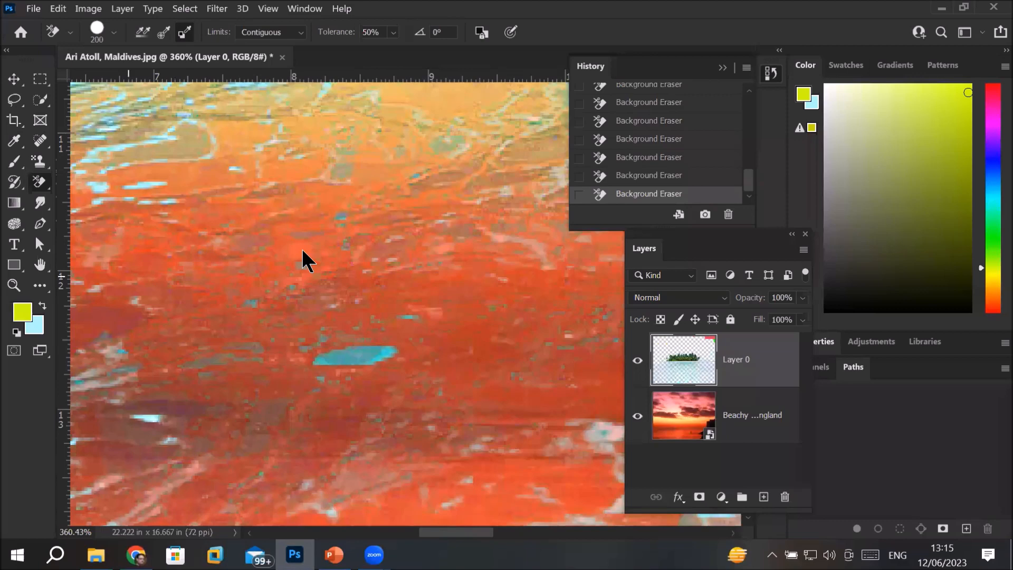
pyautogui.scroll(-5, 255, 317)
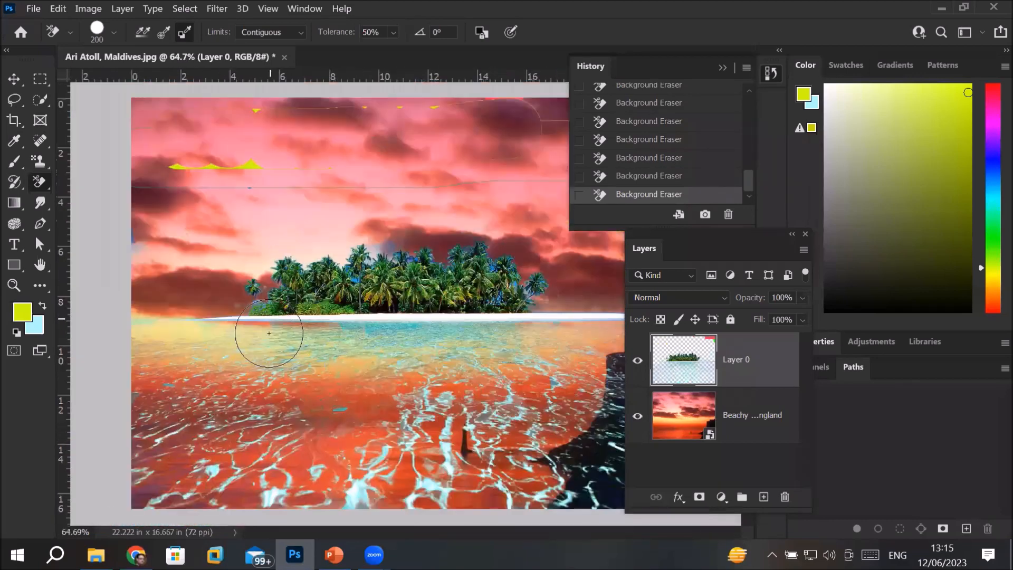
pyautogui.moveTo(269, 333)
pyautogui.mouseDown()
pyautogui.moveTo(245, 358)
pyautogui.moveTo(422, 412)
pyautogui.moveTo(264, 475)
pyautogui.moveTo(494, 511)
pyautogui.moveTo(364, 490)
pyautogui.moveTo(232, 369)
pyautogui.moveTo(102, 407)
pyautogui.moveTo(287, 517)
pyautogui.moveTo(527, 422)
pyautogui.moveTo(591, 385)
pyautogui.moveTo(543, 369)
pyautogui.moveTo(296, 465)
pyautogui.moveTo(519, 522)
pyautogui.moveTo(365, 489)
pyautogui.mouseUp()
pyautogui.moveTo(492, 457); pyautogui.dragTo(501, 464)
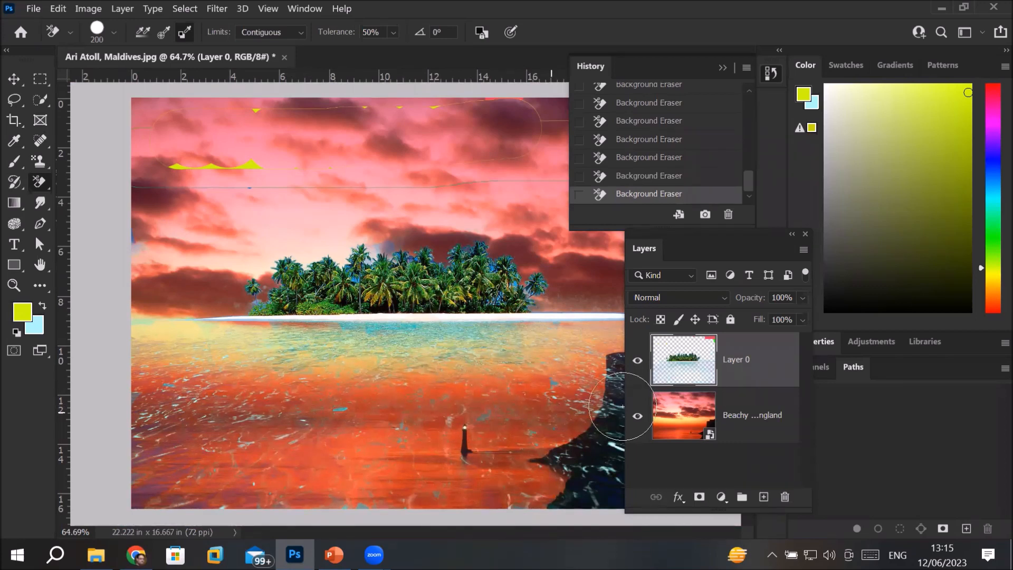
pyautogui.moveTo(459, 316); pyautogui.dragTo(525, 311)
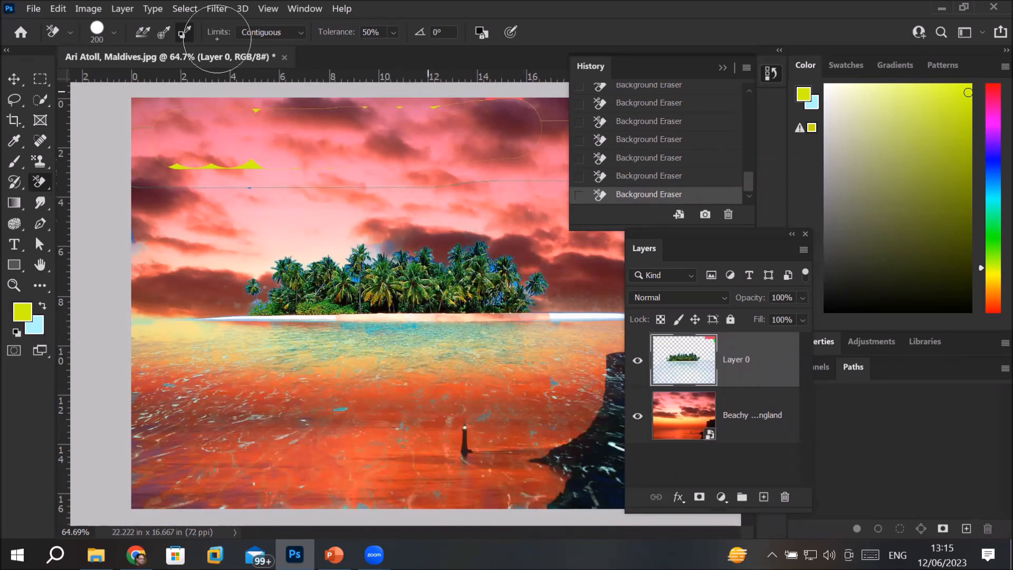
# - Create a new A4 document, 210 x 297 mm at 300 ppi, from the recent presets
pyautogui.click(33, 9)
pyautogui.click(49, 26)
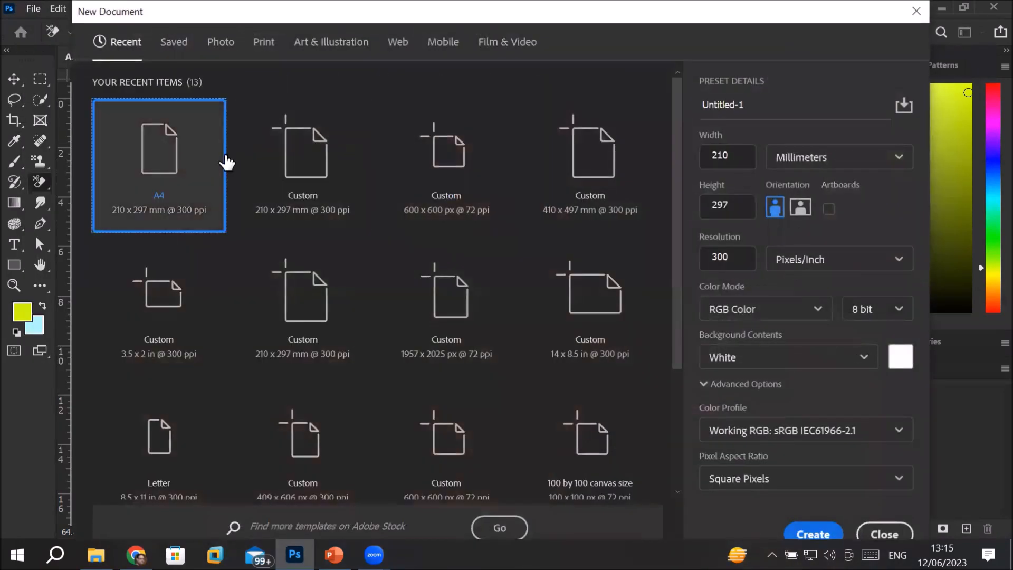
pyautogui.doubleClick(203, 165)
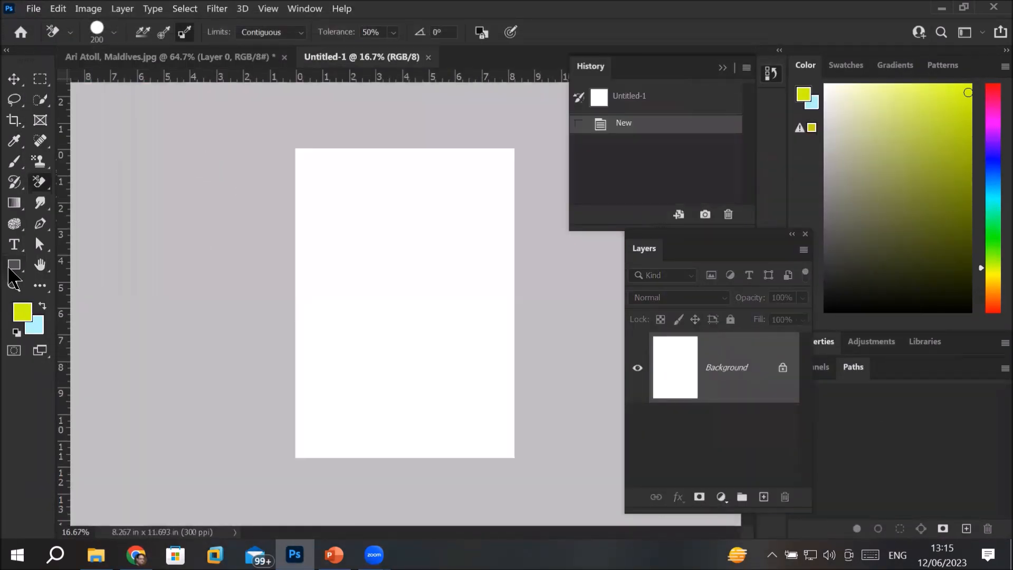
# - Paint a straight vertical yellow band along the page's left edge with the Brush at size 500
pyautogui.click(16, 164)
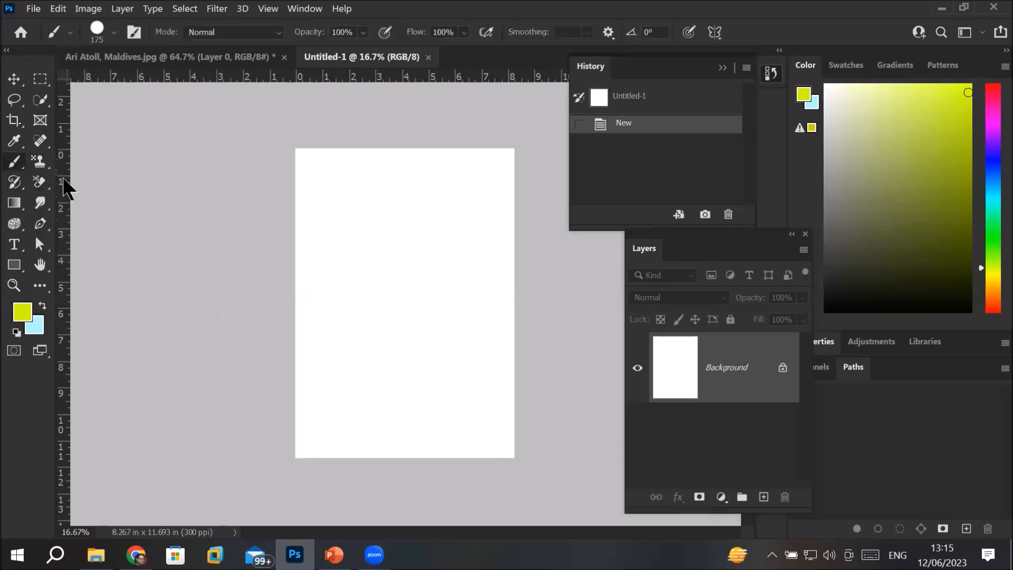
pyautogui.press(']')
pyautogui.press(']')
pyautogui.press(']')
pyautogui.press(']')
pyautogui.press(']')
pyautogui.click(311, 157)
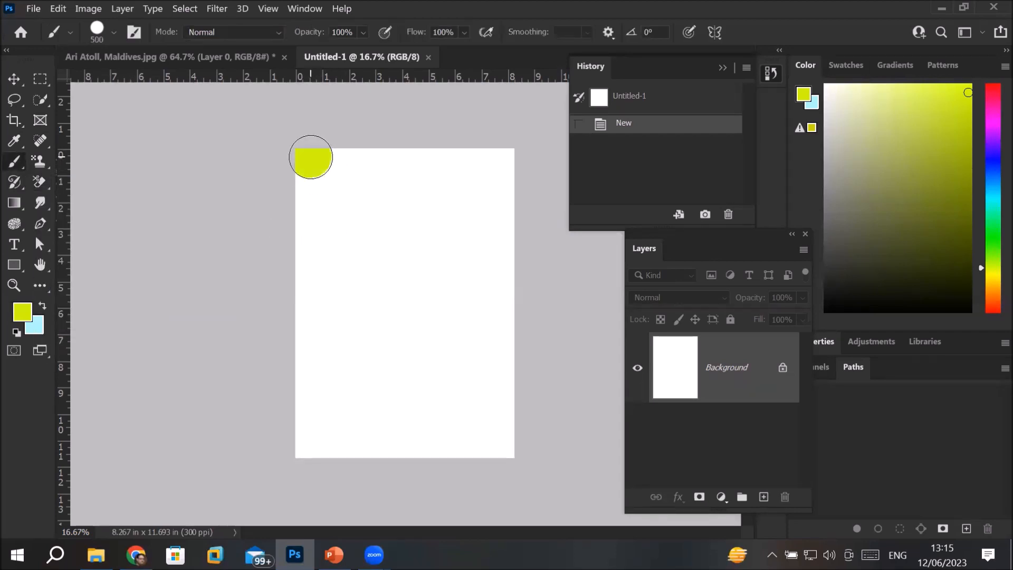
pyautogui.keyDown('shift'); pyautogui.click(307, 459); pyautogui.keyUp('shift')
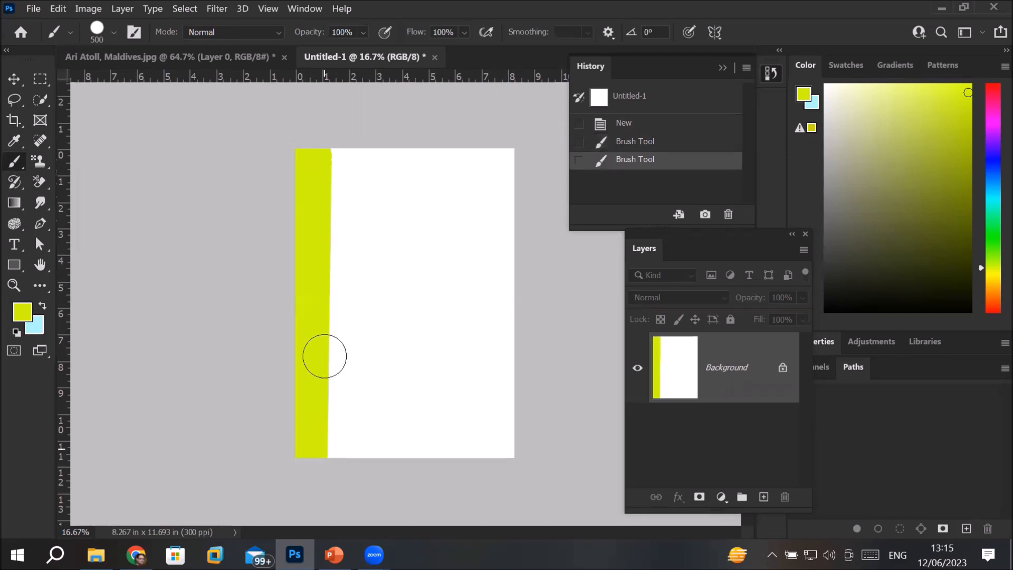
# - Set the foreground colour to blue 322ddf and paint a straight vertical band to the right of the yellow one
pyautogui.click(23, 314)
pyautogui.click(783, 230)
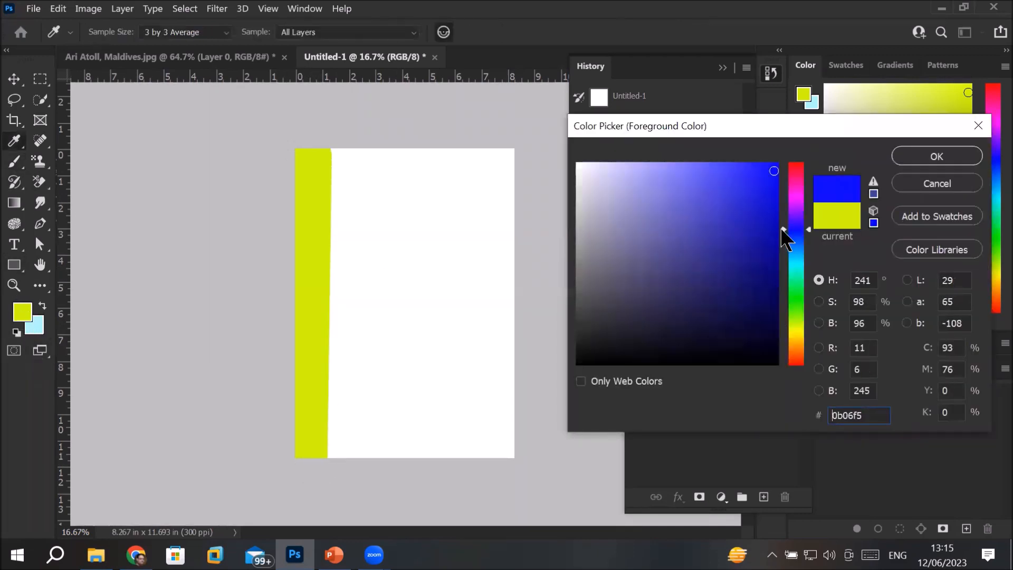
pyautogui.click(738, 190)
pyautogui.click(937, 157)
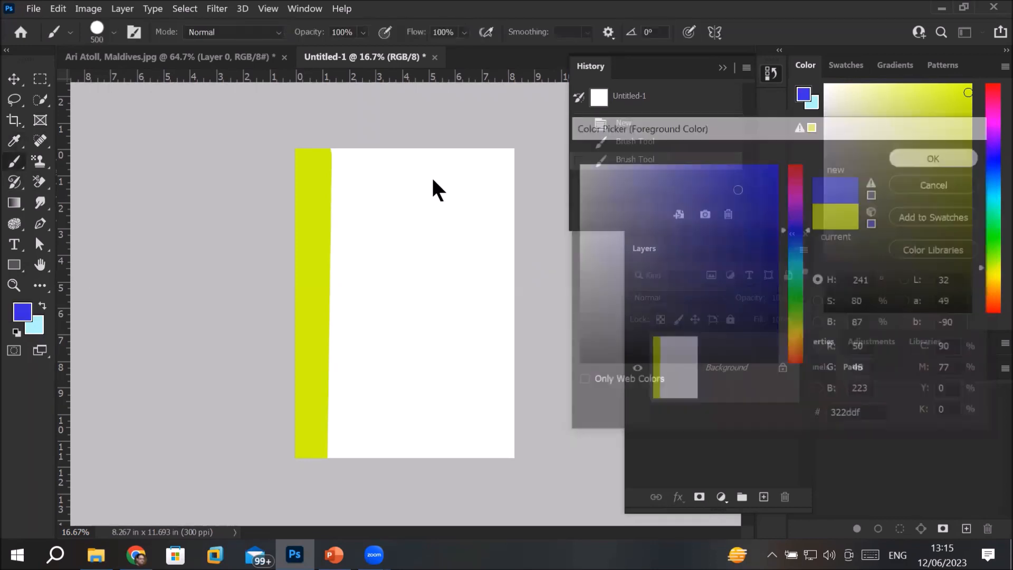
pyautogui.click(365, 161)
pyautogui.keyDown('shift'); pyautogui.click(358, 452); pyautogui.keyUp('shift')
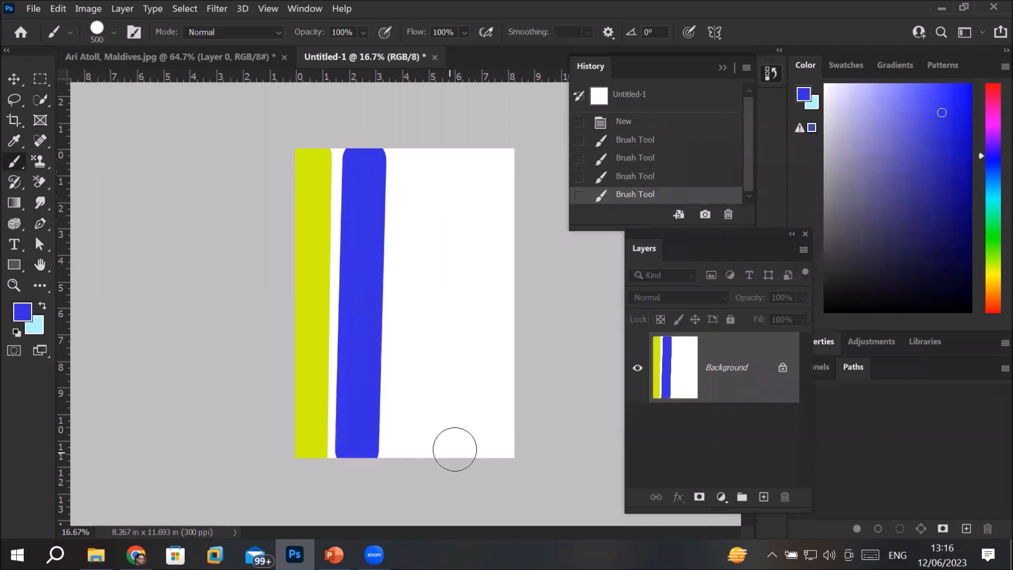
# - Set the foreground colour to magenta d508f3 and paint a vertical band overlapping the yellow and blue ones
pyautogui.click(23, 311)
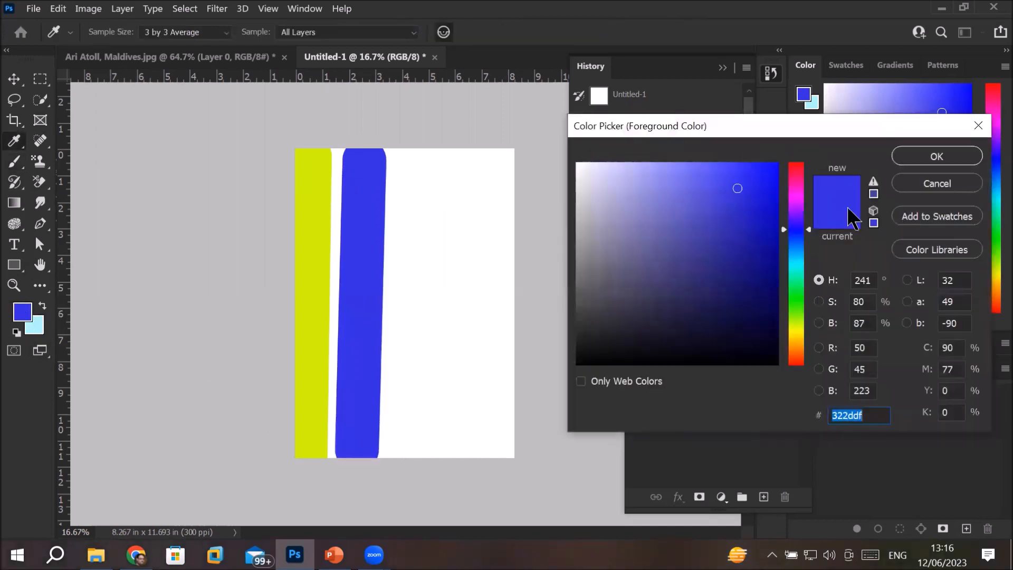
pyautogui.click(798, 200)
pyautogui.click(772, 173)
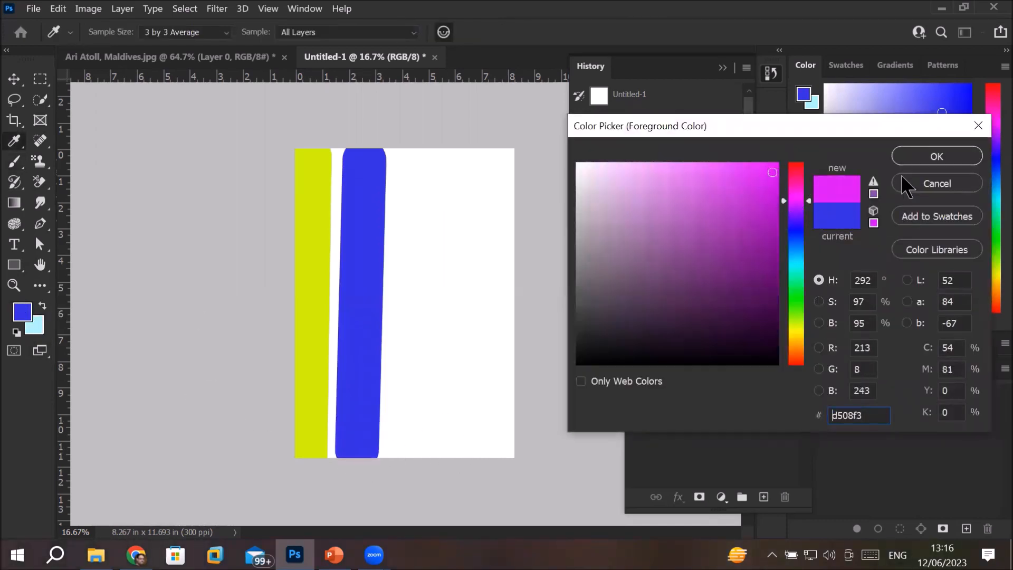
pyautogui.click(936, 157)
pyautogui.moveTo(339, 161)
pyautogui.mouseDown()
pyautogui.moveTo(324, 459)
pyautogui.moveTo(332, 449)
pyautogui.moveTo(333, 459)
pyautogui.mouseUp()
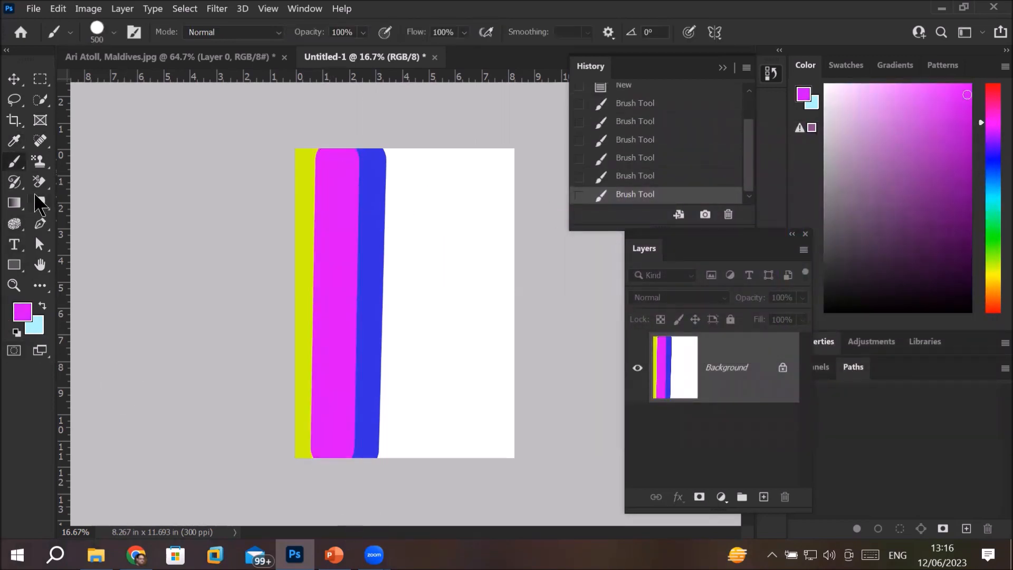
# - Switch to the Background Eraser and set the background colour to yellow d0f506, sampled from the yellow band
pyautogui.click(41, 183)
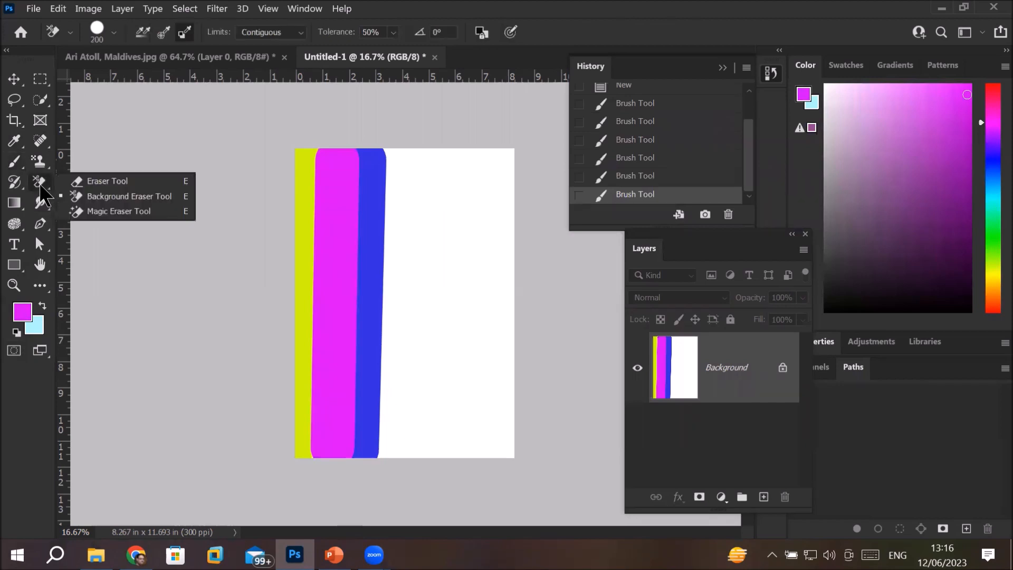
pyautogui.click(163, 198)
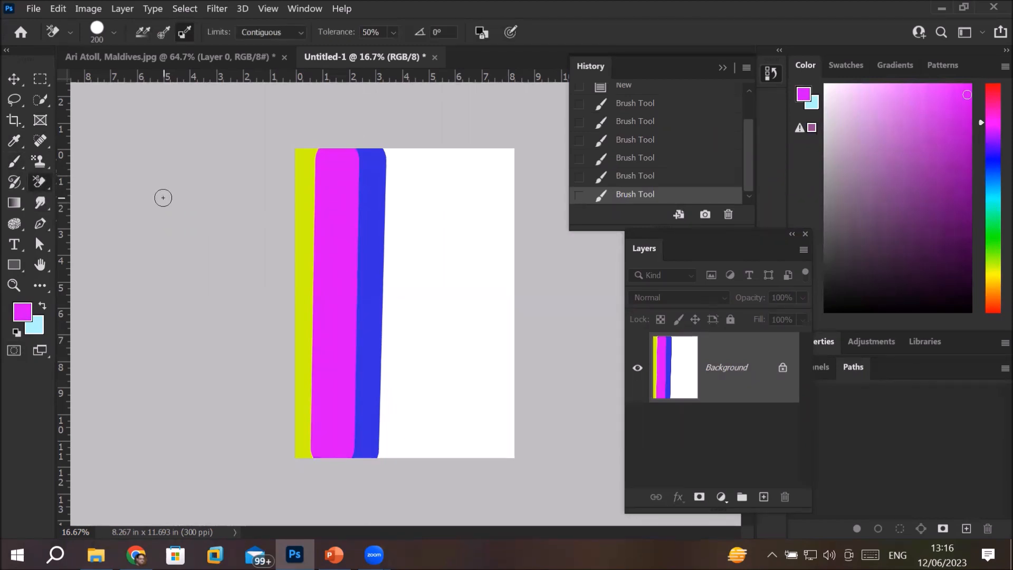
pyautogui.click(35, 325)
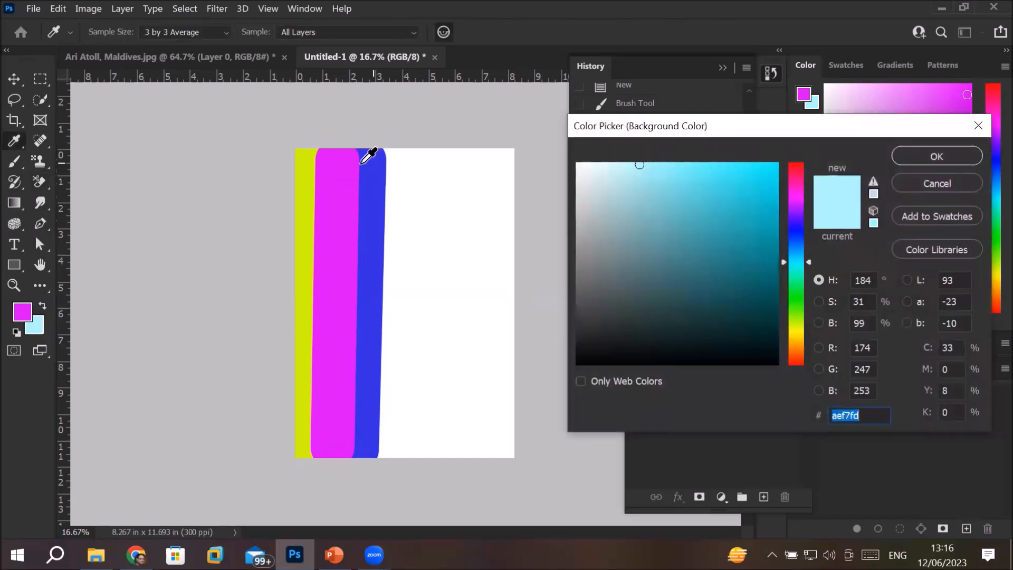
pyautogui.click(300, 166)
pyautogui.click(935, 156)
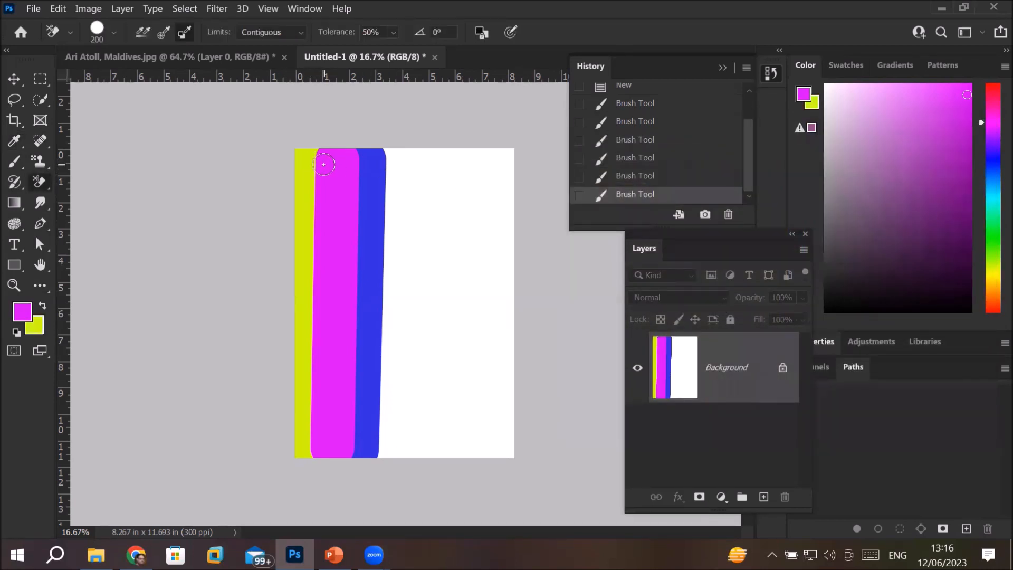
# - Enlarge the Background Eraser to size 600 and erase the yellow band along the page's left edge
pyautogui.press(']')
pyautogui.press(']')
pyautogui.moveTo(305, 167)
pyautogui.mouseDown()
pyautogui.moveTo(317, 410)
pyautogui.moveTo(301, 351)
pyautogui.mouseUp()
pyautogui.moveTo(298, 419)
pyautogui.mouseDown()
pyautogui.moveTo(282, 437)
pyautogui.moveTo(294, 343)
pyautogui.moveTo(294, 452)
pyautogui.moveTo(302, 447)
pyautogui.mouseUp()
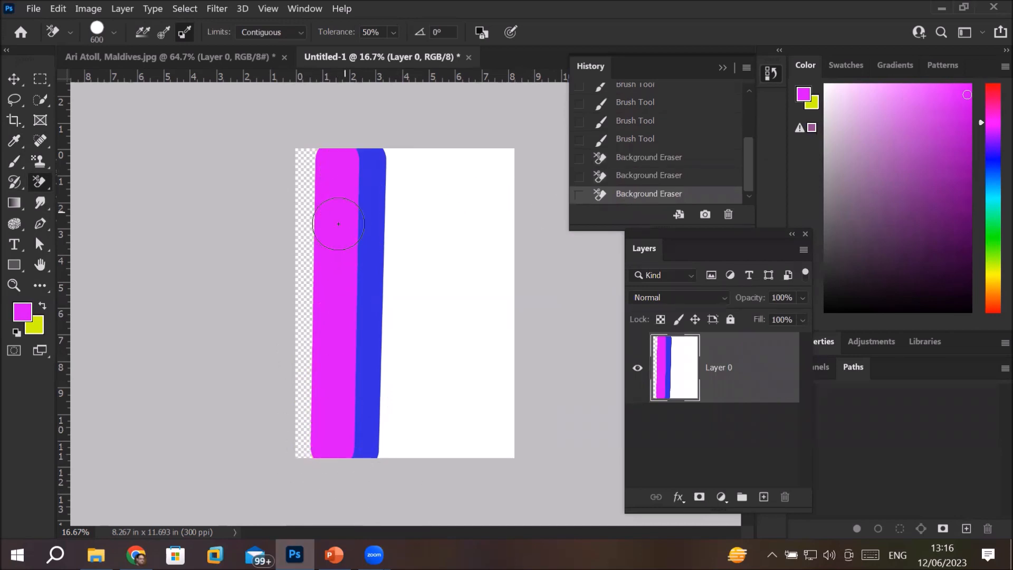
# - Set the background colour to the magenta band's colour and erase that band with the Background Eraser
pyautogui.click(36, 330)
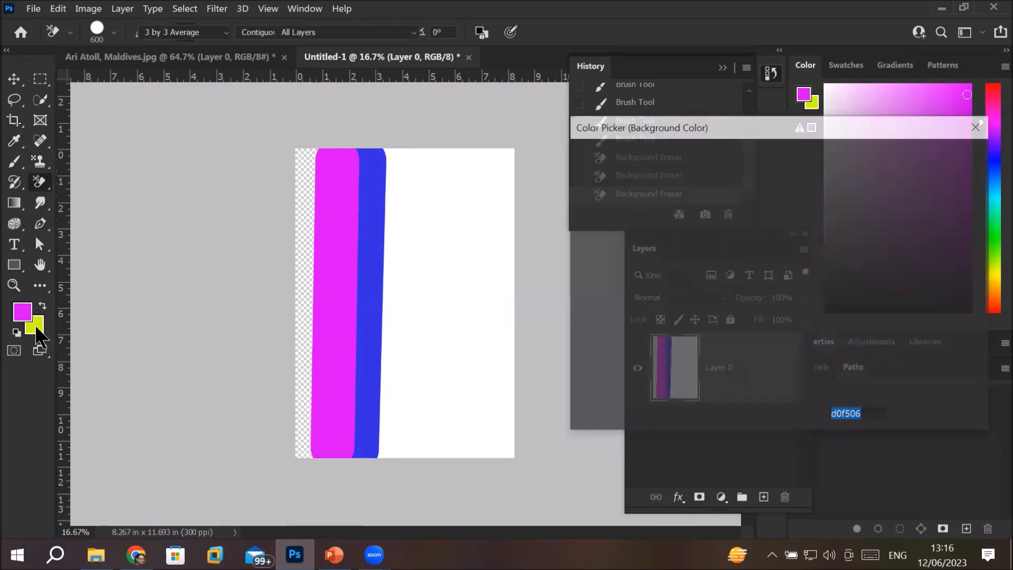
pyautogui.click(343, 214)
pyautogui.click(950, 157)
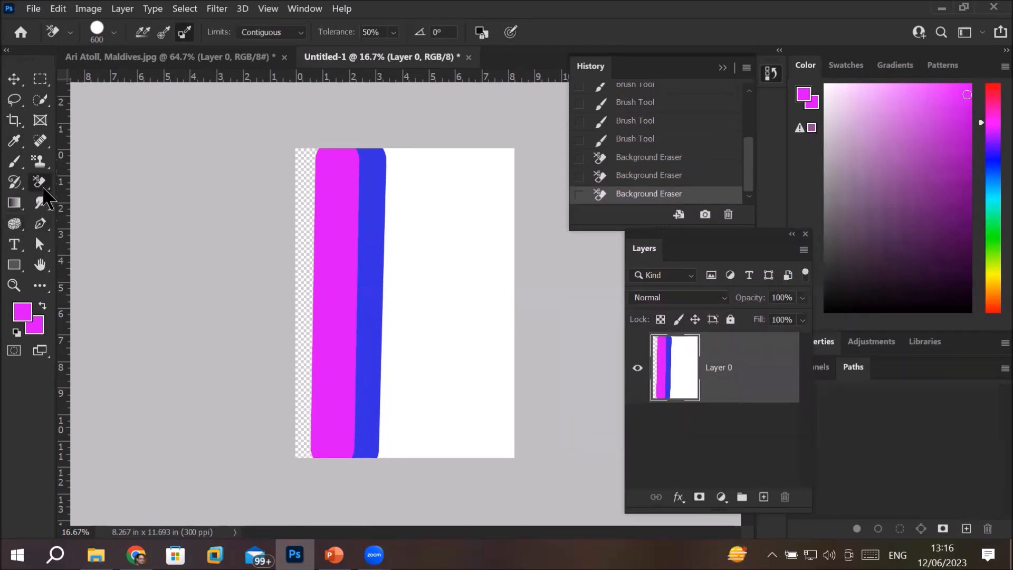
pyautogui.moveTo(329, 163)
pyautogui.mouseDown()
pyautogui.moveTo(331, 223)
pyautogui.moveTo(301, 389)
pyautogui.moveTo(333, 186)
pyautogui.moveTo(318, 411)
pyautogui.moveTo(322, 323)
pyautogui.moveTo(346, 341)
pyautogui.moveTo(337, 442)
pyautogui.moveTo(342, 365)
pyautogui.moveTo(349, 405)
pyautogui.moveTo(334, 371)
pyautogui.moveTo(294, 432)
pyautogui.moveTo(302, 457)
pyautogui.moveTo(317, 426)
pyautogui.moveTo(313, 467)
pyautogui.moveTo(311, 454)
pyautogui.moveTo(356, 460)
pyautogui.moveTo(317, 445)
pyautogui.mouseUp()
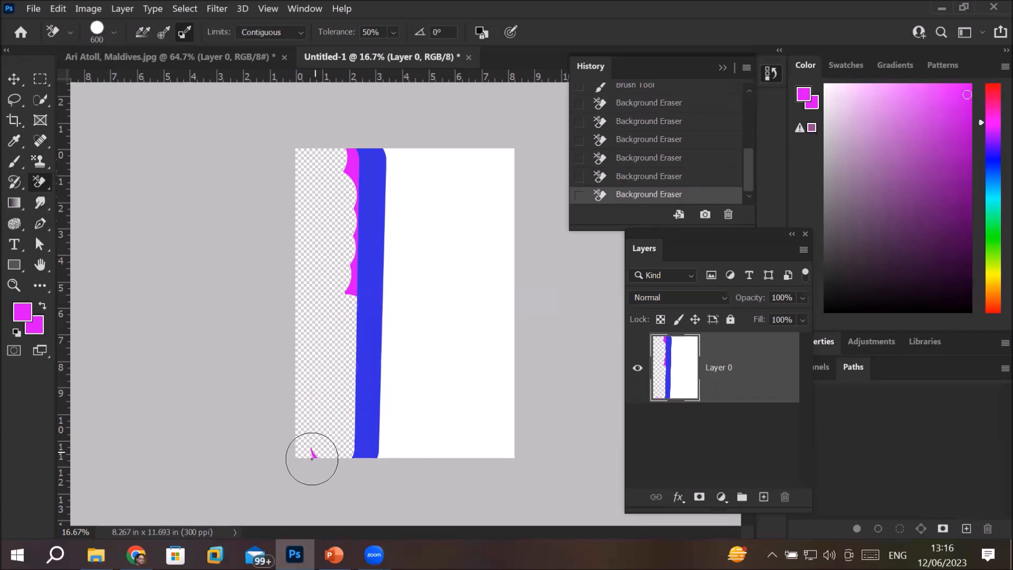
# - Erase the leftover magenta fragments beside the blue band and at the page's bottom edge
pyautogui.moveTo(353, 287); pyautogui.dragTo(350, 283)
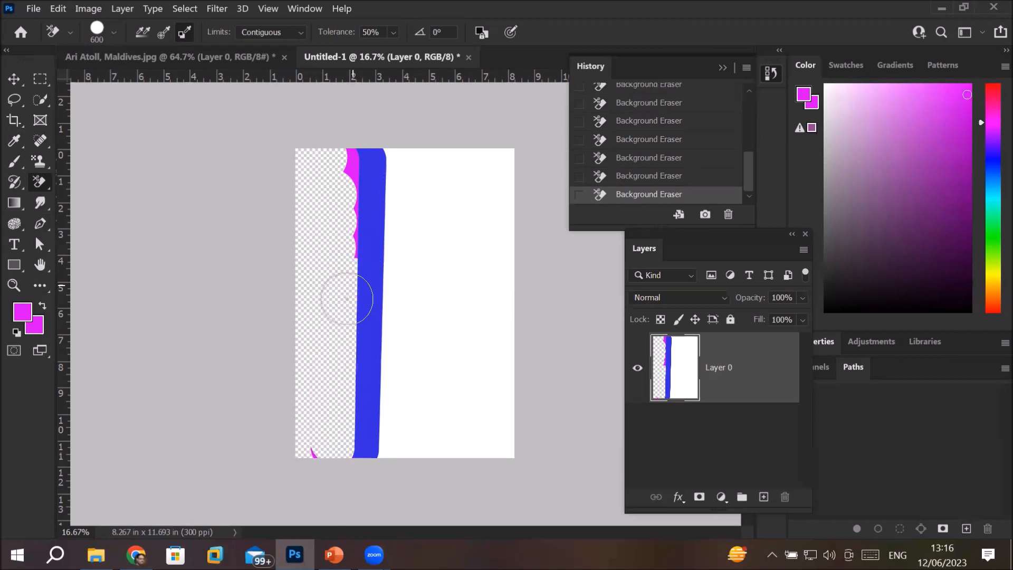
pyautogui.moveTo(346, 208); pyautogui.dragTo(353, 158)
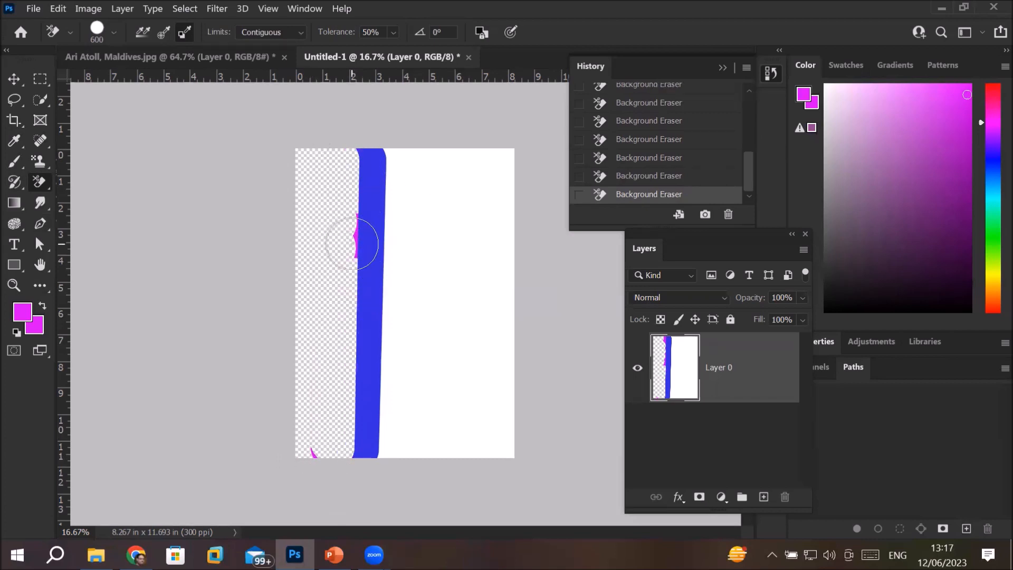
pyautogui.moveTo(351, 232)
pyautogui.mouseDown()
pyautogui.moveTo(350, 255)
pyautogui.moveTo(351, 238)
pyautogui.mouseUp()
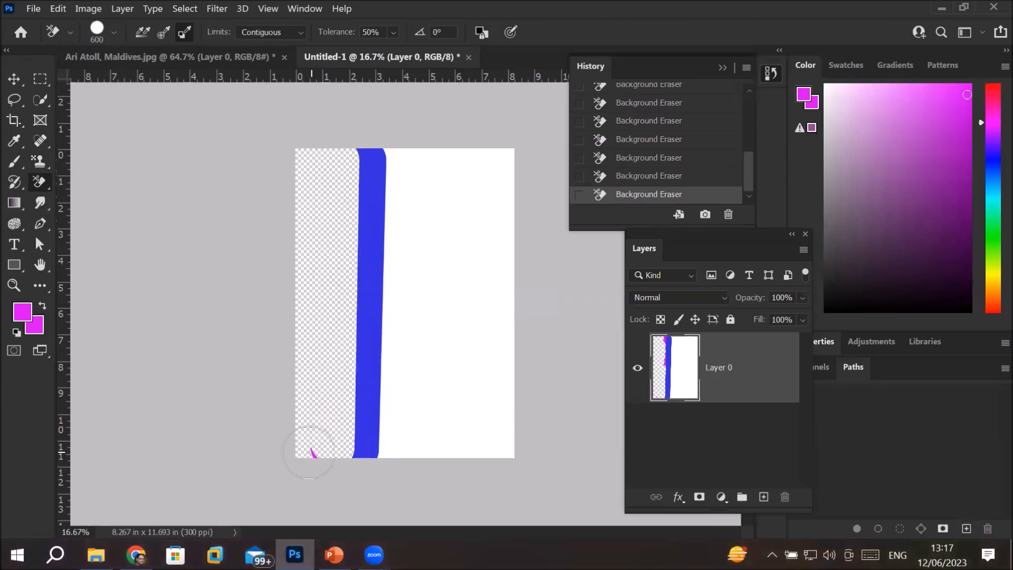
pyautogui.scroll(4, 311, 452)
pyautogui.click(266, 502)
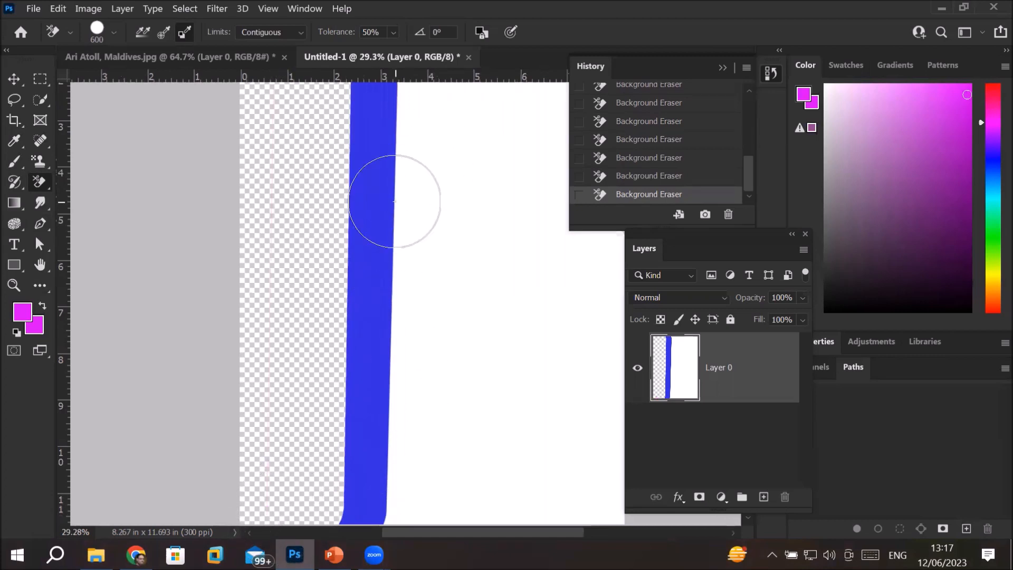
# - Set the background colour to blue 322ddf, sampled from the blue band, and erase the whole band including its ends
pyautogui.click(39, 331)
pyautogui.click(372, 143)
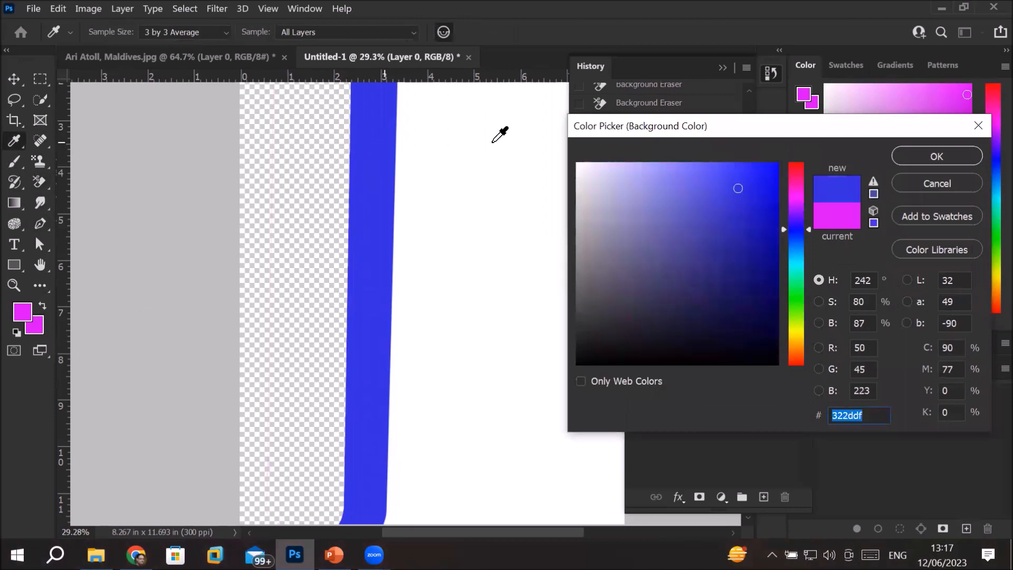
pyautogui.click(933, 156)
pyautogui.moveTo(385, 102); pyautogui.dragTo(379, 527)
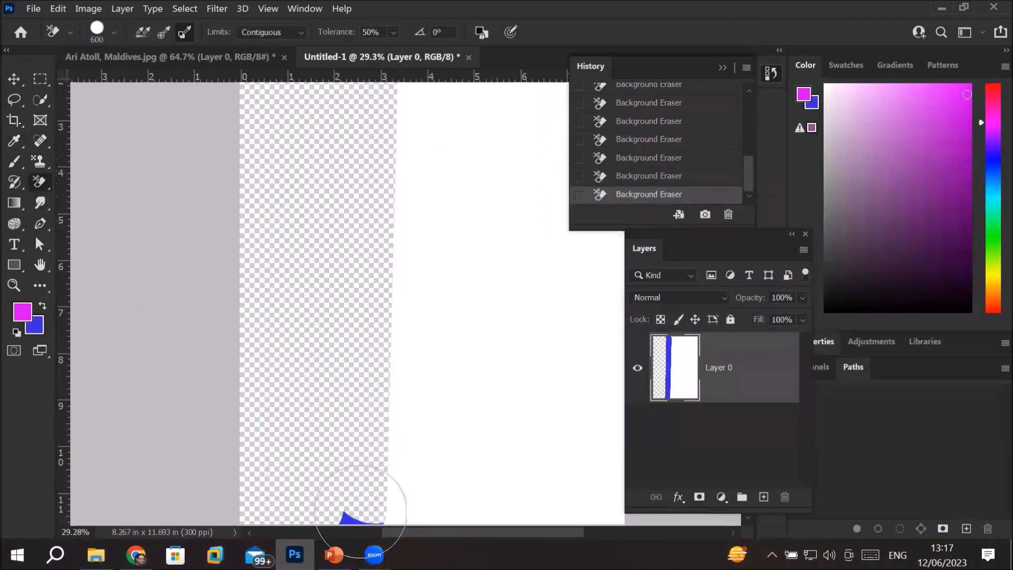
pyautogui.scroll(-3, 410, 440)
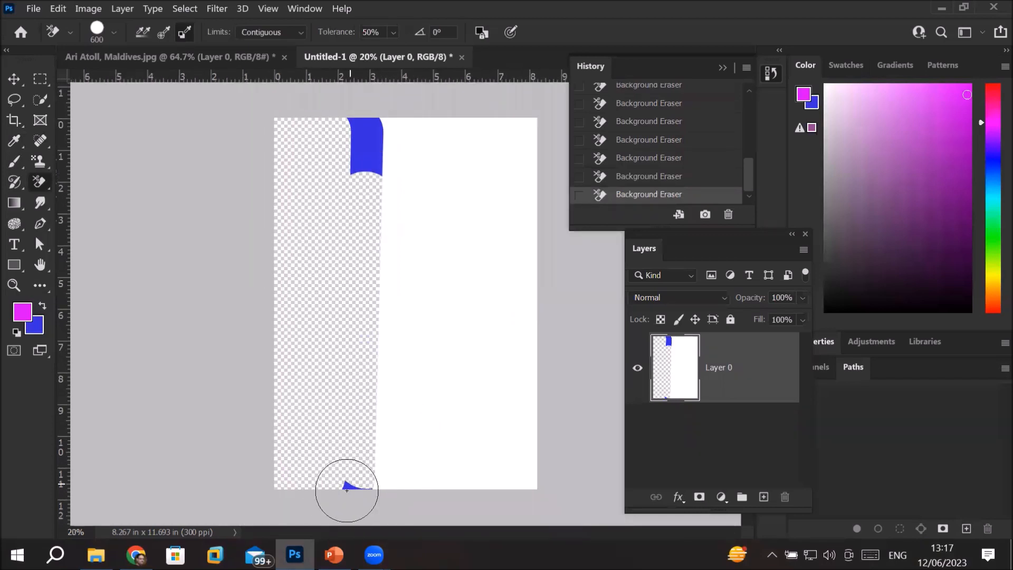
pyautogui.moveTo(343, 478); pyautogui.dragTo(364, 488)
pyautogui.moveTo(402, 163)
pyautogui.mouseDown()
pyautogui.moveTo(371, 170)
pyautogui.moveTo(374, 137)
pyautogui.mouseUp()
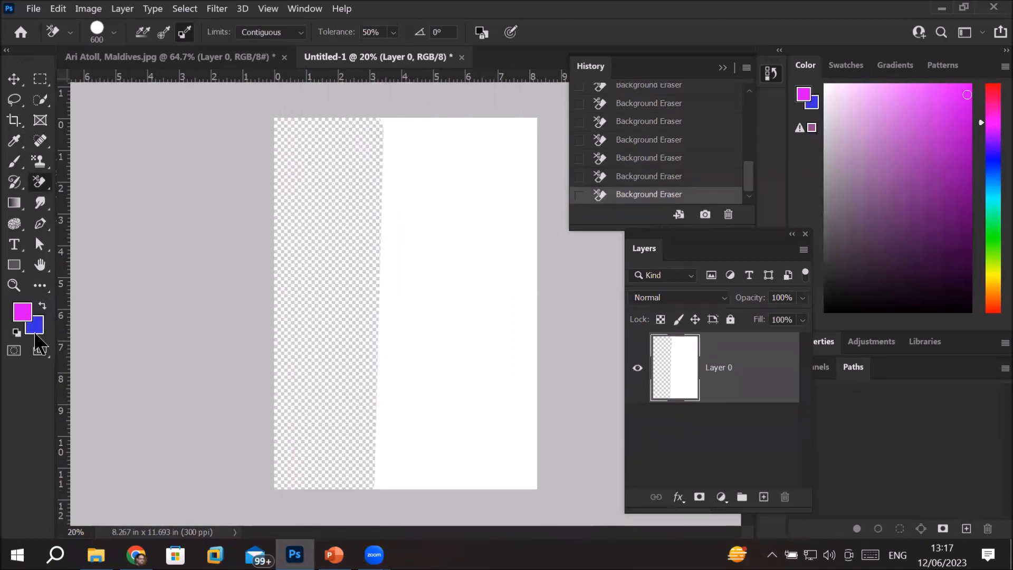
# - Set the background colour to white ffffff, sampled from the page, and erase the remaining white area
pyautogui.click(35, 333)
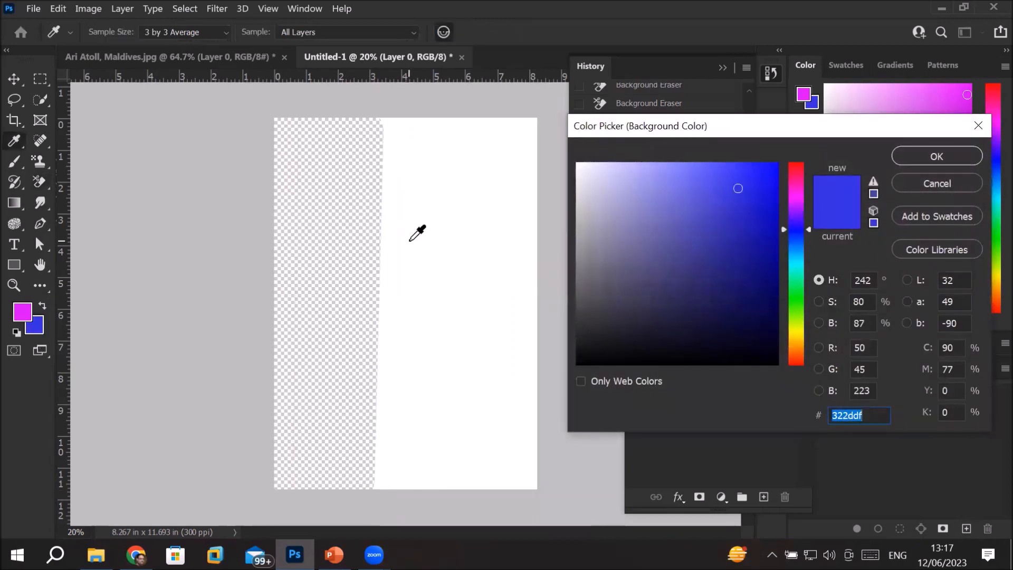
pyautogui.click(435, 202)
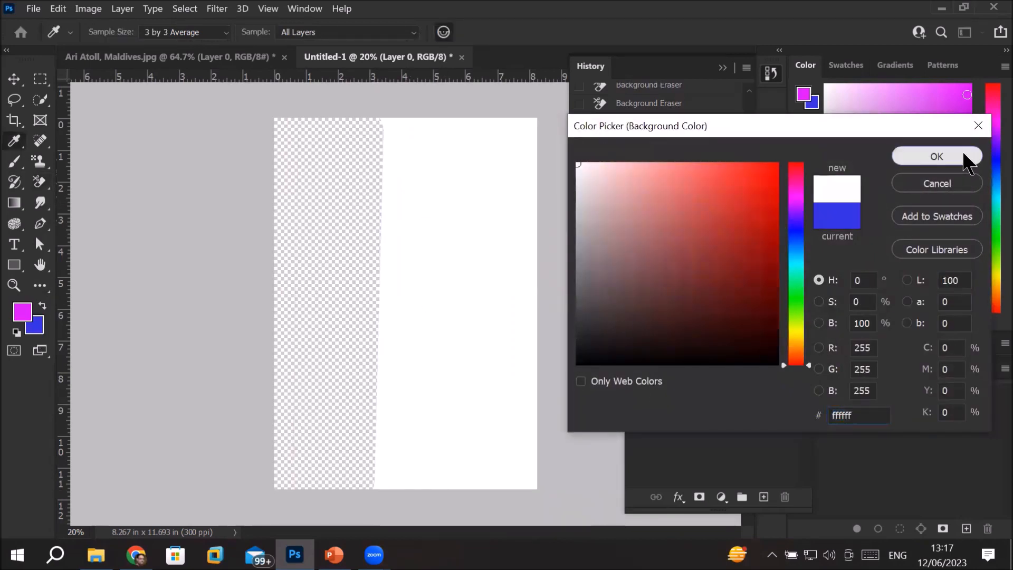
pyautogui.click(929, 158)
pyautogui.moveTo(443, 141)
pyautogui.mouseDown()
pyautogui.moveTo(425, 361)
pyautogui.moveTo(412, 116)
pyautogui.moveTo(387, 186)
pyautogui.moveTo(405, 330)
pyautogui.moveTo(488, 152)
pyautogui.moveTo(507, 145)
pyautogui.moveTo(483, 398)
pyautogui.moveTo(505, 333)
pyautogui.moveTo(524, 172)
pyautogui.moveTo(543, 200)
pyautogui.moveTo(529, 170)
pyautogui.mouseUp()
pyautogui.moveTo(523, 300)
pyautogui.mouseDown()
pyautogui.moveTo(441, 295)
pyautogui.moveTo(436, 358)
pyautogui.moveTo(479, 265)
pyautogui.moveTo(482, 329)
pyautogui.moveTo(475, 299)
pyautogui.moveTo(496, 285)
pyautogui.moveTo(492, 250)
pyautogui.moveTo(482, 285)
pyautogui.mouseUp()
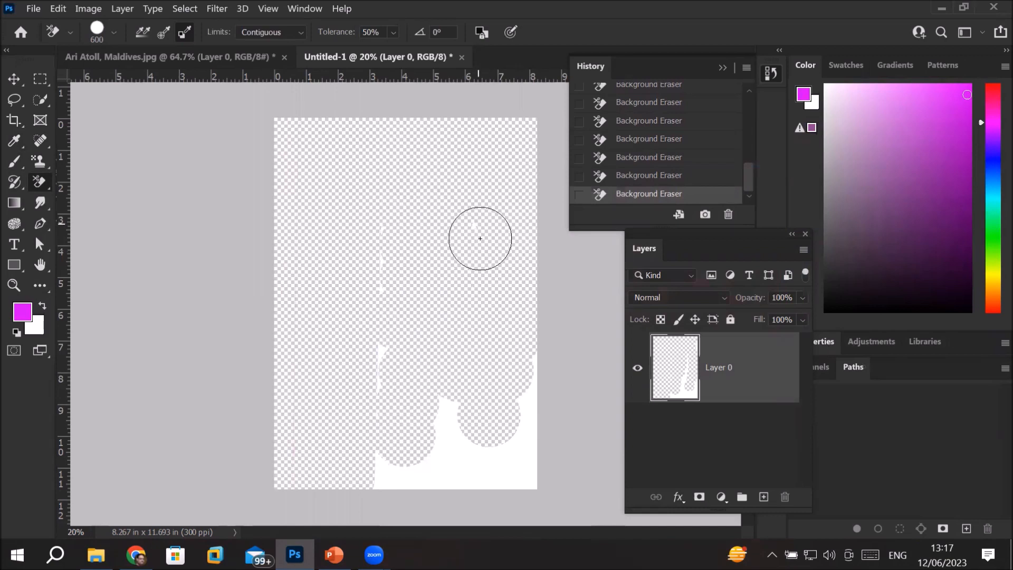
pyautogui.moveTo(423, 402)
pyautogui.mouseDown()
pyautogui.moveTo(382, 407)
pyautogui.moveTo(516, 470)
pyautogui.moveTo(543, 362)
pyautogui.moveTo(538, 350)
pyautogui.moveTo(450, 419)
pyautogui.moveTo(365, 372)
pyautogui.mouseUp()
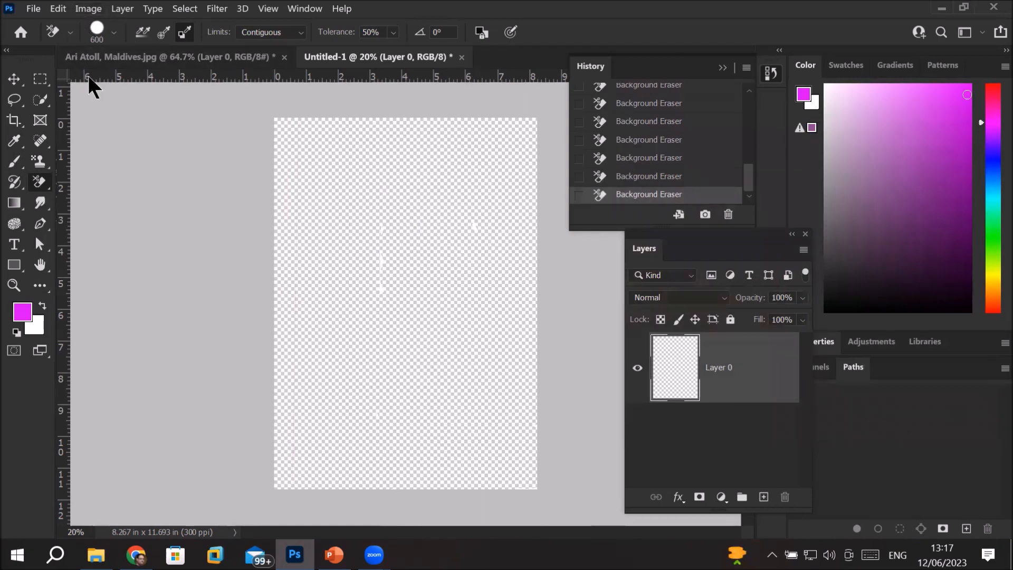
# - Open Mystic Seaport, Connecticut.jpg from the SeaShores folder in File Explorer as a separate Photoshop document
pyautogui.rightClick(44, 191)
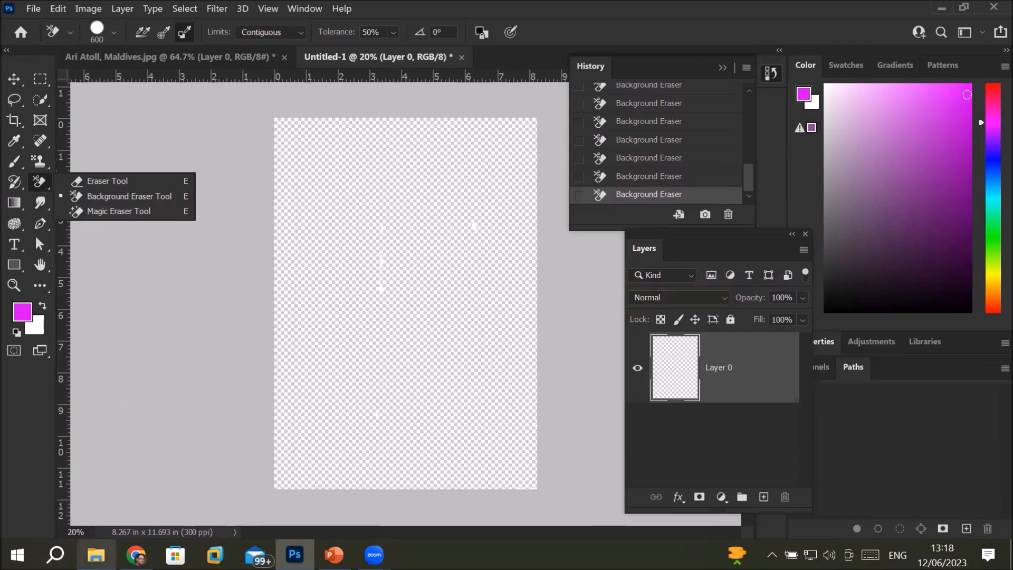
pyautogui.moveTo(96, 554)
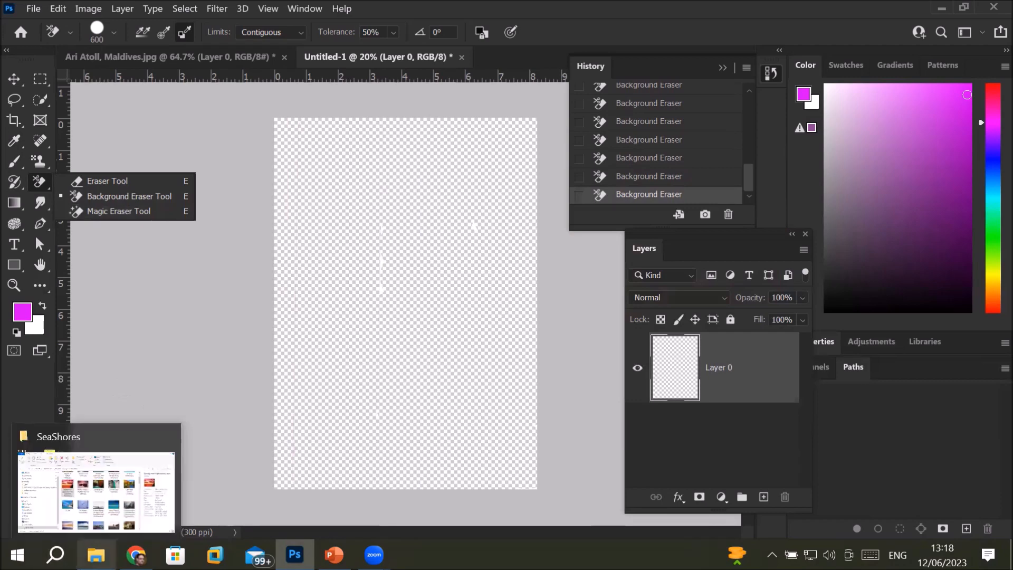
pyautogui.click(128, 492)
pyautogui.scroll(-5, 551, 406)
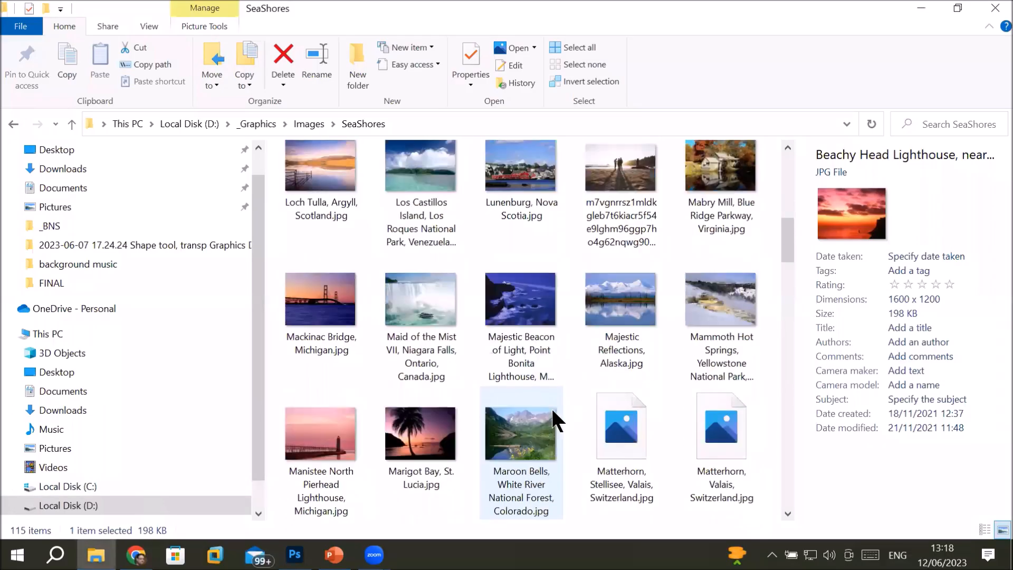
pyautogui.scroll(-6, 550, 406)
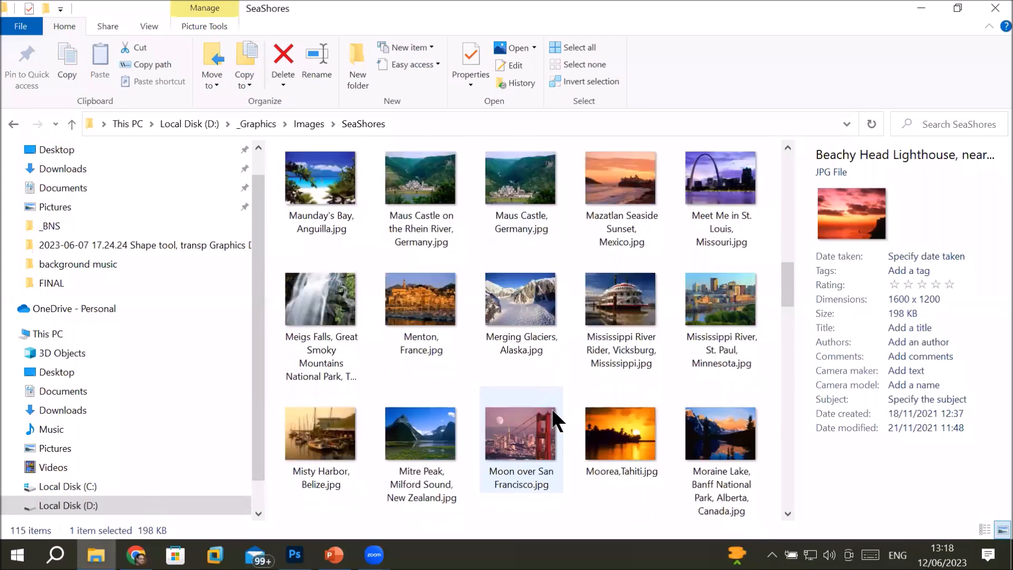
pyautogui.scroll(-4, 553, 411)
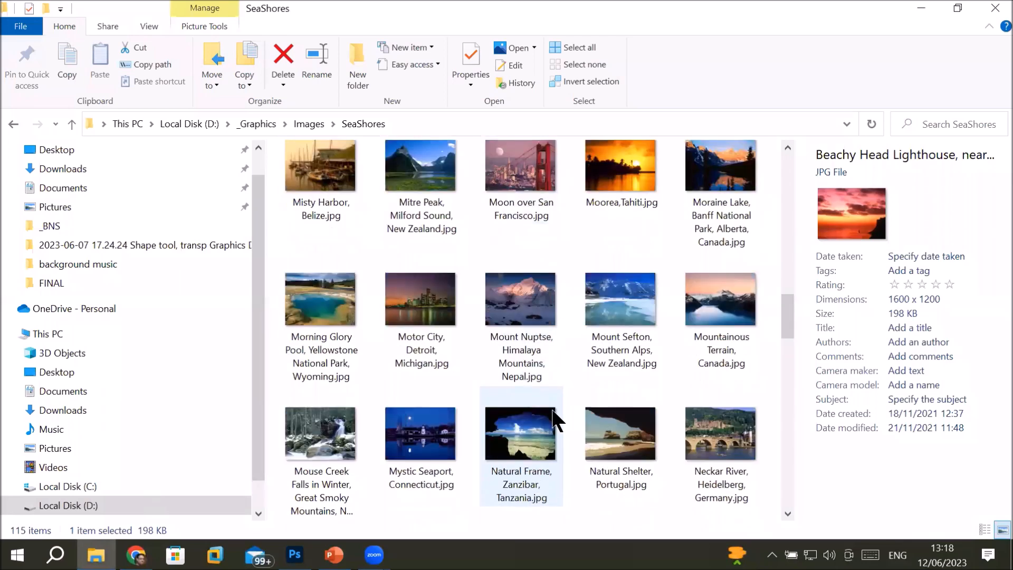
pyautogui.moveTo(441, 428); pyautogui.dragTo(407, 55)
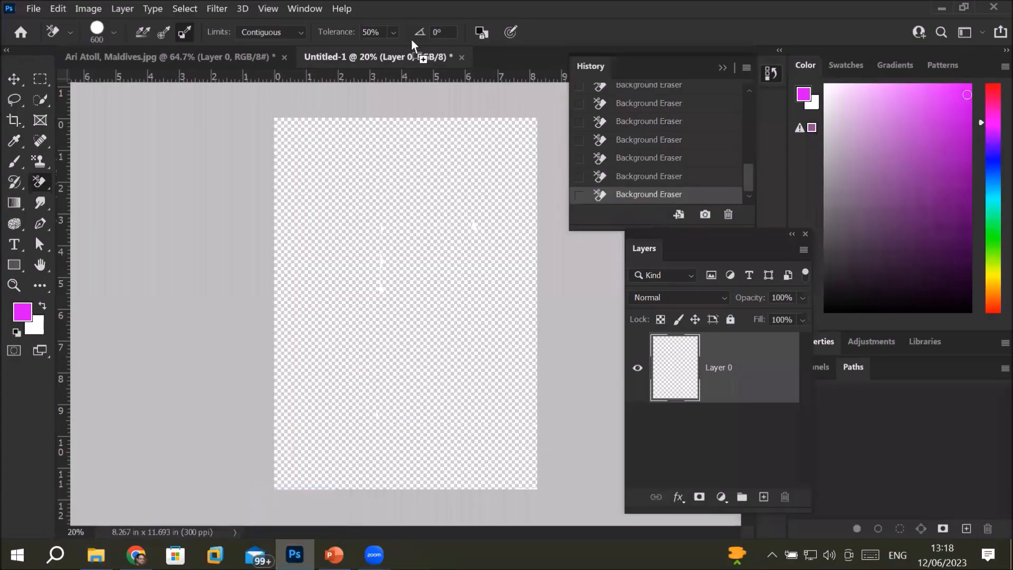
pyautogui.moveTo(496, 48); pyautogui.dragTo(496, 56)
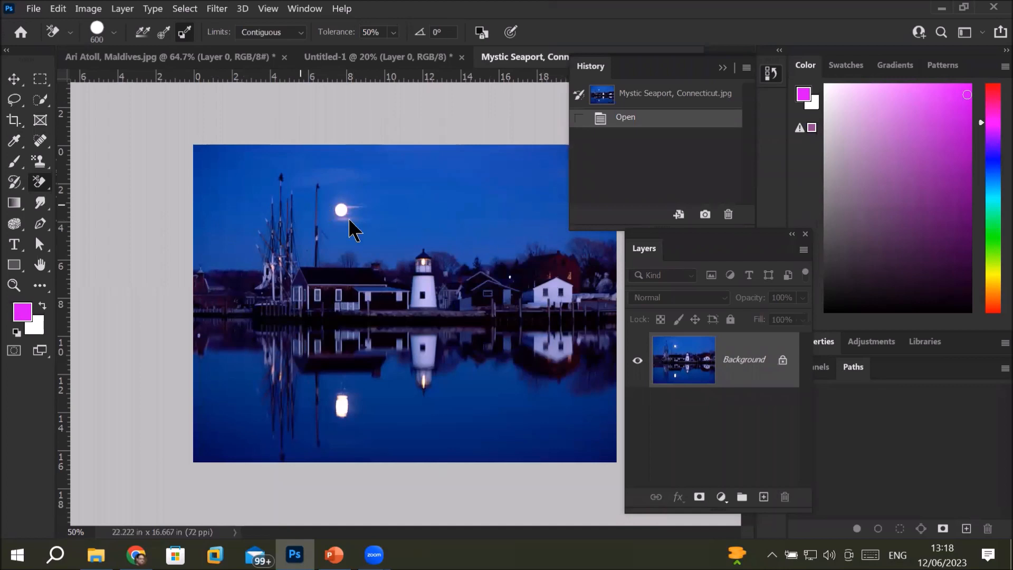
# - Unlock the photo's Background layer and place a new layer filled with the magenta foreground colour beneath it
pyautogui.click(784, 361)
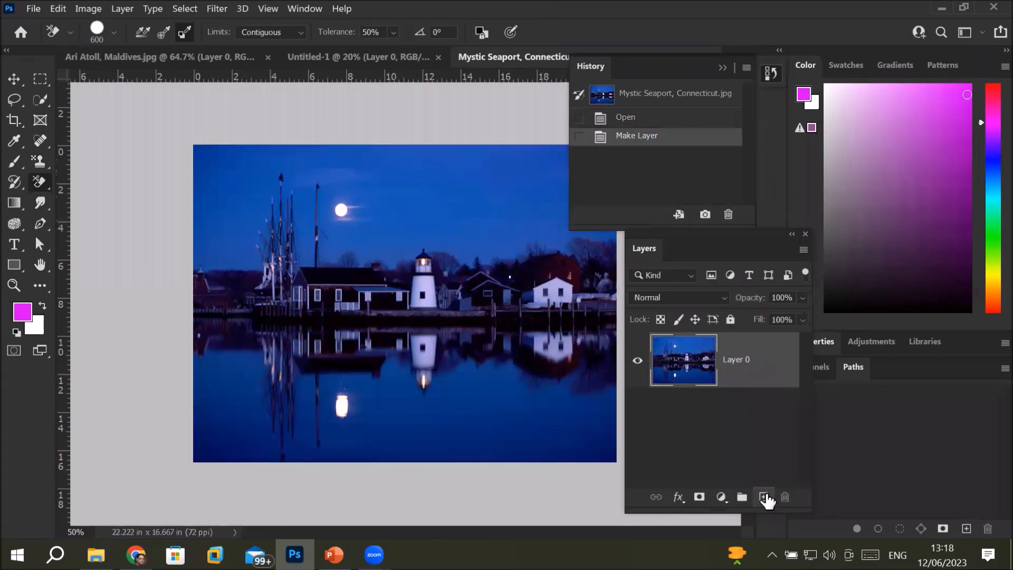
pyautogui.click(764, 497)
pyautogui.moveTo(694, 372); pyautogui.dragTo(698, 444)
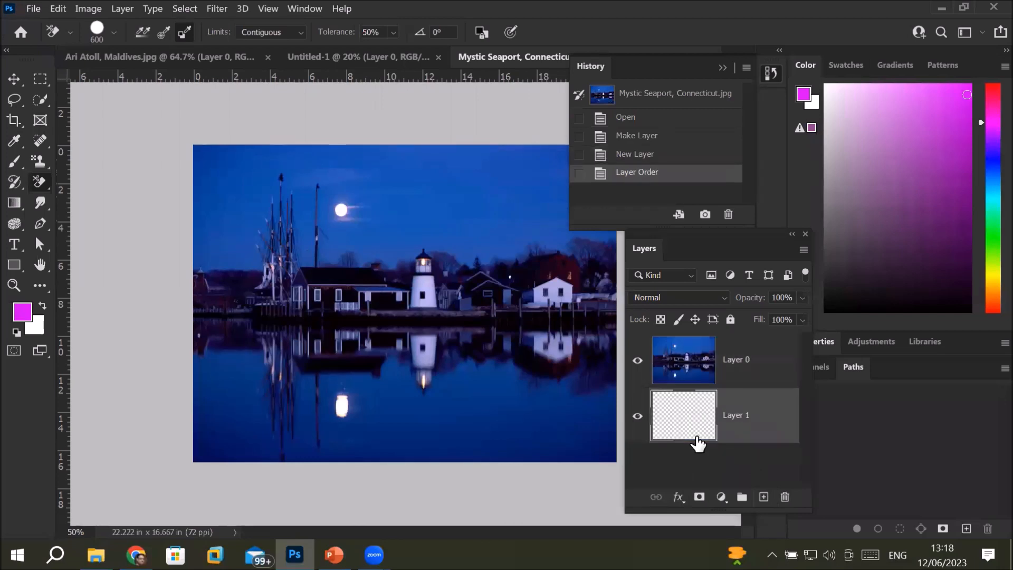
pyautogui.hotkey('alt', 'BackSpace')
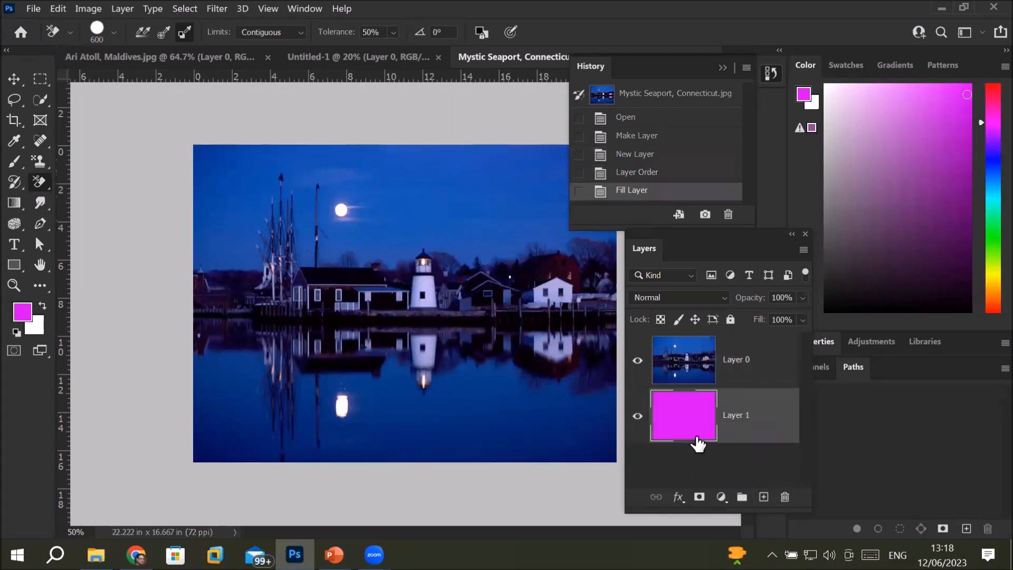
# - Select the Background Eraser and set the background colour to blue 1655b8, sampled from the sky
pyautogui.rightClick(39, 181)
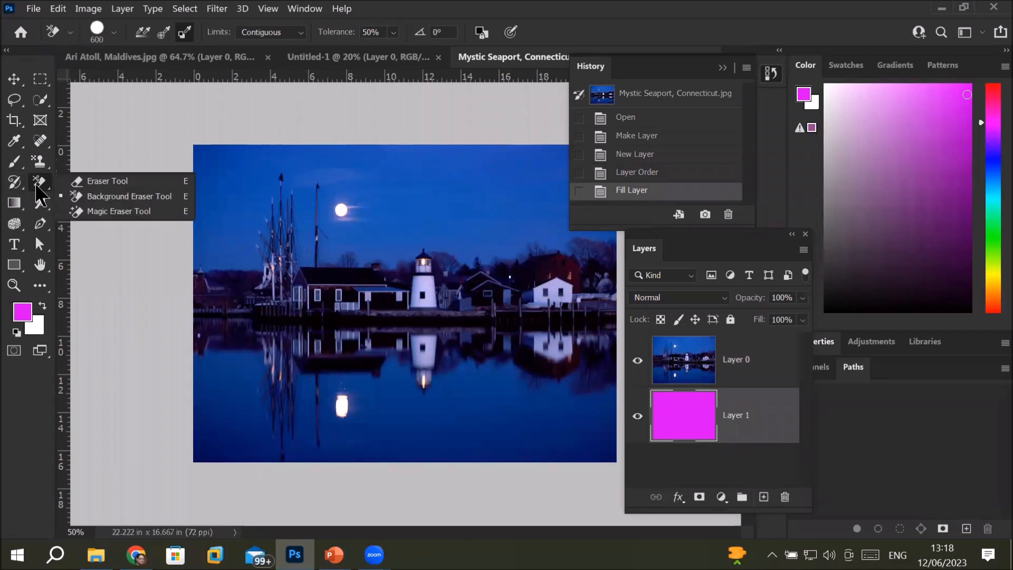
pyautogui.click(130, 197)
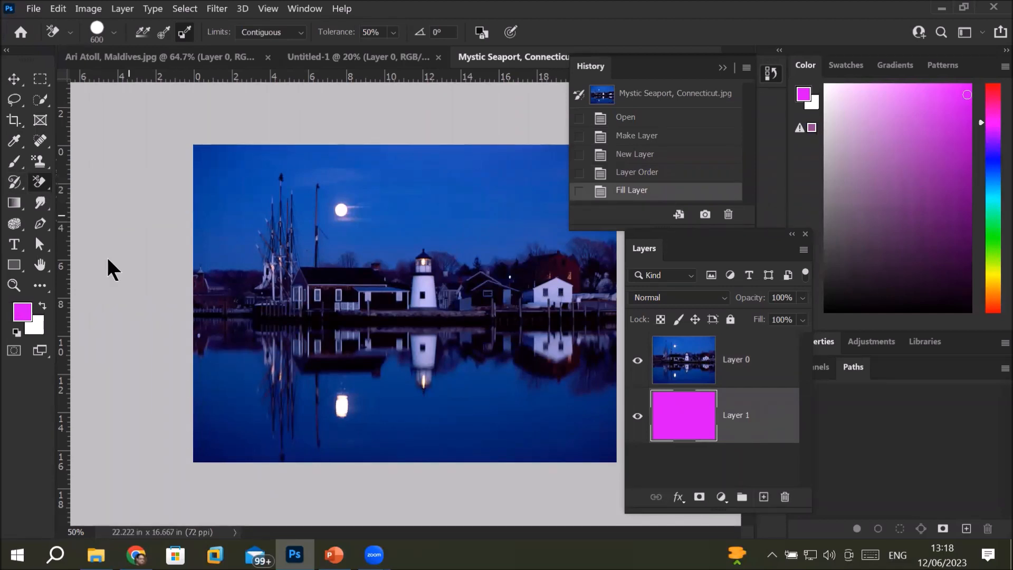
pyautogui.click(38, 331)
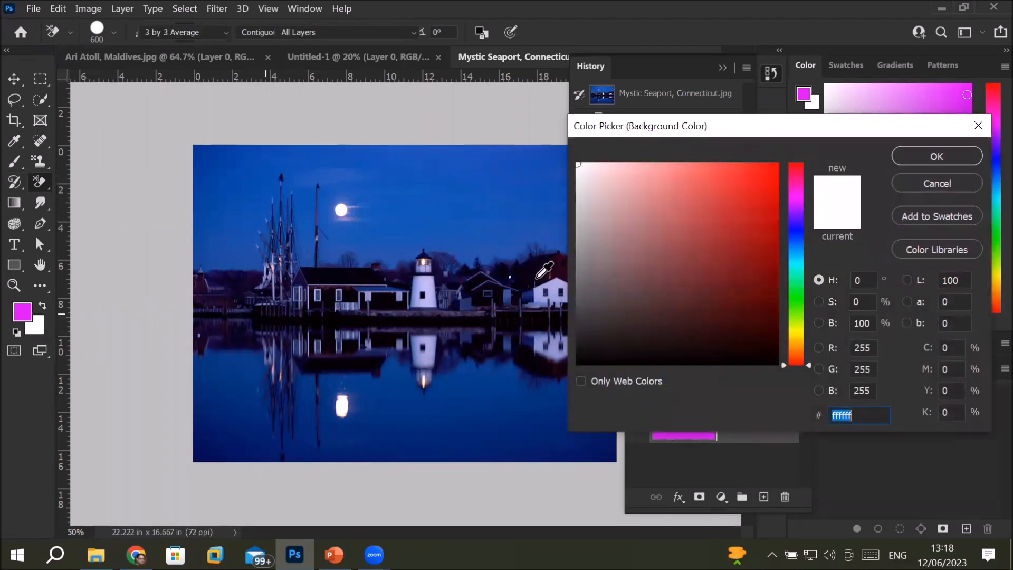
pyautogui.click(392, 174)
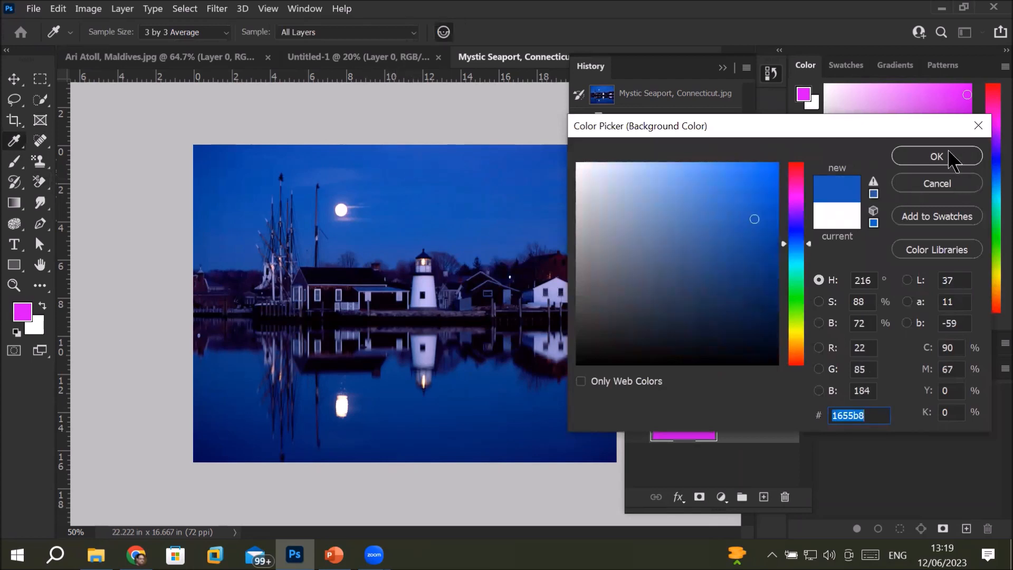
pyautogui.click(930, 159)
# - Make the photo layer active and erase the blue sky around the moon, masts and rooftops
pyautogui.click(254, 214)
pyautogui.click(690, 371)
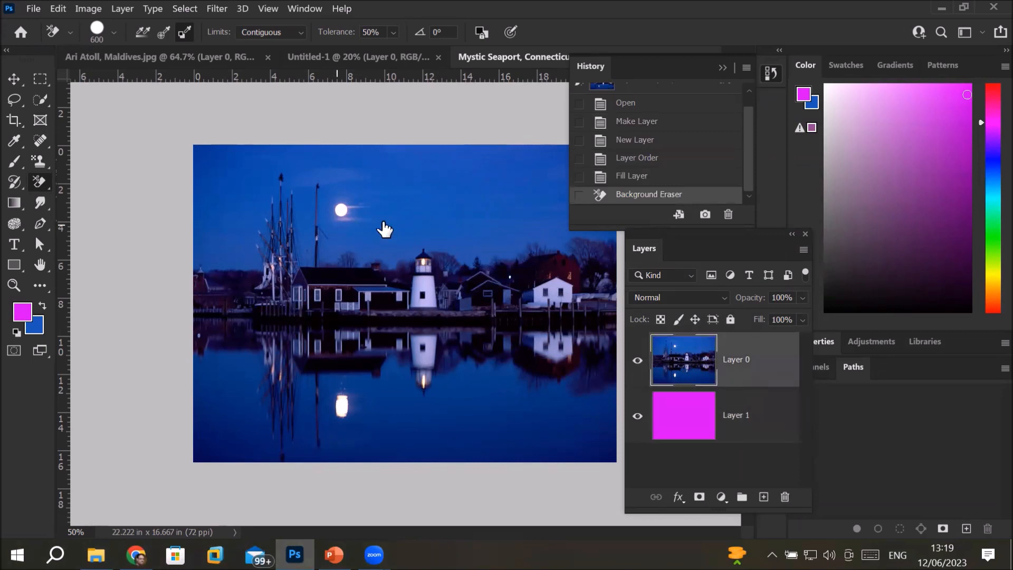
pyautogui.moveTo(348, 209)
pyautogui.mouseDown()
pyautogui.moveTo(245, 210)
pyautogui.moveTo(330, 207)
pyautogui.moveTo(381, 219)
pyautogui.moveTo(493, 189)
pyautogui.moveTo(571, 271)
pyautogui.moveTo(609, 230)
pyautogui.moveTo(460, 203)
pyautogui.mouseUp()
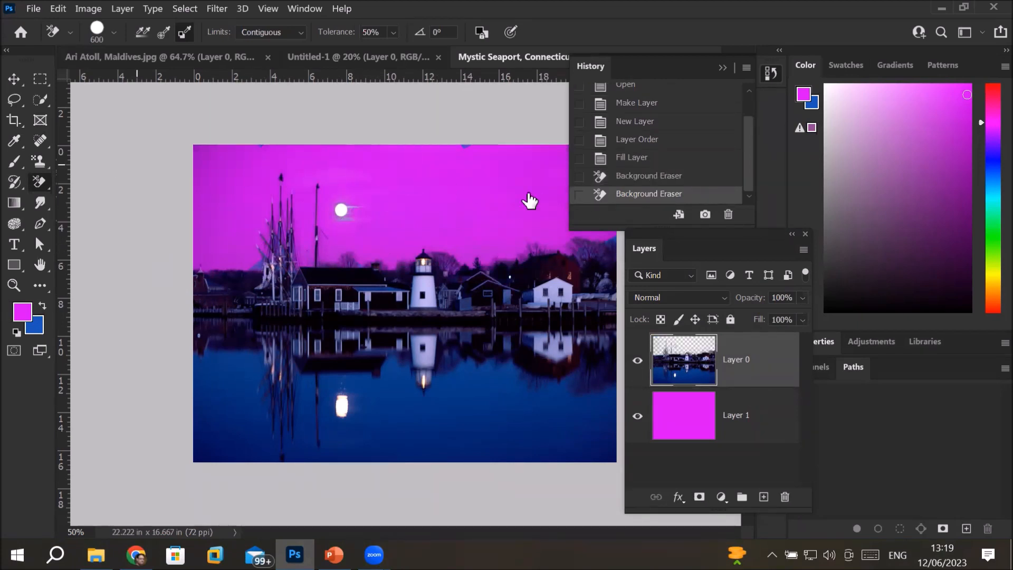
pyautogui.click(475, 143)
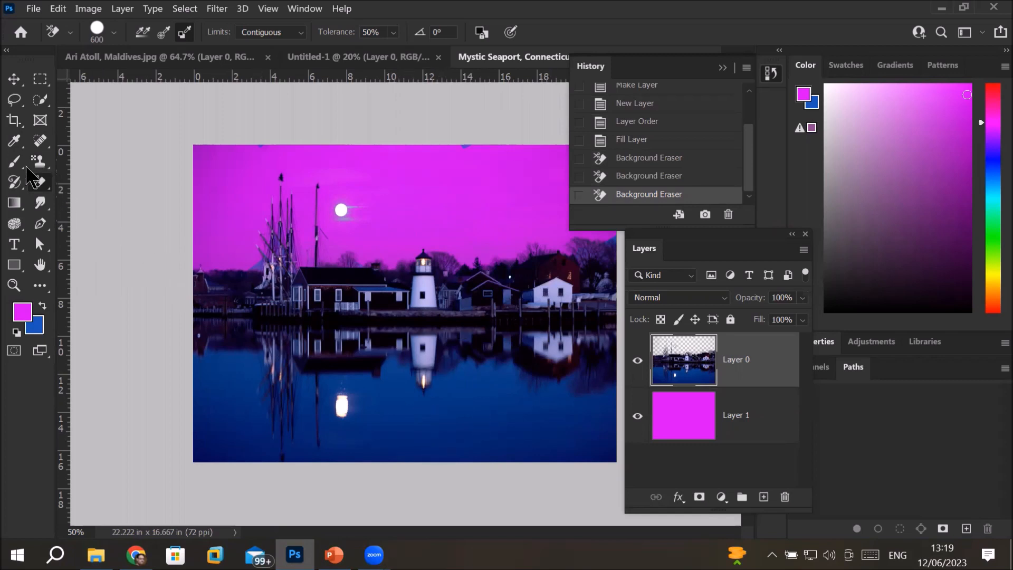
# - Set the background colour to dark blue 012571, sampled from the water, and erase the water below the harbour
pyautogui.click(34, 325)
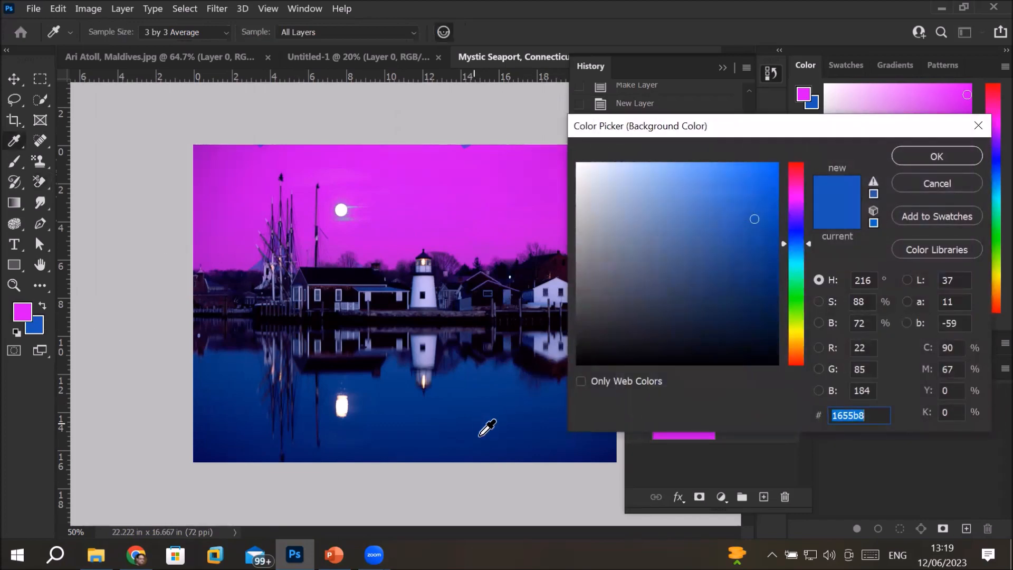
pyautogui.click(480, 435)
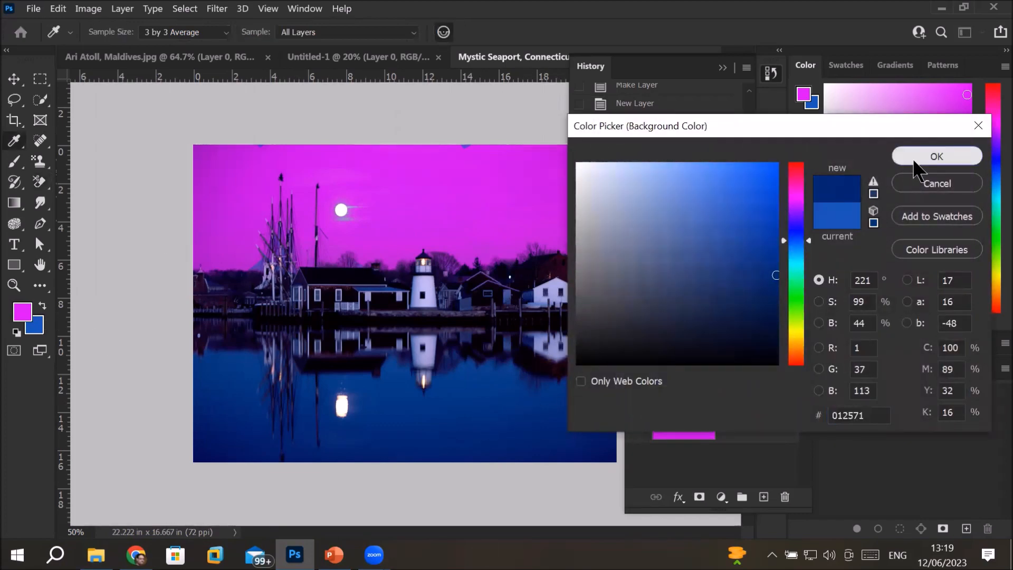
pyautogui.click(933, 155)
pyautogui.moveTo(521, 409)
pyautogui.mouseDown()
pyautogui.moveTo(421, 390)
pyautogui.moveTo(307, 414)
pyautogui.moveTo(332, 437)
pyautogui.moveTo(621, 383)
pyautogui.mouseUp()
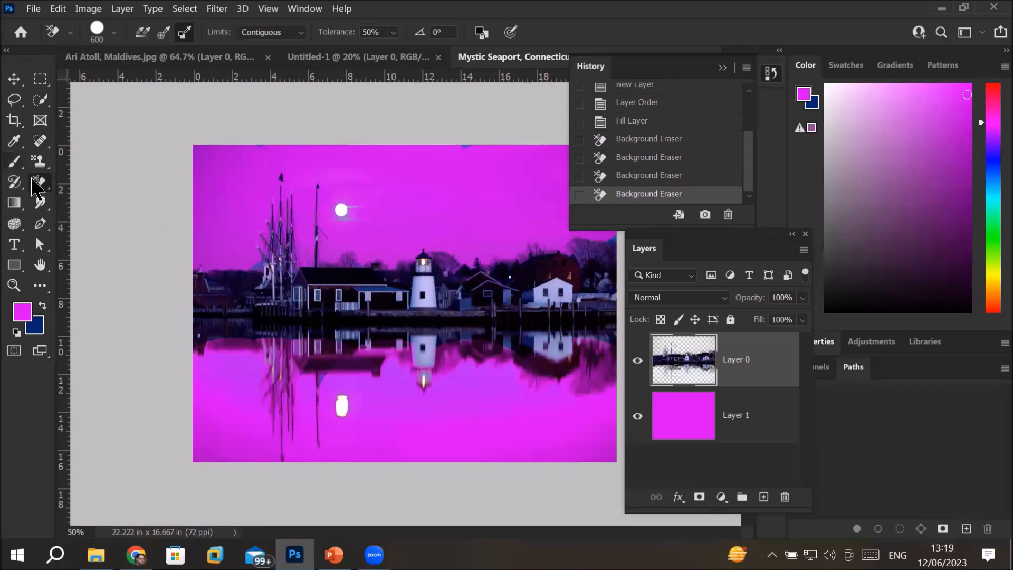
pyautogui.rightClick(40, 186)
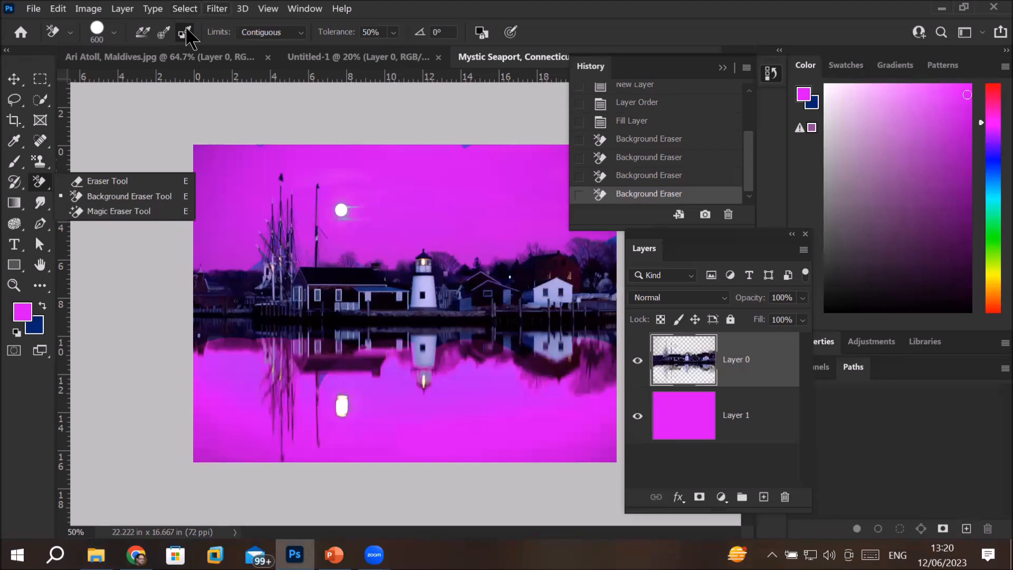
pyautogui.click(218, 9)
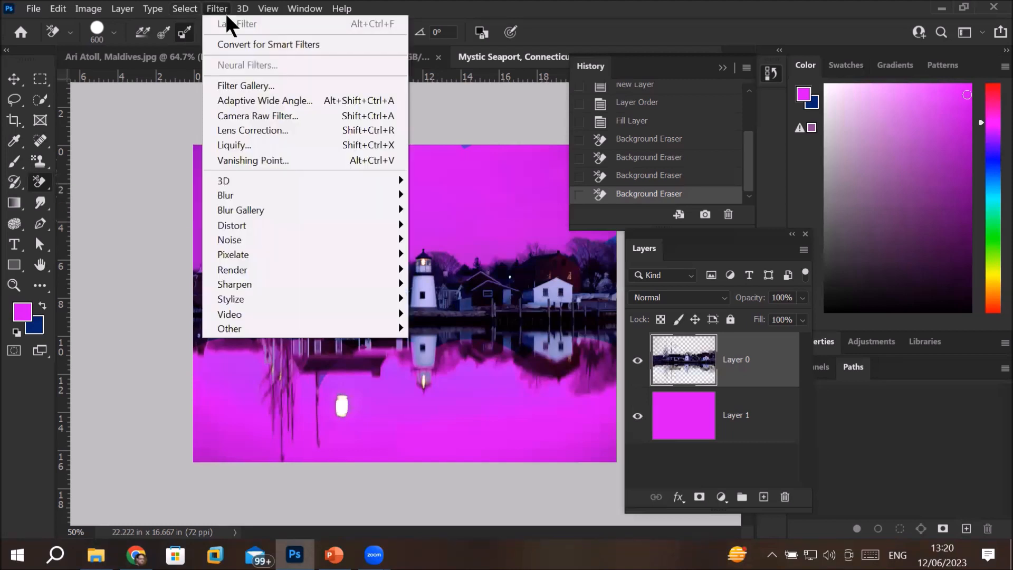
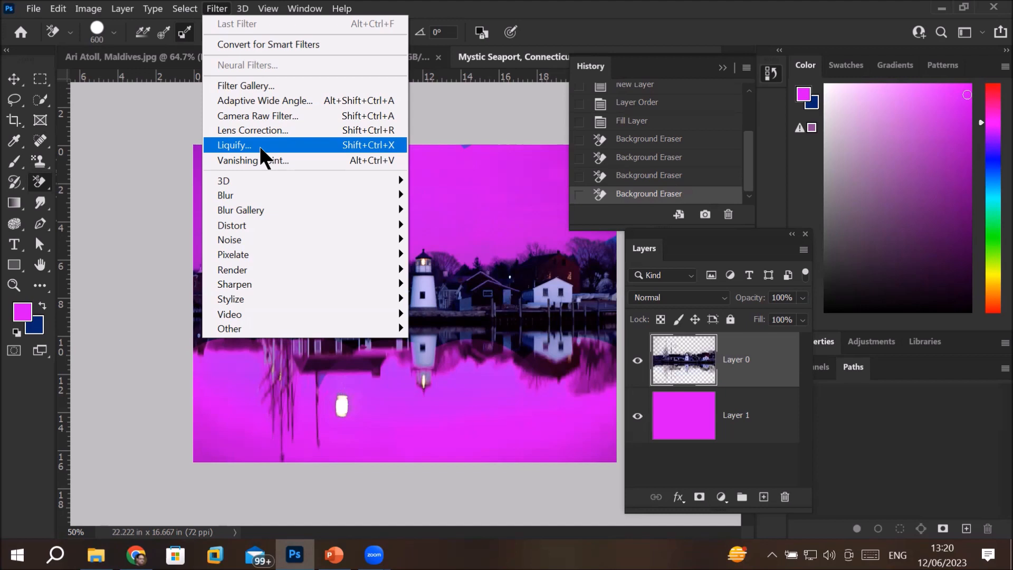
# - Switch to File Explorer, open the Modles-HAT folder inside Images, and try to bring the black-hat portrait on red into Photoshop
pyautogui.moveTo(96, 554)
pyautogui.click(90, 478)
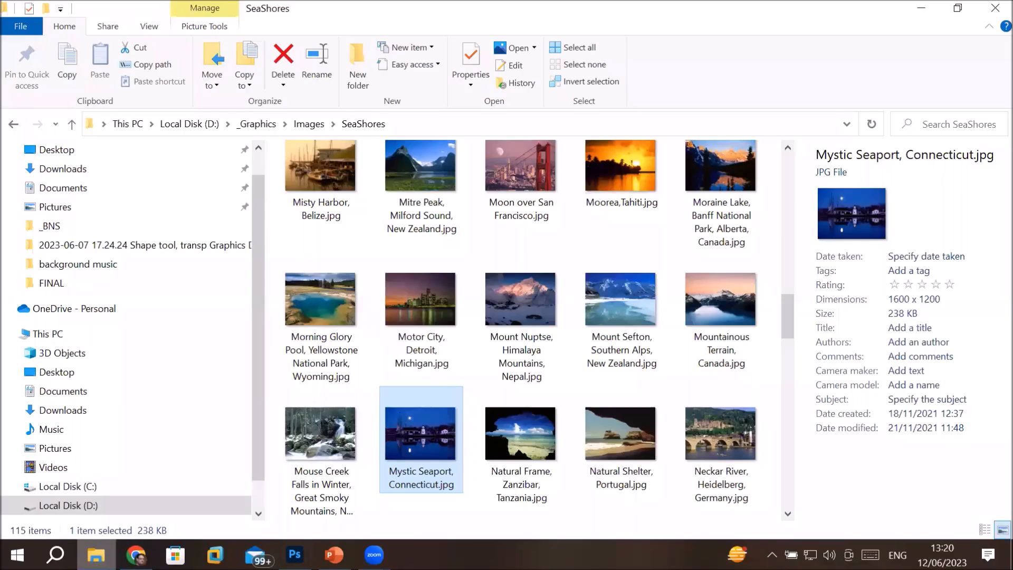
pyautogui.click(309, 123)
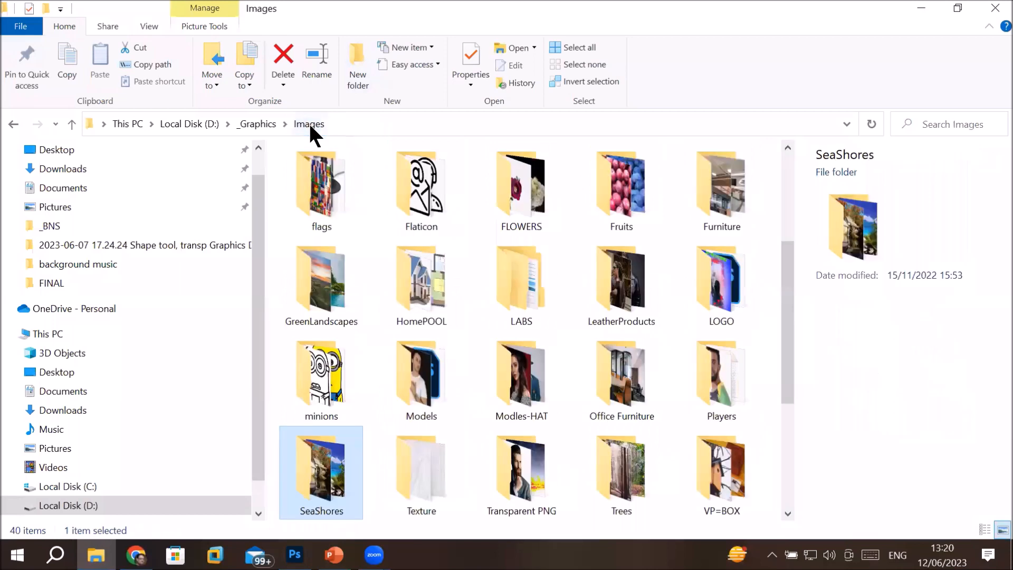
pyautogui.click(513, 374)
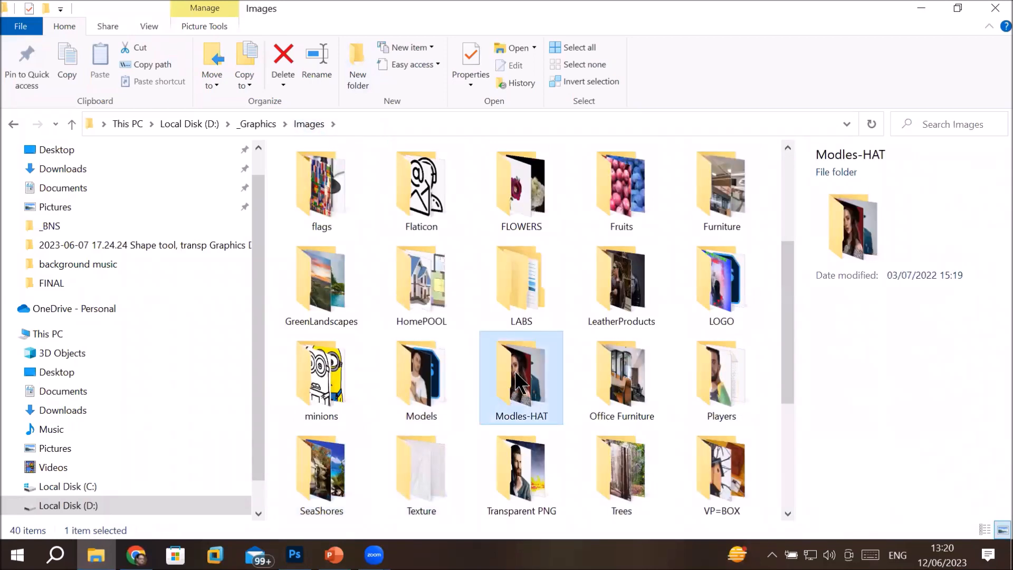
pyautogui.doubleClick(516, 372)
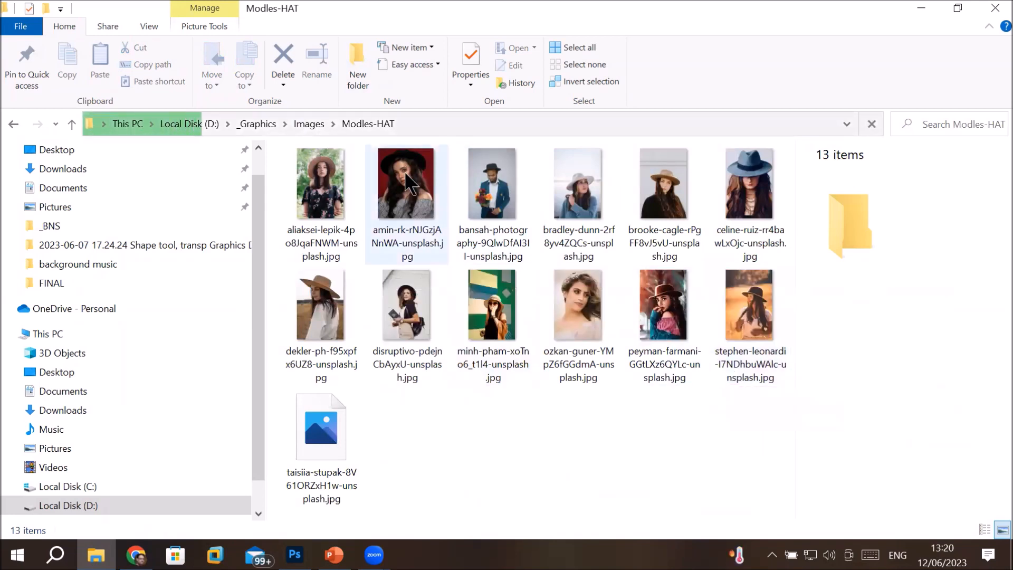
pyautogui.moveTo(411, 190); pyautogui.dragTo(262, 61)
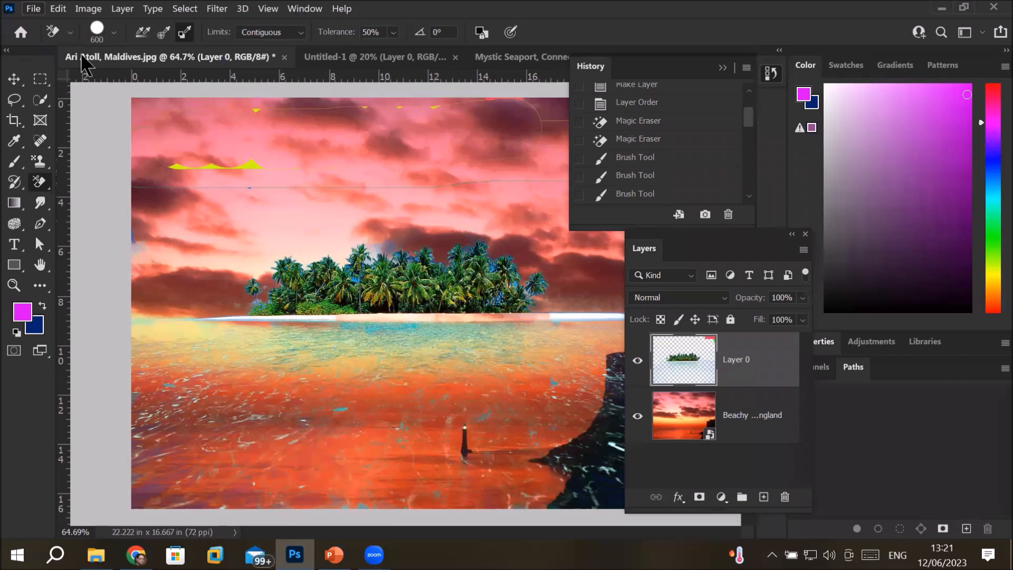
# - Close the Ari Atoll, Mystic Seaport and Untitled-1 documents without saving their changes
pyautogui.click(32, 10)
pyautogui.click(84, 119)
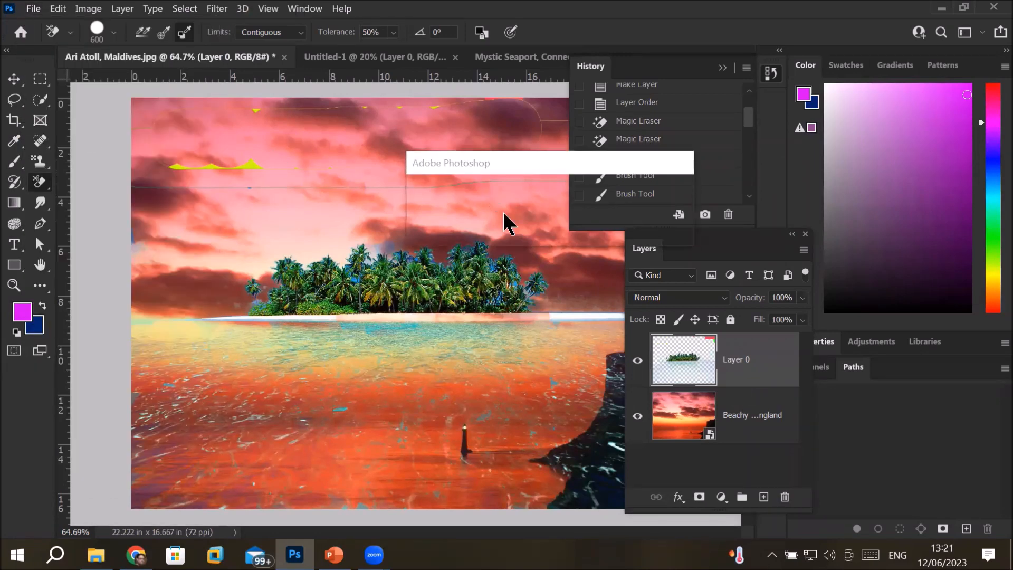
pyautogui.click(563, 229)
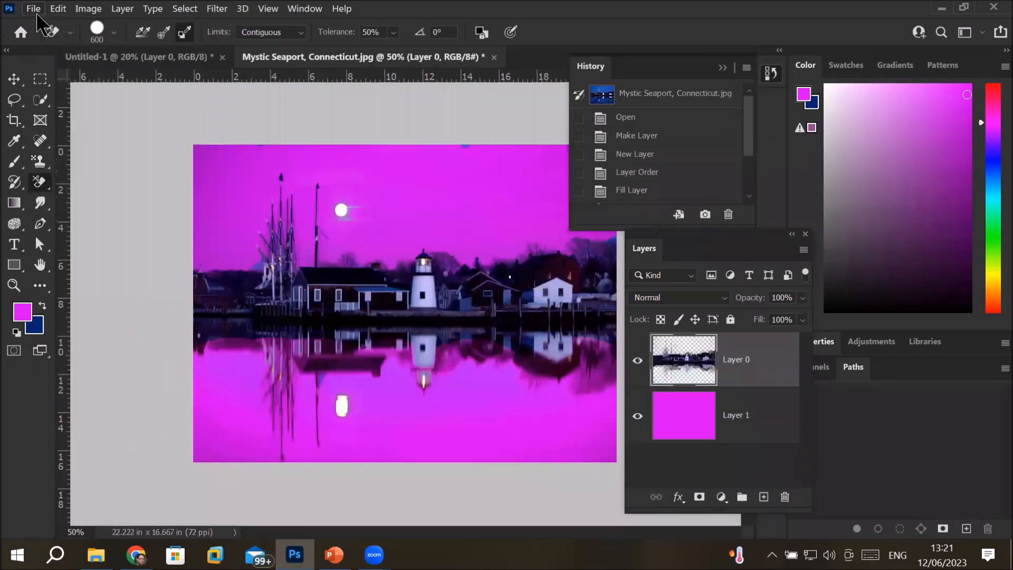
pyautogui.click(33, 8)
pyautogui.click(76, 133)
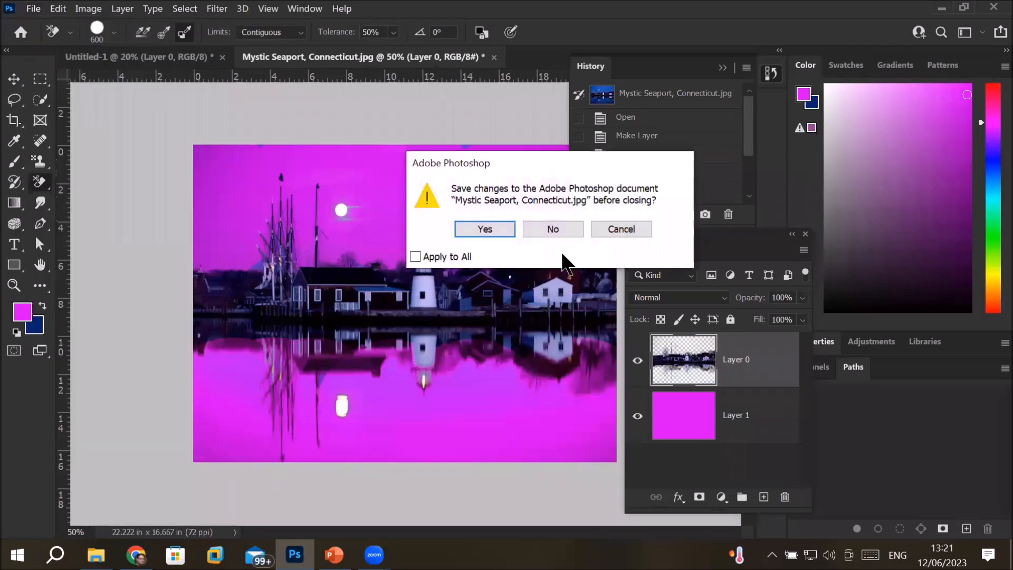
pyautogui.click(563, 228)
pyautogui.click(565, 232)
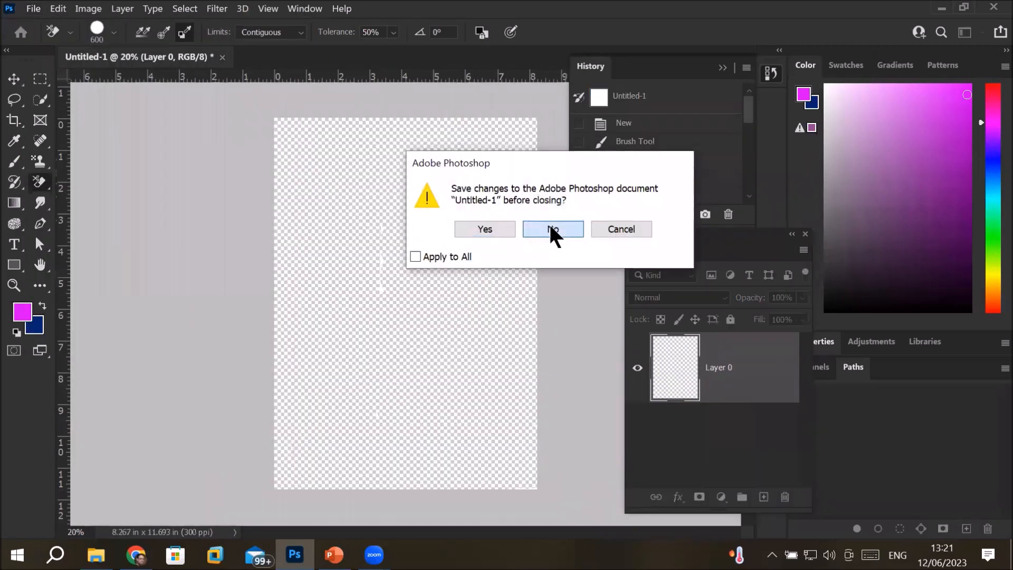
# - Open the black-hat portrait from File Explorer in Photoshop and start the Liquify filter on it
pyautogui.click(96, 555)
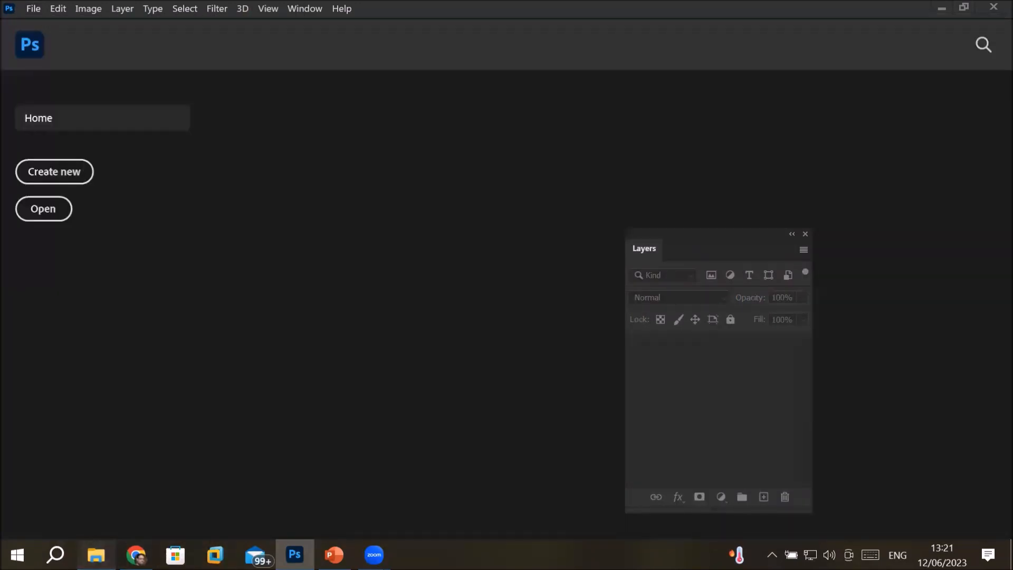
pyautogui.moveTo(420, 198); pyautogui.dragTo(335, 314)
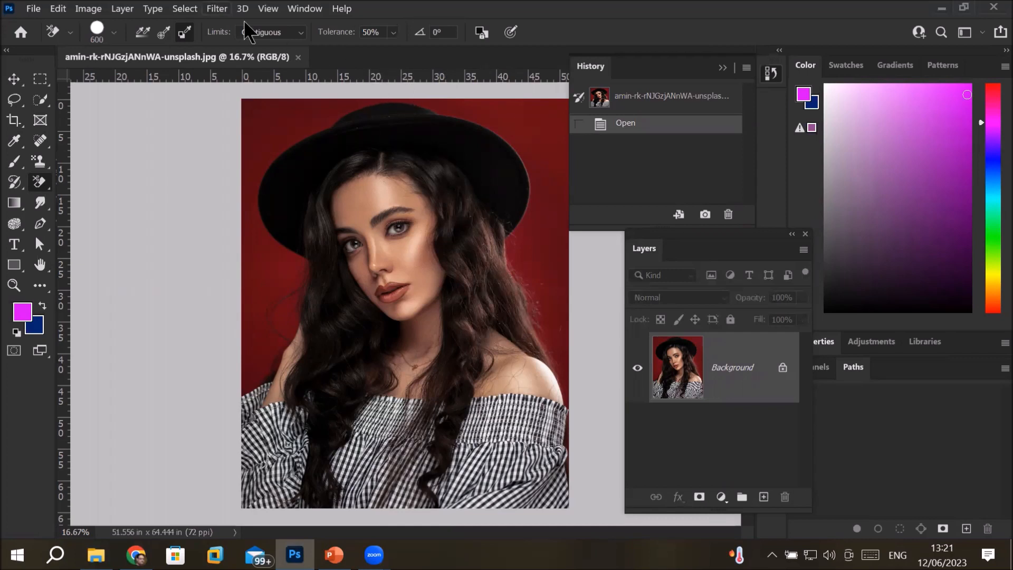
pyautogui.click(217, 8)
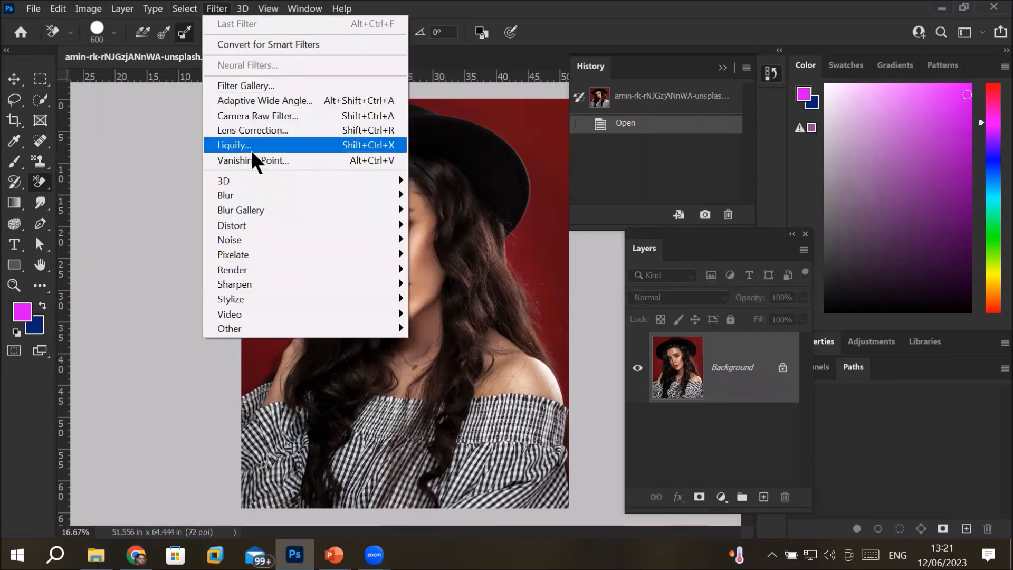
pyautogui.click(271, 150)
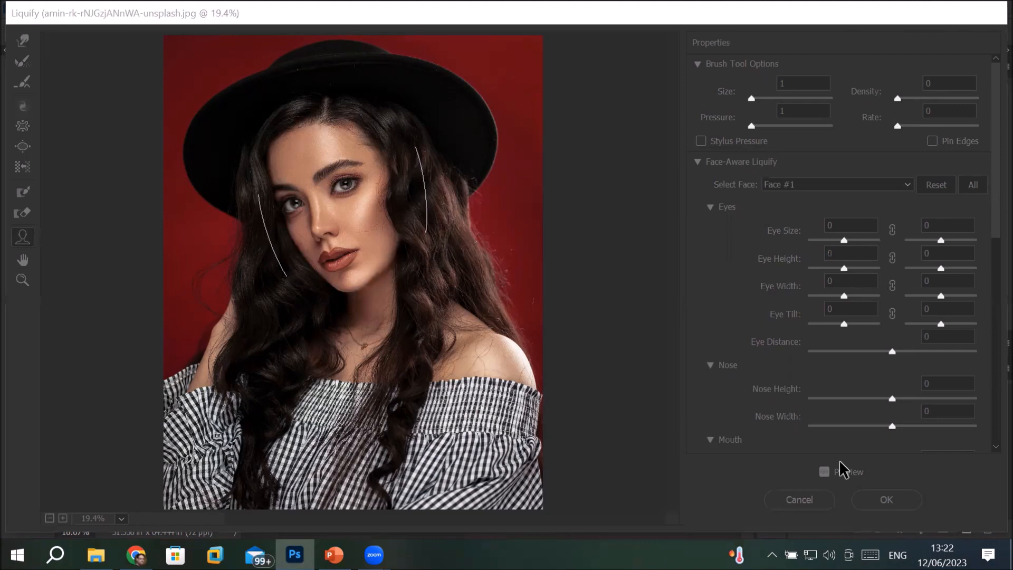
# - Collapse the Eyes, Nose and Mouth groups in the Face-Aware Liquify settings
pyautogui.click(711, 208)
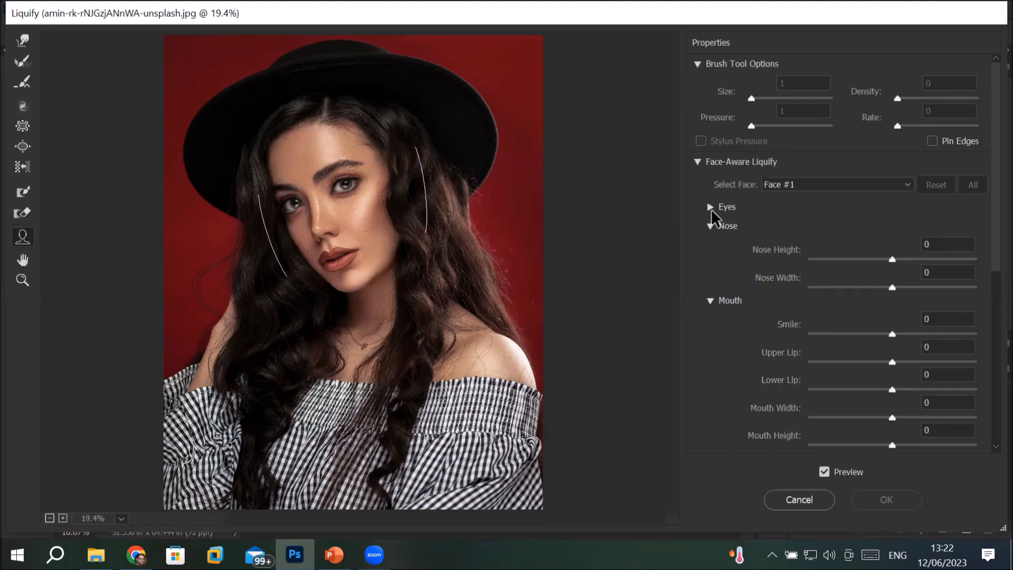
pyautogui.click(712, 228)
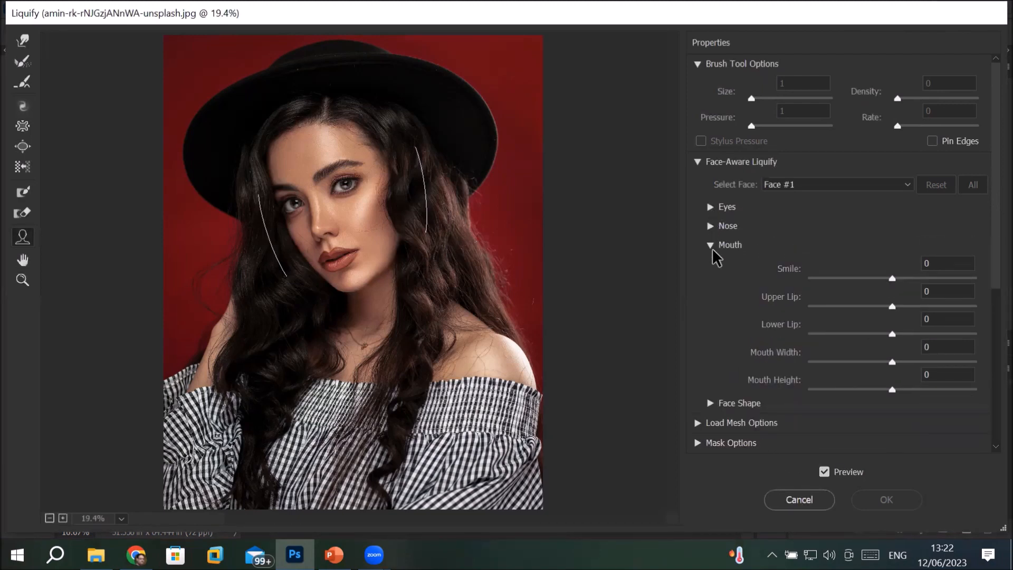
pyautogui.click(711, 245)
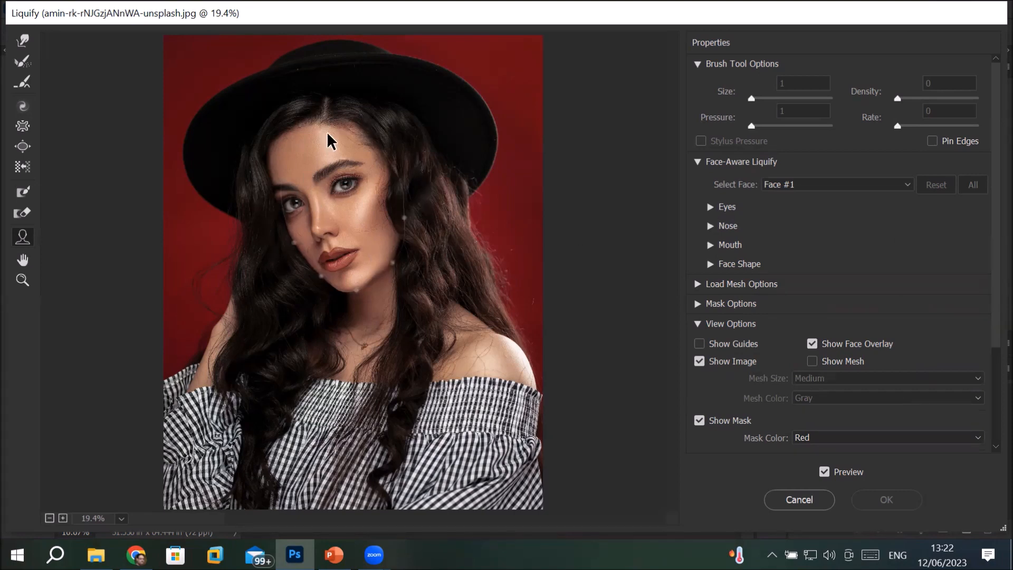
# - Narrow the woman's face width and jawline using the on-image face outline handles of the Face tool
pyautogui.moveTo(319, 161)
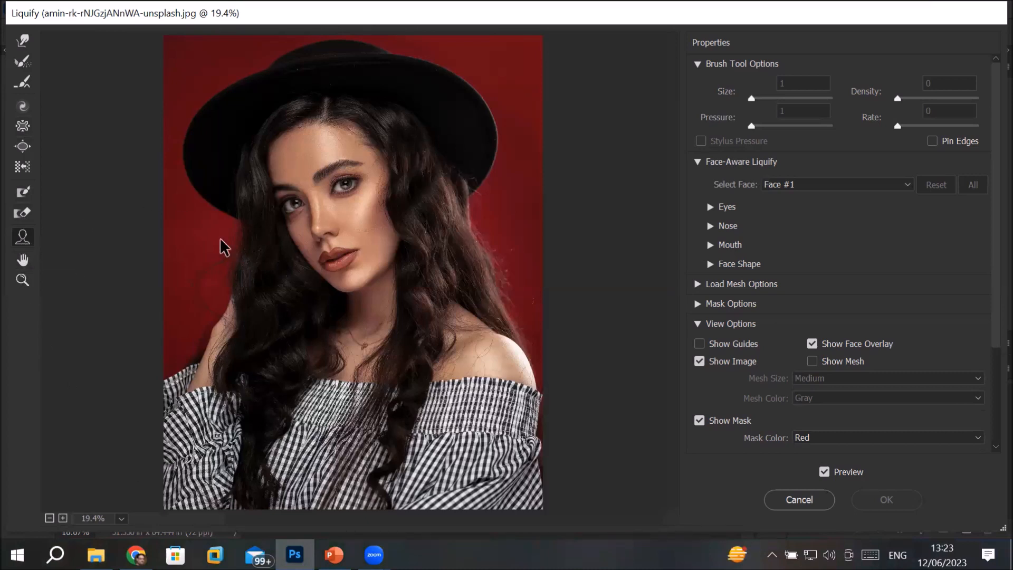
pyautogui.moveTo(331, 257)
pyautogui.click(332, 277)
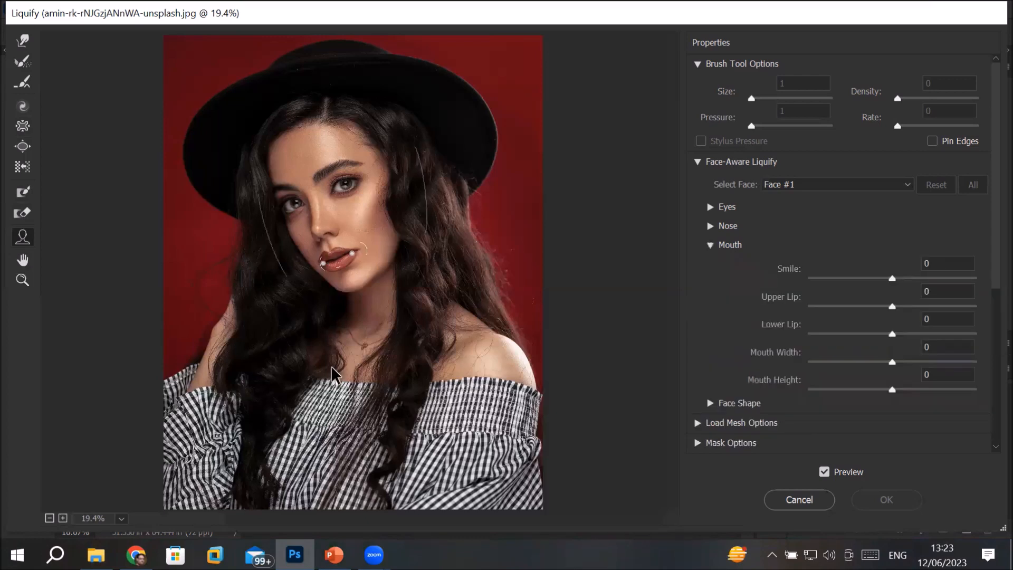
pyautogui.moveTo(343, 186)
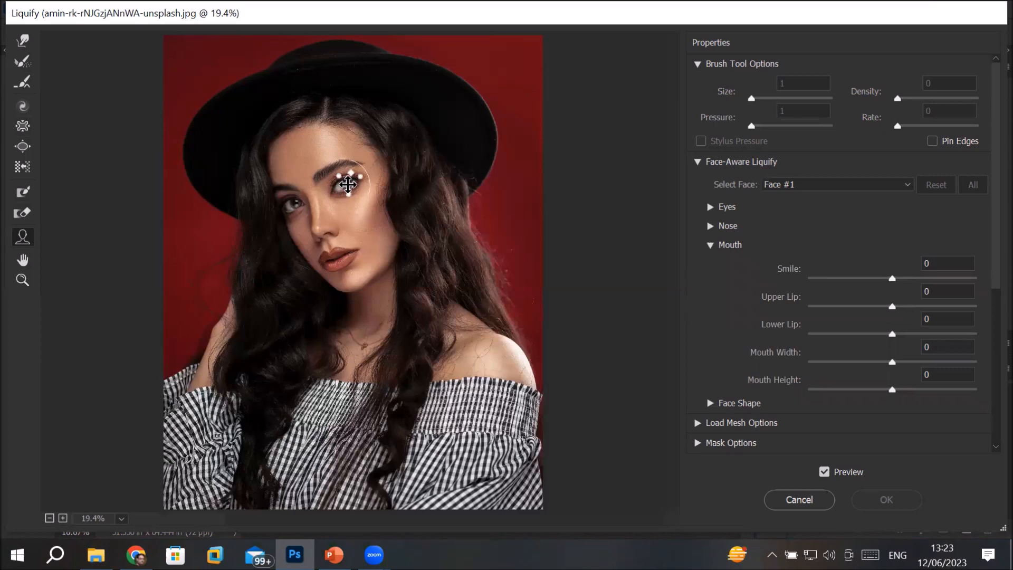
pyautogui.moveTo(350, 203)
pyautogui.scroll(4, 360, 135)
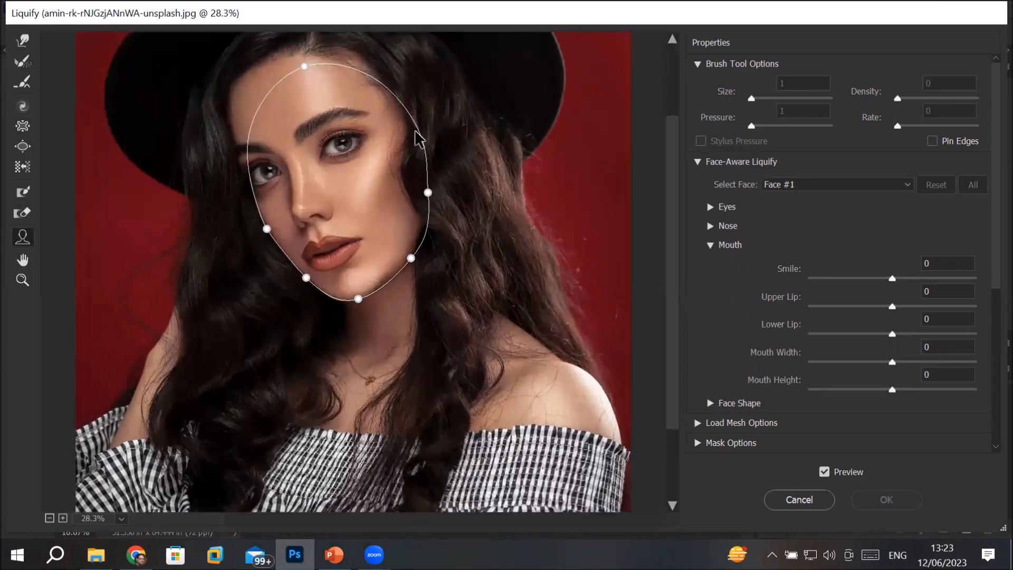
pyautogui.moveTo(431, 194); pyautogui.dragTo(527, 179)
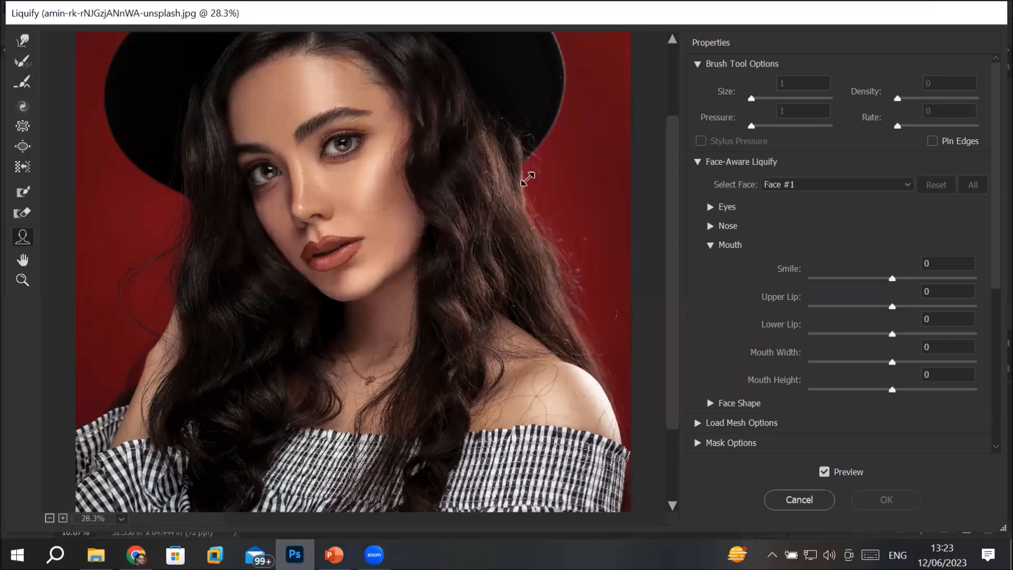
pyautogui.moveTo(527, 179); pyautogui.dragTo(372, 206)
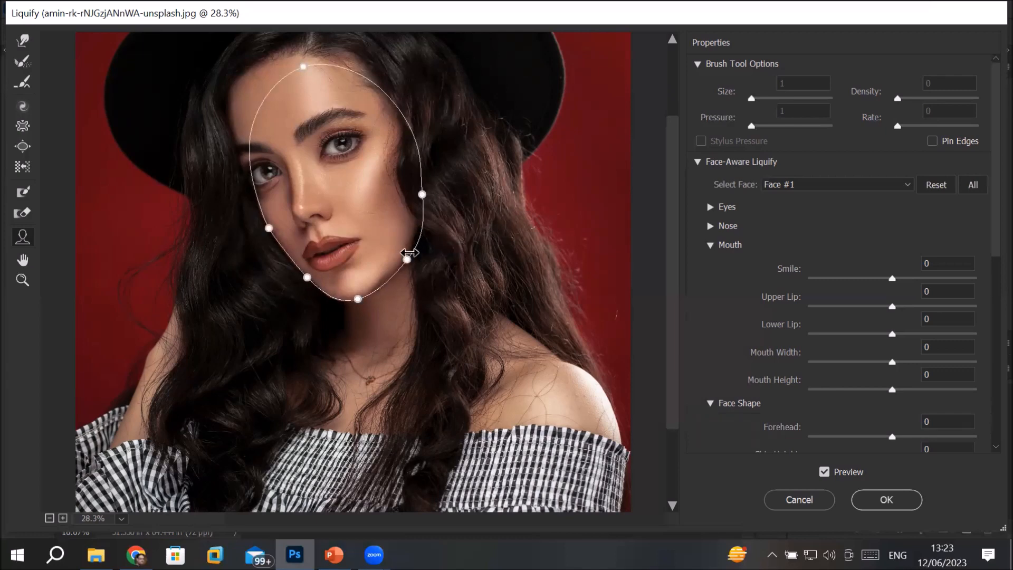
pyautogui.moveTo(423, 263); pyautogui.dragTo(388, 263)
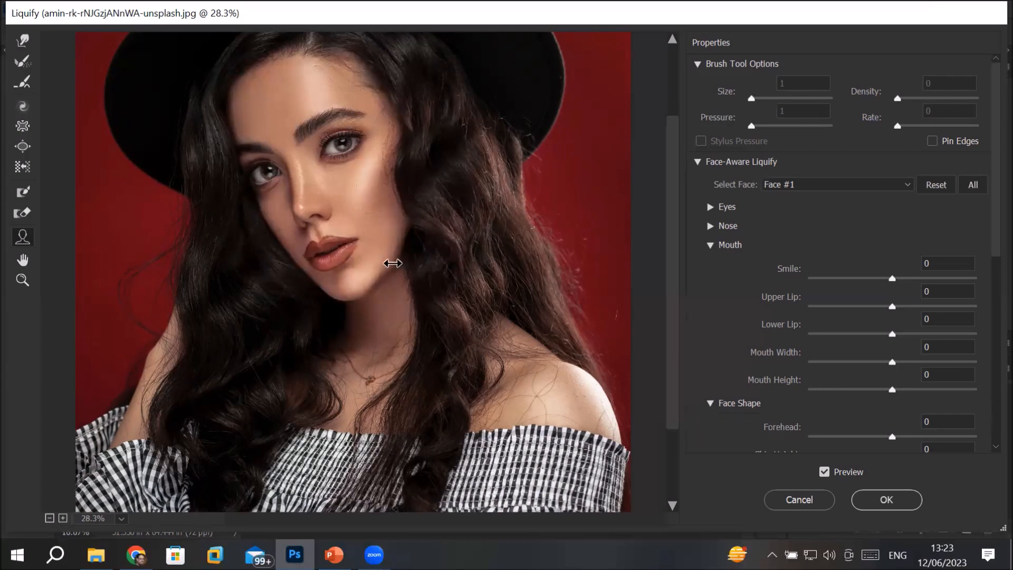
# - Adjust the face outline to a Chin Height of -100 and a Forehead of -100
pyautogui.moveTo(355, 299)
pyautogui.mouseDown()
pyautogui.moveTo(369, 351)
pyautogui.moveTo(365, 293)
pyautogui.mouseUp()
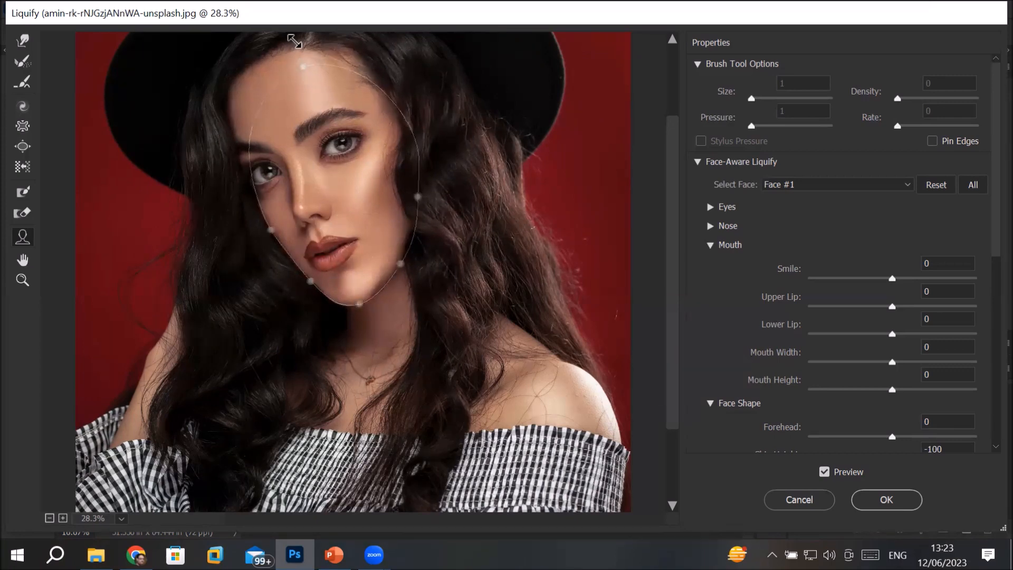
pyautogui.scroll(2, 301, 64)
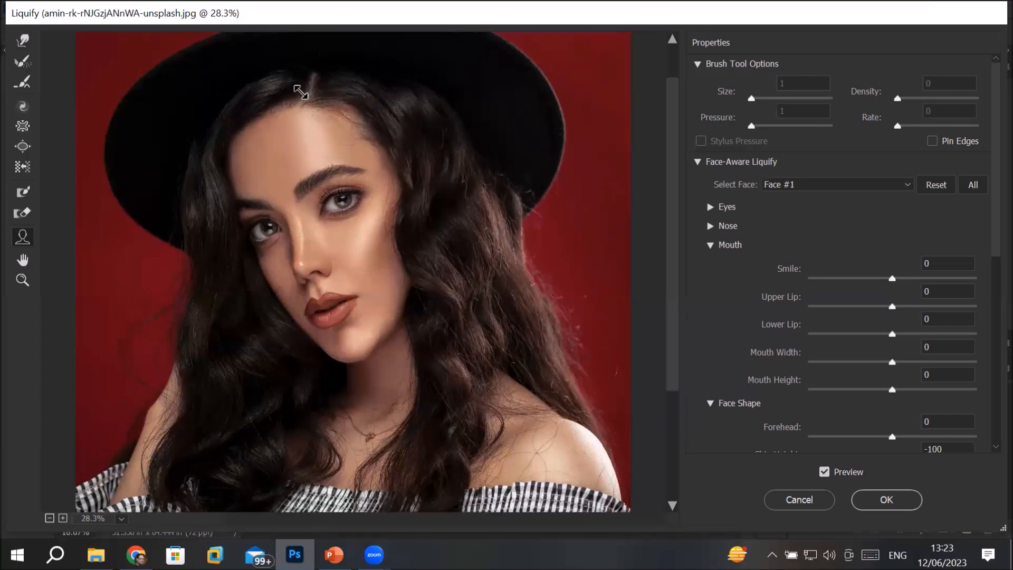
pyautogui.moveTo(307, 89); pyautogui.dragTo(316, 197)
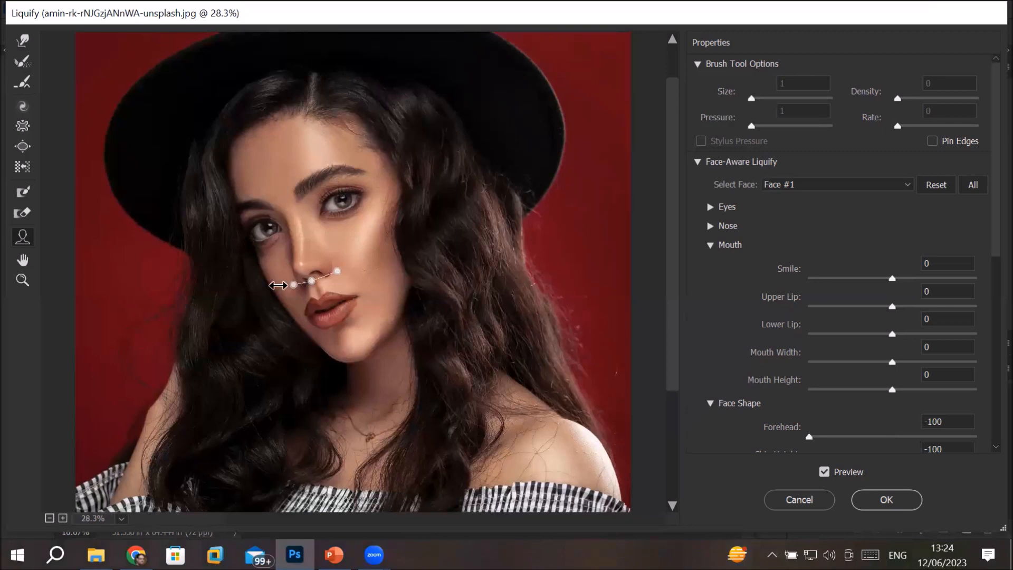
# - Reshape the nose and mouth on the portrait to Nose Width -100, Mouth Width -48 and Smile -100
pyautogui.moveTo(315, 278); pyautogui.dragTo(237, 296)
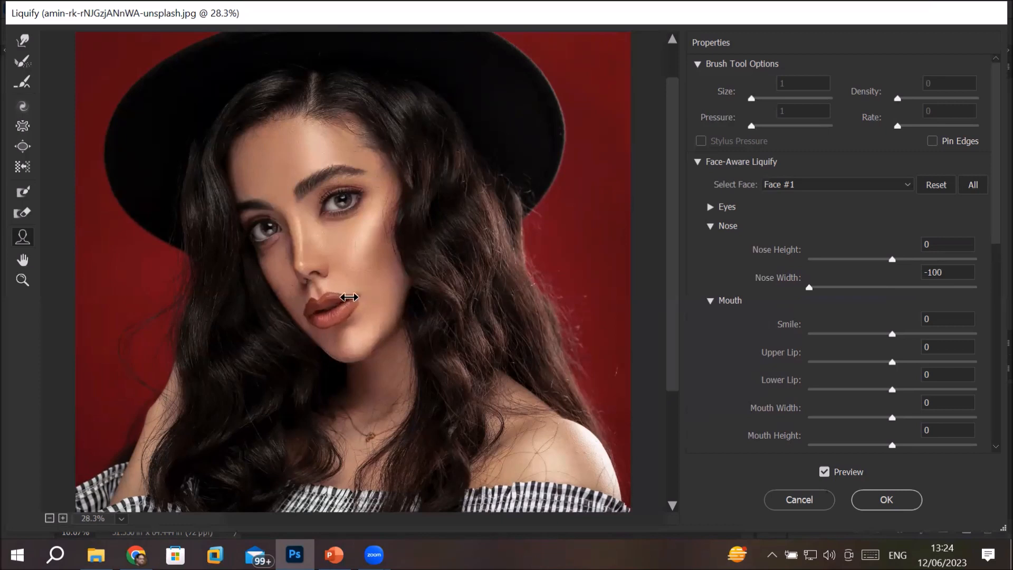
pyautogui.moveTo(340, 299); pyautogui.dragTo(330, 299)
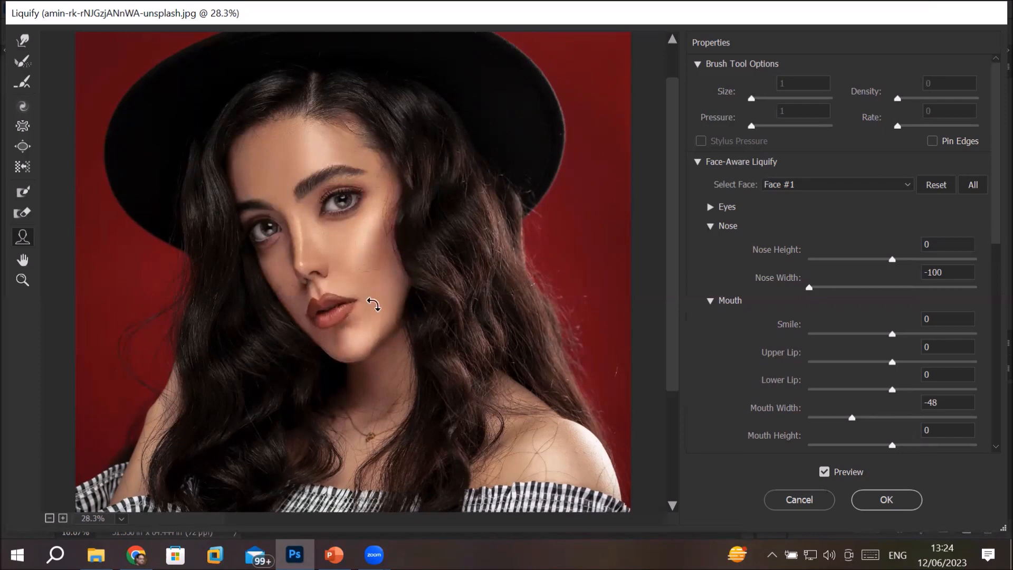
pyautogui.moveTo(356, 298); pyautogui.dragTo(364, 317)
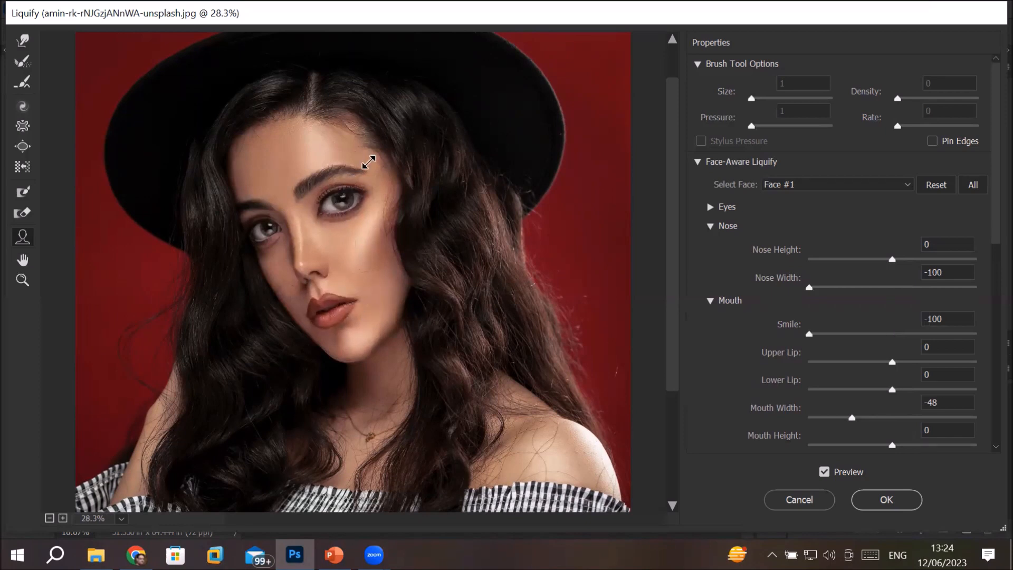
# - Set the eye on the image's right side to Eye Size -100 and Eye Tilt 100, and the other eye to Eye Size 100
pyautogui.moveTo(343, 189)
pyautogui.mouseDown()
pyautogui.moveTo(416, 146)
pyautogui.moveTo(344, 191)
pyautogui.mouseUp()
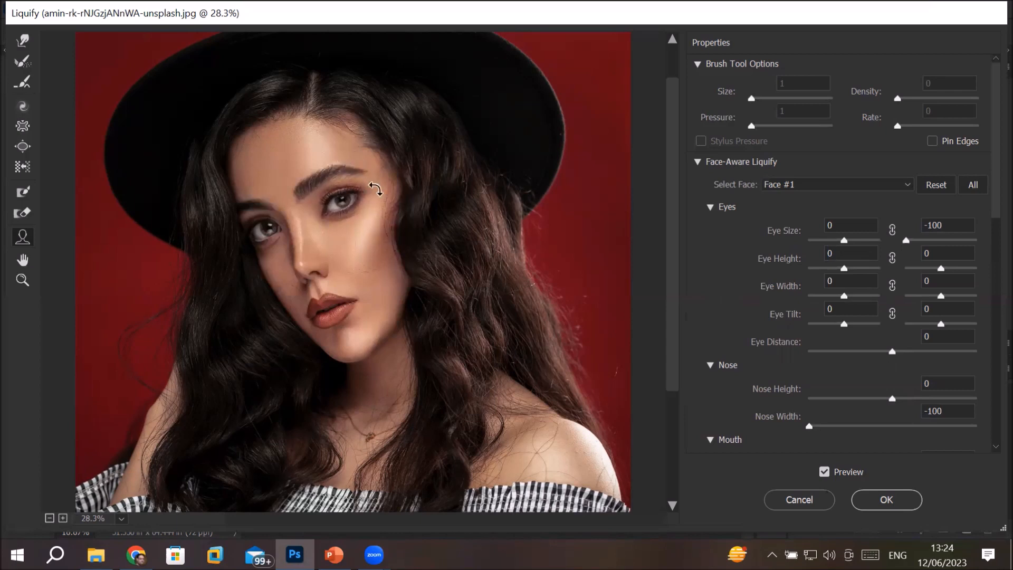
pyautogui.moveTo(244, 234); pyautogui.dragTo(249, 227)
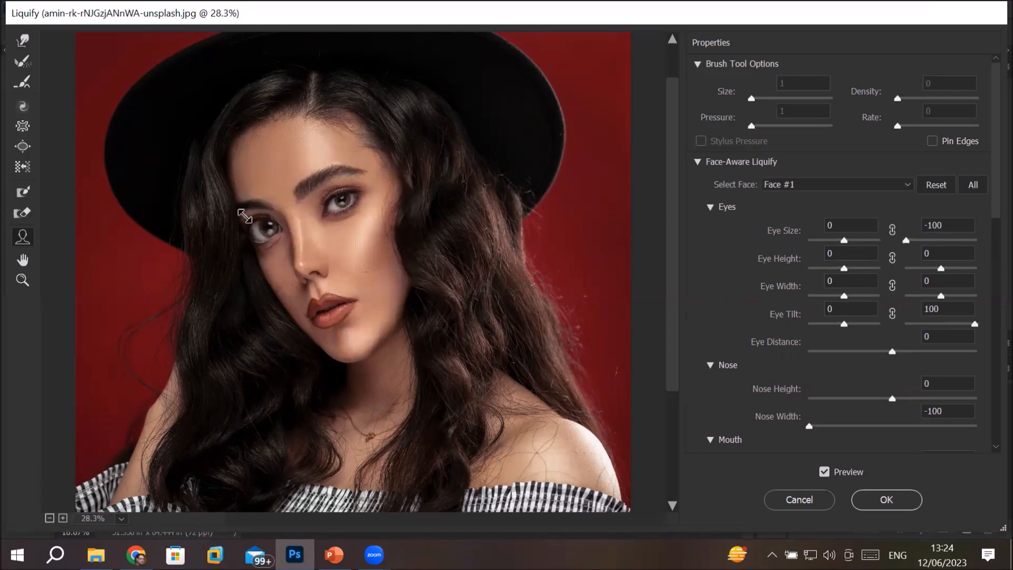
pyautogui.moveTo(204, 159); pyautogui.dragTo(165, 402)
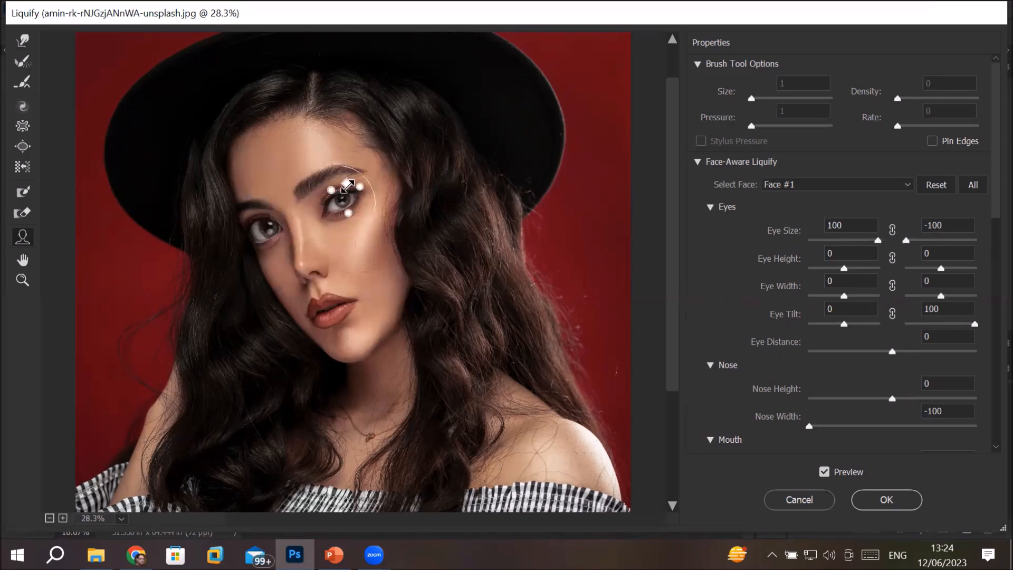
# - Apply the Liquify reshaping to the portrait's Background layer, inspect the face up close, and undo the filter
pyautogui.moveTo(348, 185); pyautogui.dragTo(389, 132)
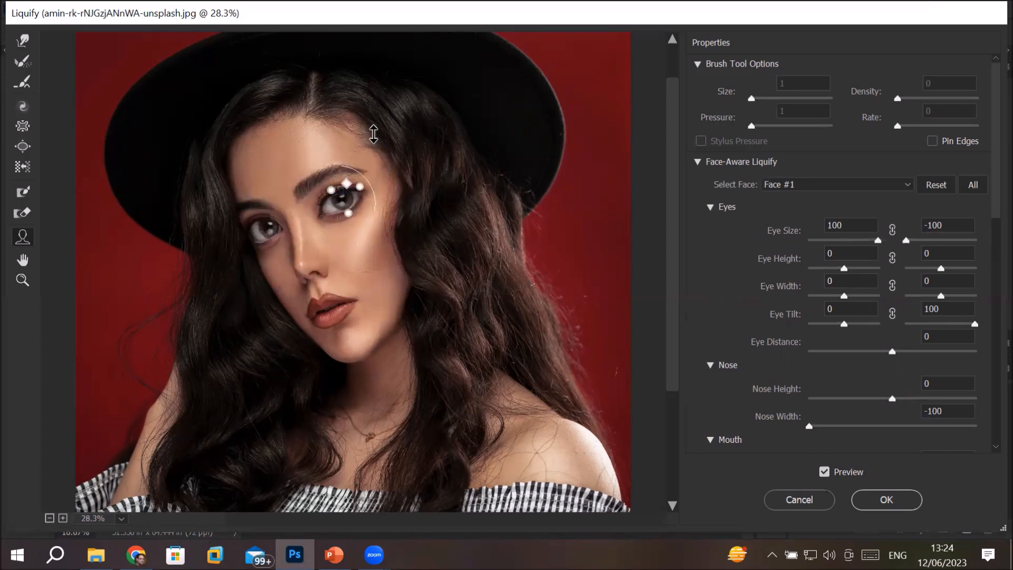
pyautogui.click(882, 497)
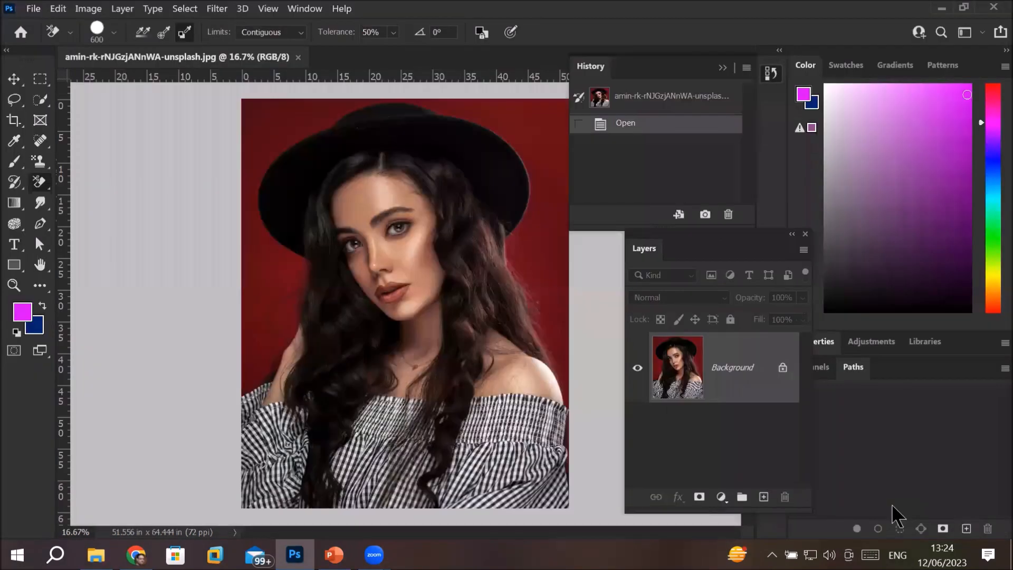
pyautogui.scroll(3, 346, 163)
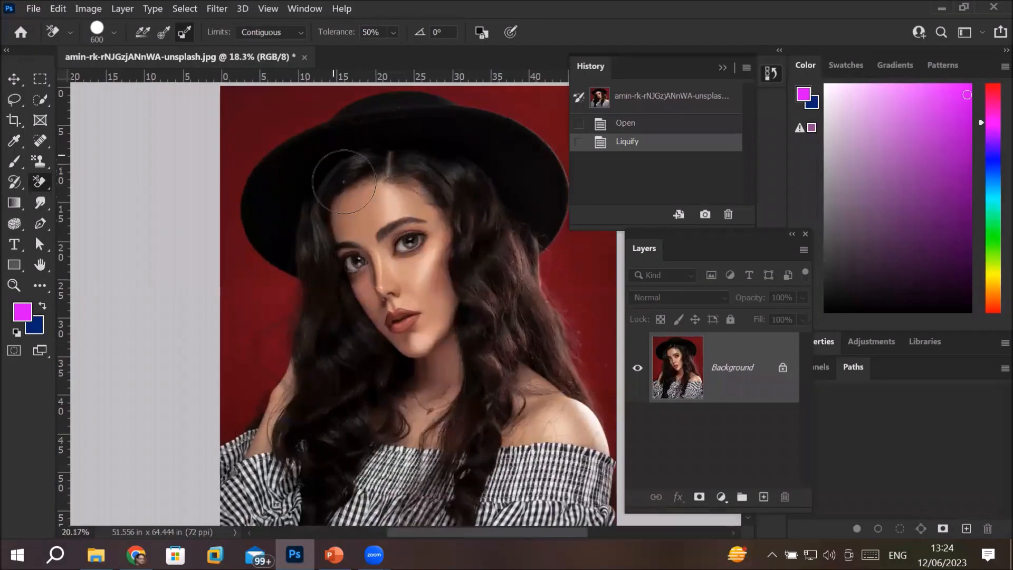
pyautogui.scroll(2, 528, 232)
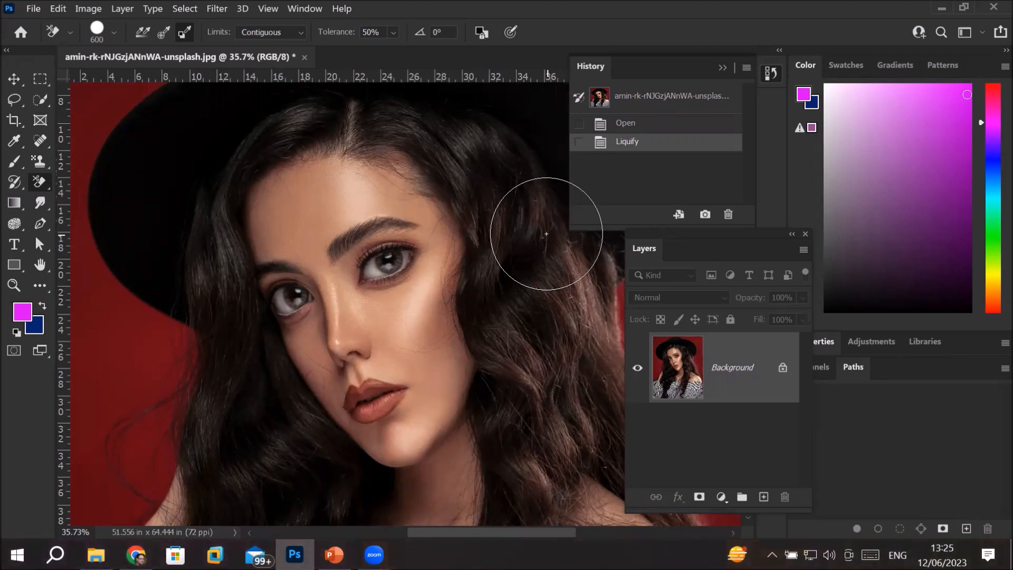
pyautogui.scroll(-4, 498, 286)
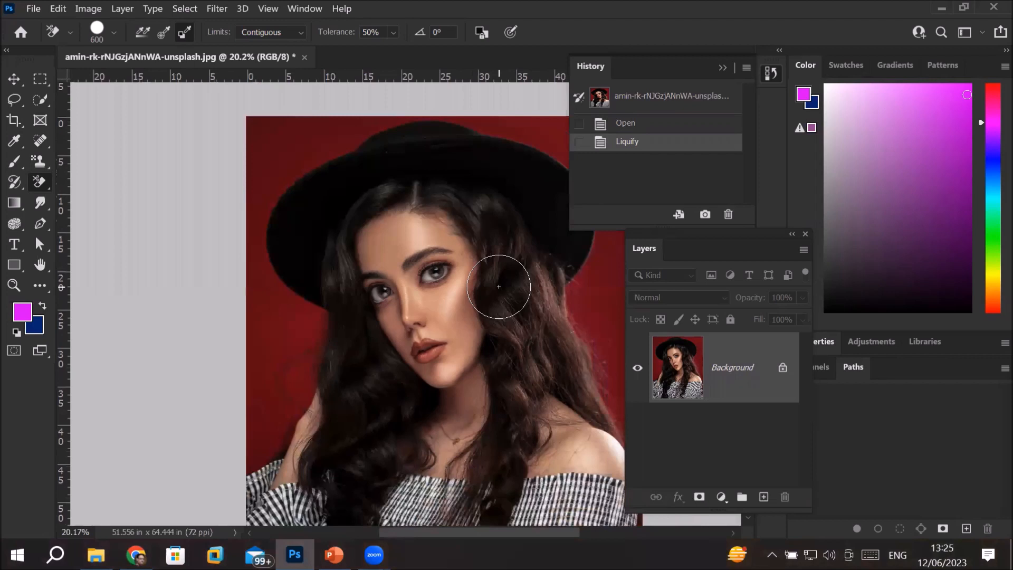
pyautogui.scroll(-1, 499, 286)
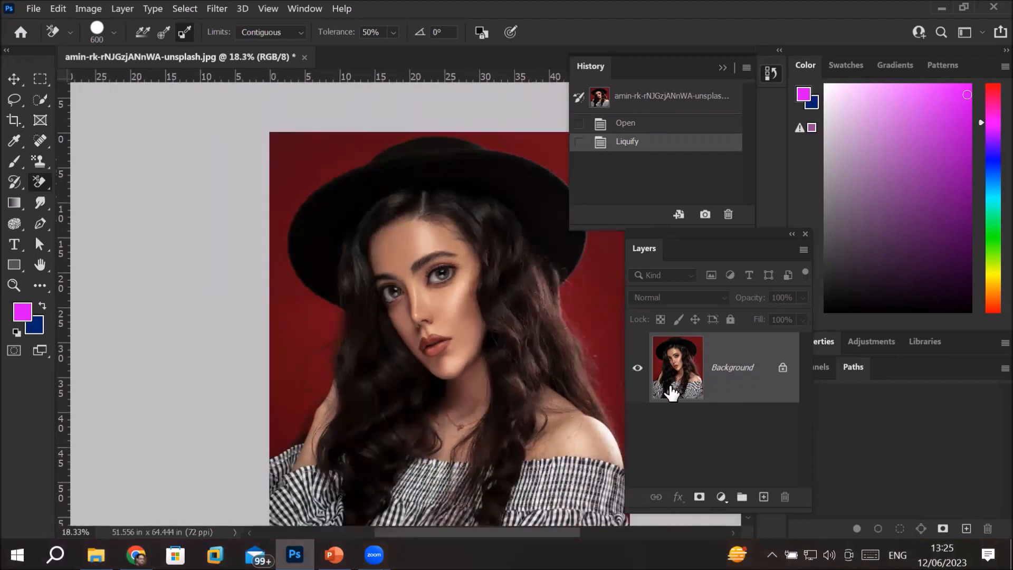
pyautogui.hotkey('ctrl', 'z')
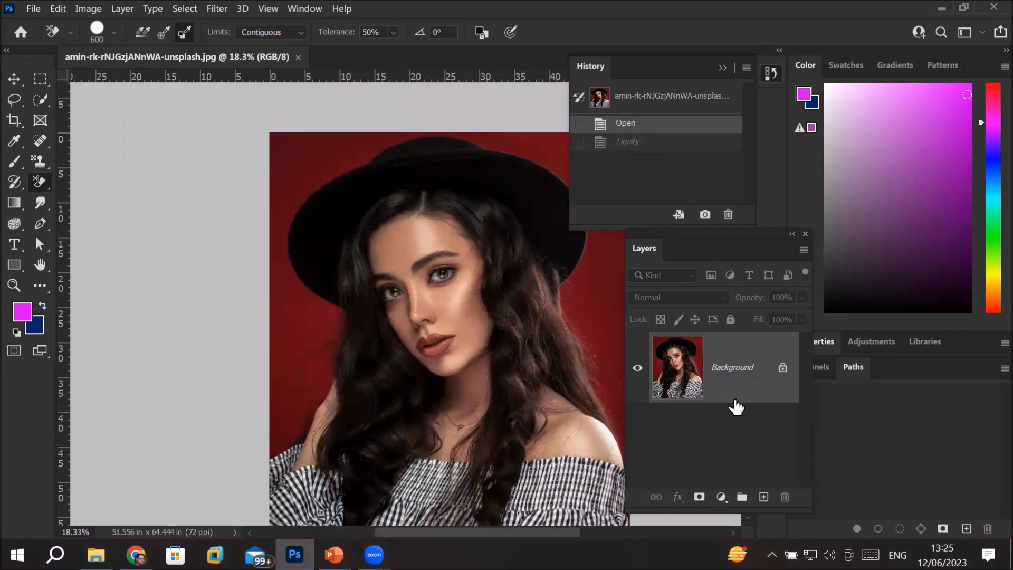
# - Duplicate the Background layer and open the copy in the Liquify filter, with the woman's face in close view
pyautogui.moveTo(665, 380); pyautogui.dragTo(764, 497)
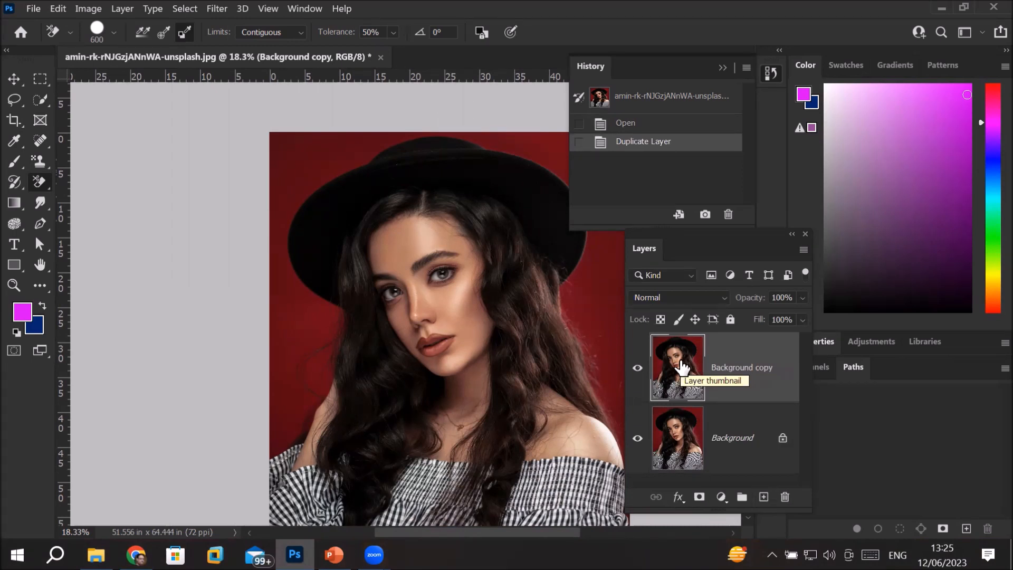
pyautogui.hotkey('alt', 't')
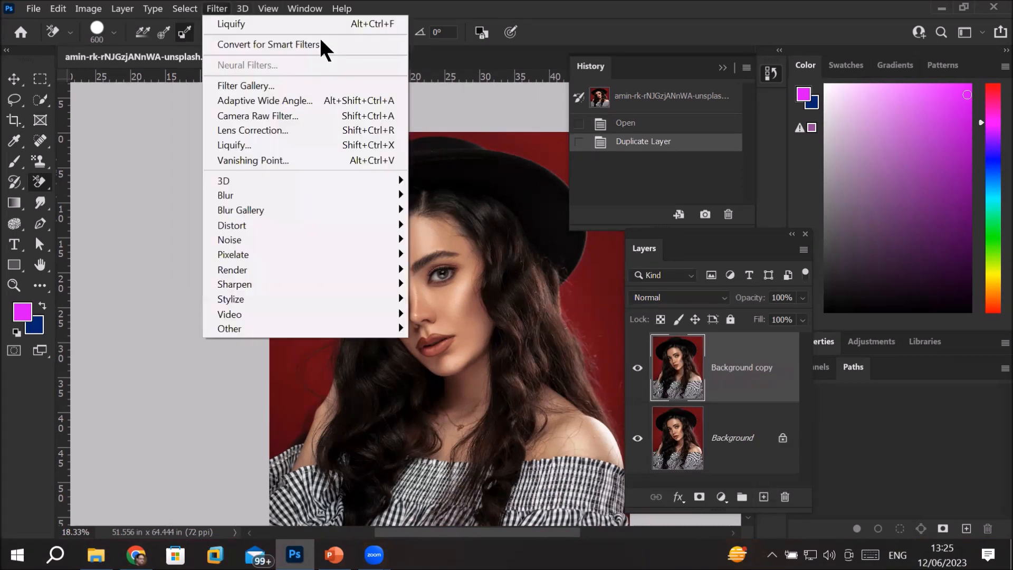
pyautogui.click(243, 146)
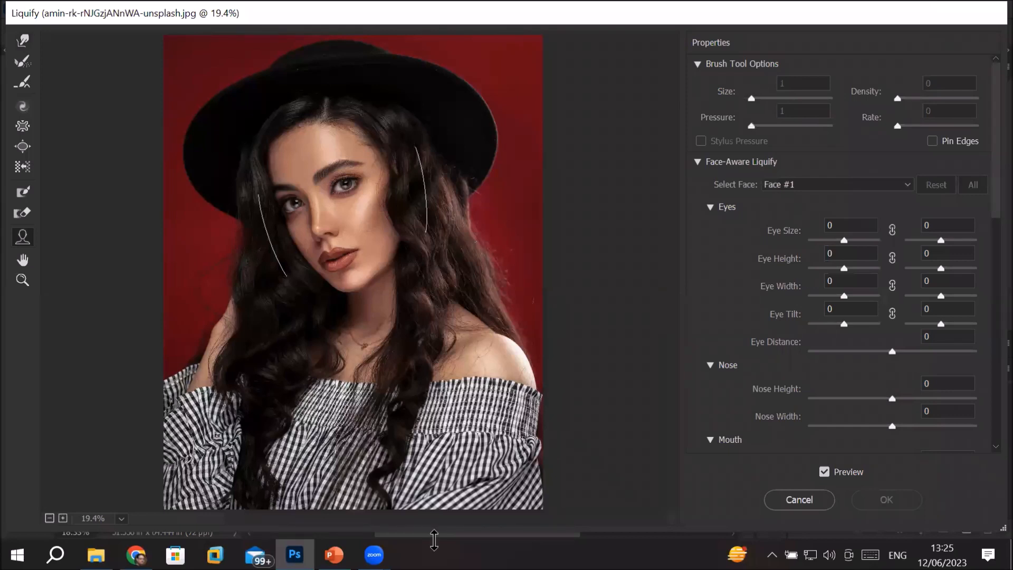
pyautogui.moveTo(318, 238)
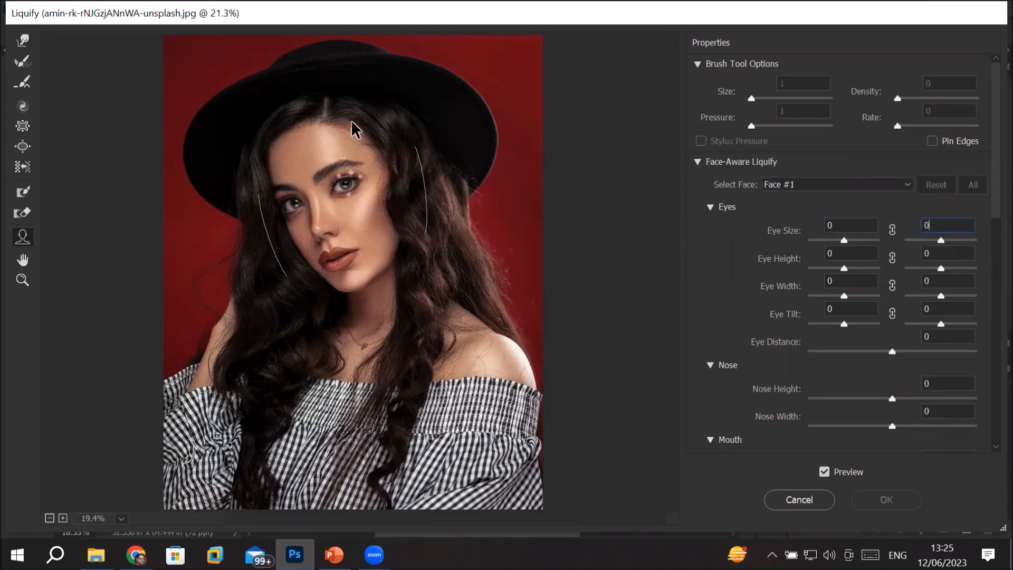
pyautogui.scroll(2, 352, 129)
pyautogui.scroll(4, 284, 84)
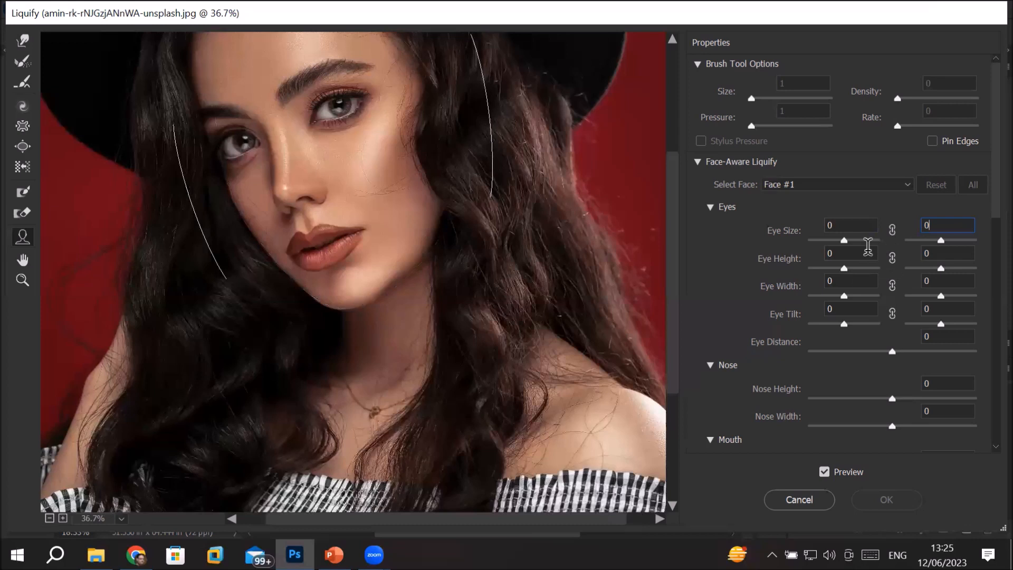
# - Link the two eyes' settings and set both Eye Size and Eye Height to 100 for each eye
pyautogui.moveTo(844, 241); pyautogui.dragTo(929, 245)
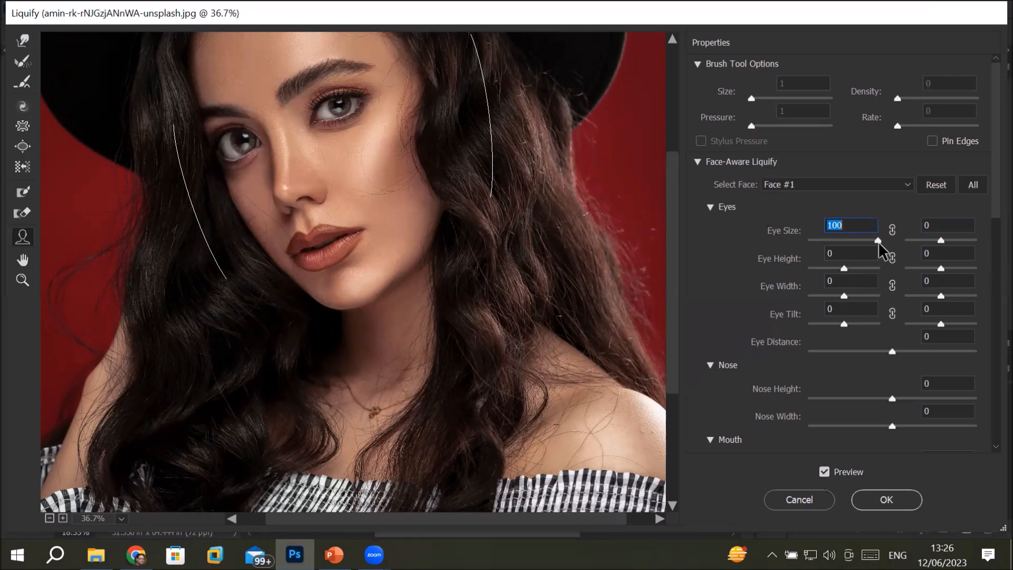
pyautogui.moveTo(878, 241); pyautogui.dragTo(795, 248)
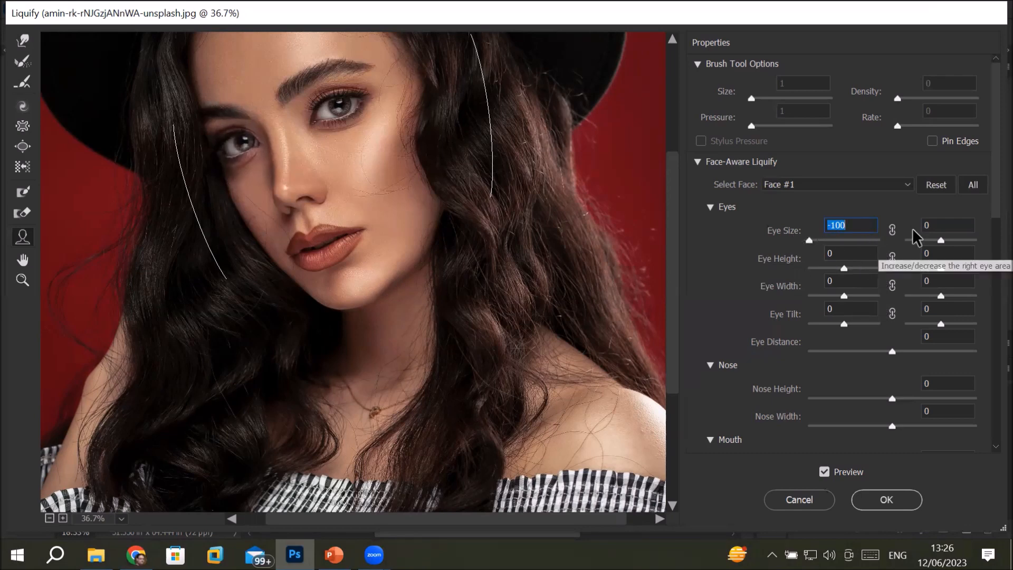
pyautogui.click(892, 230)
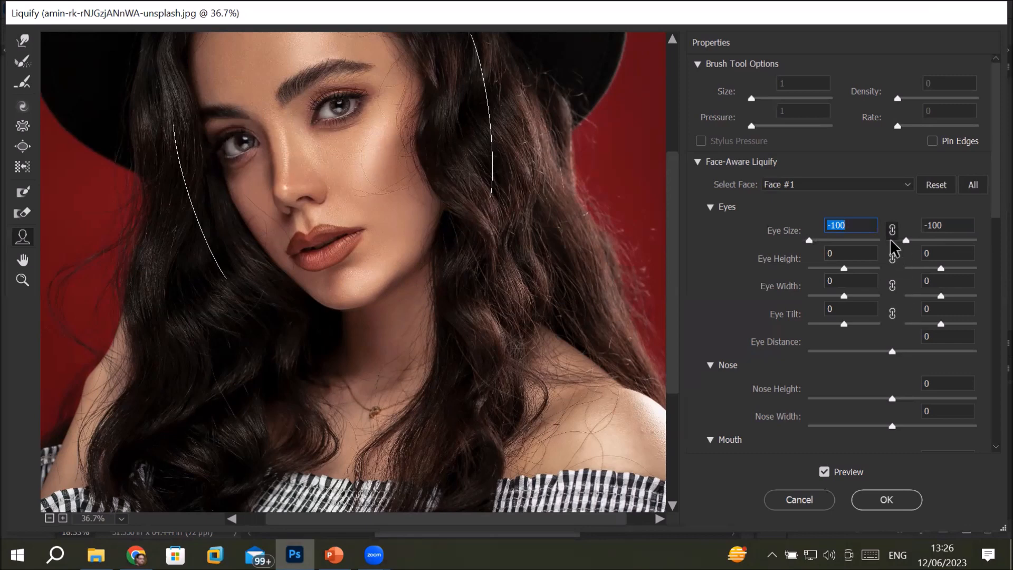
pyautogui.moveTo(906, 240); pyautogui.dragTo(976, 243)
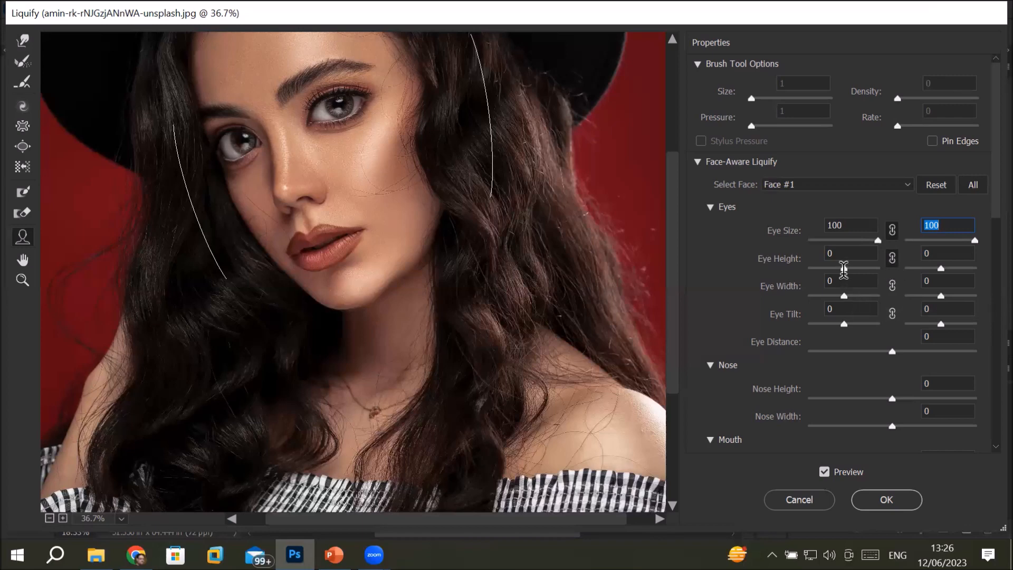
pyautogui.moveTo(844, 268); pyautogui.dragTo(879, 268)
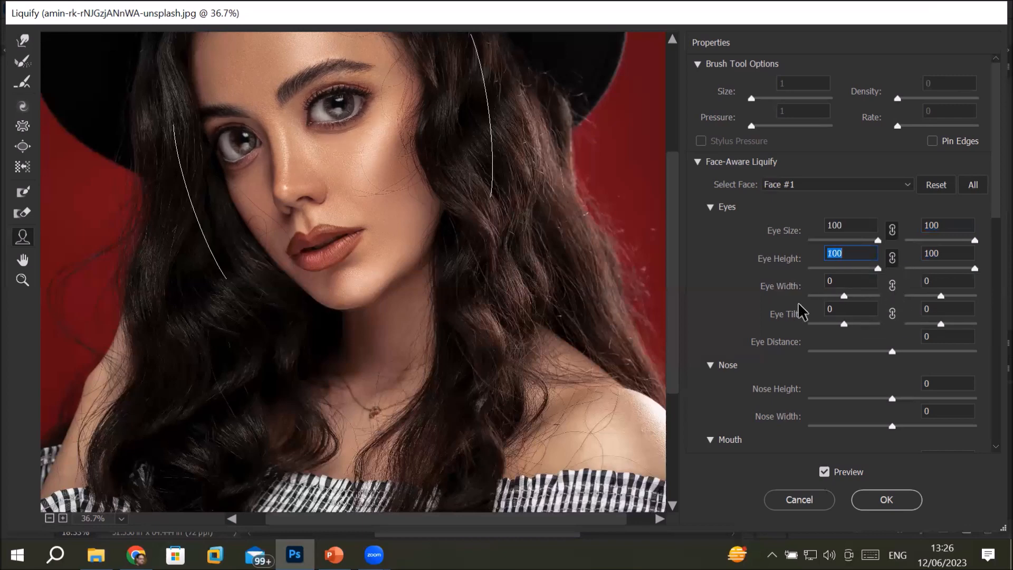
# - Link the Eye Width values of the two eyes and set both to 100
pyautogui.moveTo(844, 297); pyautogui.dragTo(808, 297)
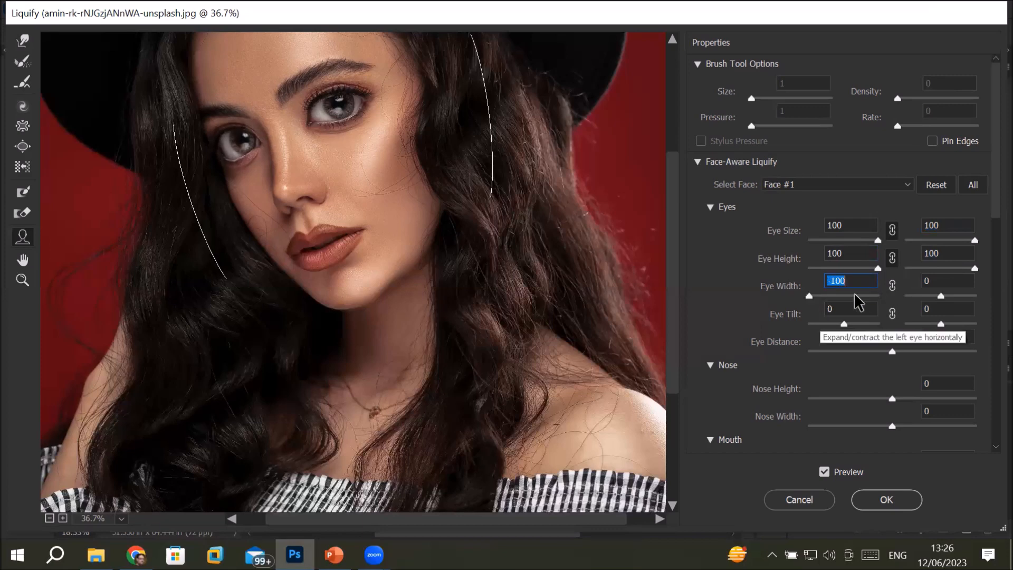
pyautogui.click(892, 285)
pyautogui.moveTo(811, 294); pyautogui.dragTo(904, 289)
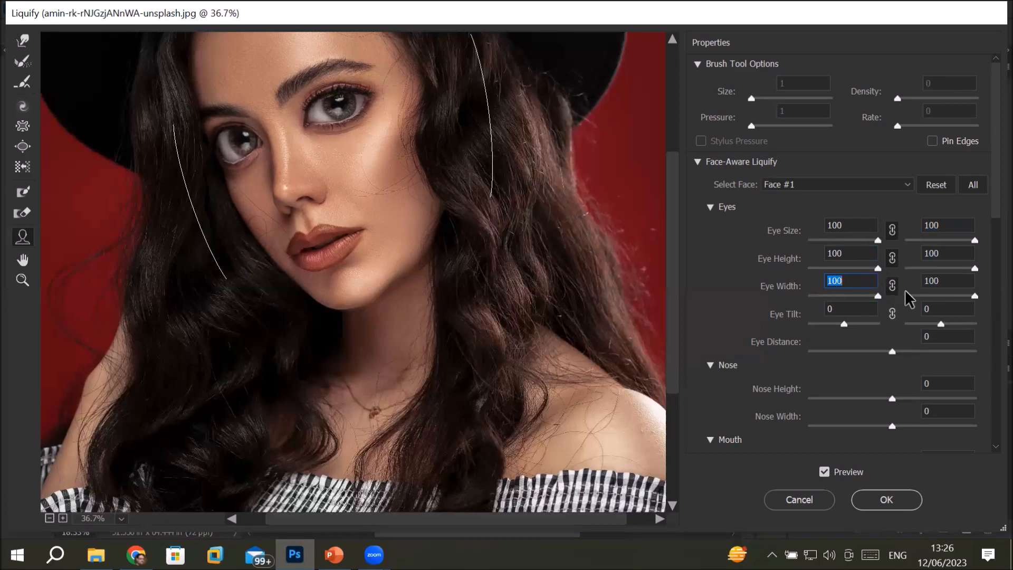
pyautogui.write('-98')
pyautogui.press('Return')
pyautogui.moveTo(872, 293); pyautogui.dragTo(904, 292)
# - Set Eye Tilt to -100 for both eyes and Eye Distance to 100
pyautogui.moveTo(927, 322); pyautogui.dragTo(897, 350)
pyautogui.moveTo(844, 324); pyautogui.dragTo(878, 328)
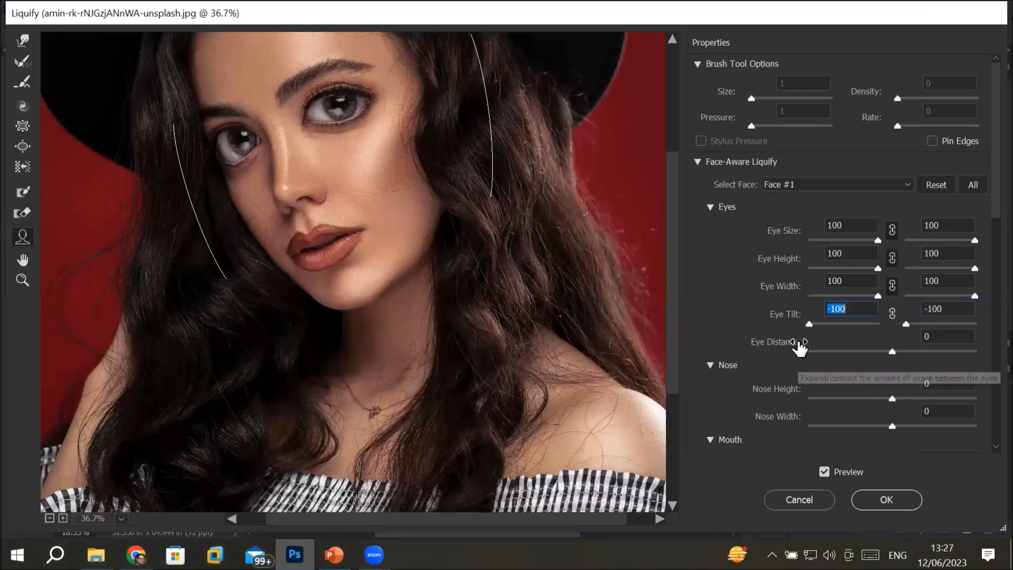
pyautogui.moveTo(878, 324); pyautogui.dragTo(809, 361)
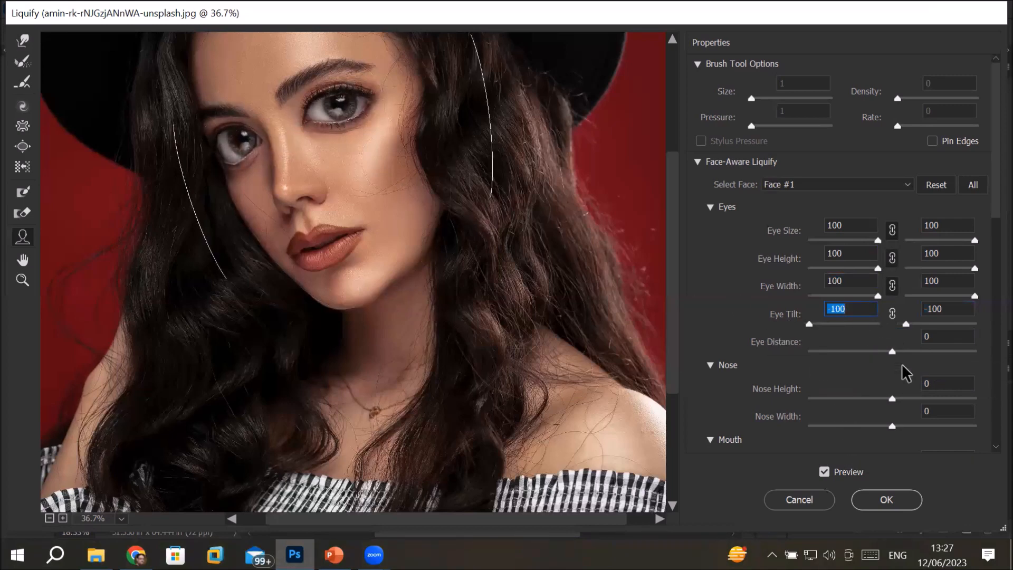
pyautogui.moveTo(891, 351); pyautogui.dragTo(975, 380)
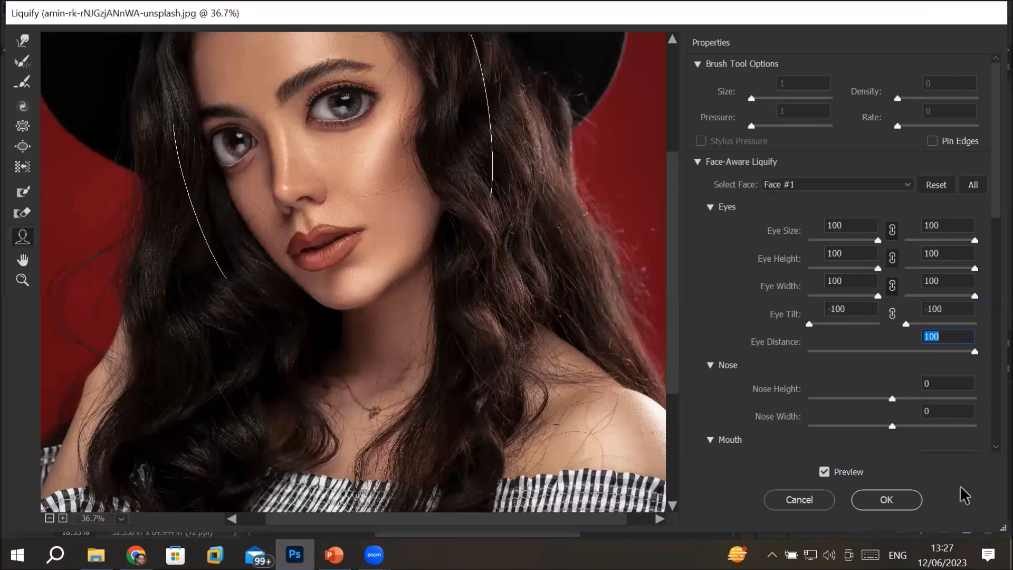
# - Reshape the nose by setting Nose Height to -100 and increasing Nose Width
pyautogui.click(894, 398)
pyautogui.moveTo(902, 401); pyautogui.dragTo(985, 401)
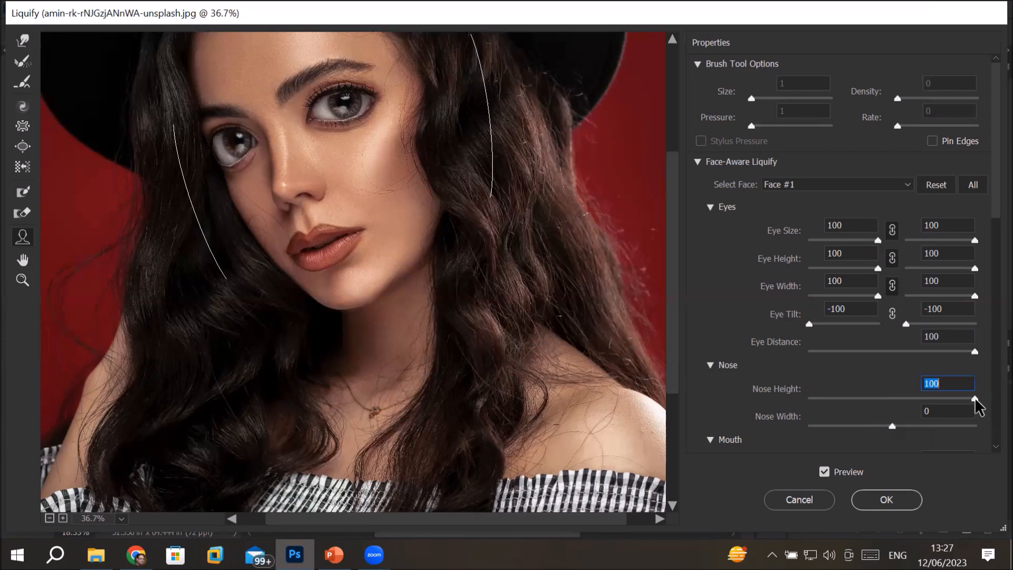
pyautogui.moveTo(974, 397); pyautogui.dragTo(765, 422)
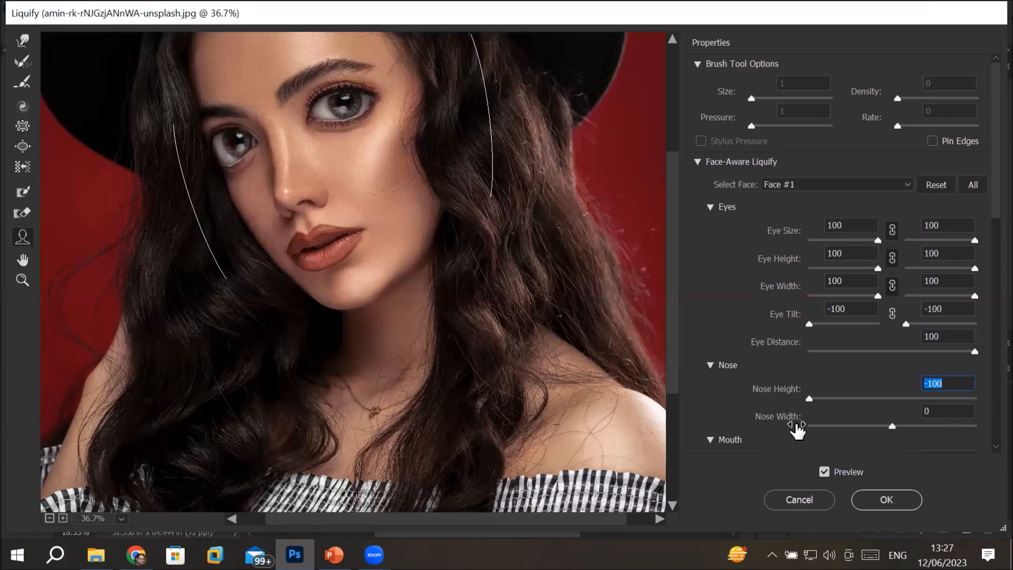
pyautogui.moveTo(894, 428); pyautogui.dragTo(895, 430)
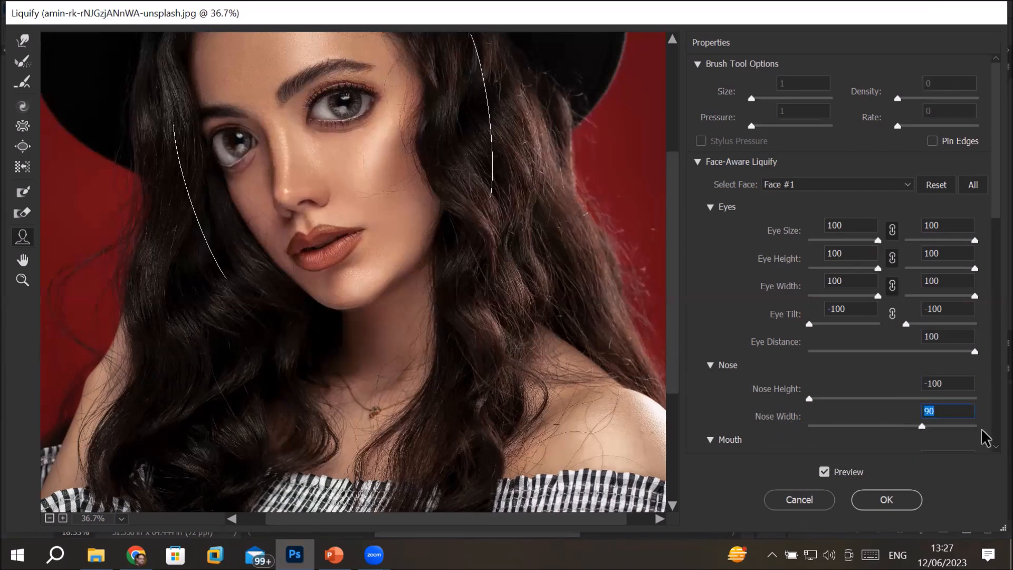
pyautogui.moveTo(979, 429); pyautogui.dragTo(976, 426)
pyautogui.moveTo(833, 453); pyautogui.dragTo(795, 466)
pyautogui.moveTo(984, 452); pyautogui.dragTo(981, 446)
# - Collapse the eye and nose settings, and adjust the mouth to Smile -18 and Upper Lip 100
pyautogui.click(711, 365)
pyautogui.click(708, 208)
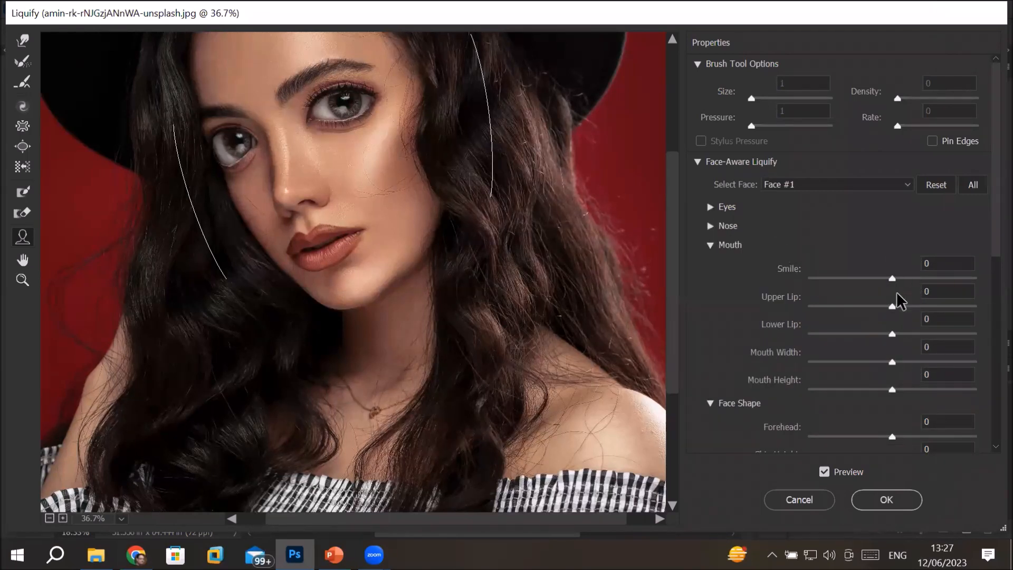
pyautogui.moveTo(891, 278); pyautogui.dragTo(775, 314)
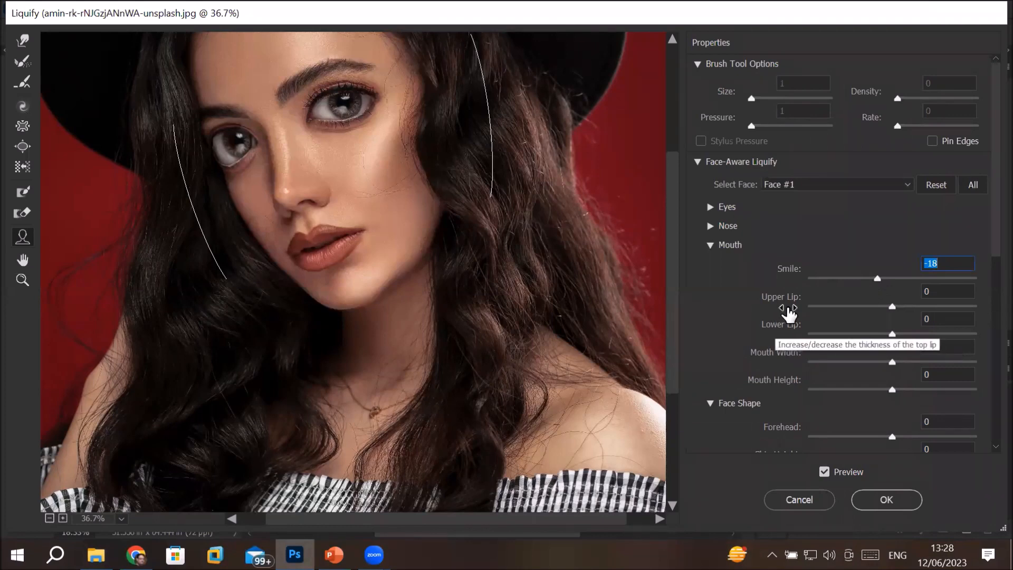
pyautogui.moveTo(891, 306); pyautogui.dragTo(940, 304)
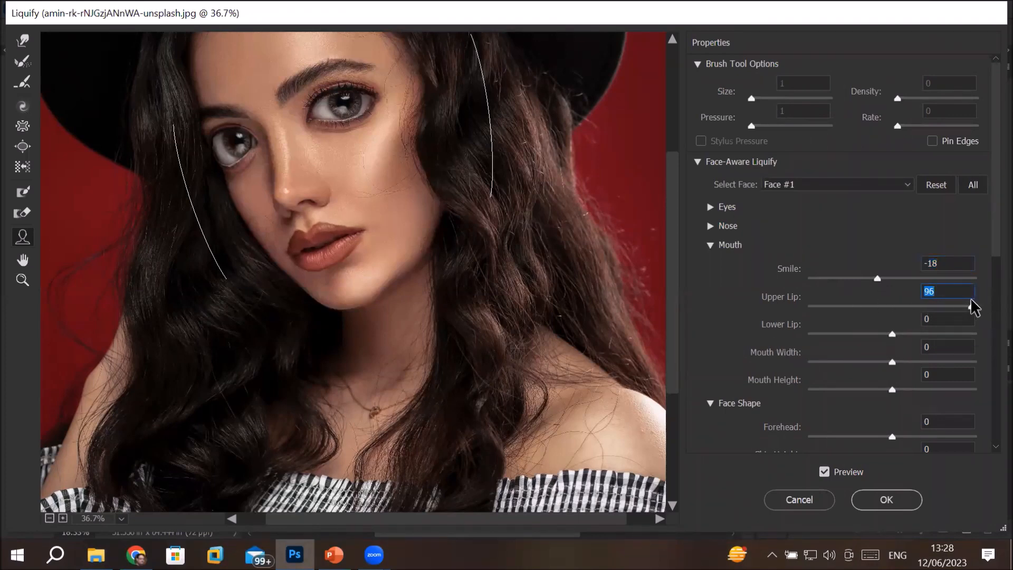
pyautogui.moveTo(973, 307)
pyautogui.mouseDown()
pyautogui.moveTo(811, 331)
pyautogui.moveTo(976, 306)
pyautogui.moveTo(865, 312)
pyautogui.moveTo(977, 307)
pyautogui.mouseUp()
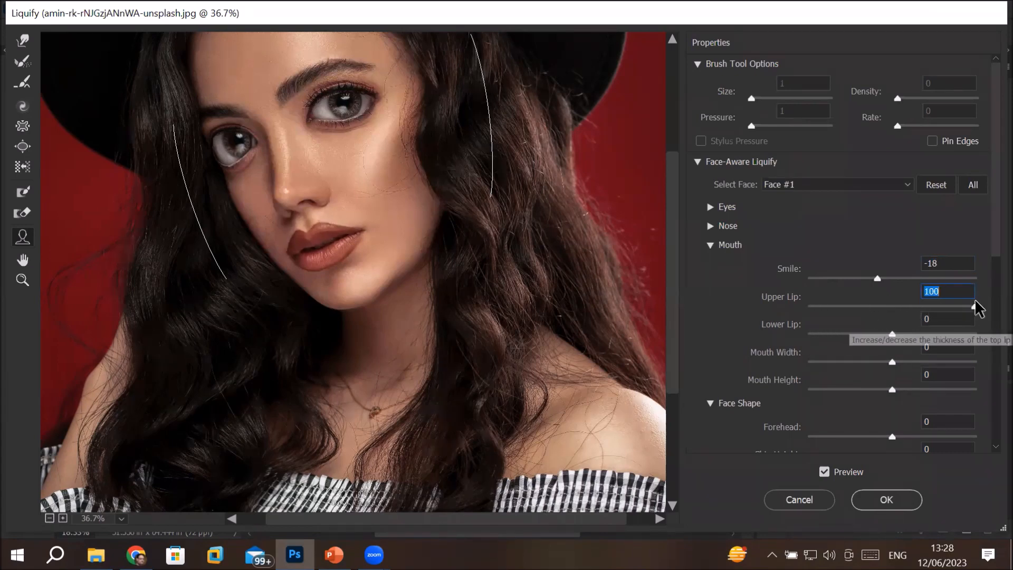
# - Set the mouth's Lower Lip to -100, Mouth Width to 100 and Mouth Height to 99
pyautogui.moveTo(891, 334); pyautogui.dragTo(775, 334)
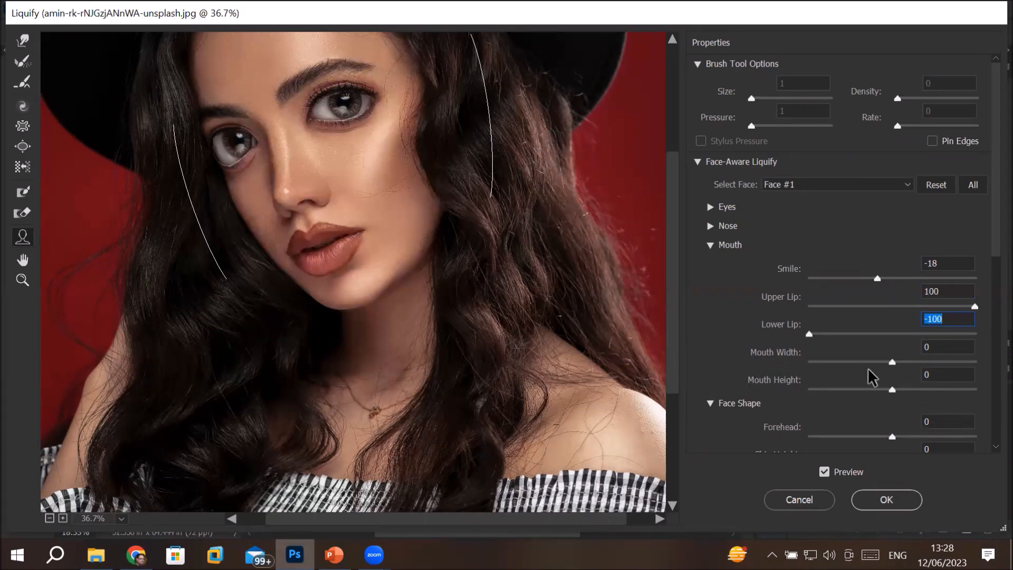
pyautogui.moveTo(892, 362); pyautogui.dragTo(802, 375)
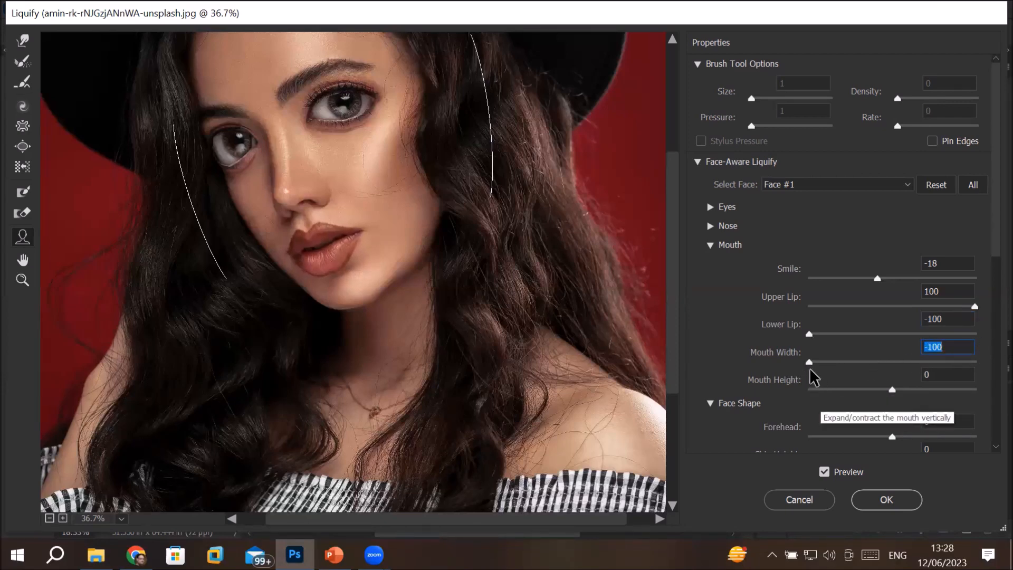
pyautogui.moveTo(812, 362); pyautogui.dragTo(972, 363)
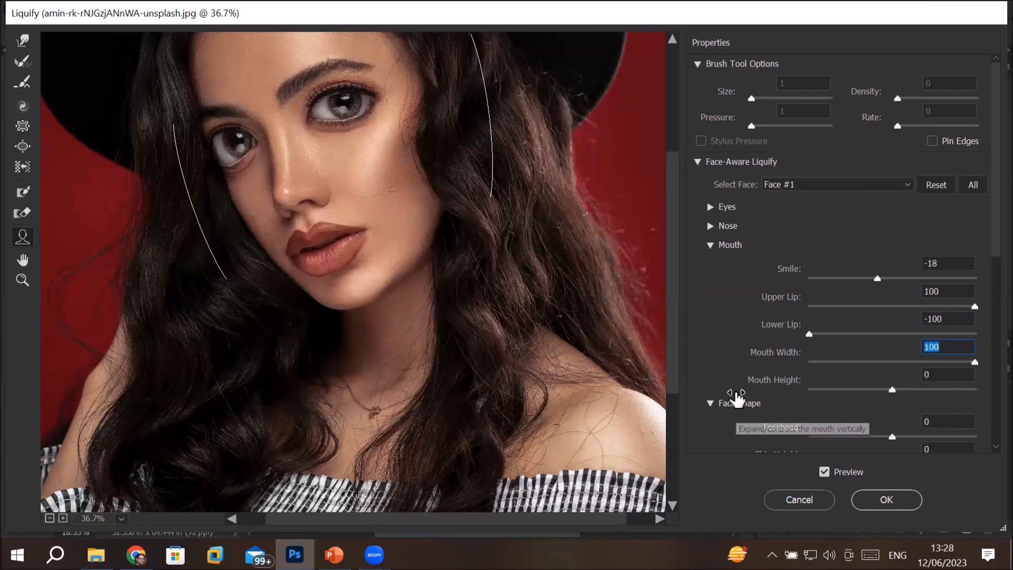
pyautogui.moveTo(892, 391); pyautogui.dragTo(984, 384)
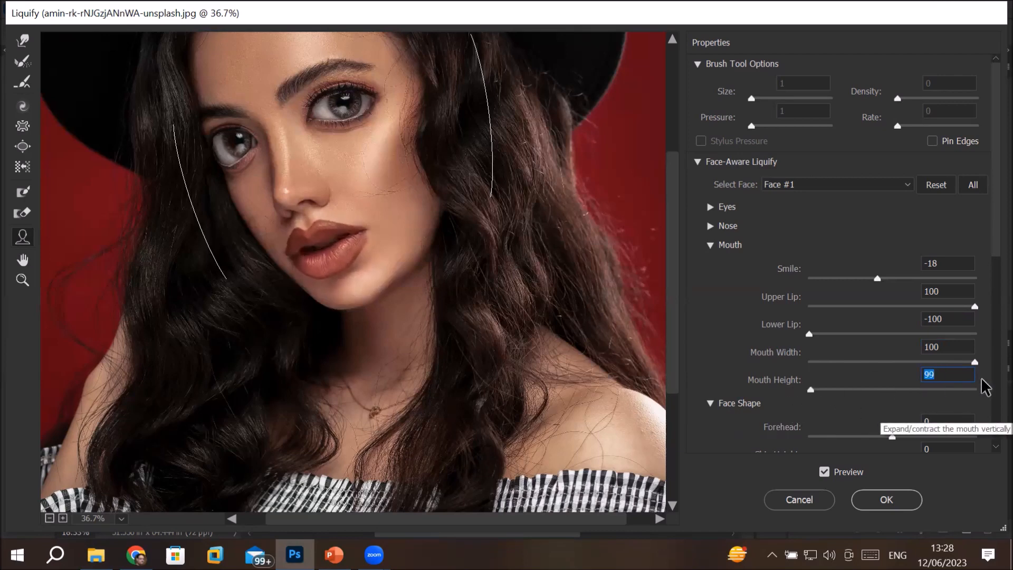
# - Collapse the mouth settings and set the face shape's Forehead value to 100
pyautogui.click(713, 245)
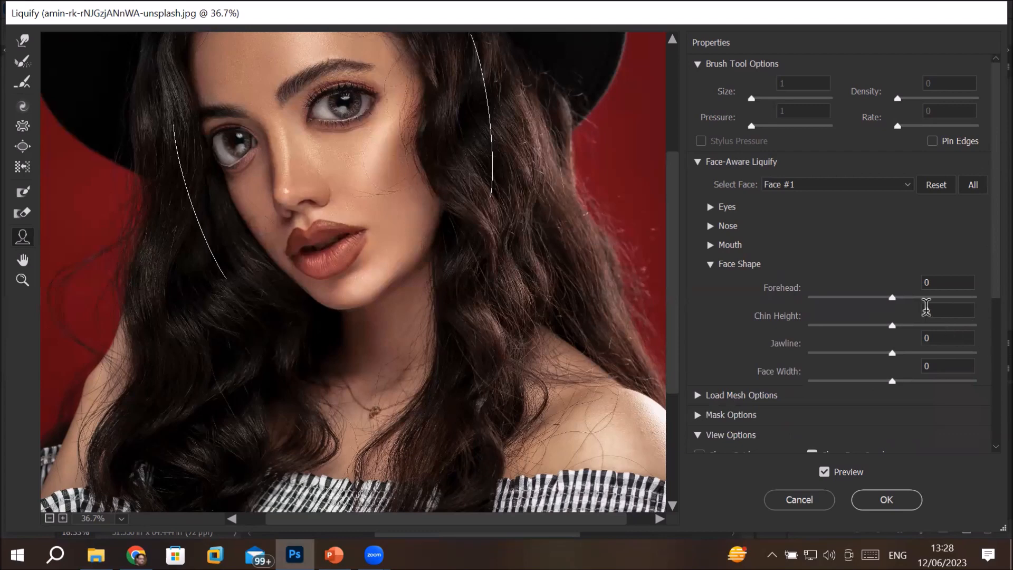
pyautogui.click(893, 298)
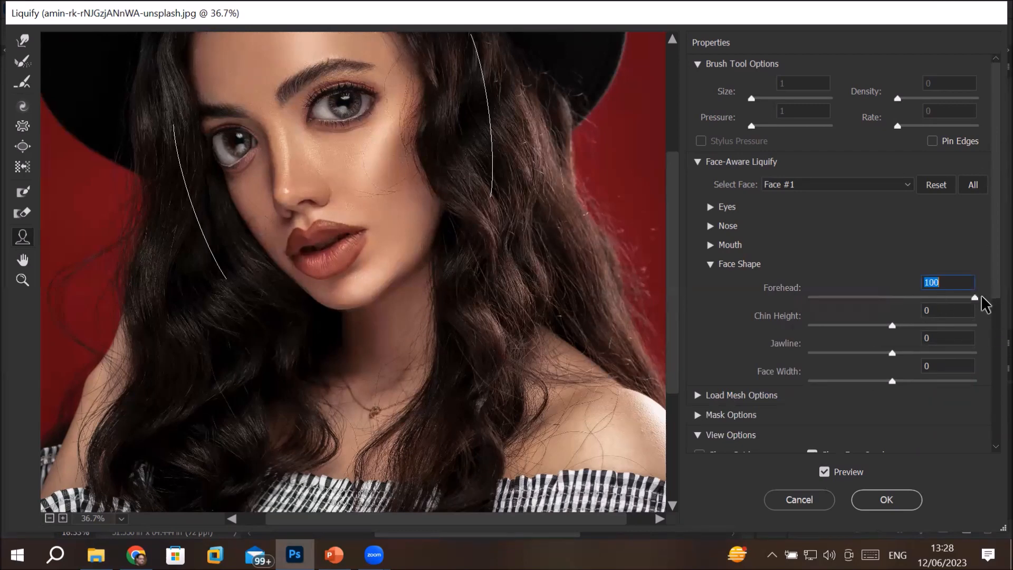
pyautogui.moveTo(979, 299); pyautogui.dragTo(856, 323)
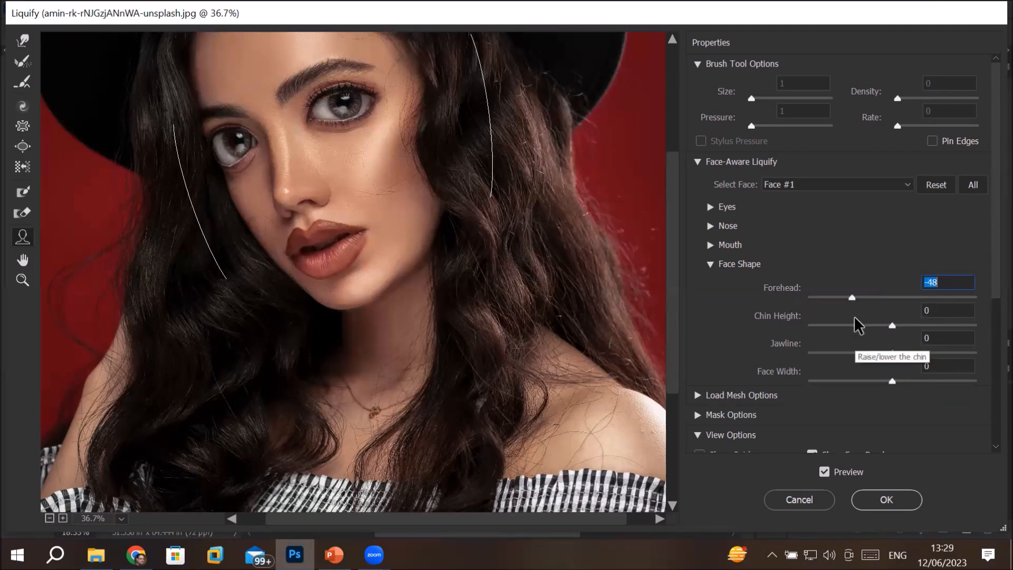
pyautogui.moveTo(365, 121)
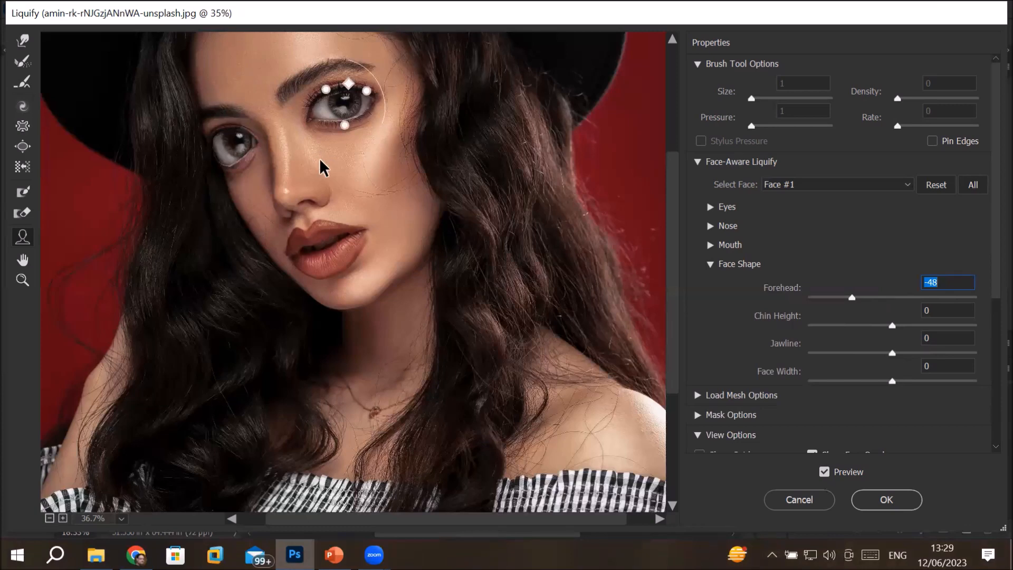
pyautogui.hotkey('ctrl', '-')
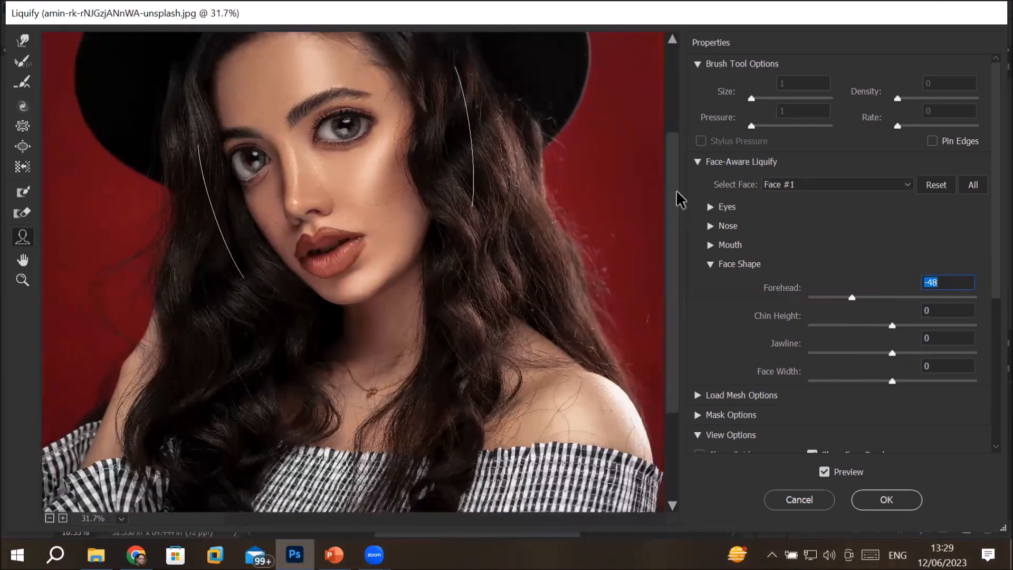
pyautogui.scroll(5, 676, 189)
pyautogui.scroll(3, 327, 181)
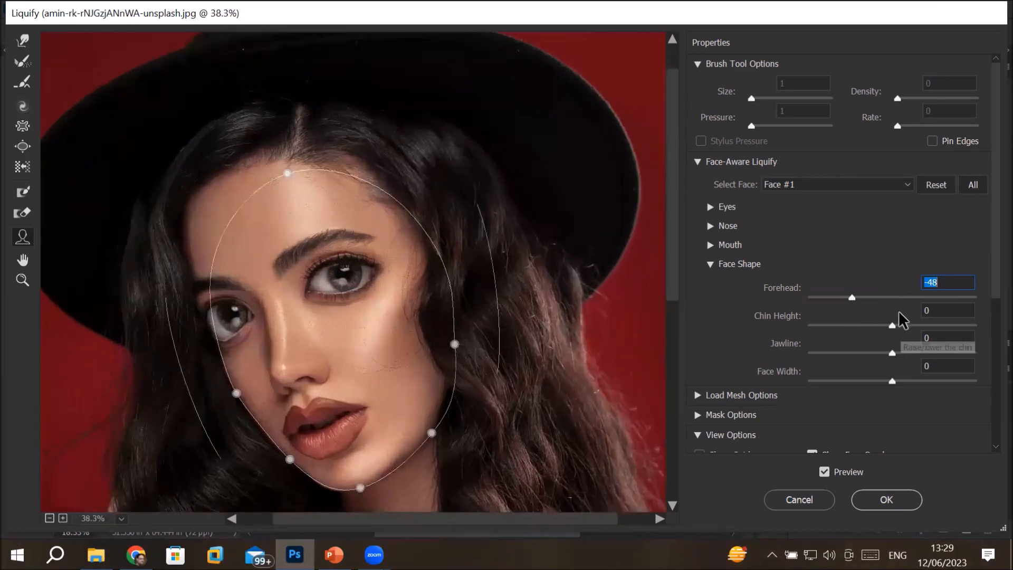
pyautogui.moveTo(850, 295); pyautogui.dragTo(753, 333)
pyautogui.moveTo(897, 333); pyautogui.dragTo(985, 333)
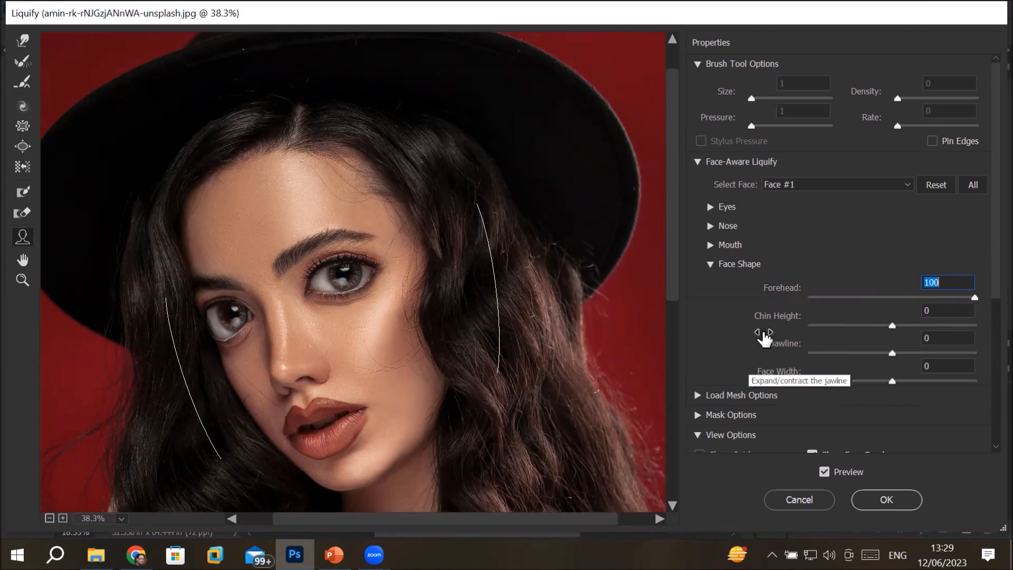
# - Set the face shape's Chin Height to 80
pyautogui.moveTo(894, 325); pyautogui.dragTo(980, 323)
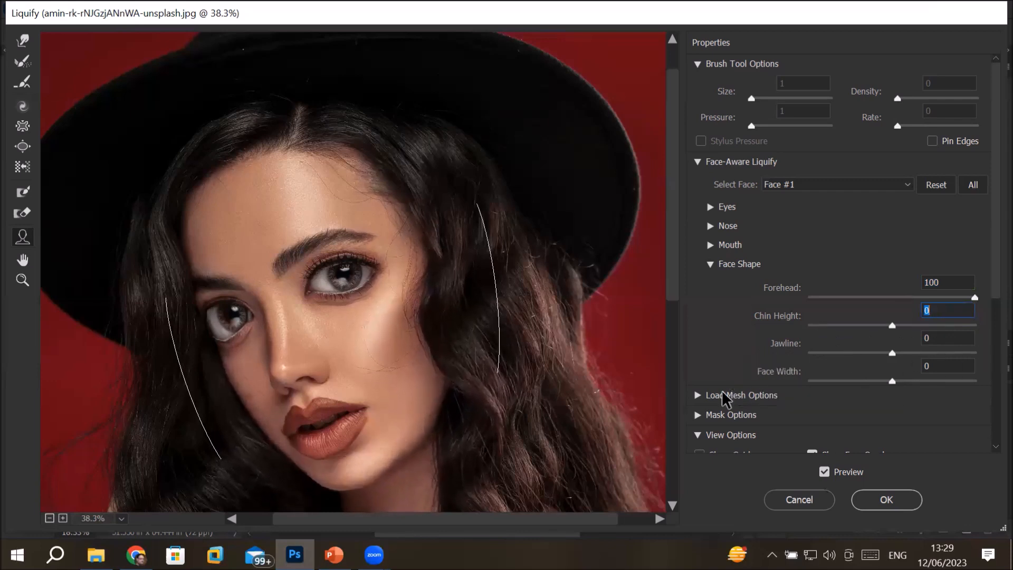
pyautogui.write('-100')
pyautogui.press('Return')
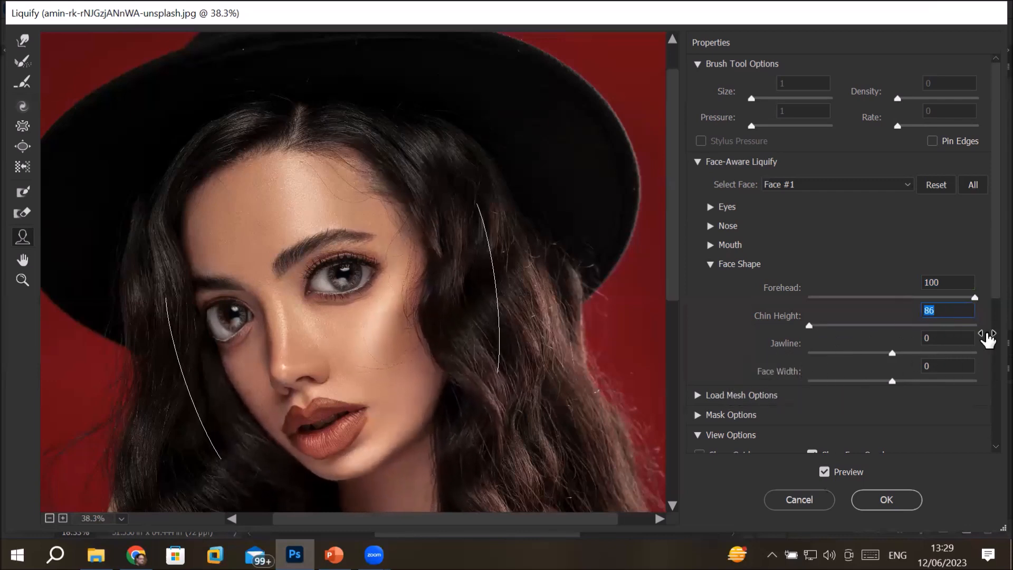
pyautogui.write('45')
pyautogui.press('Return')
pyautogui.write('80')
pyautogui.press('Return')
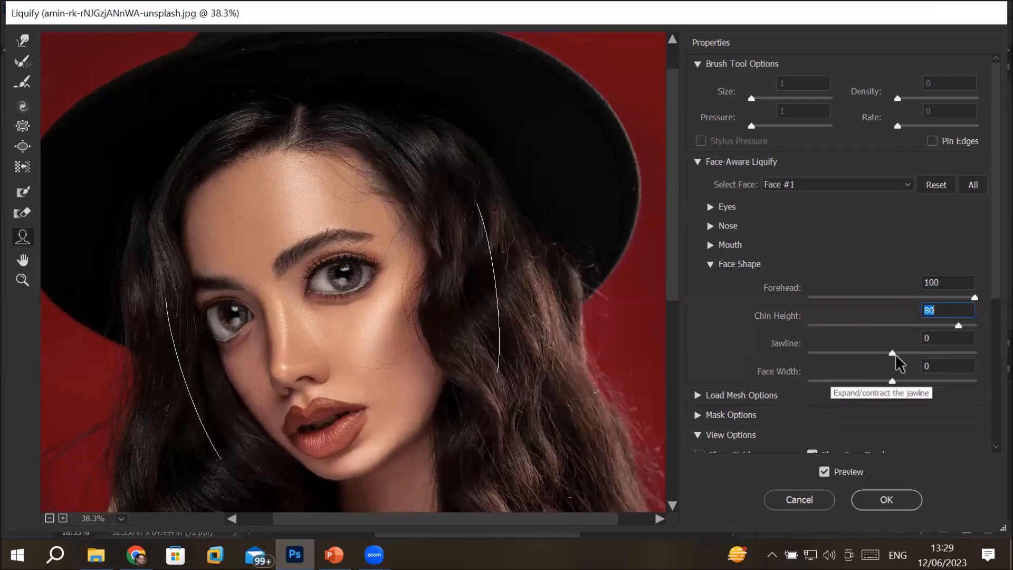
# - Set the face shape's Jawline to 100
pyautogui.click(961, 341)
pyautogui.write('89')
pyautogui.press('Return')
pyautogui.write('-88')
pyautogui.press('Return')
pyautogui.moveTo(881, 354); pyautogui.dragTo(990, 364)
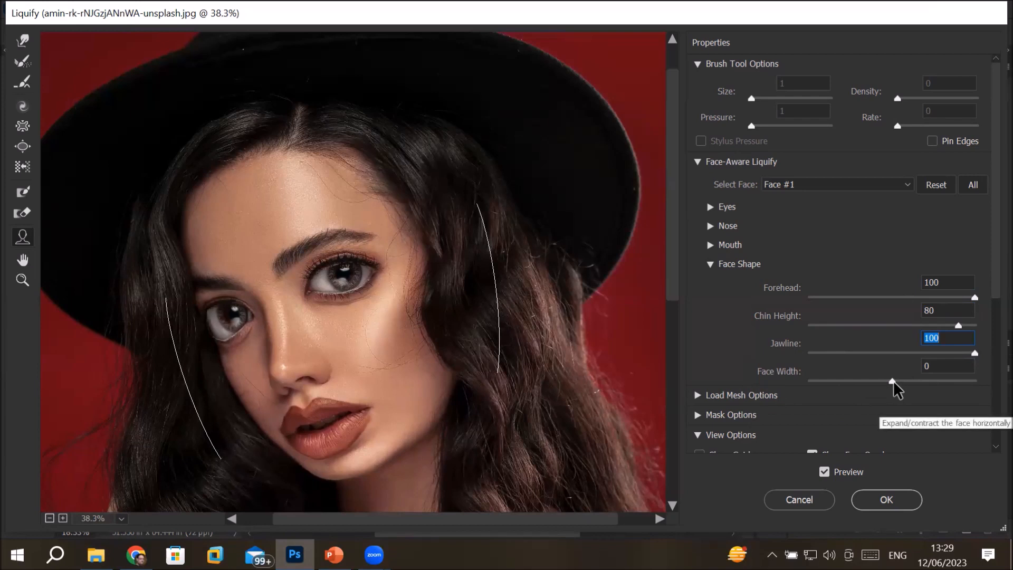
# - Set Face Width to 100, collapse the face shape settings and apply the Liquify filter to the portrait
pyautogui.moveTo(894, 381); pyautogui.dragTo(984, 392)
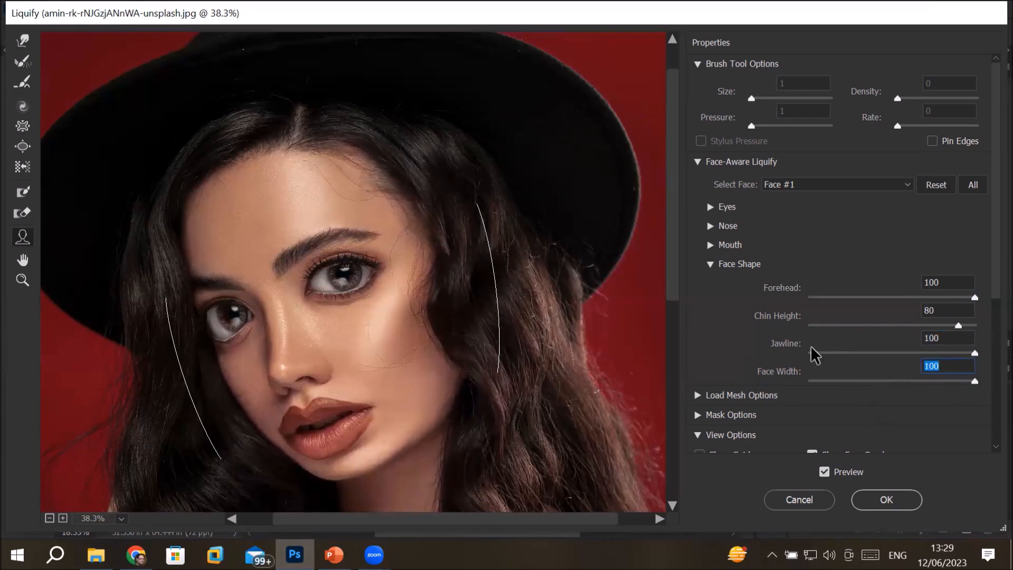
pyautogui.click(711, 265)
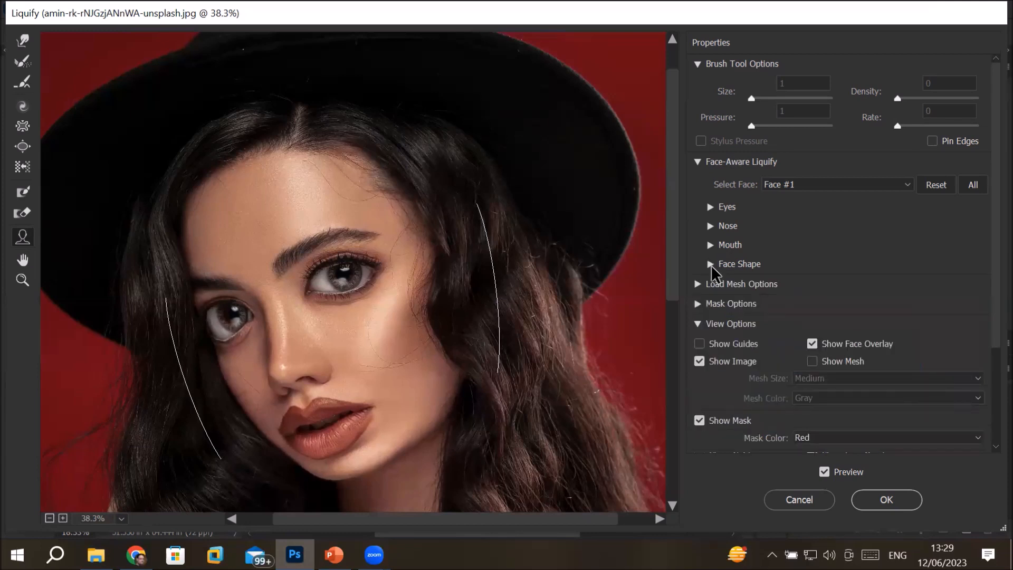
pyautogui.click(887, 500)
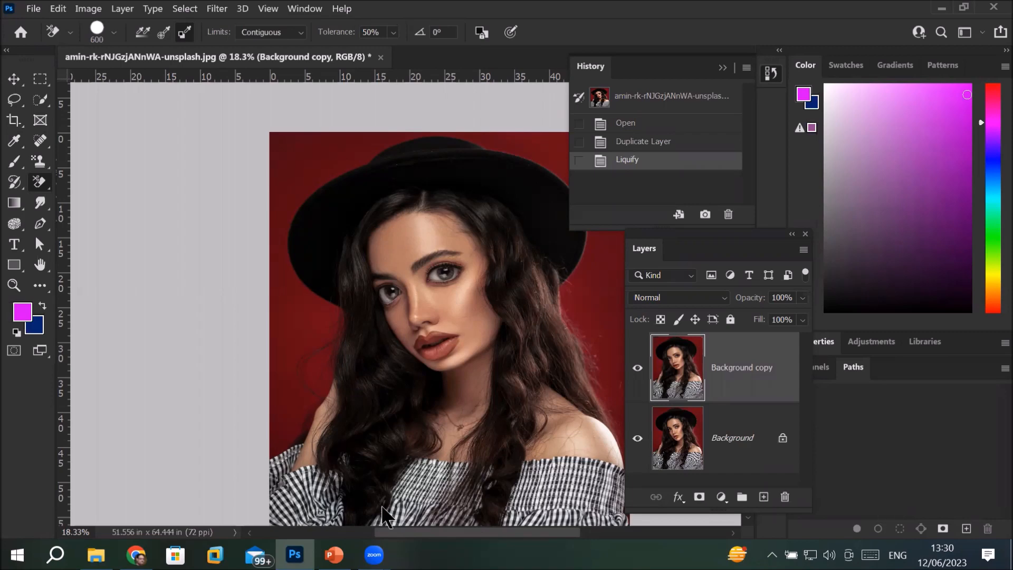
# - Switch to File Explorer, look through the Models folder for a suitable picture and return to the Images folder
pyautogui.click(96, 554)
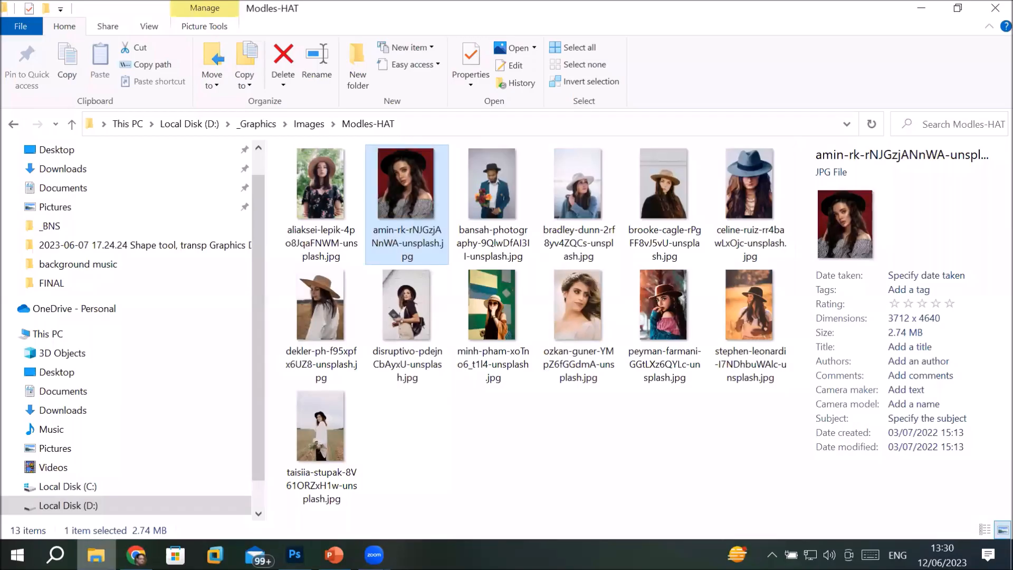
pyautogui.click(306, 125)
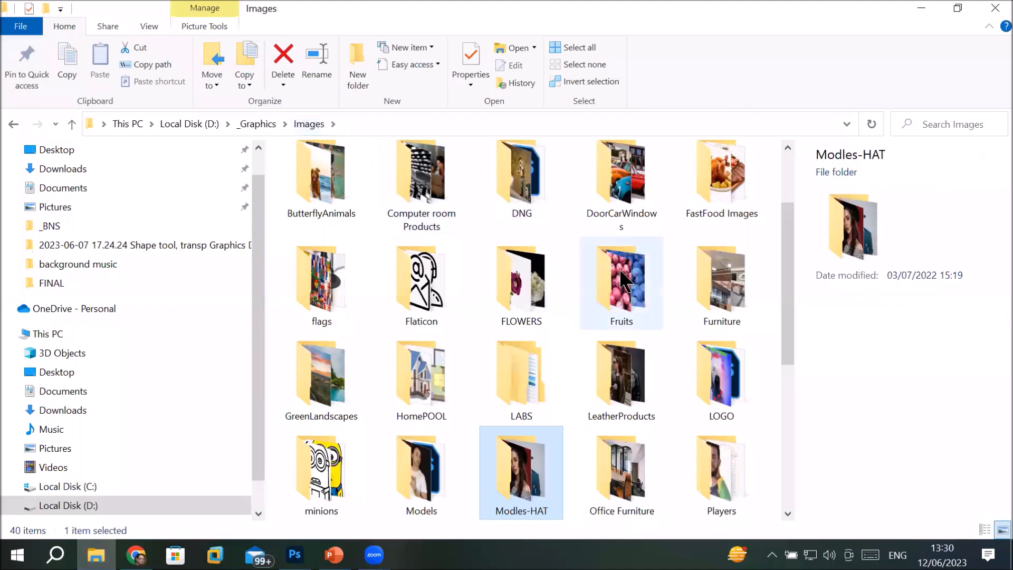
pyautogui.doubleClick(425, 478)
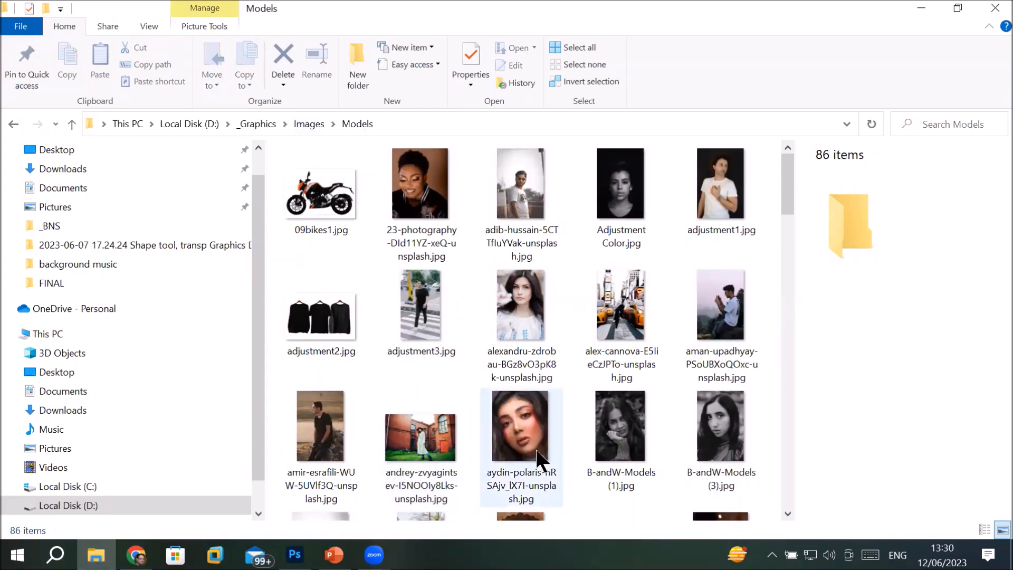
pyautogui.moveTo(784, 200); pyautogui.dragTo(785, 255)
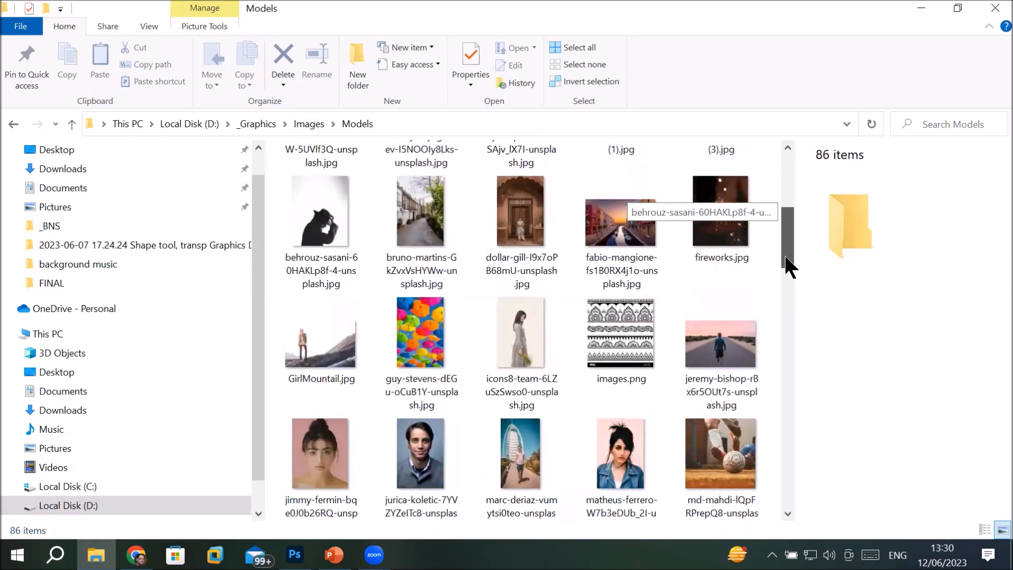
pyautogui.moveTo(786, 256); pyautogui.dragTo(779, 295)
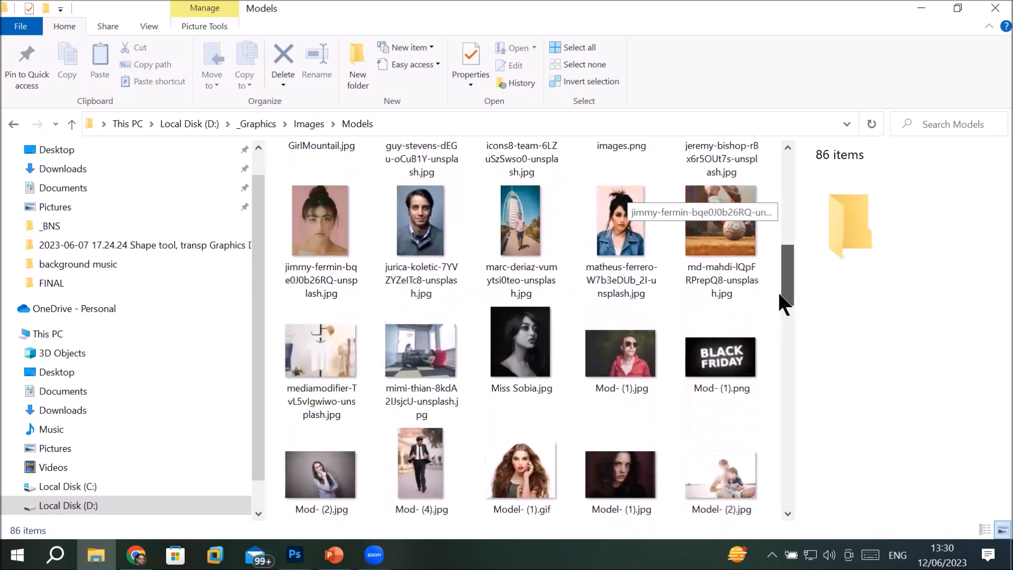
pyautogui.moveTo(779, 295); pyautogui.dragTo(308, 128)
pyautogui.click(308, 124)
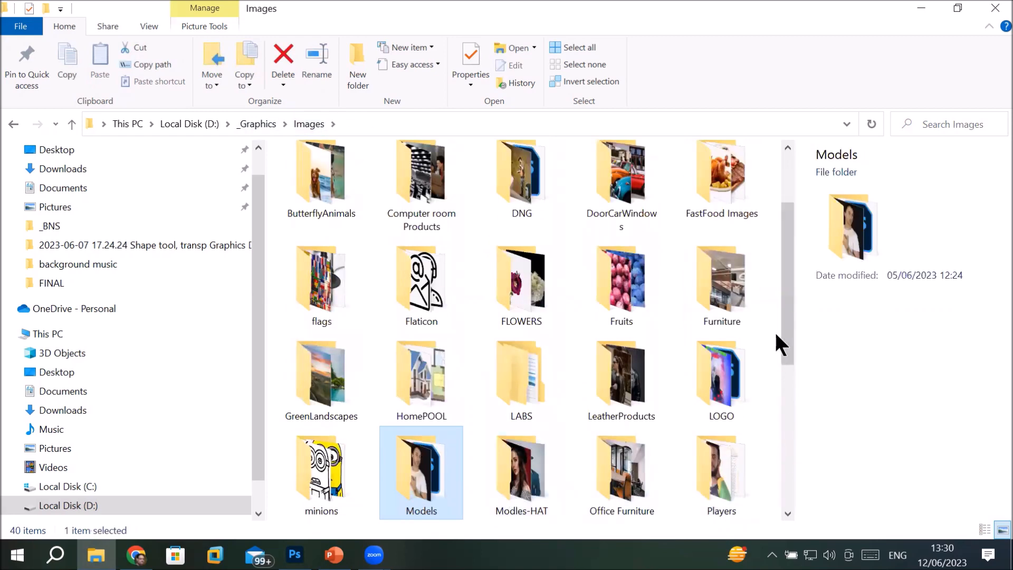
# - Open pngwing.com (2).png, the picture of four children in the Transparent PNG folder, as a new document in Photoshop
pyautogui.moveTo(784, 351); pyautogui.dragTo(779, 427)
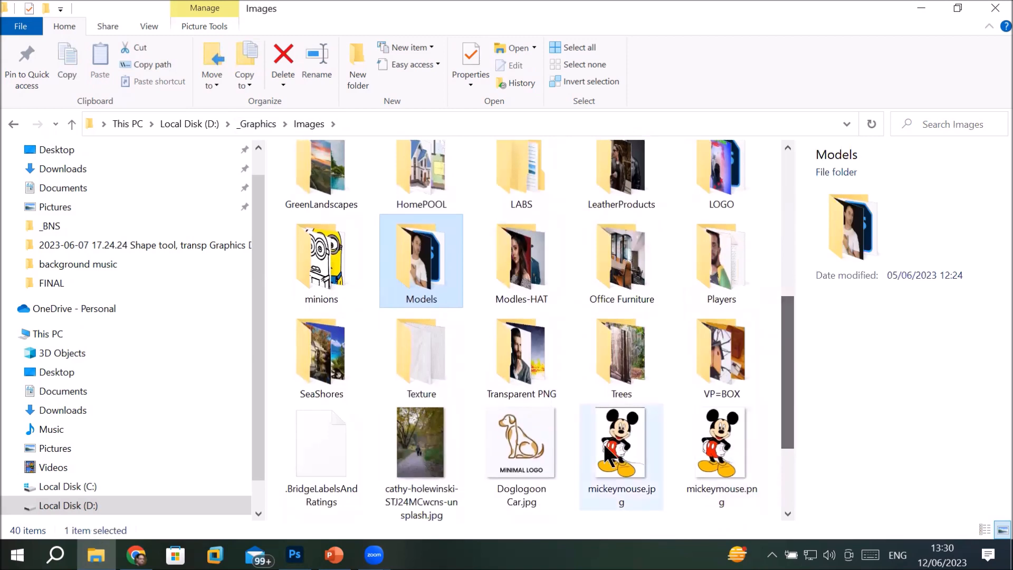
pyautogui.doubleClick(530, 365)
pyautogui.scroll(-5, 633, 388)
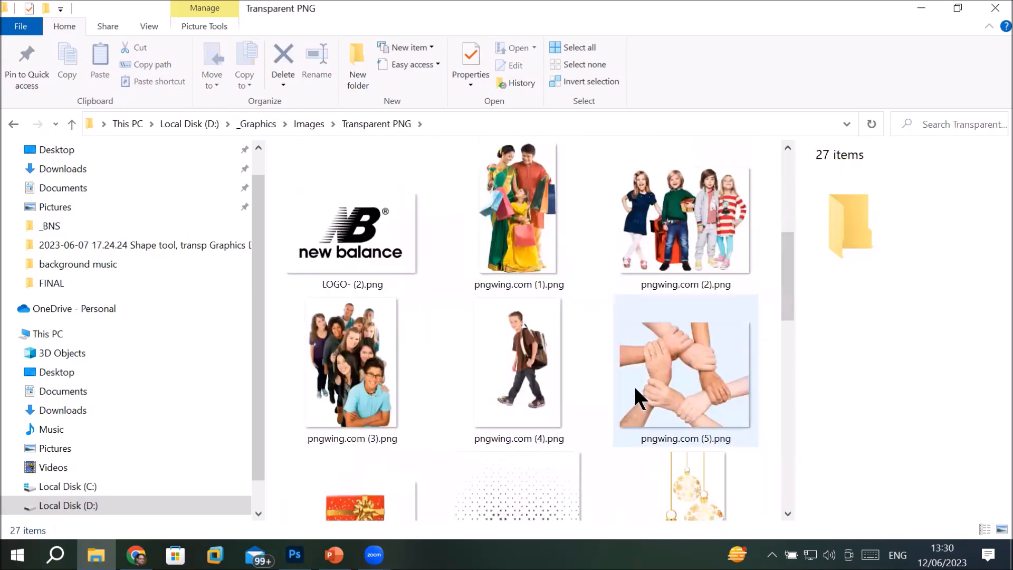
pyautogui.click(698, 220)
pyautogui.moveTo(698, 220); pyautogui.dragTo(452, 74)
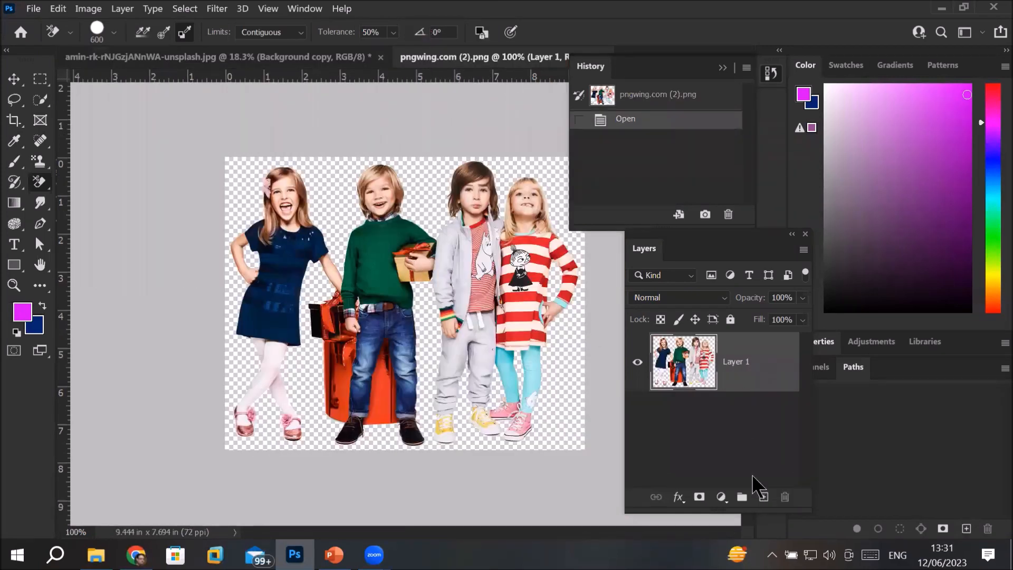
# - Add a new layer below the children and fill it with the magenta foreground colour, then collapse the history list
pyautogui.click(764, 496)
pyautogui.moveTo(685, 380); pyautogui.dragTo(682, 437)
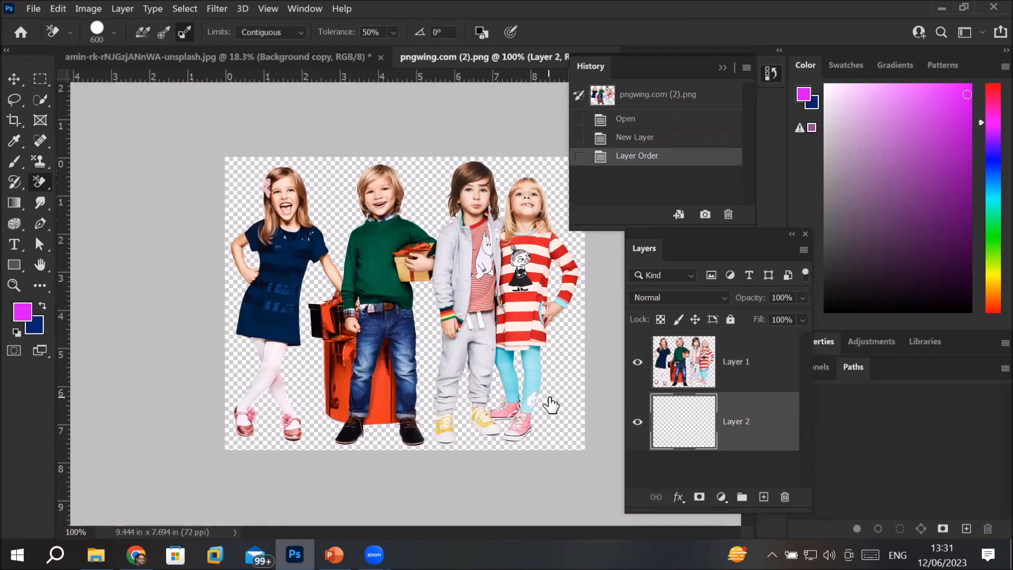
pyautogui.hotkey('alt', 'BackSpace')
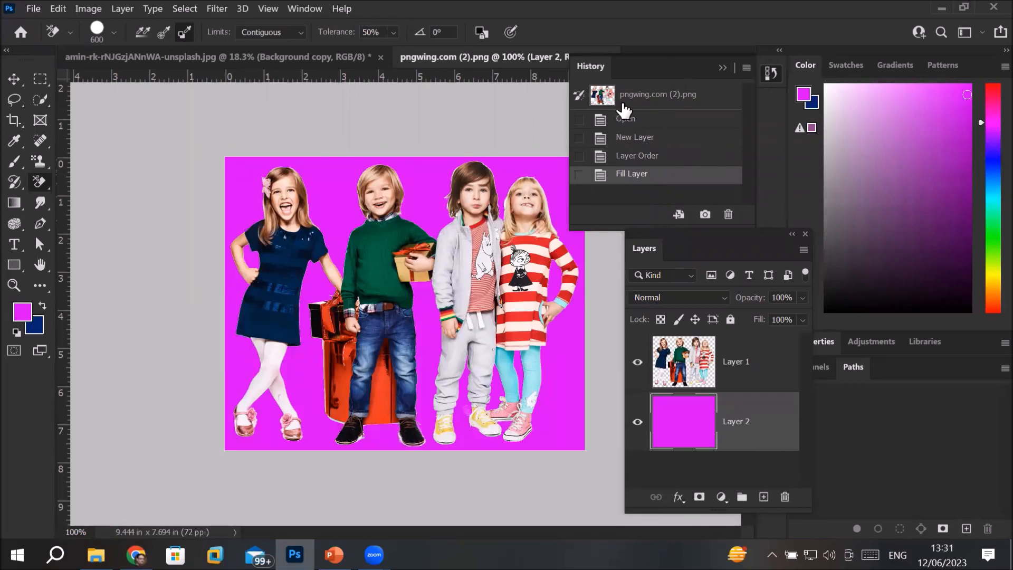
pyautogui.click(722, 68)
pyautogui.scroll(3, 525, 164)
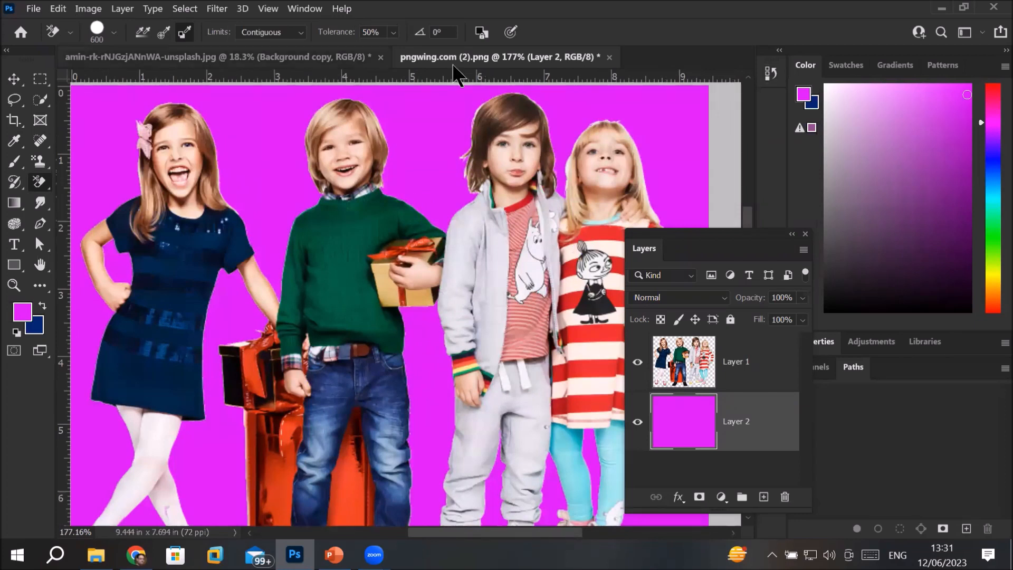
pyautogui.click(219, 9)
pyautogui.click(244, 151)
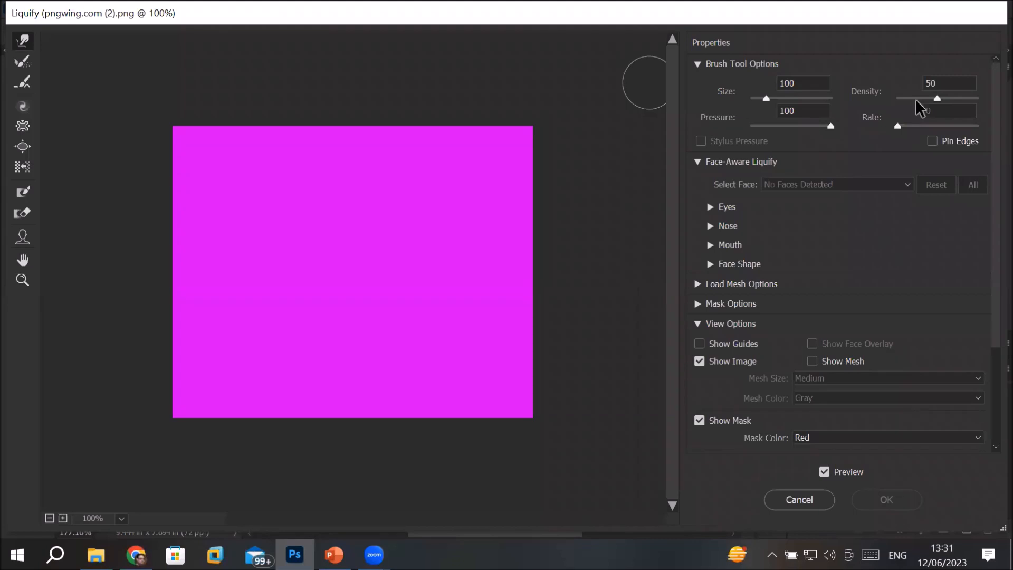
pyautogui.click(798, 499)
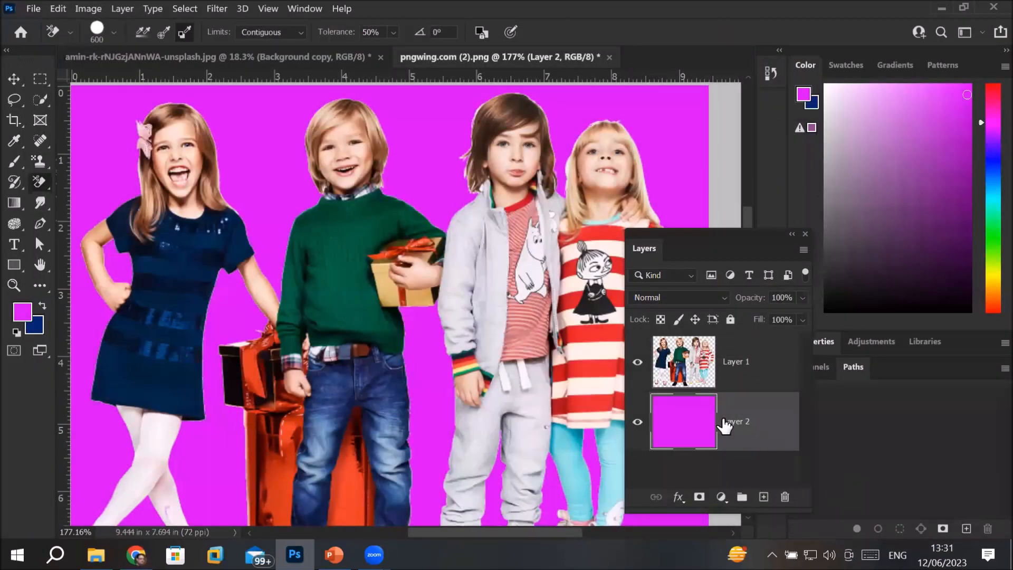
# - Select Layer 1 with the four children and open it in the Liquify filter, showing the faces at 180% zoom
pyautogui.click(702, 364)
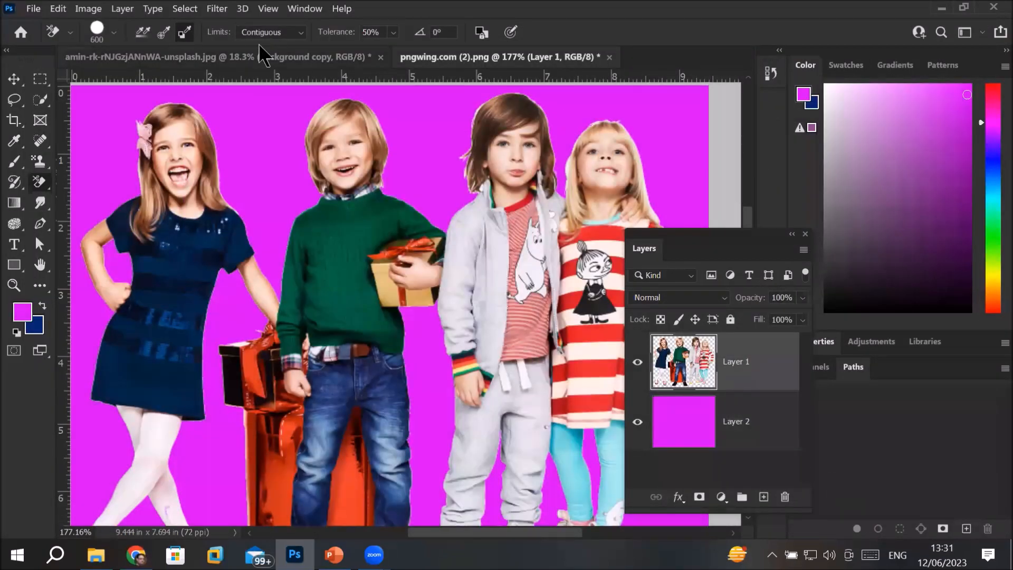
pyautogui.click(217, 9)
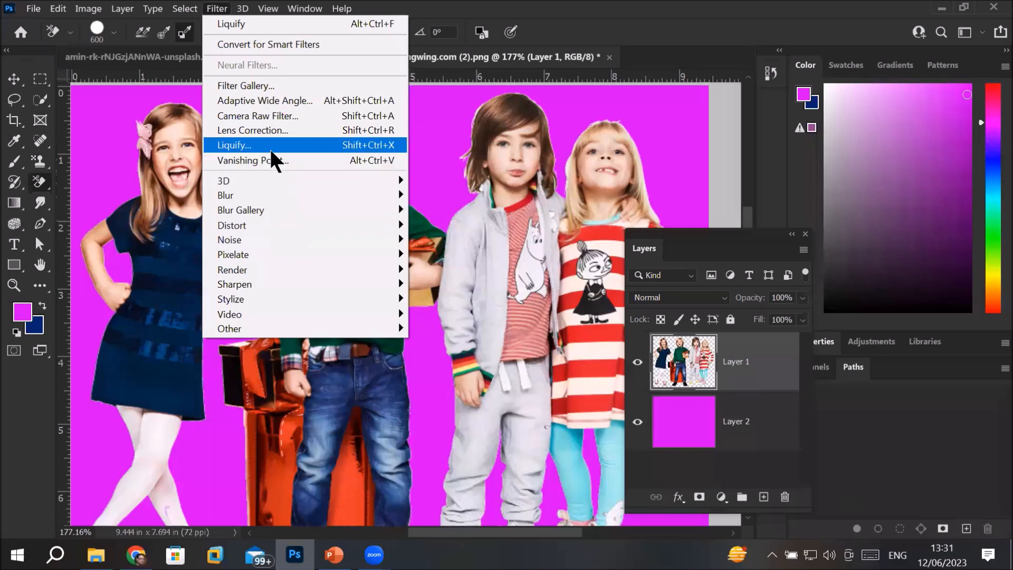
pyautogui.click(271, 146)
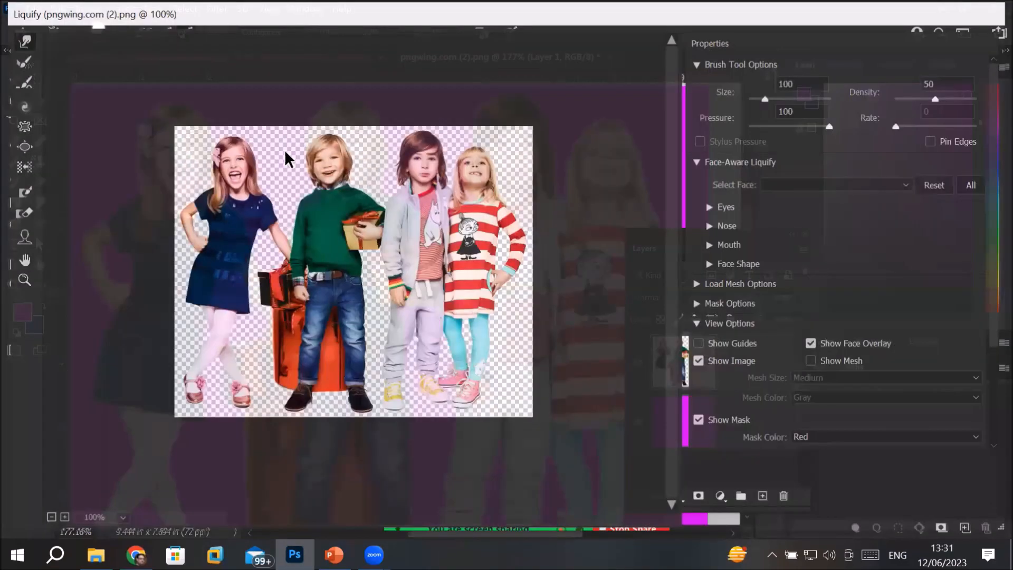
pyautogui.hotkey('ctrl', '+')
pyautogui.hotkey('ctrl', '+')
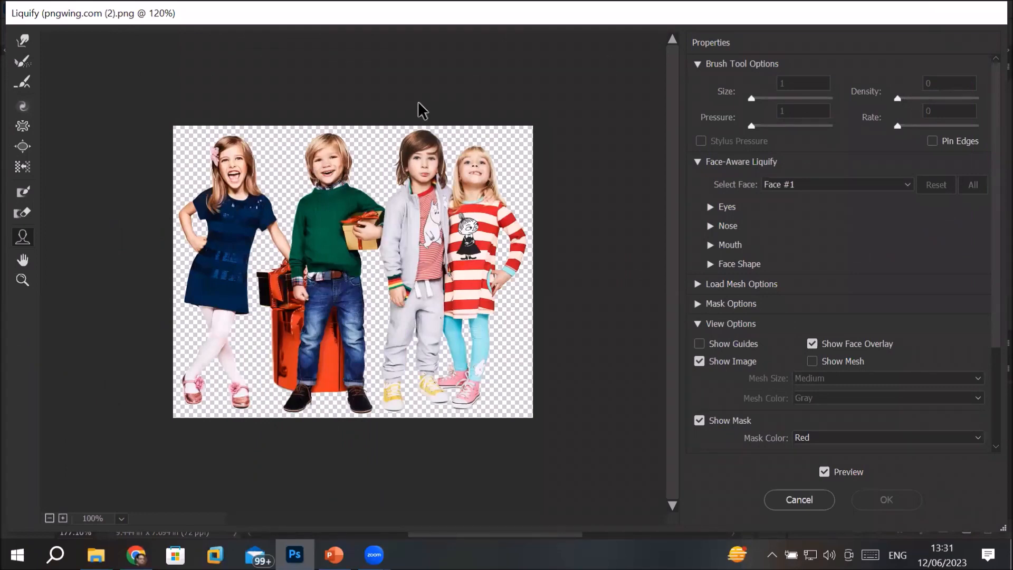
pyautogui.hotkey('ctrl', '+')
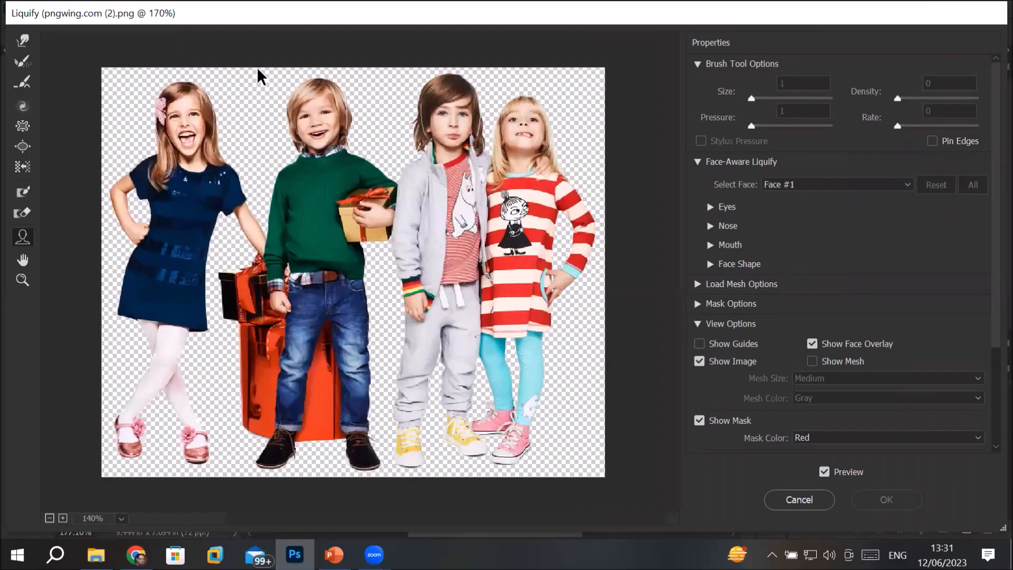
pyautogui.hotkey('ctrl', '+')
pyautogui.moveTo(137, 98)
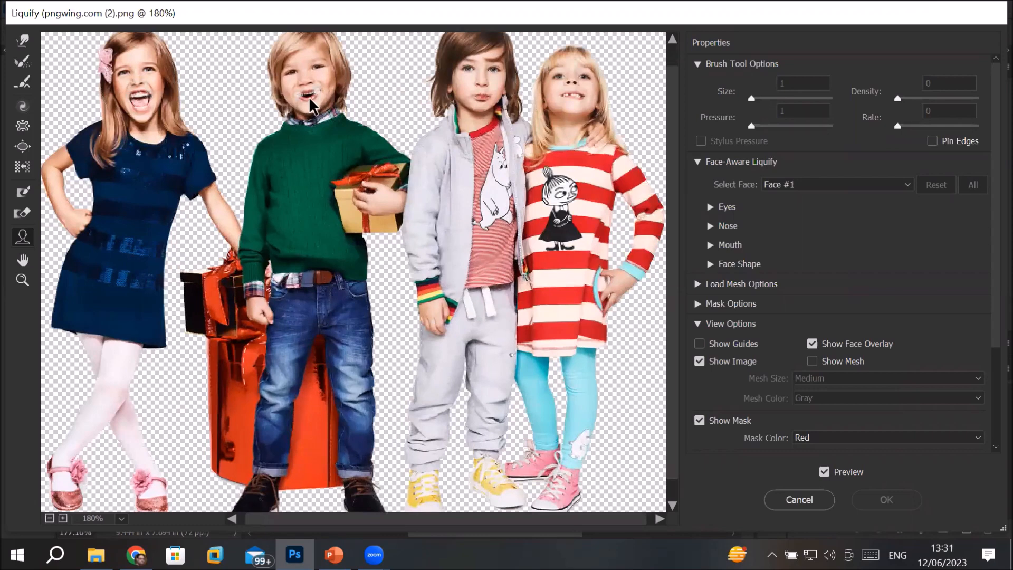
pyautogui.moveTo(561, 99)
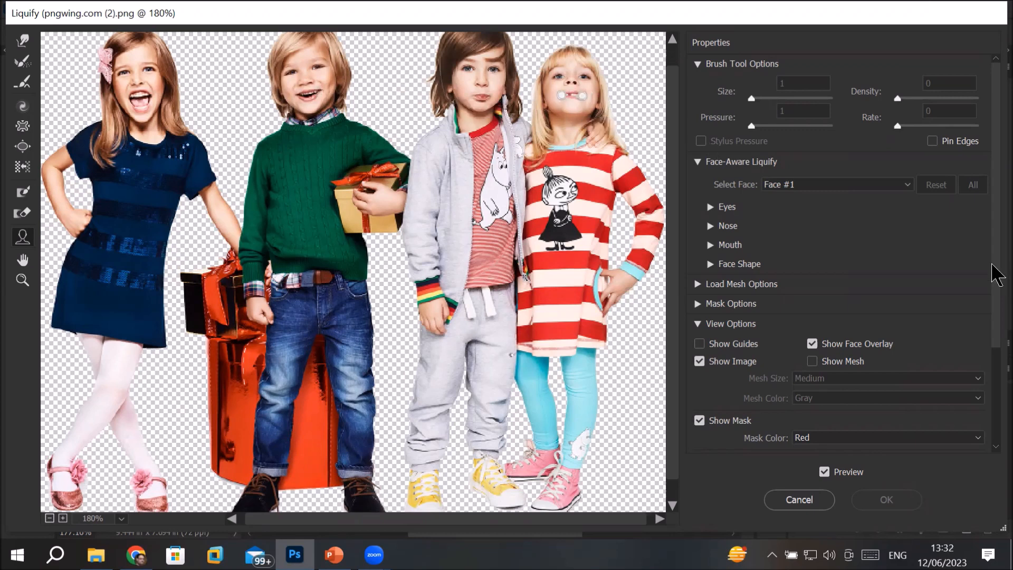
# - Go through Face #2, Face #3 and Face #4 in the Face-Aware Liquify selection and return to Face #1
pyautogui.click(908, 186)
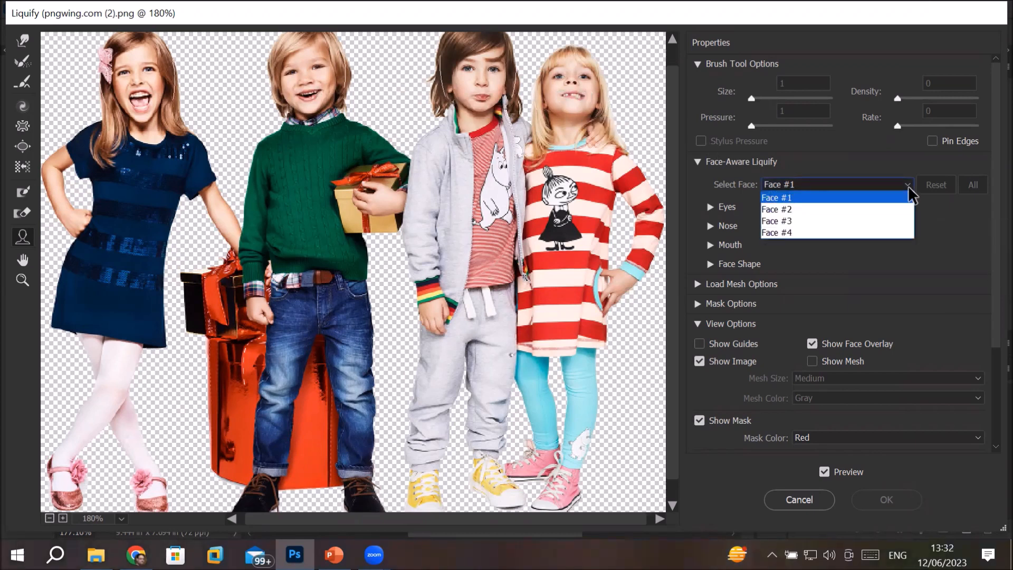
pyautogui.click(876, 210)
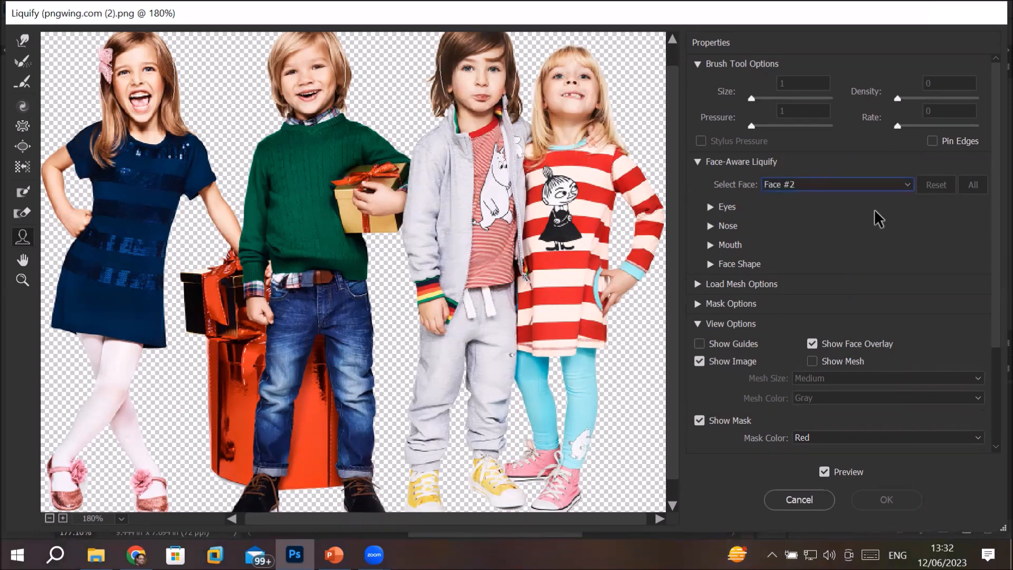
pyautogui.click(906, 185)
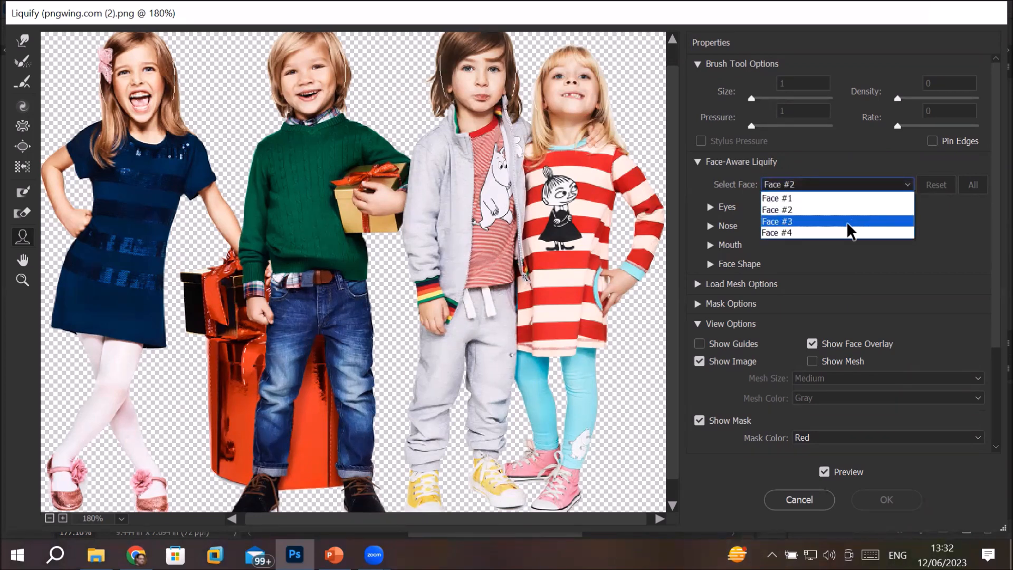
pyautogui.click(848, 223)
pyautogui.click(909, 185)
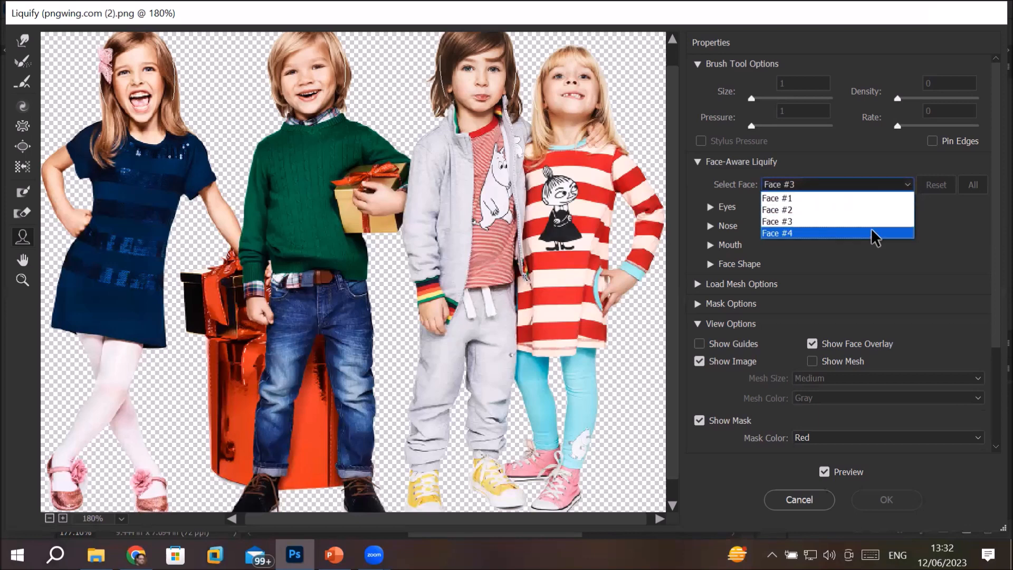
pyautogui.click(871, 232)
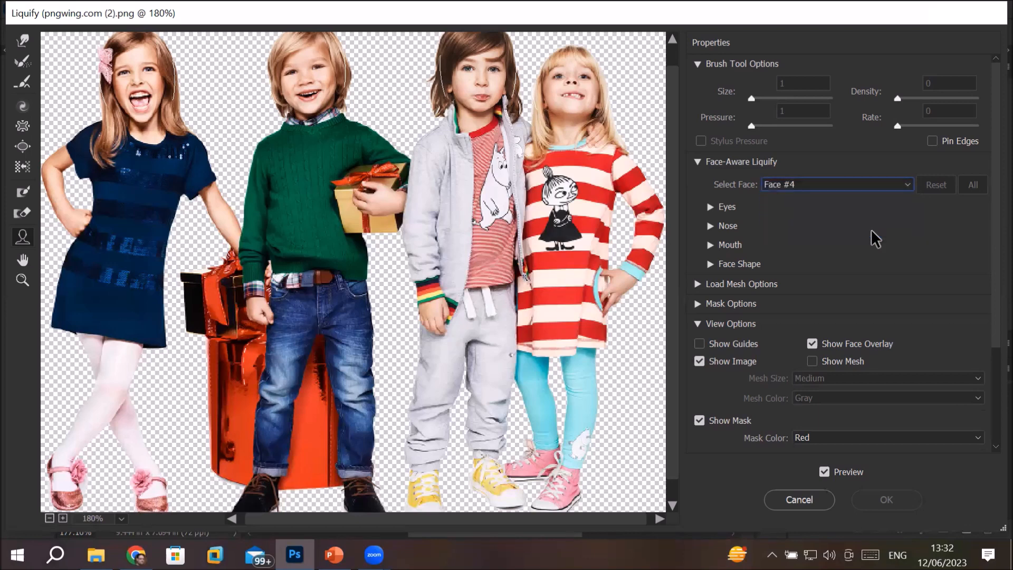
pyautogui.click(903, 184)
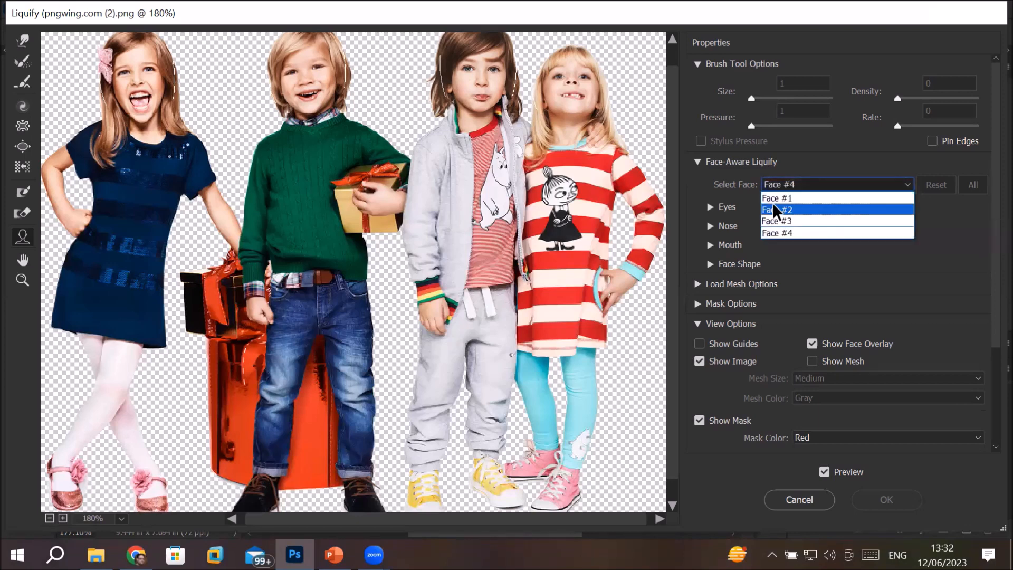
pyautogui.click(777, 197)
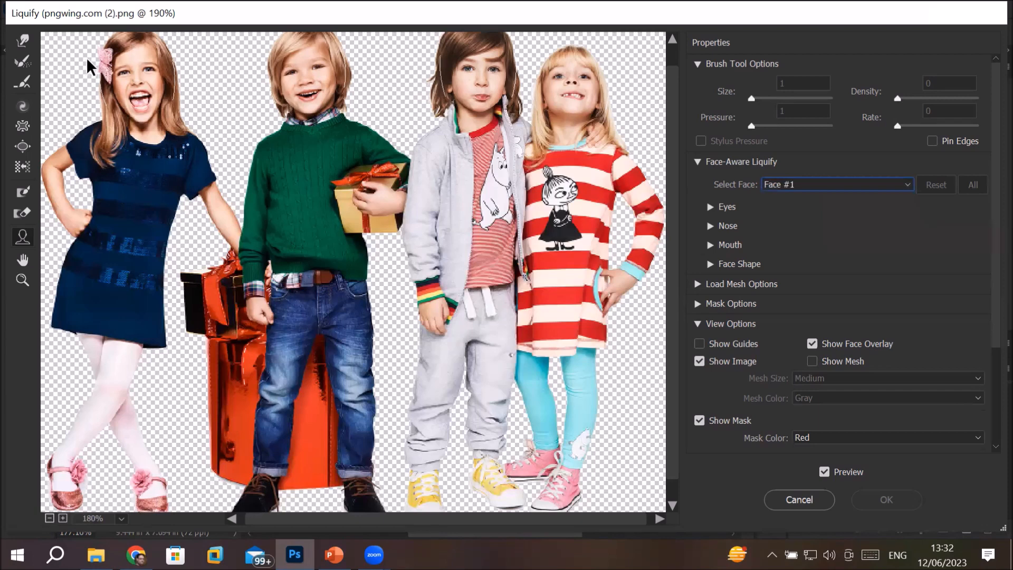
# - Examine the face of the girl in the blue dress at 480% zoom and look at the available eye settings
pyautogui.scroll(3, 86, 57)
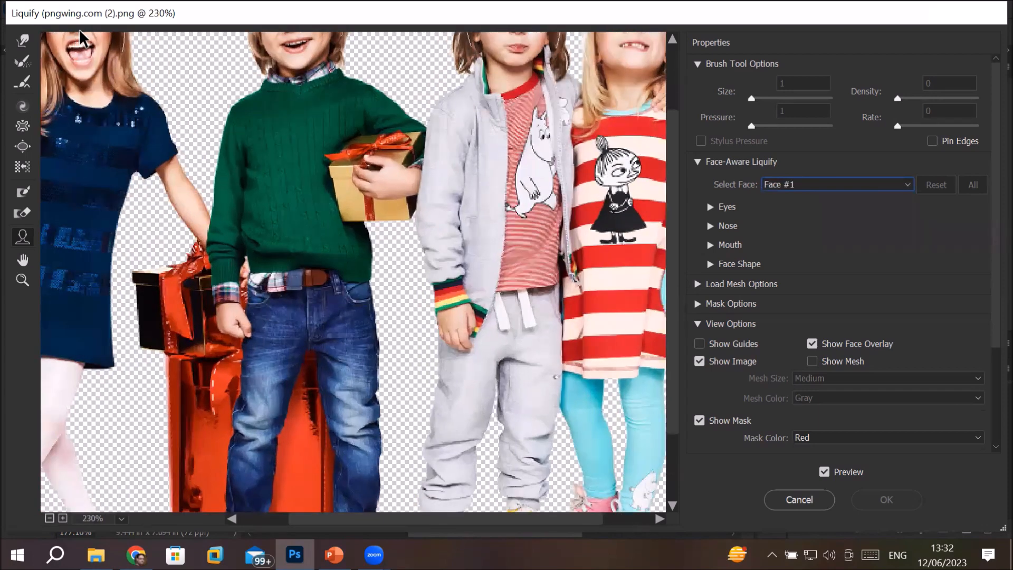
pyautogui.moveTo(79, 30)
pyautogui.mouseDown()
pyautogui.moveTo(131, 93)
pyautogui.moveTo(75, 31)
pyautogui.mouseUp()
pyautogui.scroll(2, 114, 71)
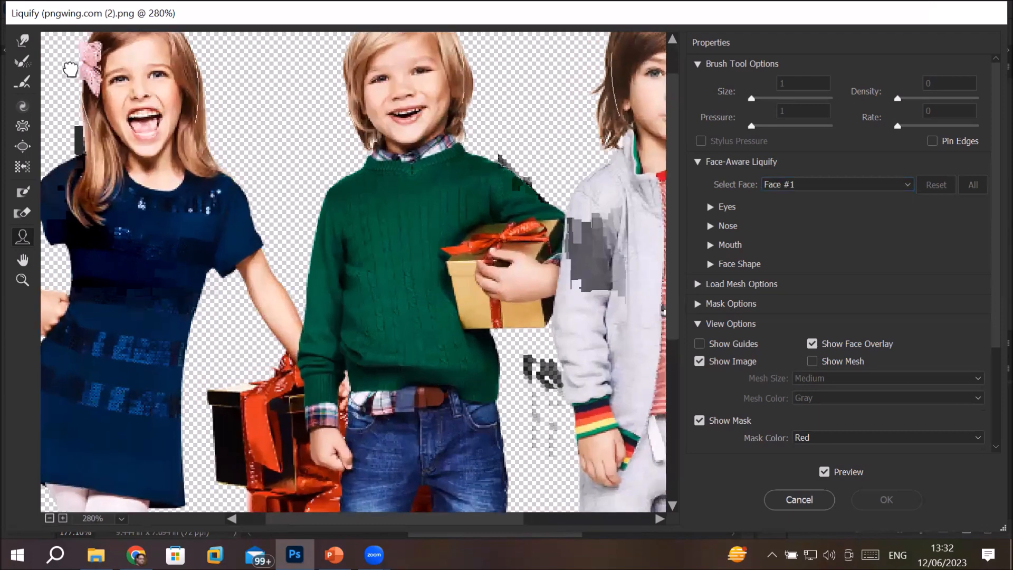
pyautogui.moveTo(89, 67); pyautogui.dragTo(141, 109)
pyautogui.scroll(1, 108, 74)
pyautogui.scroll(2, 96, 64)
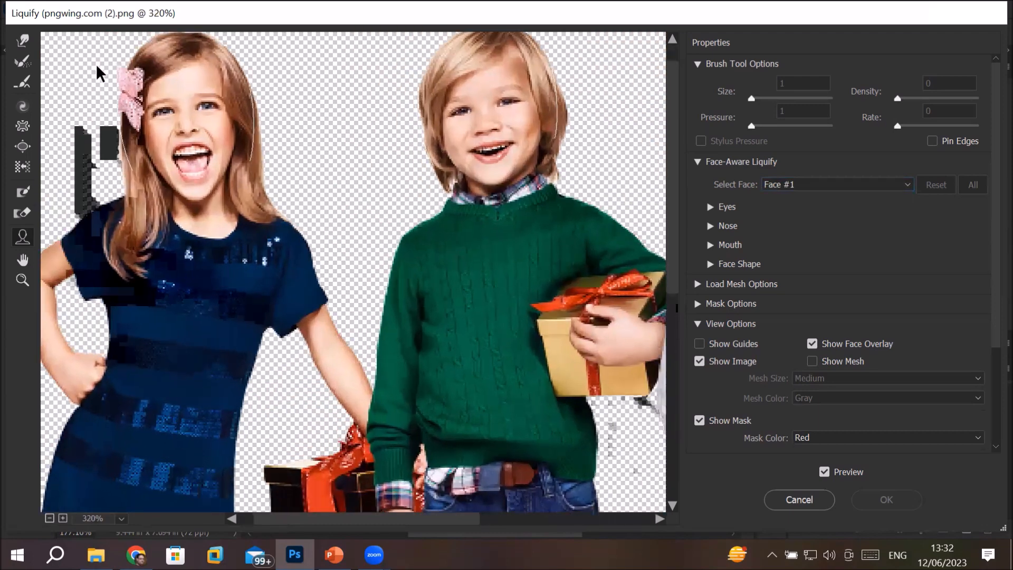
pyautogui.moveTo(97, 121); pyautogui.dragTo(185, 153)
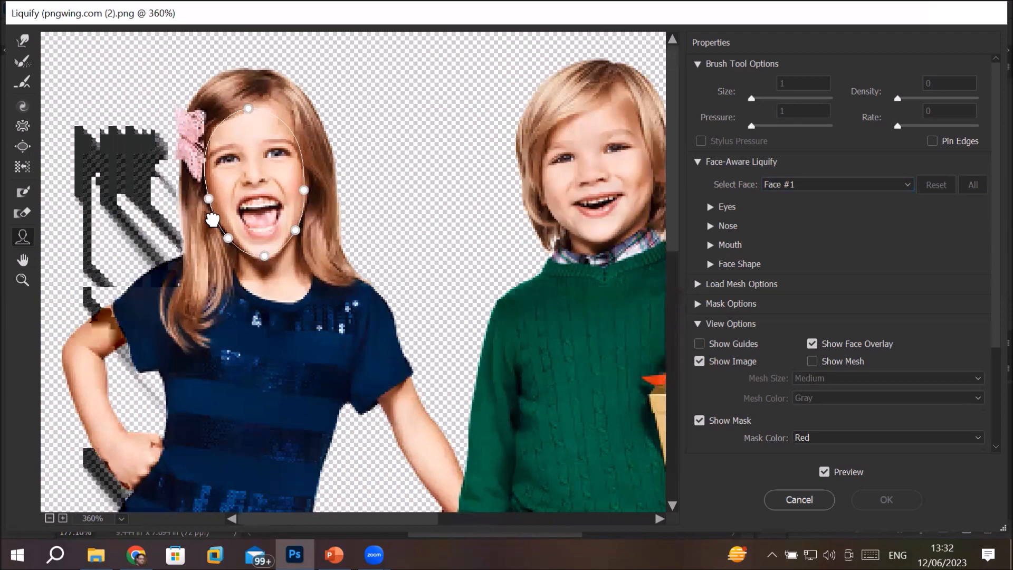
pyautogui.scroll(2, 170, 106)
pyautogui.moveTo(170, 106); pyautogui.dragTo(136, 74)
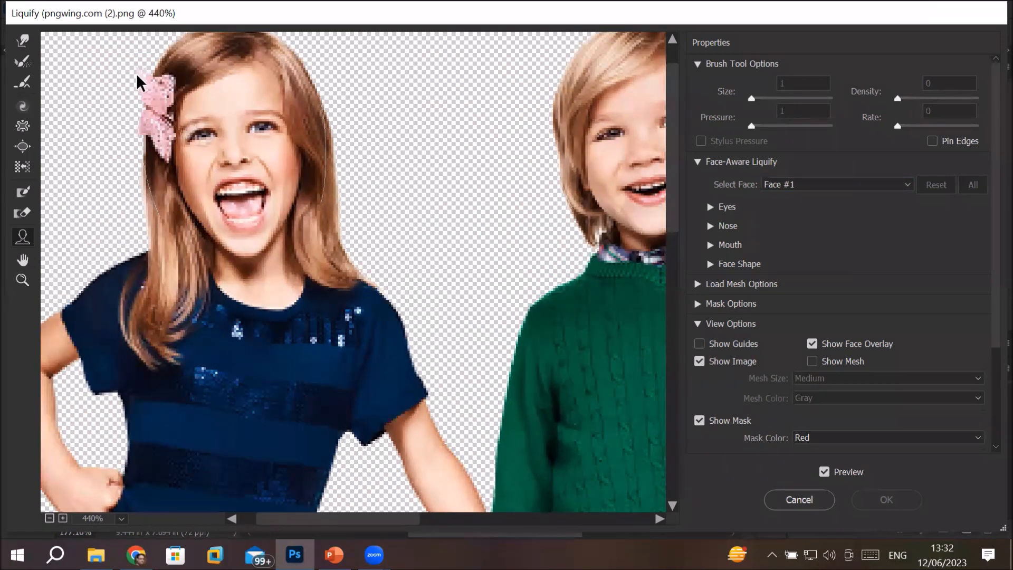
pyautogui.scroll(1, 135, 62)
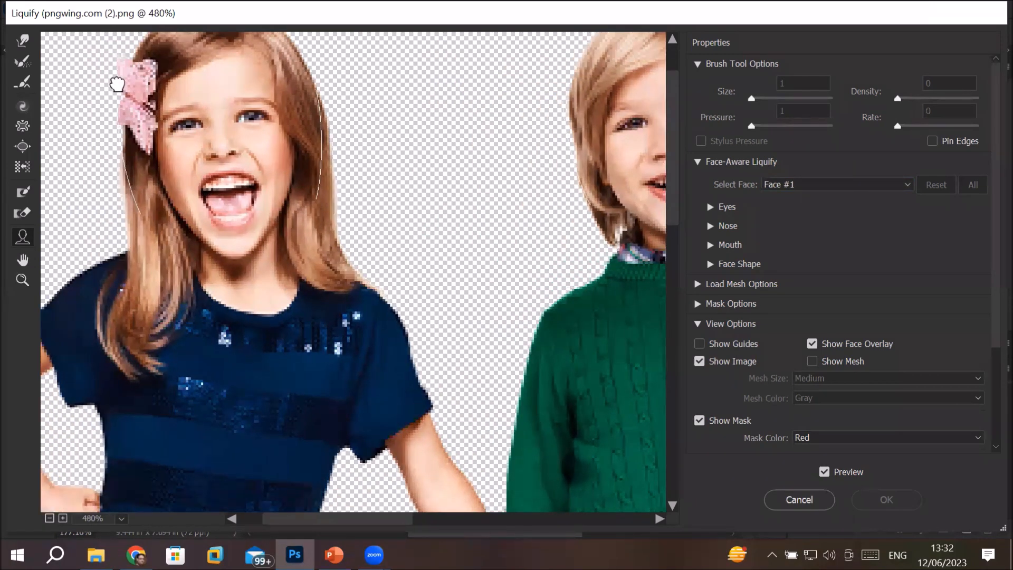
pyautogui.moveTo(117, 83); pyautogui.dragTo(117, 129)
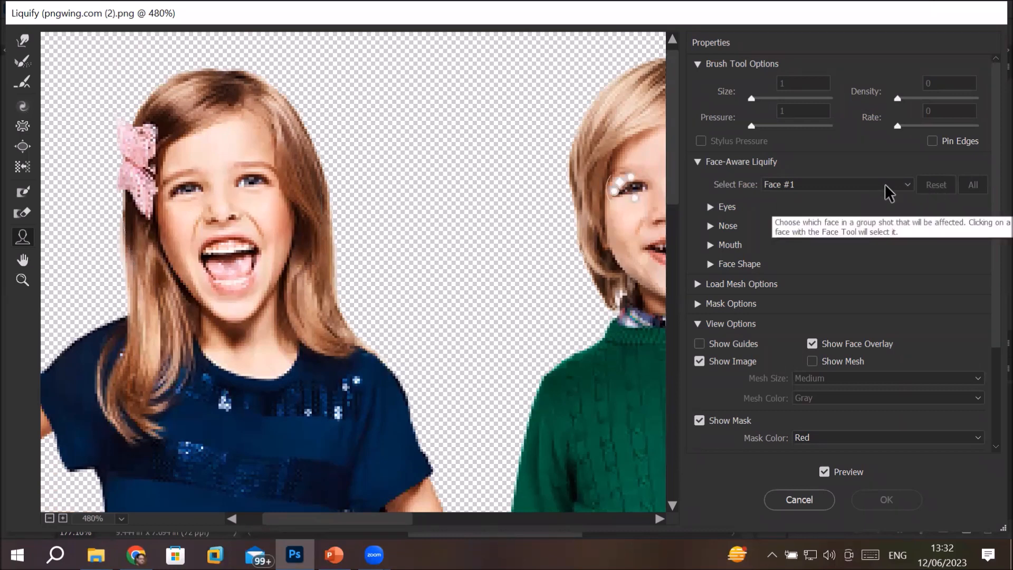
pyautogui.click(711, 207)
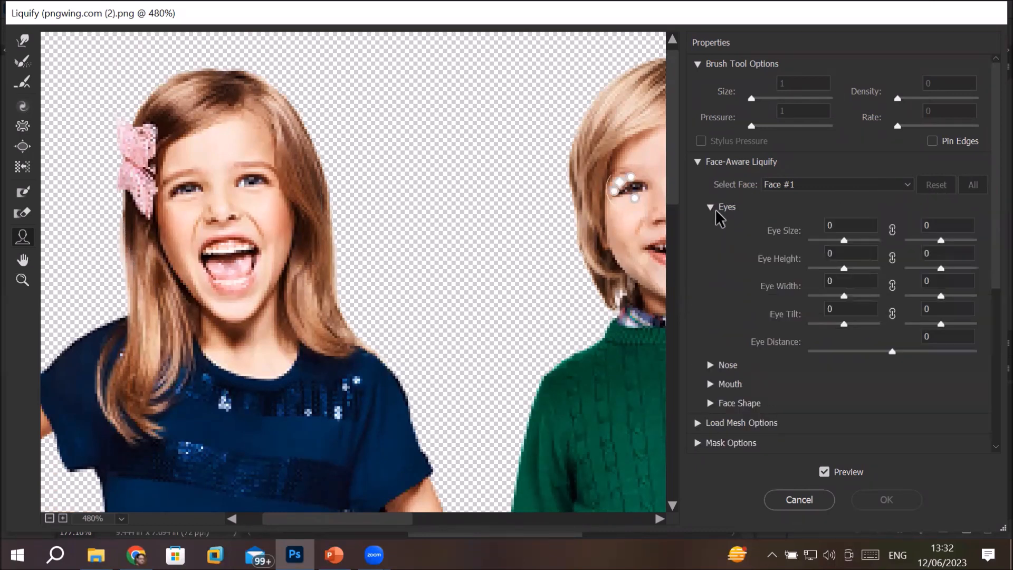
pyautogui.click(712, 206)
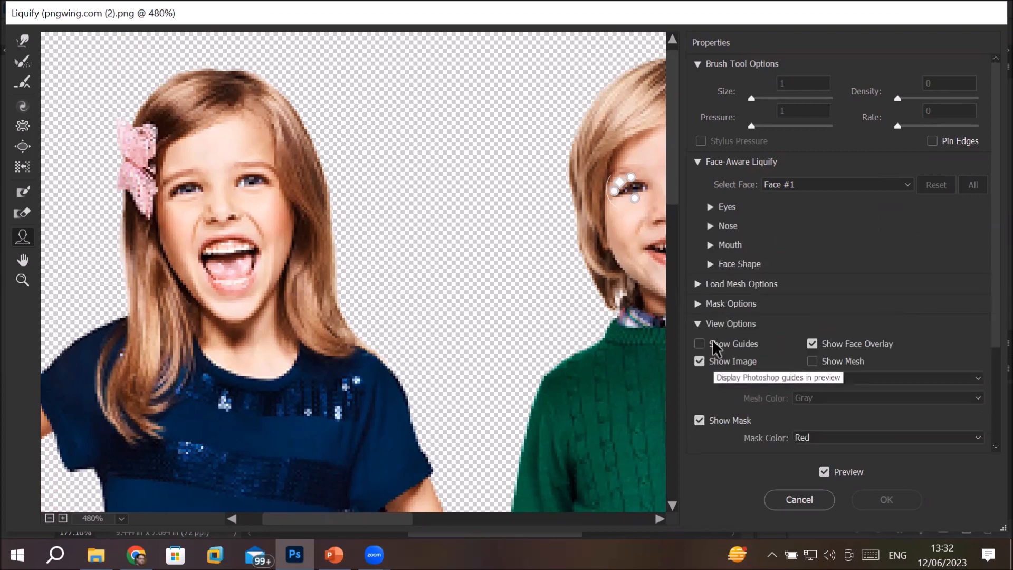
# - Try Smile -98, Upper Lip -100, Lower Lip -100, Mouth Width 52 and Mouth Height 4 on Face #1, and reset all faces
pyautogui.click(711, 241)
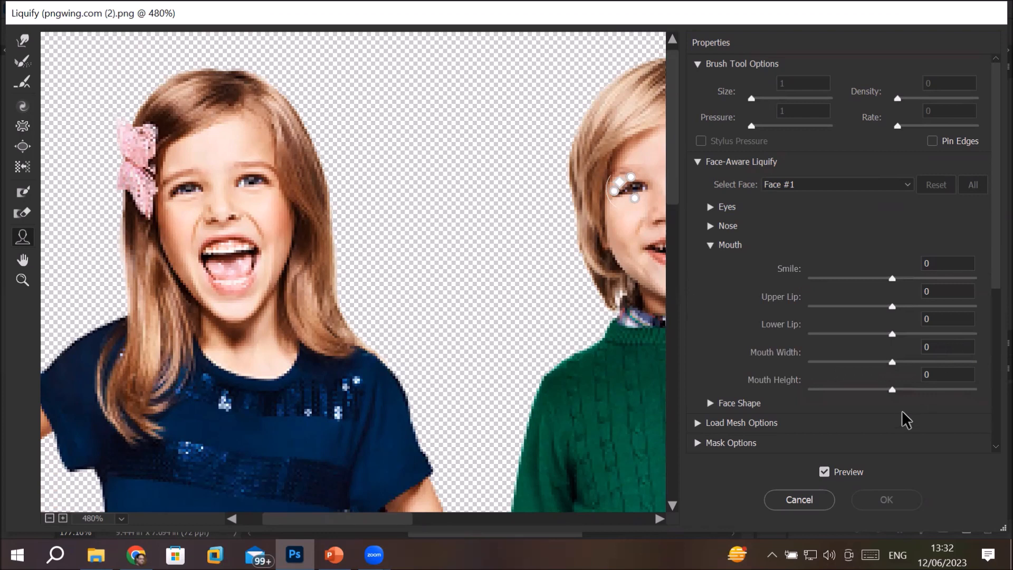
pyautogui.moveTo(893, 389)
pyautogui.mouseDown()
pyautogui.moveTo(964, 397)
pyautogui.moveTo(805, 387)
pyautogui.moveTo(938, 397)
pyautogui.moveTo(881, 405)
pyautogui.mouseUp()
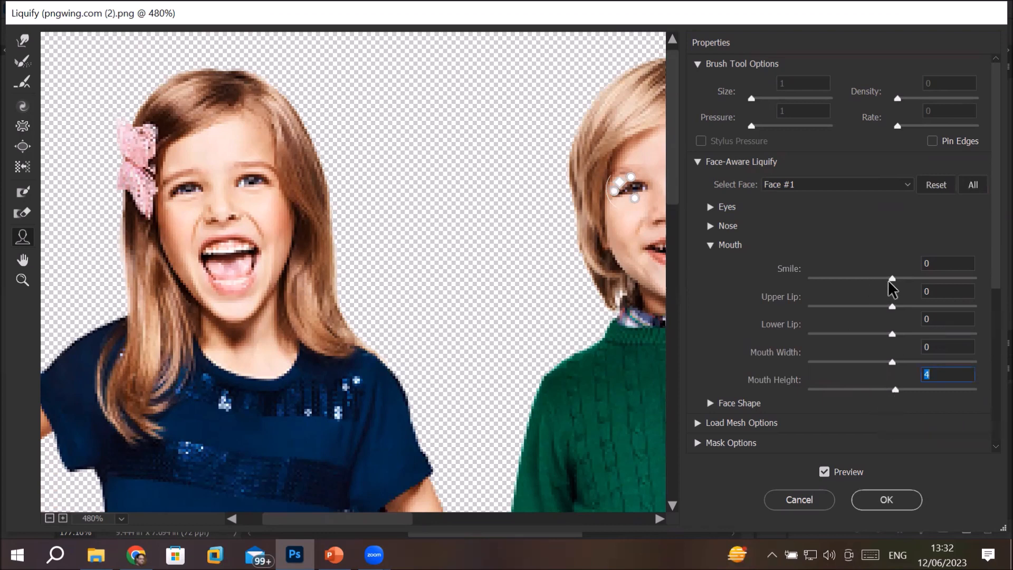
pyautogui.moveTo(893, 281); pyautogui.dragTo(979, 281)
pyautogui.moveTo(976, 280); pyautogui.dragTo(971, 280)
pyautogui.moveTo(846, 279); pyautogui.dragTo(811, 279)
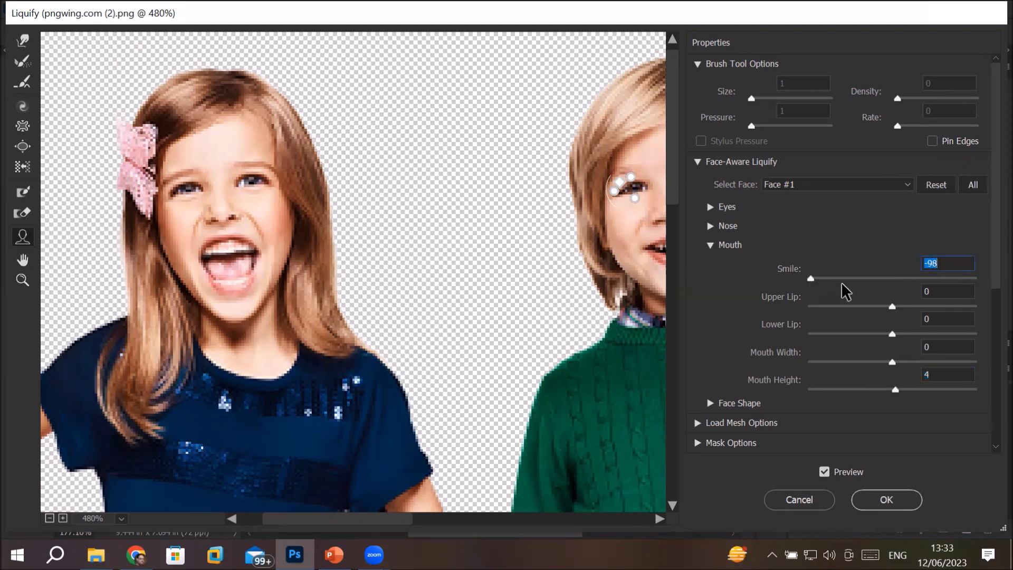
pyautogui.moveTo(892, 306); pyautogui.dragTo(810, 306)
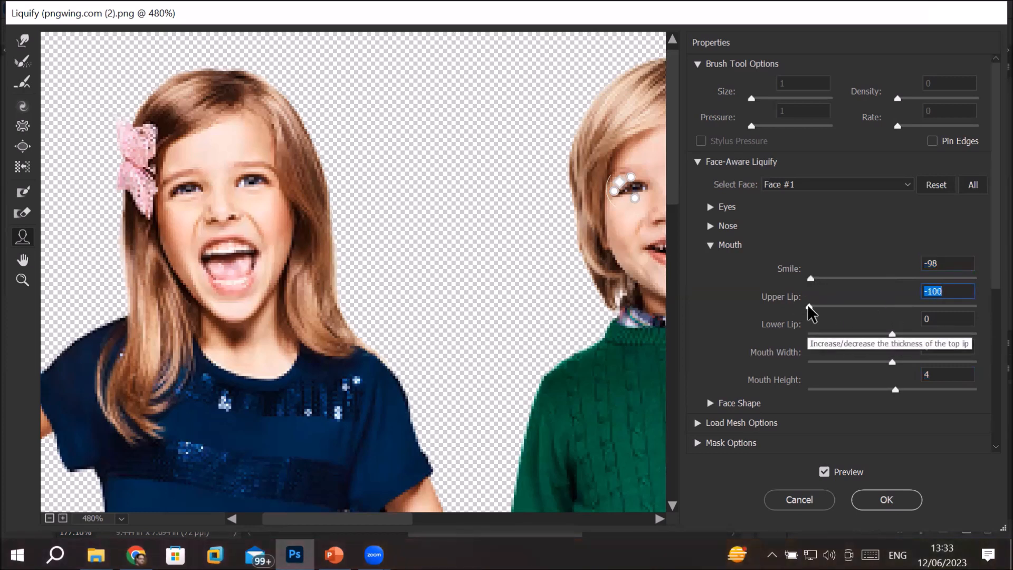
pyautogui.moveTo(892, 334); pyautogui.dragTo(802, 330)
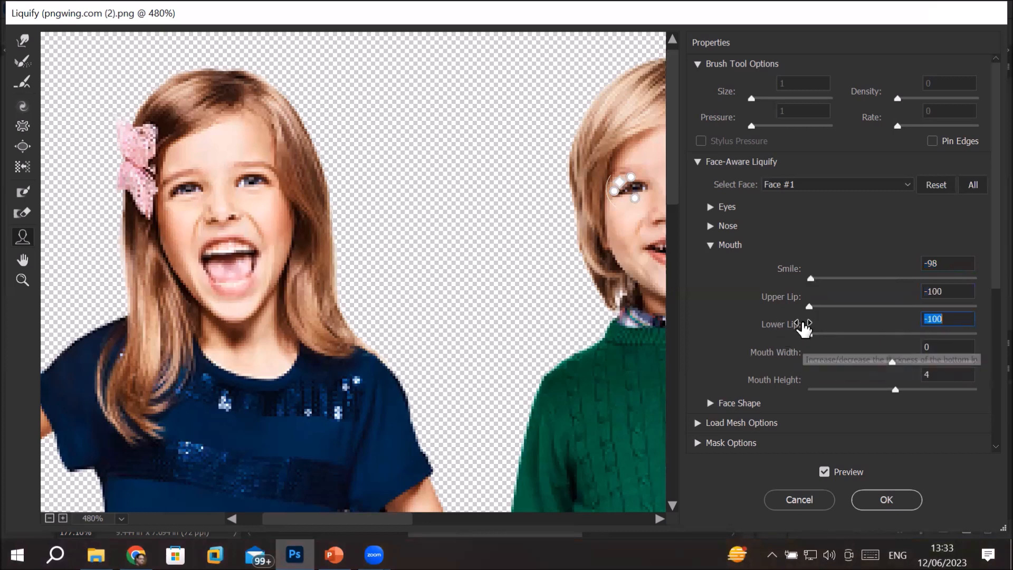
pyautogui.moveTo(854, 362); pyautogui.dragTo(803, 344)
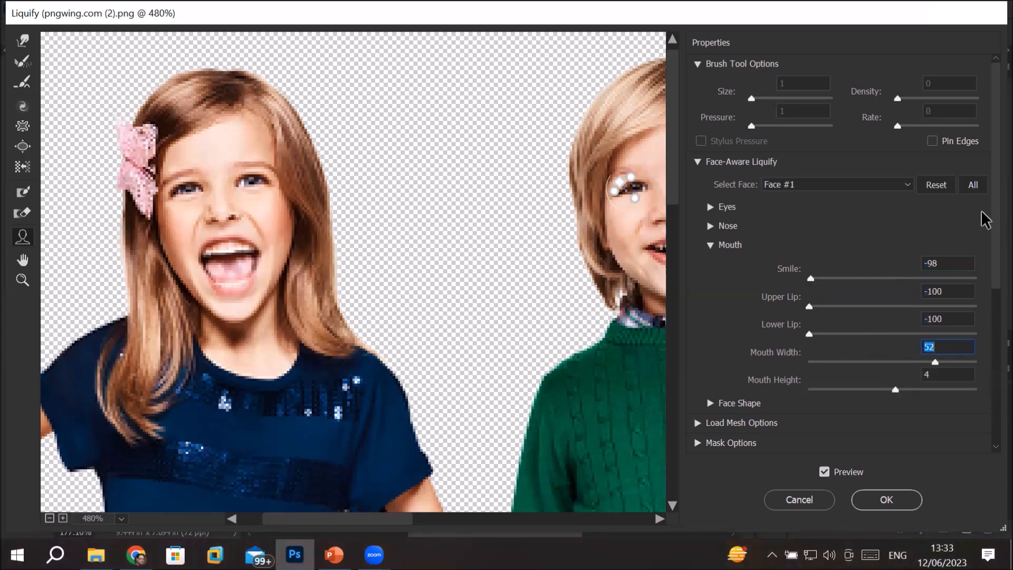
pyautogui.click(974, 185)
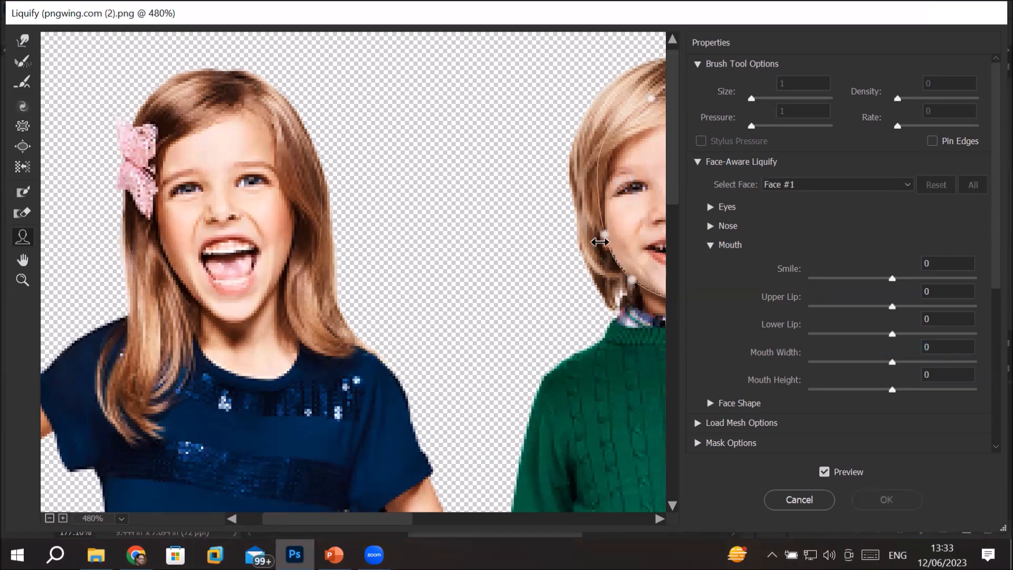
# - With all four children in view at 180%, set the mouth of Face #1 to Smile 100 and Upper Lip 28
pyautogui.scroll(-1, 604, 238)
pyautogui.scroll(-3, 575, 218)
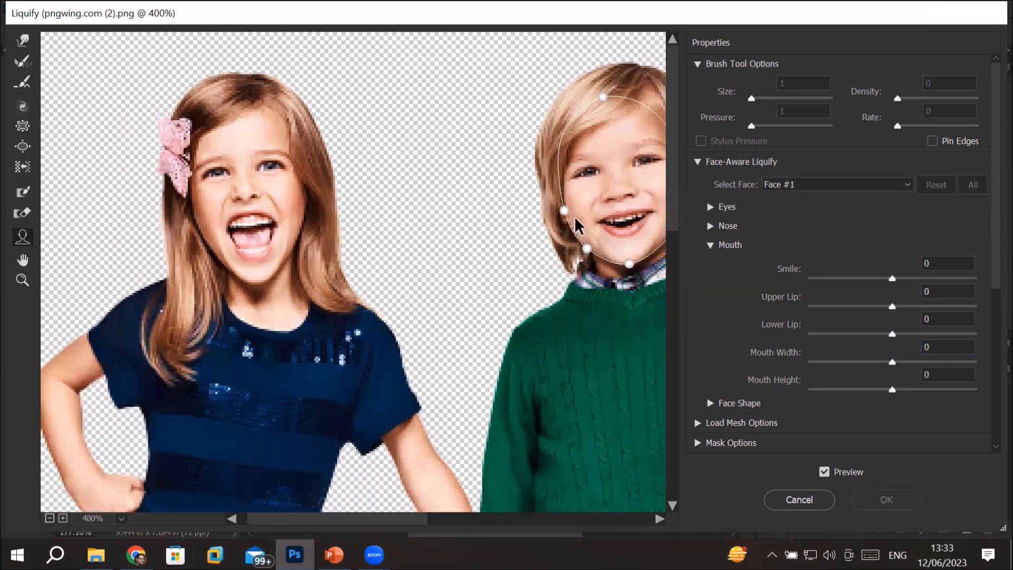
pyautogui.scroll(-1, 574, 217)
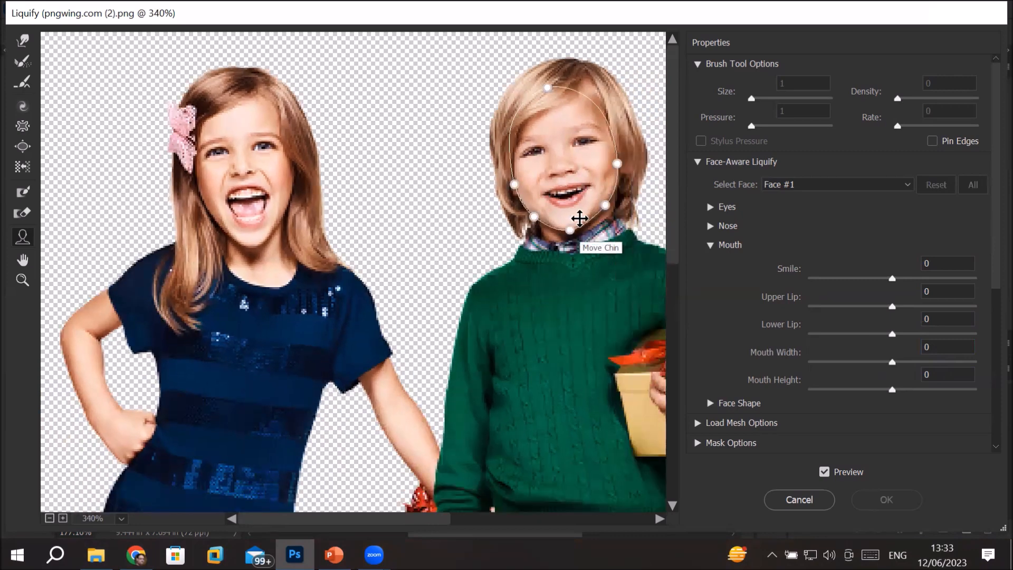
pyautogui.scroll(-1, 594, 220)
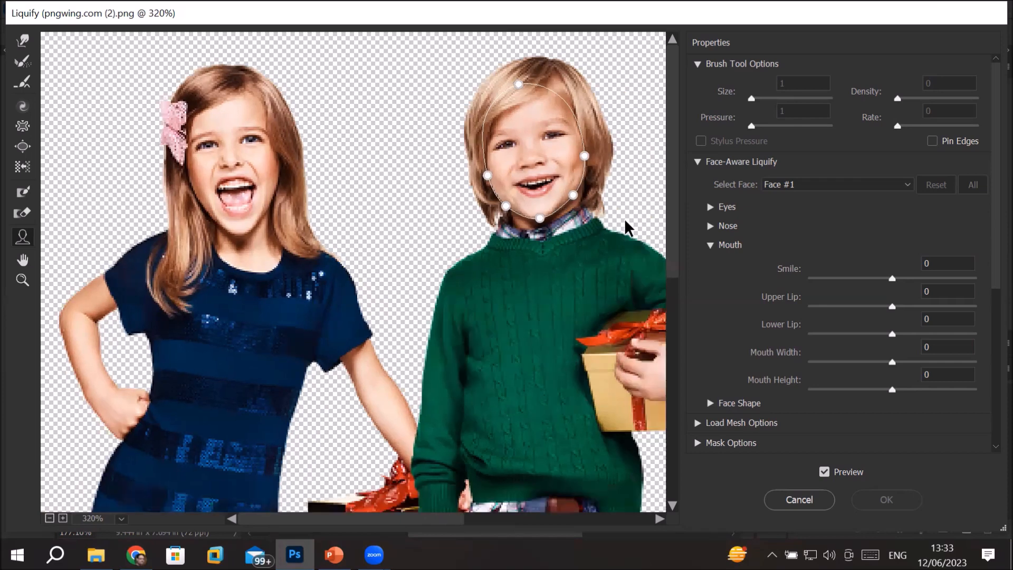
pyautogui.scroll(-2, 634, 178)
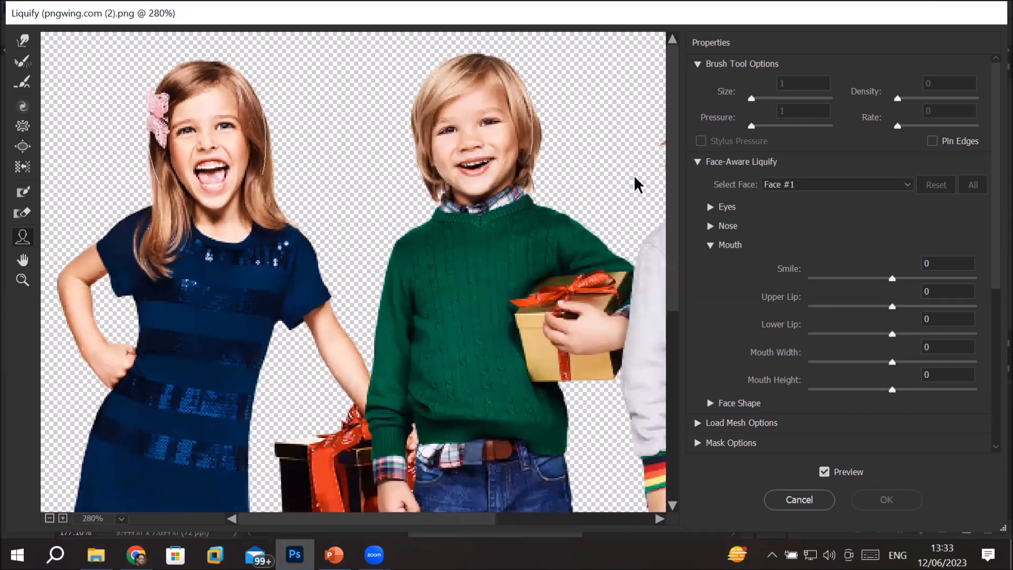
pyautogui.scroll(-3, 634, 177)
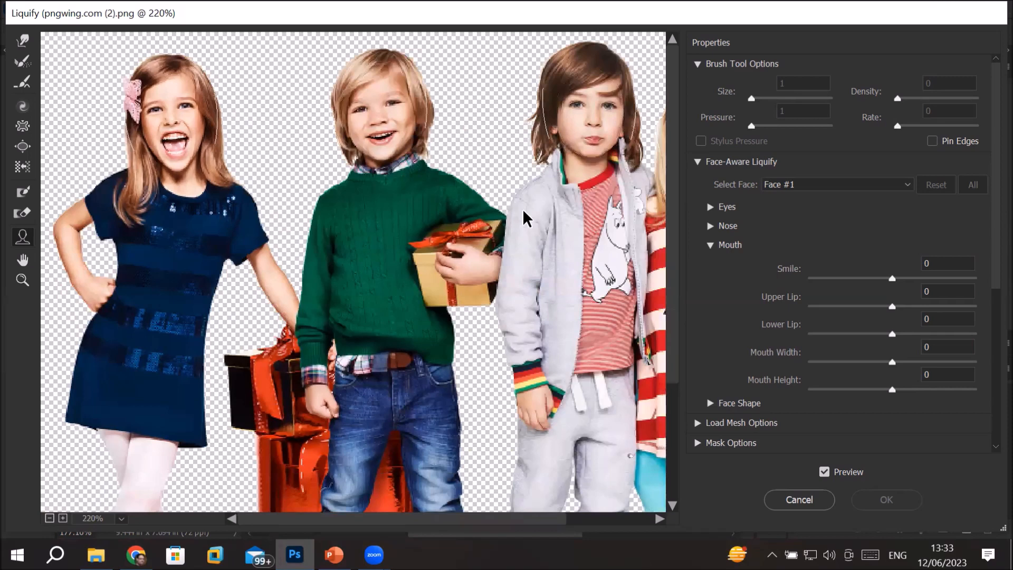
pyautogui.scroll(-2, 526, 218)
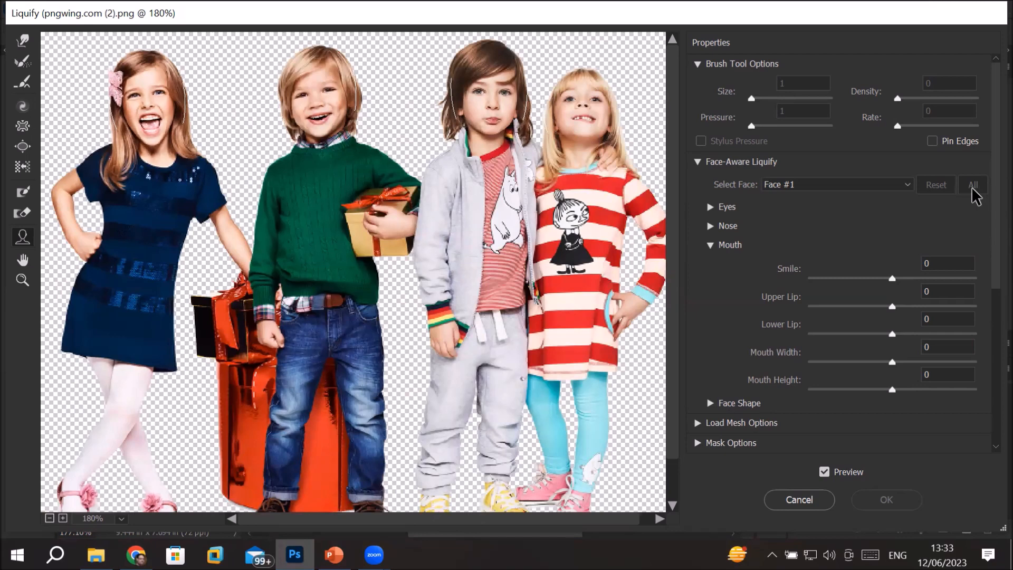
pyautogui.moveTo(891, 278); pyautogui.dragTo(977, 290)
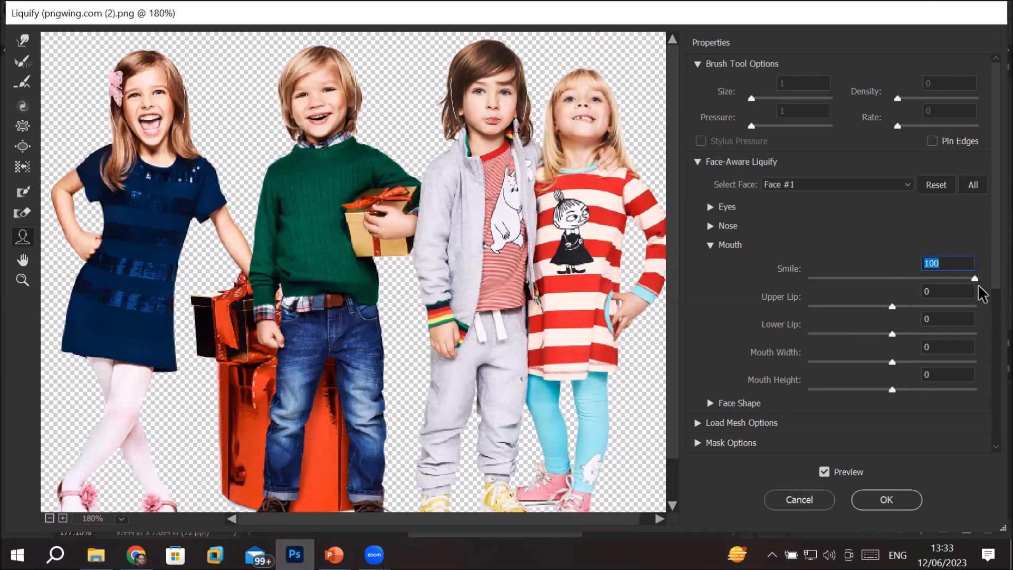
pyautogui.moveTo(892, 306); pyautogui.dragTo(966, 306)
pyautogui.write('28')
pyautogui.press('Return')
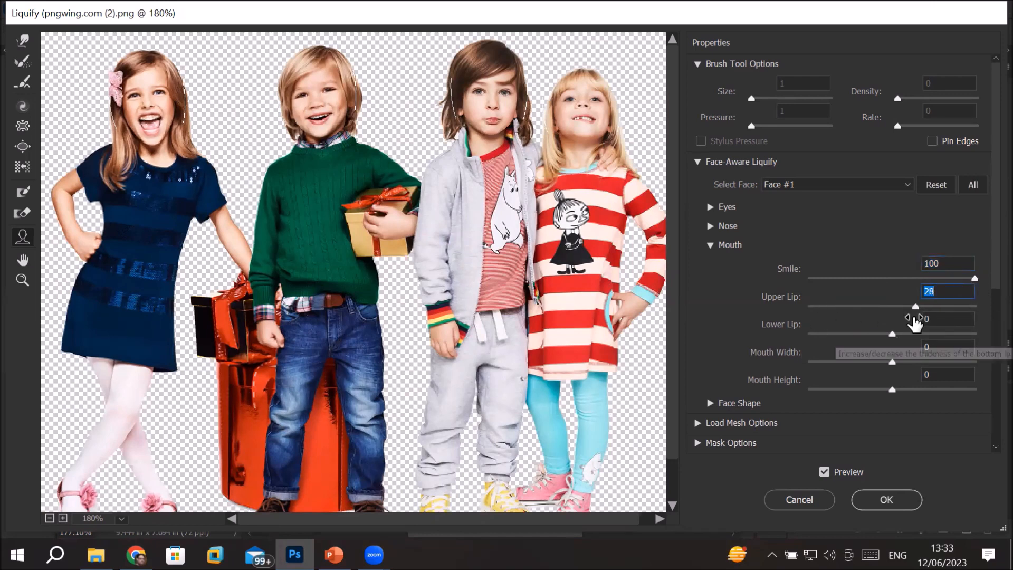
# - Link the tilt of both eyes on Face #1, try the maximum of 100 and set Eye Tilt to 20
pyautogui.click(713, 205)
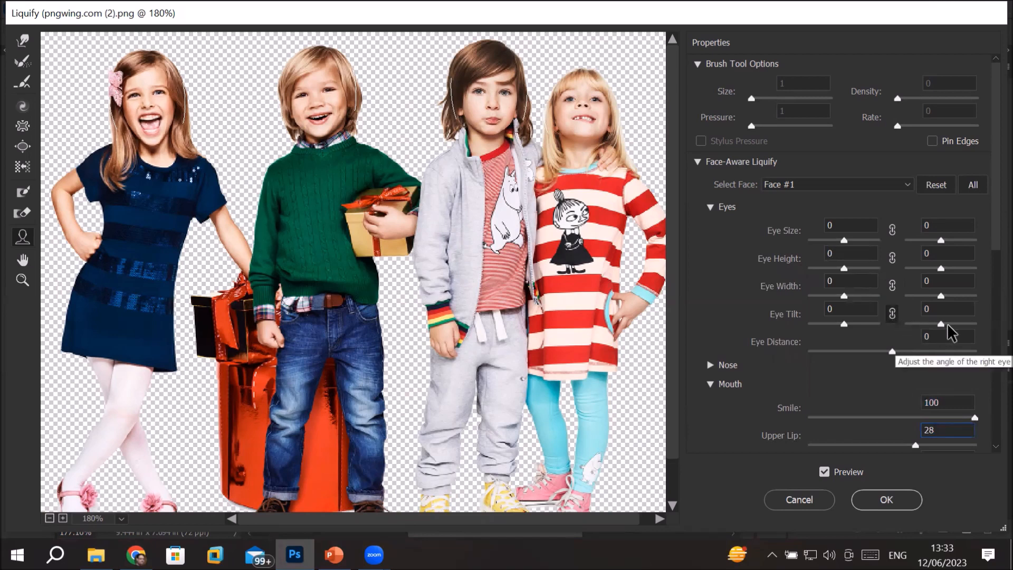
pyautogui.moveTo(940, 323); pyautogui.dragTo(970, 324)
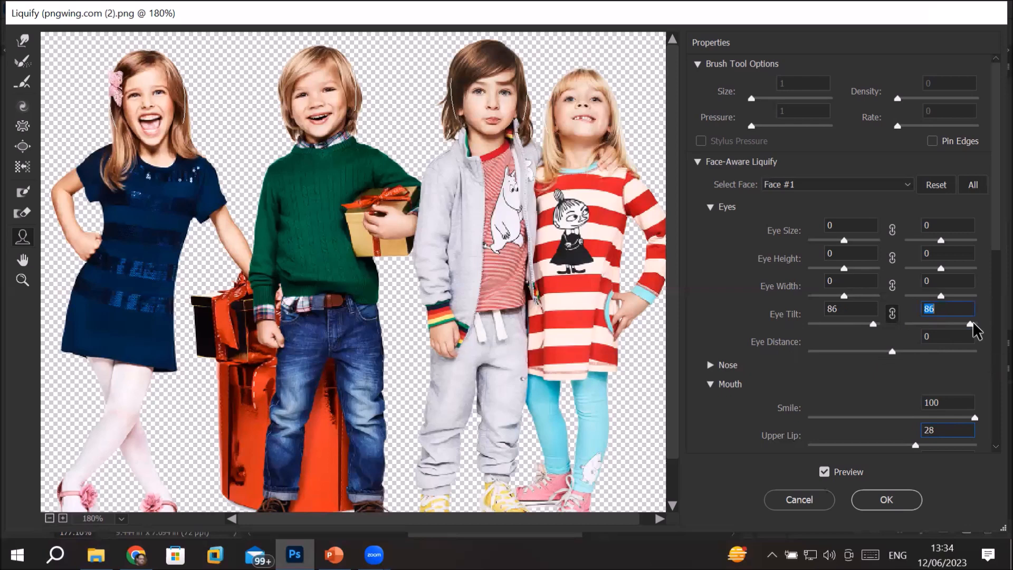
pyautogui.moveTo(970, 324); pyautogui.dragTo(981, 325)
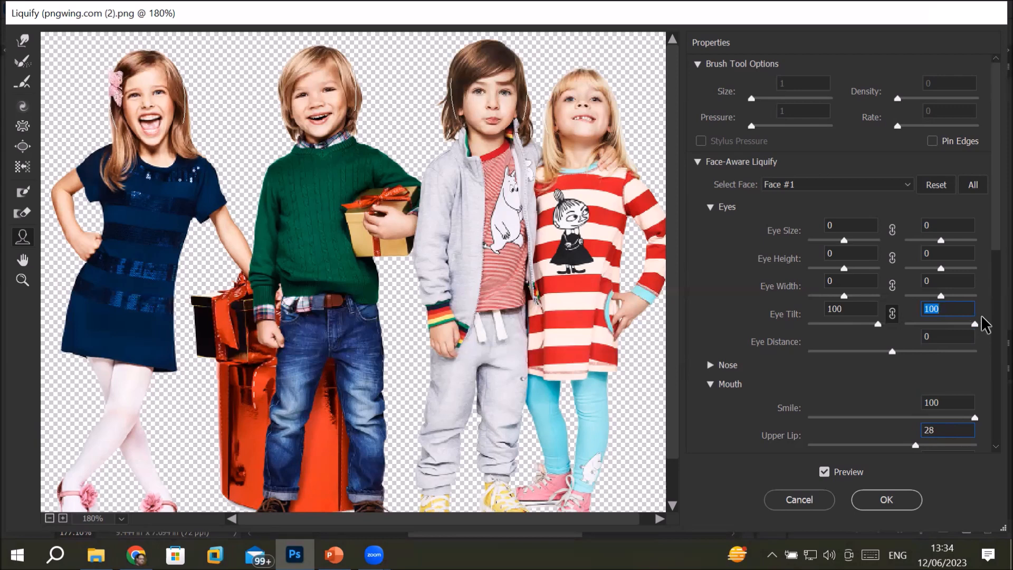
pyautogui.moveTo(975, 324); pyautogui.dragTo(948, 333)
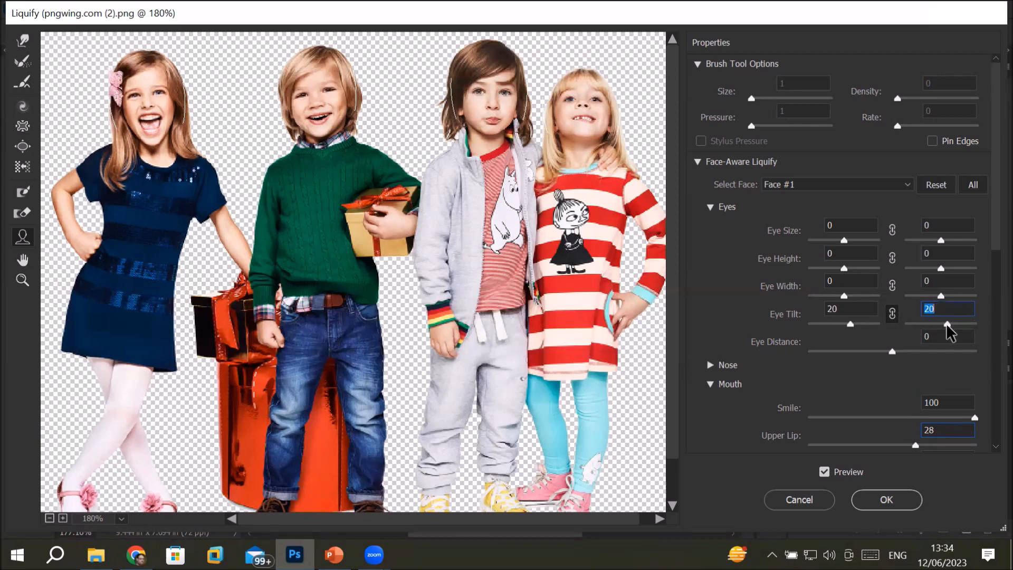
# - Select the face of the boy in the green sweater and switch to the Forward Warp tool
pyautogui.click(325, 82)
pyautogui.scroll(2, 326, 82)
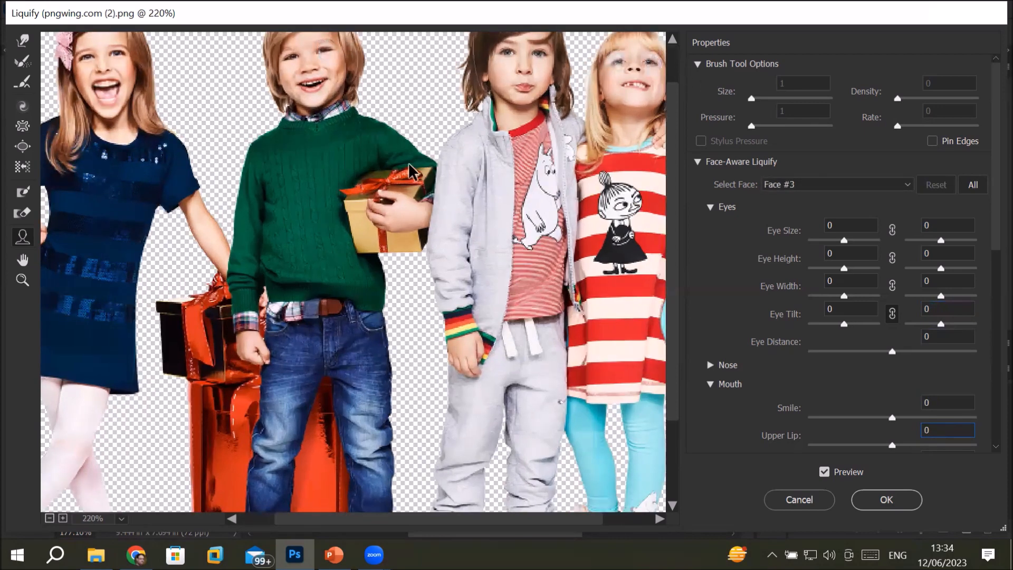
pyautogui.scroll(-2, 407, 164)
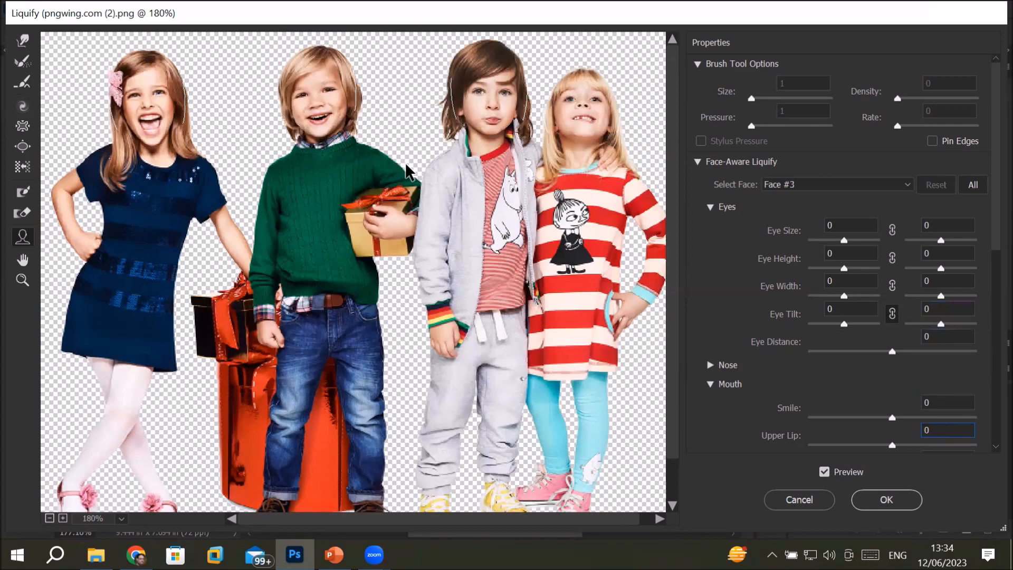
pyautogui.scroll(-1, 411, 162)
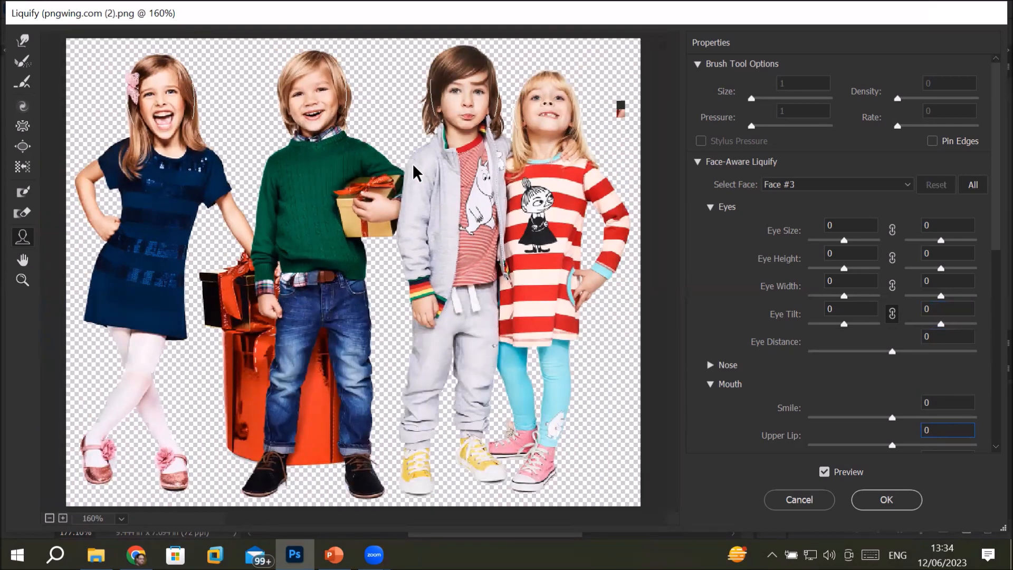
pyautogui.moveTo(170, 129)
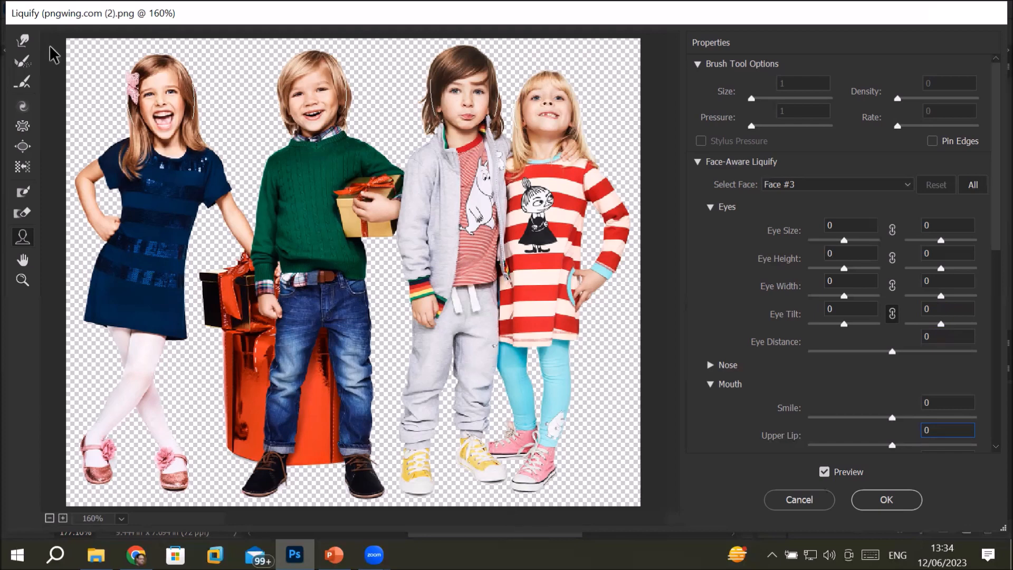
pyautogui.click(20, 42)
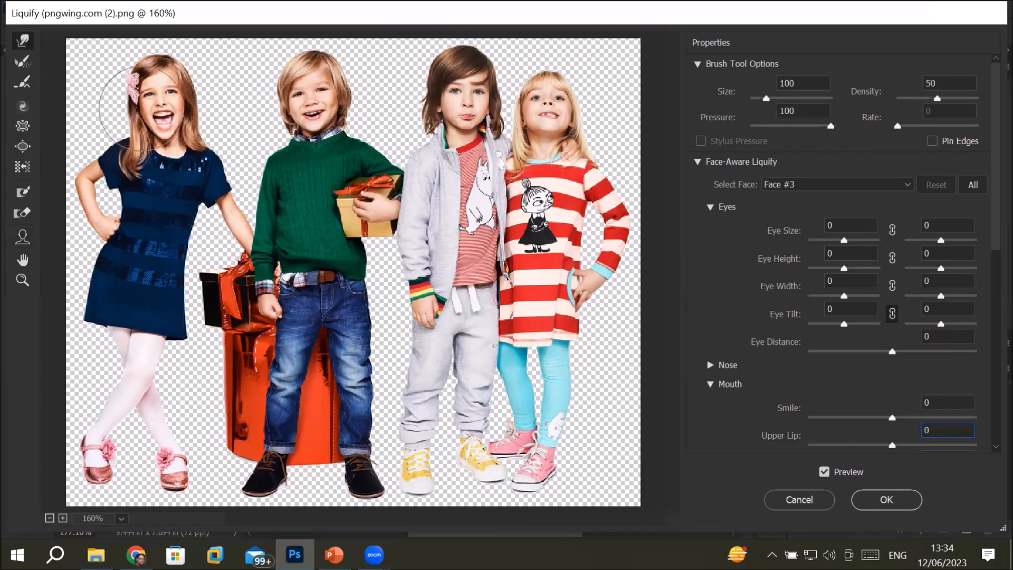
pyautogui.scroll(1, 272, 66)
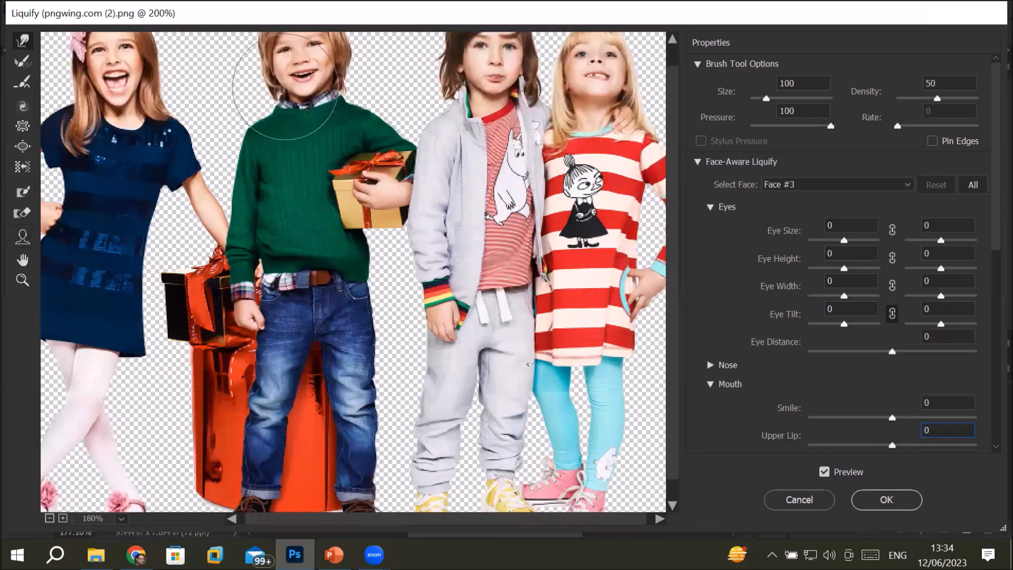
pyautogui.scroll(-2, 272, 66)
pyautogui.scroll(1, 271, 66)
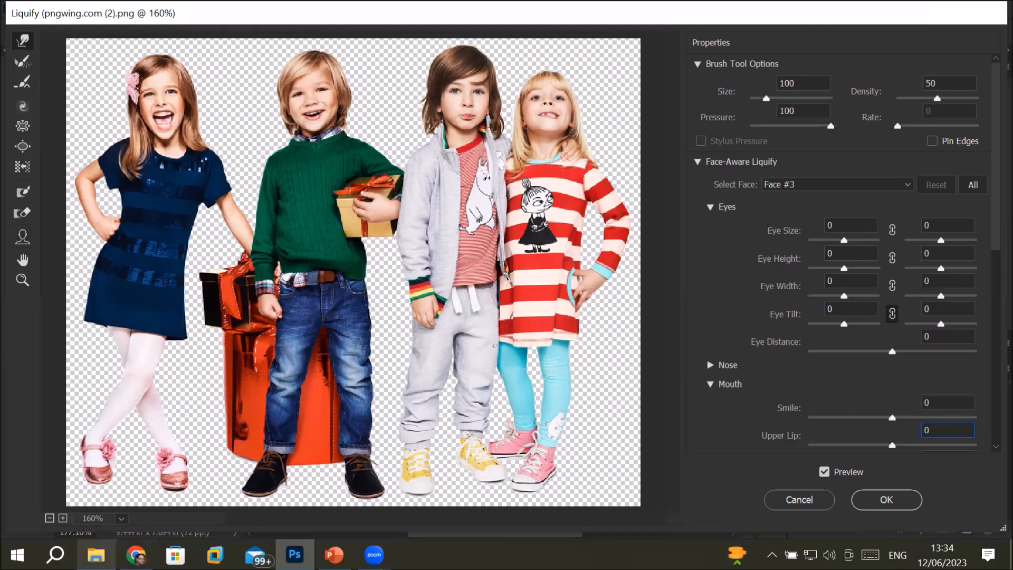
# - Glance at the Transparent PNG folder in File Explorer, return to Photoshop and cancel Liquify on the children picture
pyautogui.moveTo(135, 554)
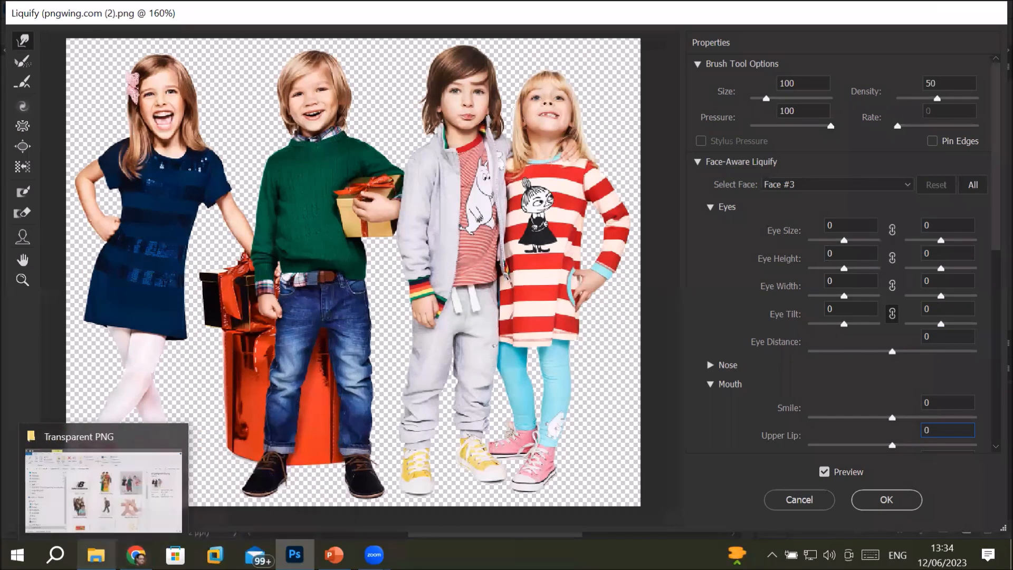
pyautogui.click(96, 554)
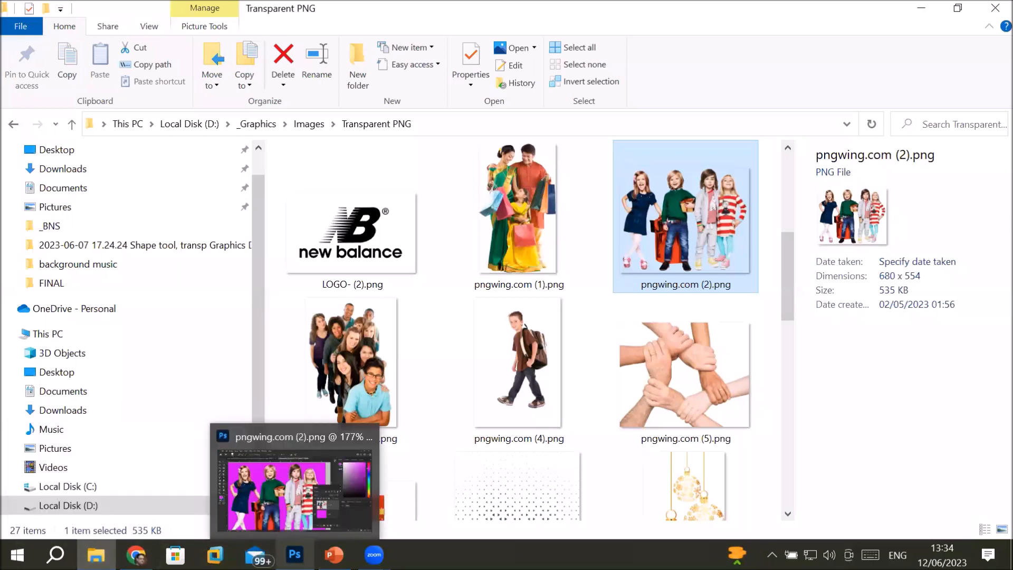
pyautogui.click(295, 554)
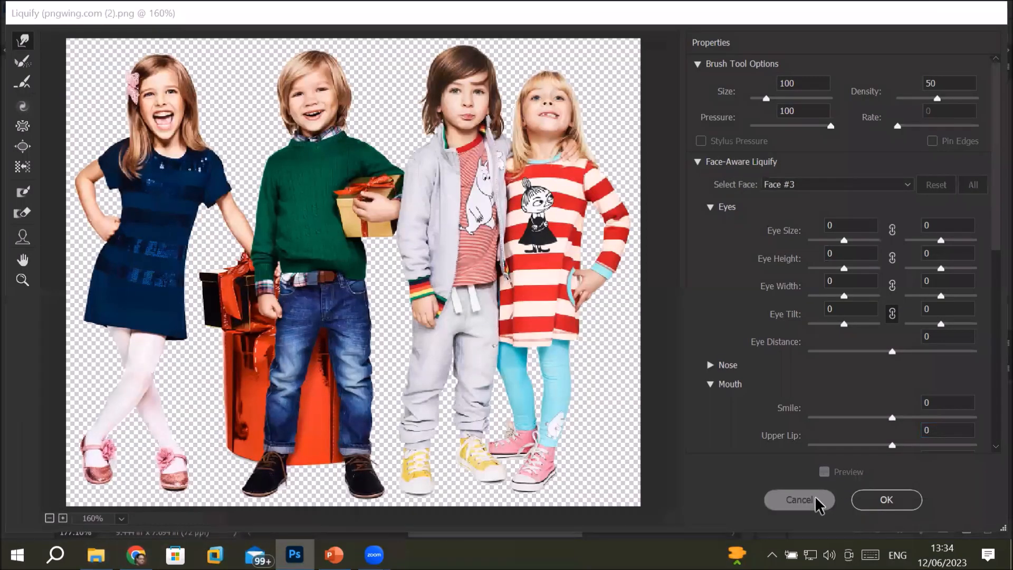
pyautogui.click(818, 503)
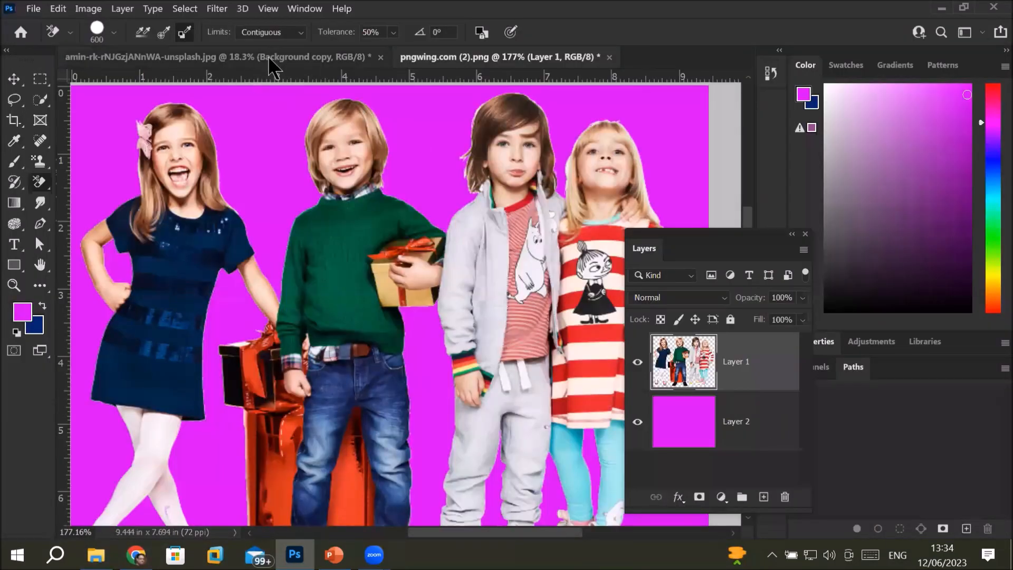
# - Switch to the black-hat portrait document and delete its Background copy layer
pyautogui.click(269, 59)
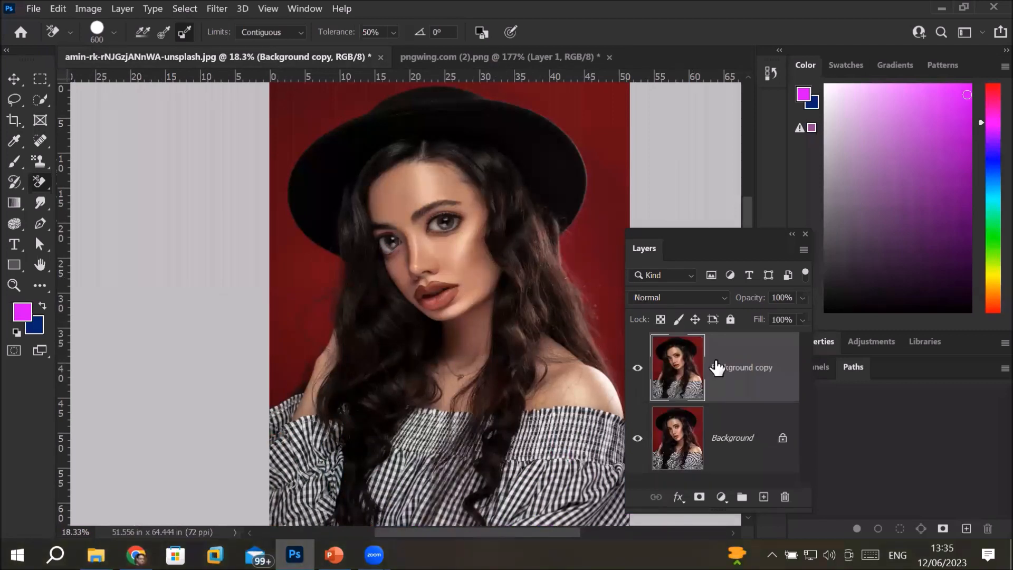
pyautogui.click(784, 496)
pyautogui.click(488, 228)
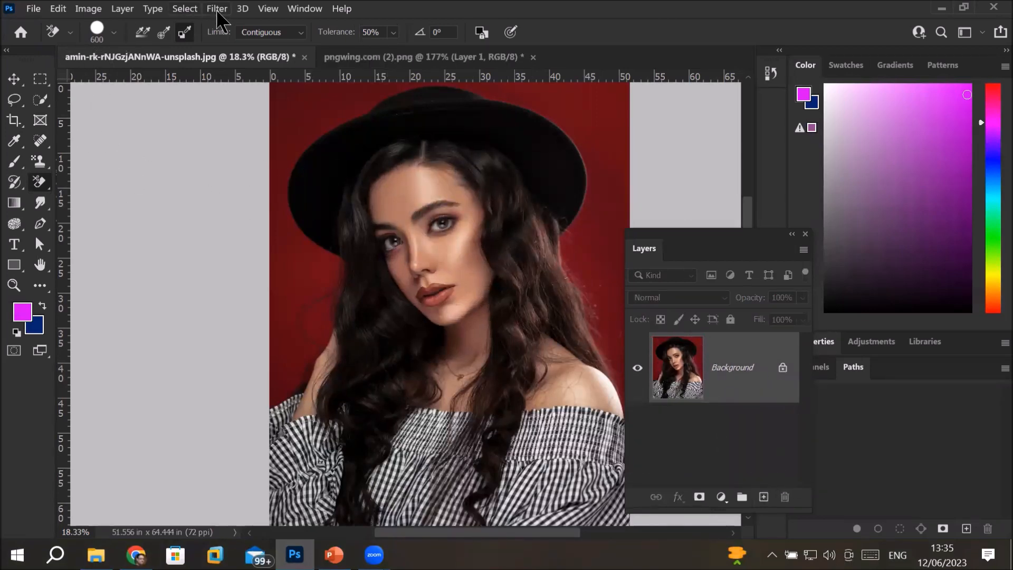
# - Open the Liquify filter on the portrait's Background layer
pyautogui.click(219, 12)
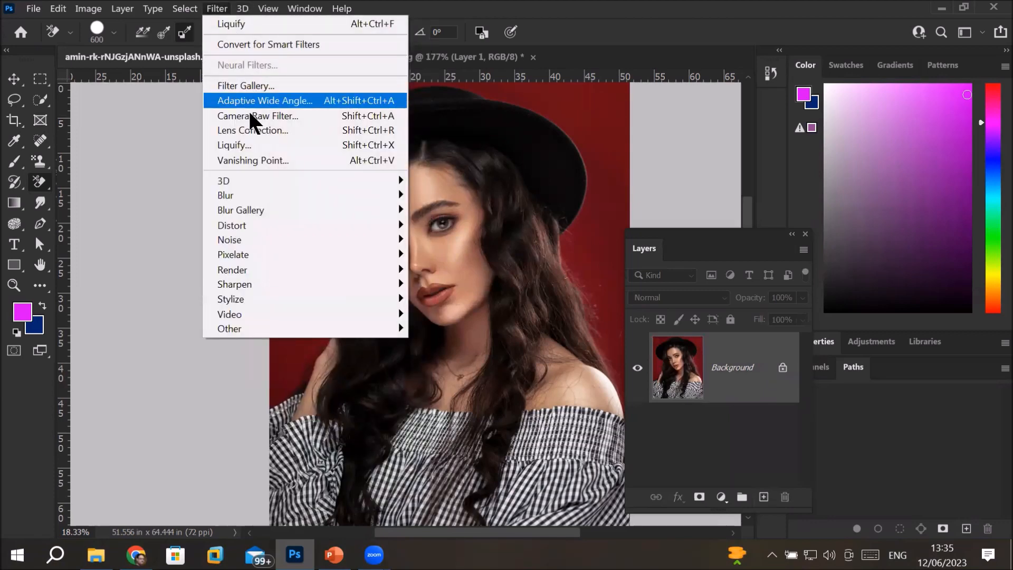
pyautogui.click(262, 150)
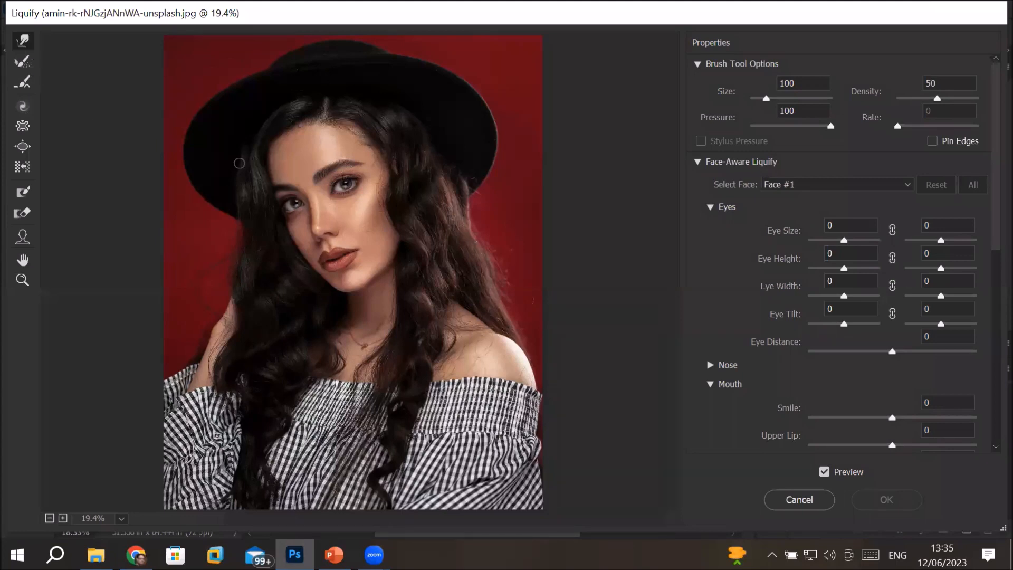
# - Set the Forward Warp brush size to 800 and push the sides of the woman's face inward to narrow it
pyautogui.hotkey('ctrl', '+')
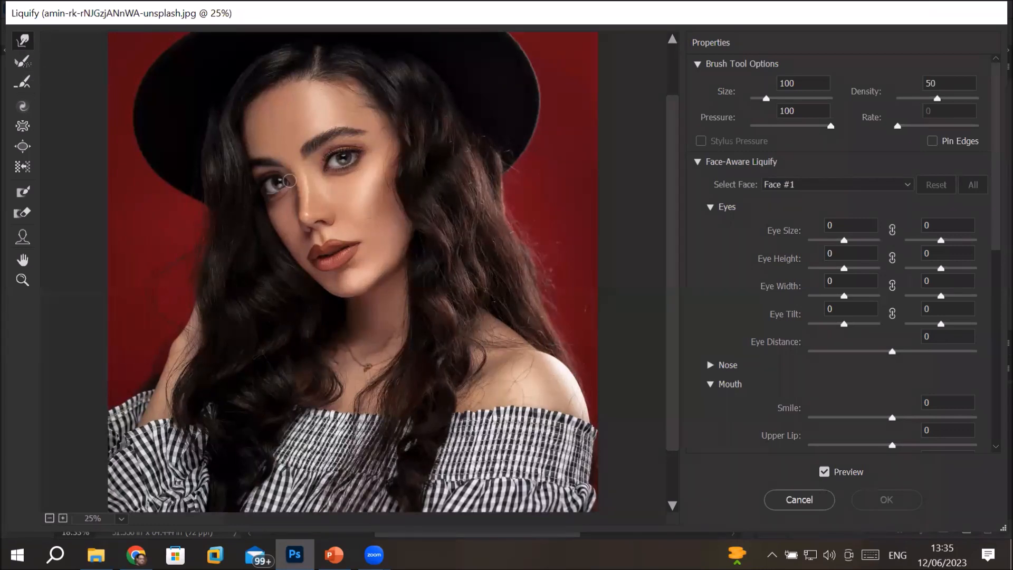
pyautogui.press(']')
pyautogui.press(']')
pyautogui.press(']')
pyautogui.press(']')
pyautogui.press(']')
pyautogui.press(']')
pyautogui.press(']')
pyautogui.press(']')
pyautogui.press(']')
pyautogui.press(']')
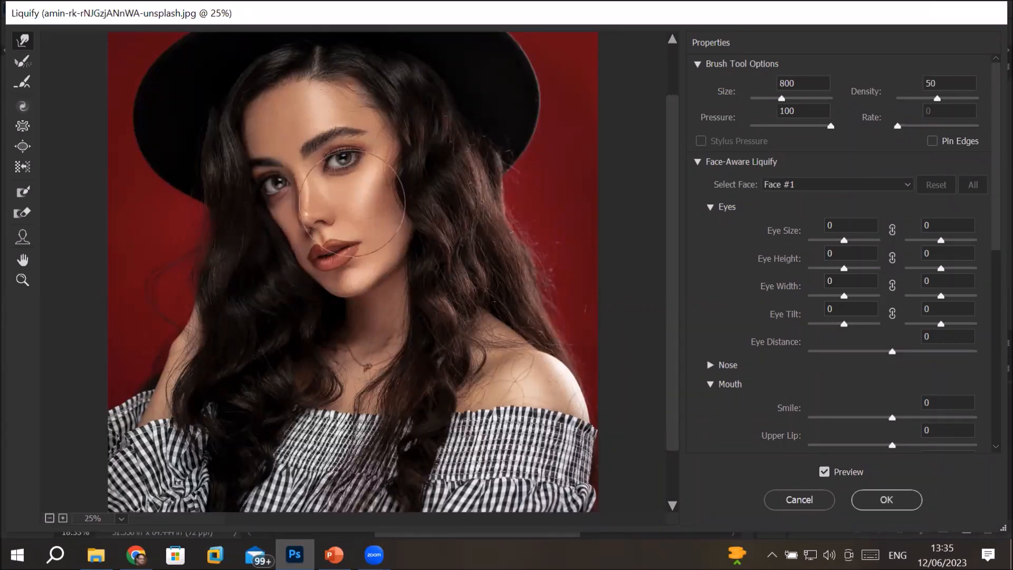
pyautogui.moveTo(419, 176)
pyautogui.mouseDown()
pyautogui.moveTo(397, 188)
pyautogui.moveTo(391, 219)
pyautogui.moveTo(401, 243)
pyautogui.moveTo(393, 241)
pyautogui.moveTo(413, 221)
pyautogui.moveTo(404, 215)
pyautogui.moveTo(403, 93)
pyautogui.moveTo(384, 98)
pyautogui.moveTo(335, 57)
pyautogui.moveTo(331, 71)
pyautogui.moveTo(235, 81)
pyautogui.moveTo(257, 92)
pyautogui.moveTo(236, 106)
pyautogui.moveTo(221, 141)
pyautogui.moveTo(236, 142)
pyautogui.moveTo(231, 203)
pyautogui.moveTo(250, 201)
pyautogui.moveTo(253, 244)
pyautogui.moveTo(293, 283)
pyautogui.moveTo(390, 217)
pyautogui.moveTo(412, 233)
pyautogui.moveTo(398, 249)
pyautogui.moveTo(417, 153)
pyautogui.moveTo(404, 112)
pyautogui.moveTo(395, 139)
pyautogui.mouseUp()
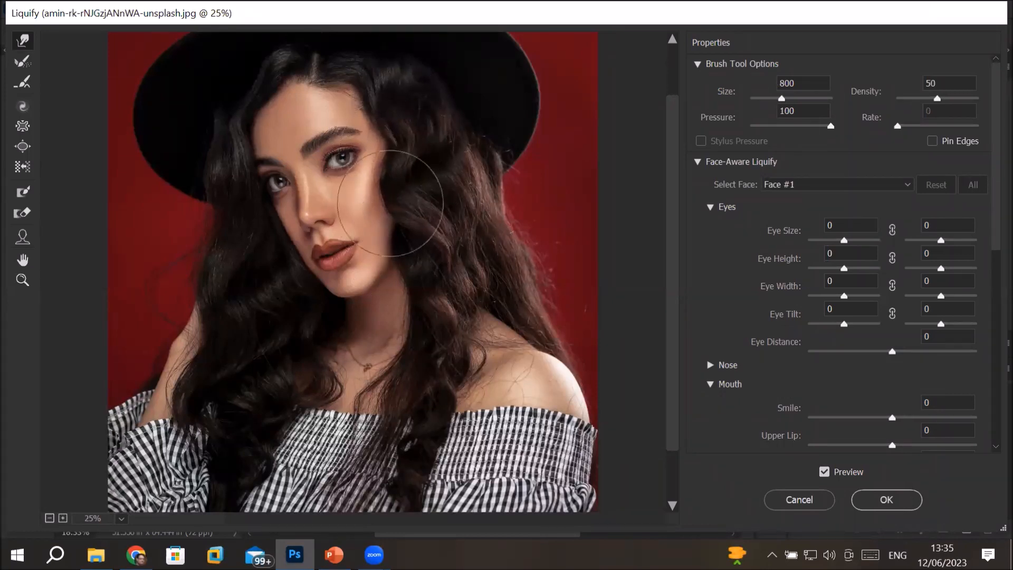
# - Warp the hair, both sides of the hat brim and the raised arm outward, and reshape the eyes with the Forward Warp tool
pyautogui.moveTo(521, 240); pyautogui.dragTo(528, 253)
pyautogui.moveTo(495, 105); pyautogui.dragTo(510, 79)
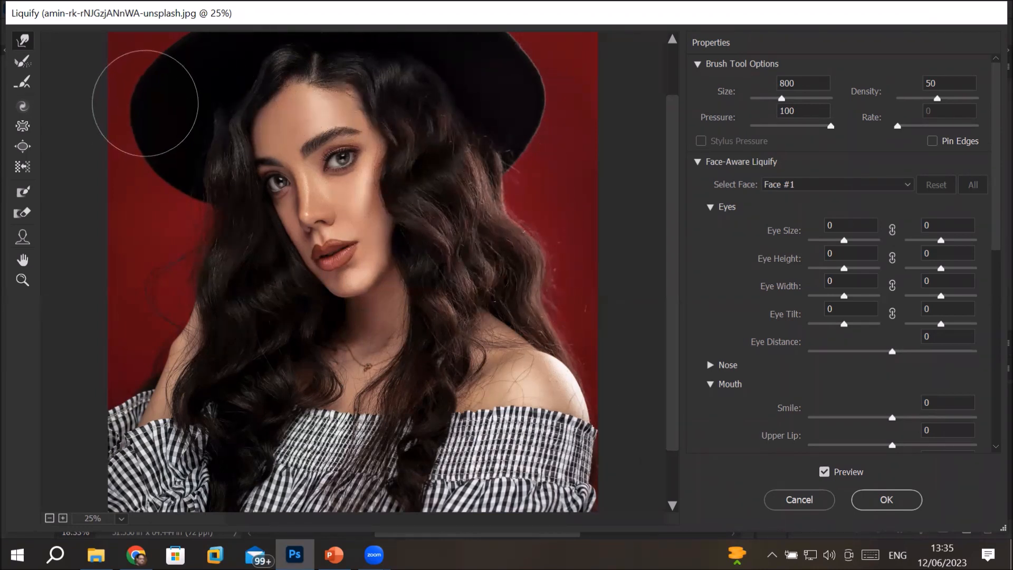
pyautogui.moveTo(141, 102)
pyautogui.mouseDown()
pyautogui.moveTo(177, 138)
pyautogui.moveTo(164, 148)
pyautogui.moveTo(168, 116)
pyautogui.moveTo(154, 112)
pyautogui.moveTo(186, 165)
pyautogui.mouseUp()
pyautogui.moveTo(184, 310)
pyautogui.mouseDown()
pyautogui.moveTo(187, 351)
pyautogui.moveTo(174, 346)
pyautogui.moveTo(163, 405)
pyautogui.moveTo(131, 428)
pyautogui.mouseUp()
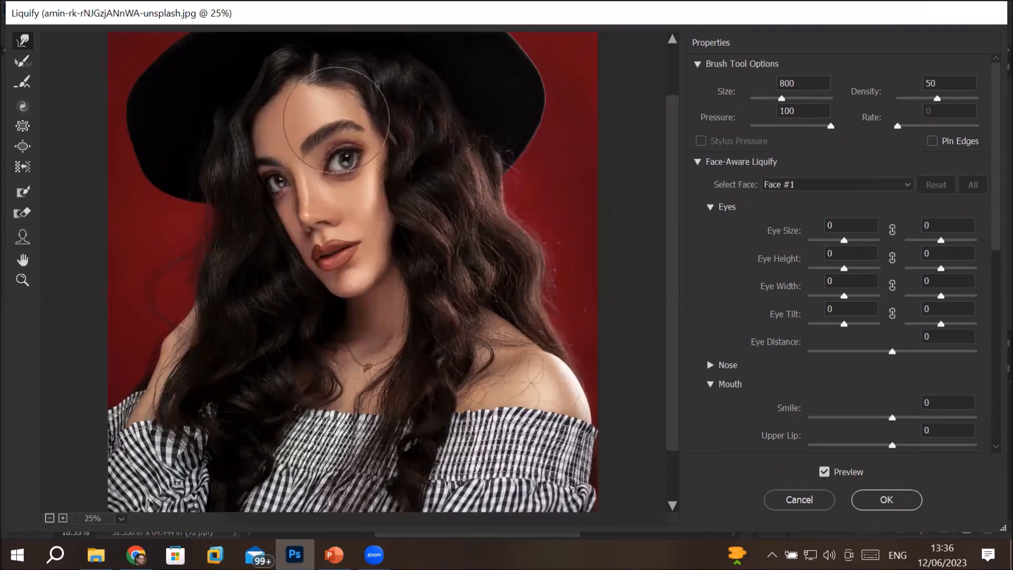
pyautogui.moveTo(264, 147)
pyautogui.mouseDown()
pyautogui.moveTo(237, 153)
pyautogui.moveTo(257, 165)
pyautogui.mouseUp()
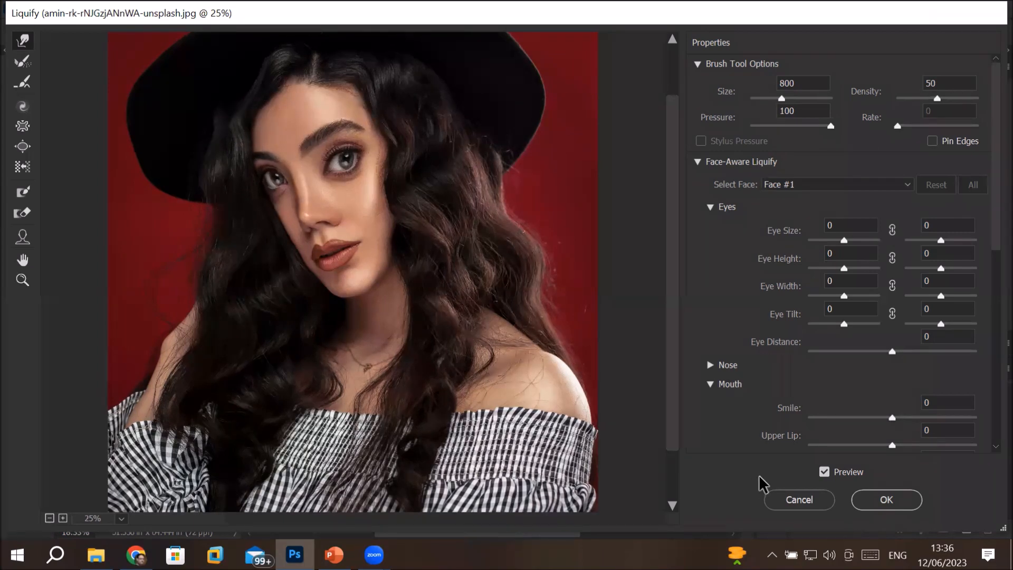
# - Restore the warped face and hair toward the original with the Reconstruct tool at brush size 800
pyautogui.click(22, 63)
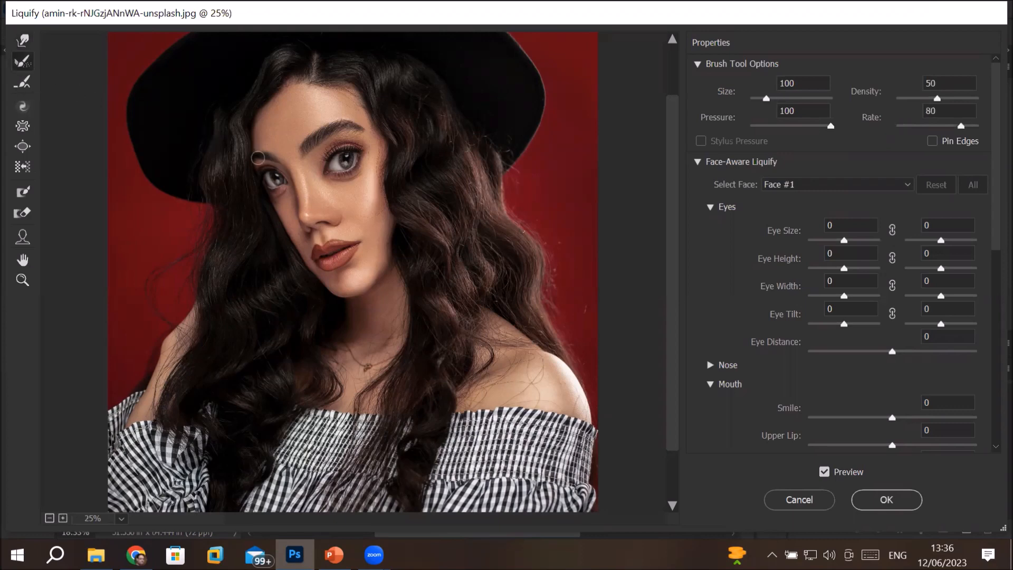
pyautogui.press(']')
pyautogui.press(']')
pyautogui.press(']')
pyautogui.press(']')
pyautogui.press(']')
pyautogui.press(']')
pyautogui.press(']')
pyautogui.press(']')
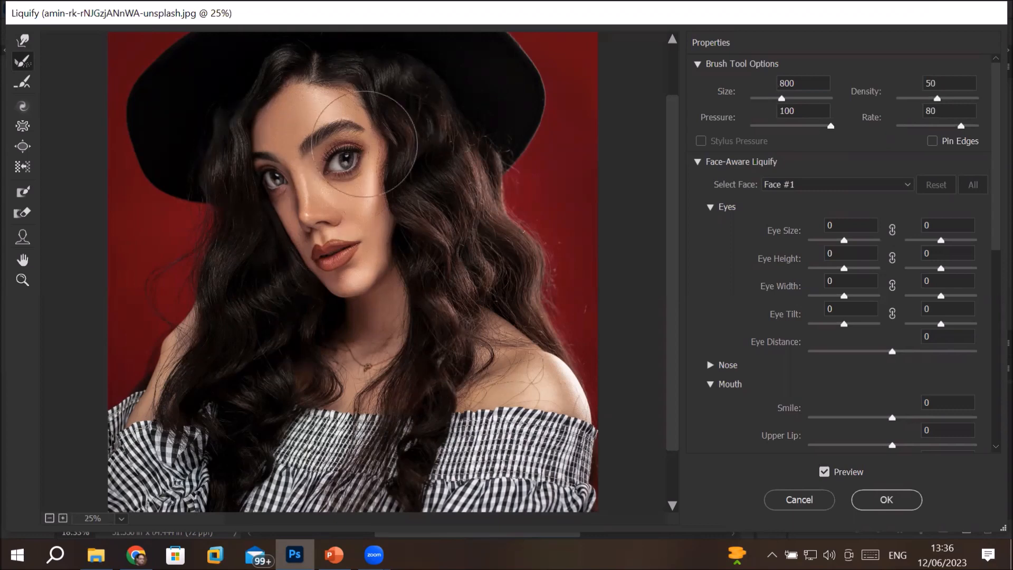
pyautogui.moveTo(388, 131)
pyautogui.mouseDown()
pyautogui.moveTo(364, 140)
pyautogui.moveTo(371, 154)
pyautogui.mouseUp()
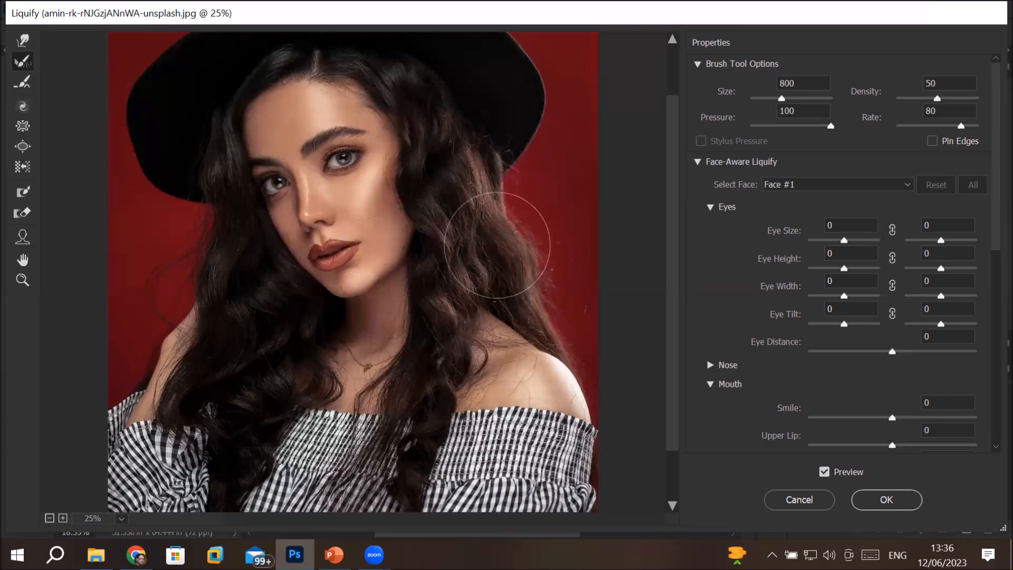
pyautogui.scroll(2, 260, 237)
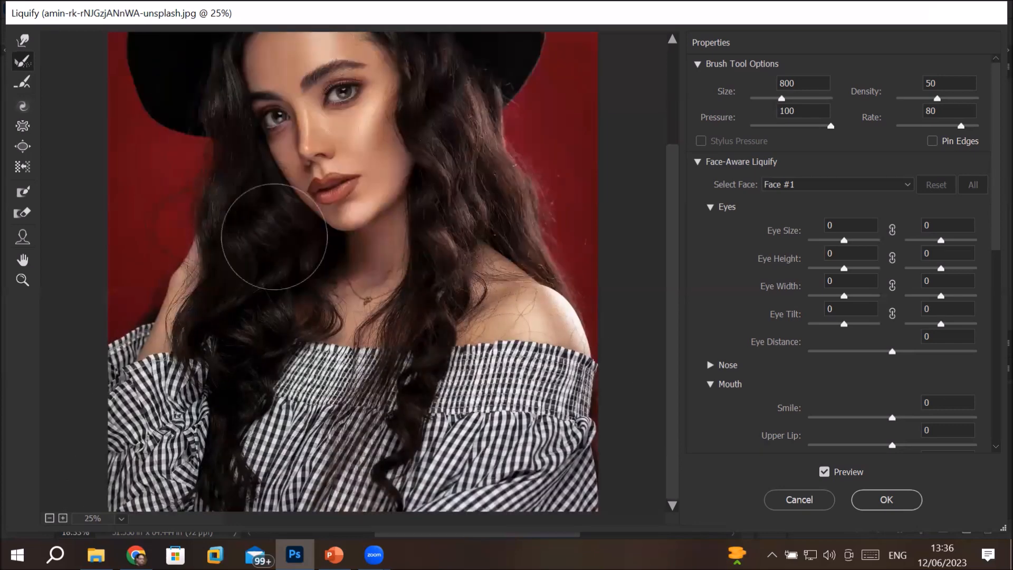
pyautogui.scroll(-4, 553, 491)
pyautogui.scroll(4, 194, 80)
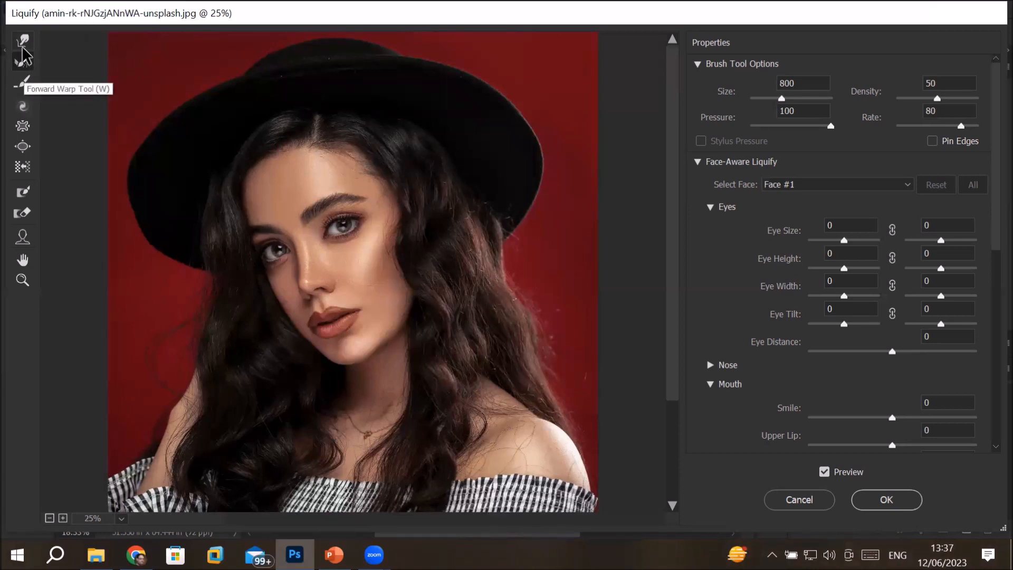
# - Switch to the Smooth tool and set its brush size to 700
pyautogui.click(22, 63)
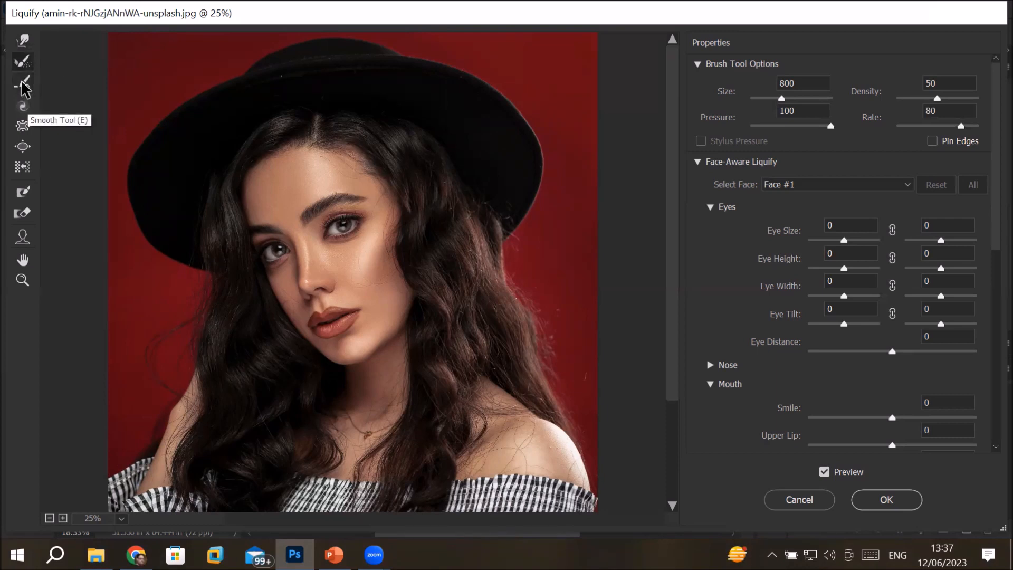
pyautogui.click(22, 82)
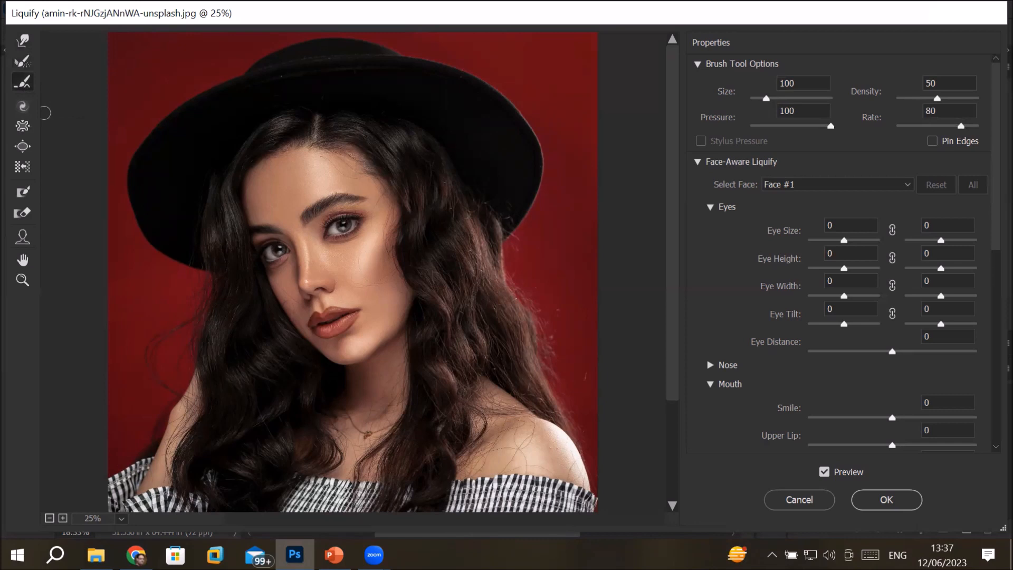
pyautogui.press(']')
pyautogui.press(']')
pyautogui.press(']')
pyautogui.press(']')
pyautogui.press(']')
pyautogui.press(']')
pyautogui.press(']')
pyautogui.press(']')
pyautogui.press(']')
pyautogui.press(']')
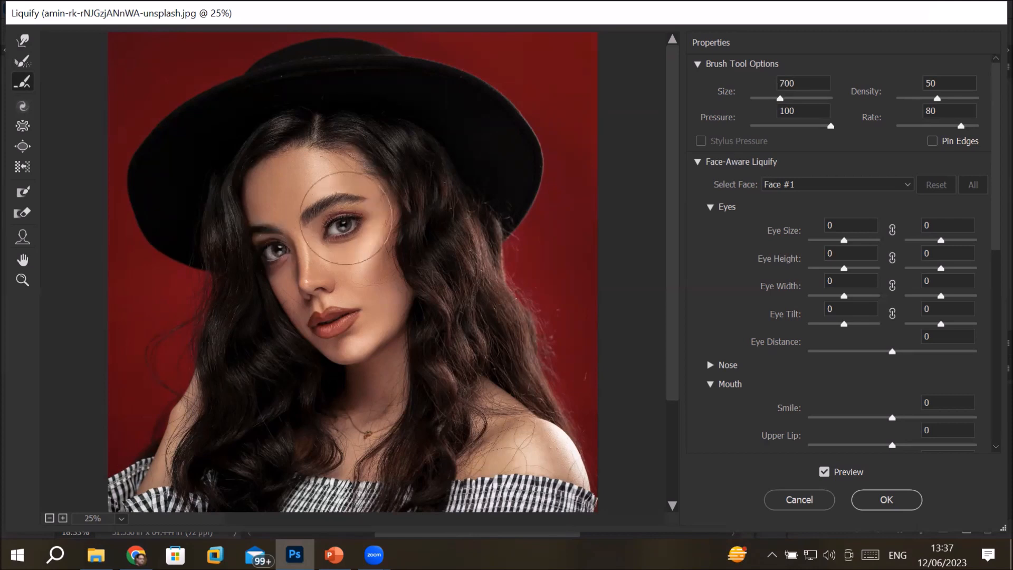
# - Set the Twirl Clockwise brush size to 500 and twirl the eye on the right side of the portrait's face
pyautogui.click(22, 107)
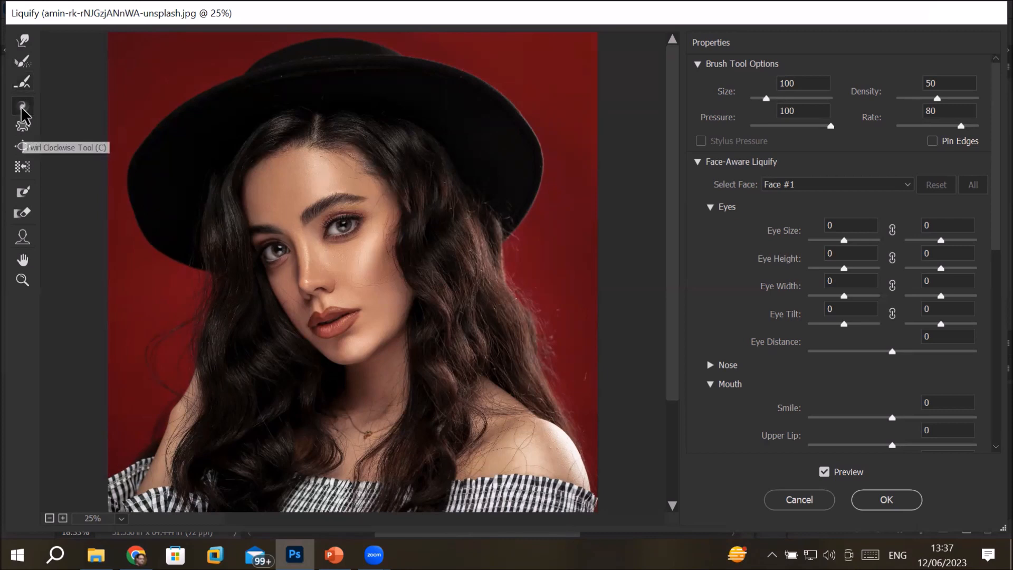
pyautogui.press(']')
pyautogui.press(']')
pyautogui.press(']')
pyautogui.press(']')
pyautogui.press(']')
pyautogui.press(']')
pyautogui.press(']')
pyautogui.press(']')
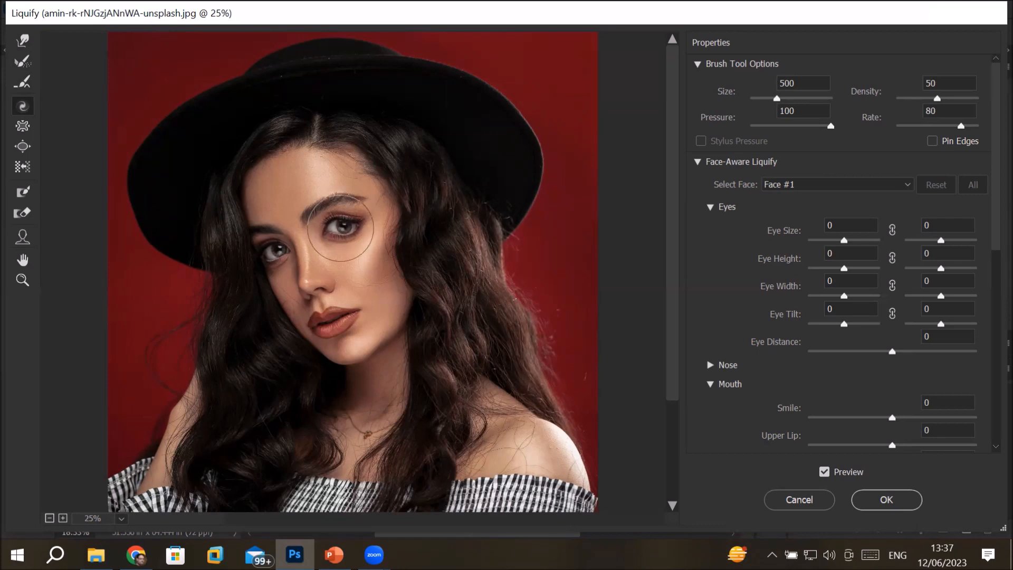
pyautogui.moveTo(340, 227); pyautogui.dragTo(341, 227)
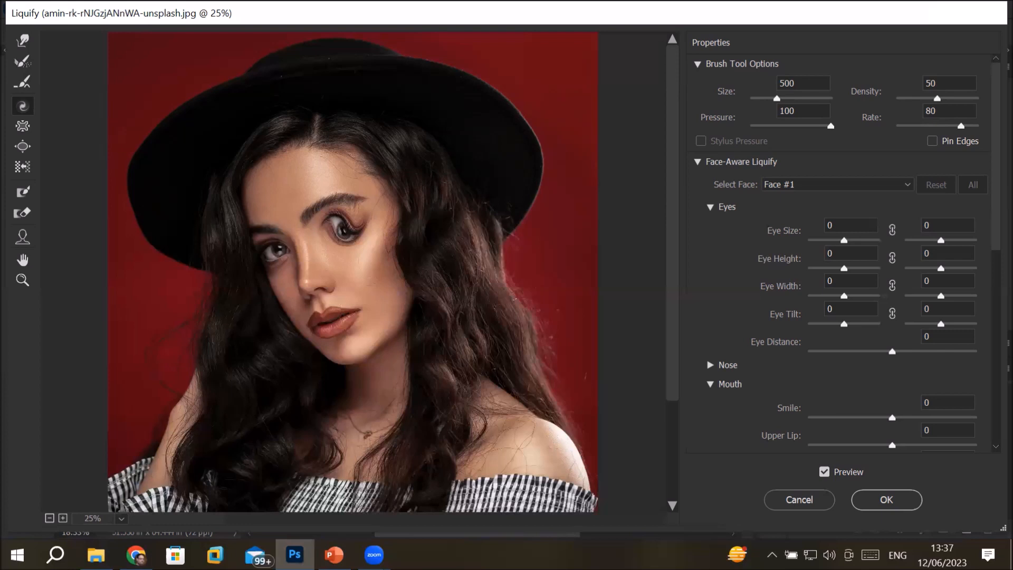
# - Restore the twirled eye with the Smooth tool and switch back to the Twirl Clockwise tool
pyautogui.click(22, 81)
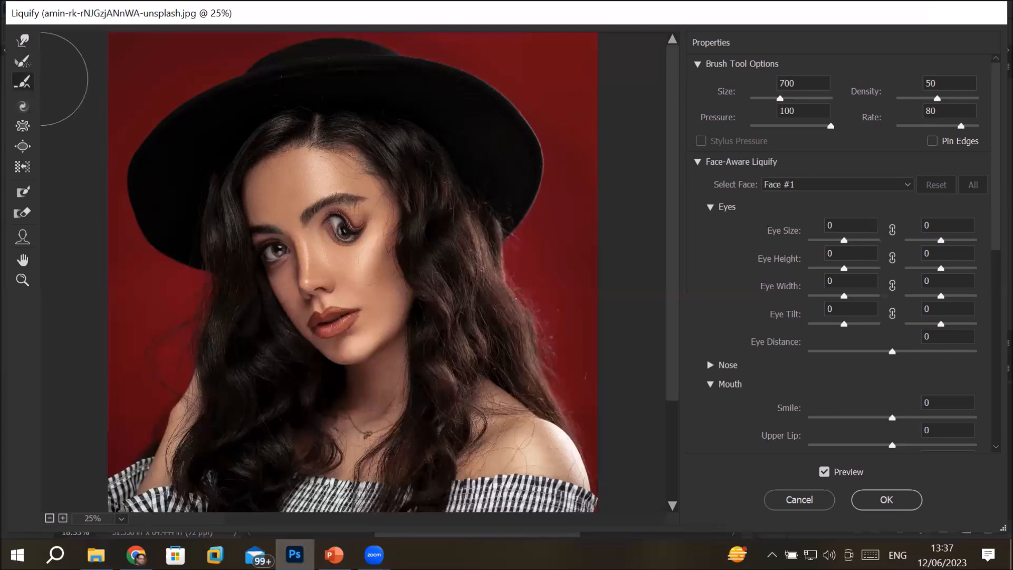
pyautogui.moveTo(369, 243)
pyautogui.mouseDown()
pyautogui.moveTo(308, 247)
pyautogui.moveTo(326, 208)
pyautogui.moveTo(334, 252)
pyautogui.moveTo(349, 235)
pyautogui.moveTo(340, 261)
pyautogui.moveTo(351, 237)
pyautogui.moveTo(321, 263)
pyautogui.moveTo(353, 243)
pyautogui.mouseUp()
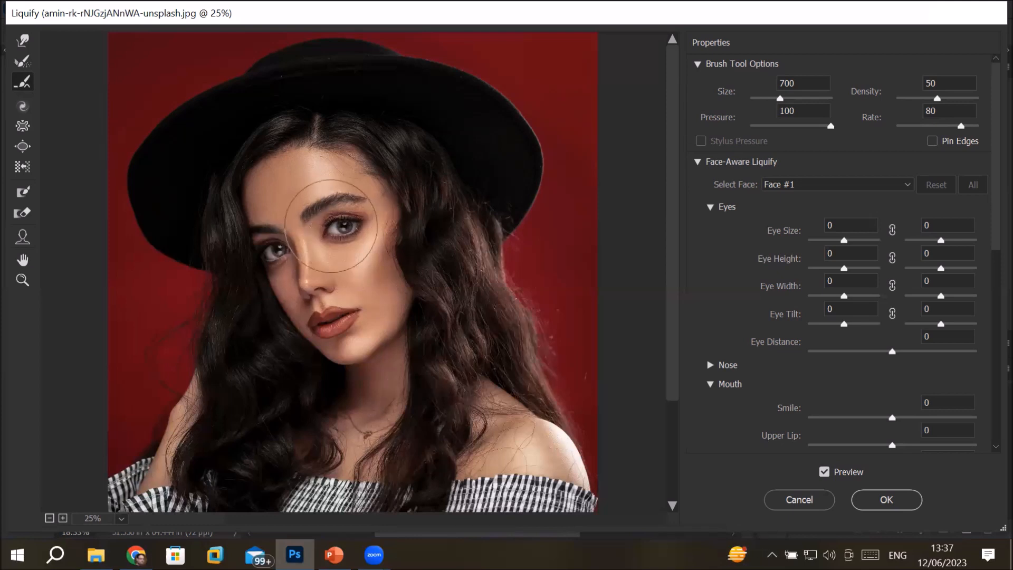
pyautogui.click(23, 107)
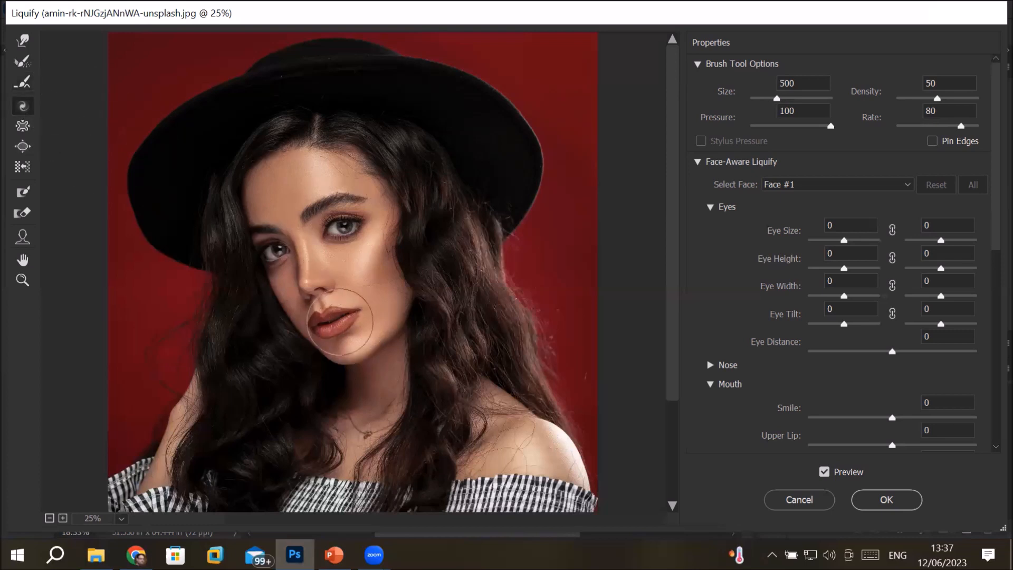
# - Twirl the lips clockwise and counterclockwise at brush size 500, and restore them with the Smooth tool at size 700
pyautogui.moveTo(333, 321)
pyautogui.mouseDown()
pyautogui.moveTo(354, 317)
pyautogui.moveTo(327, 320)
pyautogui.mouseUp()
pyautogui.press('alt')
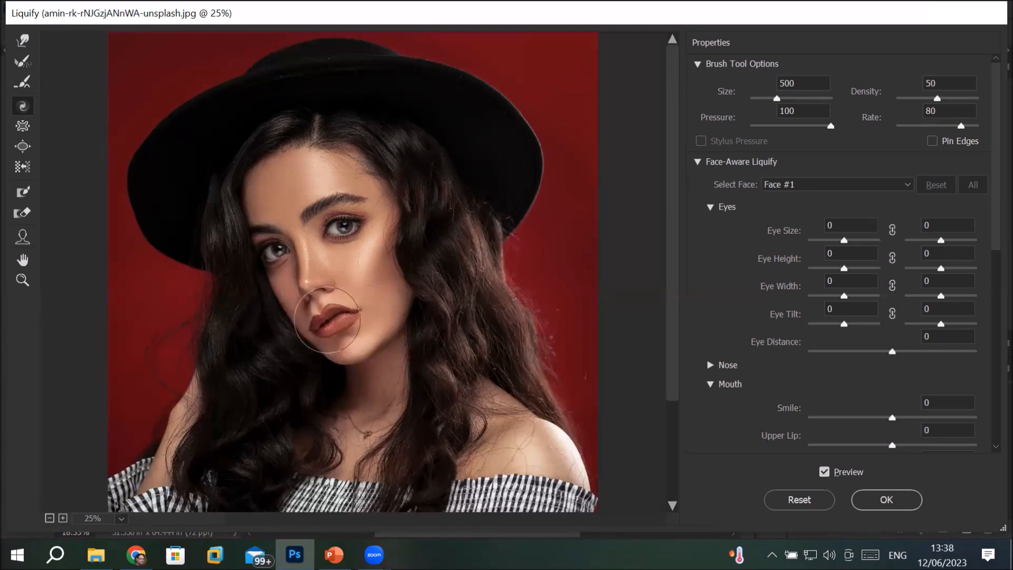
pyautogui.moveTo(327, 319); pyautogui.dragTo(333, 317)
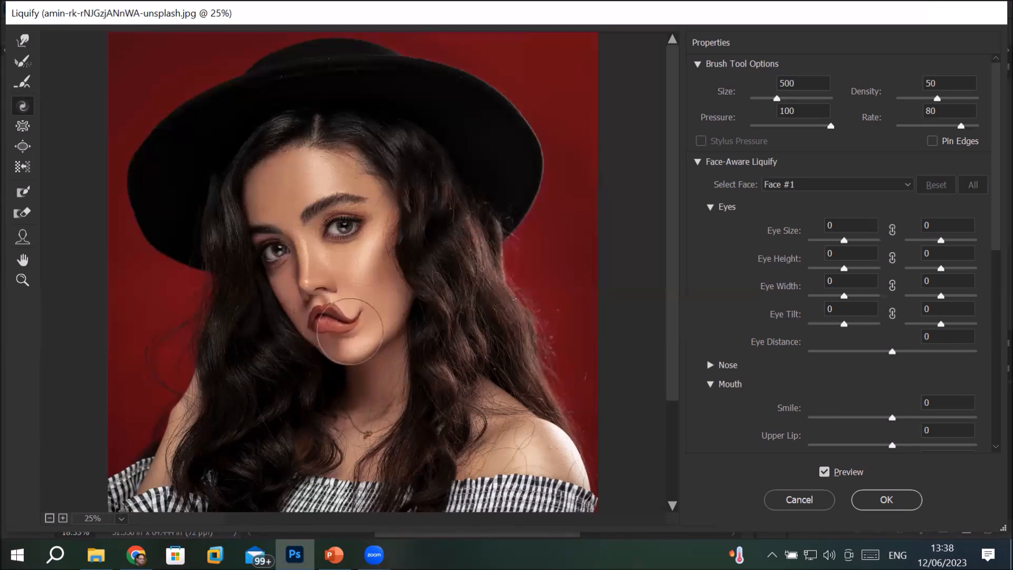
pyautogui.click(19, 86)
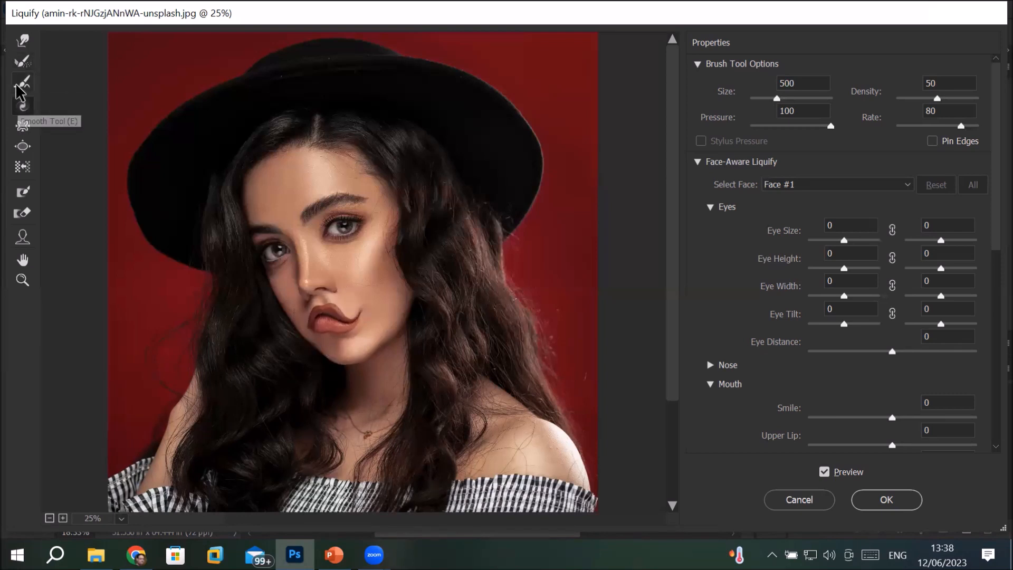
pyautogui.moveTo(346, 263)
pyautogui.mouseDown()
pyautogui.moveTo(328, 373)
pyautogui.moveTo(267, 334)
pyautogui.moveTo(333, 348)
pyautogui.moveTo(304, 338)
pyautogui.moveTo(323, 317)
pyautogui.moveTo(298, 295)
pyautogui.moveTo(371, 325)
pyautogui.mouseUp()
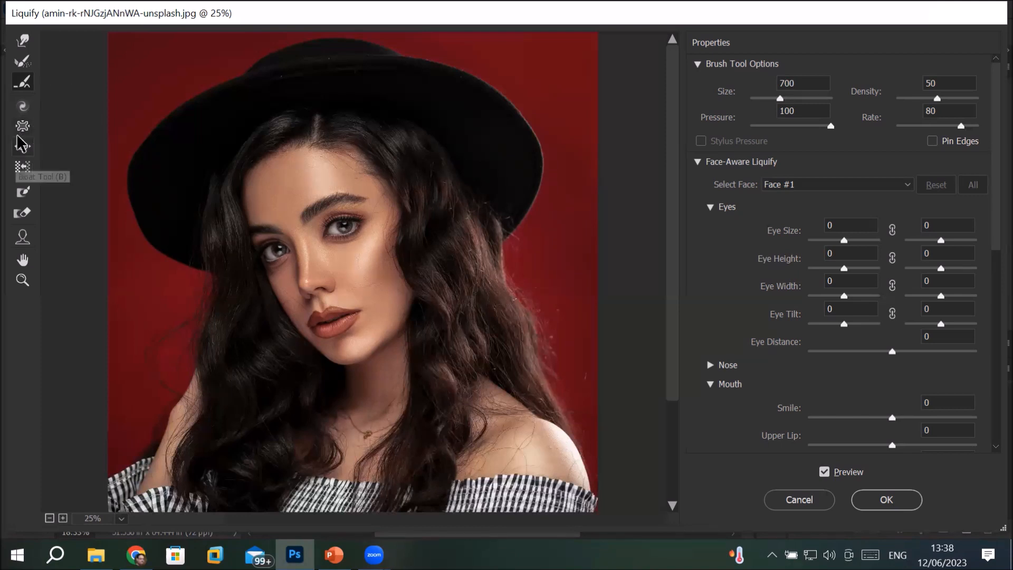
# - Set the Pucker tool's brush size to 600 and shrink both of the portrait's eyes
pyautogui.click(23, 126)
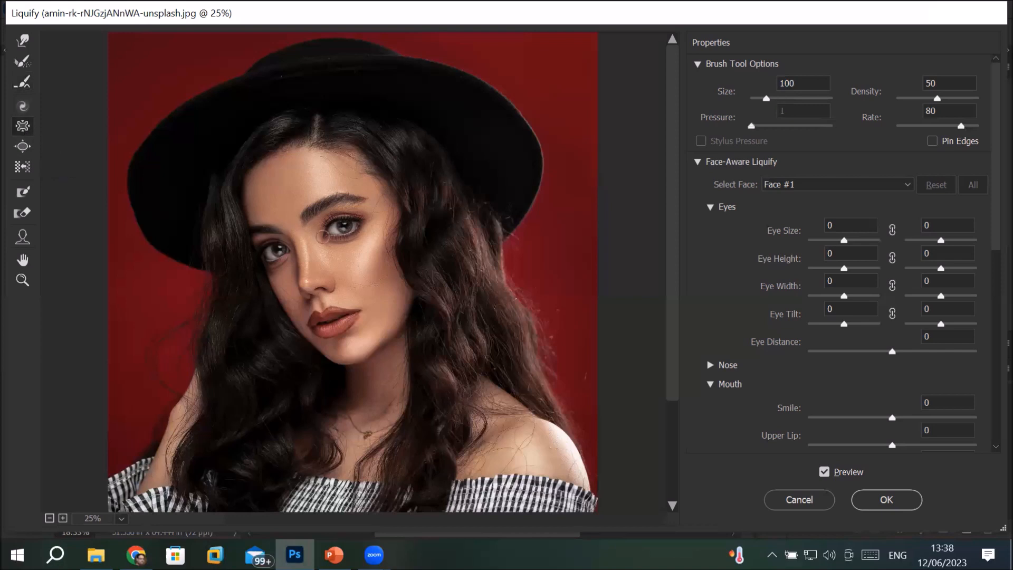
pyautogui.press(']')
pyautogui.press(']')
pyautogui.press(']')
pyautogui.press(']')
pyautogui.press(']')
pyautogui.press(']')
pyautogui.press(']')
pyautogui.press(']')
pyautogui.press(']')
pyautogui.press(']')
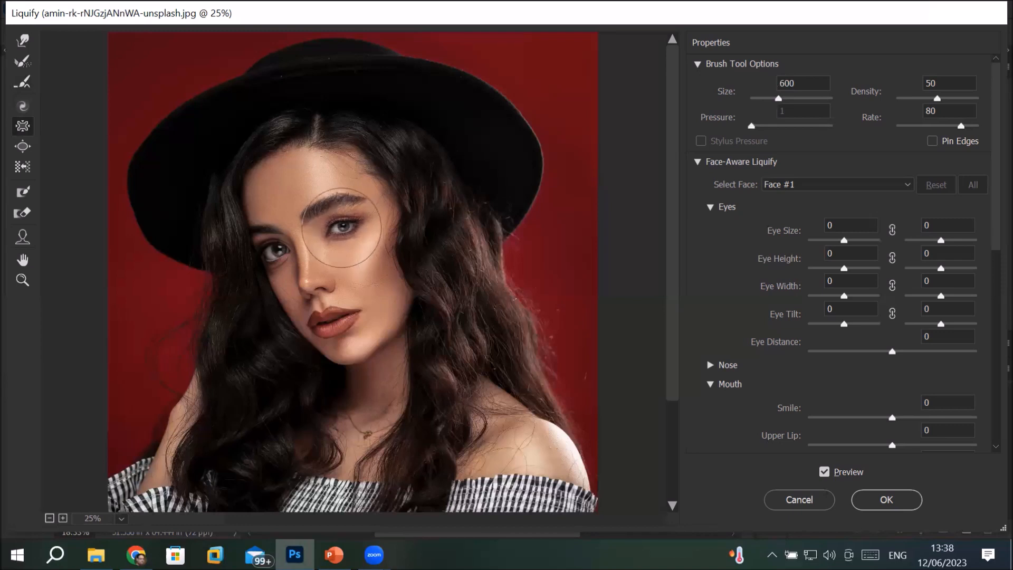
pyautogui.click(341, 228)
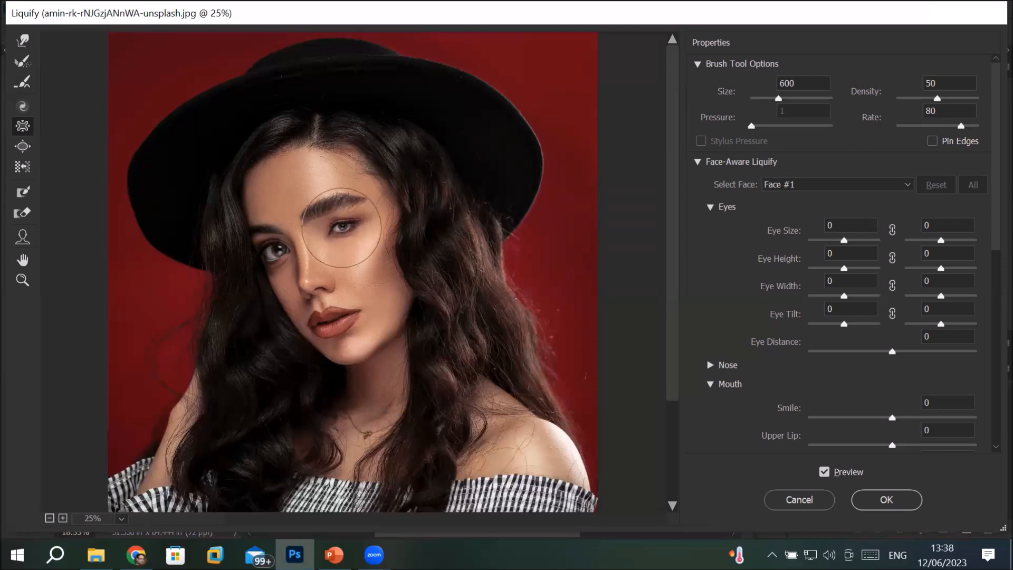
pyautogui.click(341, 228)
pyautogui.click(341, 228)
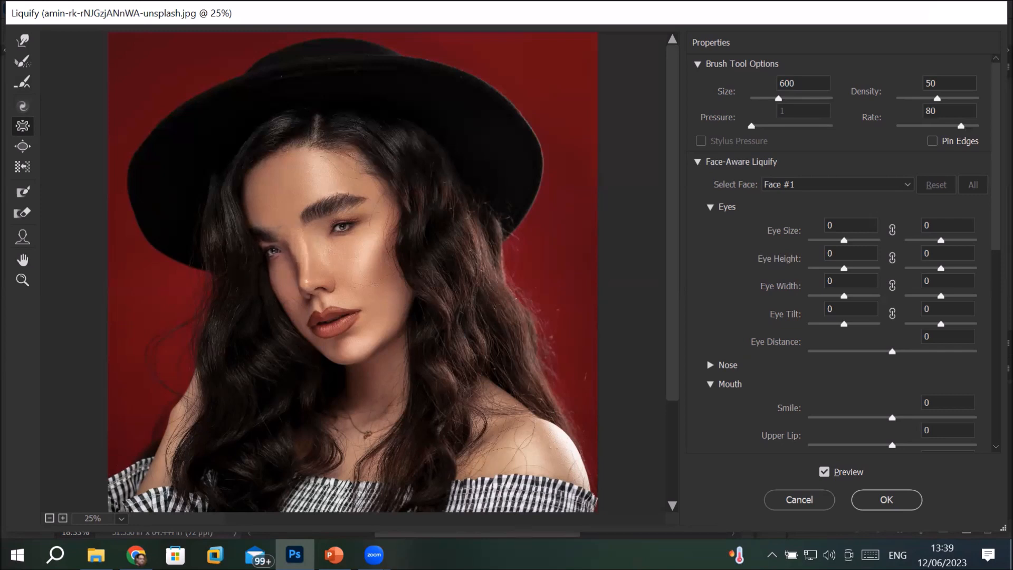
# - Pucker the lips at brush size 600, and restore the eyes and mouth with the Smooth tool at size 700
pyautogui.scroll(3, 333, 328)
pyautogui.scroll(2, 327, 332)
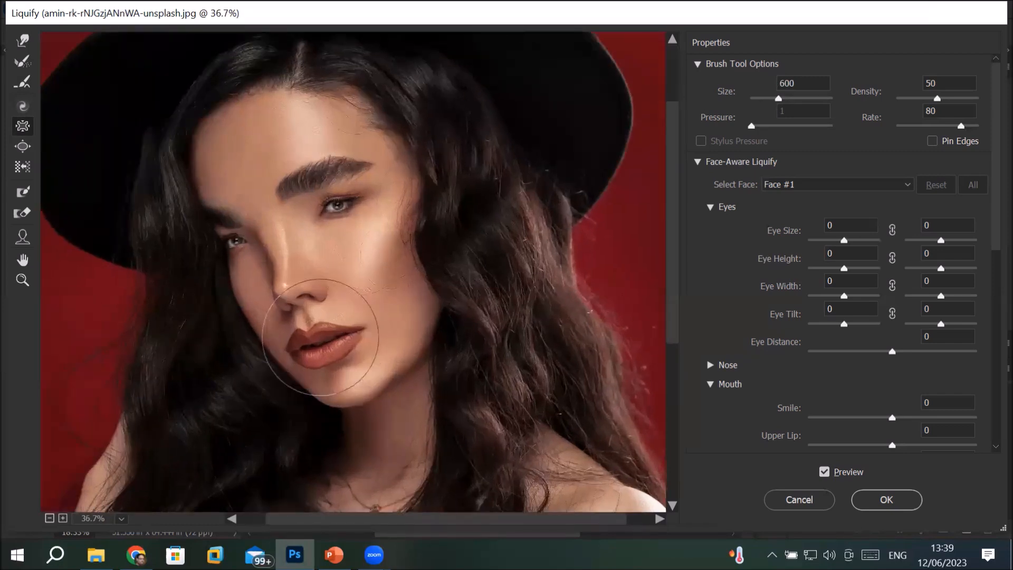
pyautogui.moveTo(320, 337); pyautogui.dragTo(315, 343)
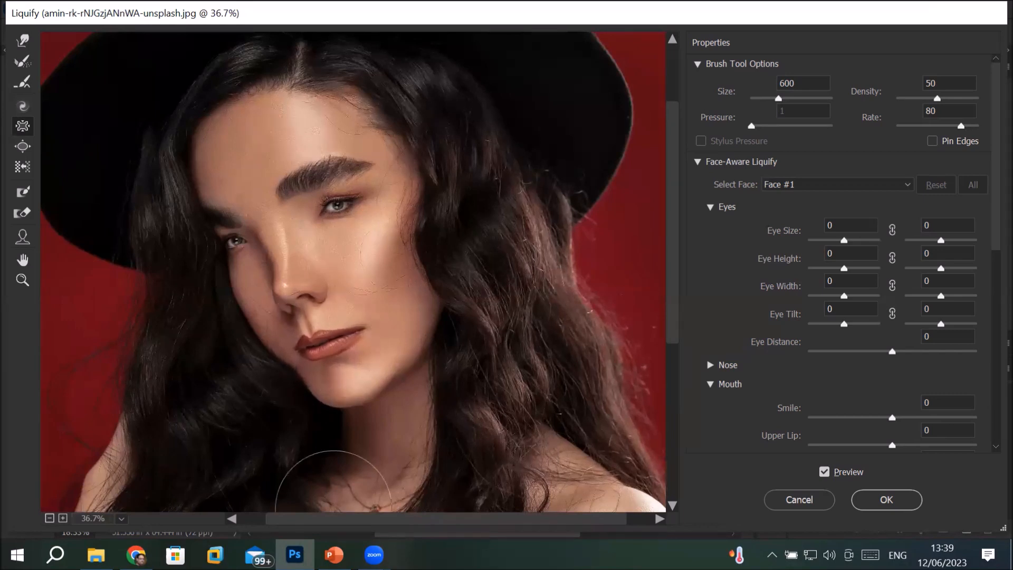
pyautogui.click(23, 83)
pyautogui.moveTo(67, 95)
pyautogui.mouseDown()
pyautogui.moveTo(307, 201)
pyautogui.moveTo(348, 253)
pyautogui.moveTo(181, 240)
pyautogui.moveTo(328, 267)
pyautogui.moveTo(294, 316)
pyautogui.moveTo(319, 179)
pyautogui.moveTo(356, 364)
pyautogui.moveTo(332, 316)
pyautogui.moveTo(423, 280)
pyautogui.mouseUp()
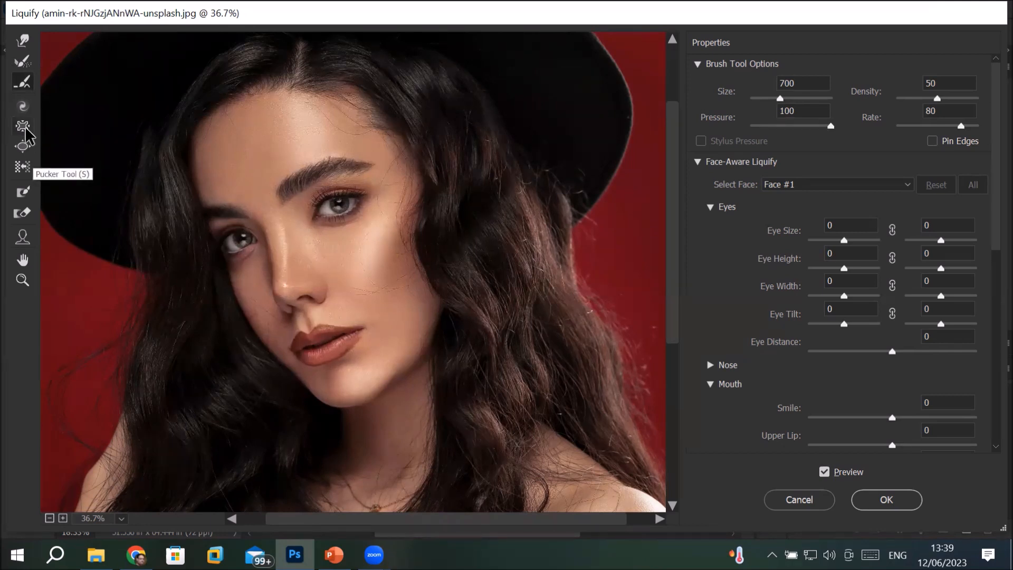
# - Set the Bloat tool's brush size to 400 and enlarge both of the portrait's eyes
pyautogui.click(23, 149)
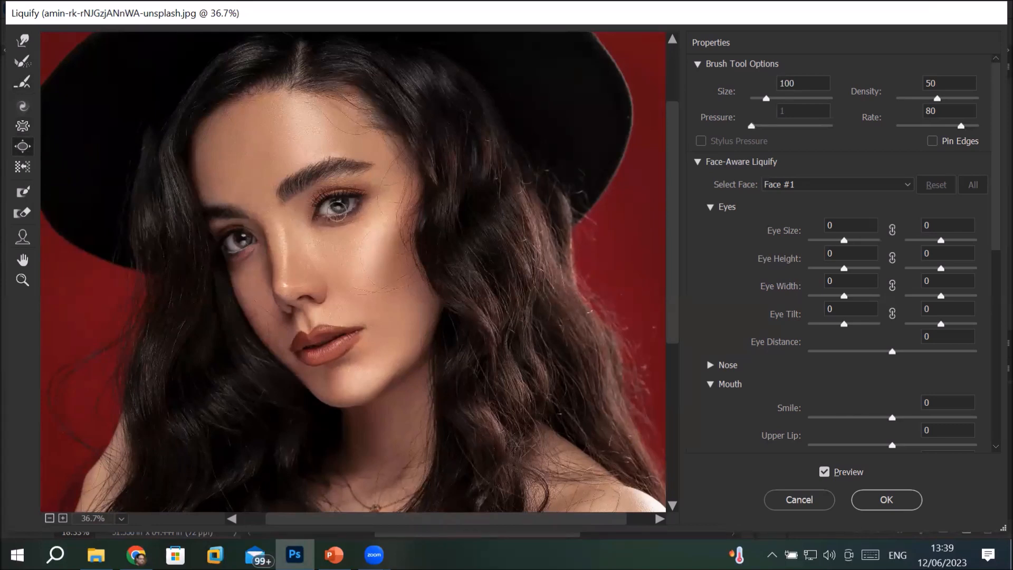
pyautogui.press(']')
pyautogui.press(']')
pyautogui.press(']')
pyautogui.press(']')
pyautogui.press(']')
pyautogui.press(']')
pyautogui.click(338, 206)
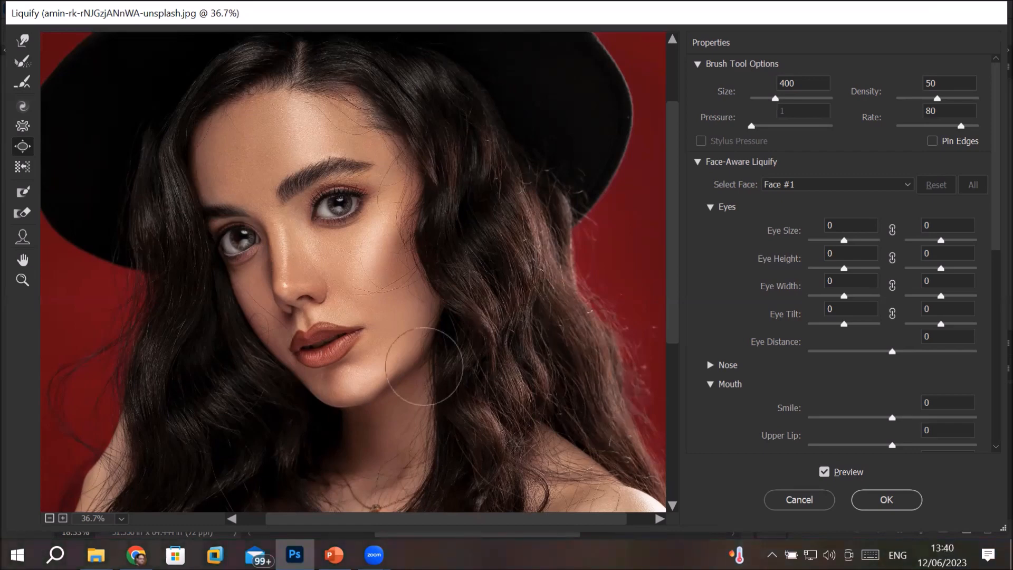
# - Push the outline of the face inward with the Push Left tool at brush size 300, and undo the distortion
pyautogui.click(21, 131)
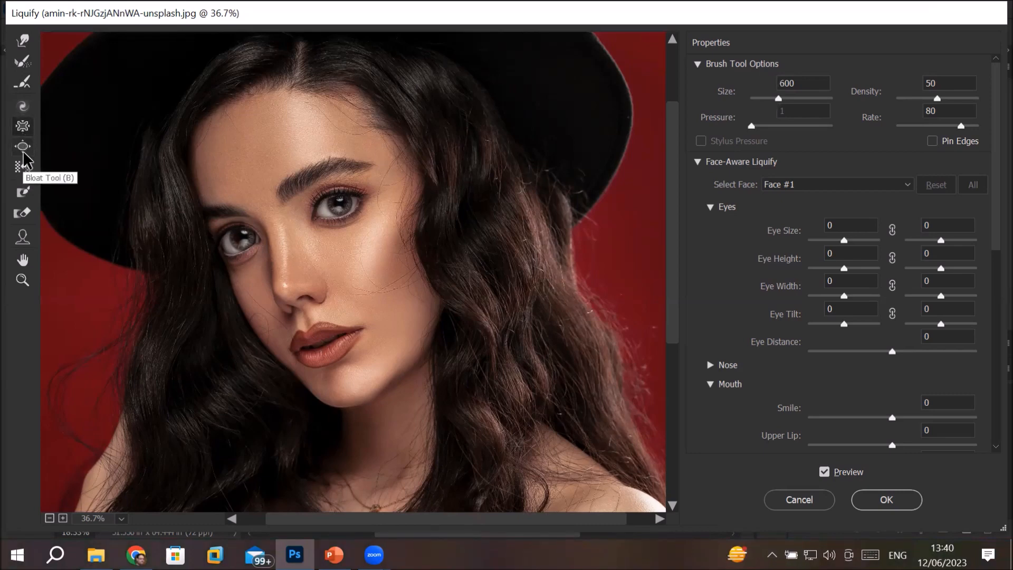
pyautogui.click(23, 84)
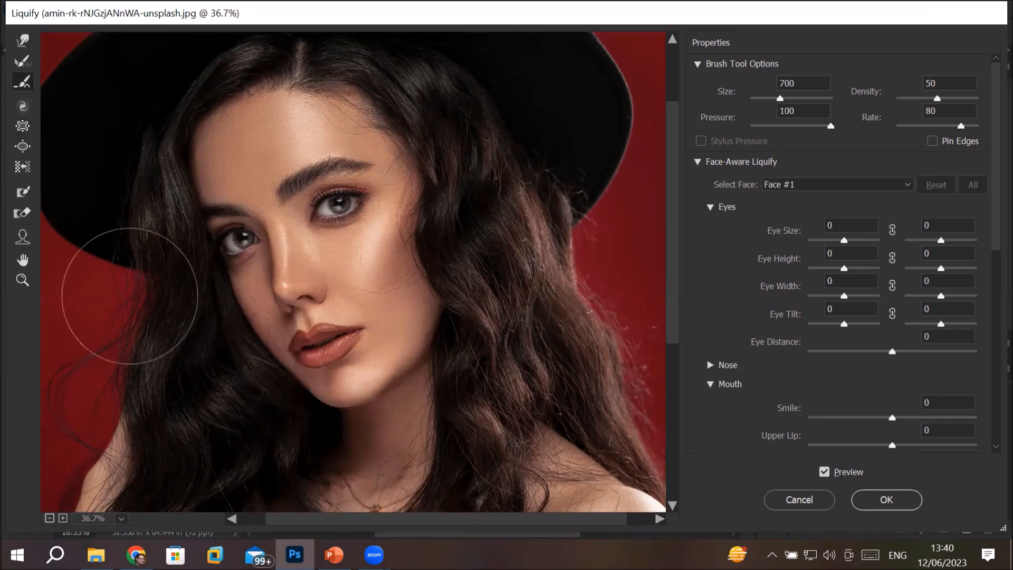
pyautogui.click(23, 167)
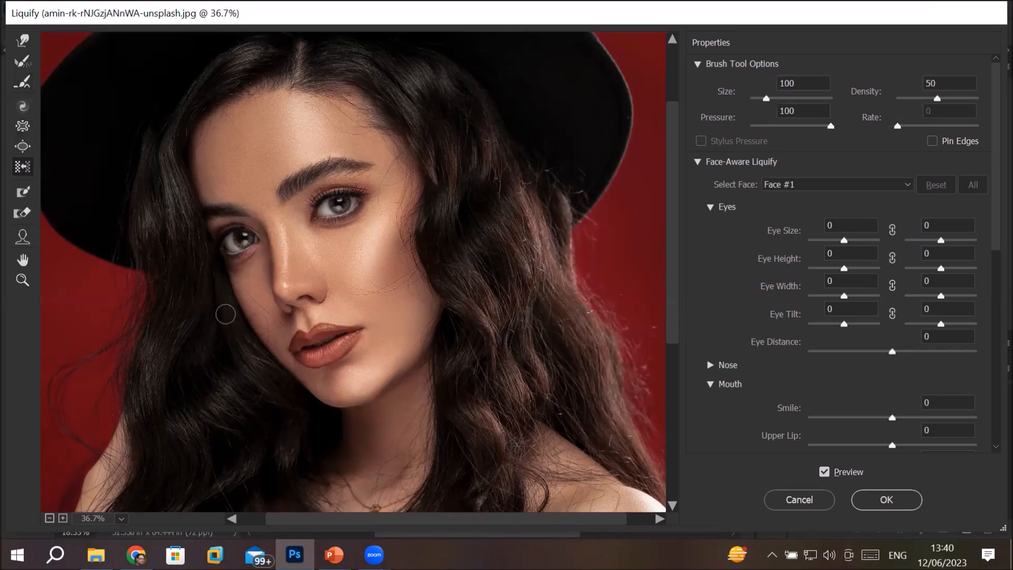
pyautogui.press(']')
pyautogui.press(']')
pyautogui.press(']')
pyautogui.press(']')
pyautogui.press(']')
pyautogui.press(']')
pyautogui.press(']')
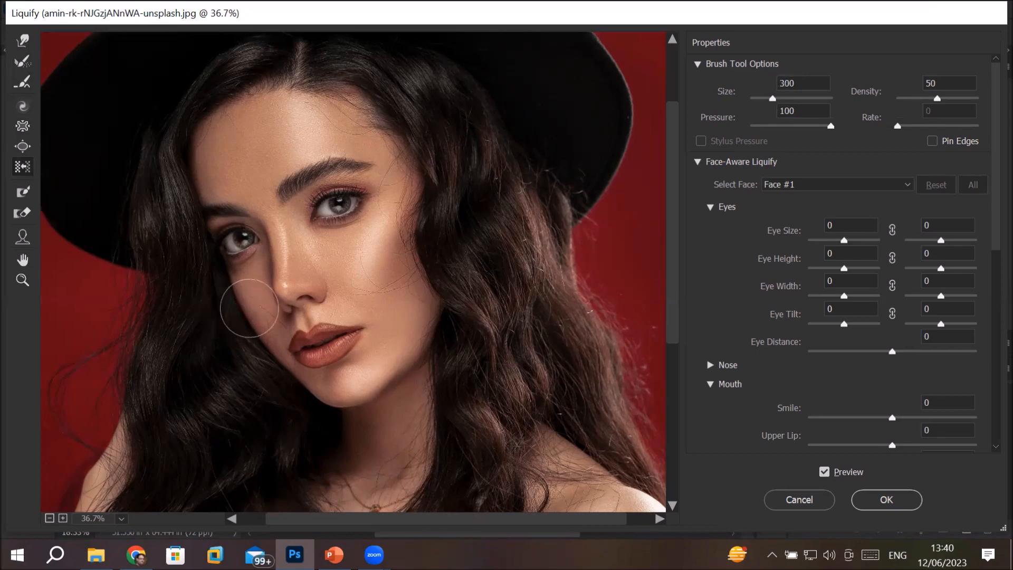
pyautogui.moveTo(243, 312)
pyautogui.mouseDown()
pyautogui.moveTo(313, 404)
pyautogui.moveTo(363, 401)
pyautogui.moveTo(390, 385)
pyautogui.moveTo(439, 330)
pyautogui.moveTo(444, 230)
pyautogui.moveTo(434, 192)
pyautogui.moveTo(401, 114)
pyautogui.moveTo(369, 82)
pyautogui.moveTo(295, 64)
pyautogui.moveTo(216, 115)
pyautogui.moveTo(197, 214)
pyautogui.moveTo(224, 344)
pyautogui.moveTo(269, 392)
pyautogui.moveTo(310, 394)
pyautogui.moveTo(399, 365)
pyautogui.moveTo(413, 331)
pyautogui.moveTo(413, 240)
pyautogui.moveTo(389, 129)
pyautogui.moveTo(353, 88)
pyautogui.moveTo(247, 81)
pyautogui.moveTo(229, 96)
pyautogui.moveTo(207, 222)
pyautogui.mouseUp()
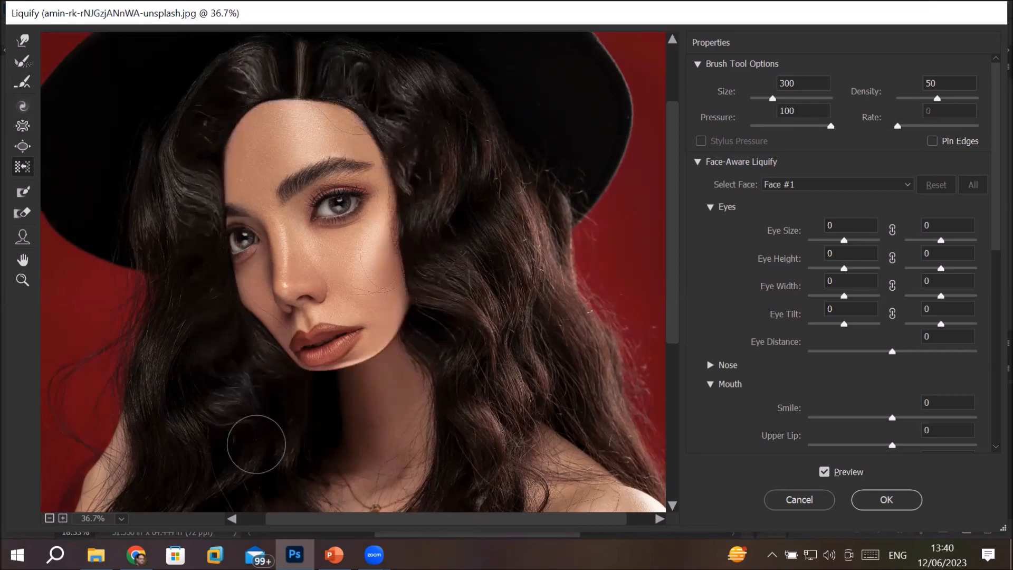
pyautogui.hotkey('ctrl', 'alt', 'z')
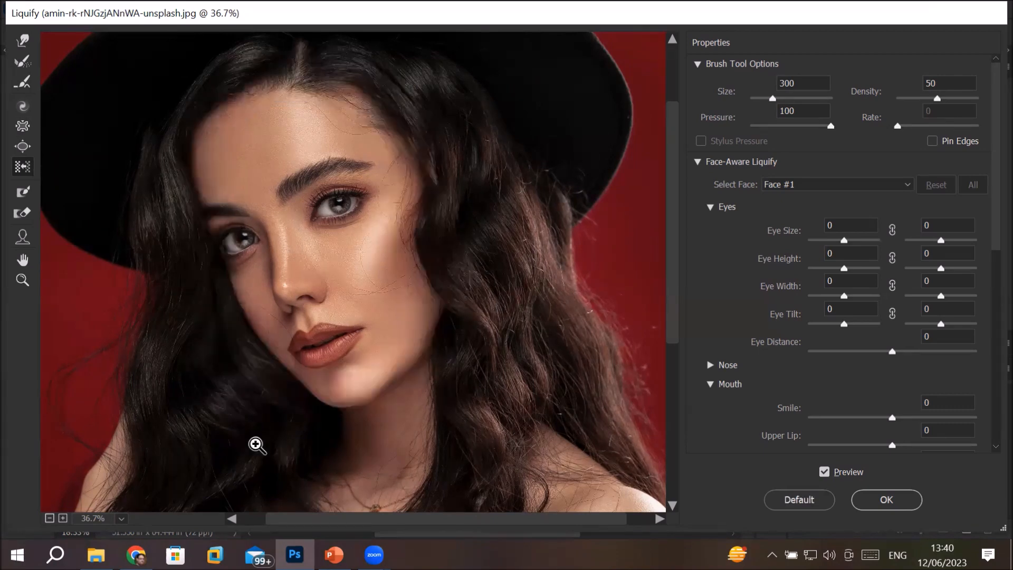
# - Set the Freeze Mask tool's brush size to 250 and paint a protective mask over both eyes
pyautogui.click(29, 193)
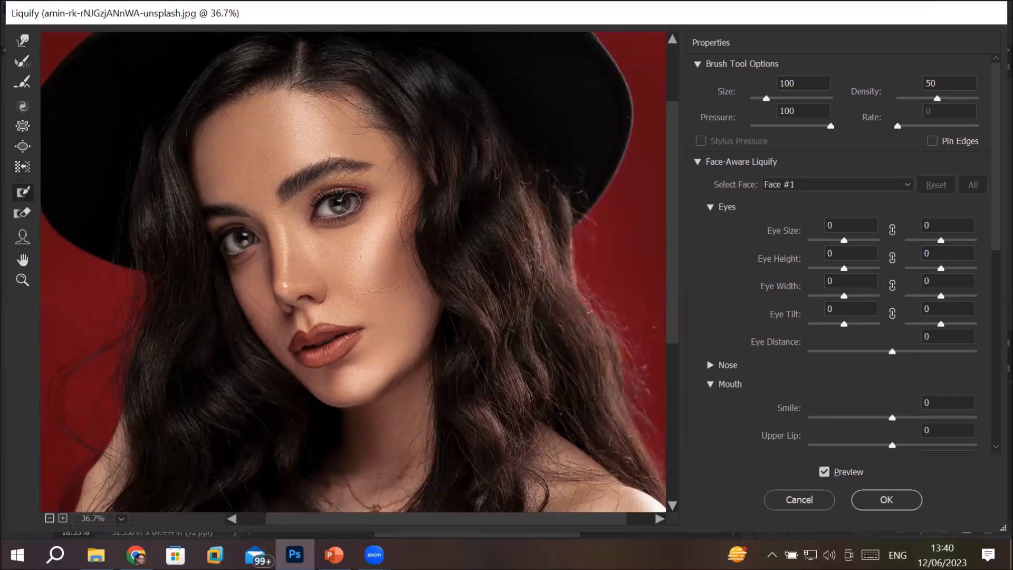
pyautogui.press(']')
pyautogui.press(']')
pyautogui.press(']')
pyautogui.press(']')
pyautogui.press(']')
pyautogui.press(']')
pyautogui.moveTo(343, 203)
pyautogui.mouseDown()
pyautogui.moveTo(295, 210)
pyautogui.moveTo(371, 198)
pyautogui.mouseUp()
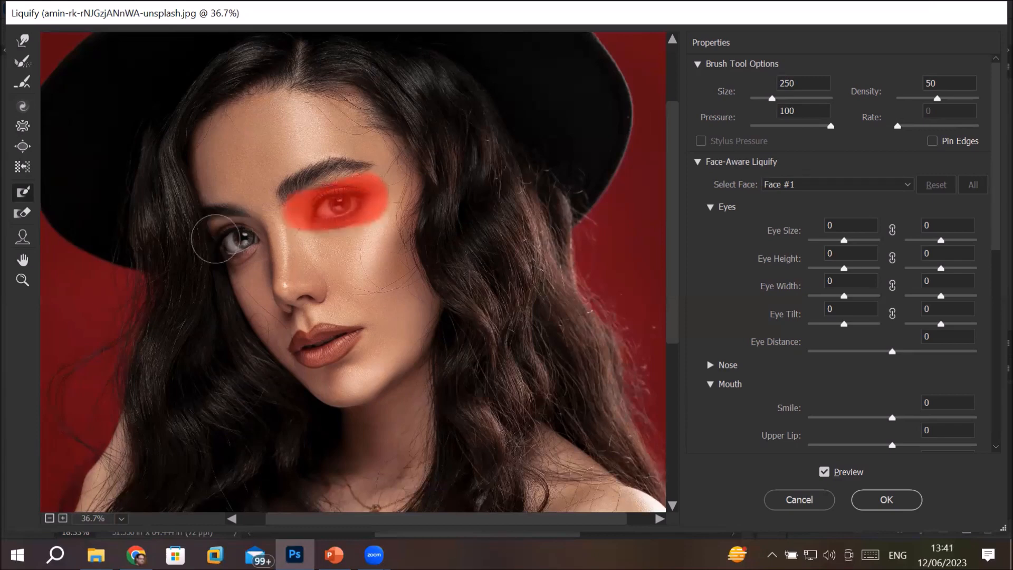
pyautogui.moveTo(219, 242); pyautogui.dragTo(252, 240)
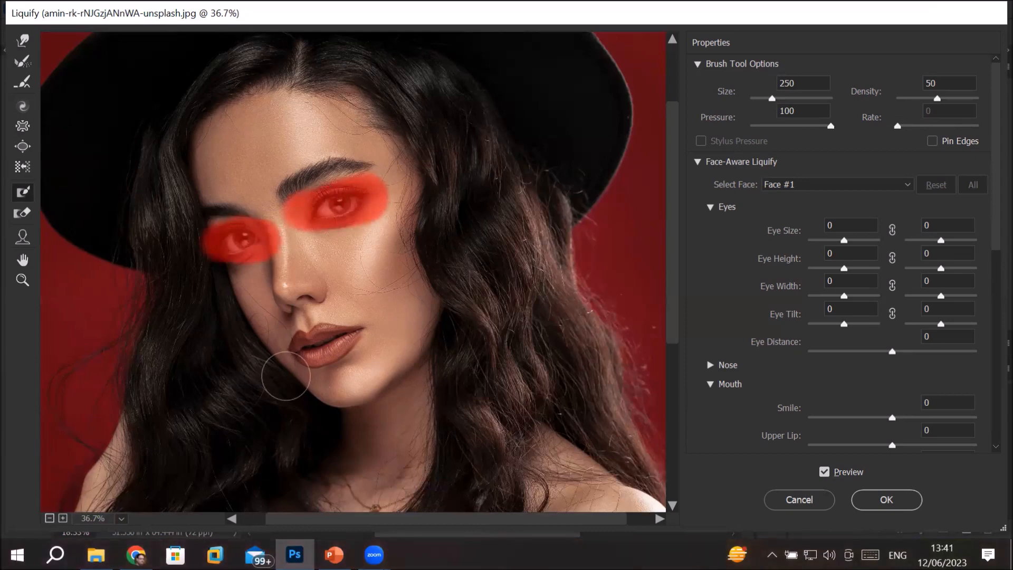
# - Set the Bloat tool's brush size to 2500 and enlarge the face around the frozen eyes
pyautogui.click(22, 150)
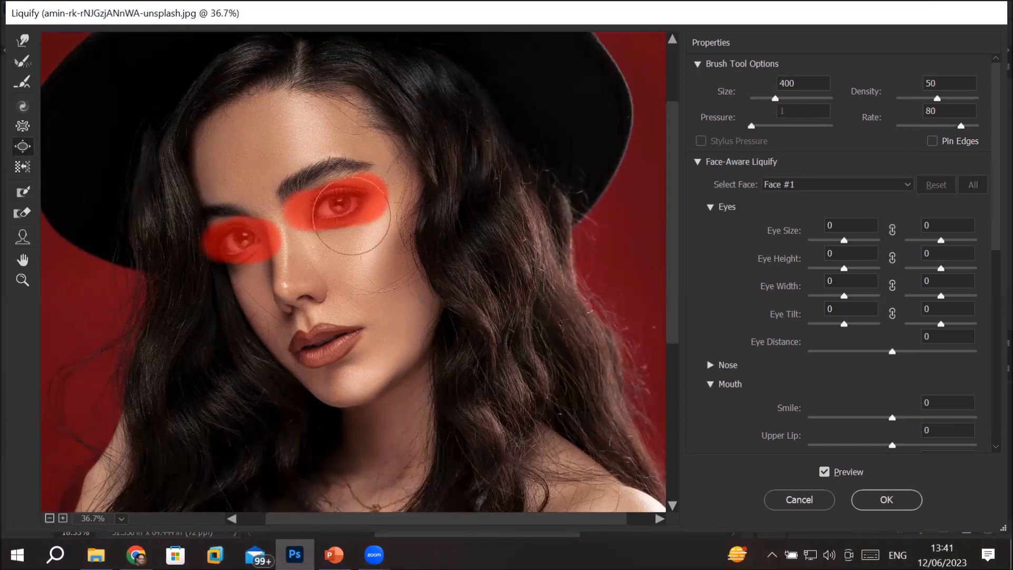
pyautogui.press(']')
pyautogui.press(']')
pyautogui.press(']')
pyautogui.press(']')
pyautogui.press(']')
pyautogui.press(']')
pyautogui.press(']')
pyautogui.press(']')
pyautogui.press(']')
pyautogui.press(']')
pyautogui.press(']')
pyautogui.press(']')
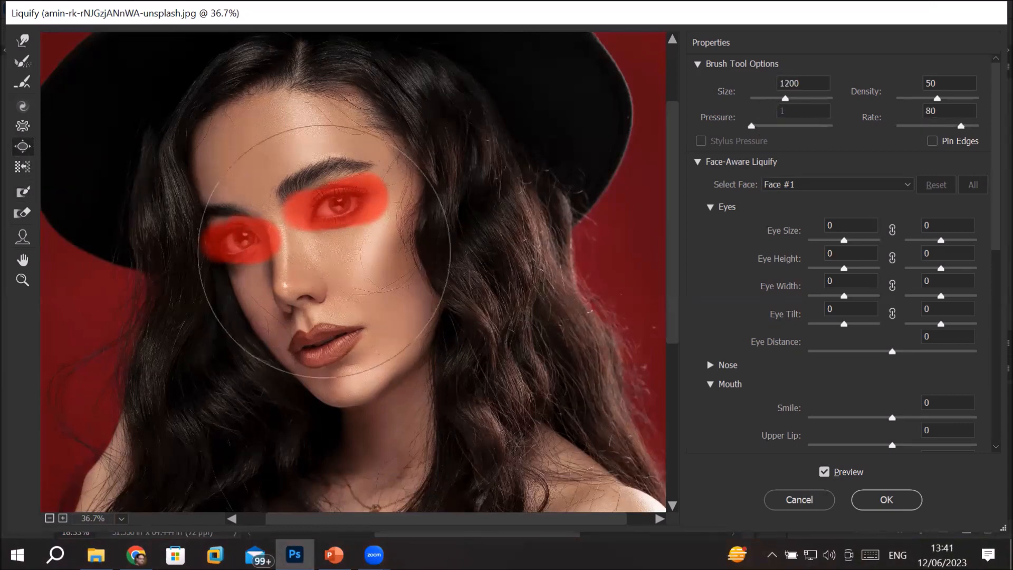
pyautogui.press(']')
pyautogui.press(']')
pyautogui.press(']')
pyautogui.press(']')
pyautogui.press(']')
pyautogui.press(']')
pyautogui.press(']')
pyautogui.press(']')
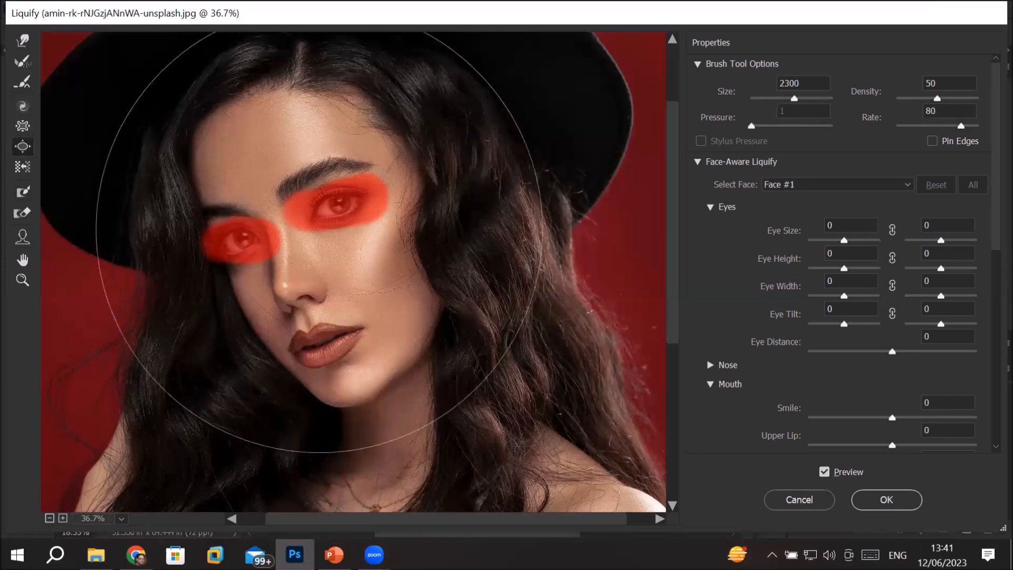
pyautogui.press(']')
pyautogui.moveTo(319, 229); pyautogui.dragTo(320, 230)
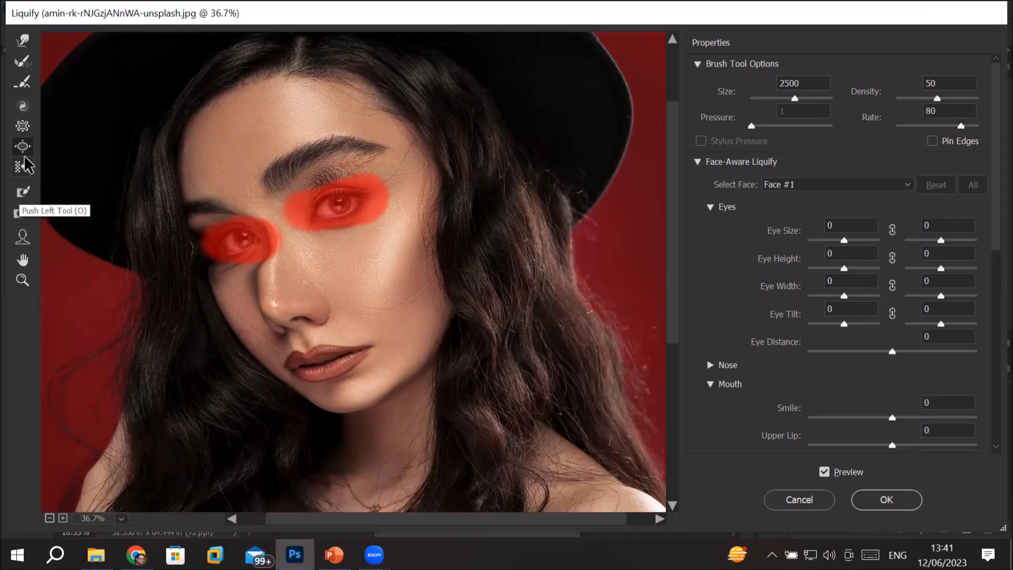
pyautogui.press('alt')
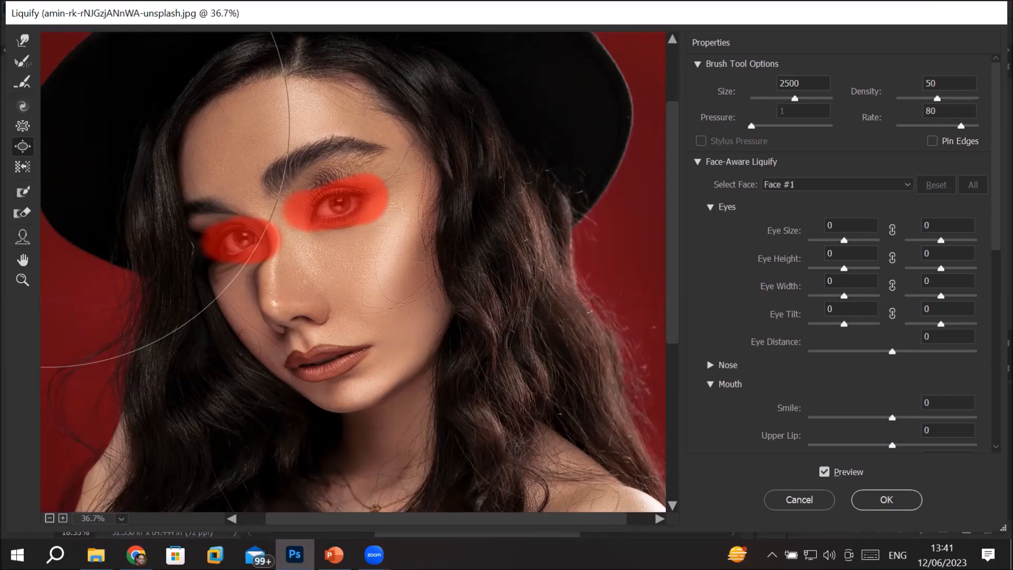
# - Erase the protective mask from both eyes with the Thaw Mask tool at brush size 100
pyautogui.click(20, 214)
pyautogui.moveTo(242, 252)
pyautogui.mouseDown()
pyautogui.moveTo(219, 246)
pyautogui.moveTo(277, 237)
pyautogui.moveTo(348, 195)
pyautogui.moveTo(392, 190)
pyautogui.moveTo(338, 183)
pyautogui.mouseUp()
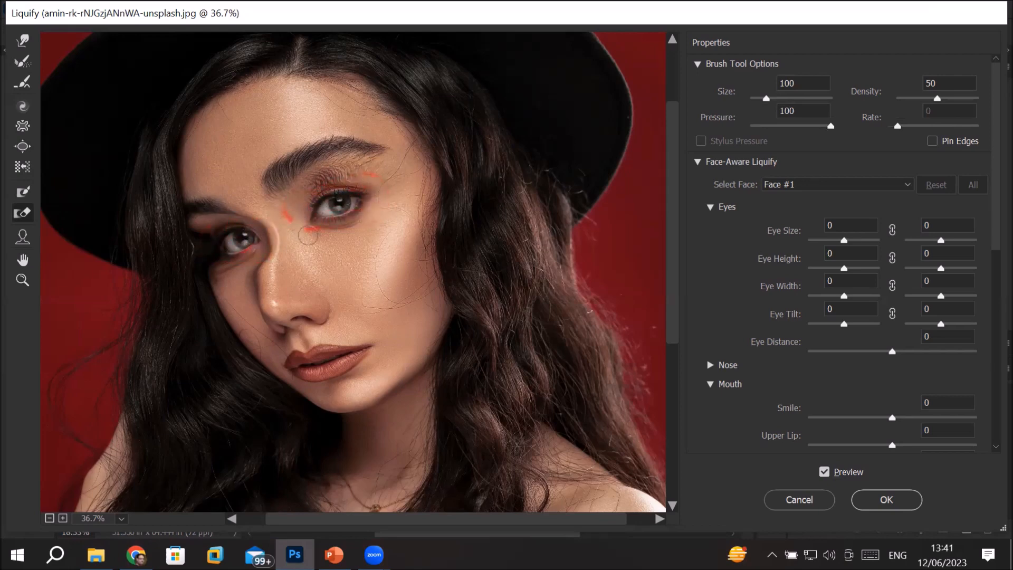
pyautogui.moveTo(308, 235)
pyautogui.mouseDown()
pyautogui.moveTo(309, 204)
pyautogui.moveTo(424, 282)
pyautogui.mouseUp()
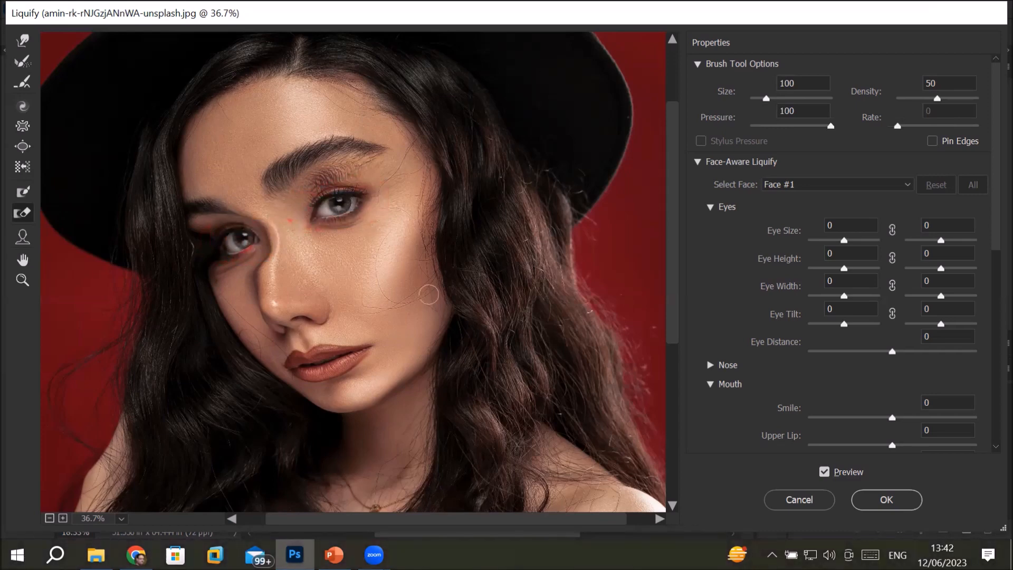
# - Restore the bloated face toward the original with the Reconstruct tool at brush size 800
pyautogui.click(23, 61)
pyautogui.moveTo(307, 179)
pyautogui.mouseDown()
pyautogui.moveTo(328, 170)
pyautogui.moveTo(464, 249)
pyautogui.moveTo(390, 126)
pyautogui.moveTo(601, 228)
pyautogui.mouseUp()
pyautogui.scroll(5, 192, 86)
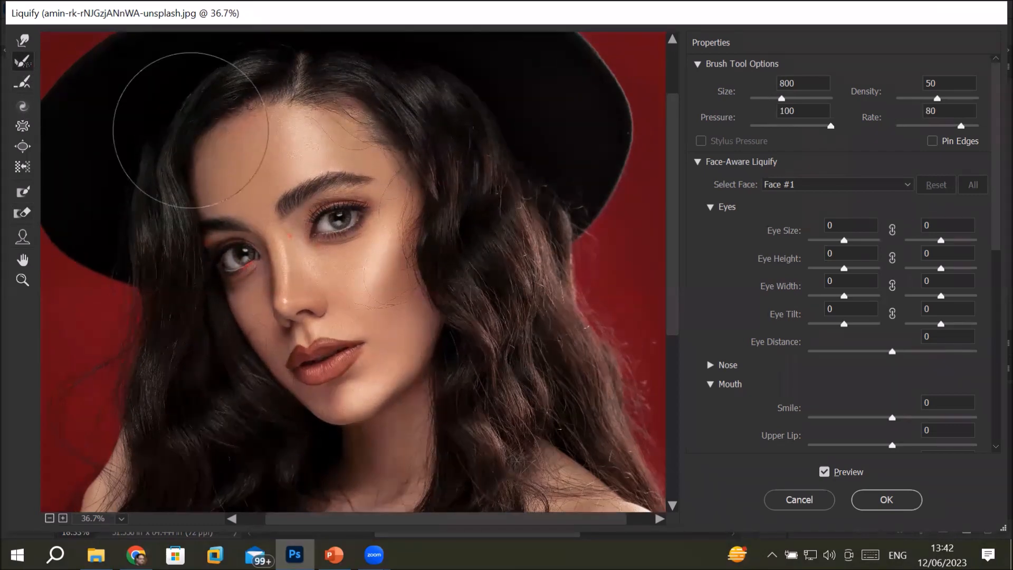
# - Paint a protective mask over the whole face, from hairline to chin, with the Freeze Mask tool at brush size 250
pyautogui.scroll(-10, 281, 302)
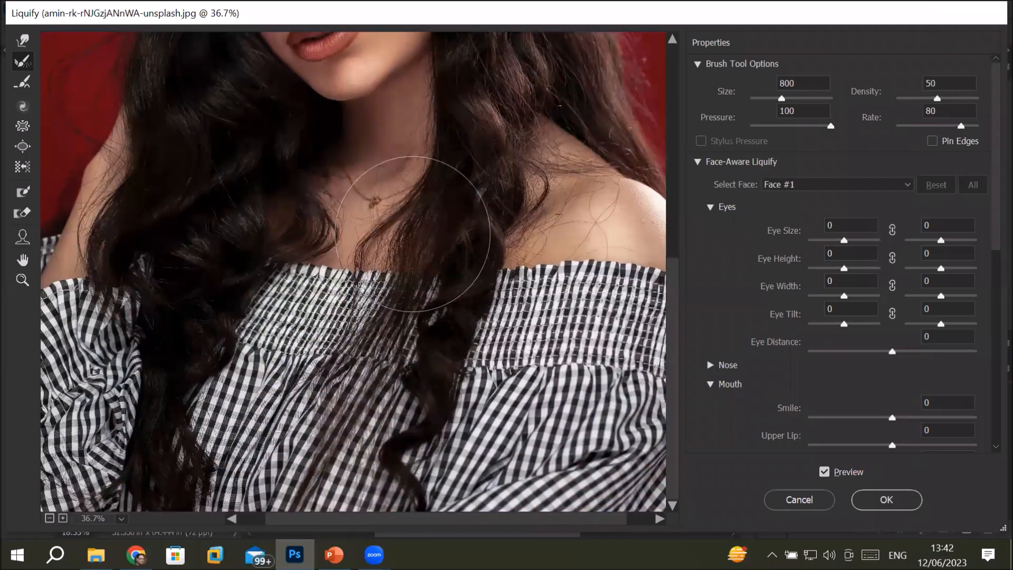
pyautogui.scroll(10, 385, 196)
pyautogui.scroll(-3, 373, 384)
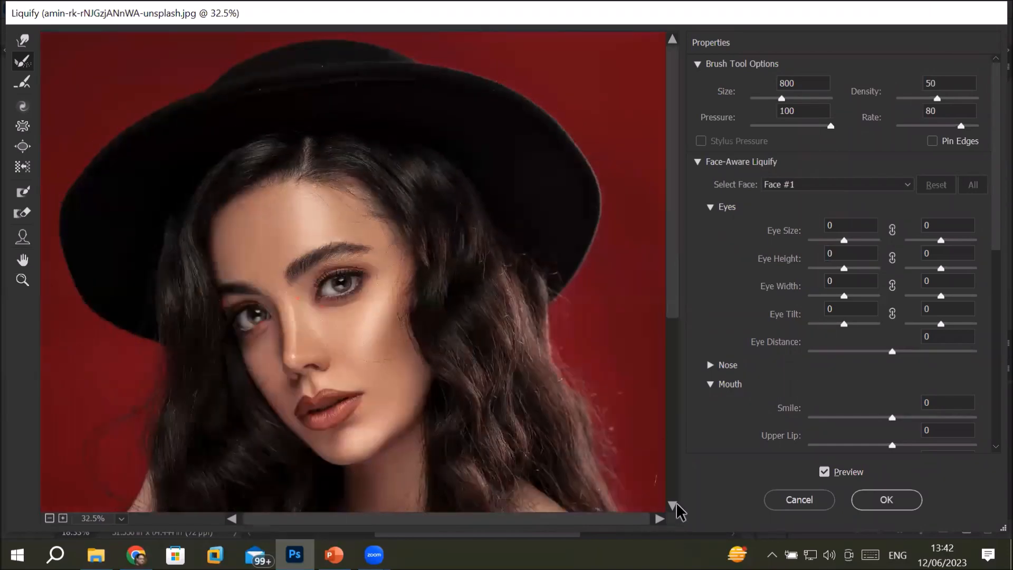
pyautogui.click(672, 505)
pyautogui.click(672, 506)
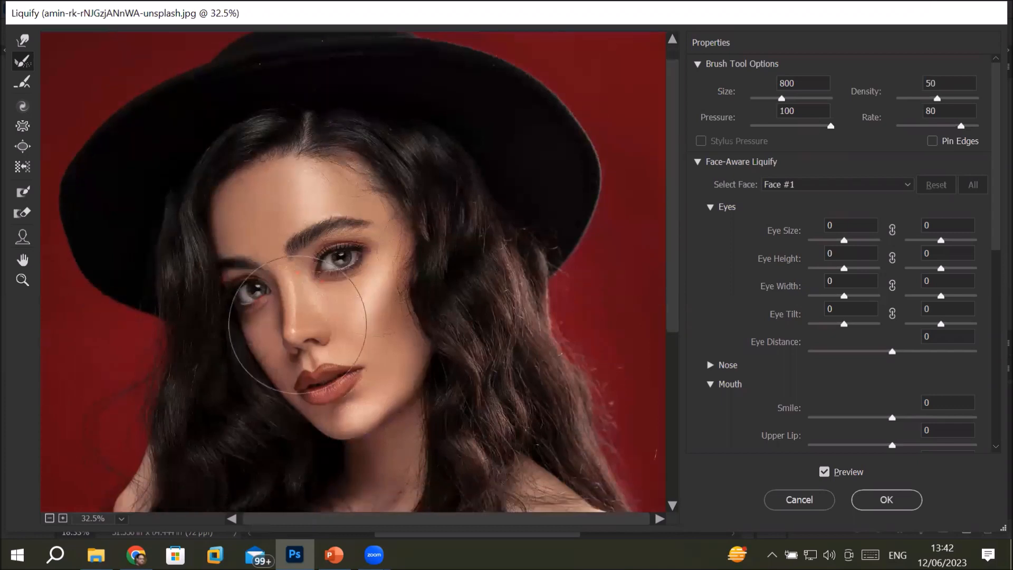
pyautogui.click(23, 192)
pyautogui.moveTo(271, 186)
pyautogui.mouseDown()
pyautogui.moveTo(232, 244)
pyautogui.moveTo(285, 362)
pyautogui.moveTo(318, 379)
pyautogui.moveTo(347, 383)
pyautogui.moveTo(394, 314)
pyautogui.moveTo(399, 222)
pyautogui.moveTo(372, 176)
pyautogui.moveTo(285, 158)
pyautogui.moveTo(234, 189)
pyautogui.moveTo(315, 171)
pyautogui.moveTo(267, 216)
pyautogui.moveTo(323, 202)
pyautogui.moveTo(296, 260)
pyautogui.moveTo(355, 289)
pyautogui.moveTo(339, 242)
pyautogui.moveTo(286, 263)
pyautogui.moveTo(251, 239)
pyautogui.moveTo(312, 348)
pyautogui.moveTo(336, 399)
pyautogui.mouseUp()
pyautogui.moveTo(323, 404)
pyautogui.mouseDown()
pyautogui.moveTo(415, 354)
pyautogui.moveTo(339, 414)
pyautogui.moveTo(361, 418)
pyautogui.moveTo(354, 410)
pyautogui.moveTo(389, 365)
pyautogui.moveTo(358, 301)
pyautogui.moveTo(348, 340)
pyautogui.moveTo(380, 365)
pyautogui.moveTo(297, 386)
pyautogui.moveTo(288, 375)
pyautogui.moveTo(360, 415)
pyautogui.moveTo(393, 393)
pyautogui.mouseUp()
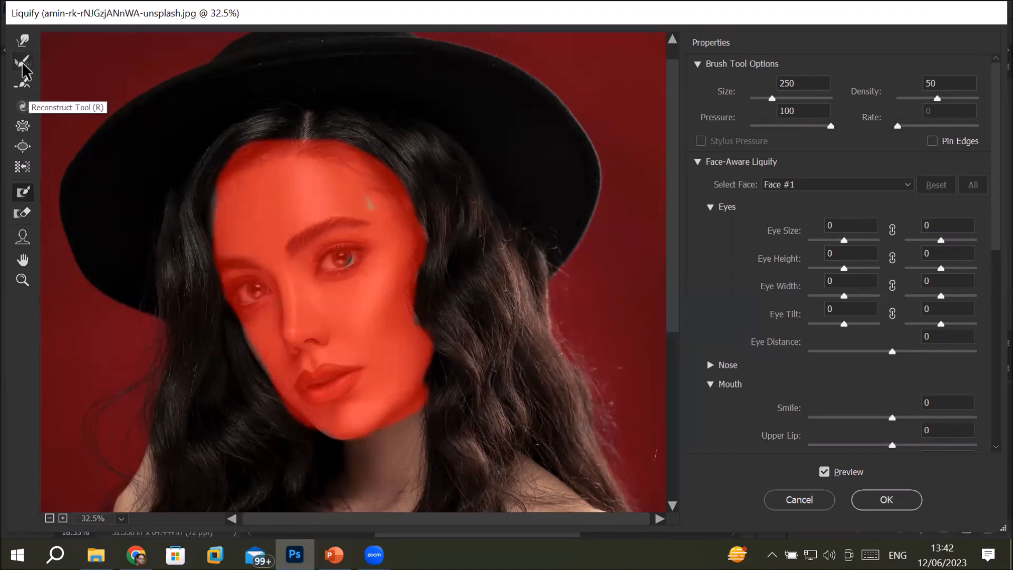
# - Distort the hat brim and the hair around the masked face with the Push Left tool at brush size 300
pyautogui.click(23, 167)
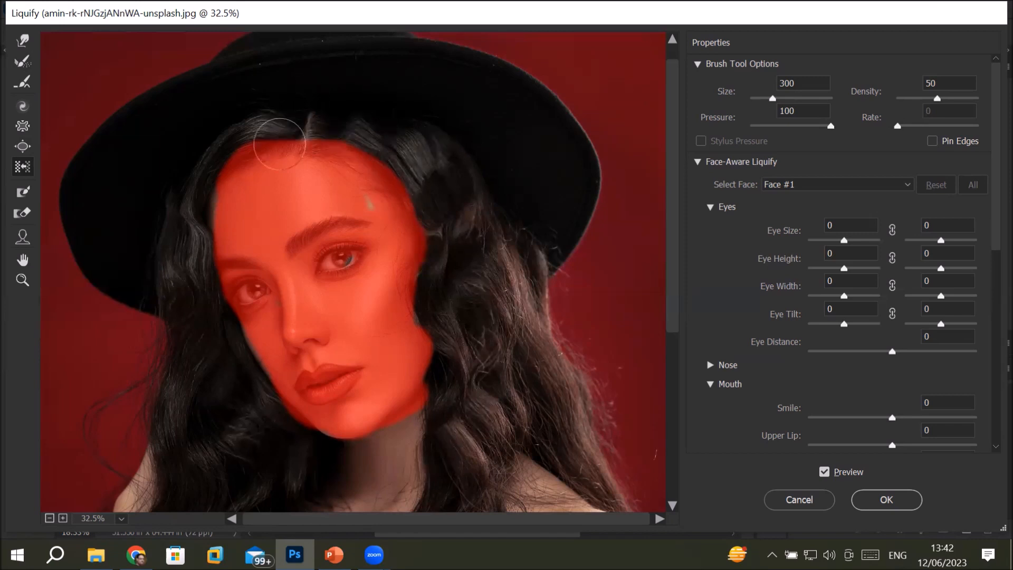
pyautogui.moveTo(100, 163)
pyautogui.mouseDown()
pyautogui.moveTo(70, 199)
pyautogui.moveTo(83, 251)
pyautogui.moveTo(105, 293)
pyautogui.moveTo(140, 312)
pyautogui.moveTo(107, 254)
pyautogui.moveTo(100, 190)
pyautogui.moveTo(100, 155)
pyautogui.moveTo(125, 117)
pyautogui.moveTo(203, 75)
pyautogui.moveTo(282, 51)
pyautogui.moveTo(371, 43)
pyautogui.moveTo(489, 57)
pyautogui.moveTo(568, 111)
pyautogui.moveTo(593, 149)
pyautogui.moveTo(602, 199)
pyautogui.moveTo(537, 290)
pyautogui.moveTo(602, 241)
pyautogui.moveTo(618, 190)
pyautogui.moveTo(614, 153)
pyautogui.moveTo(594, 123)
pyautogui.moveTo(529, 83)
pyautogui.moveTo(452, 59)
pyautogui.mouseUp()
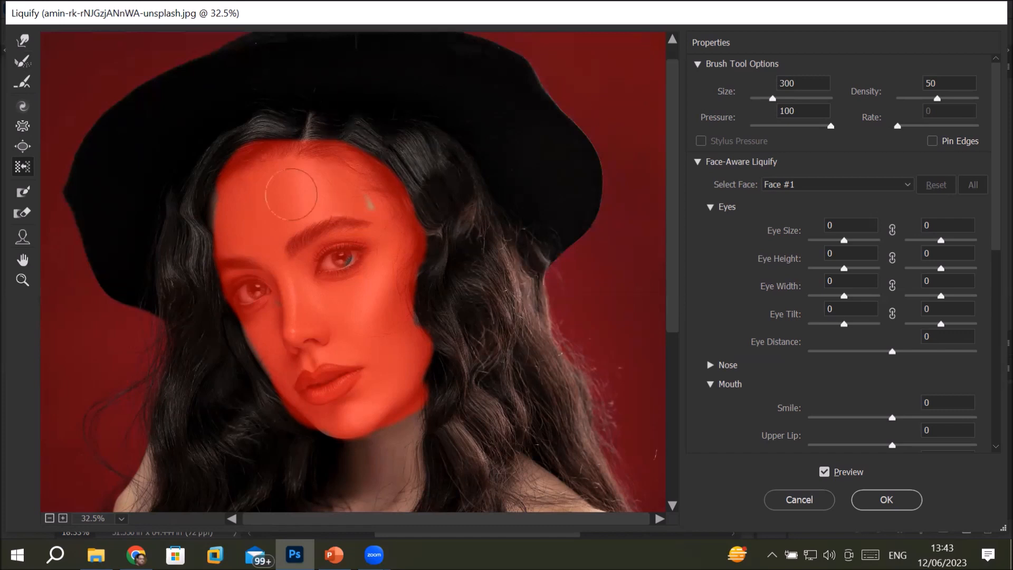
pyautogui.moveTo(320, 191)
pyautogui.mouseDown()
pyautogui.moveTo(352, 218)
pyautogui.moveTo(265, 255)
pyautogui.moveTo(312, 346)
pyautogui.mouseUp()
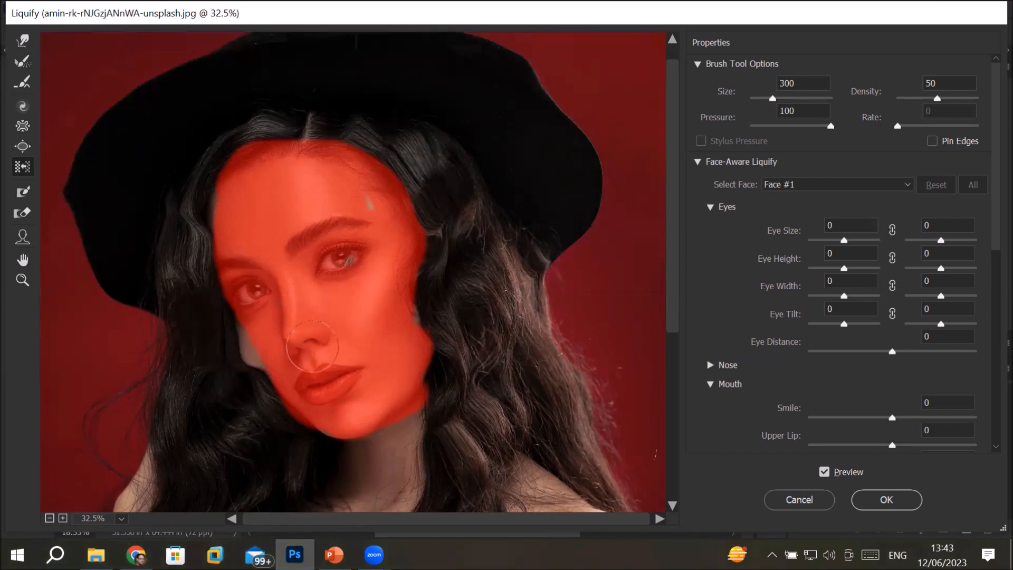
pyautogui.moveTo(292, 385)
pyautogui.mouseDown()
pyautogui.moveTo(249, 385)
pyautogui.moveTo(255, 407)
pyautogui.moveTo(260, 351)
pyautogui.moveTo(251, 325)
pyautogui.moveTo(242, 328)
pyautogui.moveTo(237, 340)
pyautogui.moveTo(267, 385)
pyautogui.moveTo(308, 414)
pyautogui.mouseUp()
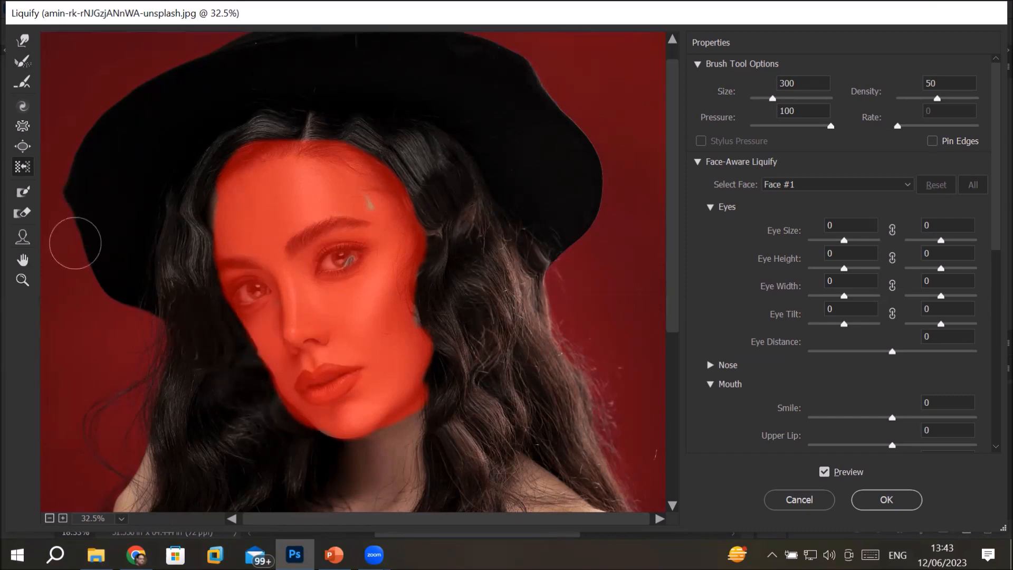
# - Extend the protective mask beside the cheek with Freeze Mask at size 250, and erase the entire mask with Thaw Mask at size 700
pyautogui.click(23, 194)
pyautogui.moveTo(272, 319); pyautogui.dragTo(244, 367)
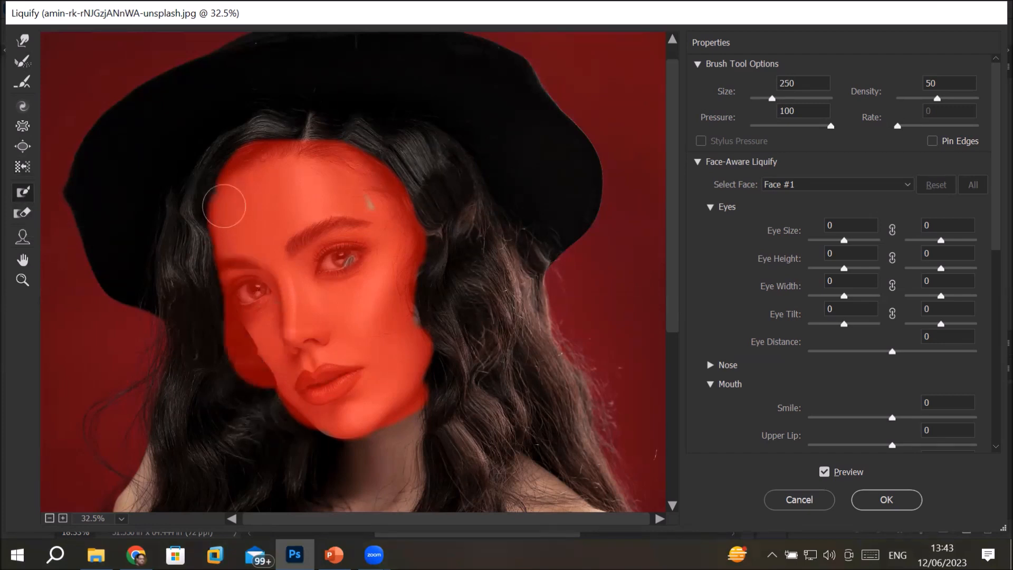
pyautogui.click(21, 214)
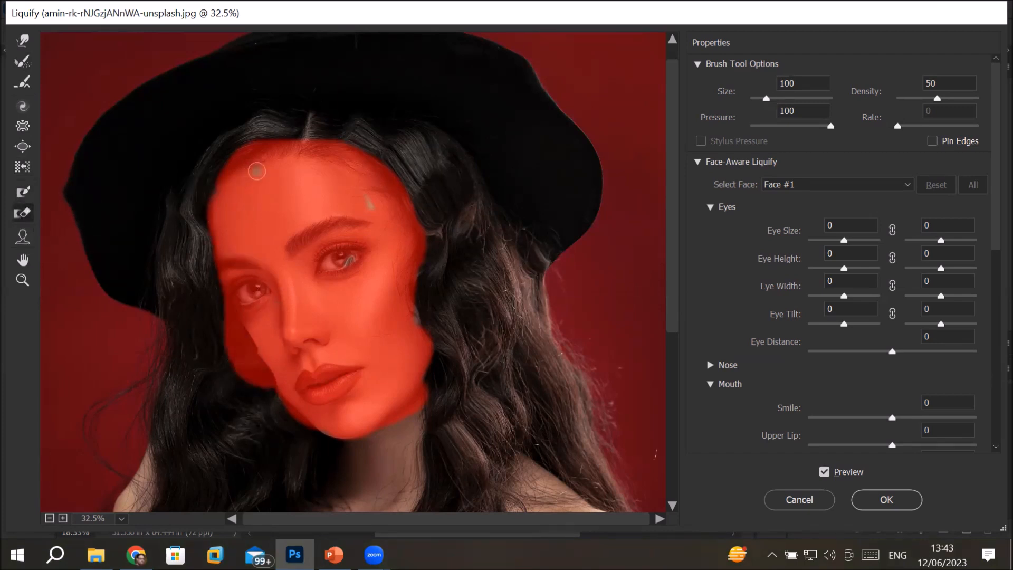
pyautogui.moveTo(250, 174); pyautogui.dragTo(268, 279)
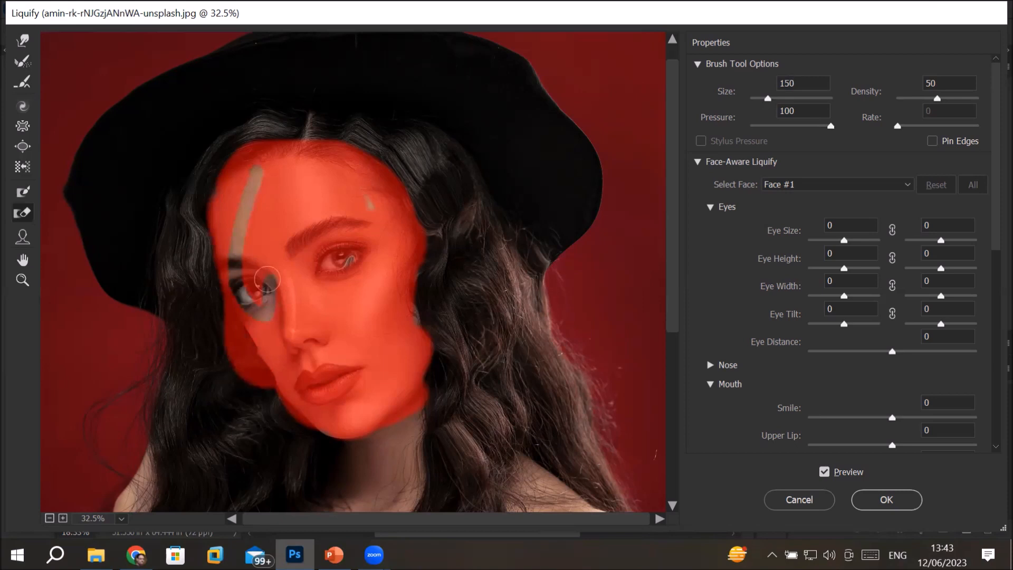
pyautogui.press(']')
pyautogui.press(']')
pyautogui.press(']')
pyautogui.press(']')
pyautogui.press(']')
pyautogui.press(']')
pyautogui.press(']')
pyautogui.moveTo(226, 203)
pyautogui.mouseDown()
pyautogui.moveTo(274, 370)
pyautogui.moveTo(219, 206)
pyautogui.moveTo(296, 280)
pyautogui.mouseUp()
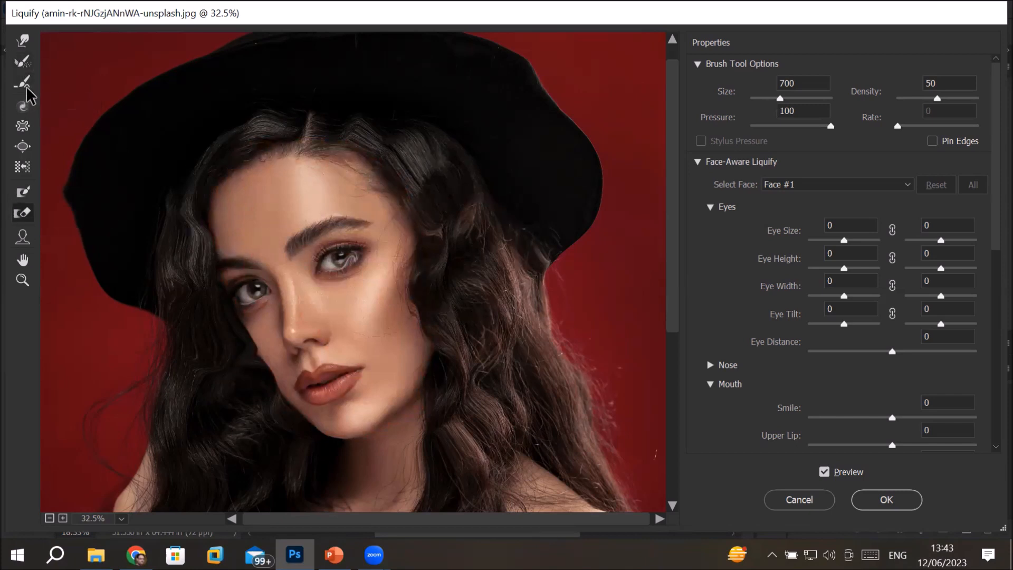
# - Restore the distorted cheek and hair edges around the face with the Reconstruct tool at brush size 800
pyautogui.click(22, 61)
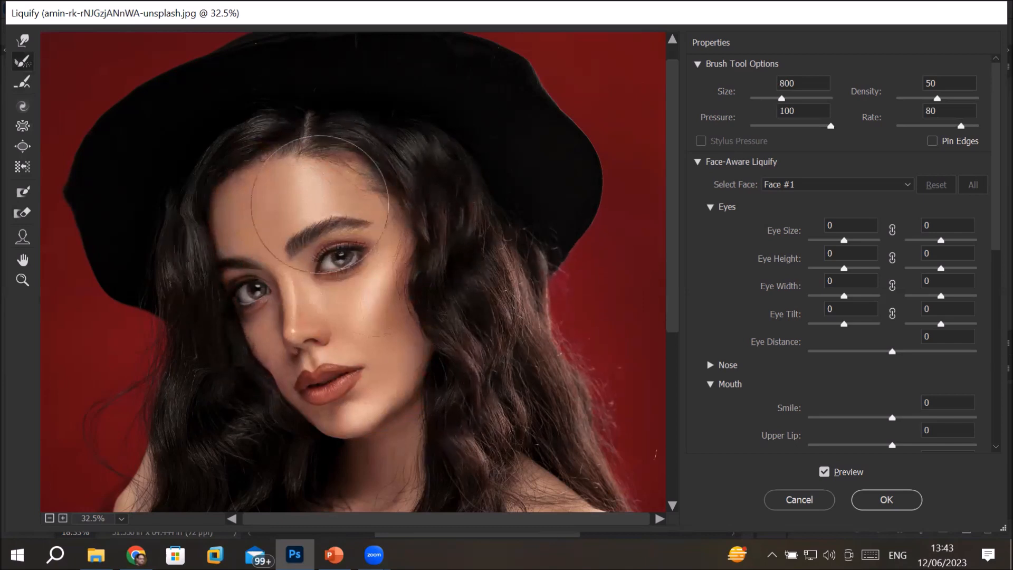
pyautogui.hscroll(1, 590, 243)
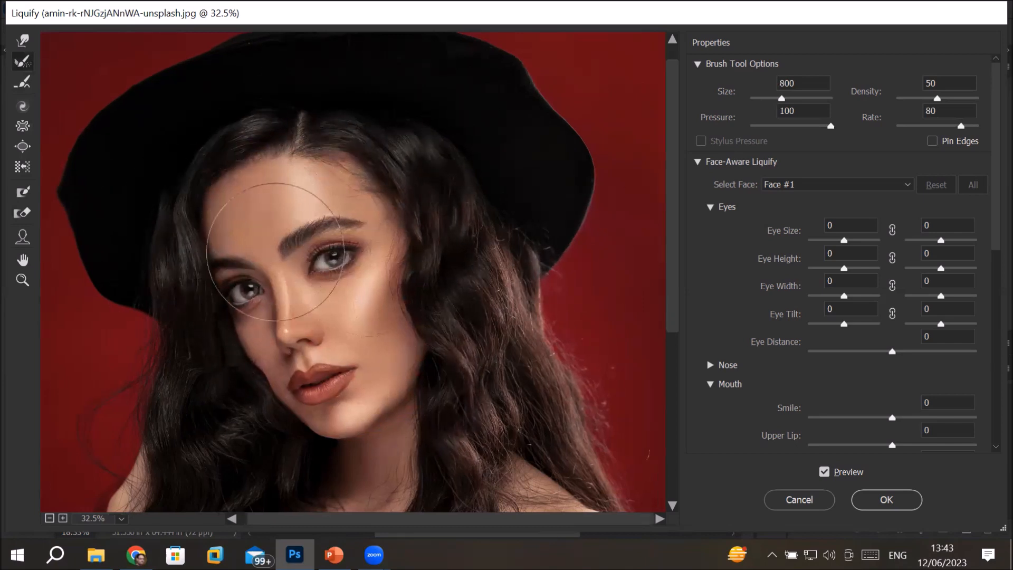
# - Pan the portrait with the Hand tool, and use the Zoom tool to magnify the eyes to 66.7% and return to 12.5%
pyautogui.click(22, 260)
pyautogui.moveTo(418, 259)
pyautogui.mouseDown()
pyautogui.moveTo(459, 242)
pyautogui.moveTo(369, 141)
pyautogui.moveTo(367, 309)
pyautogui.mouseUp()
pyautogui.click(23, 280)
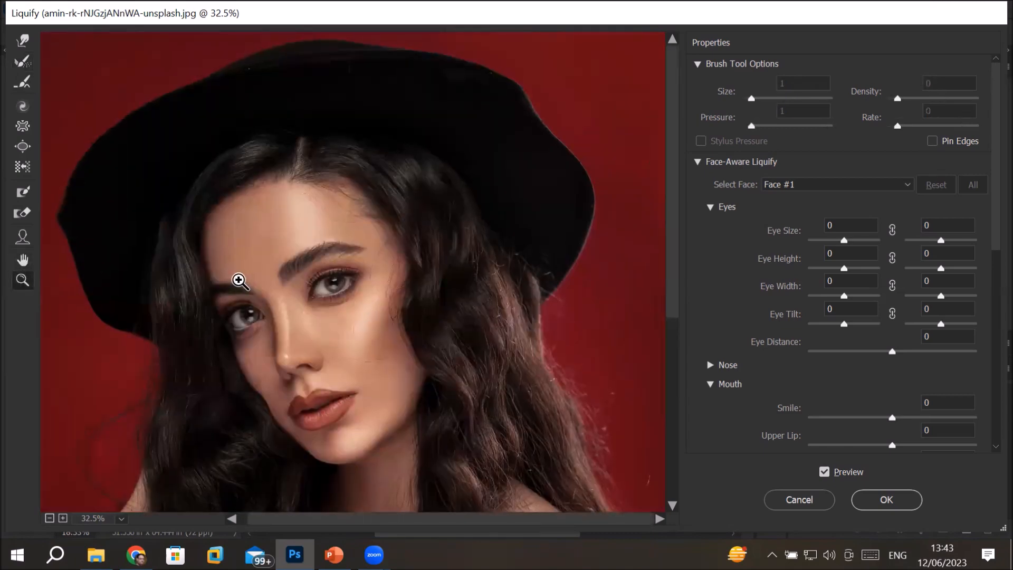
pyautogui.click(263, 280)
pyautogui.click(268, 278)
pyautogui.click(464, 290)
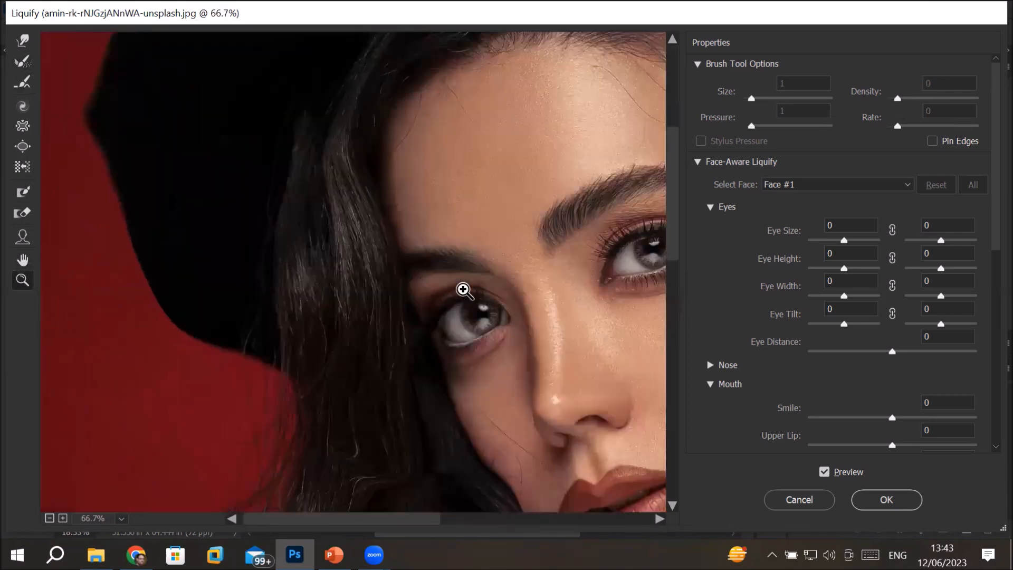
pyautogui.keyDown('alt'); pyautogui.click(464, 290); pyautogui.keyUp('alt')
pyautogui.keyDown('alt'); pyautogui.click(464, 287); pyautogui.keyUp('alt')
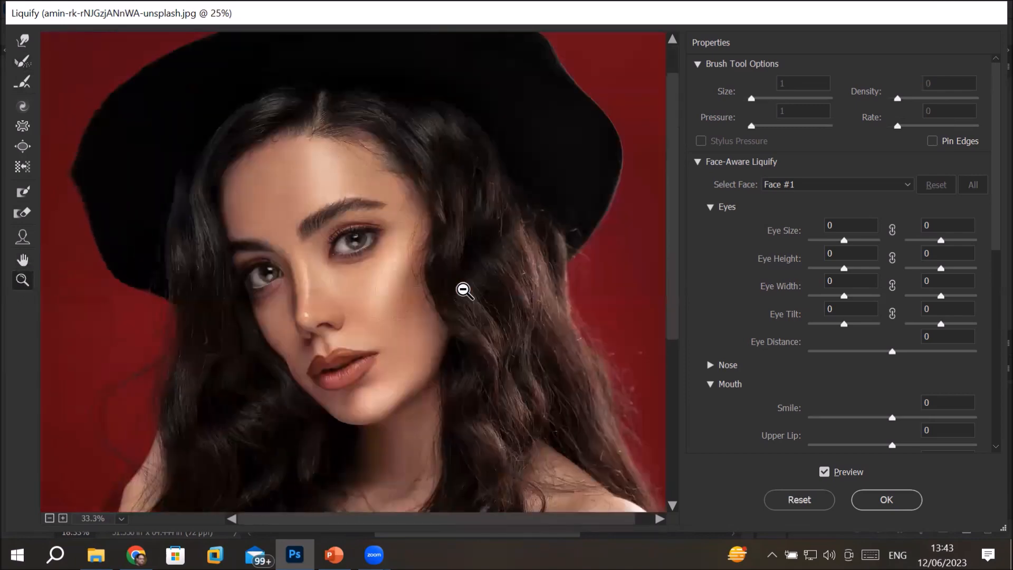
pyautogui.keyDown('alt'); pyautogui.click(296, 290); pyautogui.keyUp('alt')
pyautogui.keyDown('alt'); pyautogui.click(296, 289); pyautogui.keyUp('alt')
pyautogui.keyDown('alt'); pyautogui.click(331, 285); pyautogui.keyUp('alt')
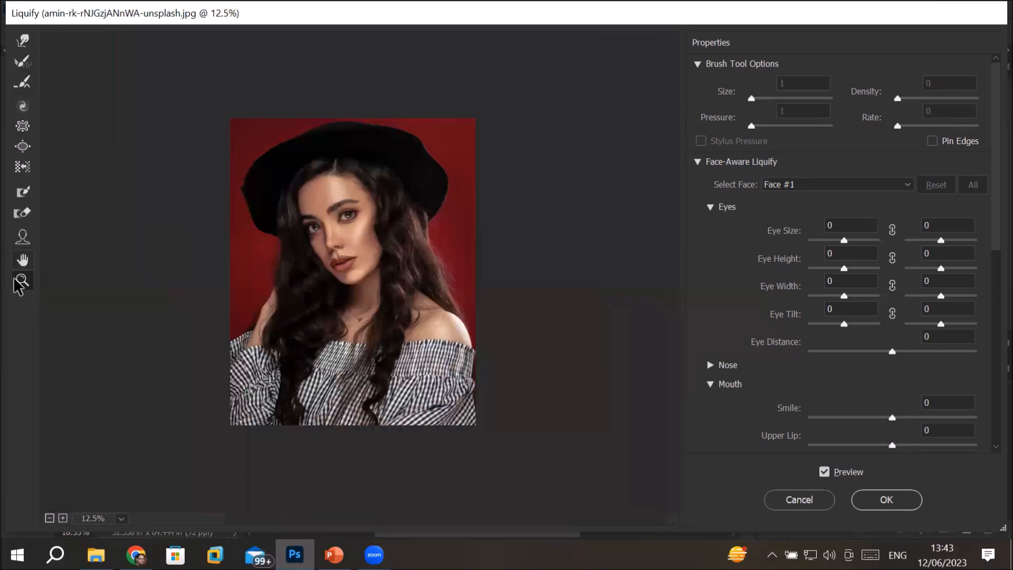
# - Reshape the mouth on the portrait with the Face tool, raising Smile to 100
pyautogui.click(21, 240)
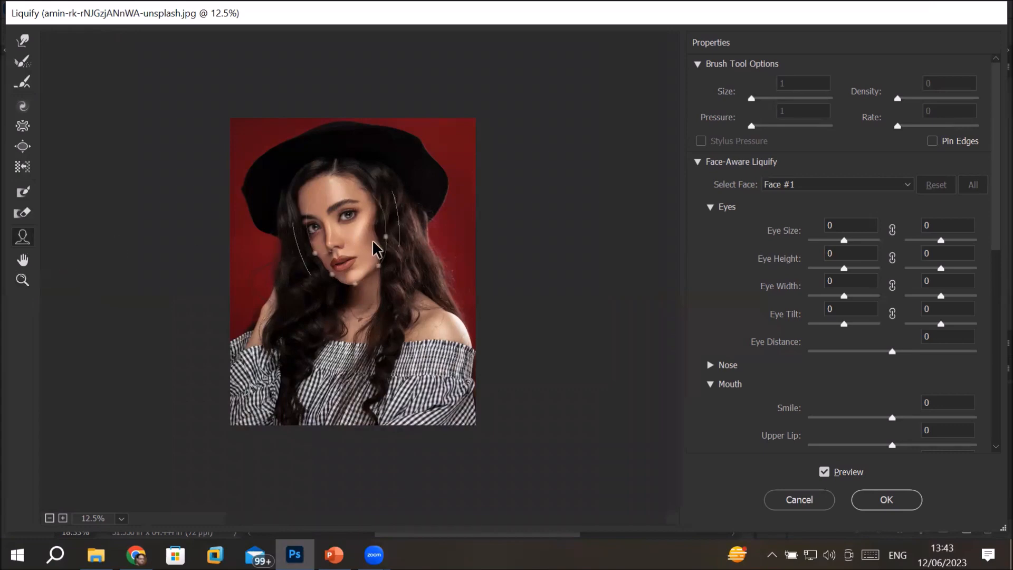
pyautogui.moveTo(368, 214)
pyautogui.scroll(5, 293, 166)
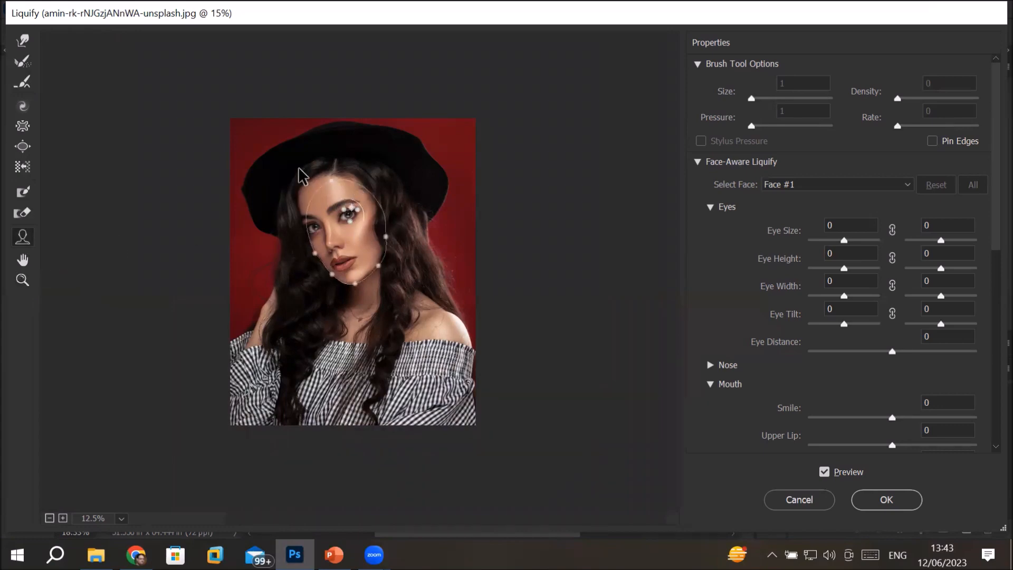
pyautogui.scroll(2, 292, 163)
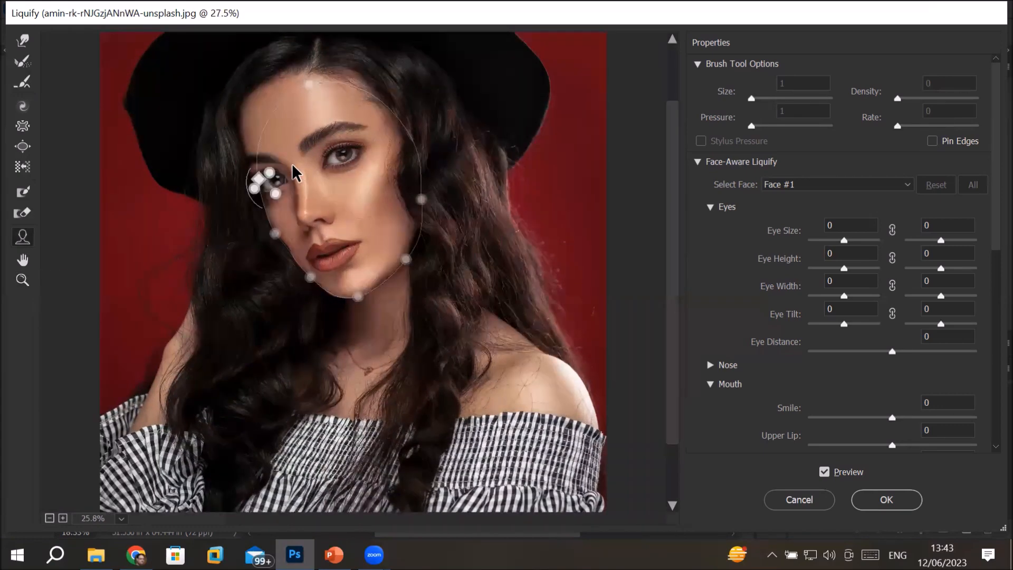
pyautogui.moveTo(340, 263)
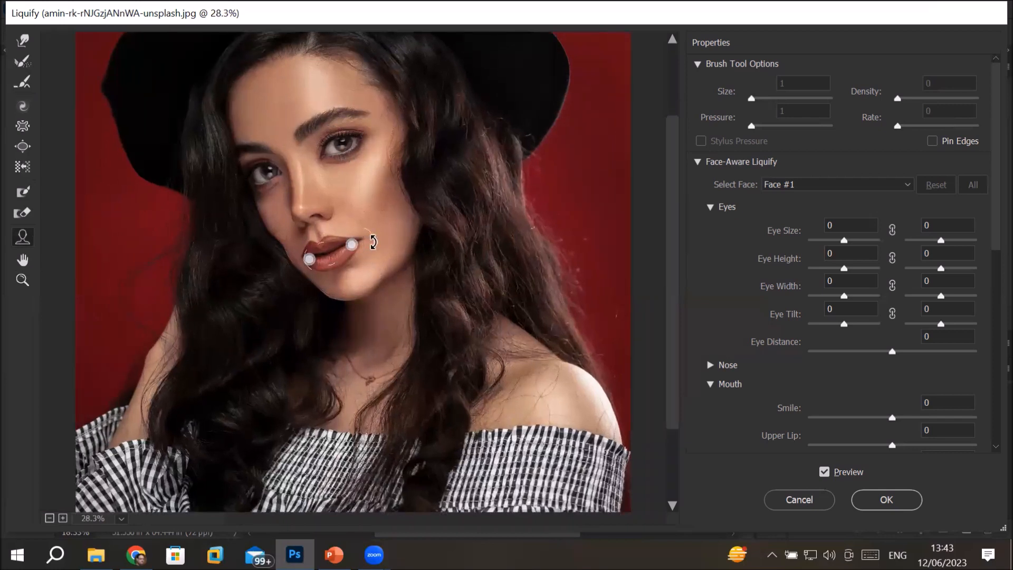
pyautogui.moveTo(396, 210); pyautogui.dragTo(402, 214)
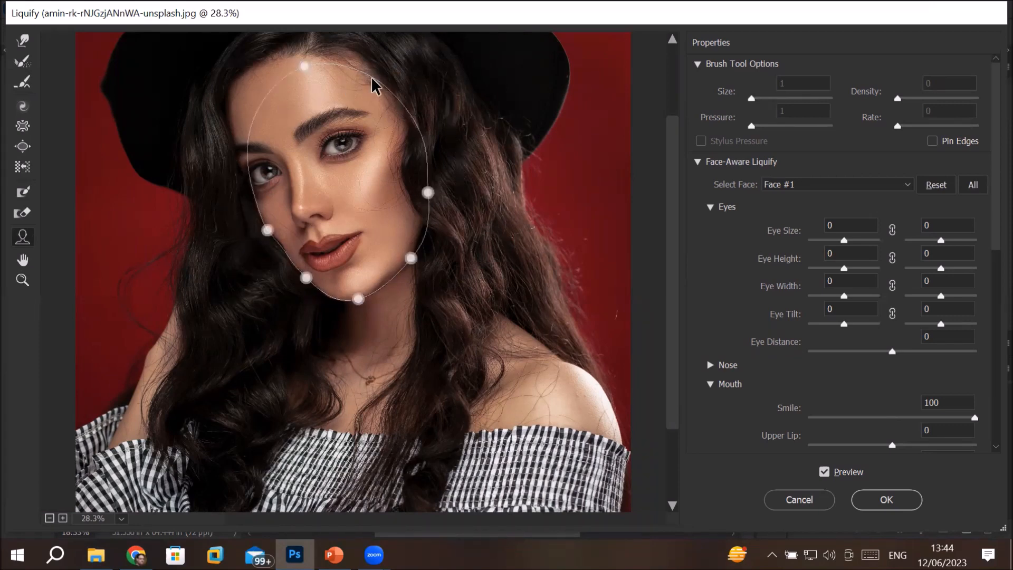
# - Adjust the forehead height upward with the Face tool and apply the Liquify filter to the portrait
pyautogui.moveTo(303, 68); pyautogui.dragTo(297, 48)
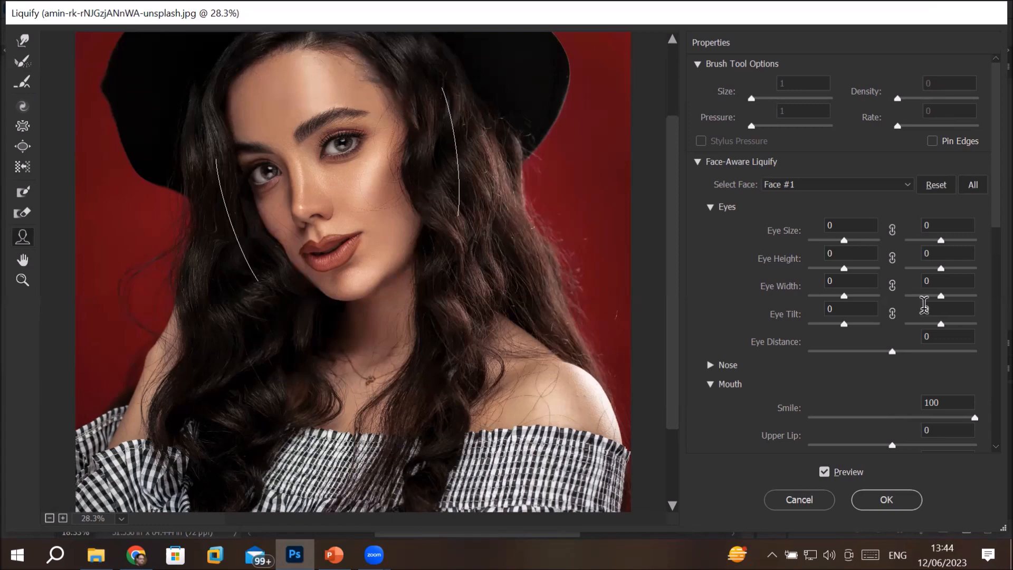
pyautogui.click(882, 501)
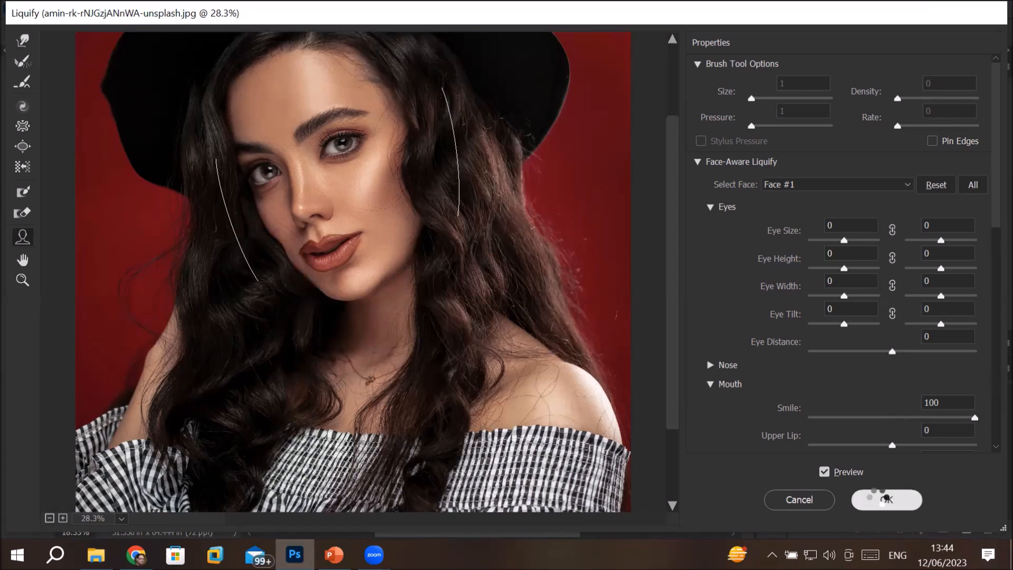